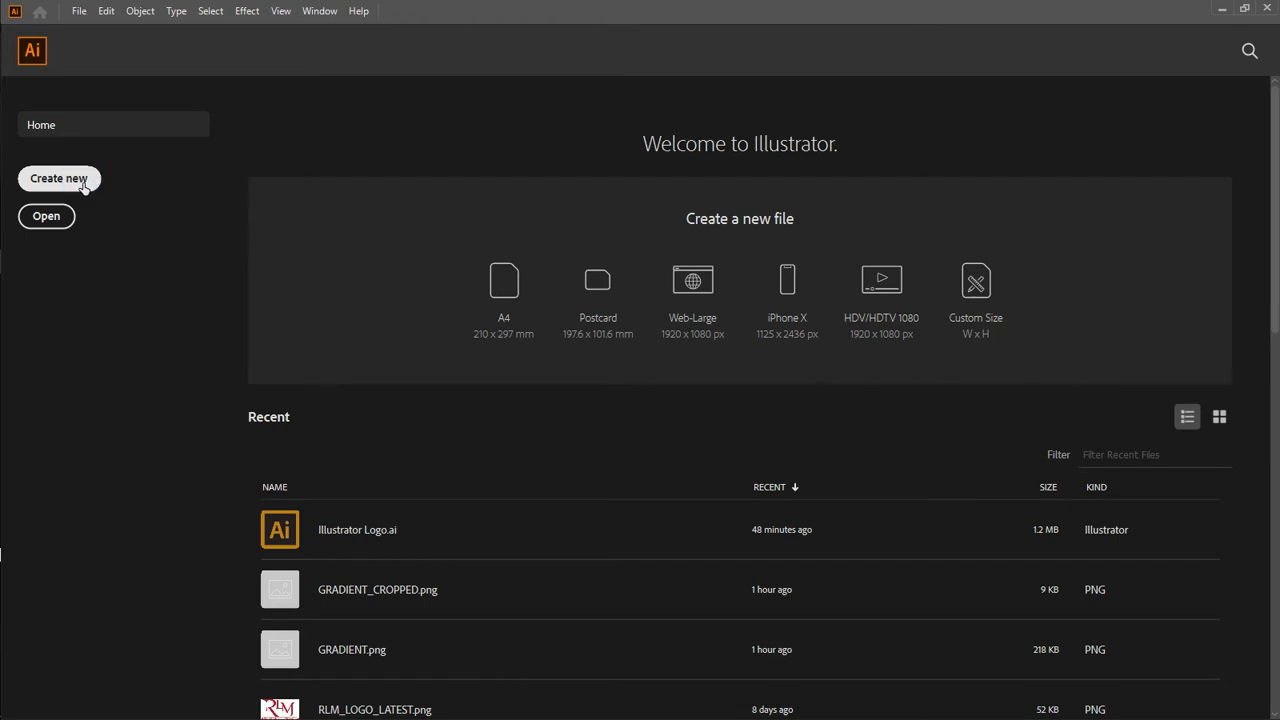
Start setting up a new landscape A4 document and name it PROJECT_GRADIENT
click(84, 186)
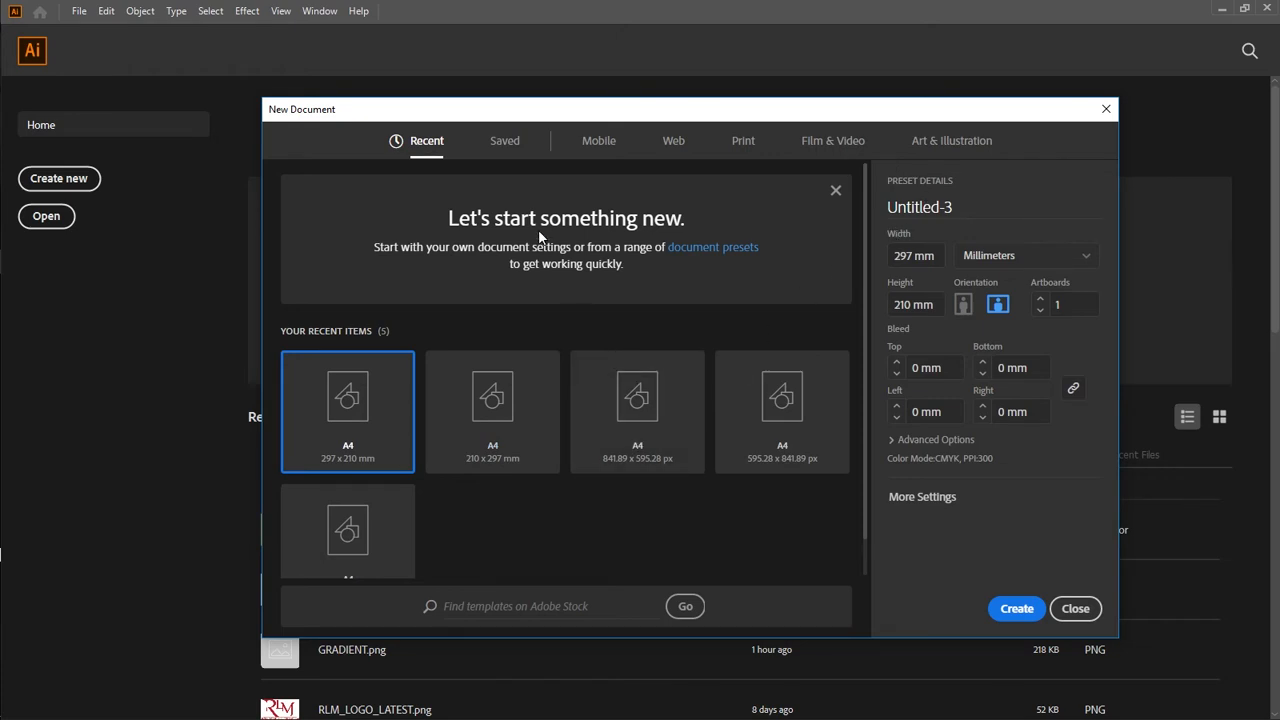
drag(906, 207, 877, 199)
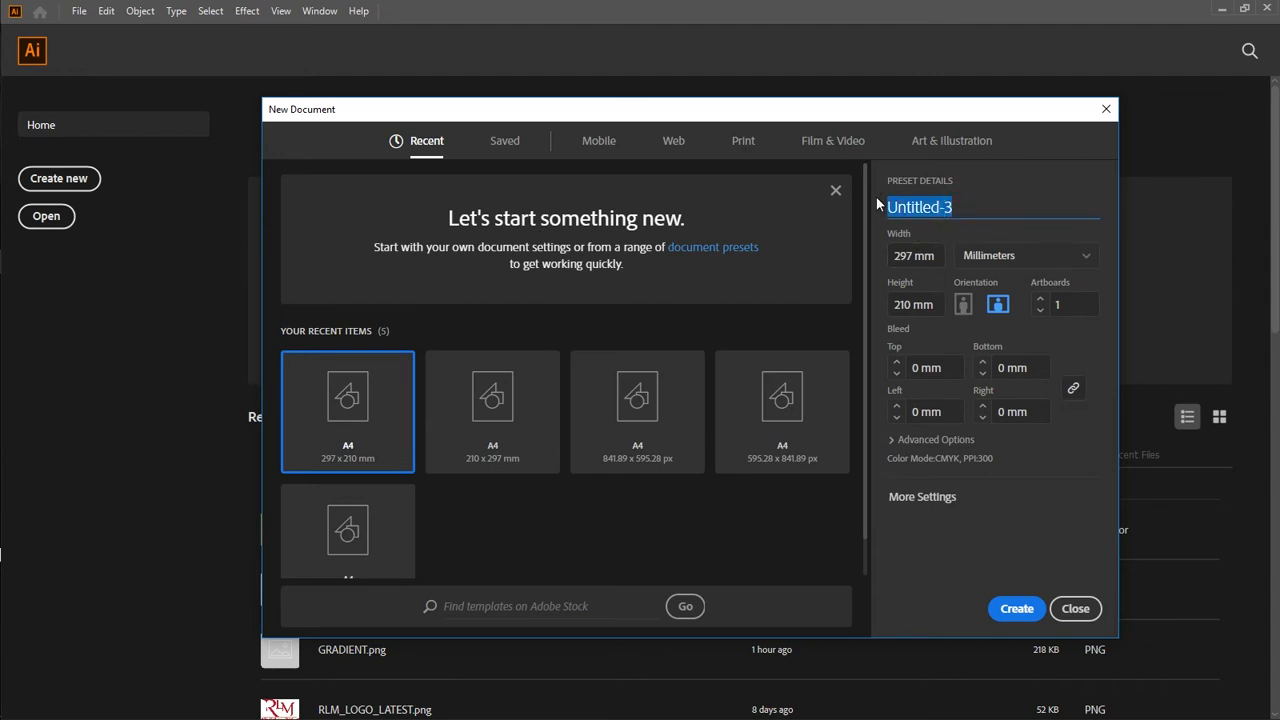
text(PROJECT)
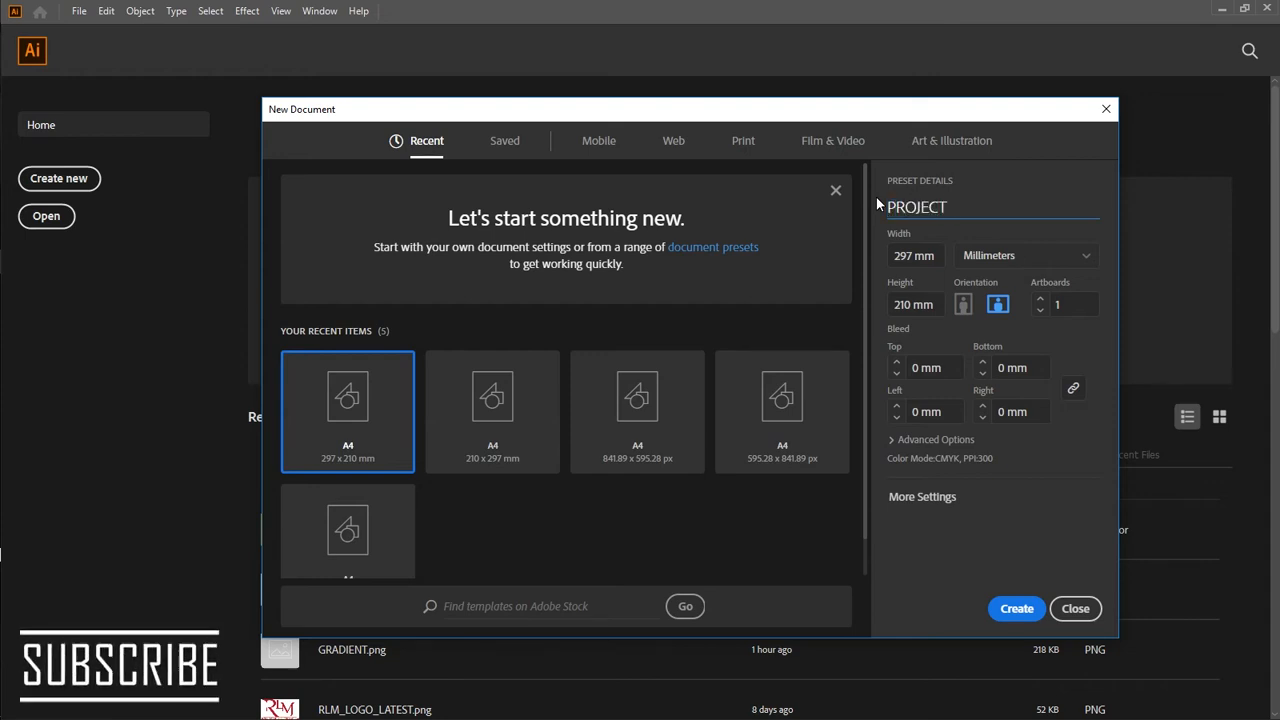
text(_GRADIUE)
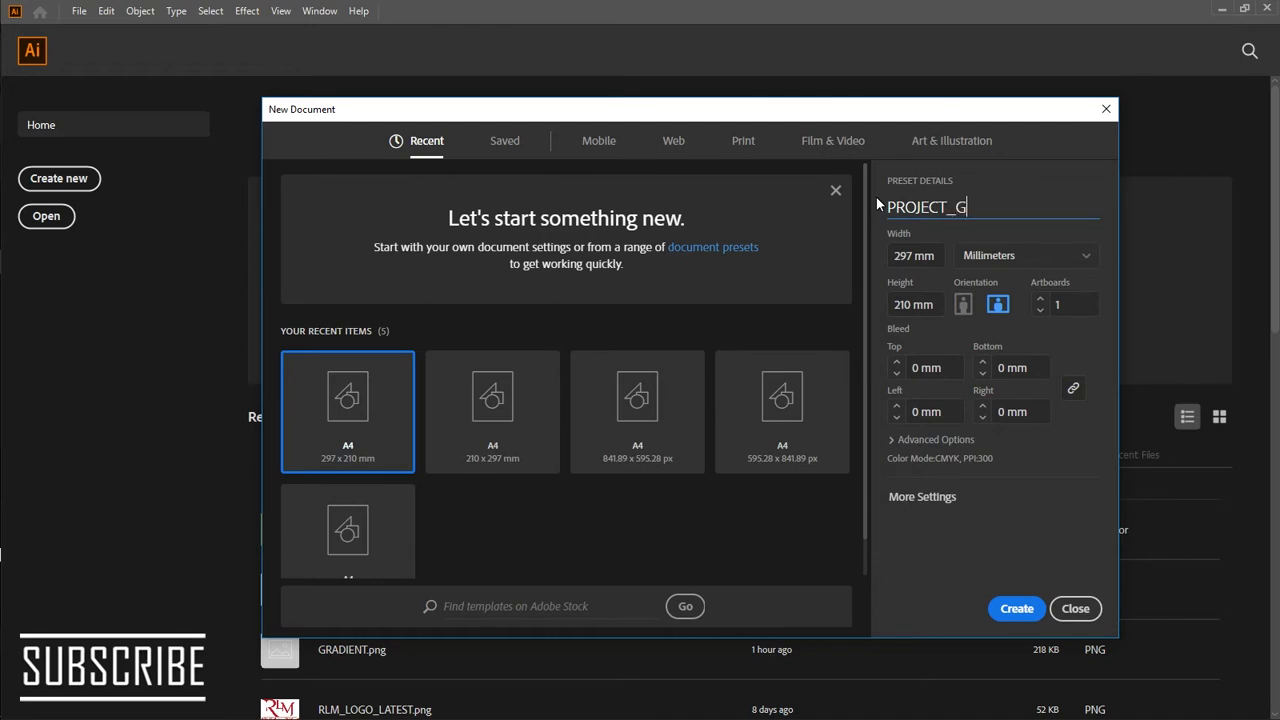
key(BackSpace)
key(BackSpace)
text(ENT)
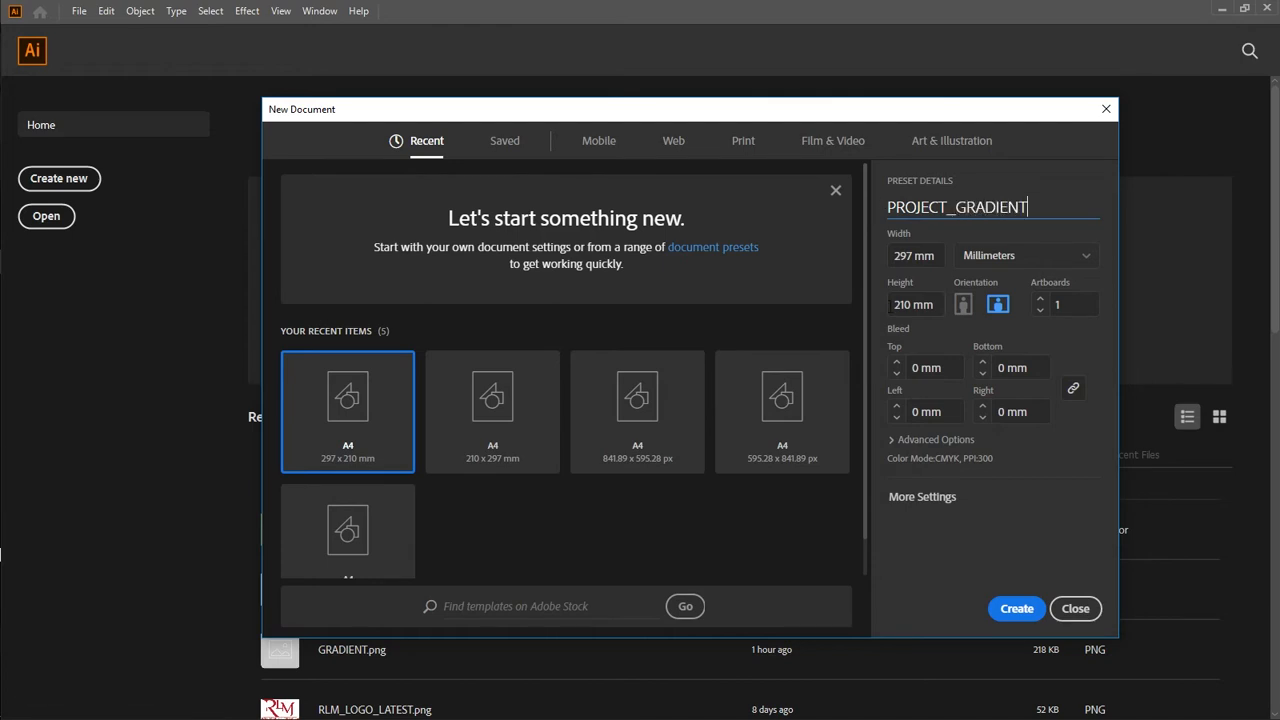
Set the new document's units to pixels and create the document
click(1085, 256)
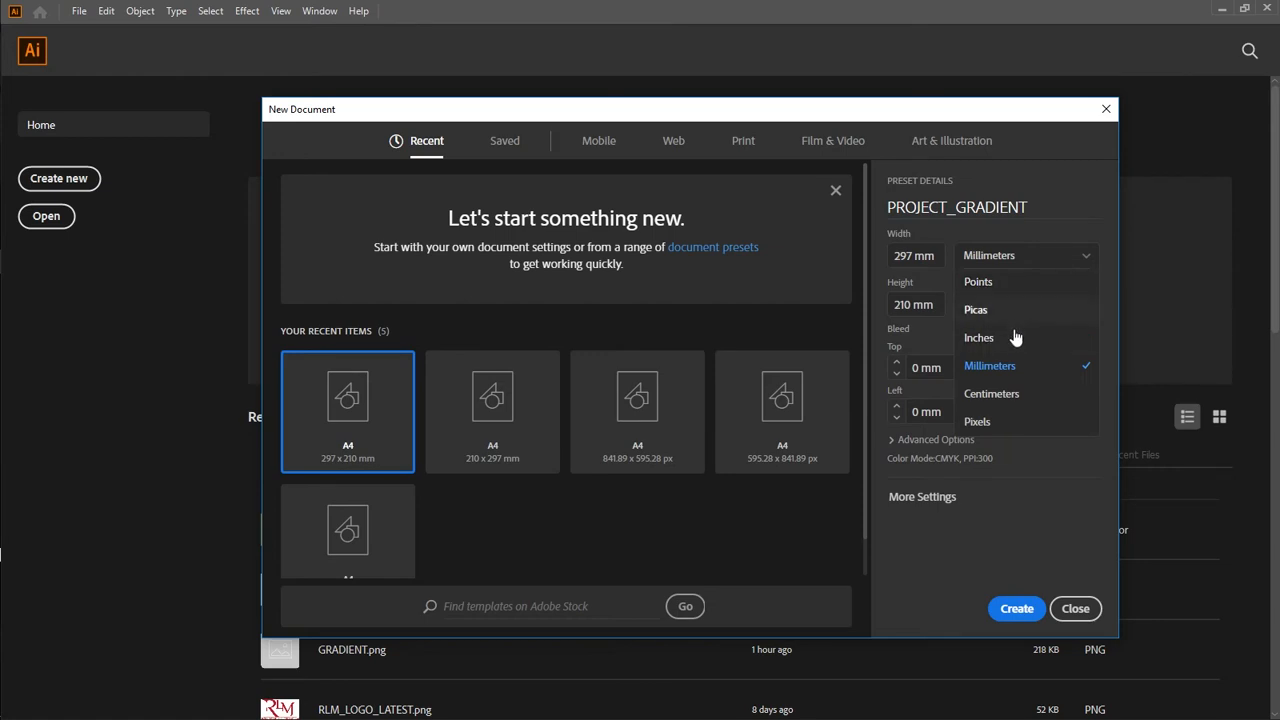
click(1012, 421)
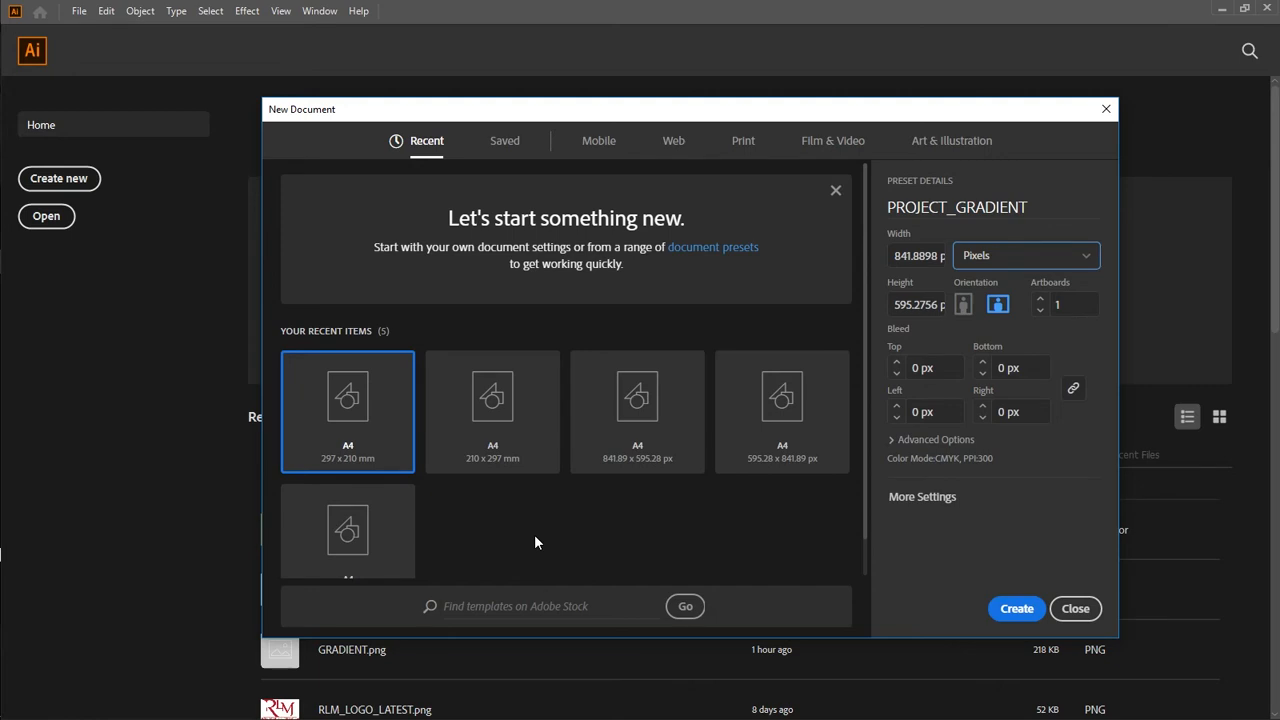
click(1015, 609)
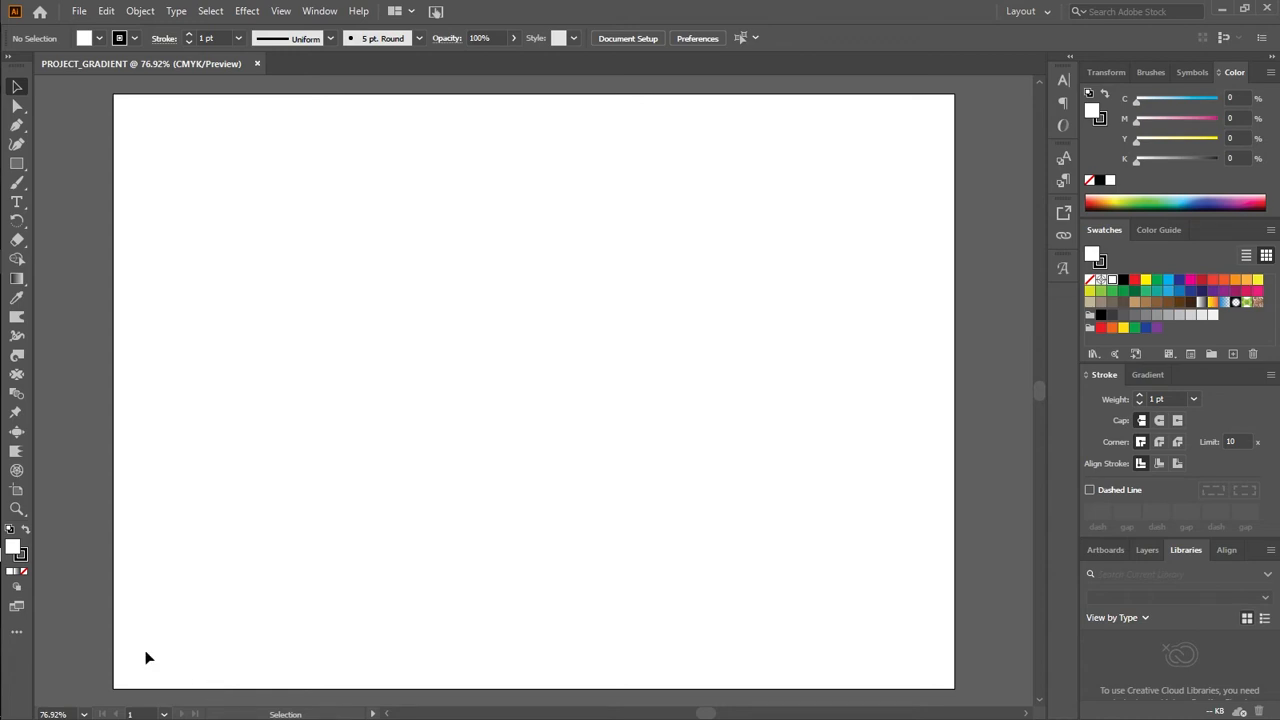
Draw a rectangle about 386 by 146 px near the artboard's centre and fill it with the CMYK red swatch
key(m)
drag(299, 282, 688, 424)
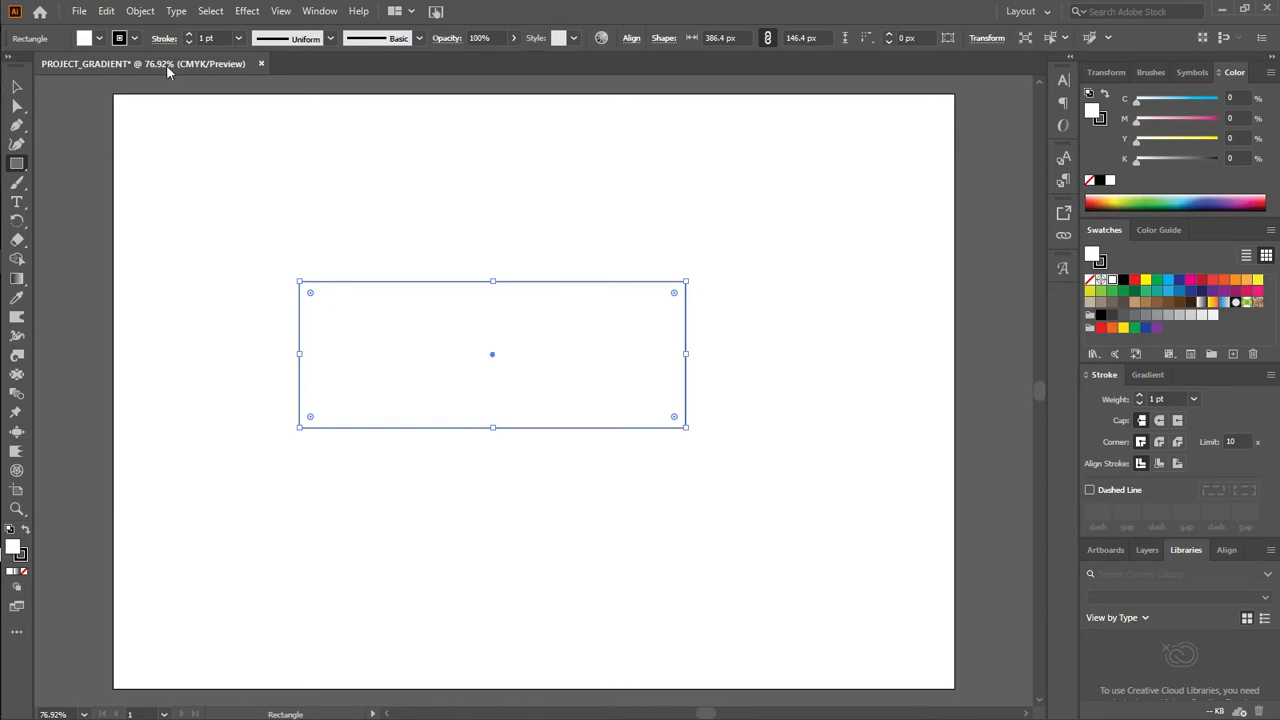
click(86, 38)
click(86, 38)
click(86, 38)
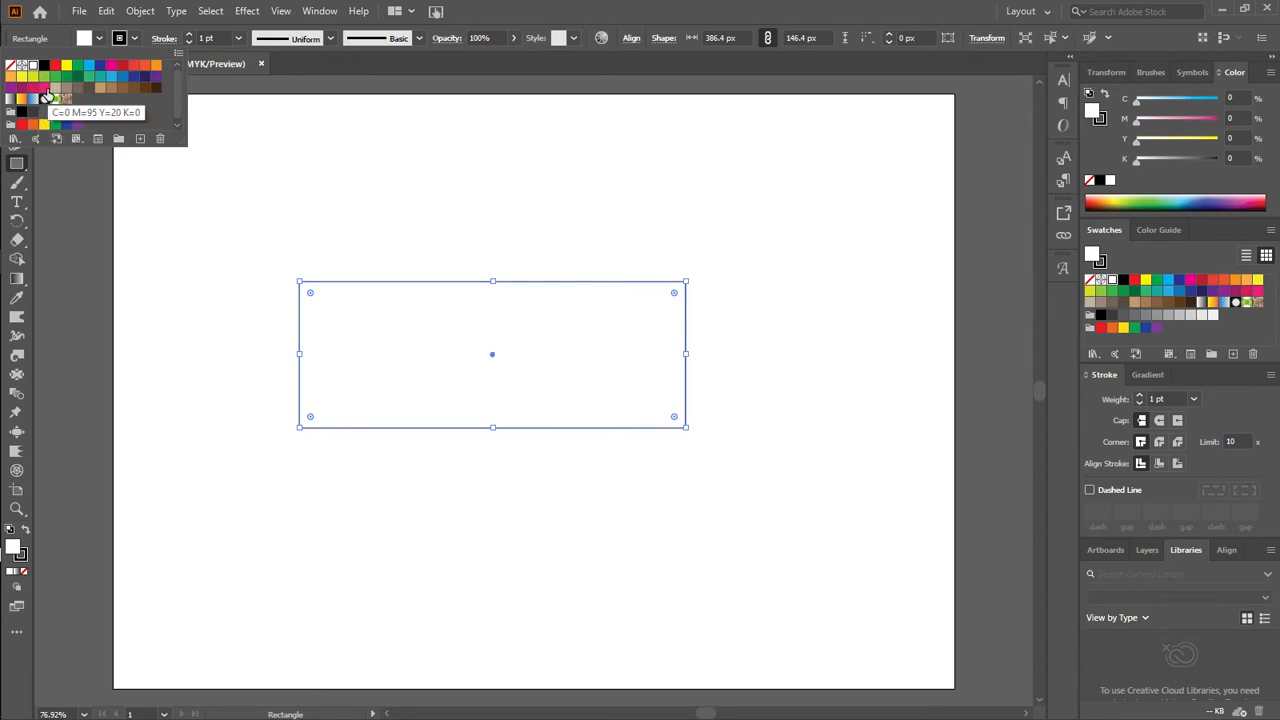
click(46, 95)
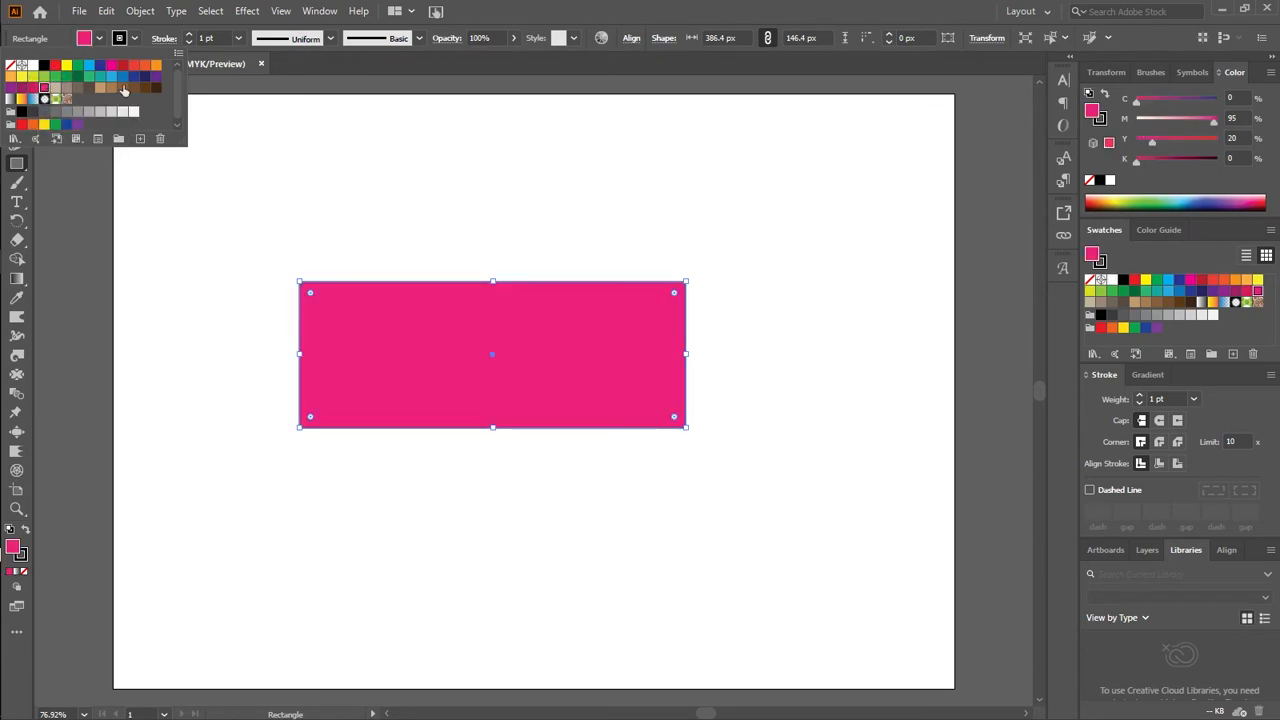
click(55, 66)
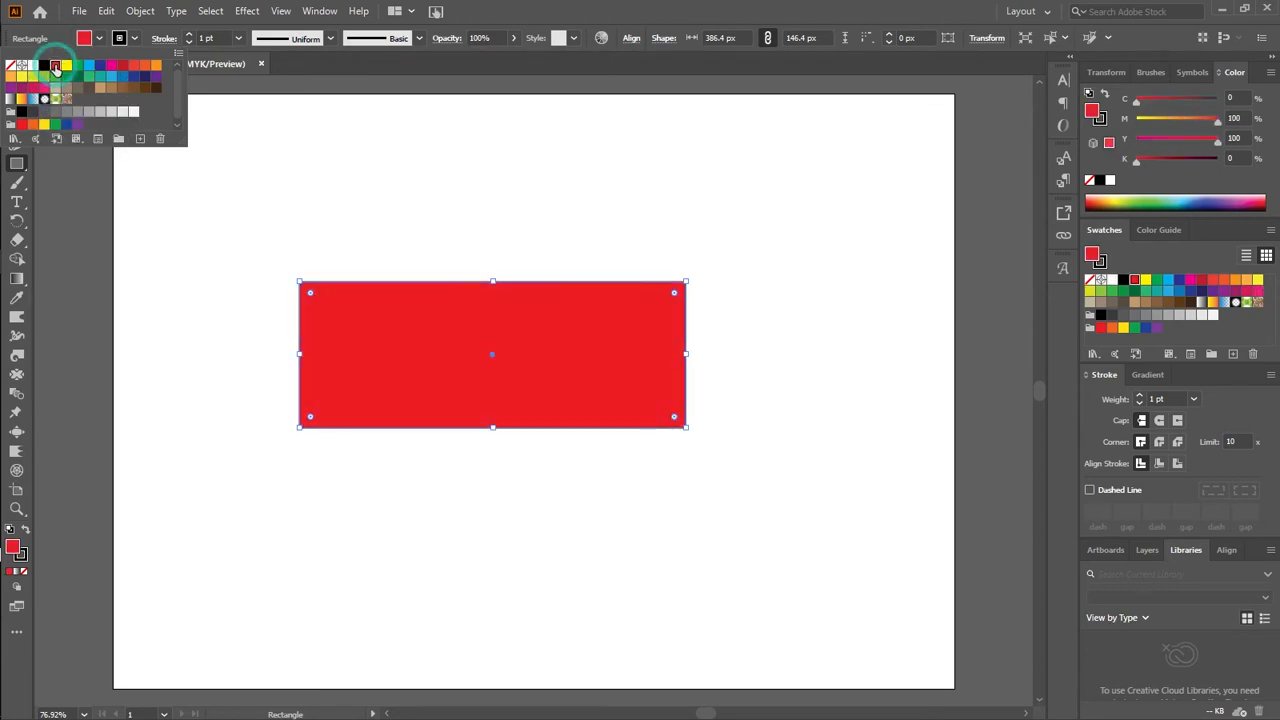
Round all the rectangle's corners to about 62 px and stretch its right side to a width of about 520 px
key(v)
drag(310, 292, 366, 331)
drag(687, 354, 820, 354)
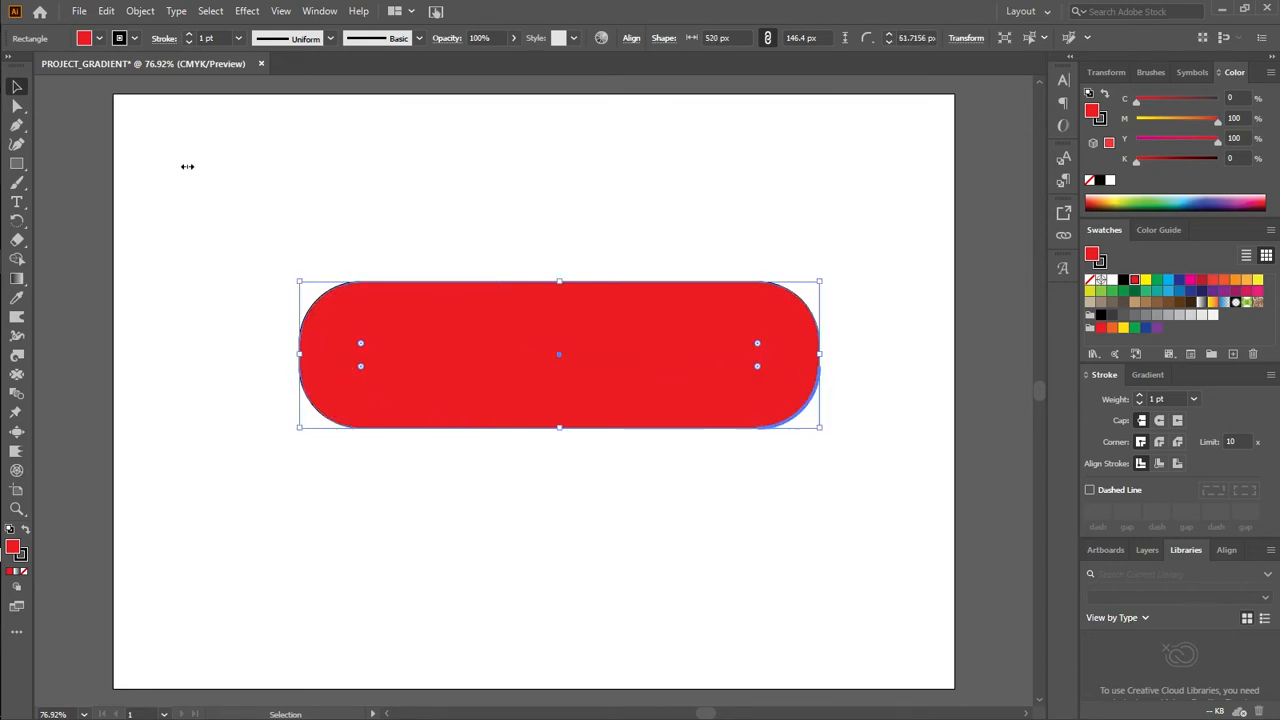
Select the rounded rectangle and set its stroke to none
click(16, 108)
click(180, 188)
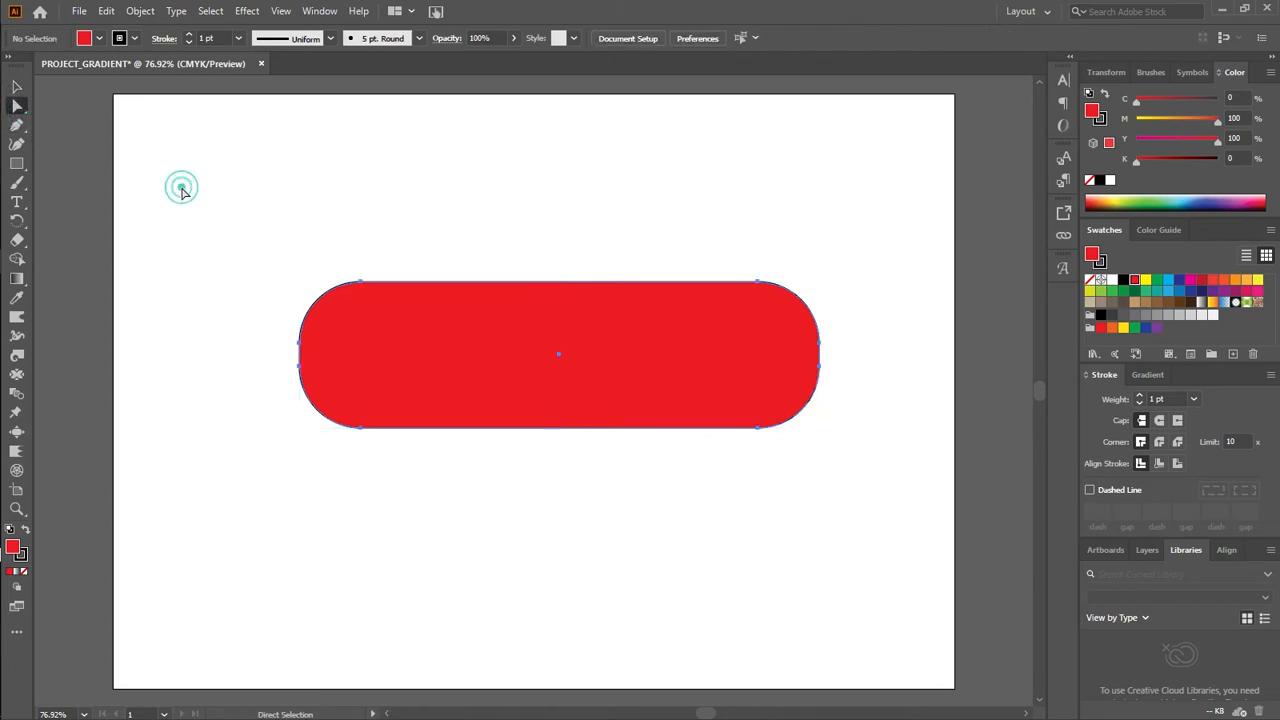
click(522, 392)
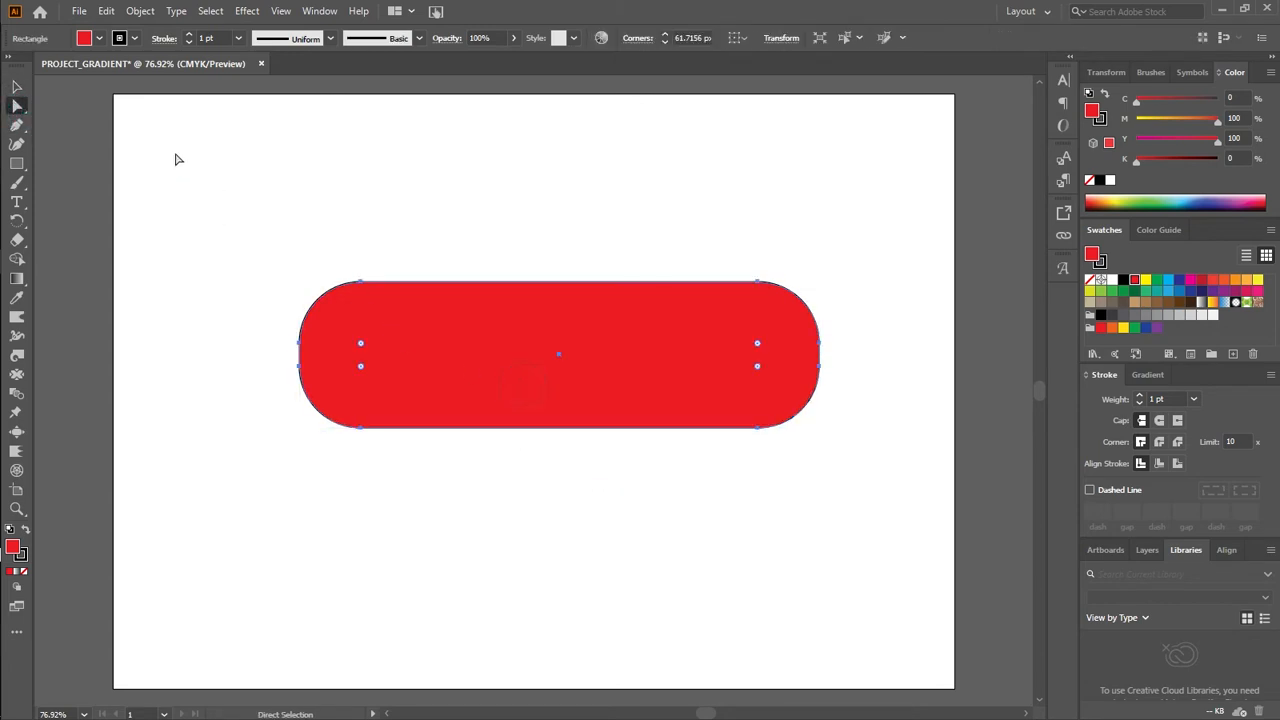
click(133, 38)
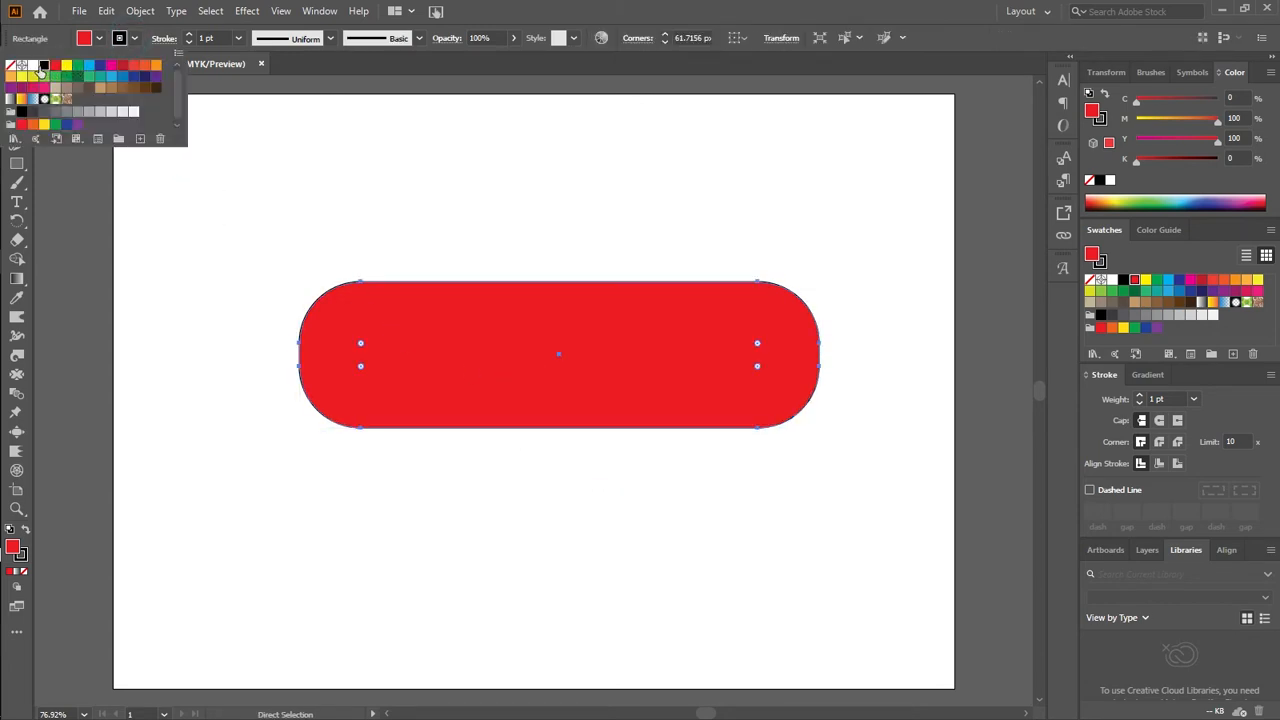
click(11, 65)
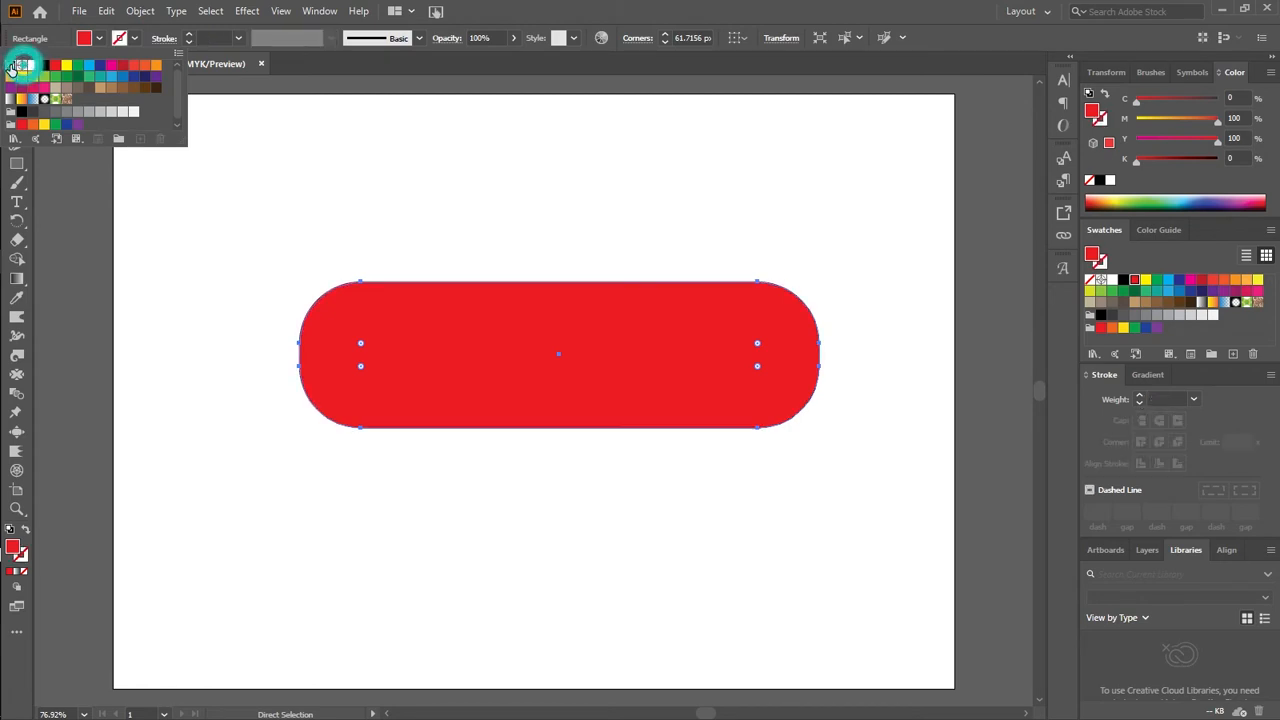
click(214, 249)
Reposition the rounded rectangle slightly above and left of the artboard's centre
click(269, 249)
drag(535, 405, 445, 325)
click(482, 487)
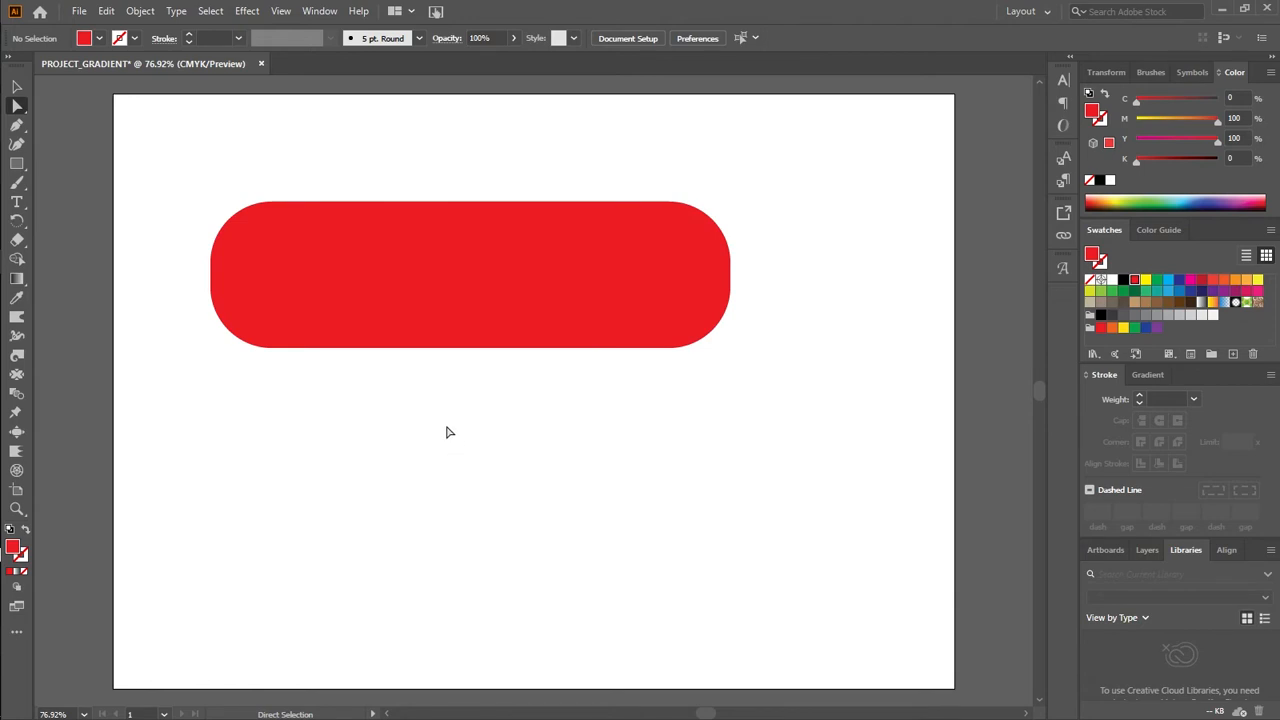
drag(414, 324, 392, 342)
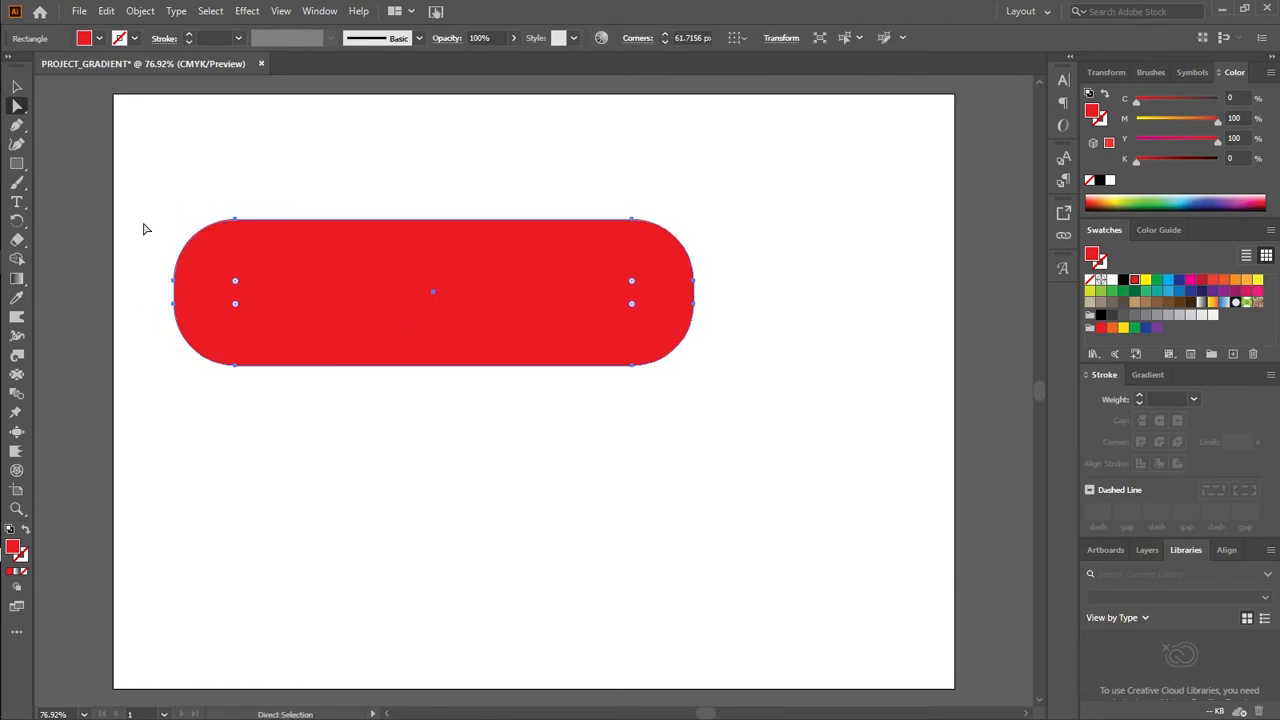
click(337, 190)
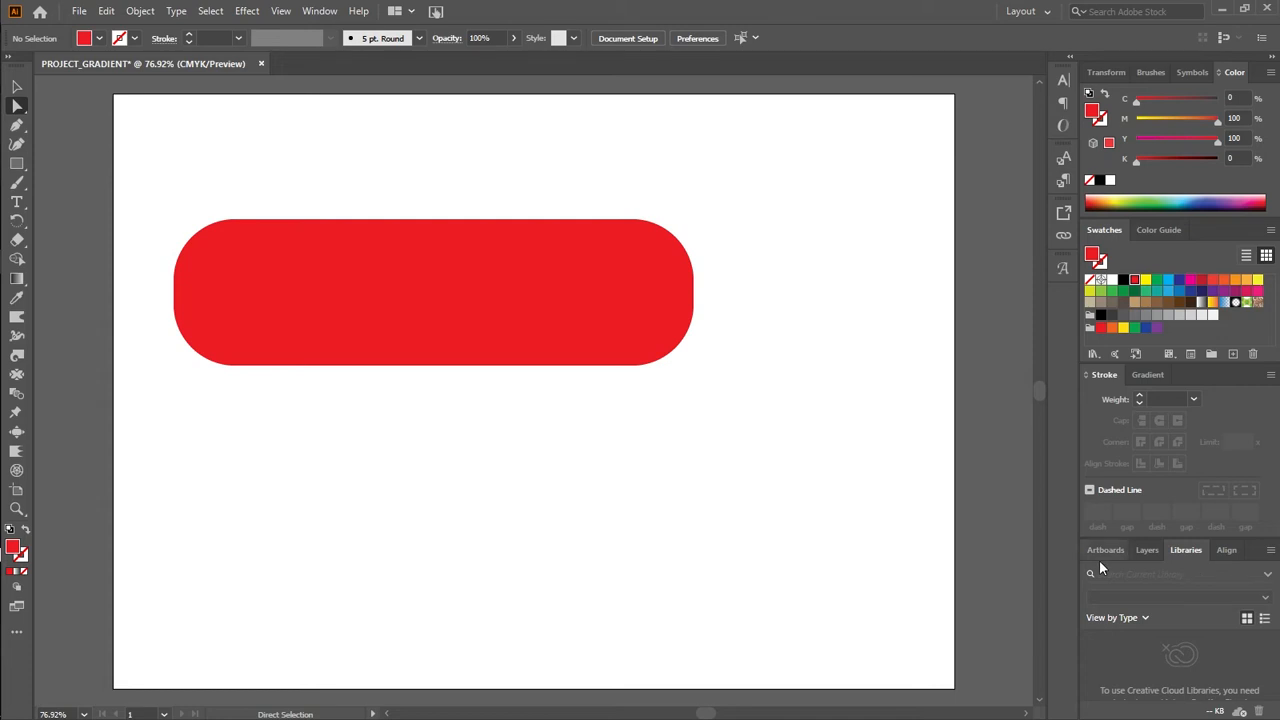
drag(507, 333, 585, 383)
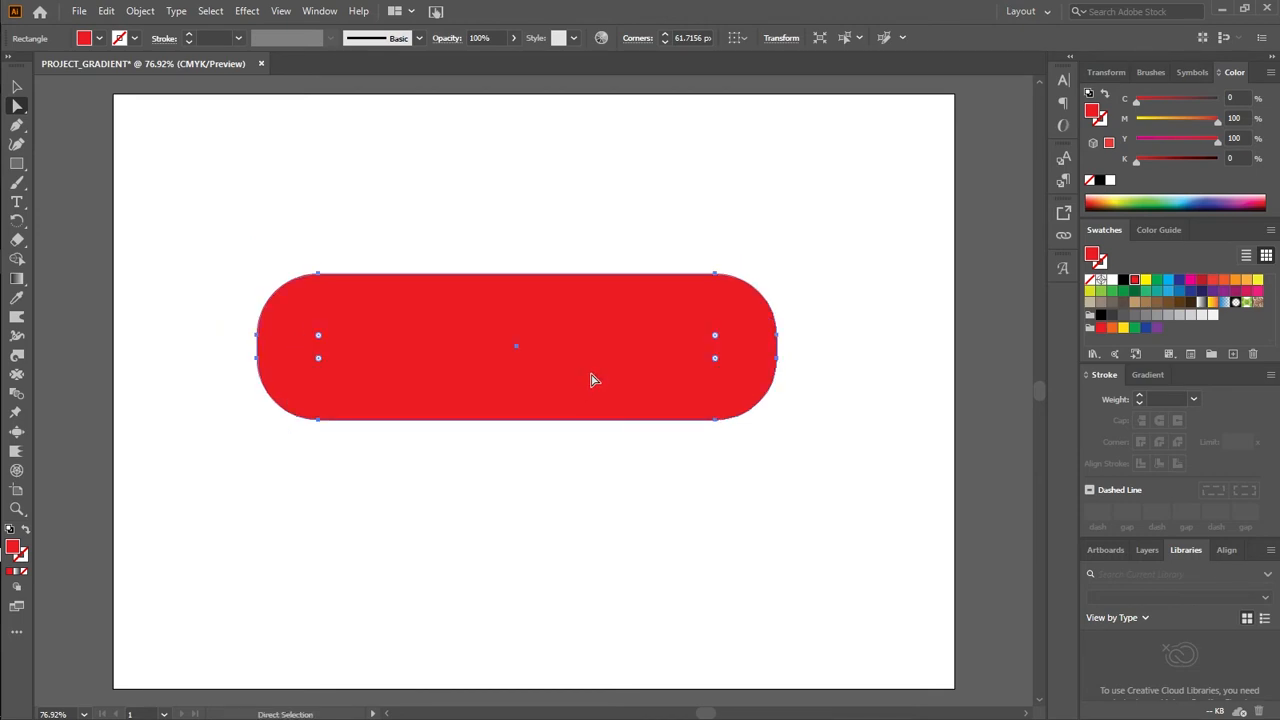
Apply a white-to-black linear gradient to the shape with a red colour stop added at about 6%
click(1143, 376)
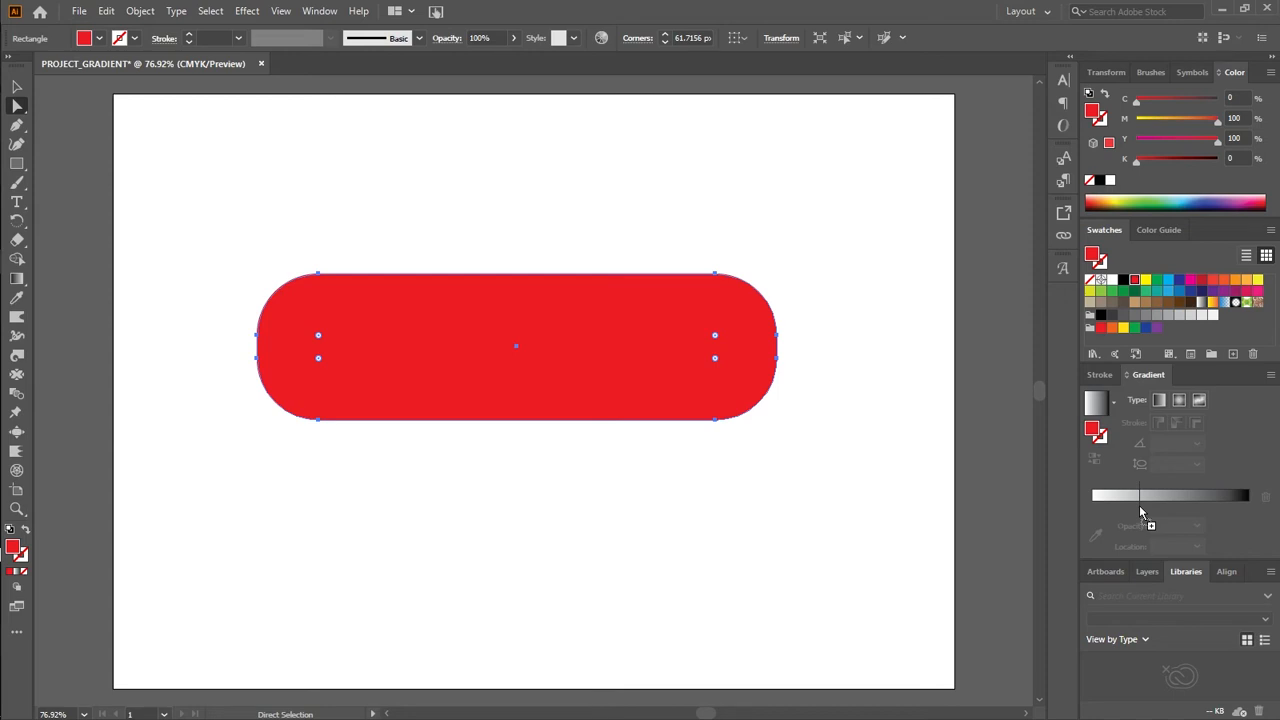
drag(1135, 502, 1103, 509)
drag(1103, 509, 1104, 510)
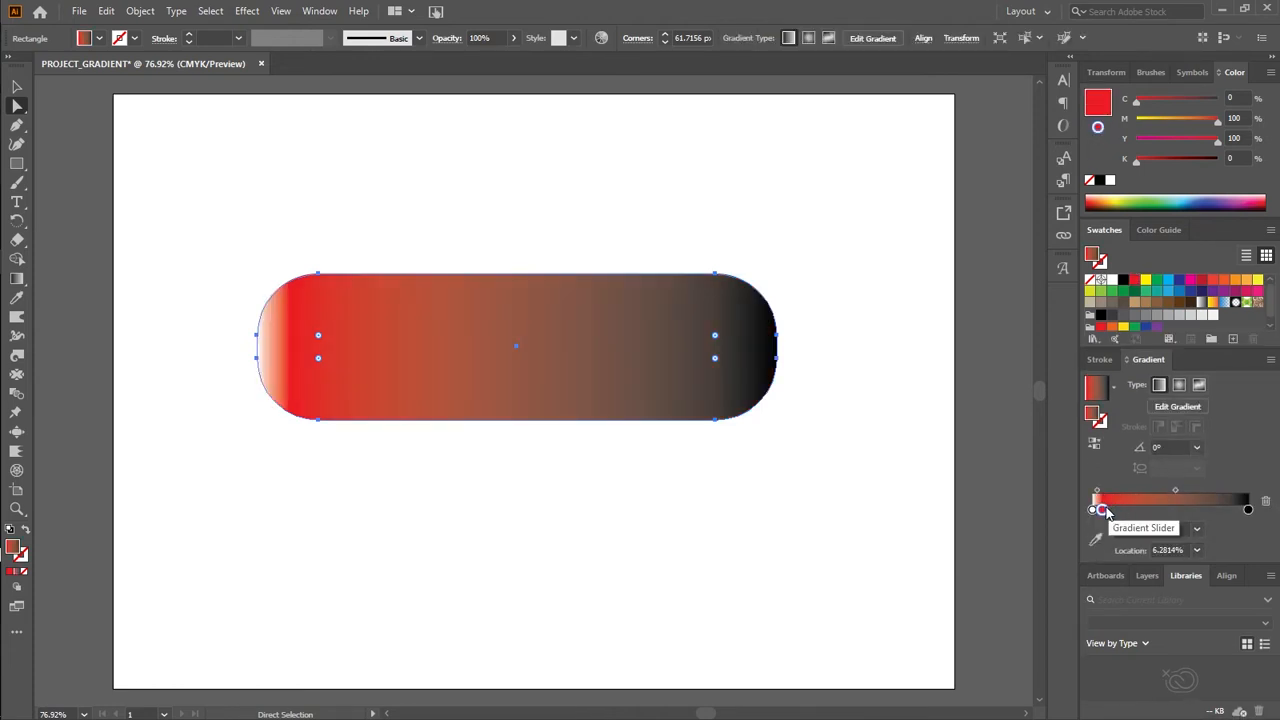
Move the gradient's red stop to a location of about 37% and deselect the shape
drag(1099, 509, 1153, 510)
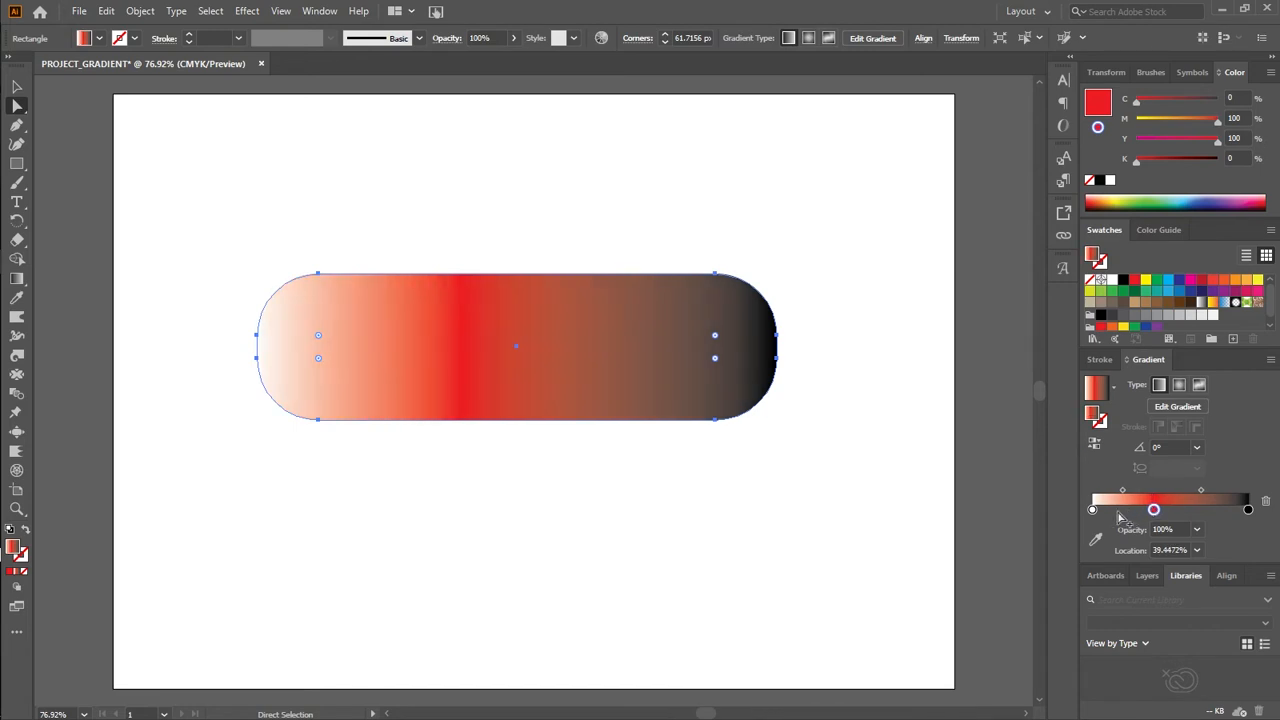
drag(1092, 510, 1155, 516)
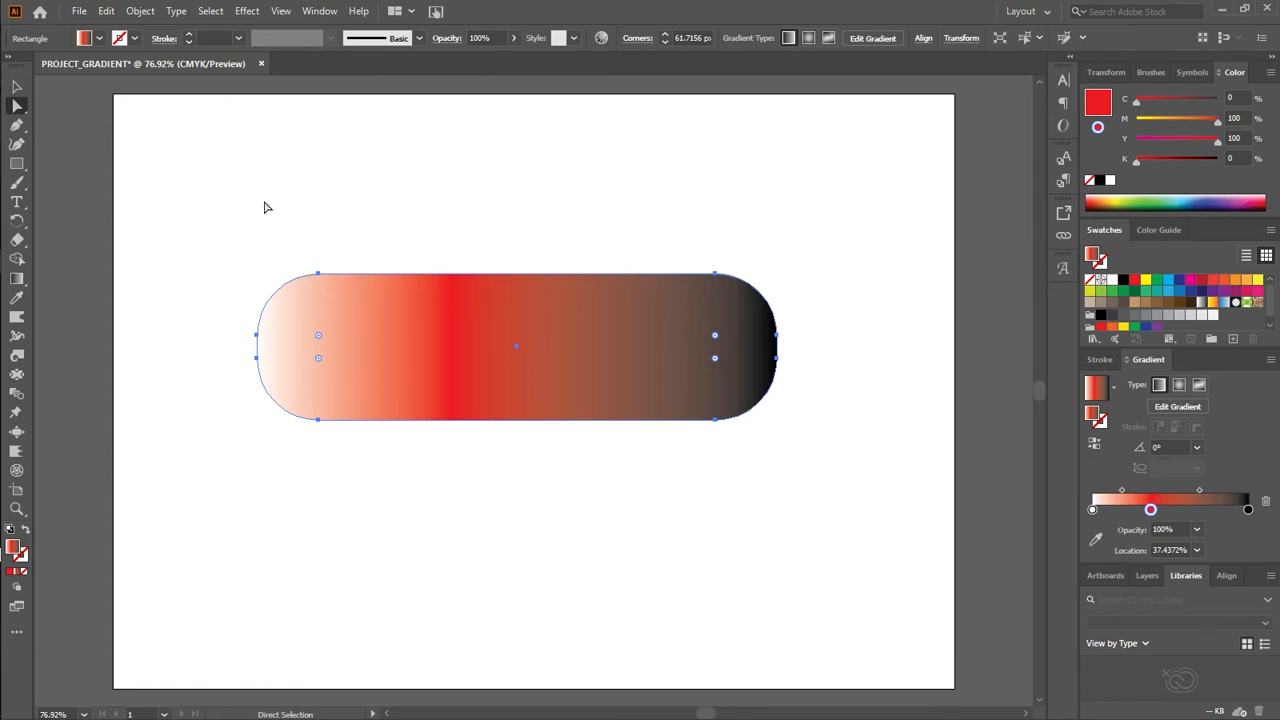
click(17, 87)
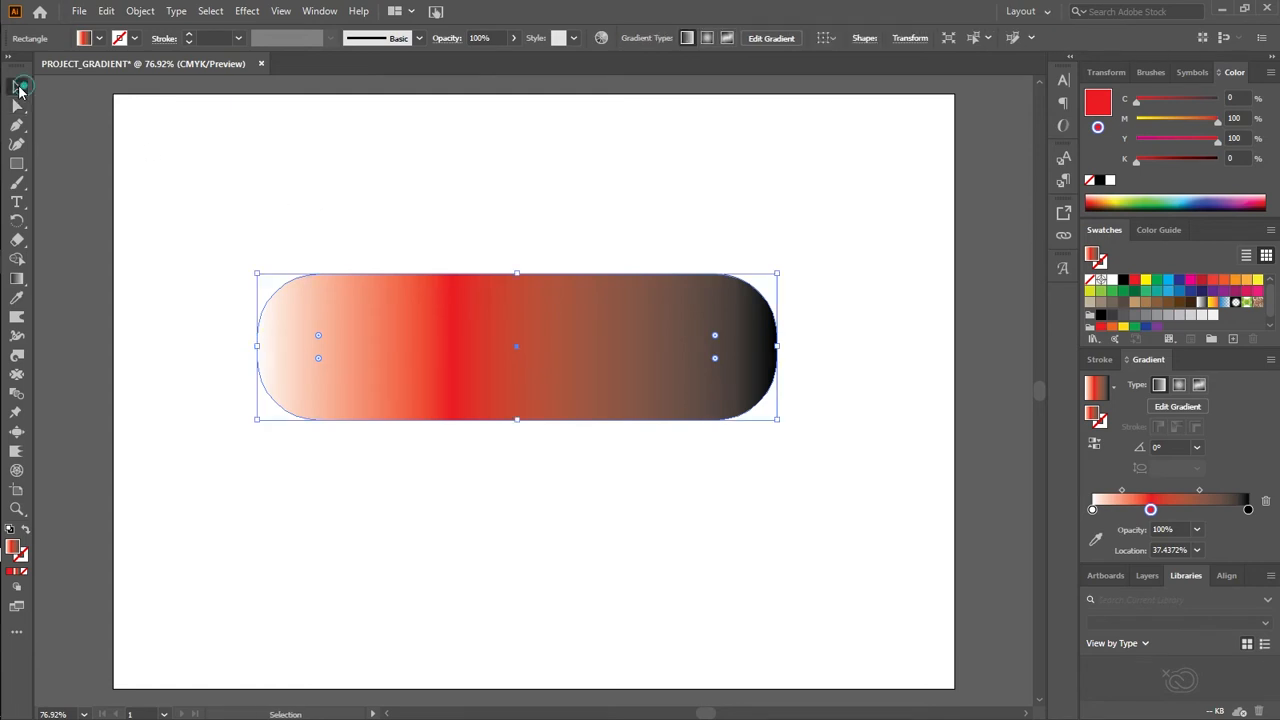
click(338, 203)
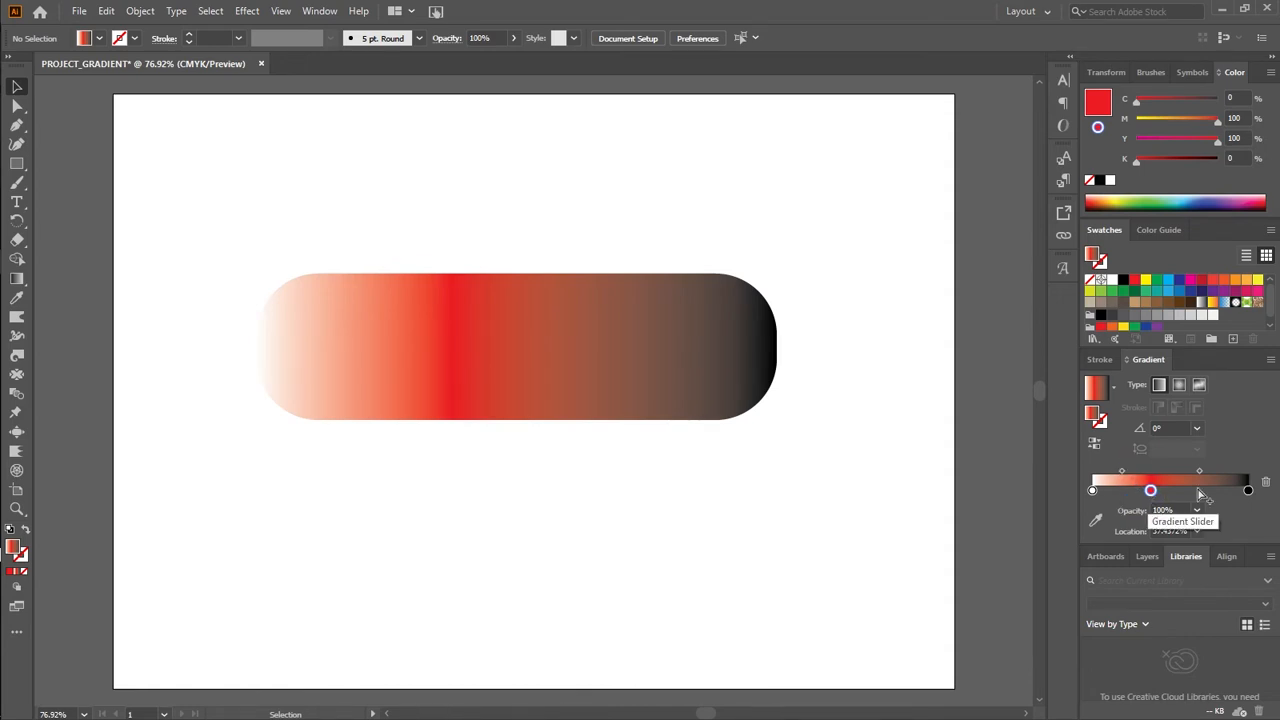
Select the rounded rectangle and move its gradient's black stop to a location of about 96%
drag(1250, 494, 1222, 491)
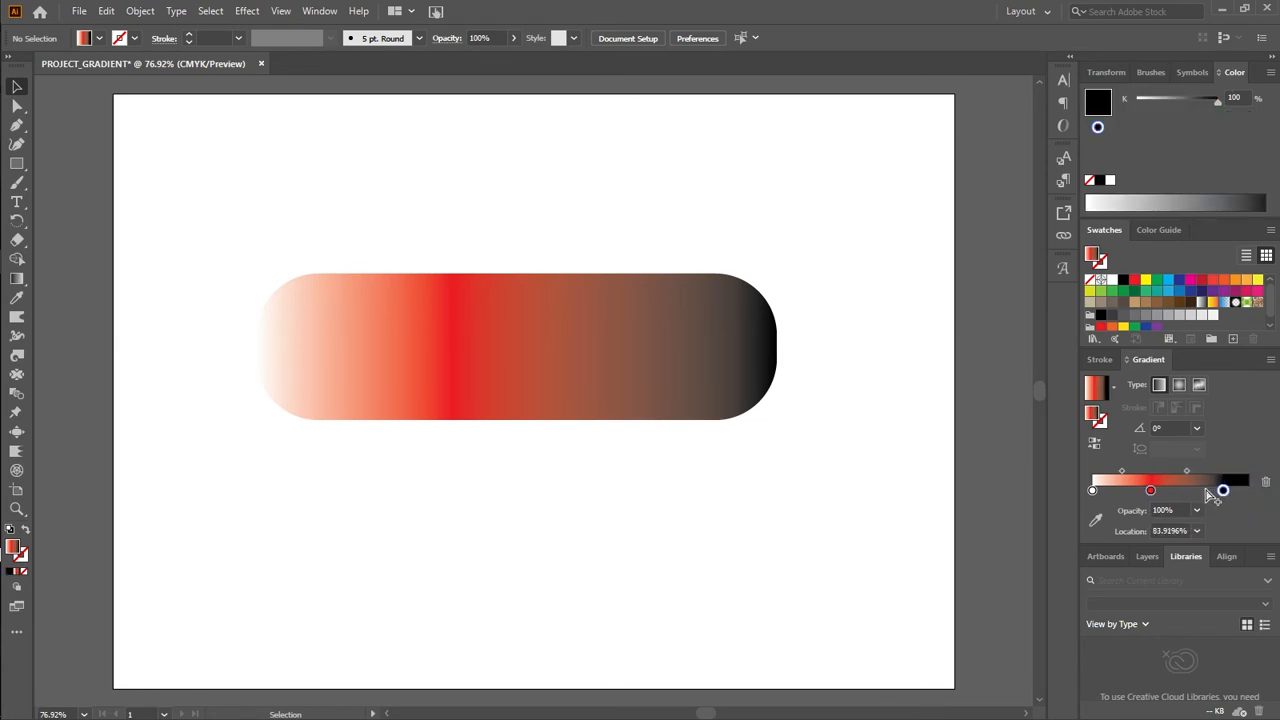
click(610, 372)
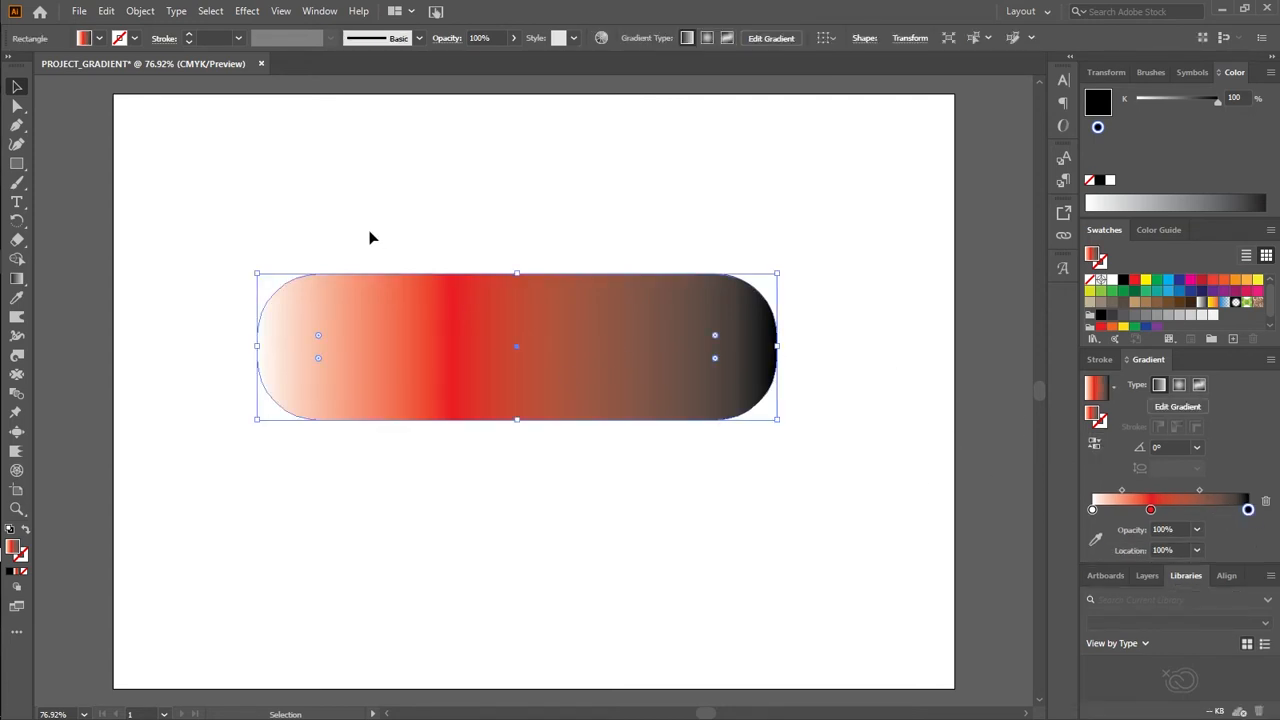
click(16, 105)
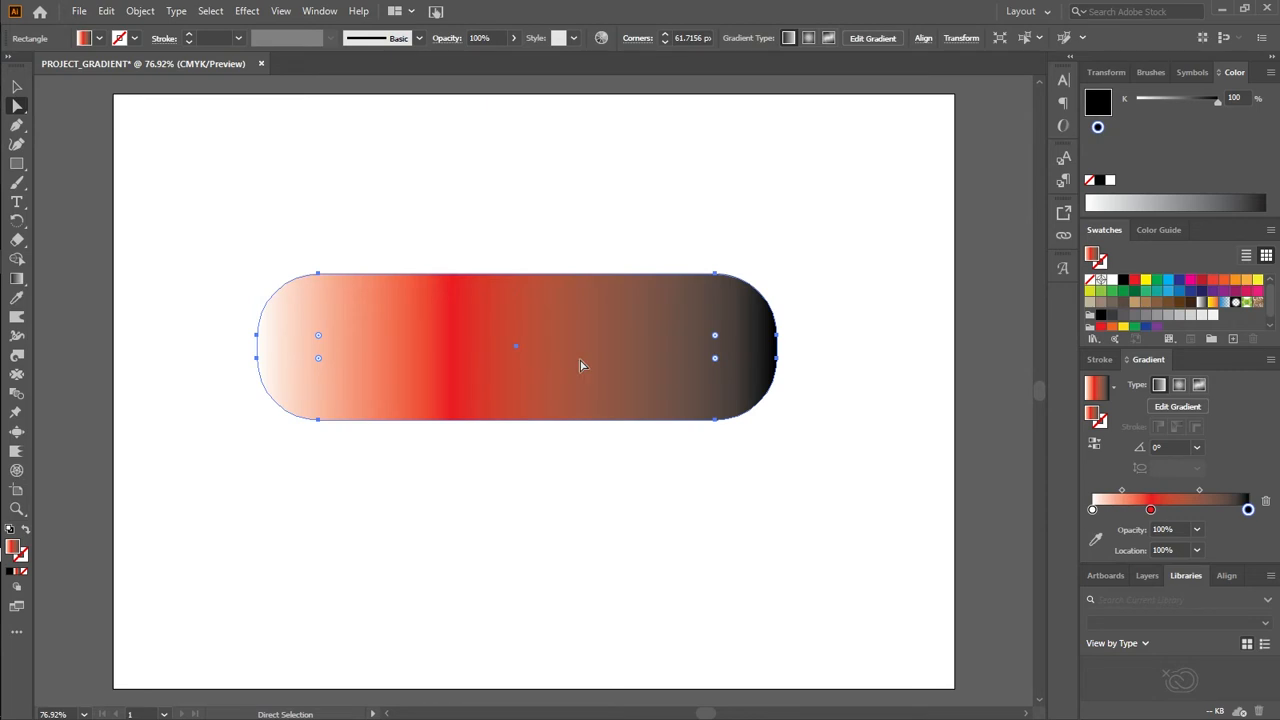
click(1248, 510)
drag(1248, 510, 1210, 512)
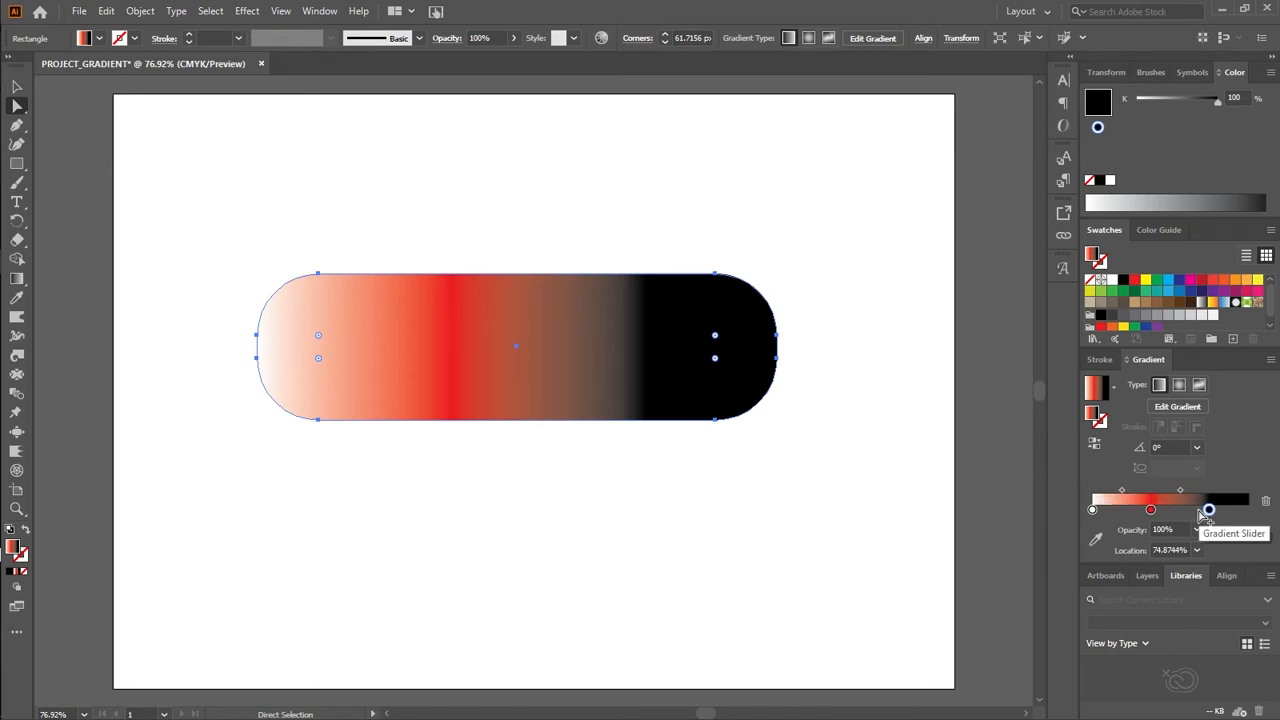
drag(1209, 510, 1243, 510)
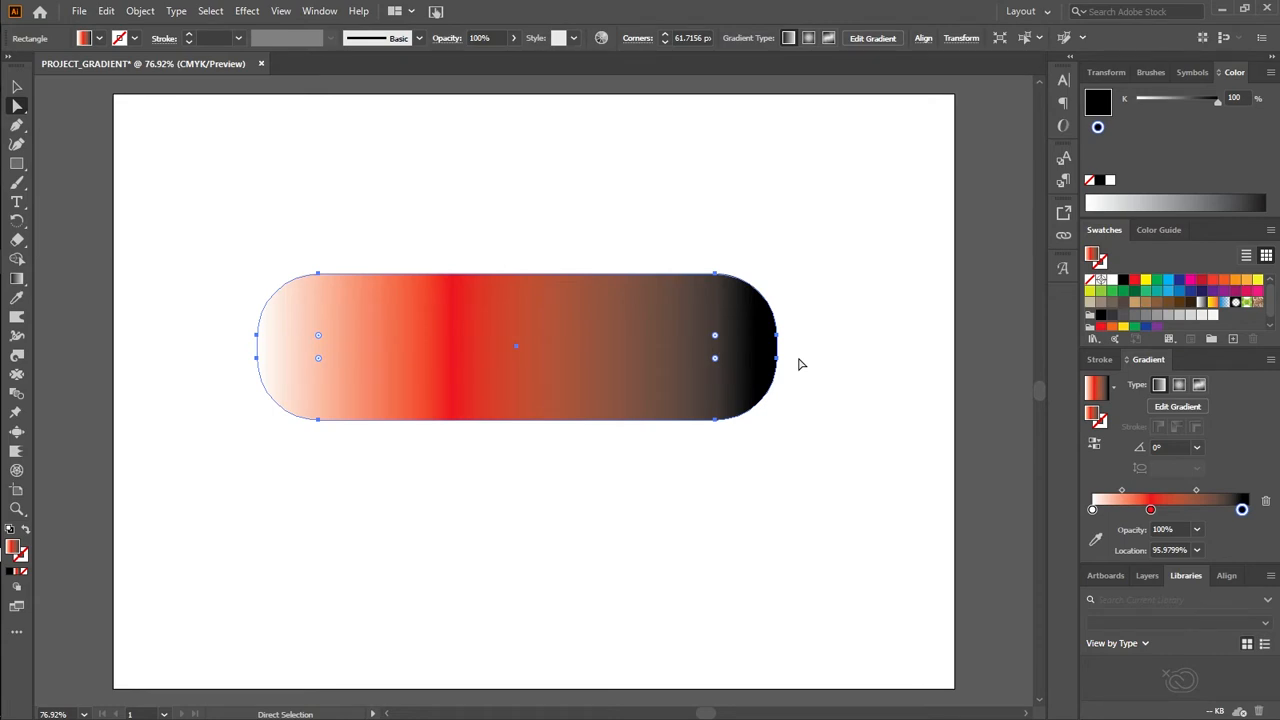
Bring up the colour guide and move the gradient's red stop to a location of about 47%
click(1149, 232)
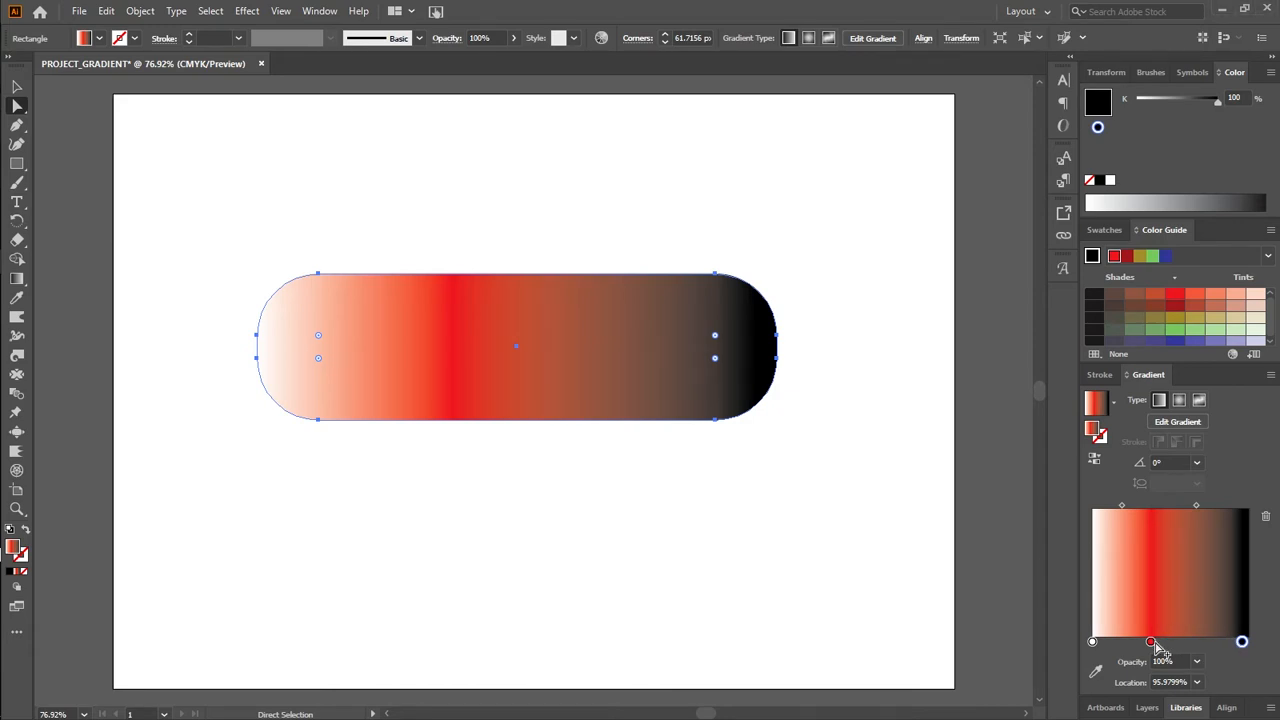
drag(1153, 643, 1165, 648)
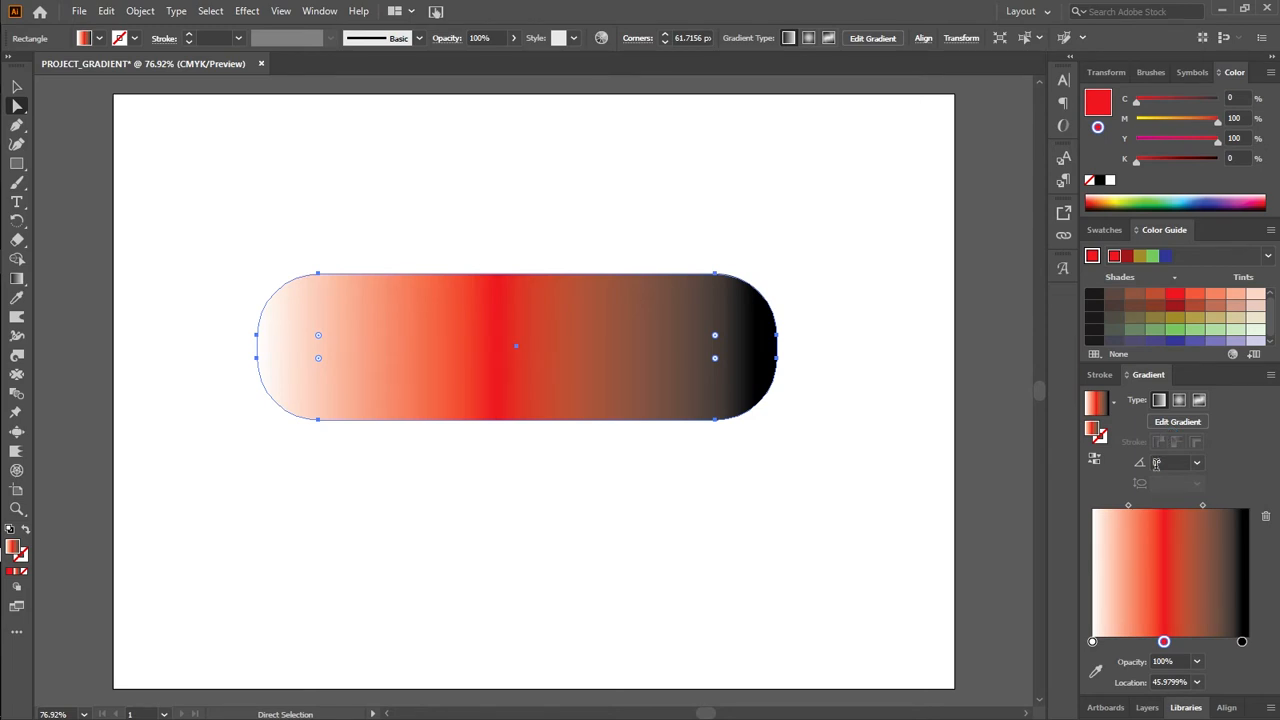
drag(1128, 508, 1166, 512)
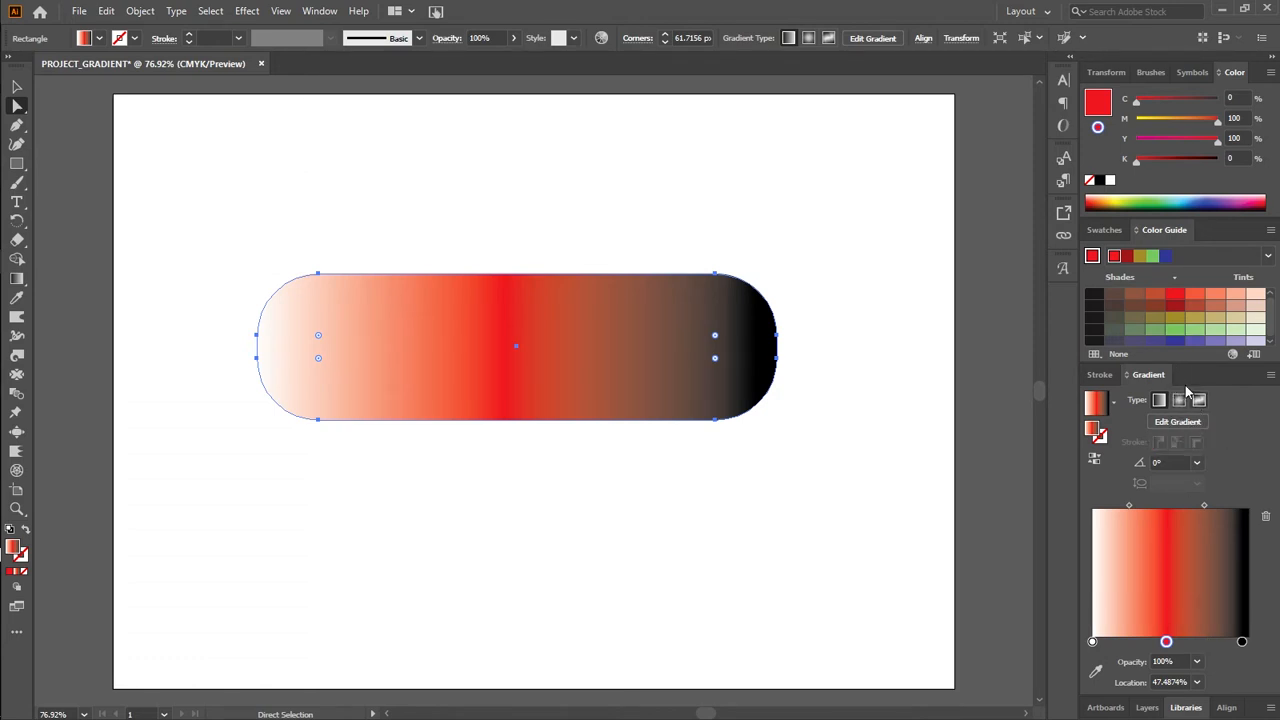
Add a dark red stop from the colour guide to the rounded rectangle's gradient at a location of about 59%
drag(1180, 362, 1180, 395)
click(1180, 303)
drag(1188, 489, 1131, 645)
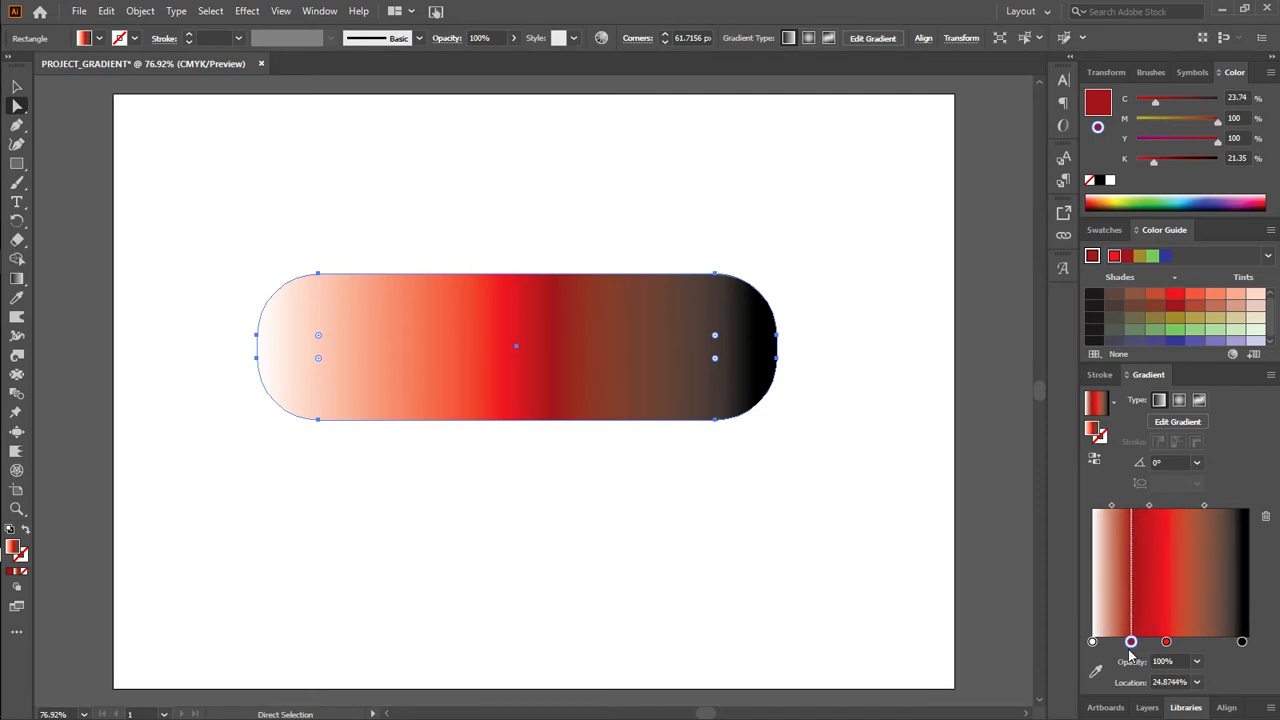
click(1185, 641)
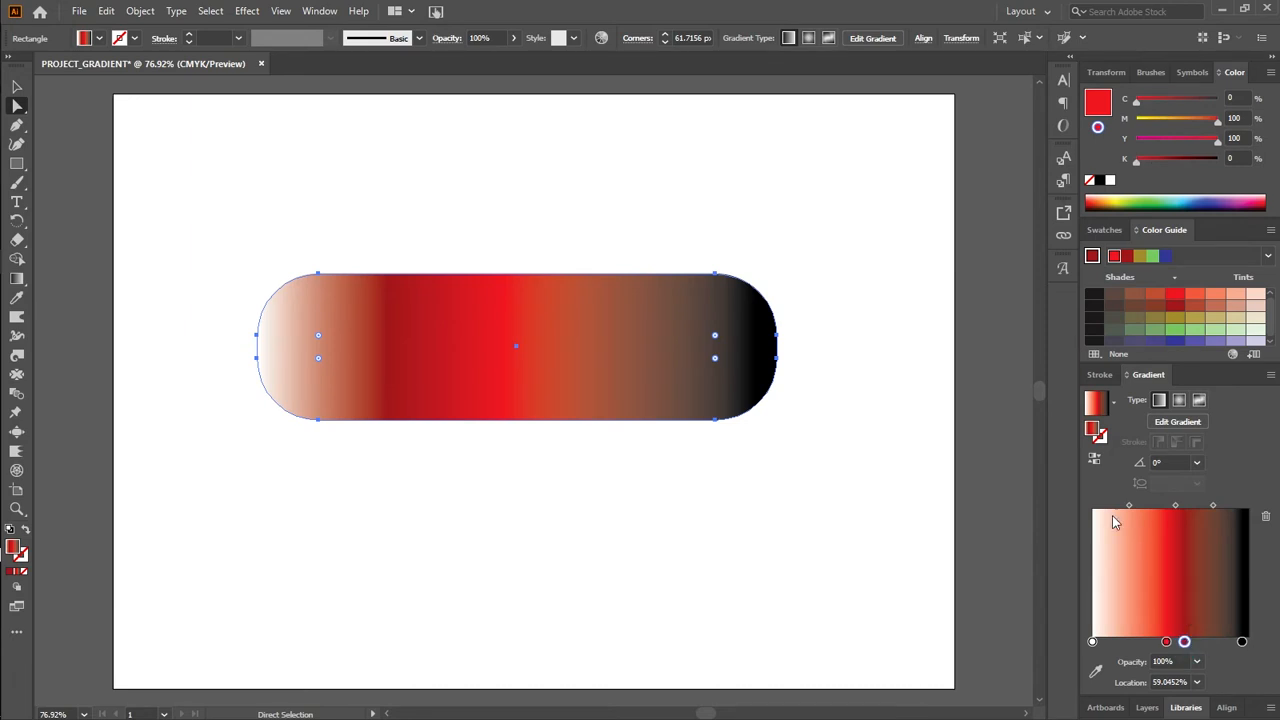
Move the gradient's white stop past the dark red stop to a location of about 69%
click(1092, 641)
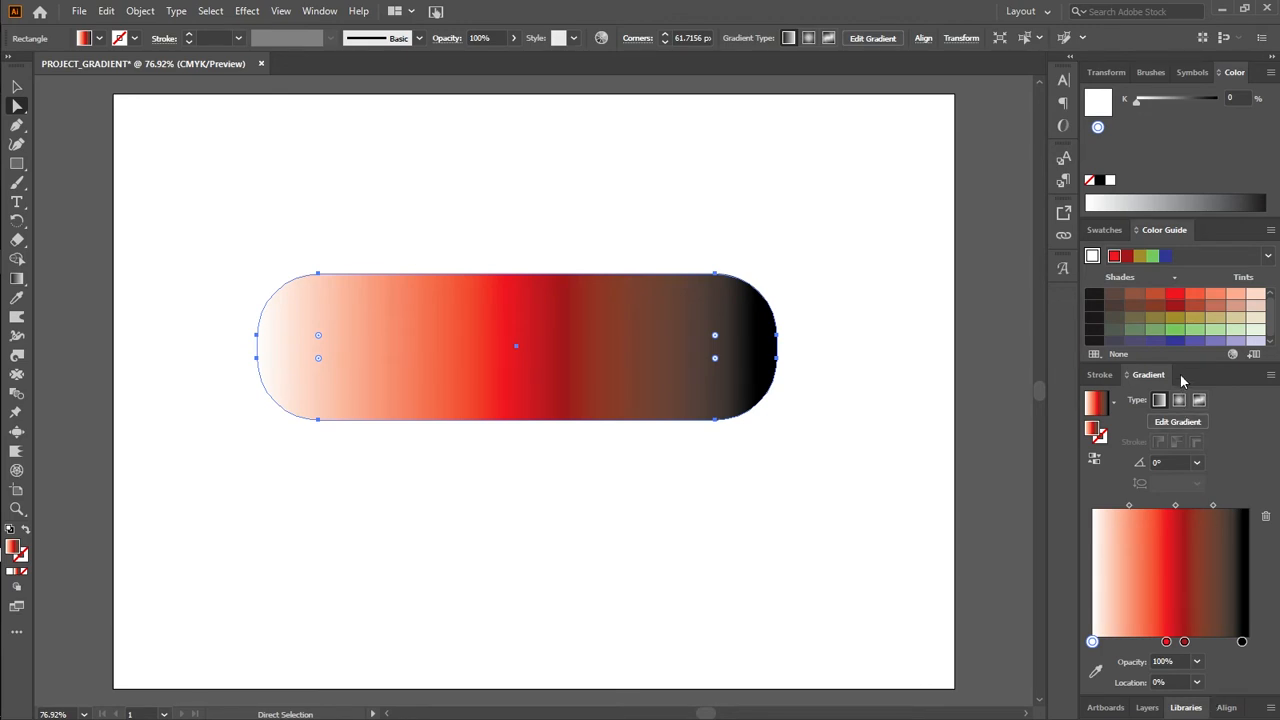
drag(1180, 365, 1177, 448)
drag(1185, 642, 1200, 641)
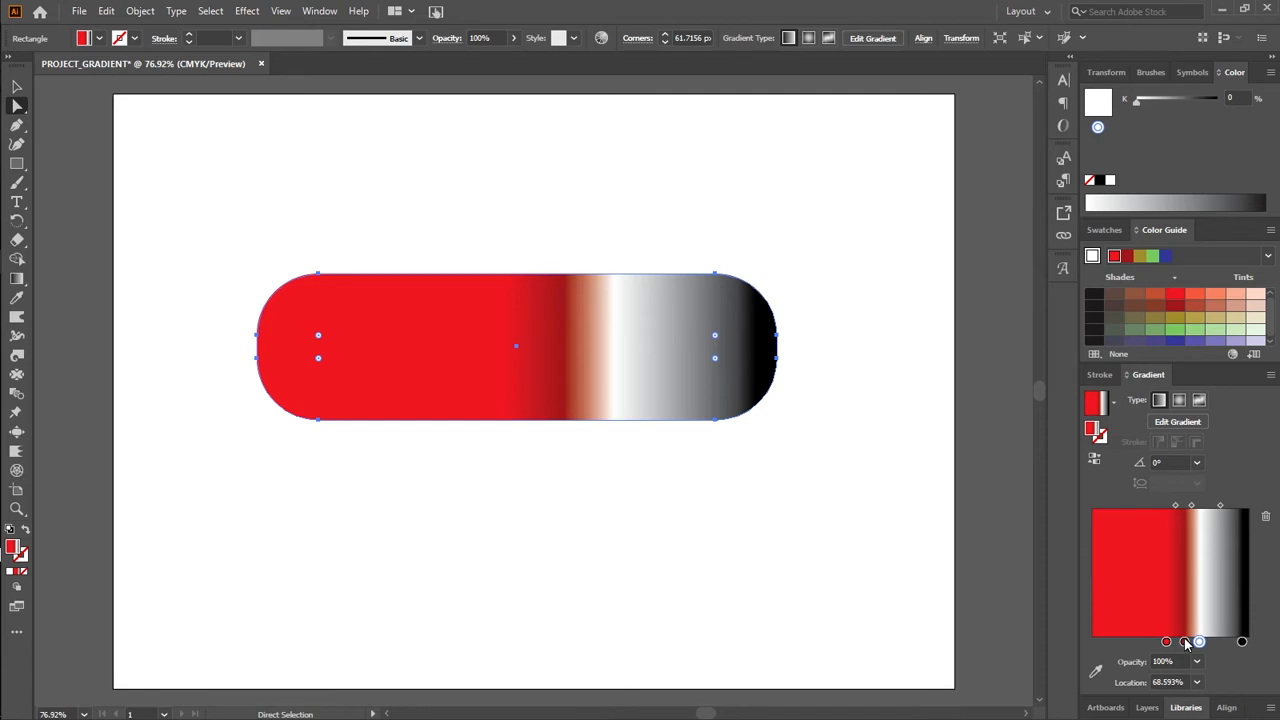
Try to delete the gradient's dark red stop, and undo the deletion of the rounded rectangle
click(1185, 643)
key(Delete)
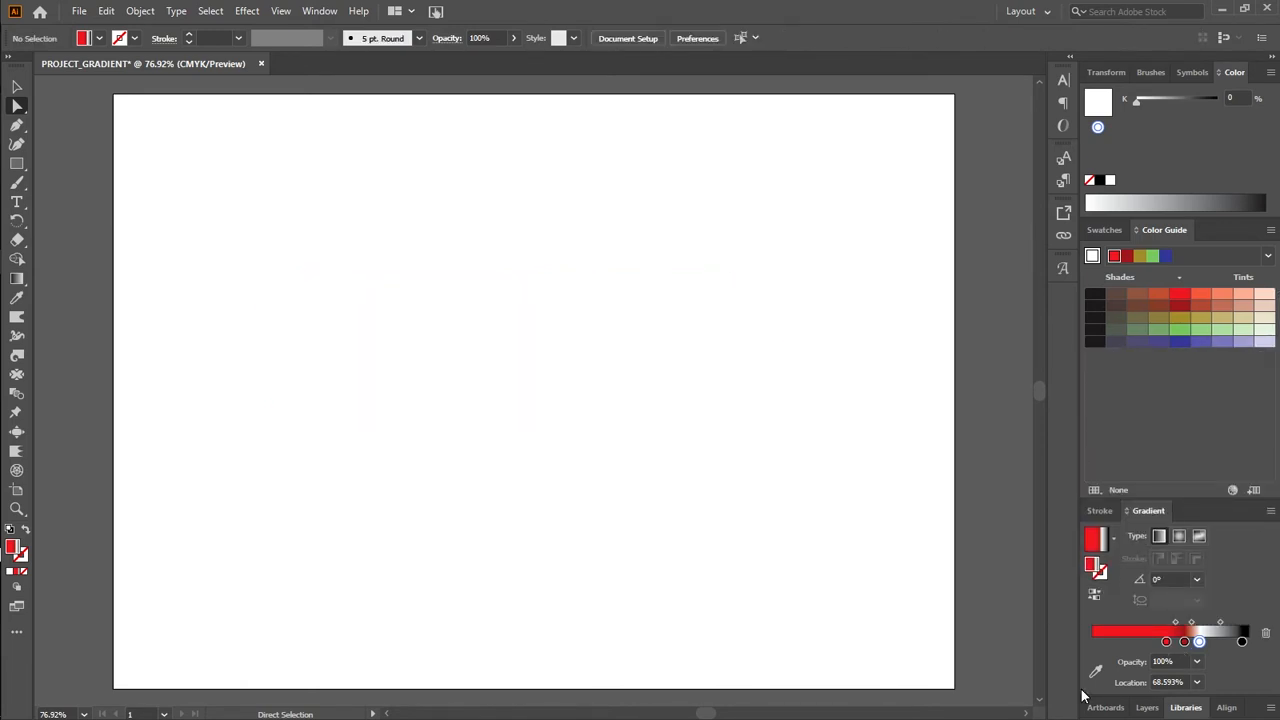
key(ctrl+z)
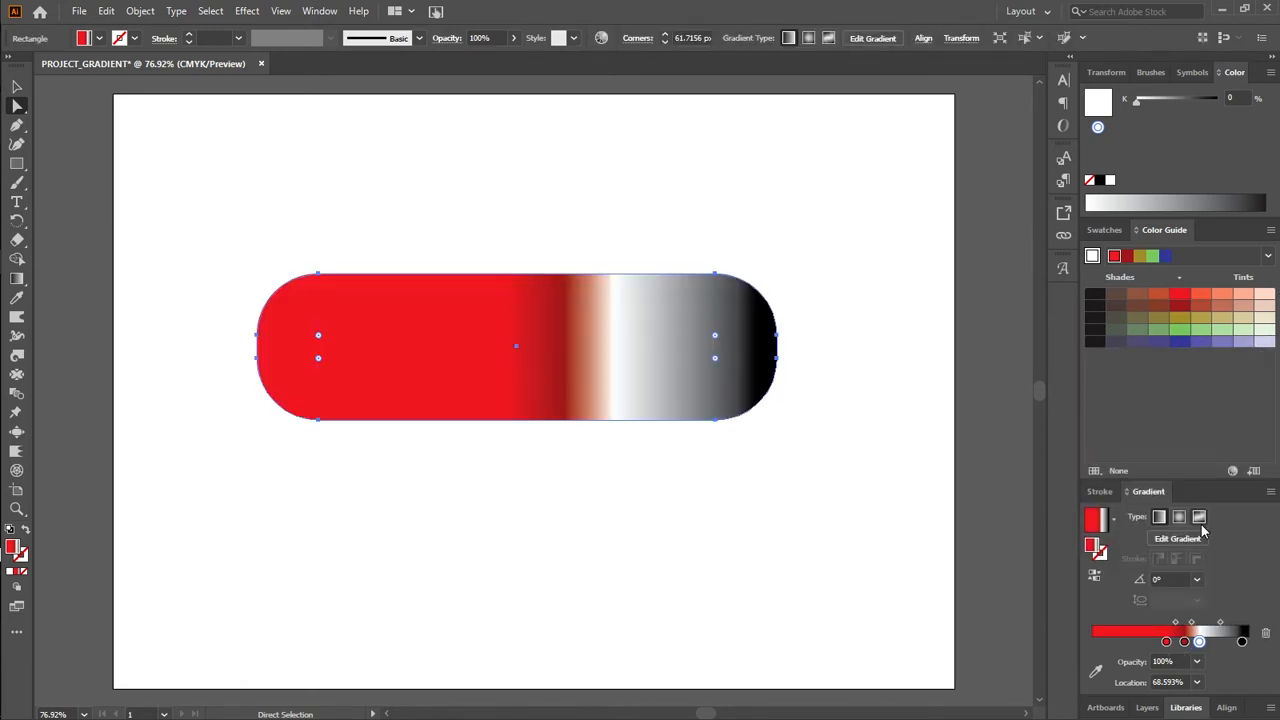
Move the gradient's white stop to a location of about 78%, remove it, and undo the removal
drag(1200, 642, 1214, 641)
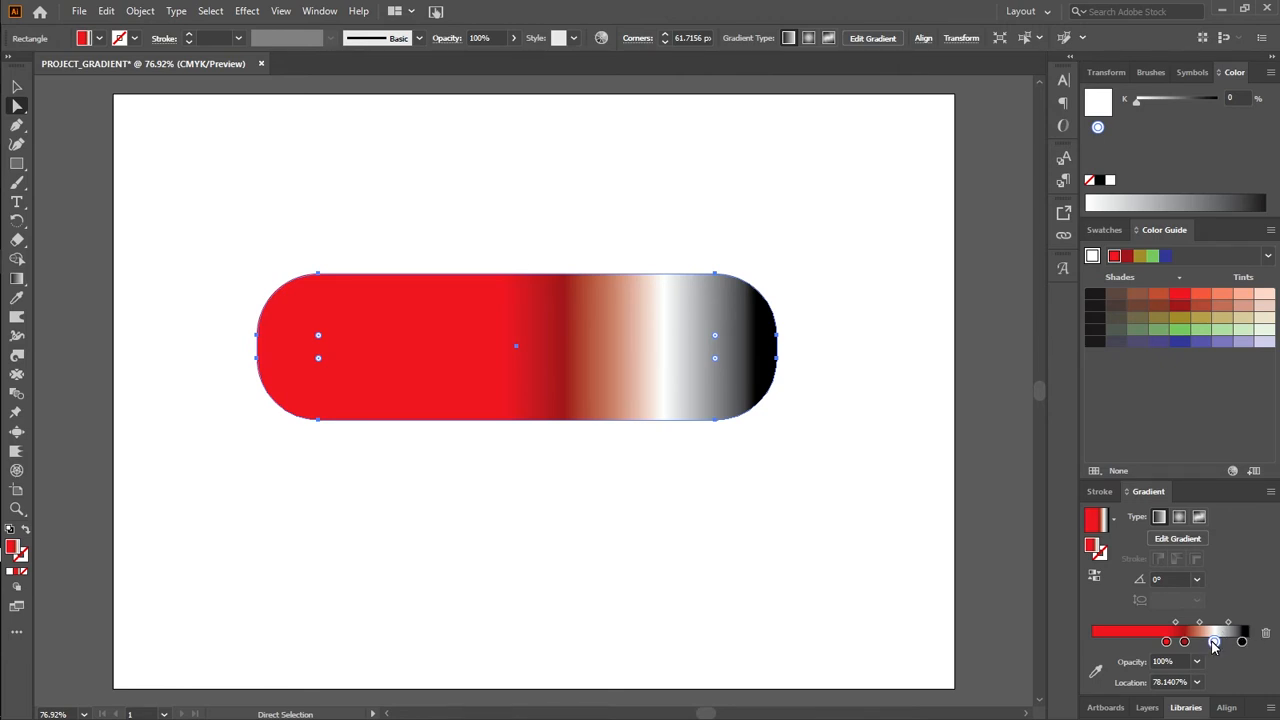
click(1265, 630)
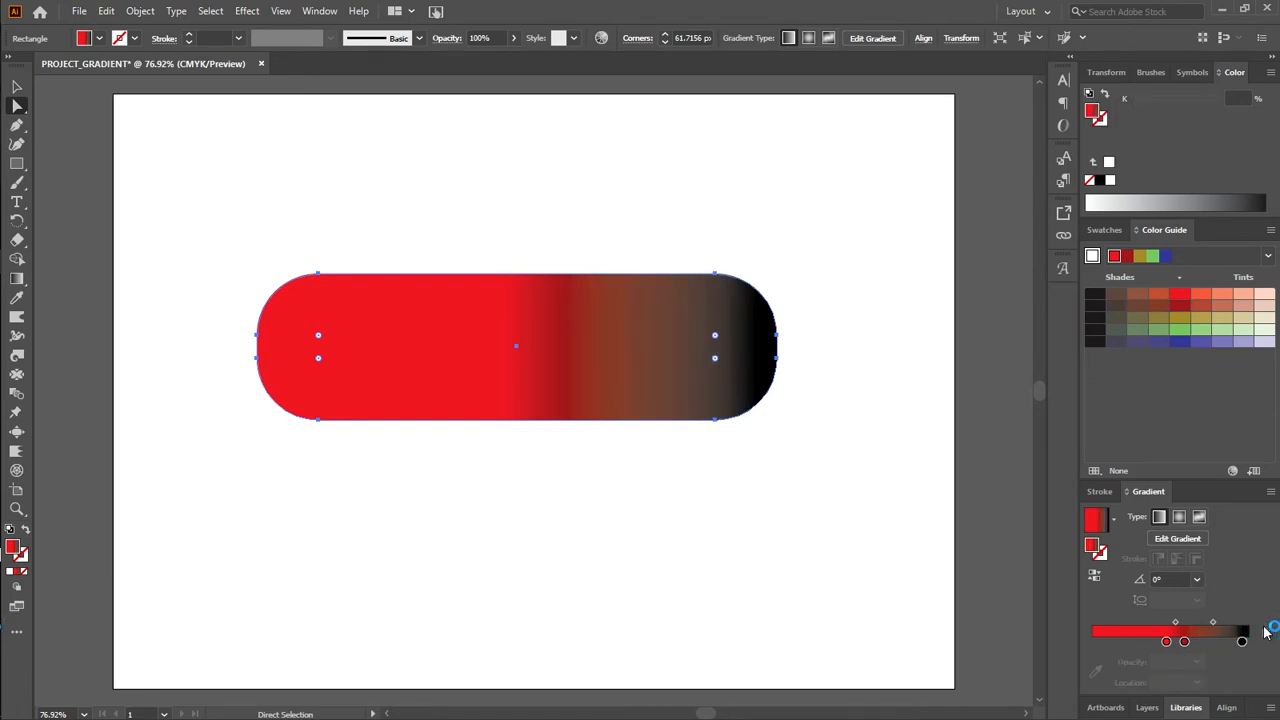
key(ctrl+z)
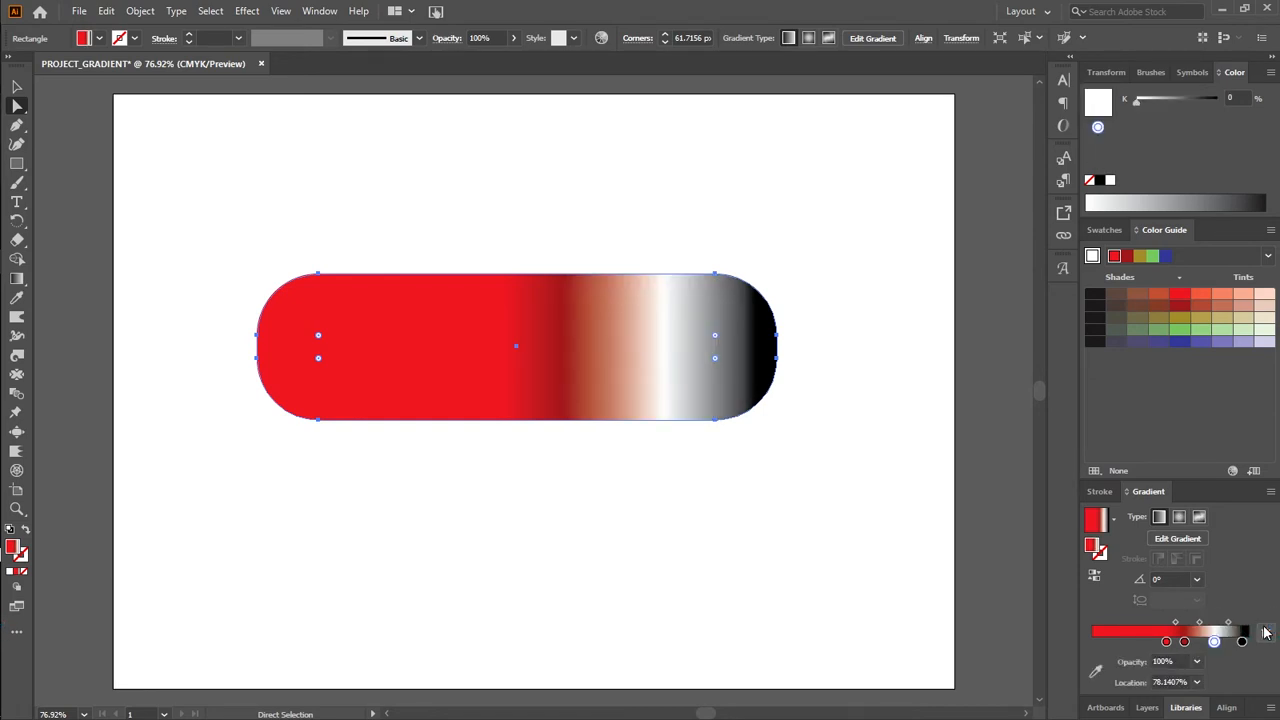
Move the gradient's white stop to a location of about 76% and remove it from the gradient
click(1214, 645)
mouse_move(1214, 645)
mouse_down()
mouse_move(1246, 628)
mouse_move(1210, 640)
mouse_up()
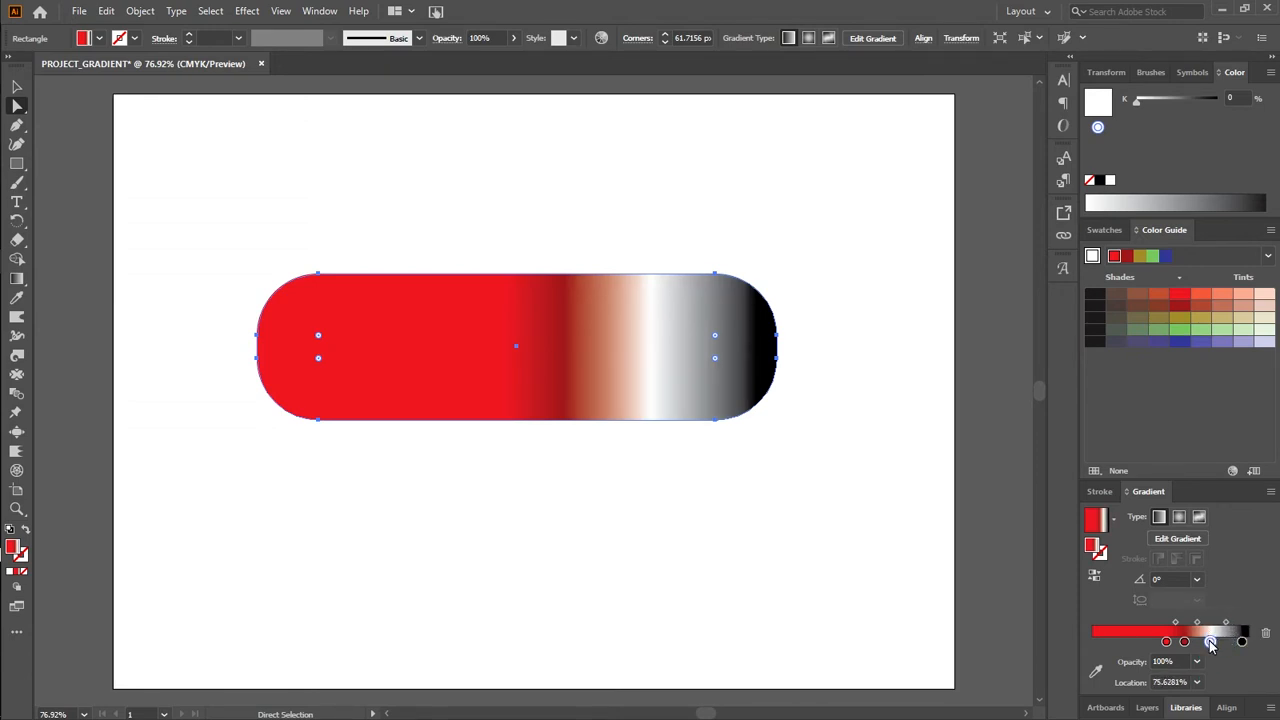
click(1265, 634)
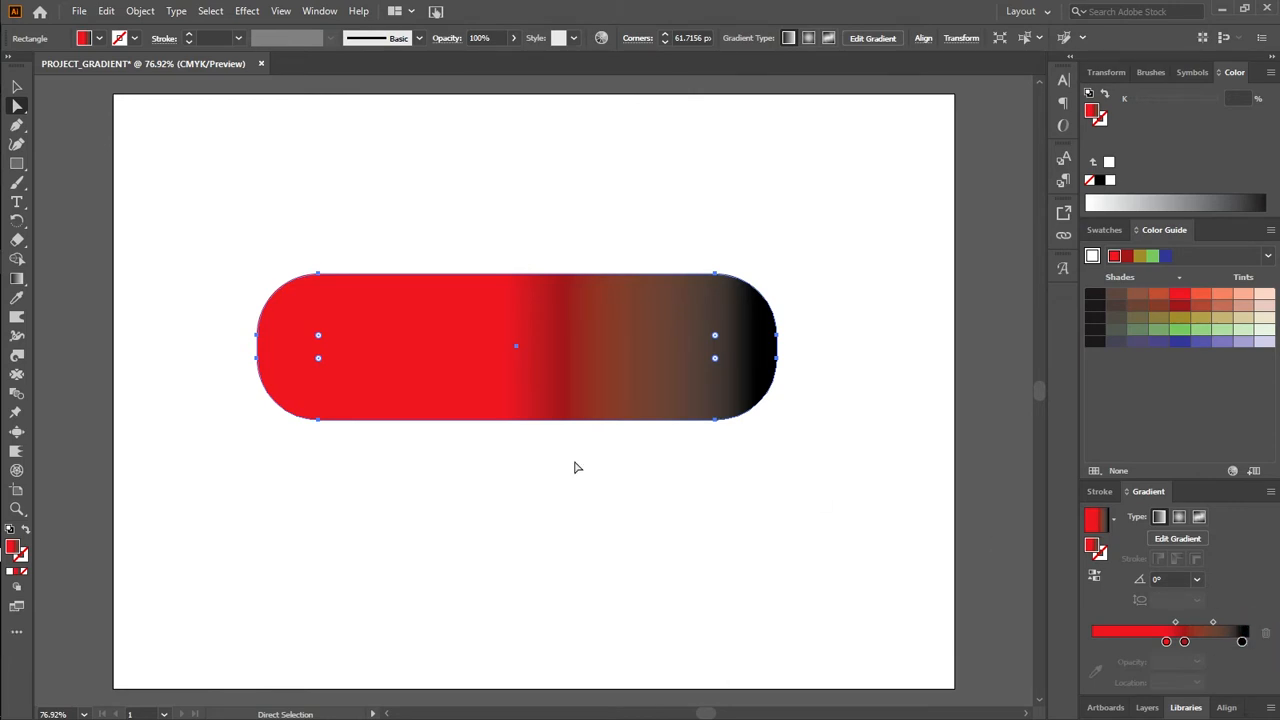
Move the gradient's dark red stop to a location of about 75% and remove the black stop
mouse_move(1184, 641)
mouse_down()
mouse_move(1218, 641)
mouse_move(1208, 644)
mouse_up()
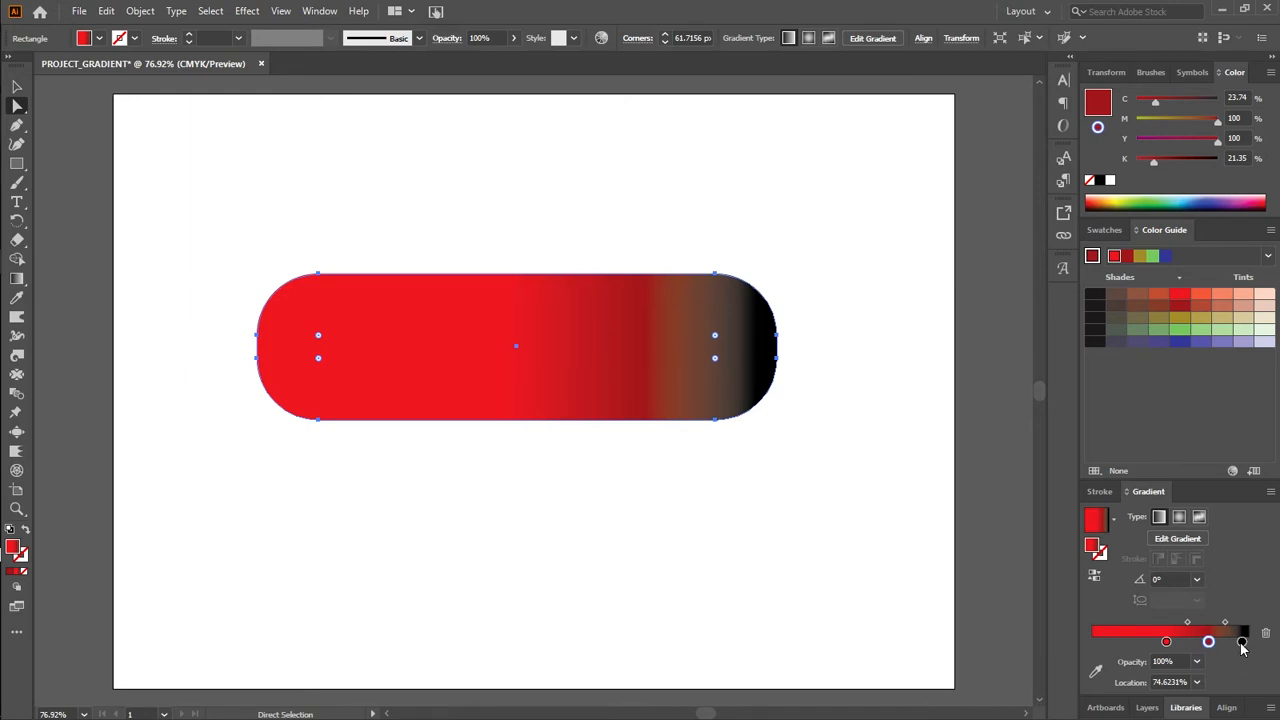
click(1242, 641)
click(1266, 634)
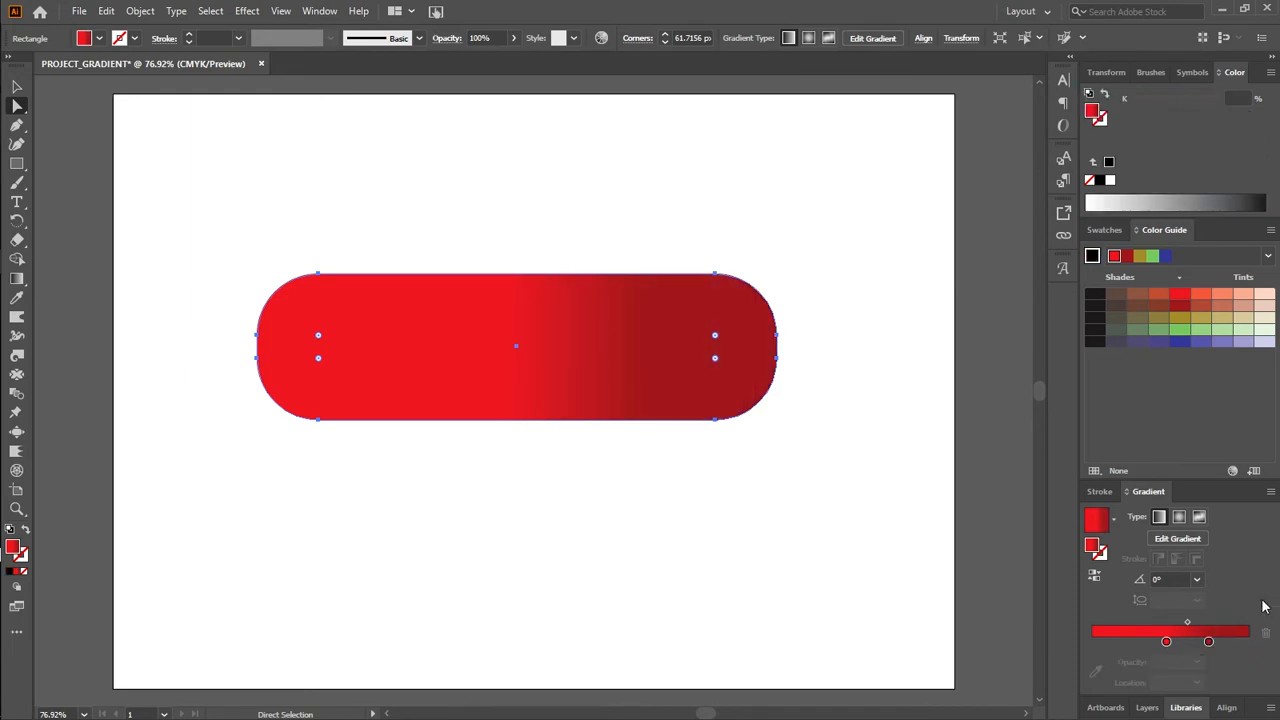
Move the gradient's red stop to 0% and its dark red stop to 100%
drag(1166, 641, 1092, 641)
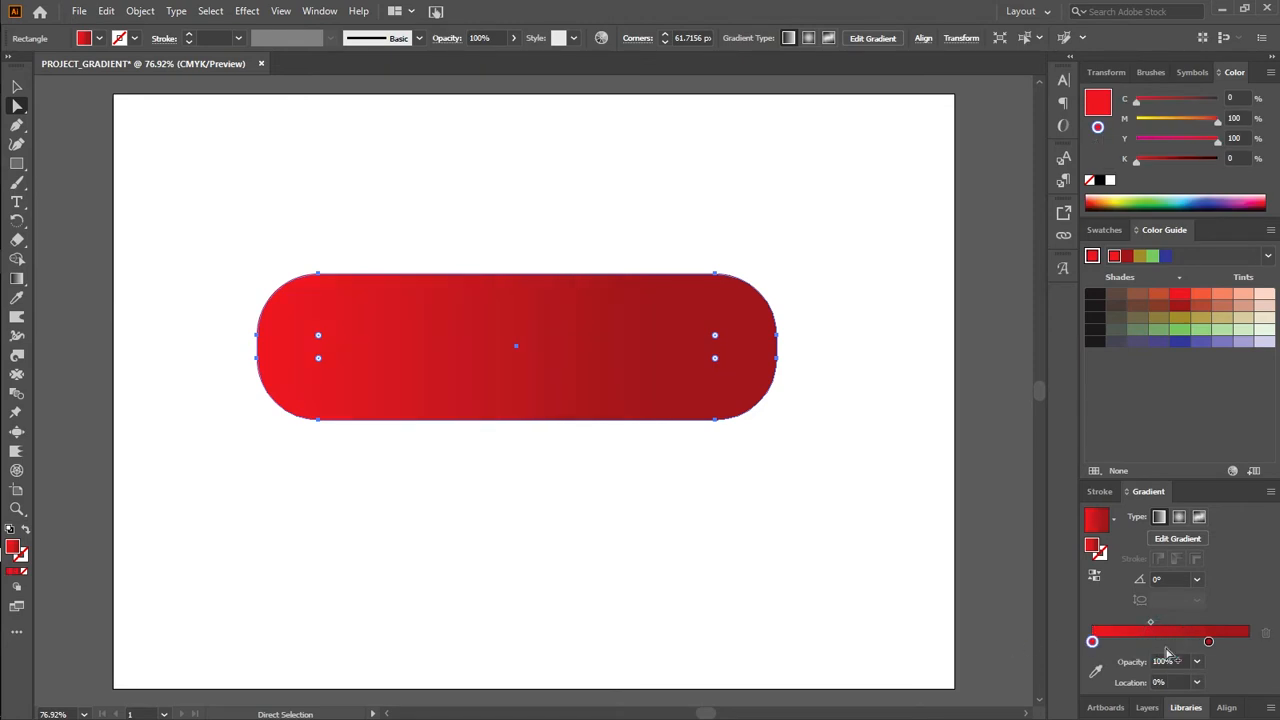
drag(1208, 641, 1250, 641)
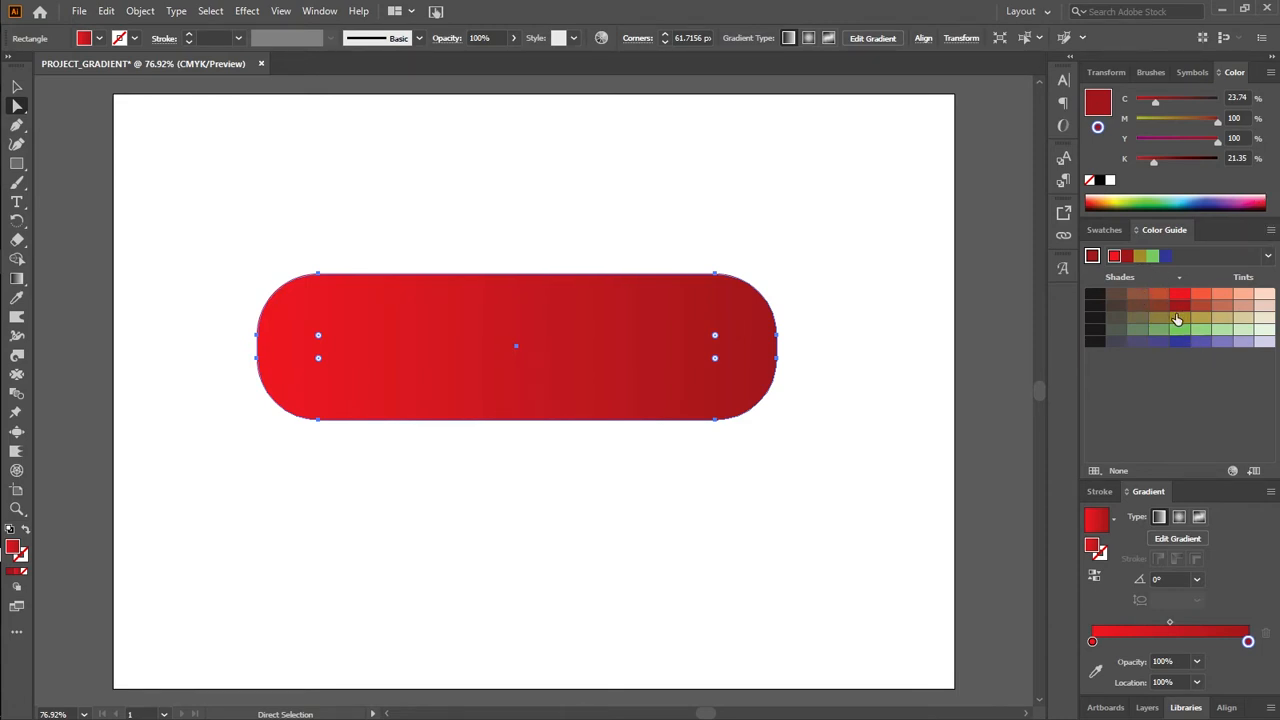
Recolour the gradient's dark red end stop to yellow-green (C 30.59, M 0, Y 86.27, K 0) and deselect the shape
click(1130, 197)
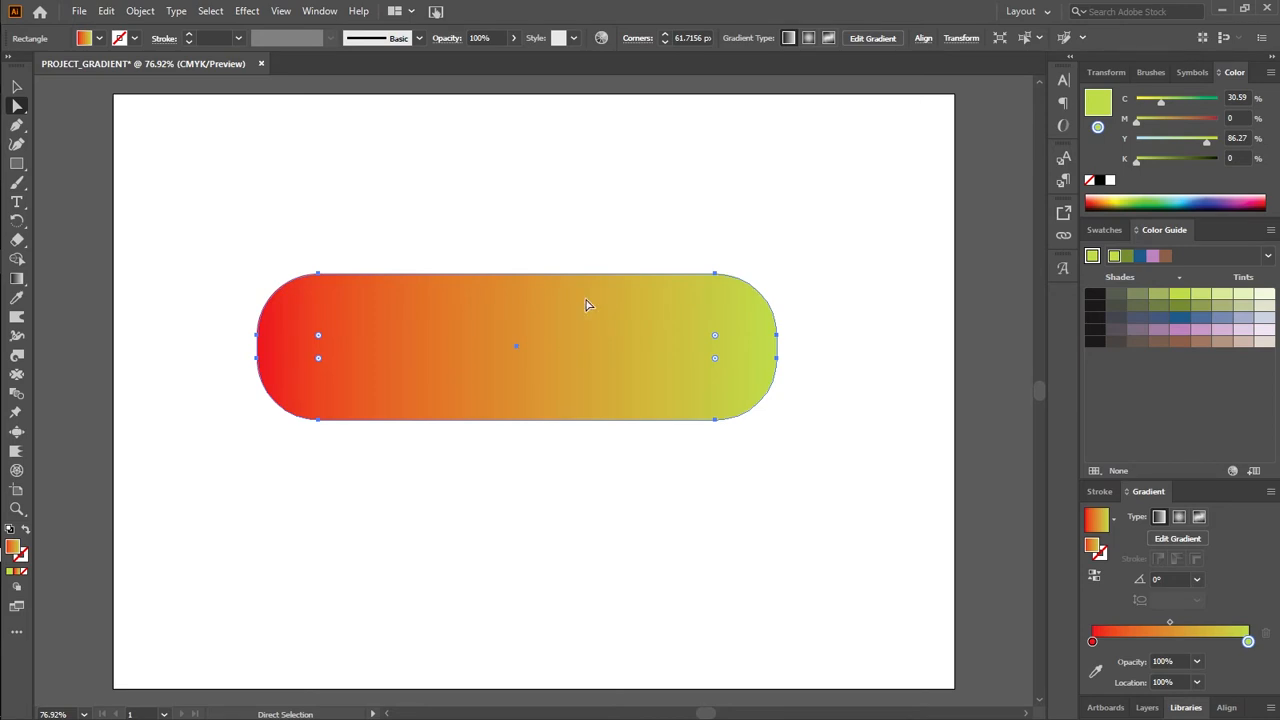
click(474, 487)
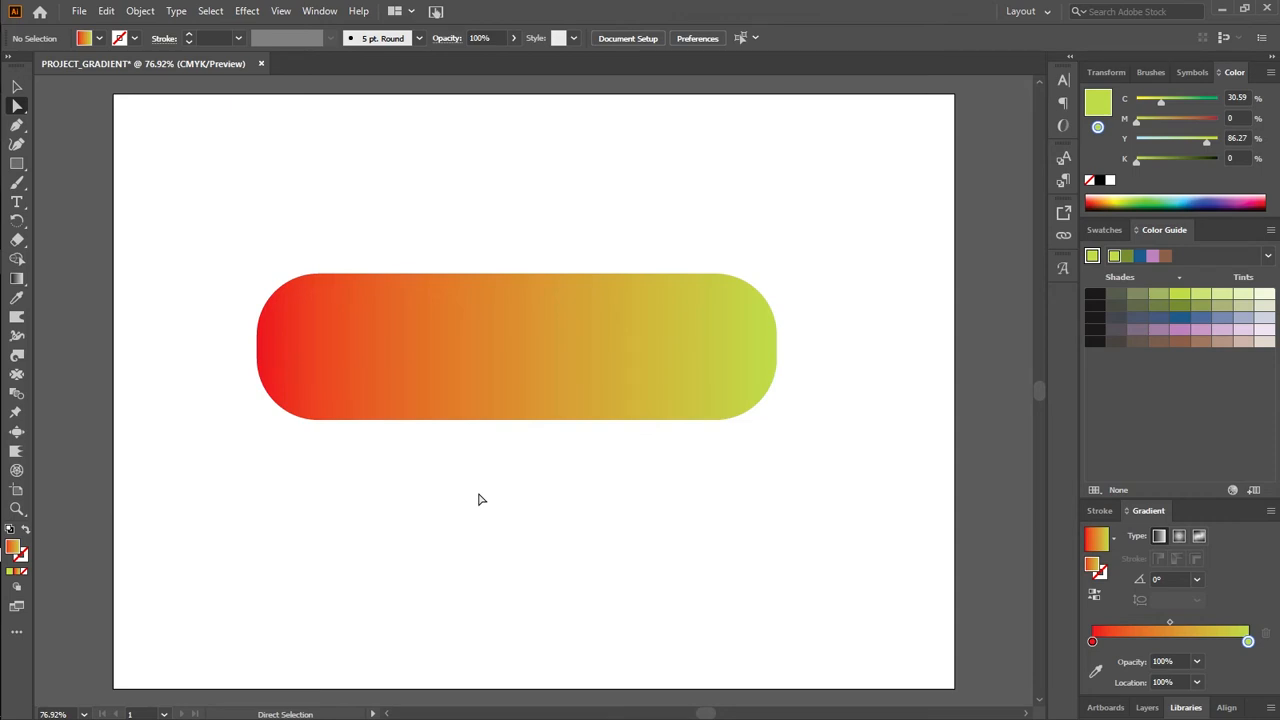
click(487, 407)
click(490, 552)
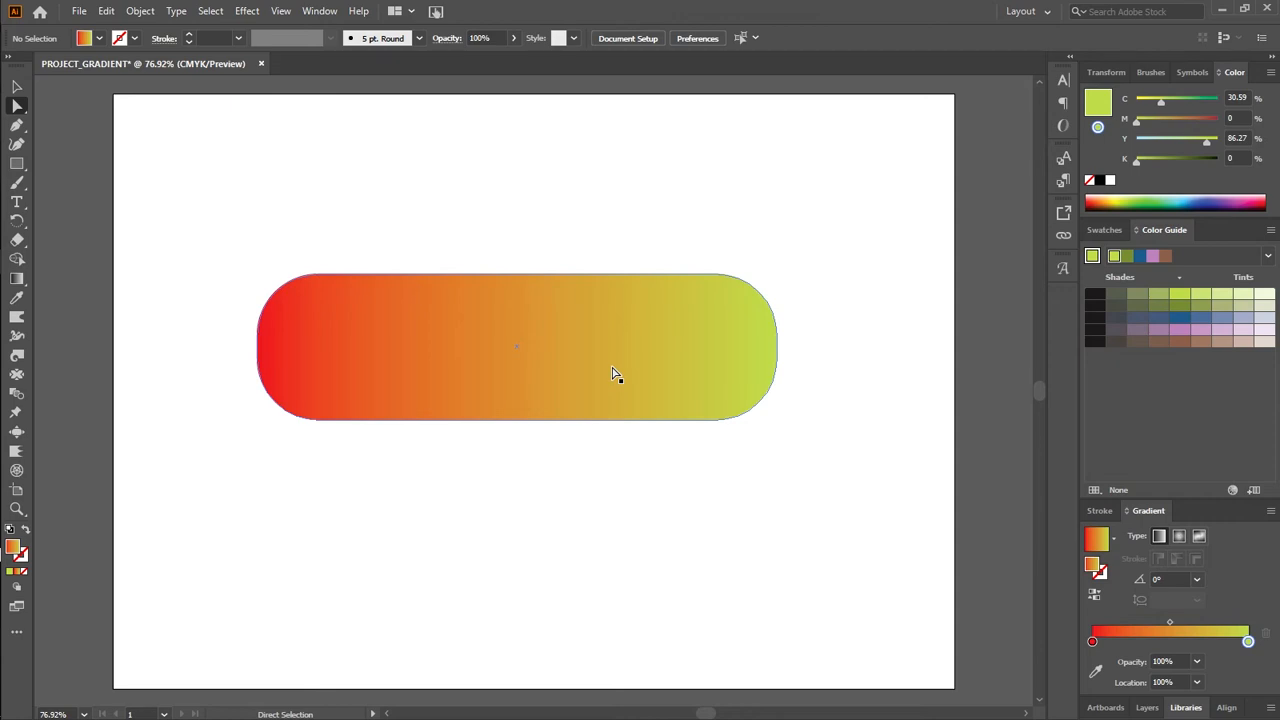
Check the swatches, return to the colour guide, and try moving the yellow-green stop to about 51% with nothing selected
click(1102, 232)
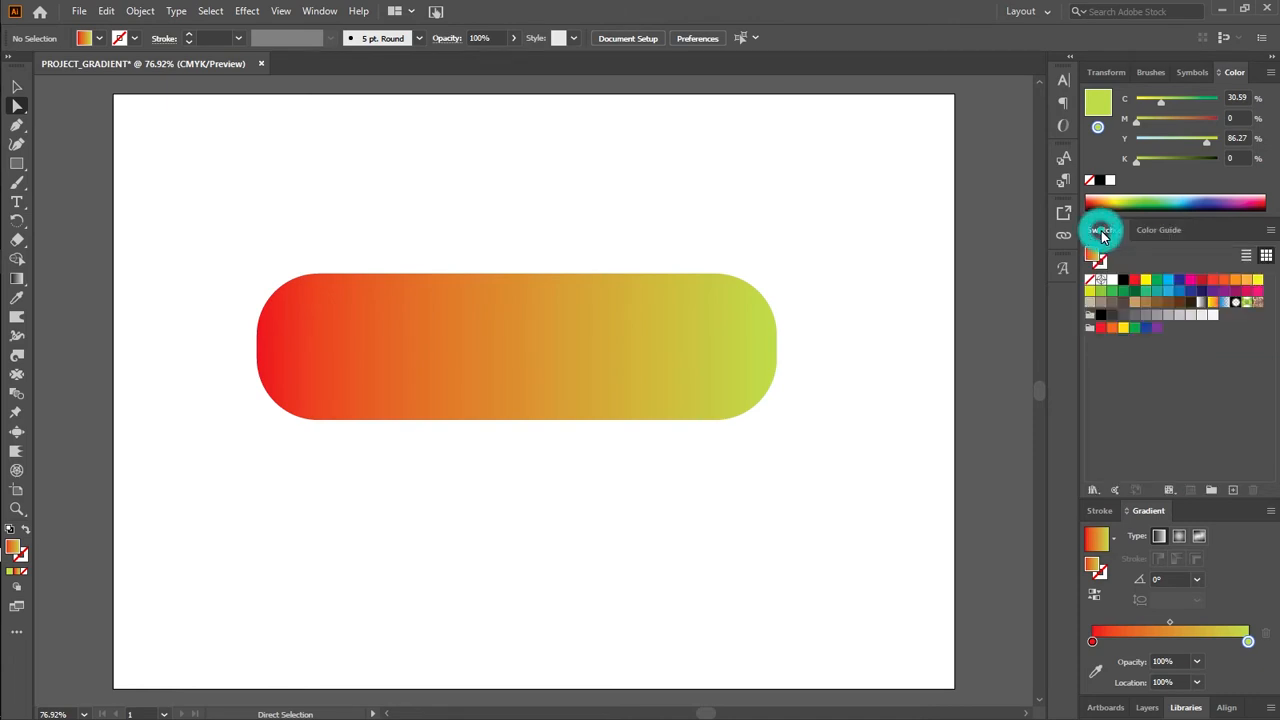
click(1155, 232)
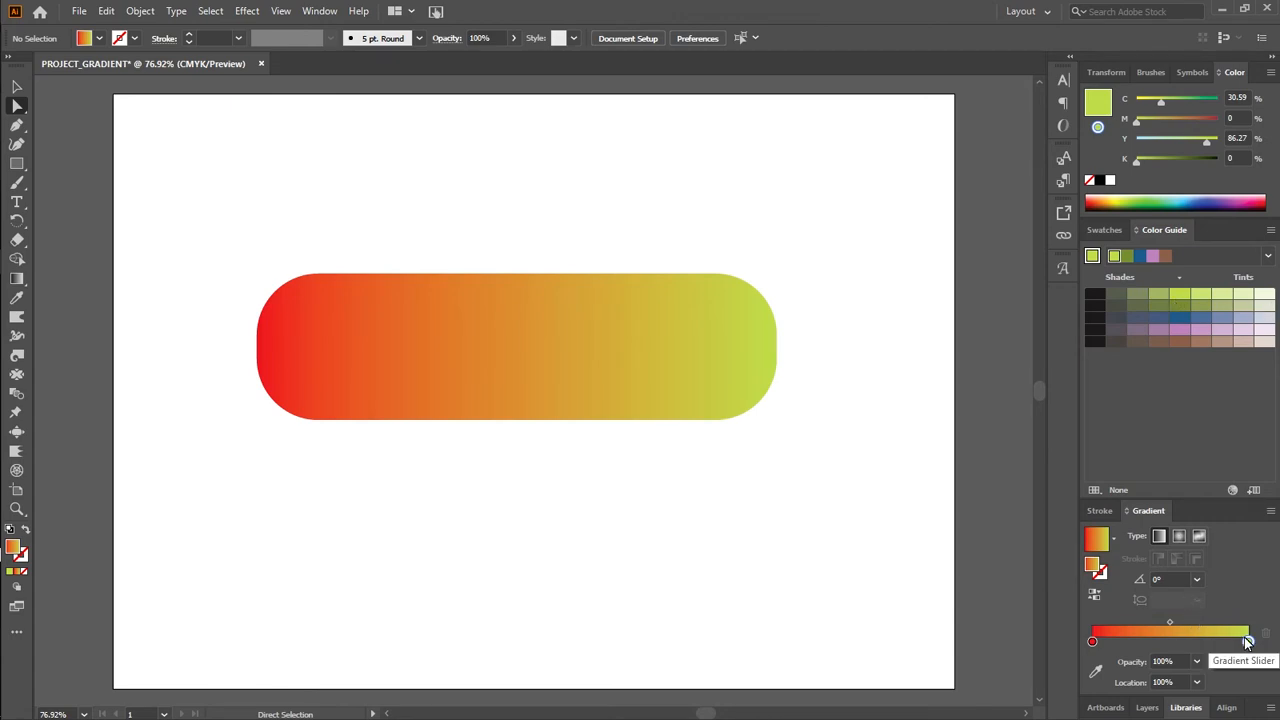
drag(1246, 640, 1172, 643)
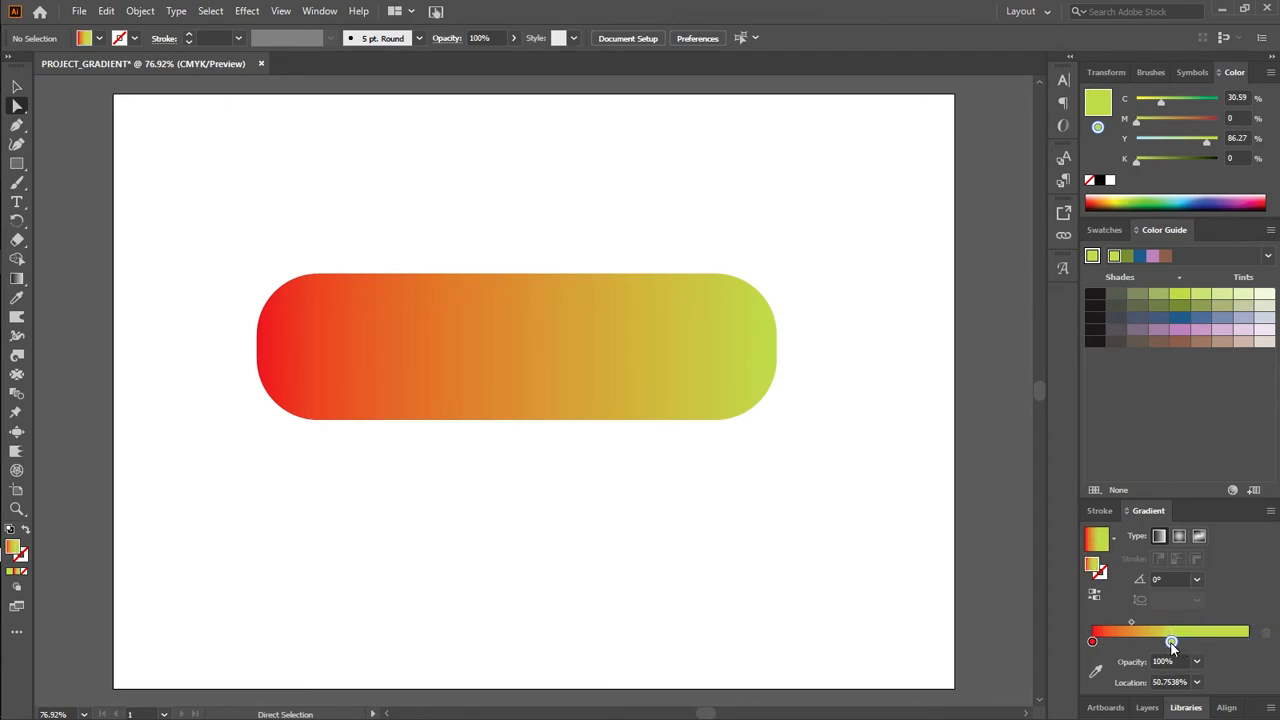
Select the rounded rectangle, move its yellow-green stop to about 55%, and add another yellow-green stop at about 72%
click(503, 392)
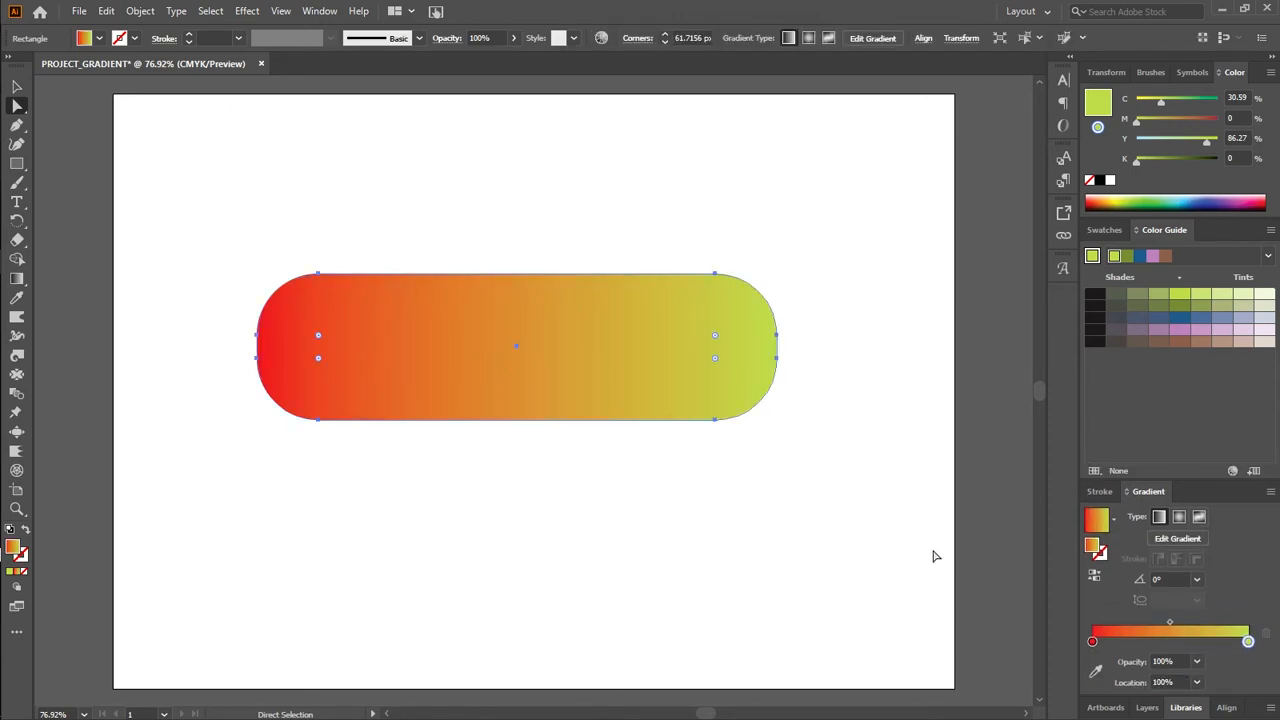
drag(1248, 641, 1176, 643)
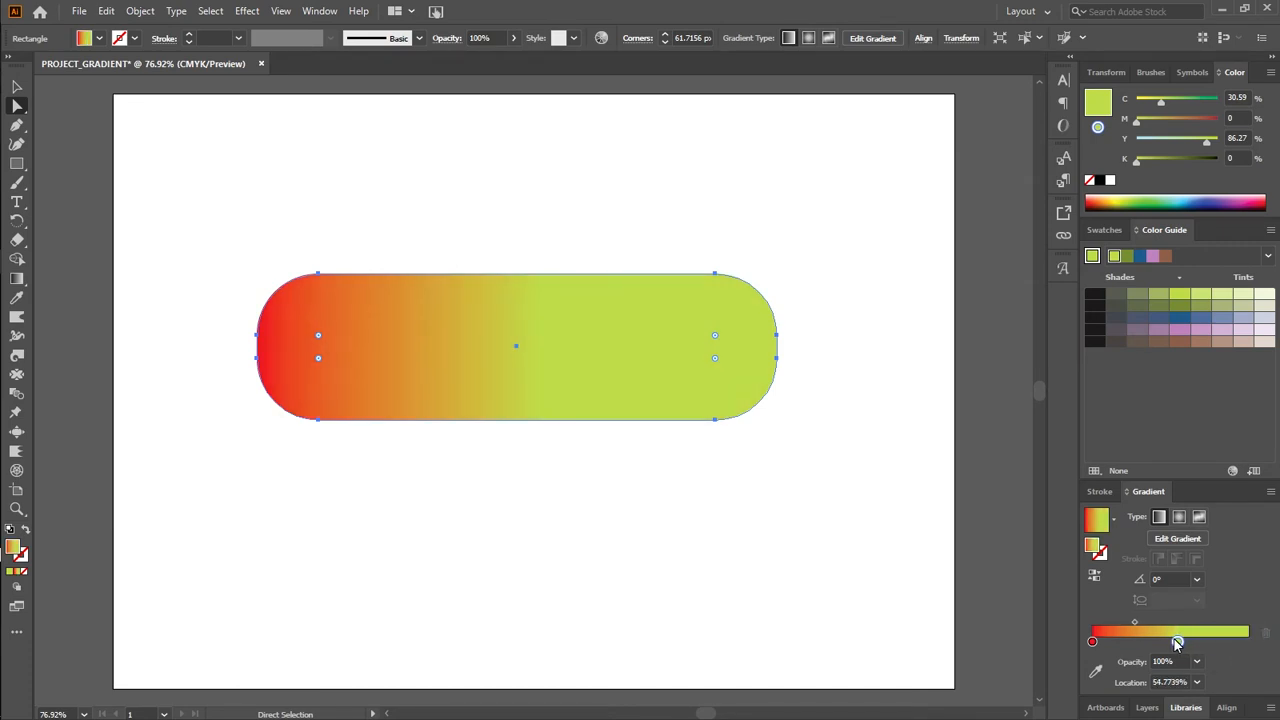
click(1182, 641)
drag(1182, 641, 1206, 643)
Try to delete the added yellow-green stop, and undo the deletion of the rounded rectangle
key(Delete)
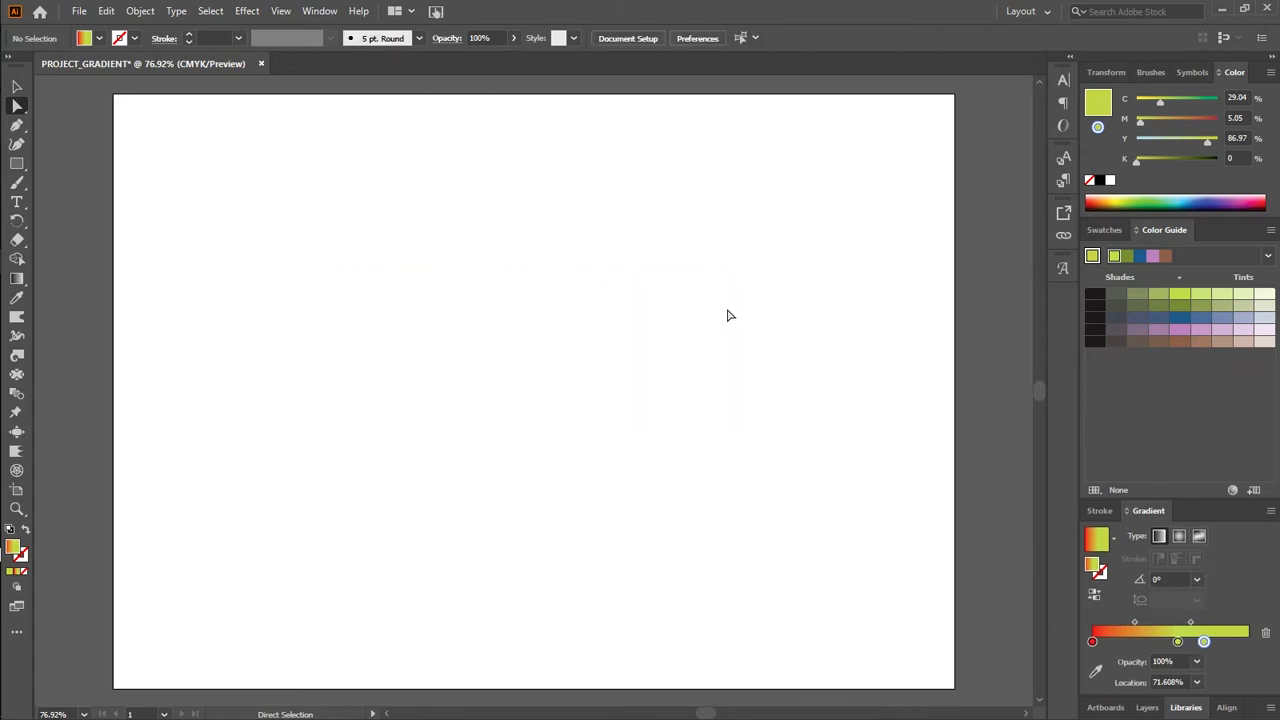
key(ctrl+z)
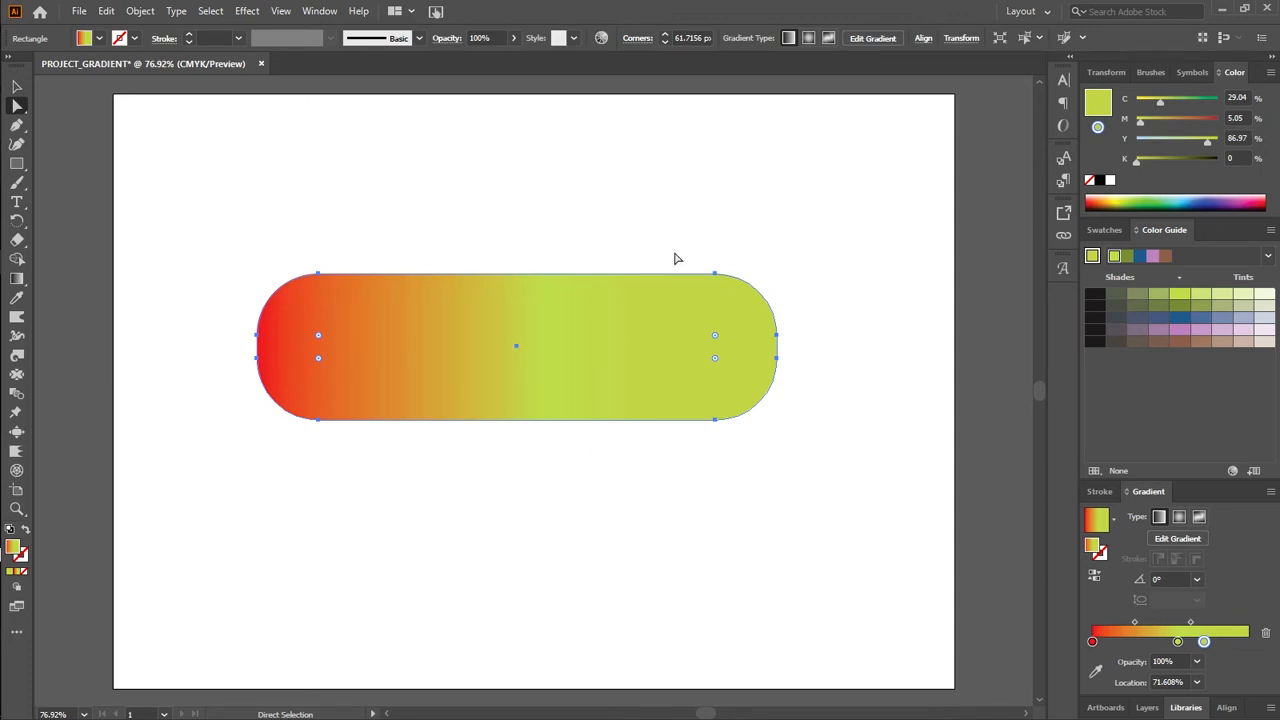
Reduce the rounded rectangle's height to about 68 px and move it towards the artboard's upper left
click(20, 85)
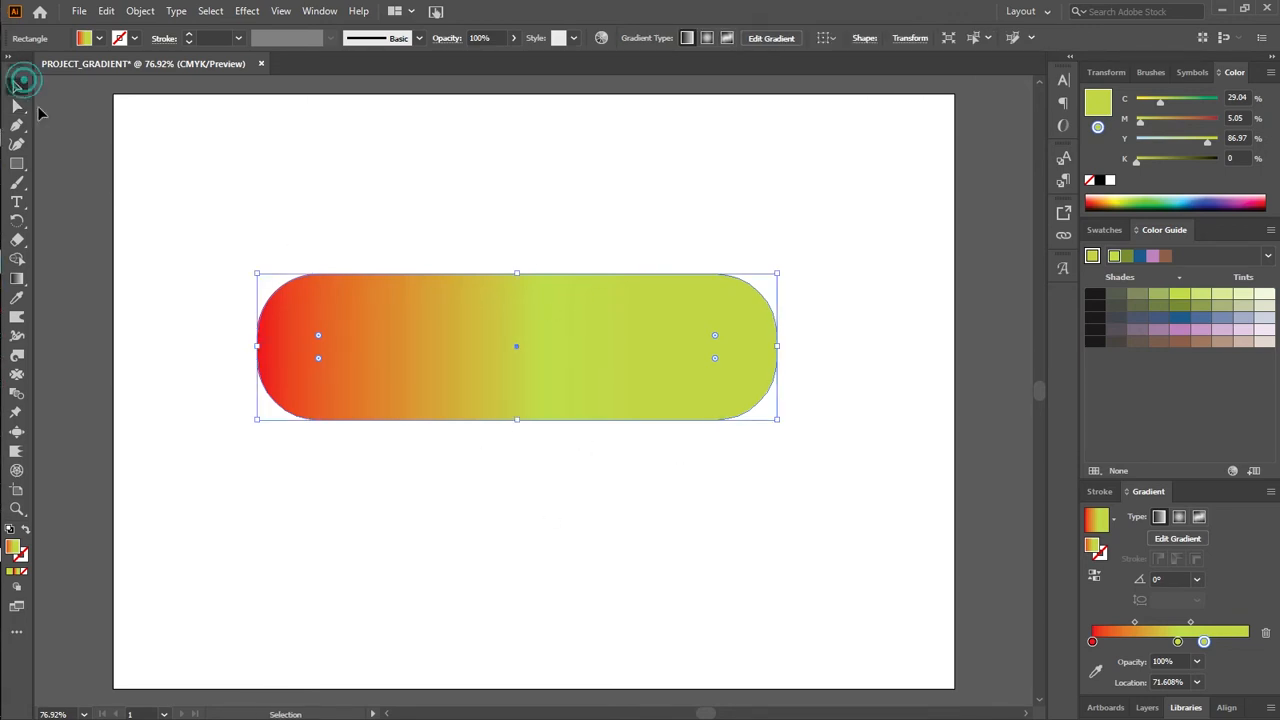
drag(517, 275, 518, 333)
drag(535, 380, 518, 250)
drag(480, 295, 480, 278)
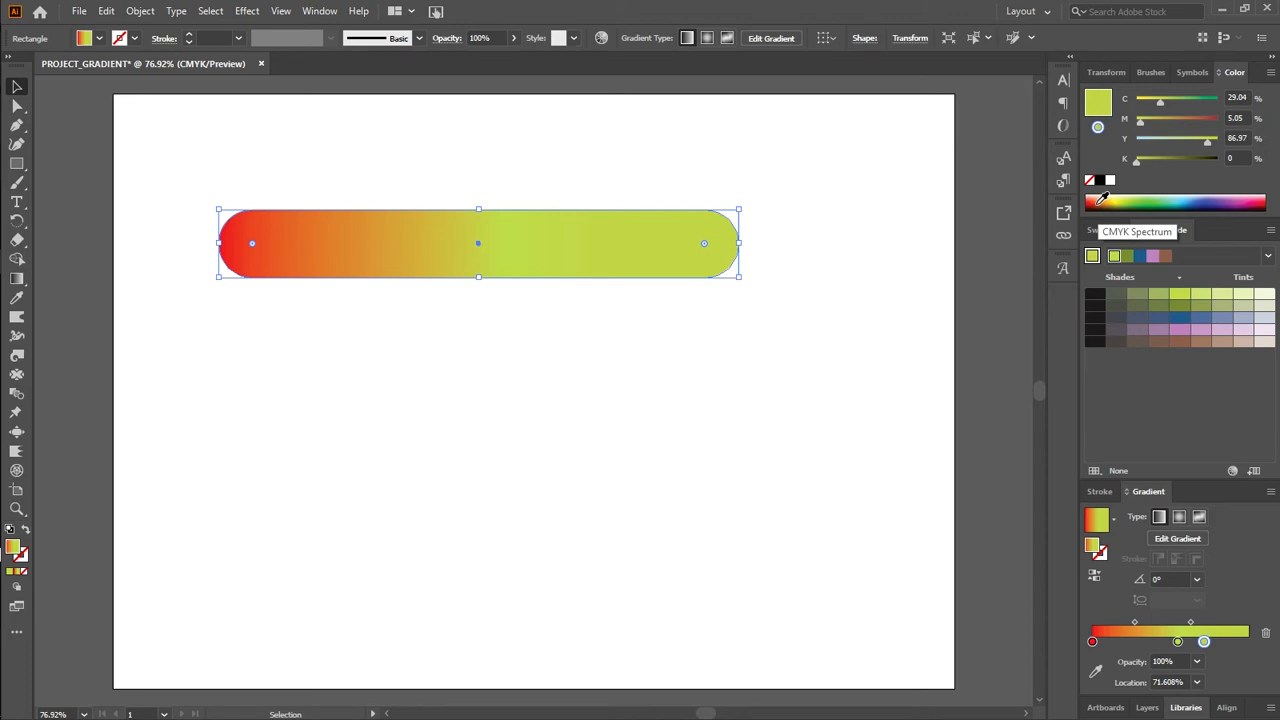
Move the gradient's last yellow-green stop to a location of about 83%
mouse_move(1204, 642)
mouse_down()
mouse_move(1245, 642)
mouse_move(1223, 646)
mouse_up()
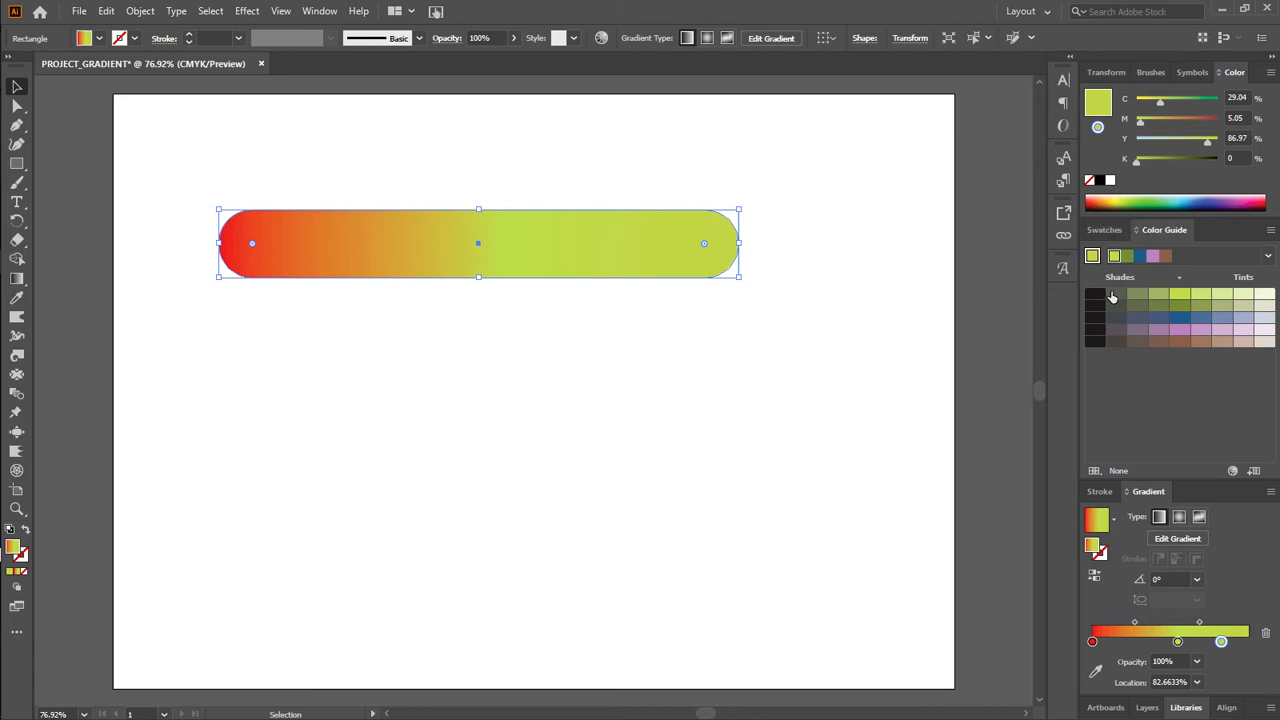
Open the options of the CMYK Red swatch and place the dialog clear of the rounded rectangle
click(1101, 229)
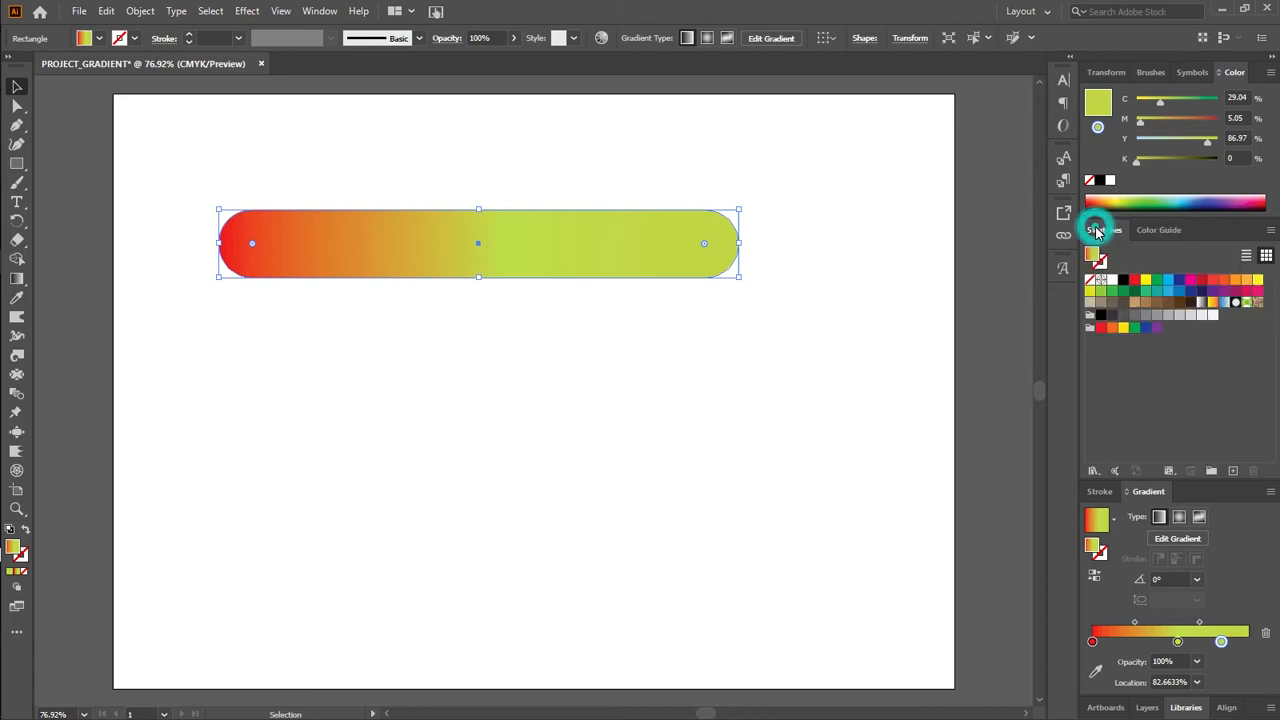
double_click(1133, 286)
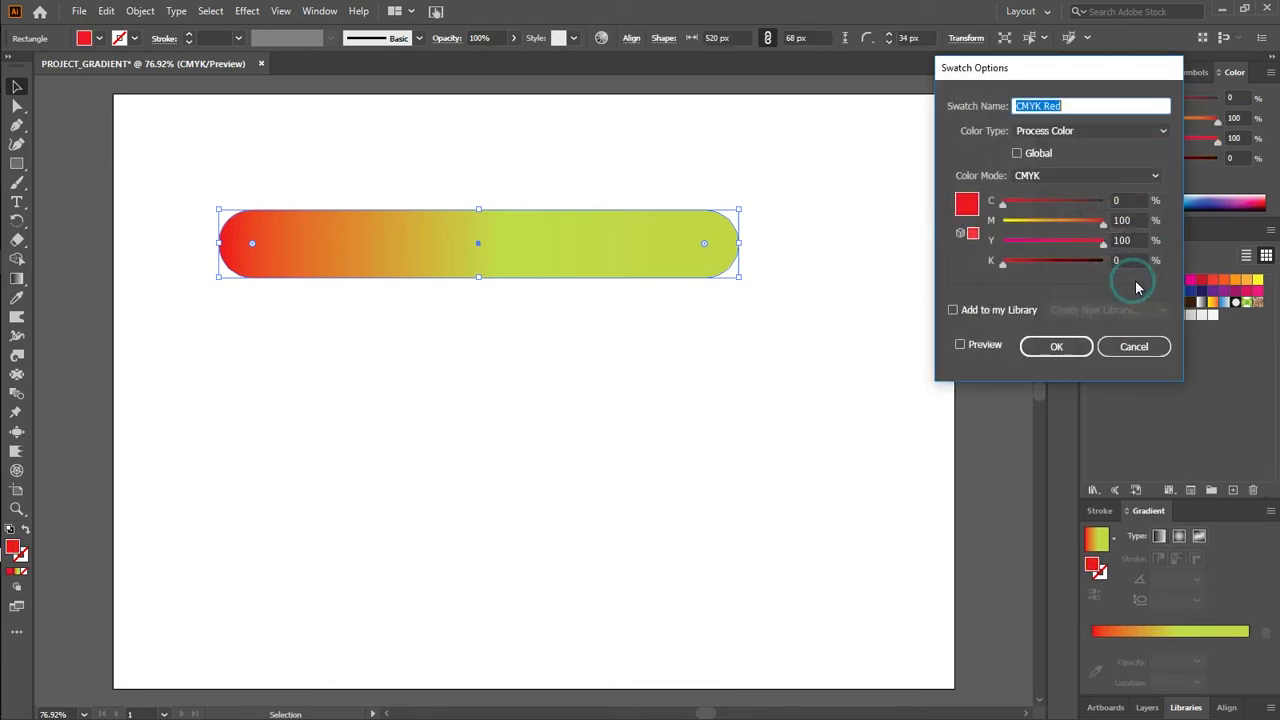
drag(1051, 74, 712, 338)
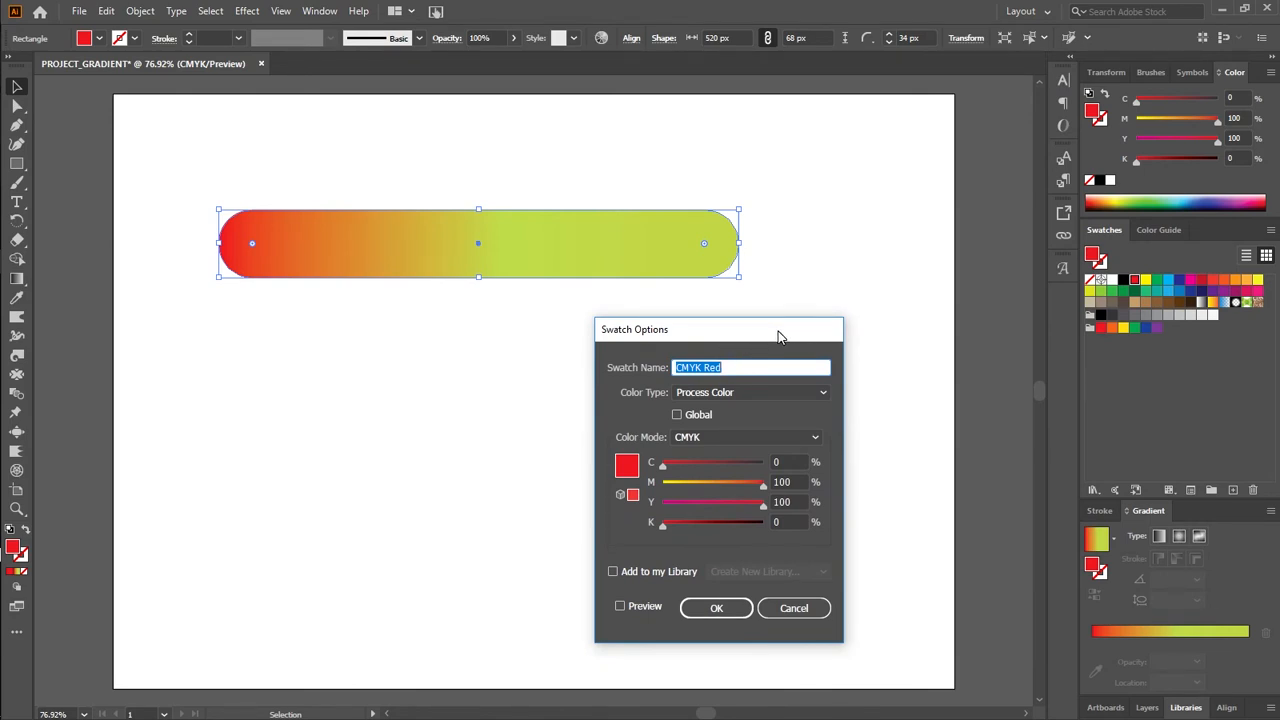
click(743, 327)
drag(745, 329, 922, 278)
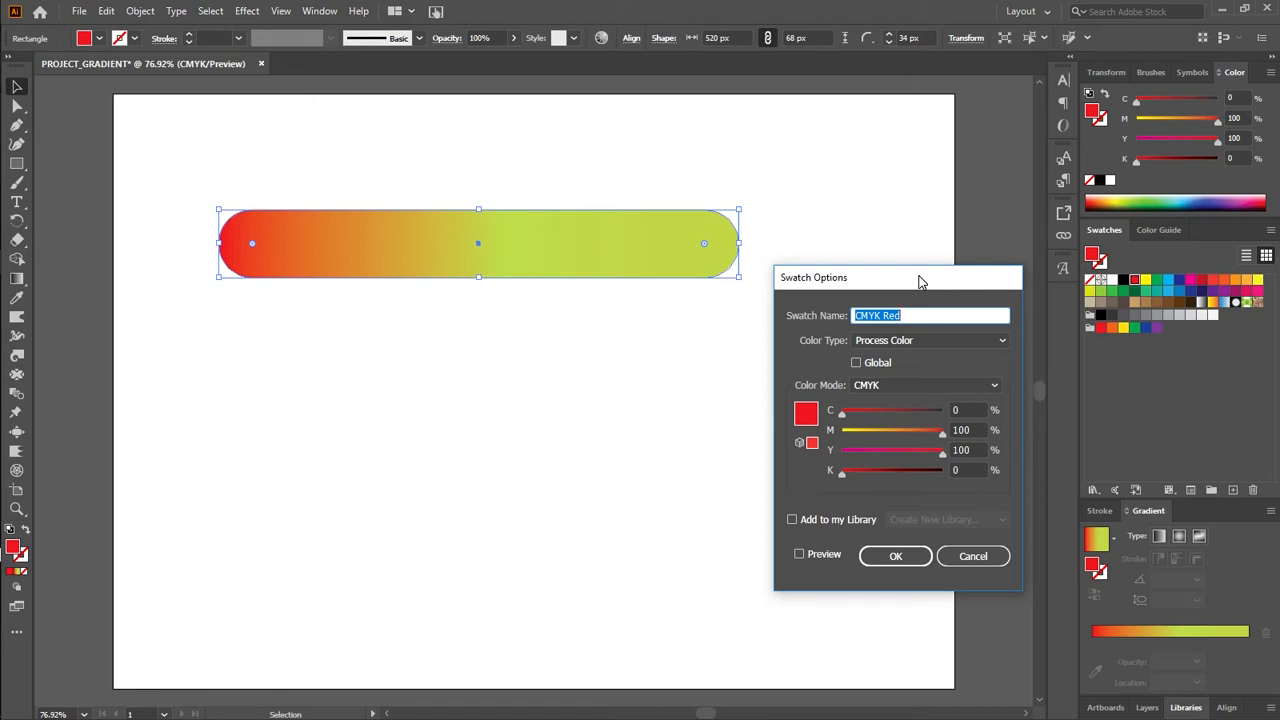
Try a darker CMYK Red swatch with cyan at 70% and black at 32%, and preview it on the rounded rectangle
click(799, 555)
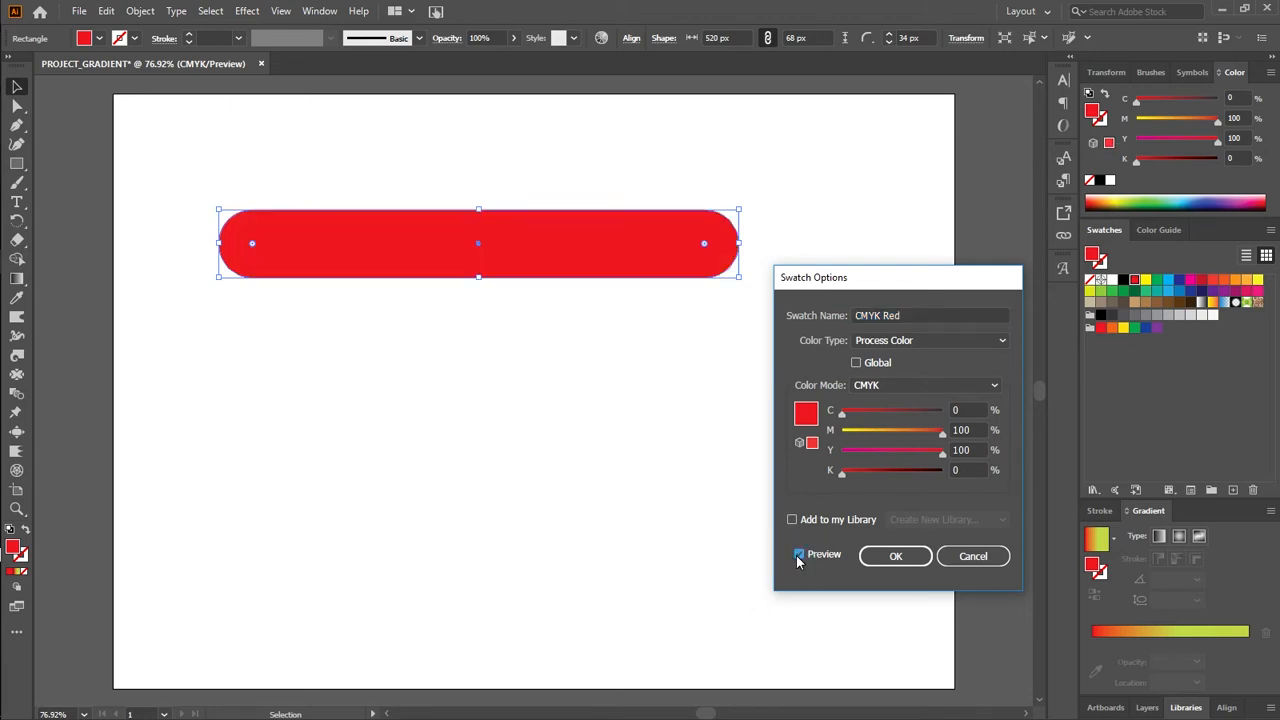
click(804, 555)
drag(846, 415, 865, 417)
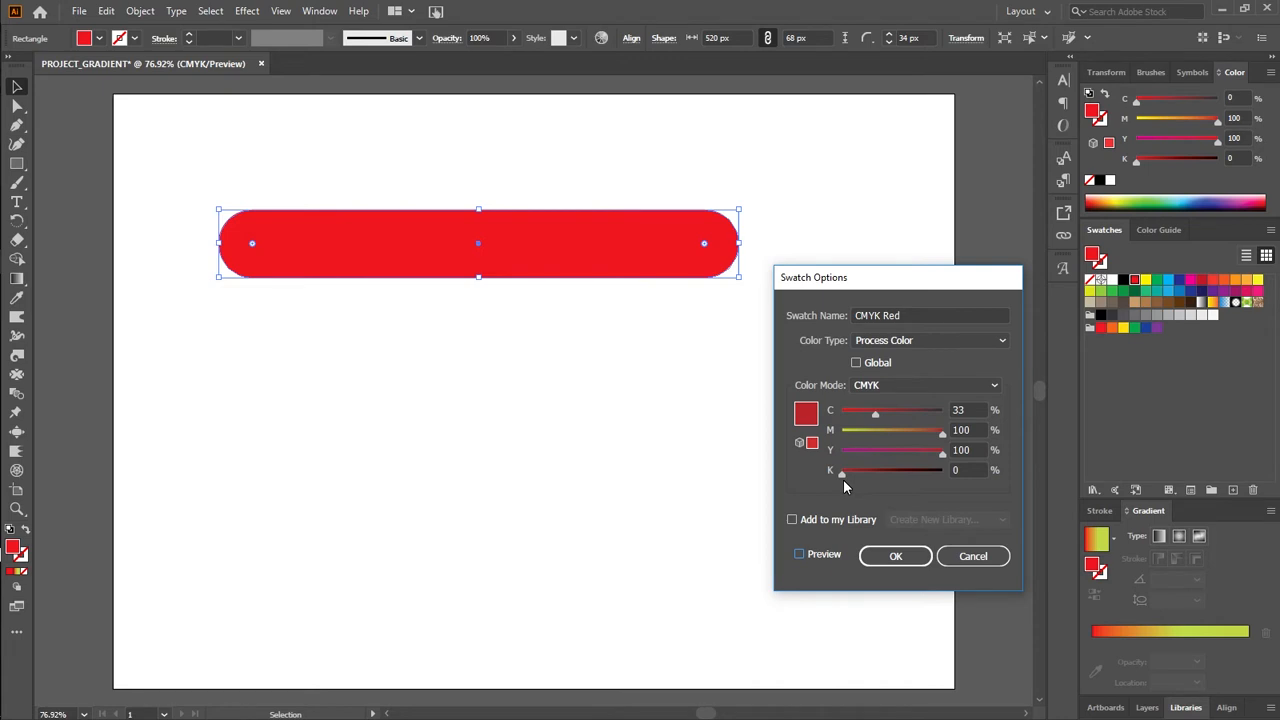
drag(843, 474, 875, 477)
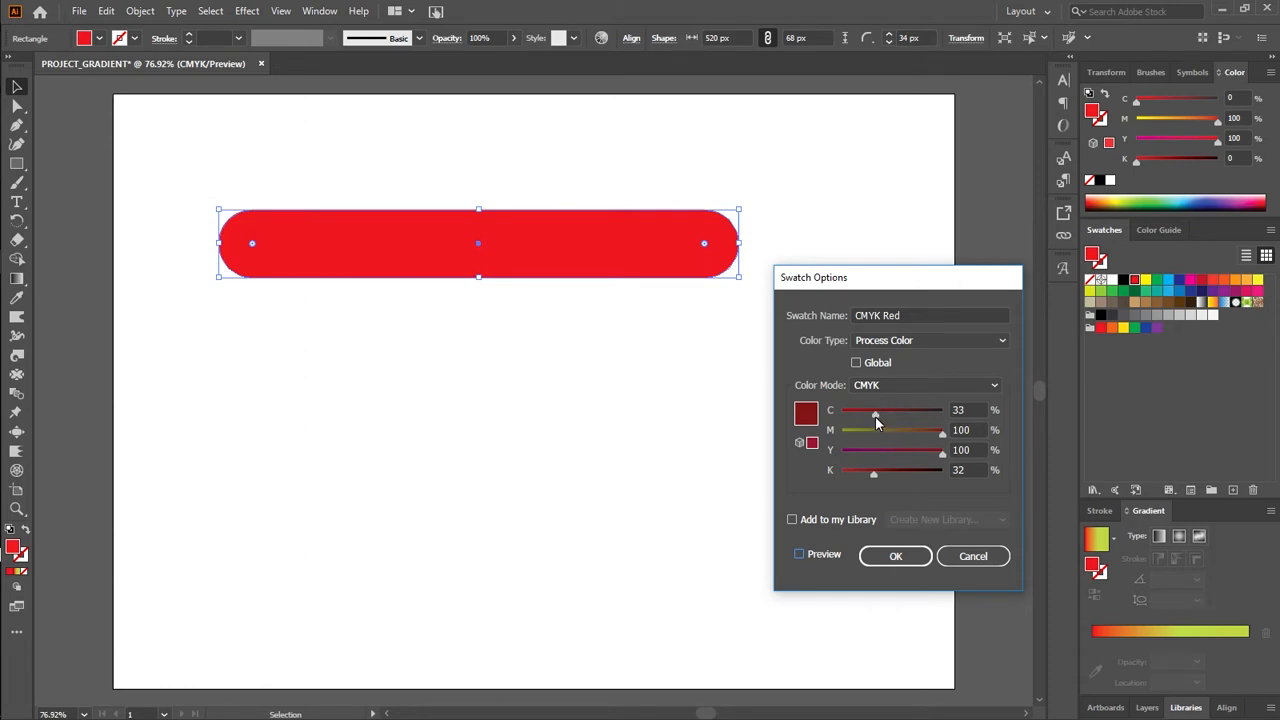
drag(875, 416, 913, 422)
click(799, 556)
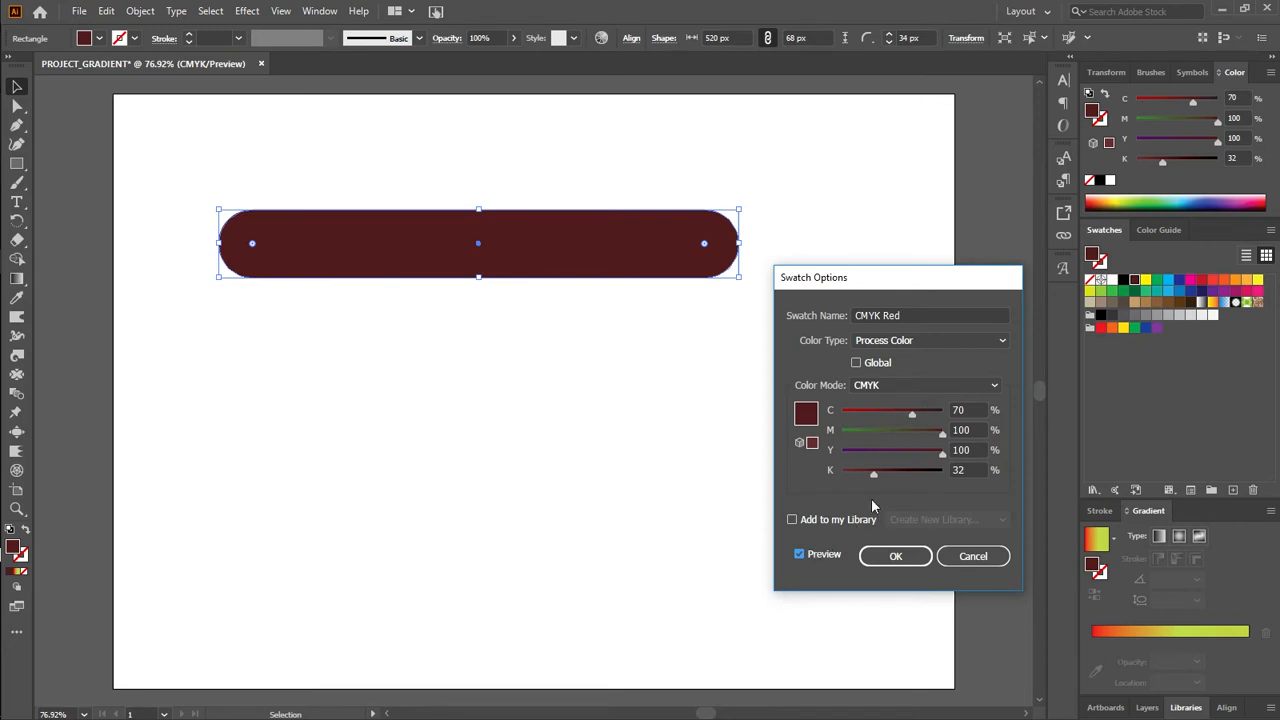
Try making the CMYK Red swatch global, with cyan at 12% and black at 8%
drag(913, 413, 862, 413)
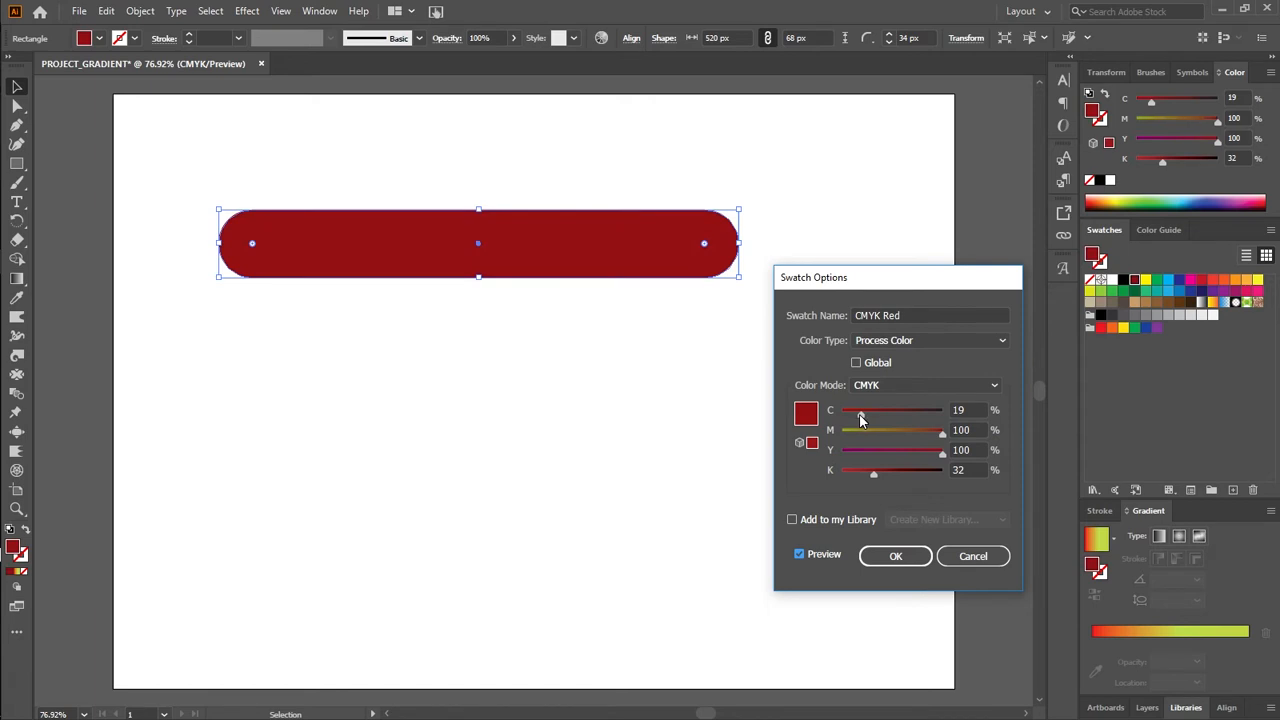
click(859, 363)
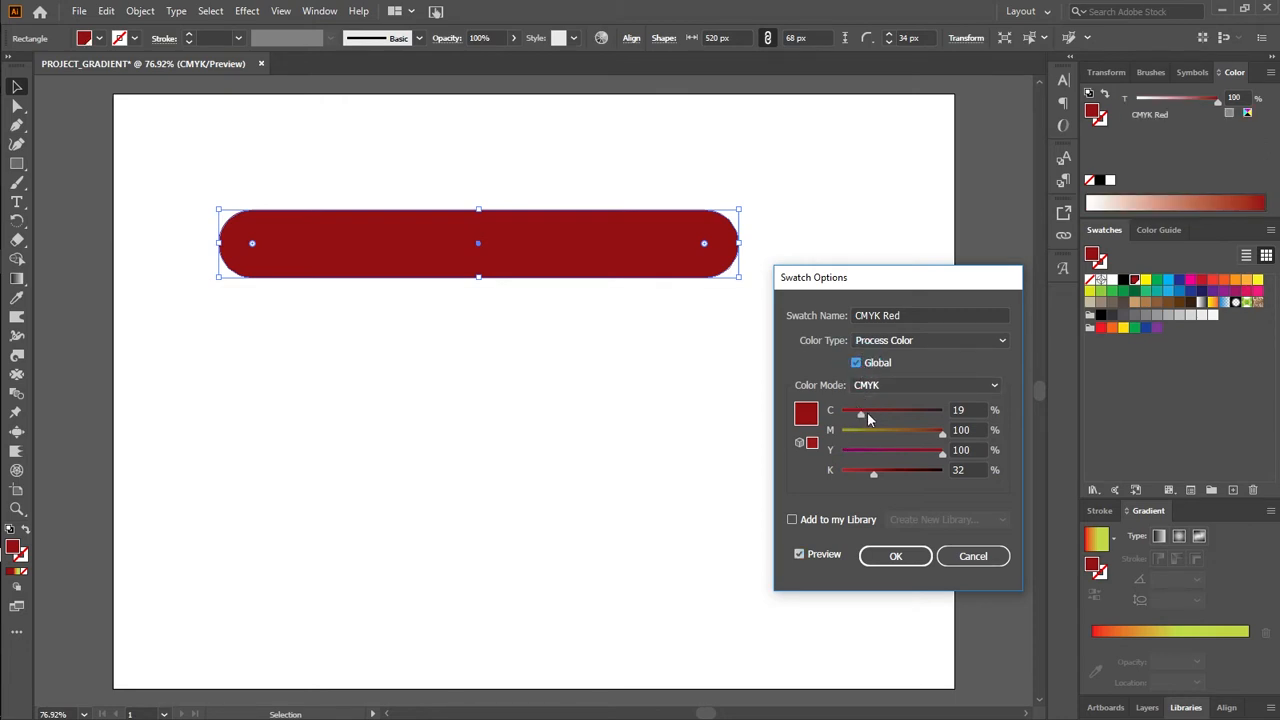
drag(860, 416, 854, 419)
drag(875, 474, 851, 478)
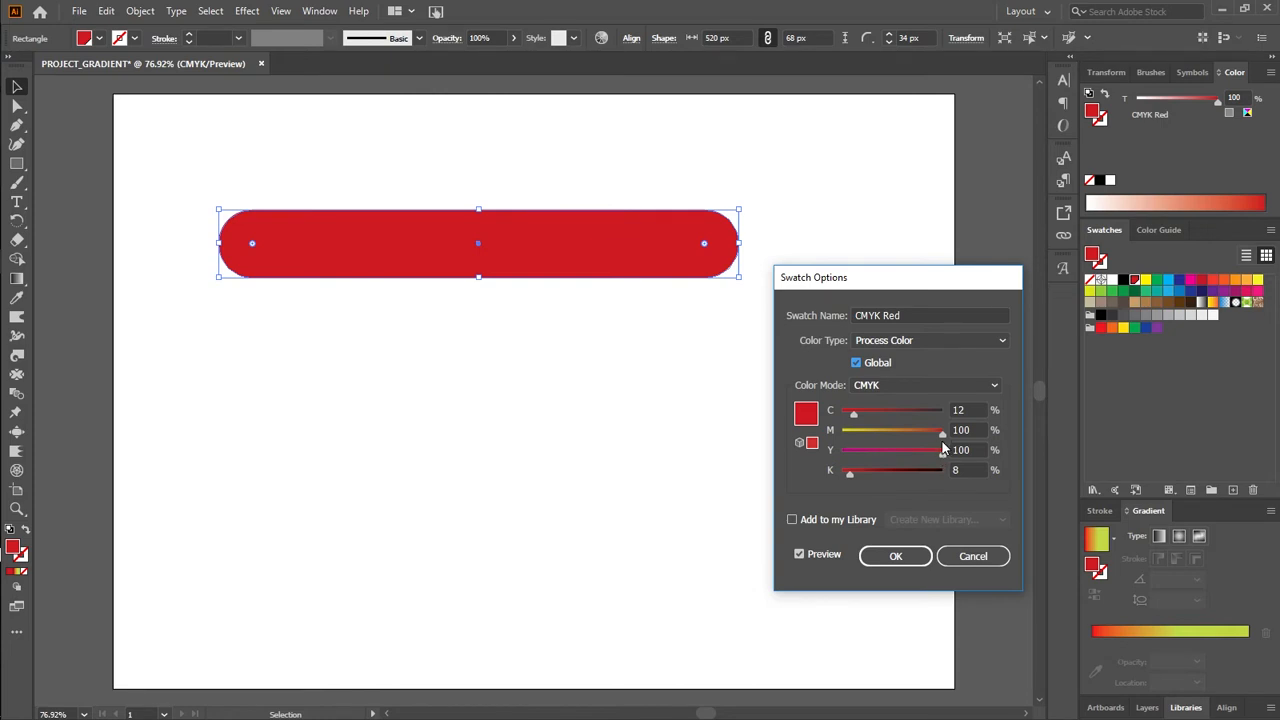
Try magenta values of 42, 93, 20 and 0% for the CMYK Red swatch, and discard all its edits
drag(942, 435, 886, 444)
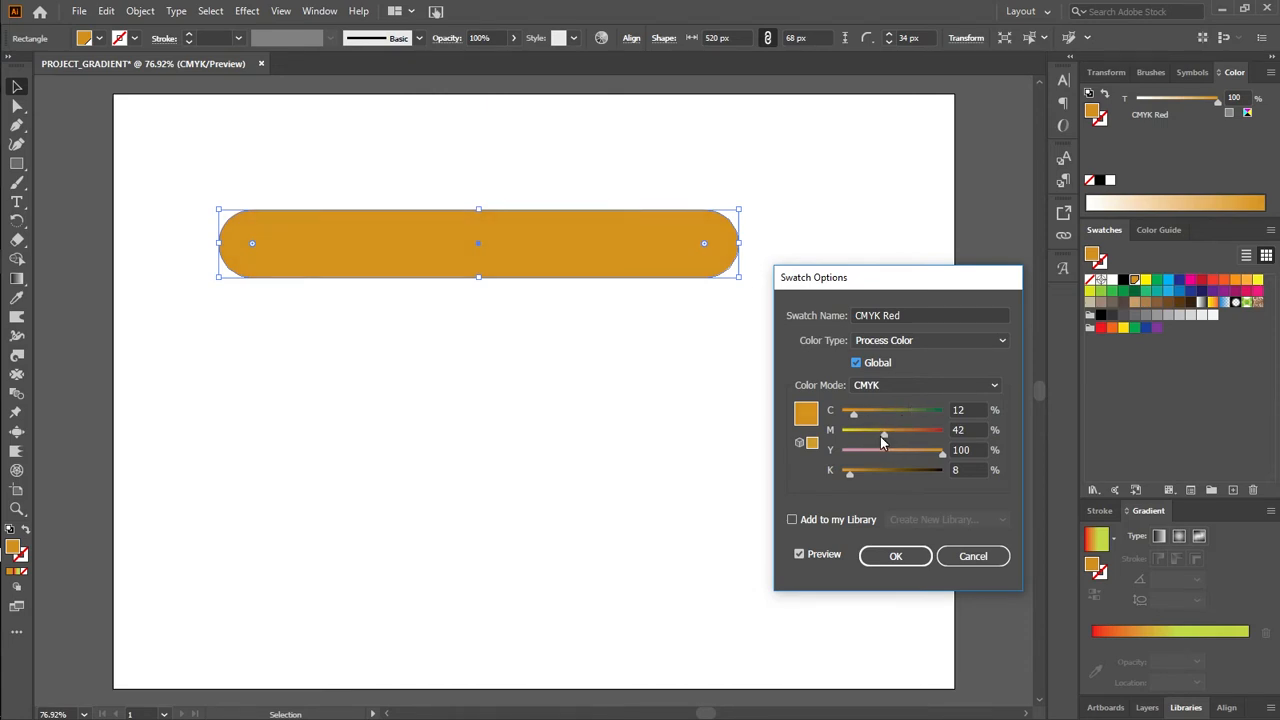
drag(884, 436, 936, 442)
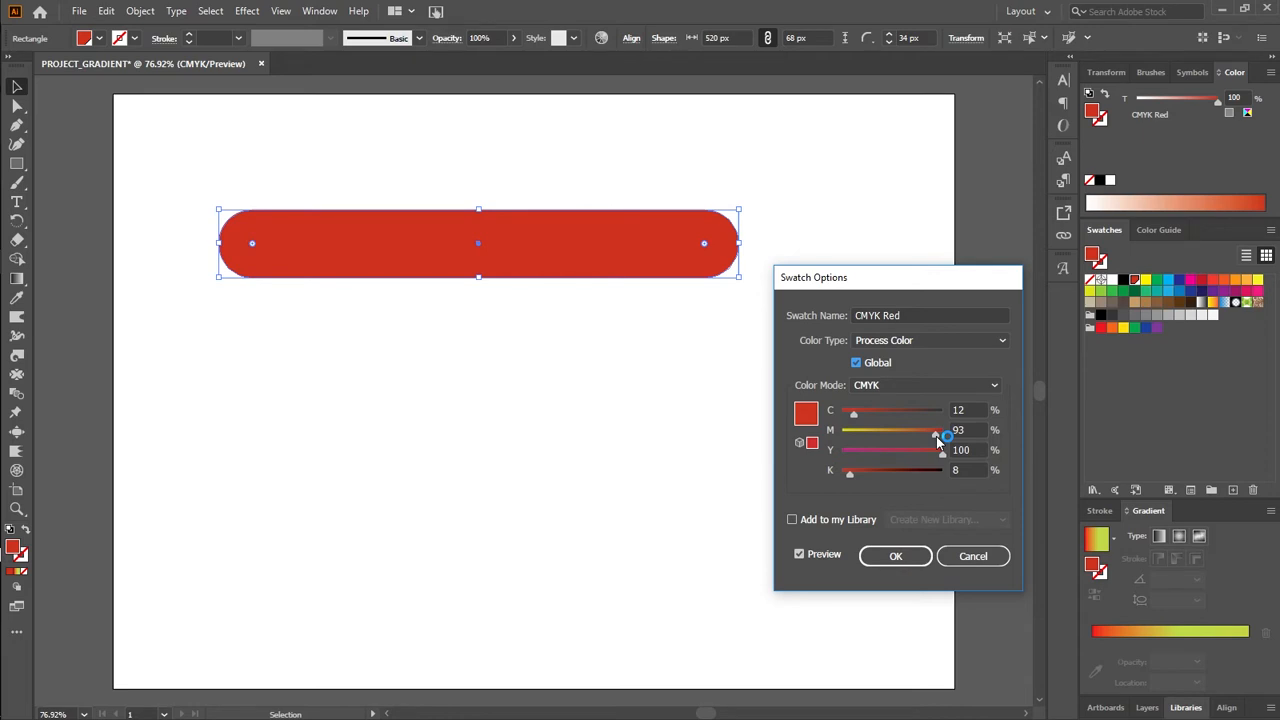
drag(936, 436, 862, 436)
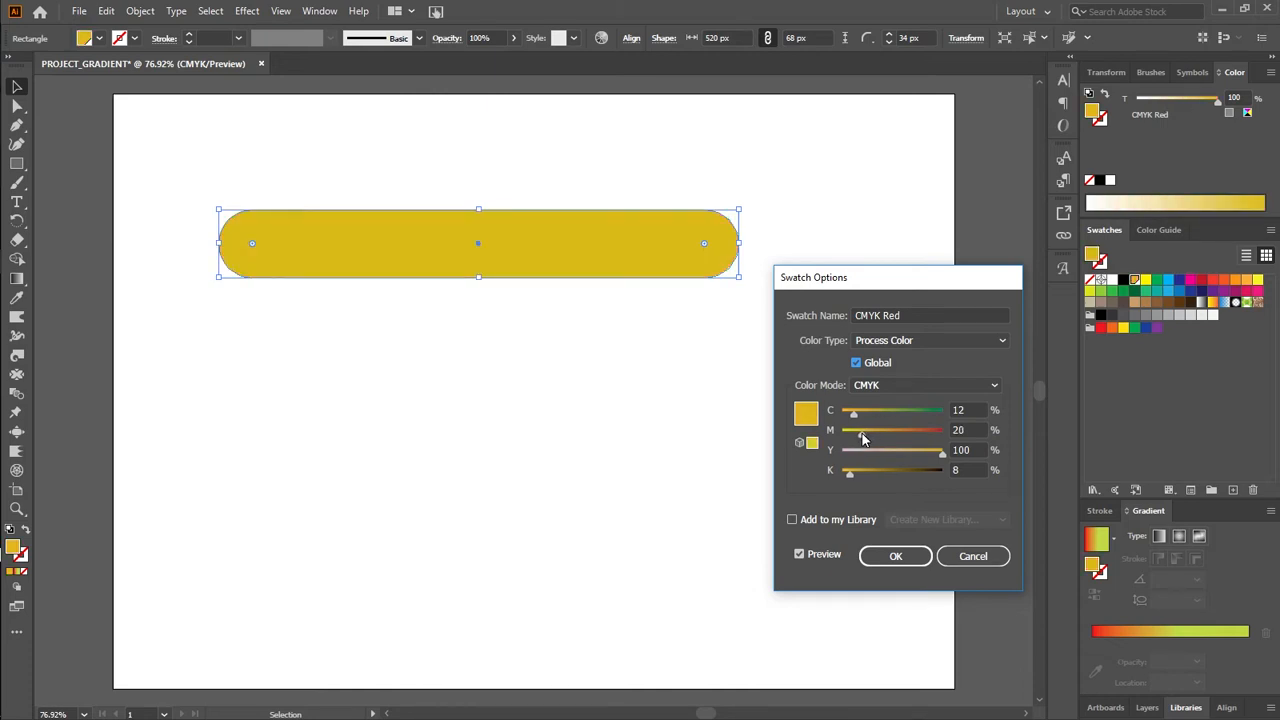
click(862, 436)
drag(862, 436, 836, 447)
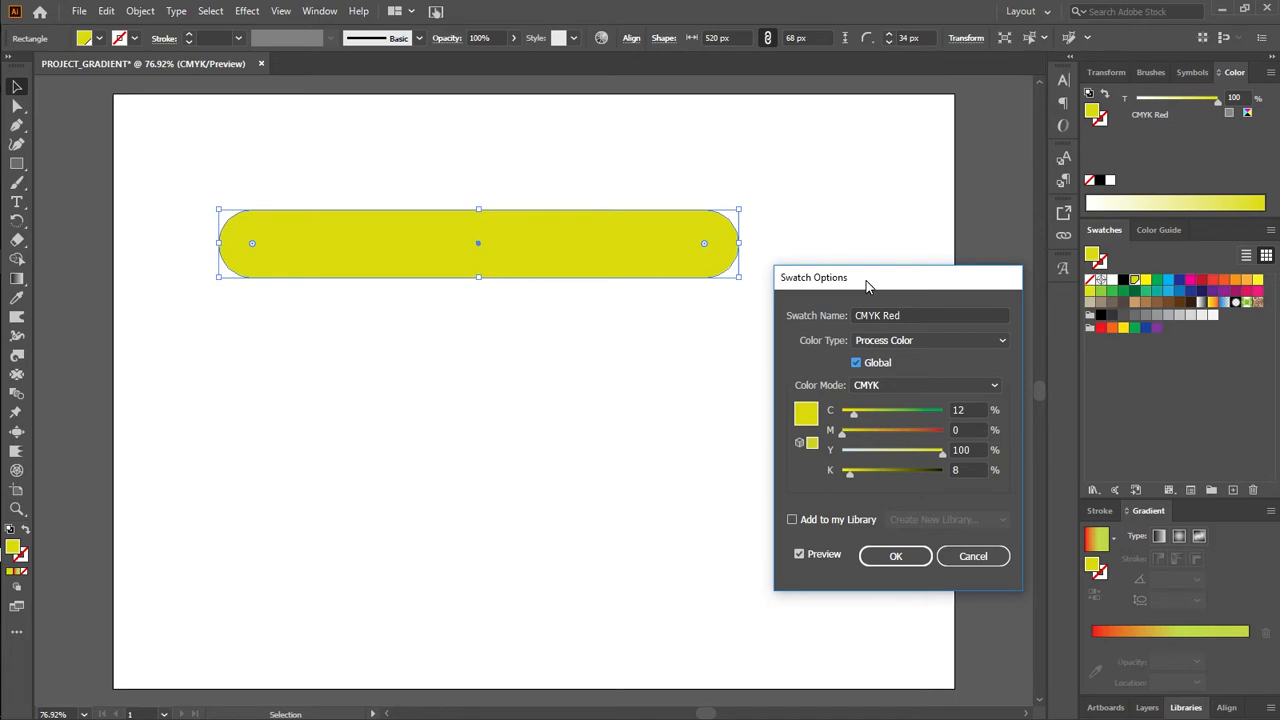
click(945, 556)
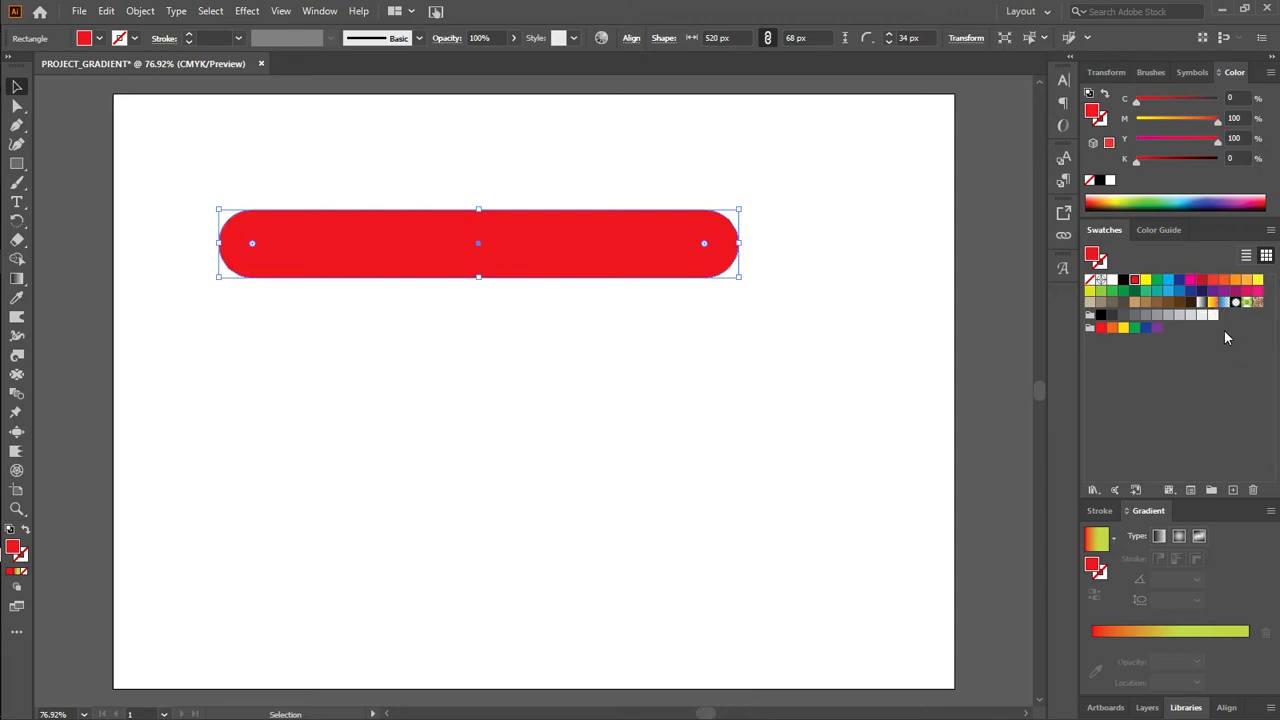
Recolour the rounded rectangle green, orange and blue from the colour spectrum, and set the blue's black value to 15%
click(1136, 198)
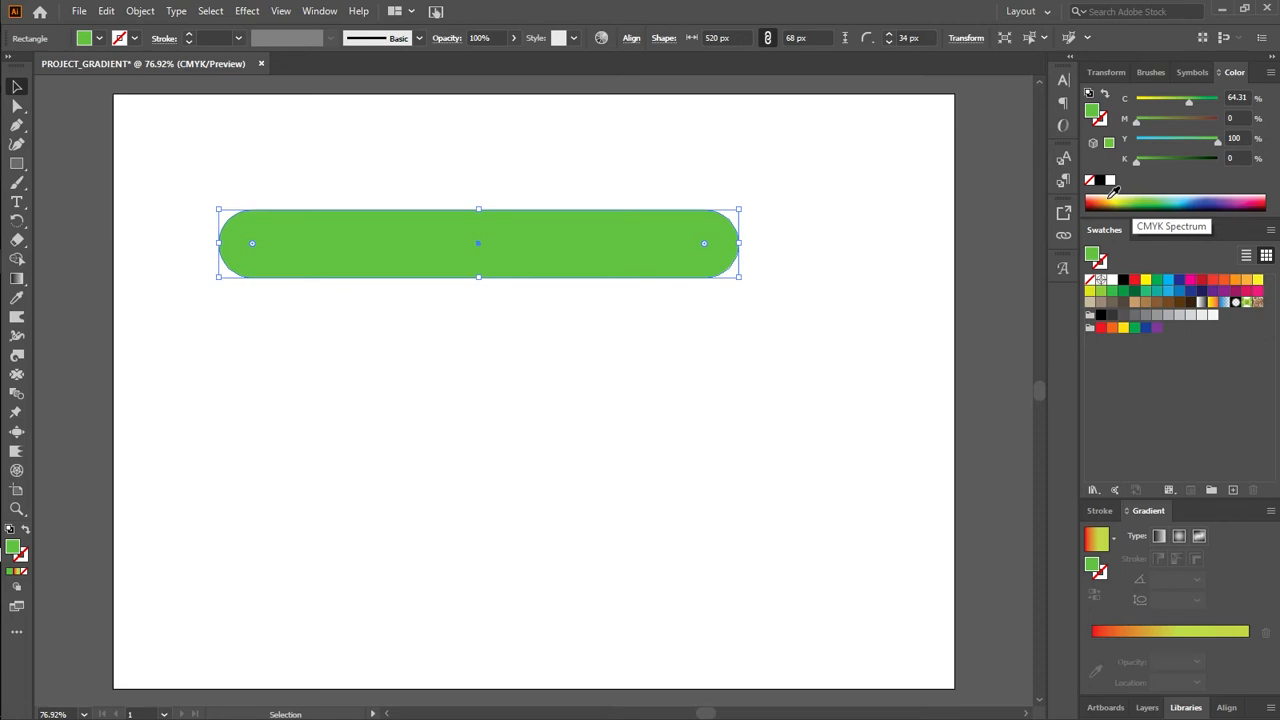
click(1095, 201)
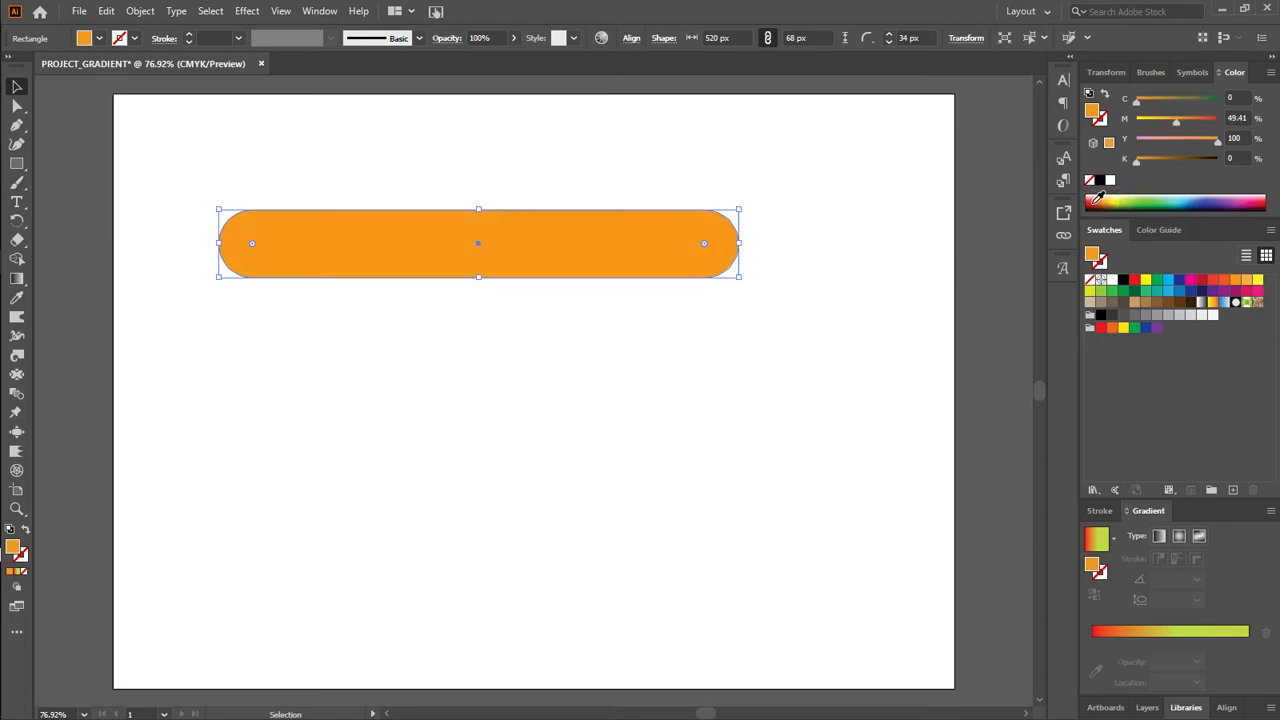
click(1204, 202)
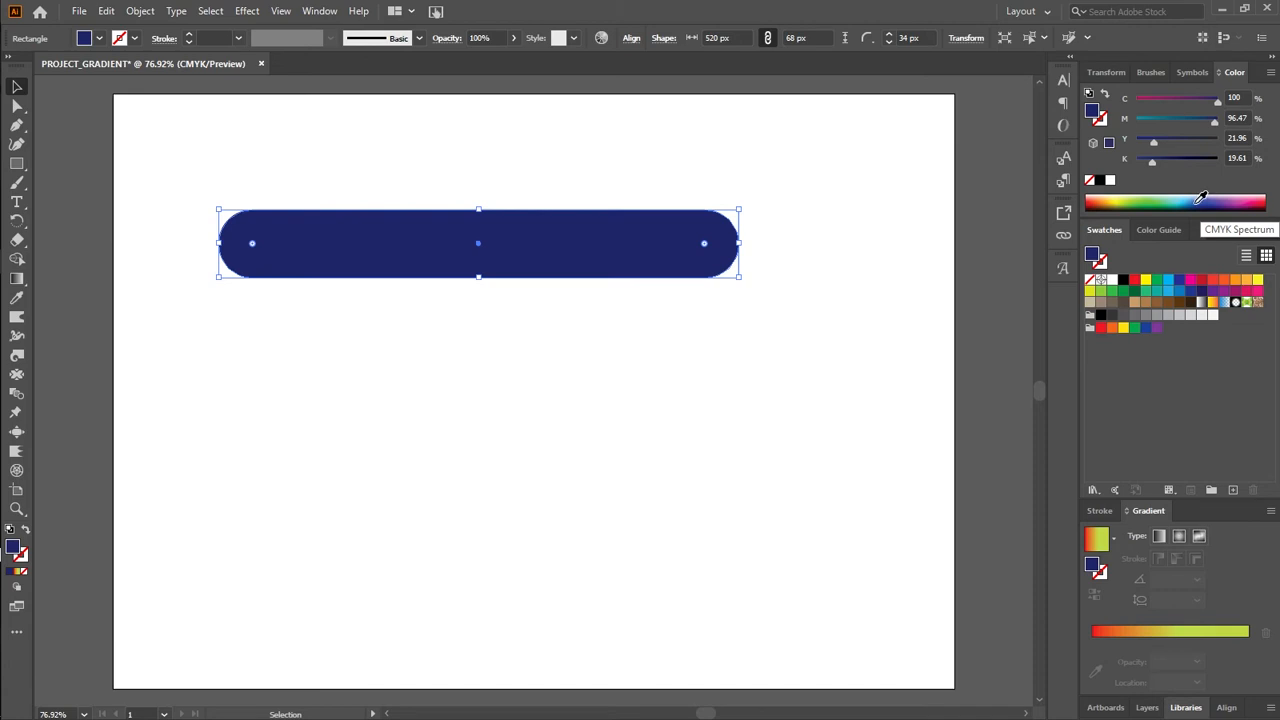
click(1201, 199)
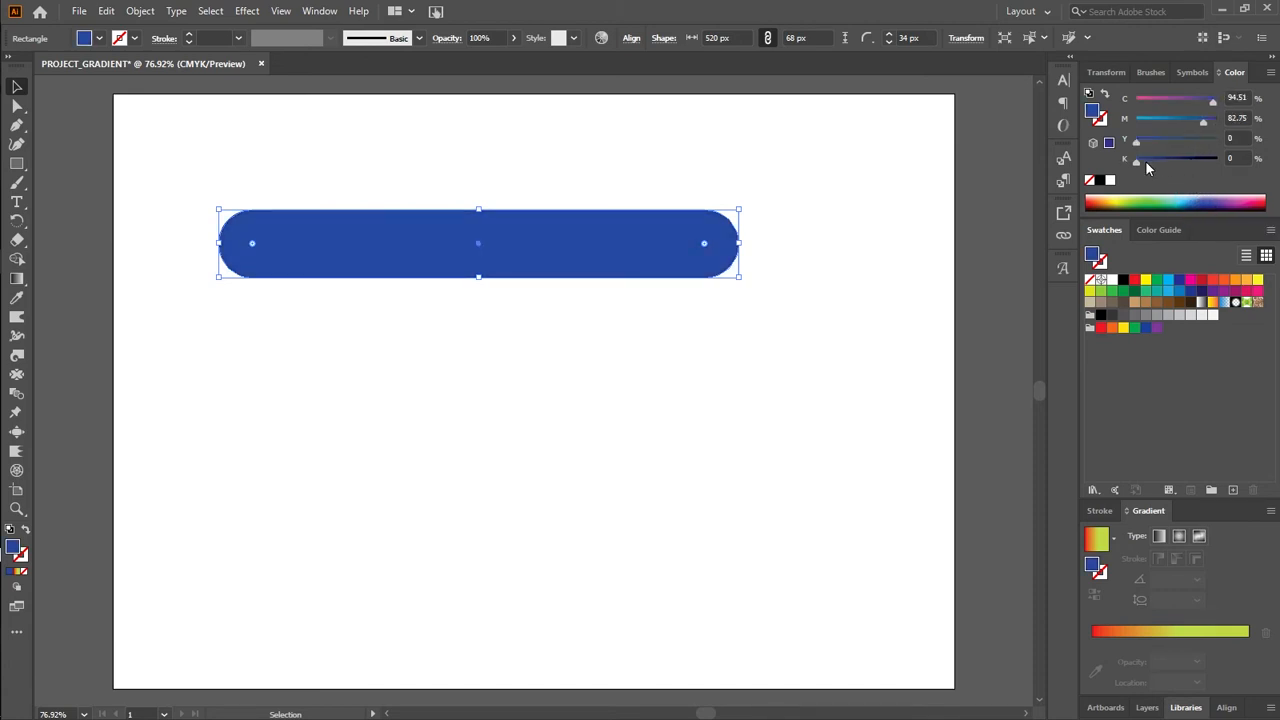
drag(1141, 163, 1173, 171)
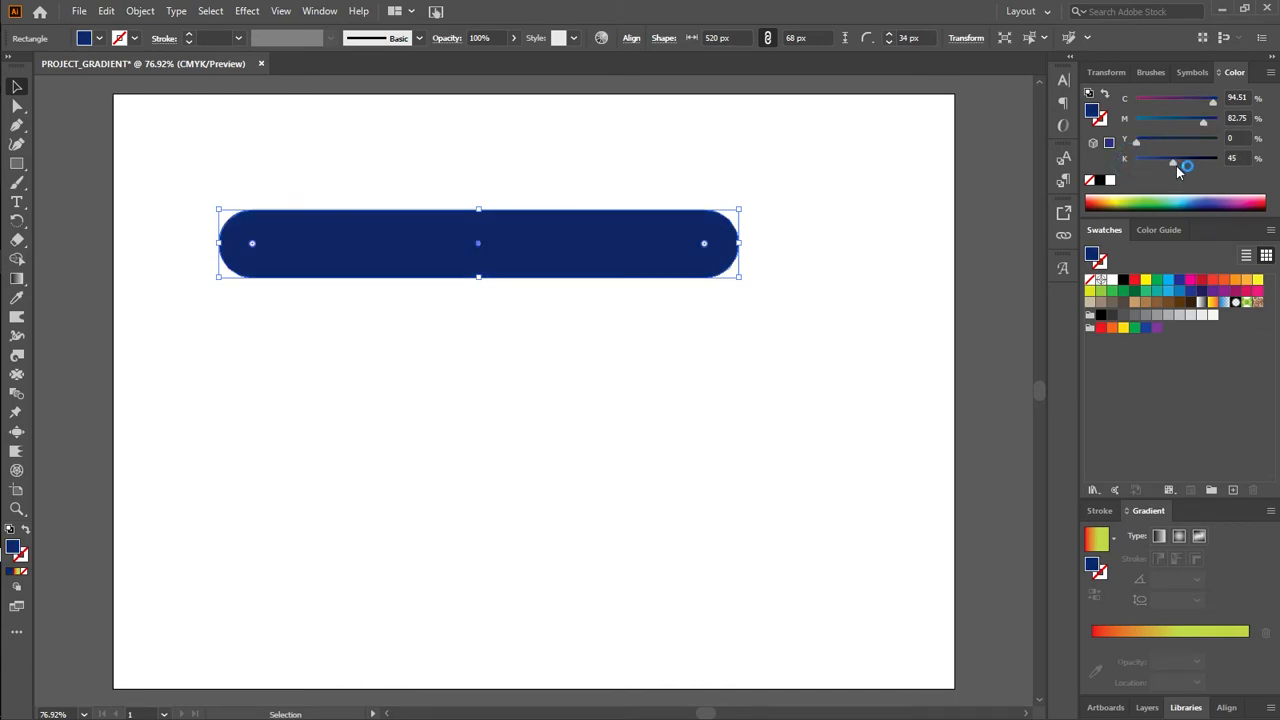
drag(1176, 166, 1151, 169)
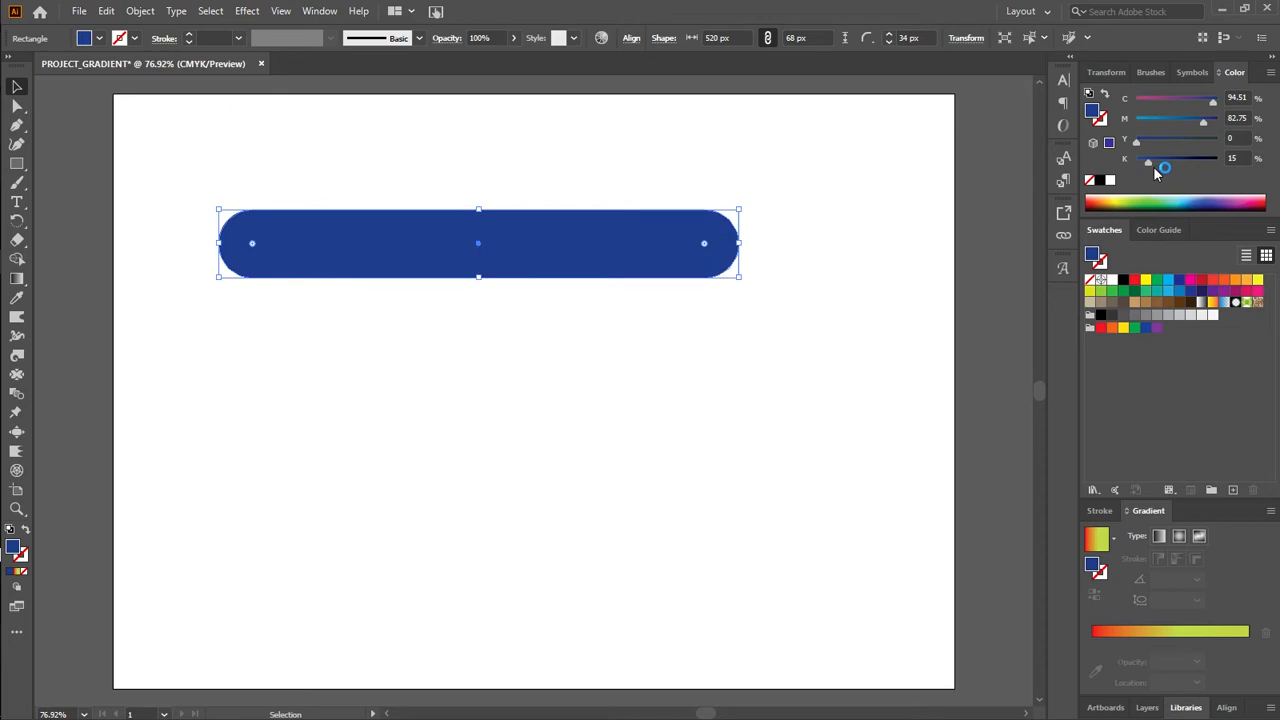
Open the CMYK Blue swatch's options below the rounded rectangle and preview the swatch with cyan at 84%
double_click(1180, 283)
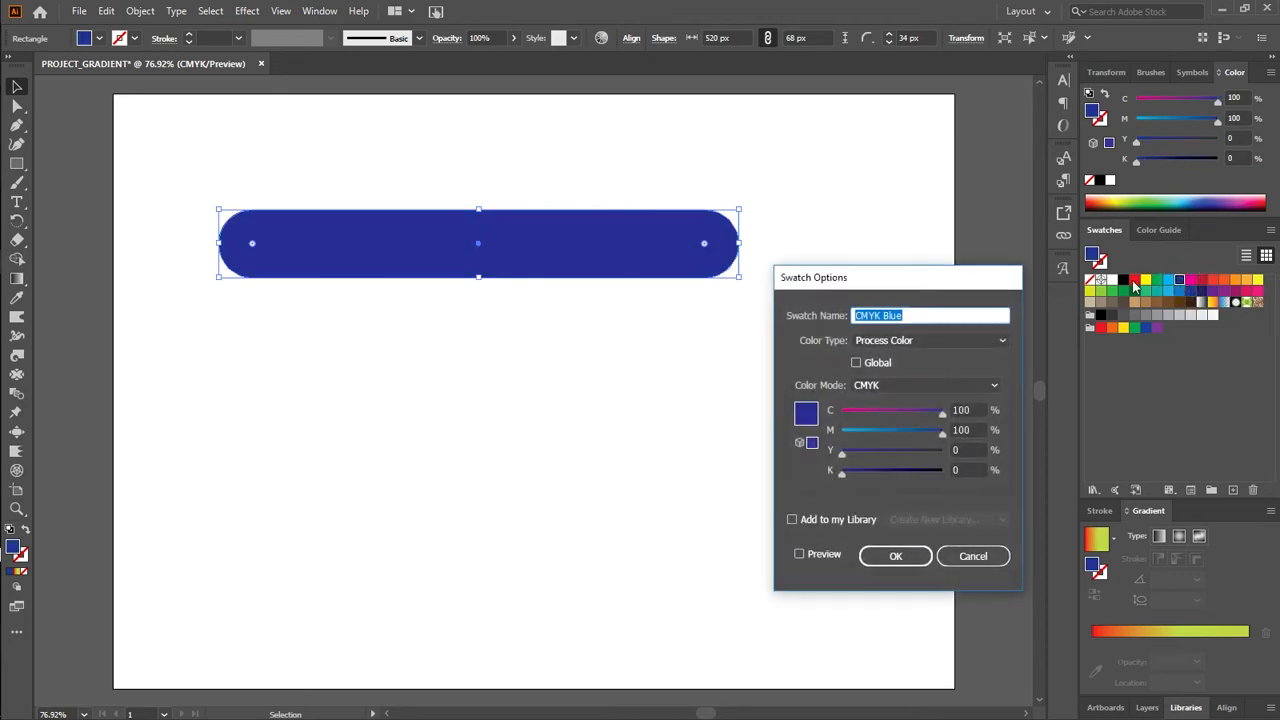
drag(869, 287, 450, 320)
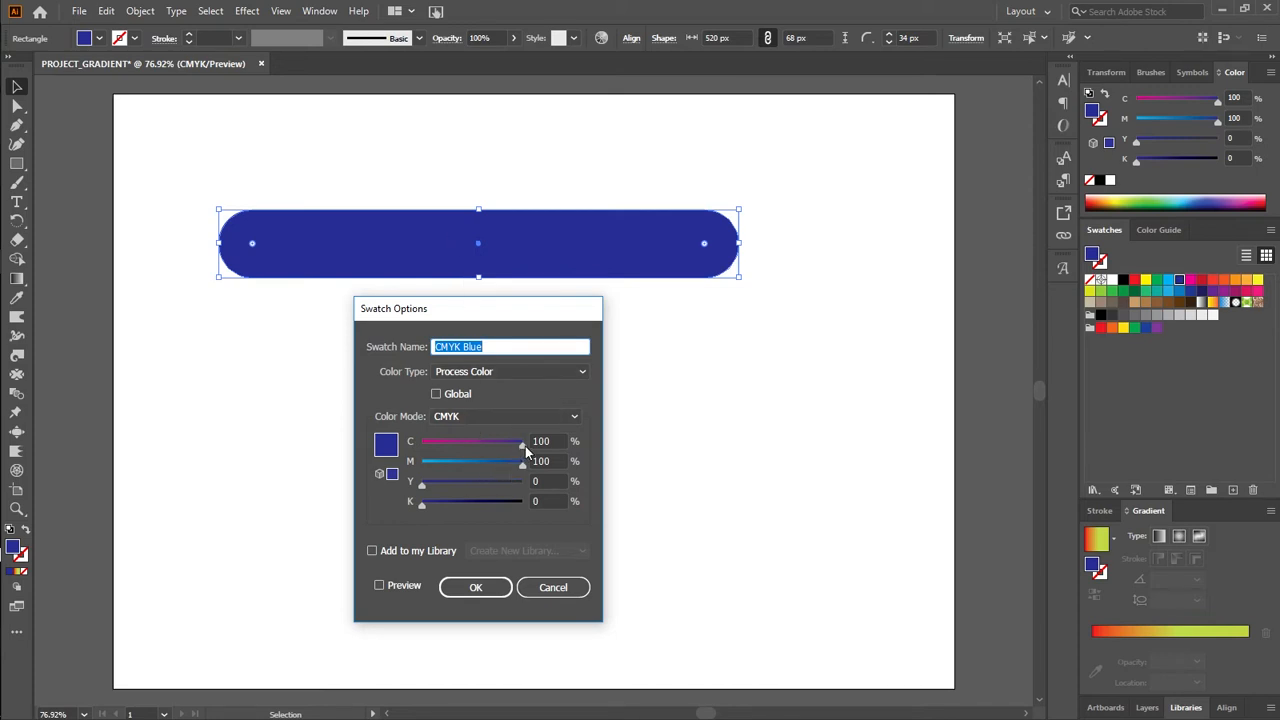
drag(524, 448, 512, 457)
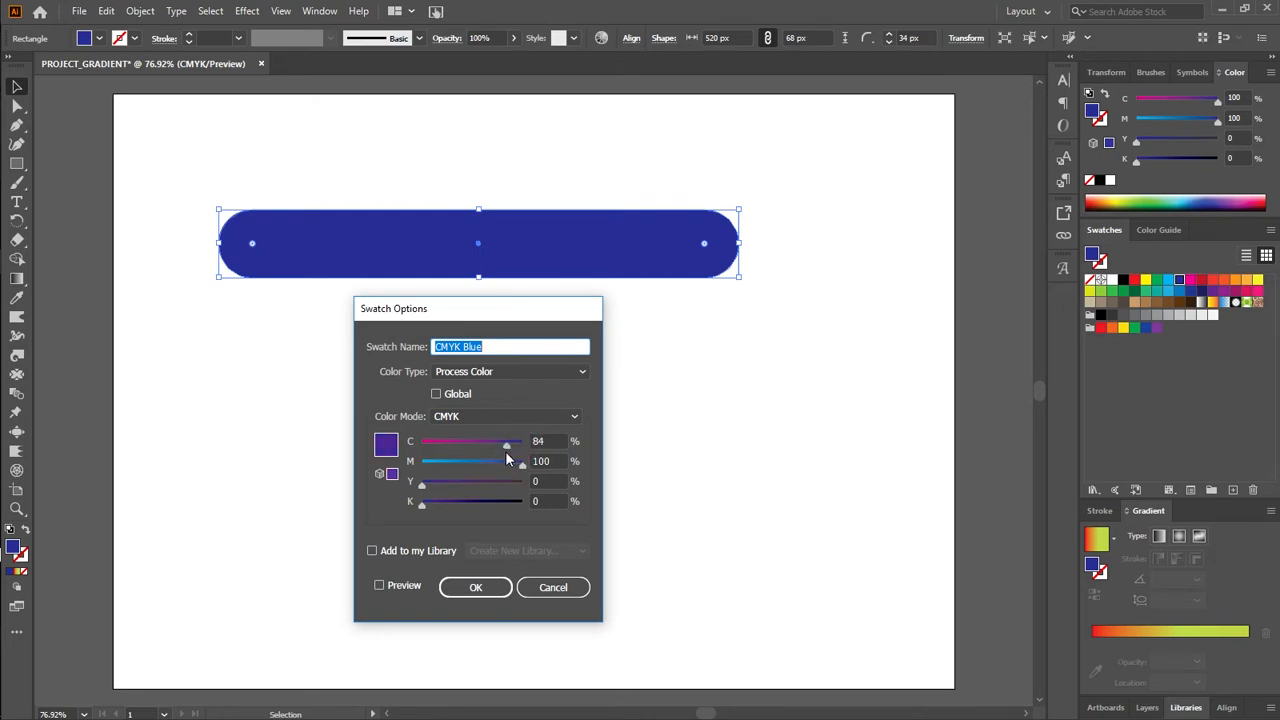
click(410, 588)
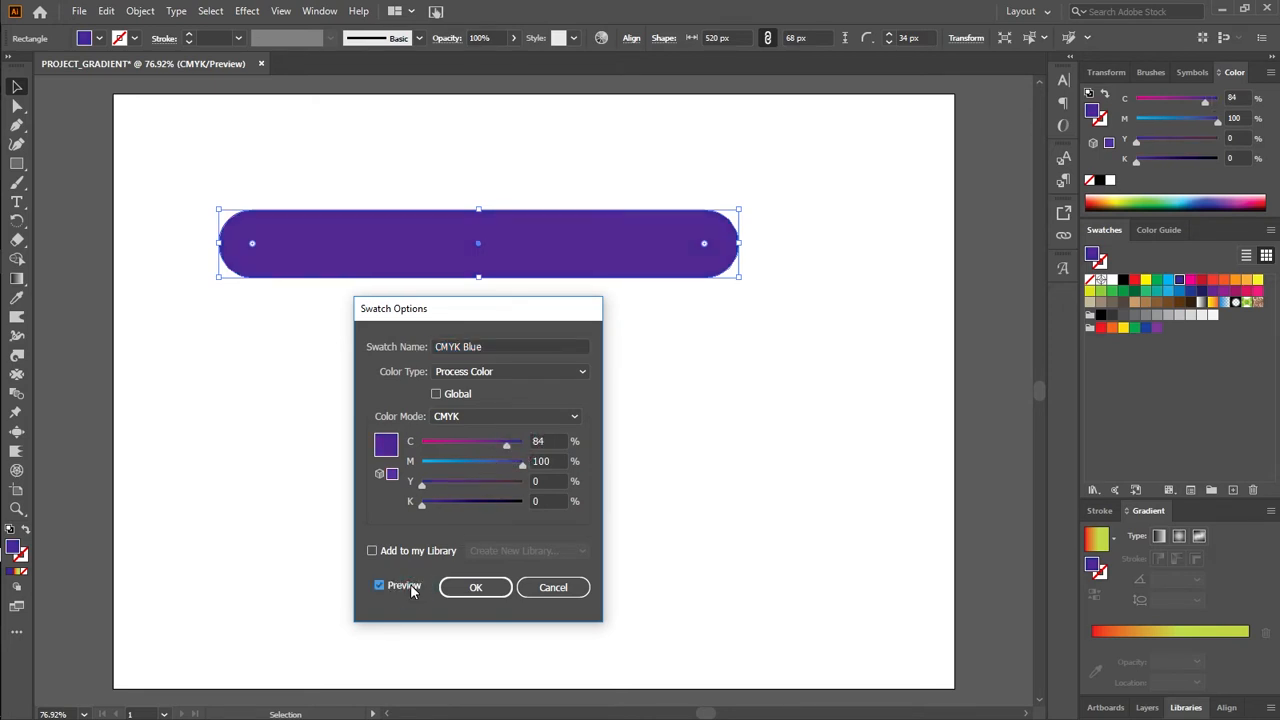
Try cyan values of 100, 50, 4 and 46% for the CMYK Blue swatch, and discard the edits
drag(507, 450, 519, 455)
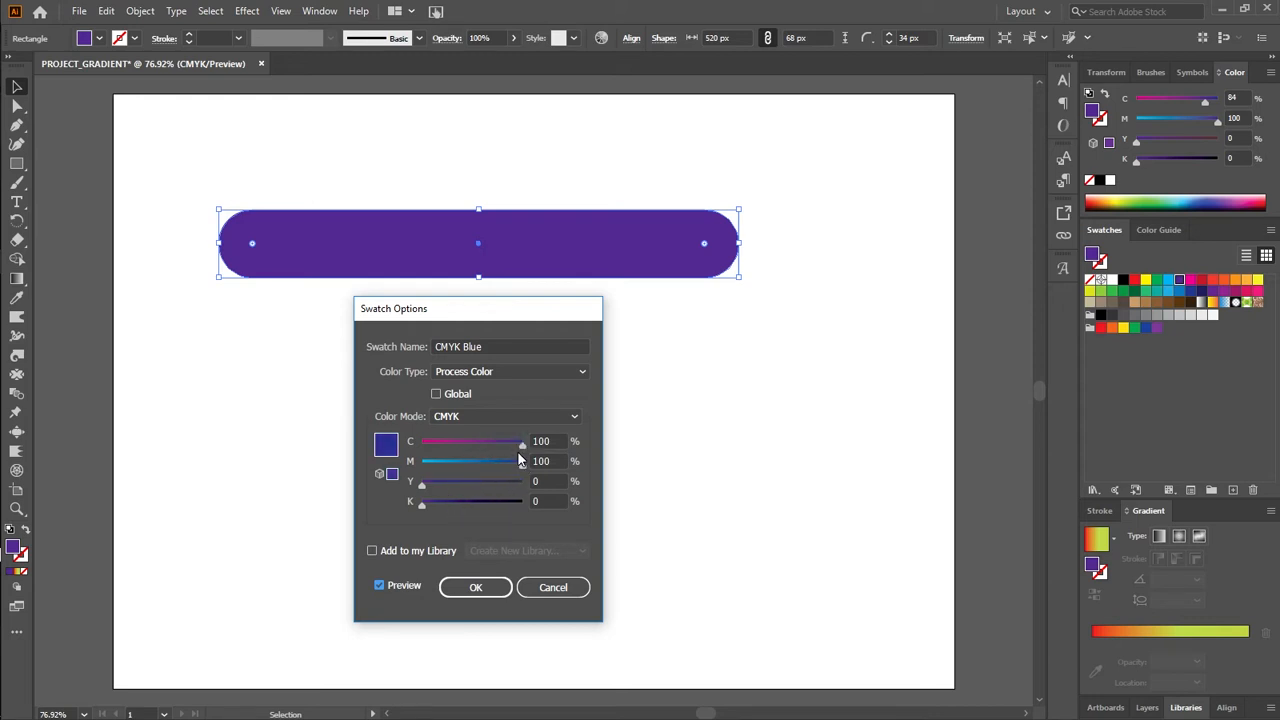
drag(521, 444, 471, 459)
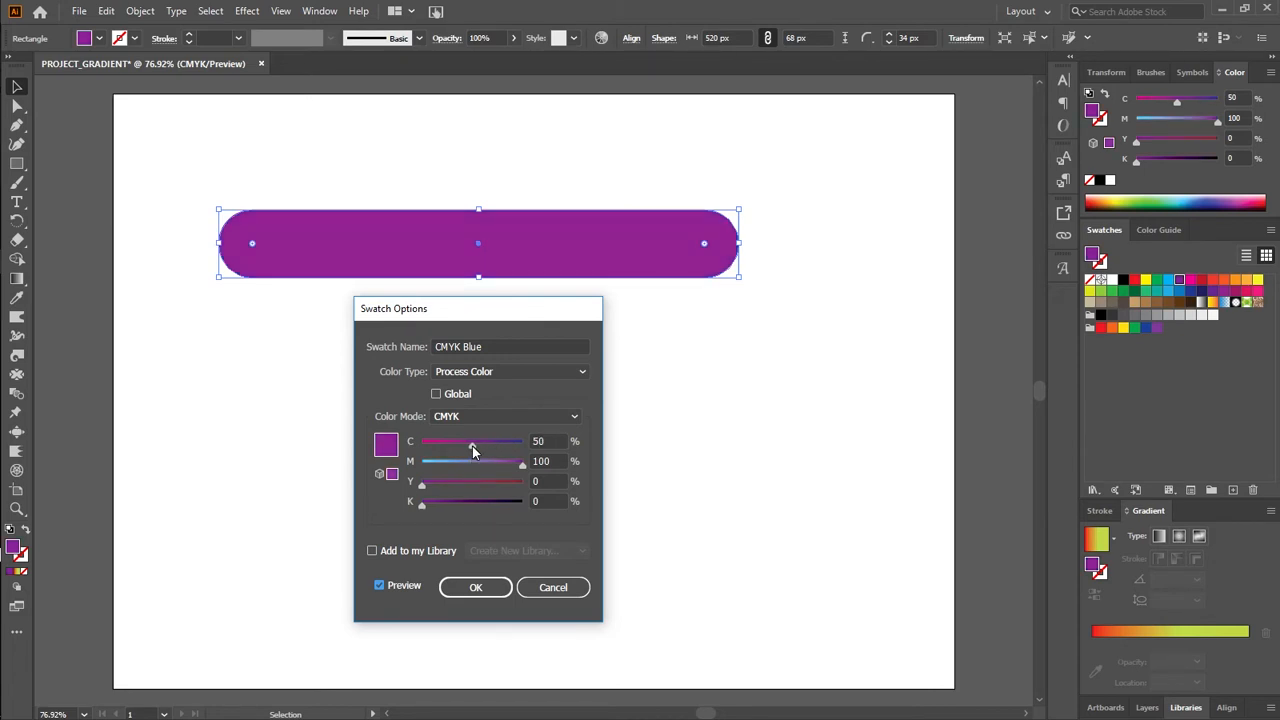
drag(472, 446, 424, 451)
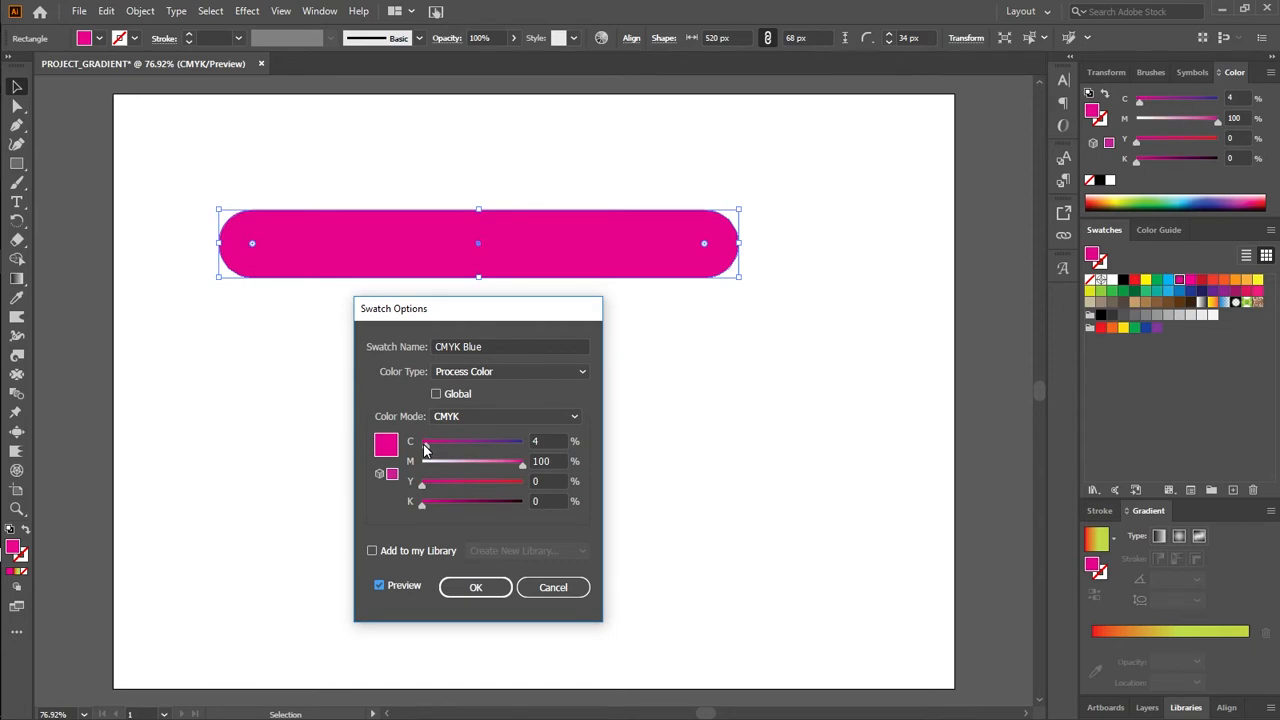
drag(424, 451, 472, 447)
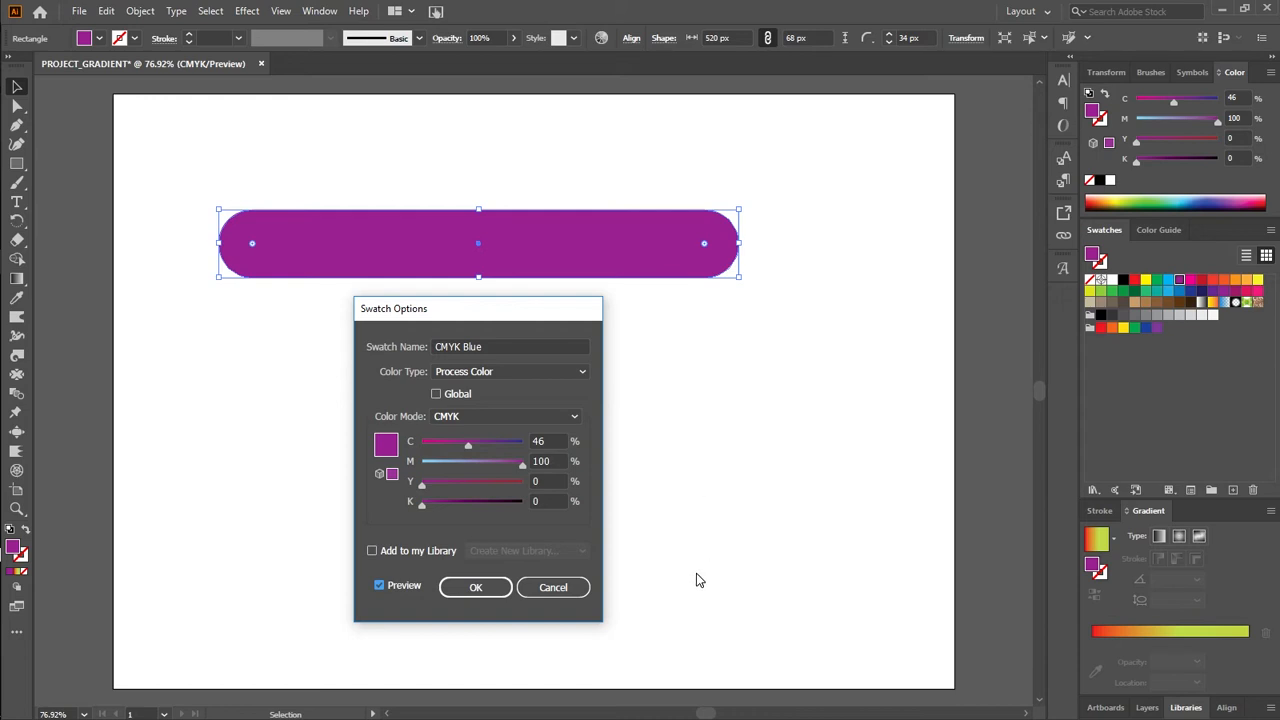
click(555, 587)
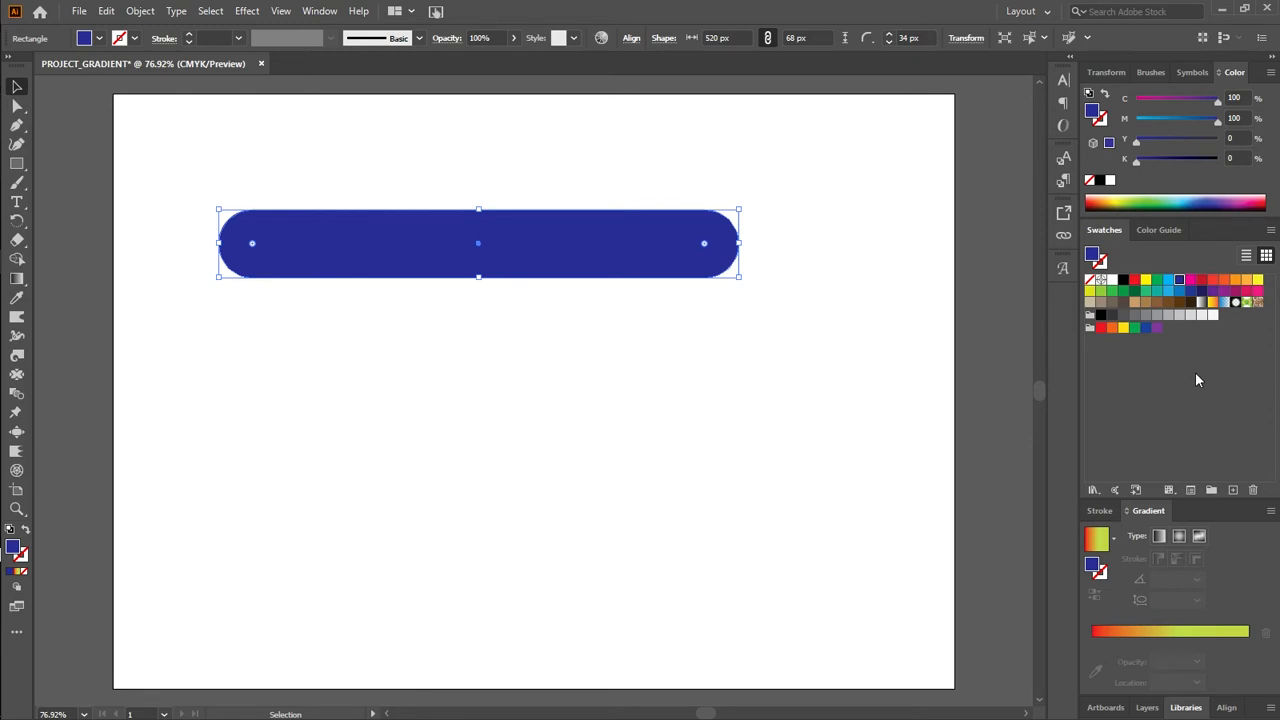
Fill the rounded rectangle with the Orange, Yellow gradient swatch, and open its swatch options without changing the name
click(1212, 302)
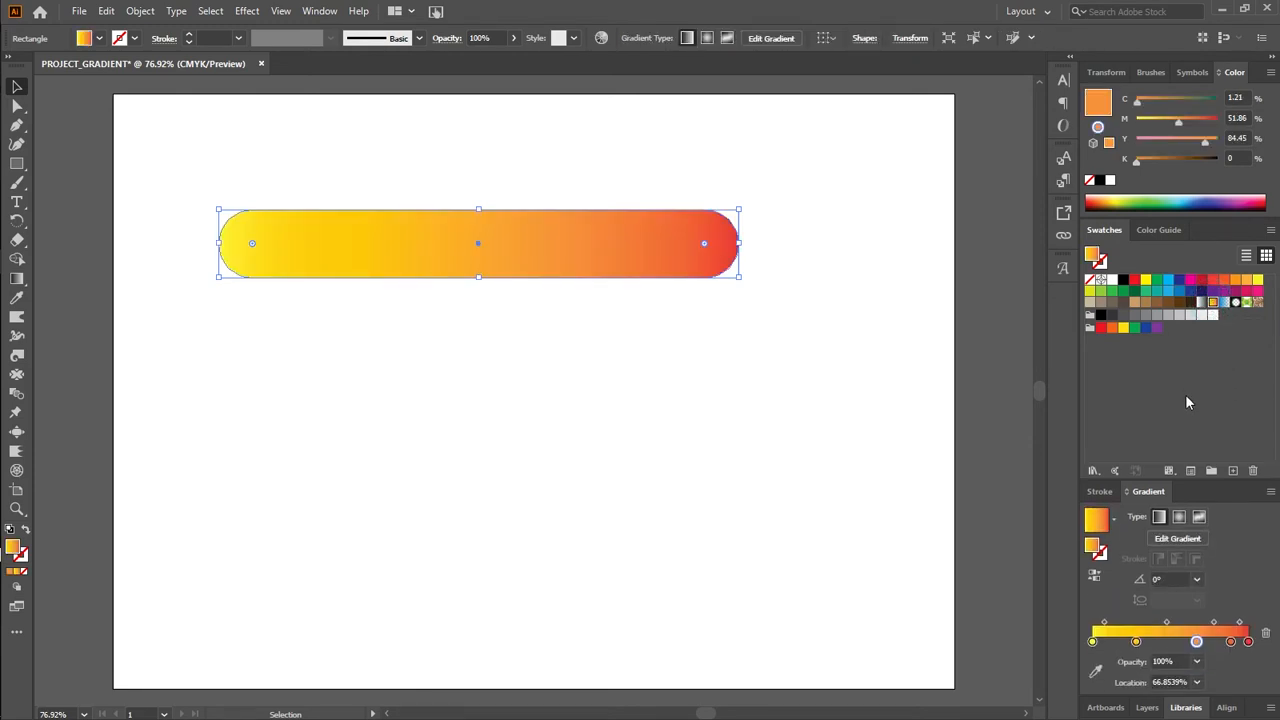
click(1184, 484)
click(1187, 475)
click(1163, 393)
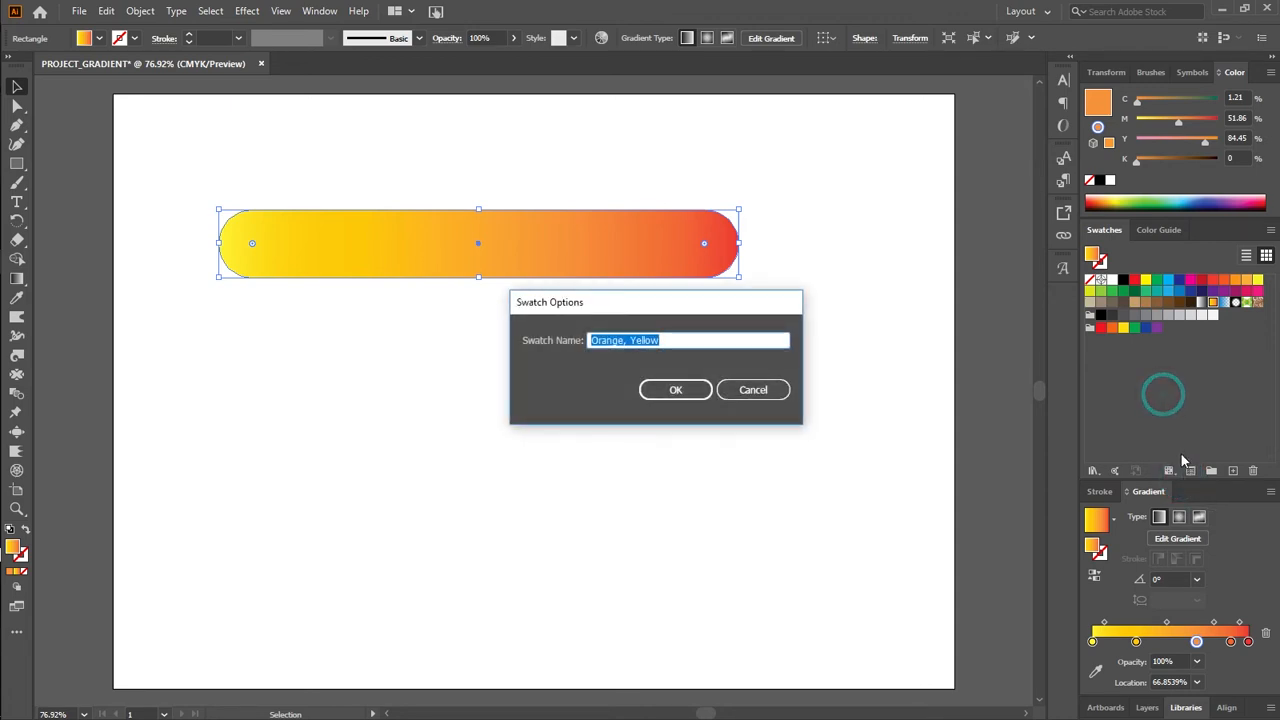
click(766, 390)
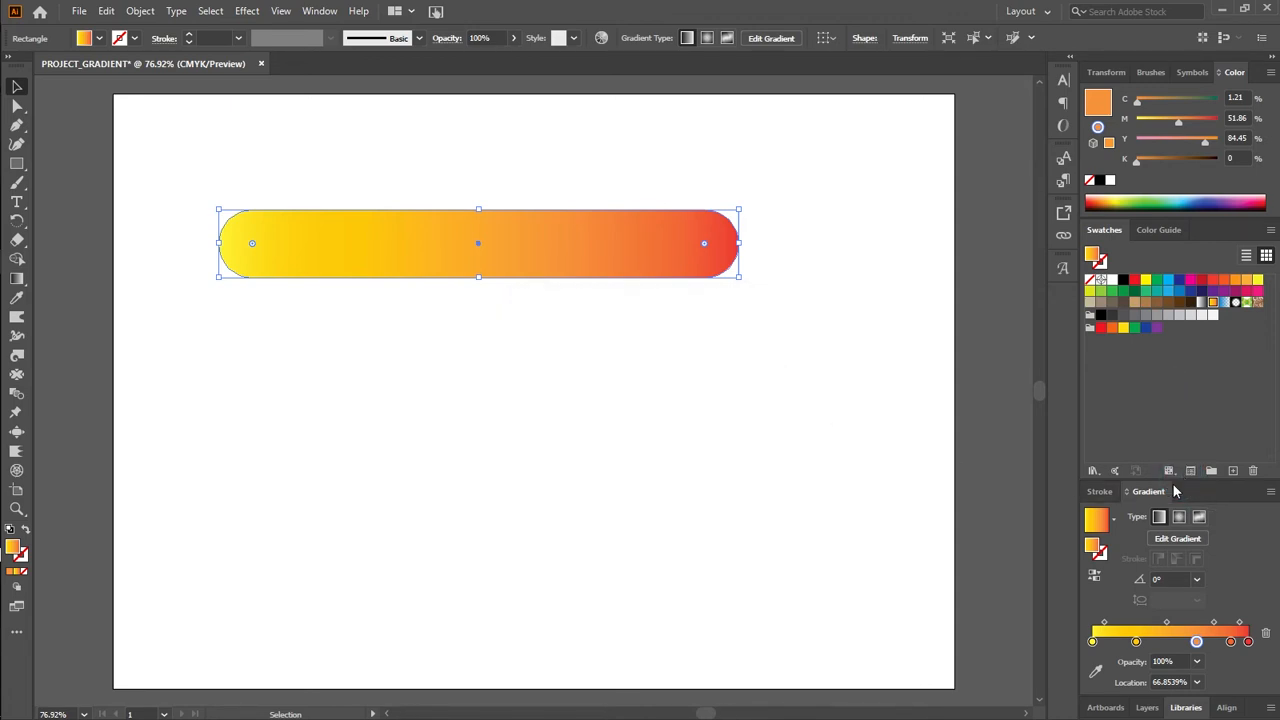
Move the gradient's middle orange stop to a location of about 54%
drag(1184, 484, 1210, 485)
drag(1202, 647, 1182, 648)
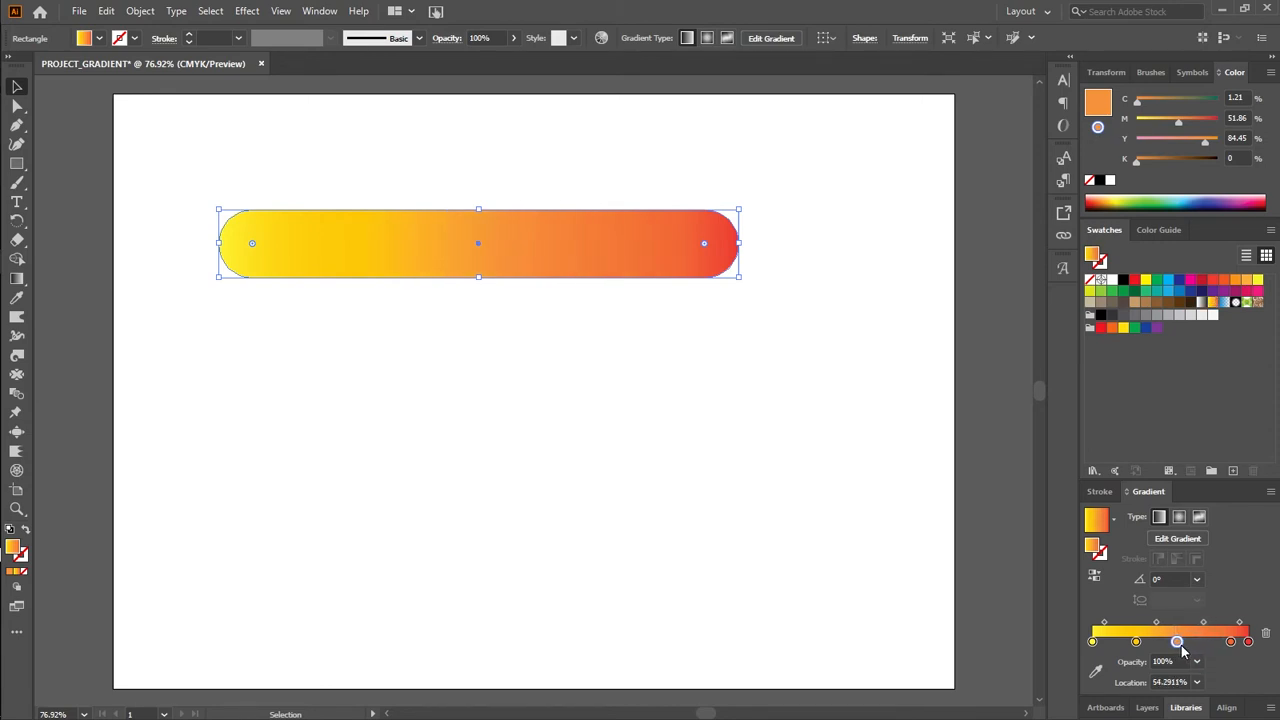
Try to recolour the gradient's first yellow stop with a dark blue swatch, and undo the fill change
click(1092, 643)
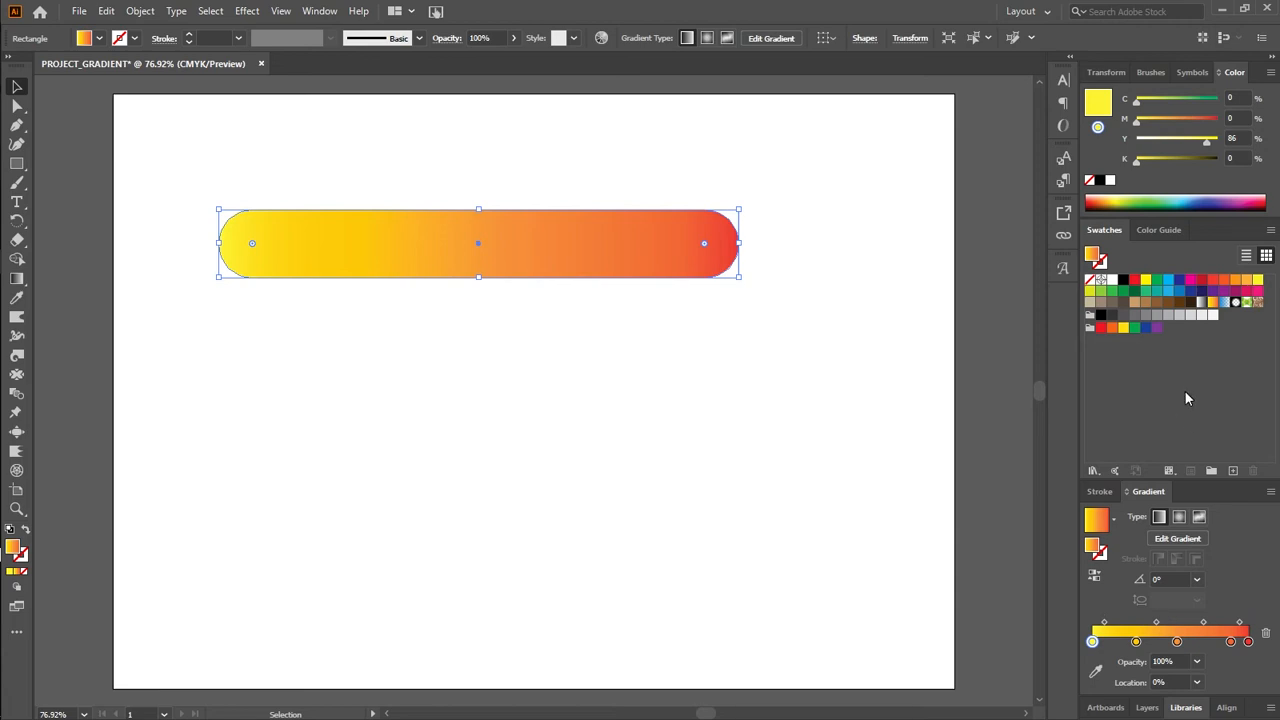
click(1189, 292)
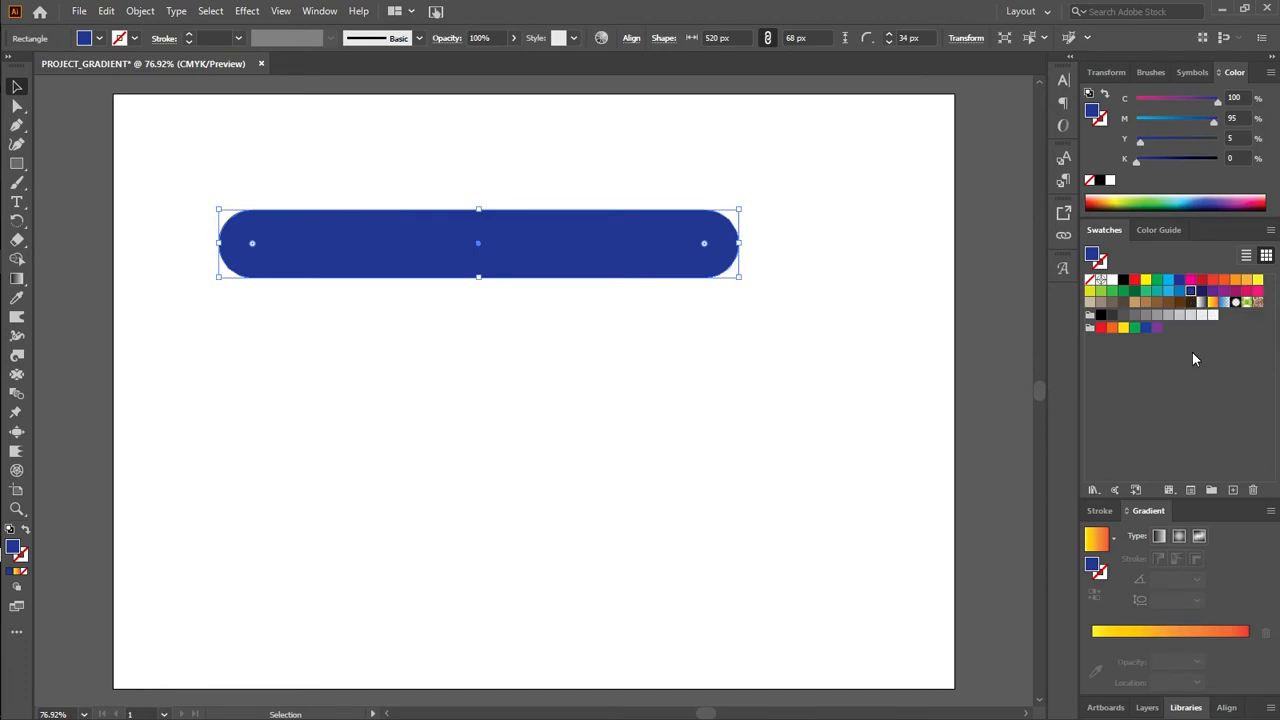
key(ctrl+z)
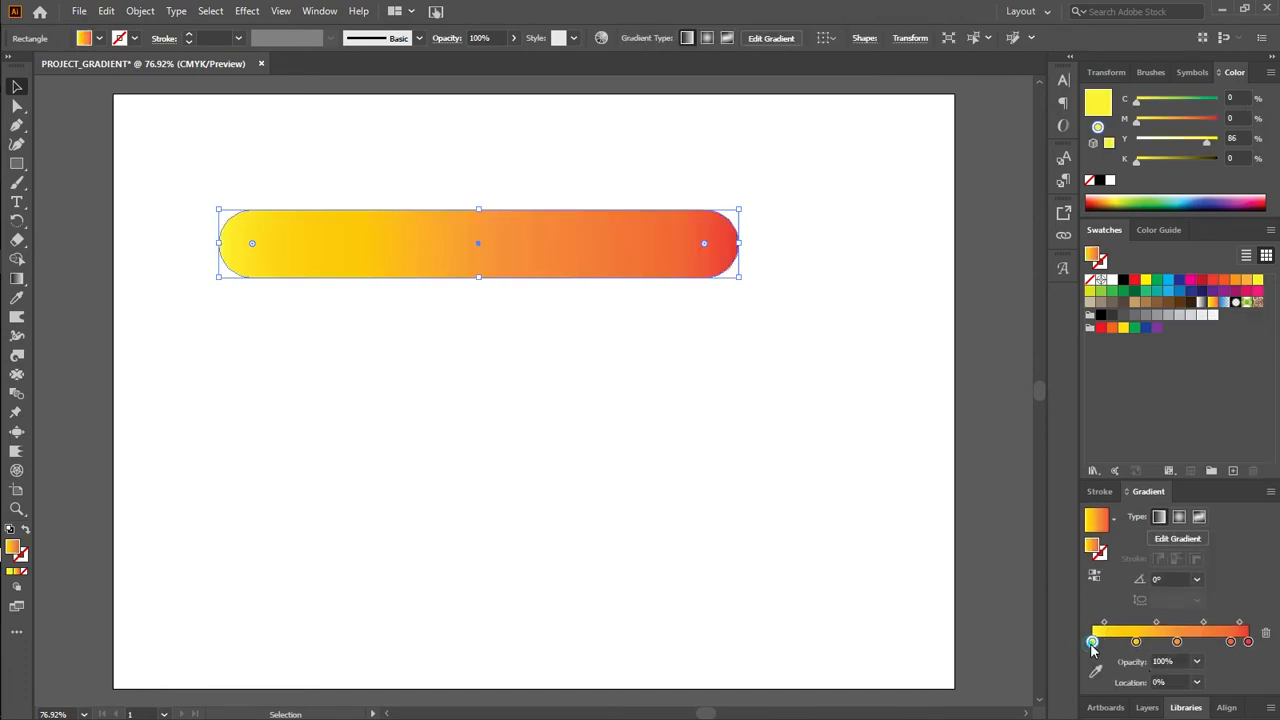
Recolour the gradient's first yellow stop with the blue swatch of 85% cyan and 50% magenta
click(1179, 291)
drag(1093, 643, 1093, 642)
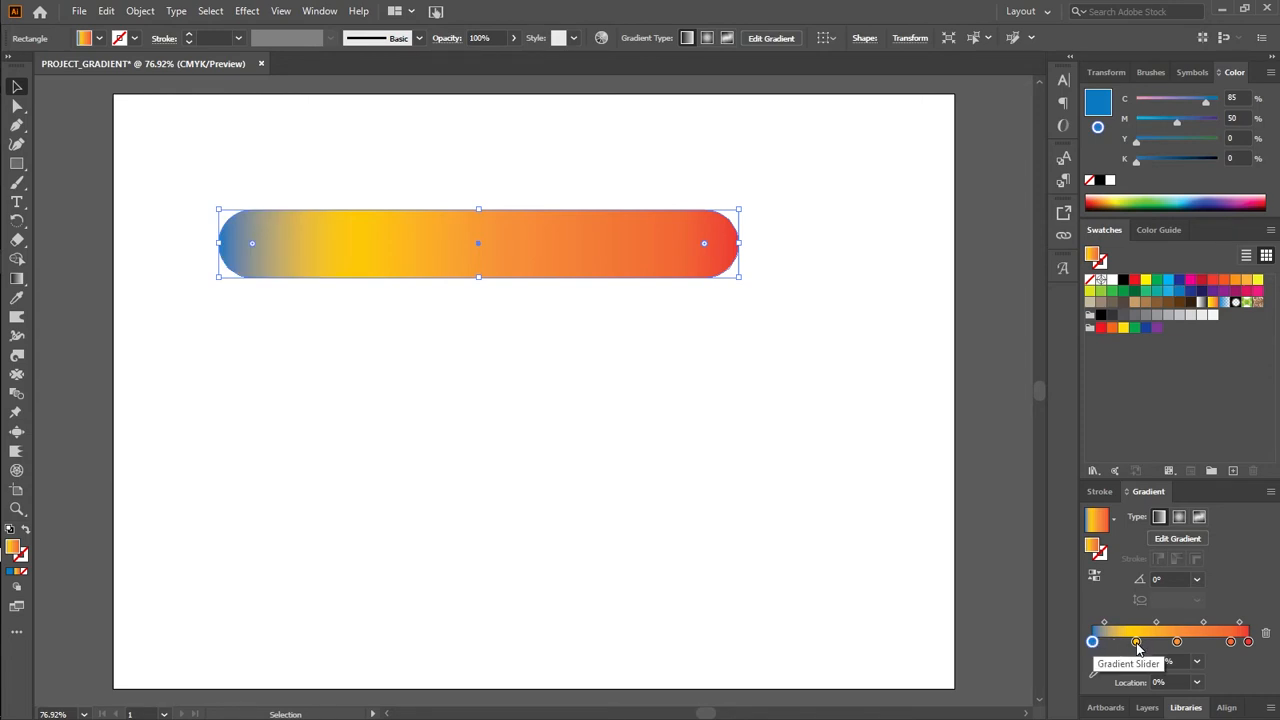
Delete the gradient's yellow stop, and reposition the blue stop at about 21%, light orange at 43%, dark orange at 69% and red at 86%
click(1136, 641)
click(1265, 633)
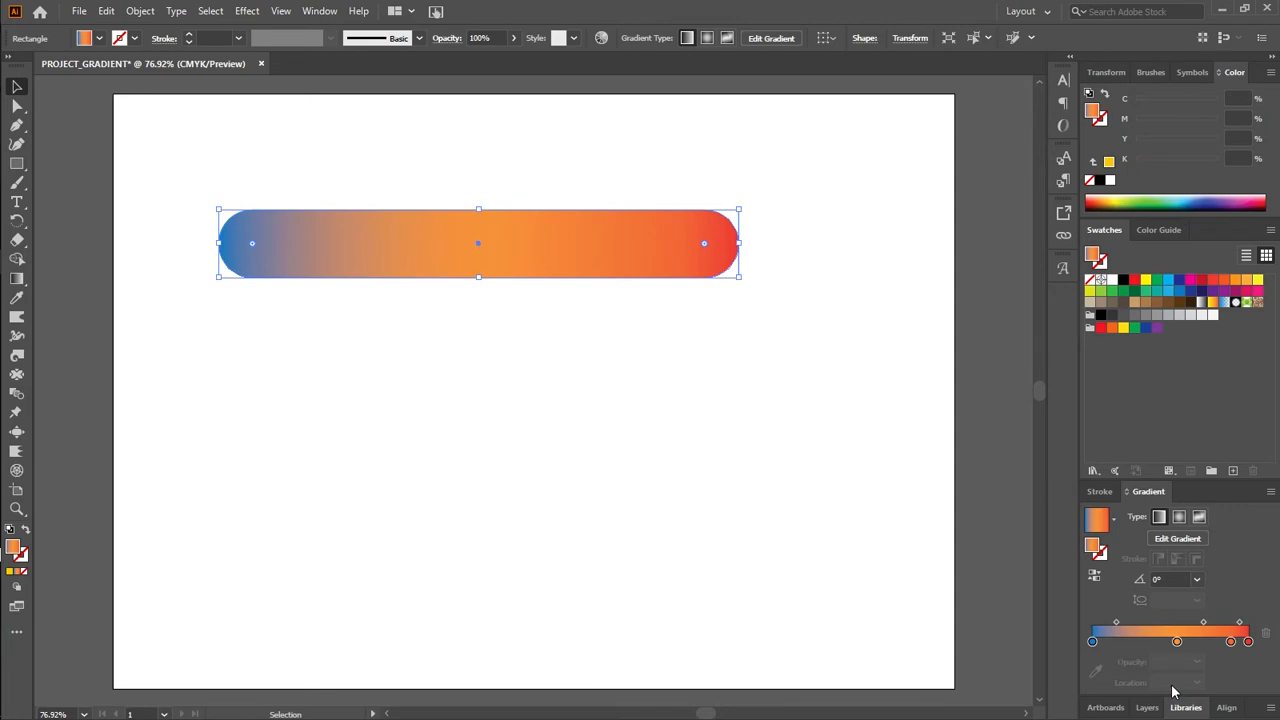
drag(1093, 643, 1124, 643)
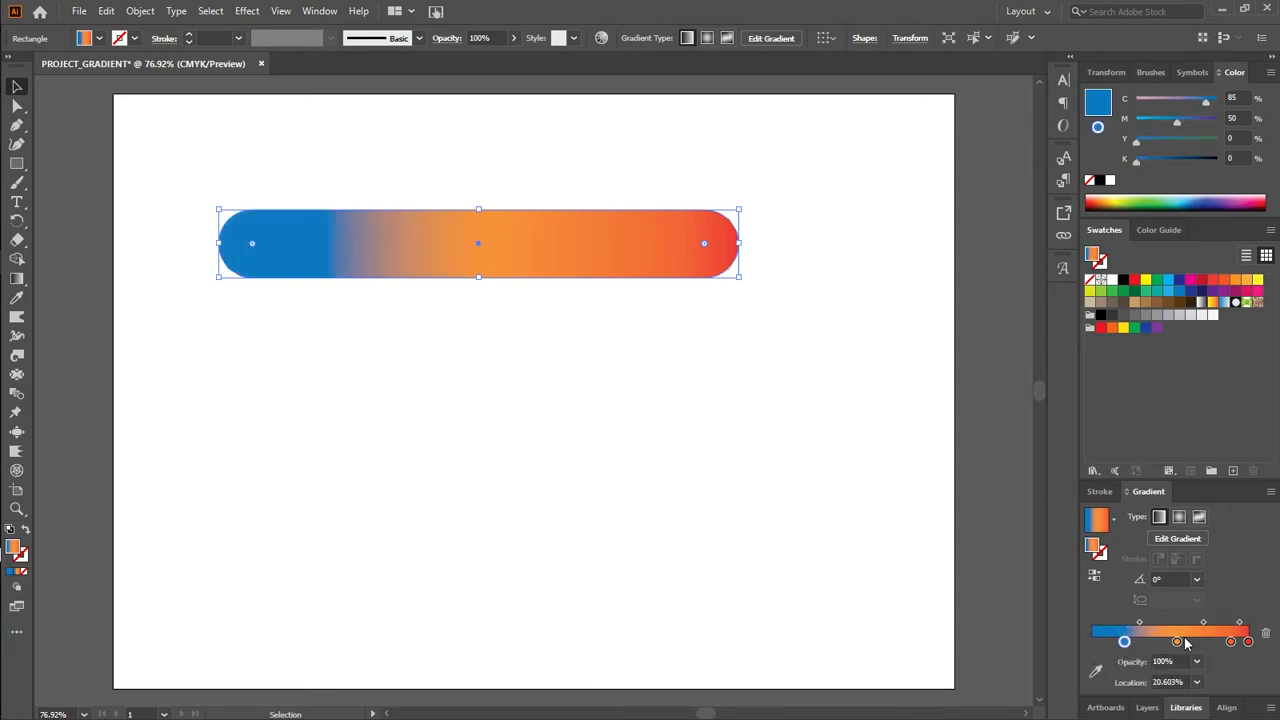
mouse_move(1176, 642)
mouse_down()
mouse_move(1222, 645)
mouse_move(1160, 645)
mouse_move(1199, 645)
mouse_up()
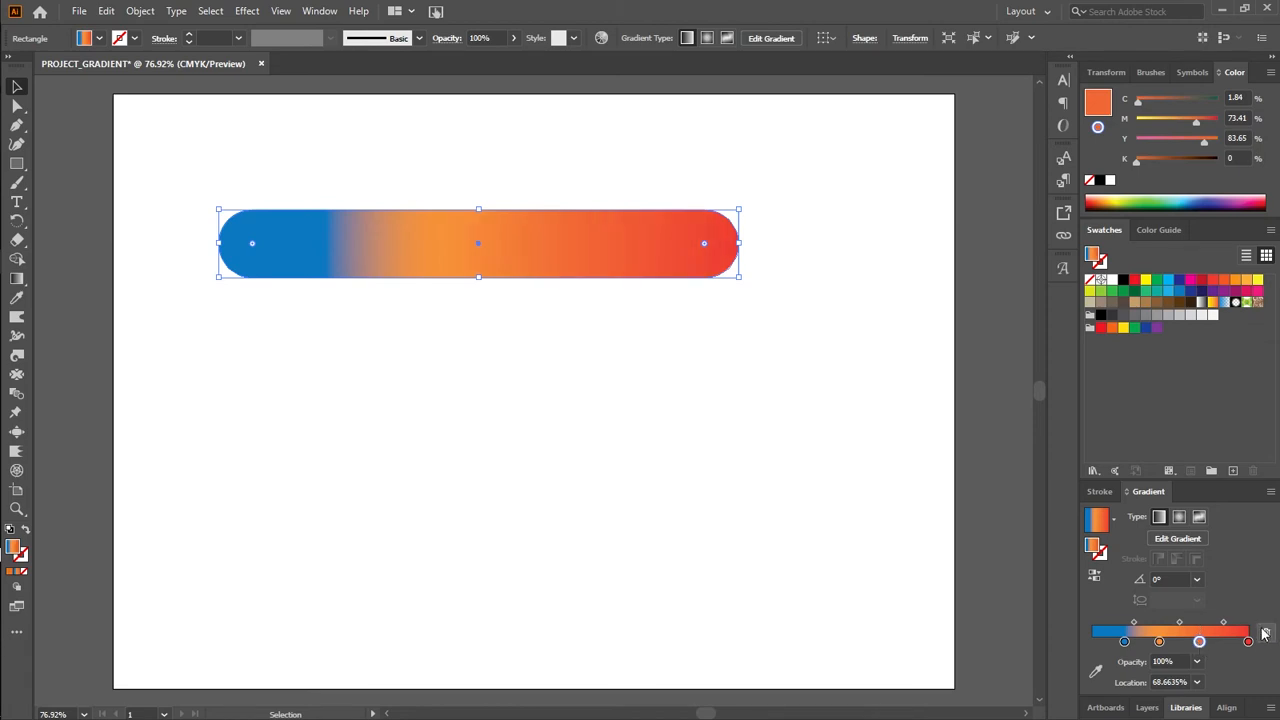
drag(1248, 643, 1227, 645)
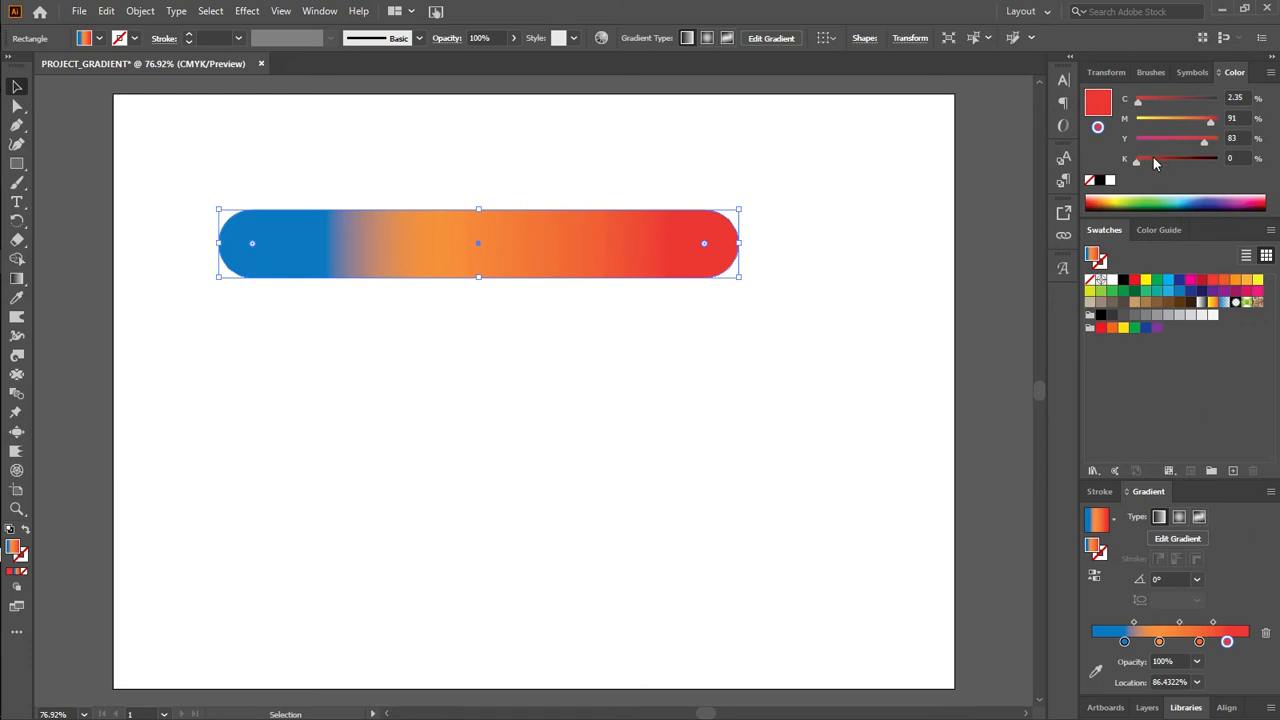
Try to recolour the red stop from the colour spectrum and with the C=15 M=100 Y=90 K=10 swatch, and undo the fill change
click(1098, 199)
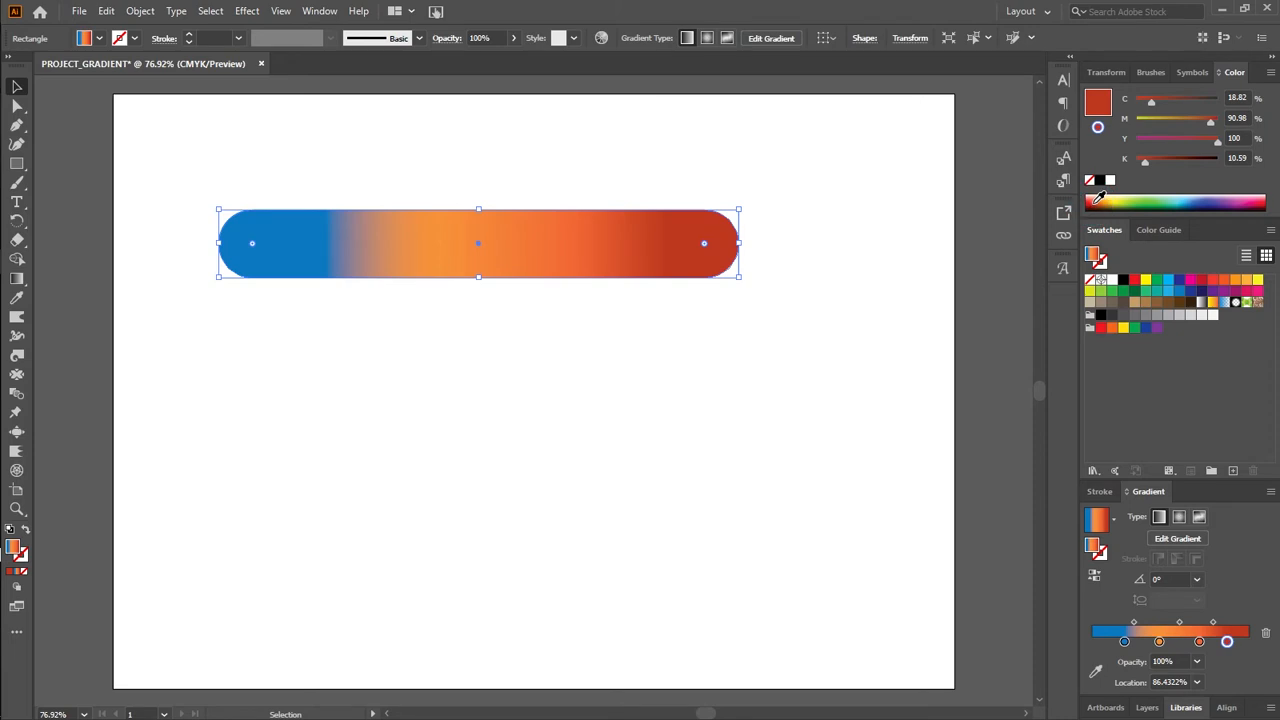
click(1203, 281)
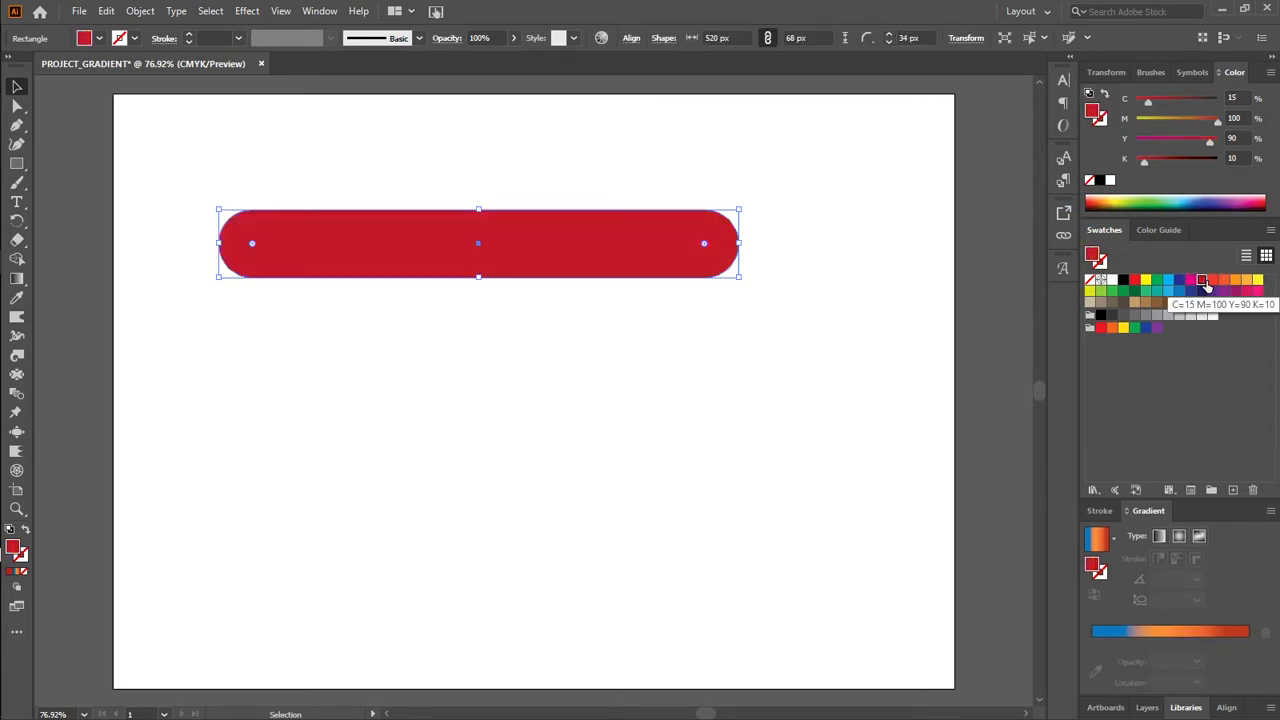
key(ctrl+z)
Recolour the gradient's last stop with the C=15 M=100 Y=90 K=10 swatch, and add a dark grey 80% black stop at about 97%
drag(1268, 616, 1230, 648)
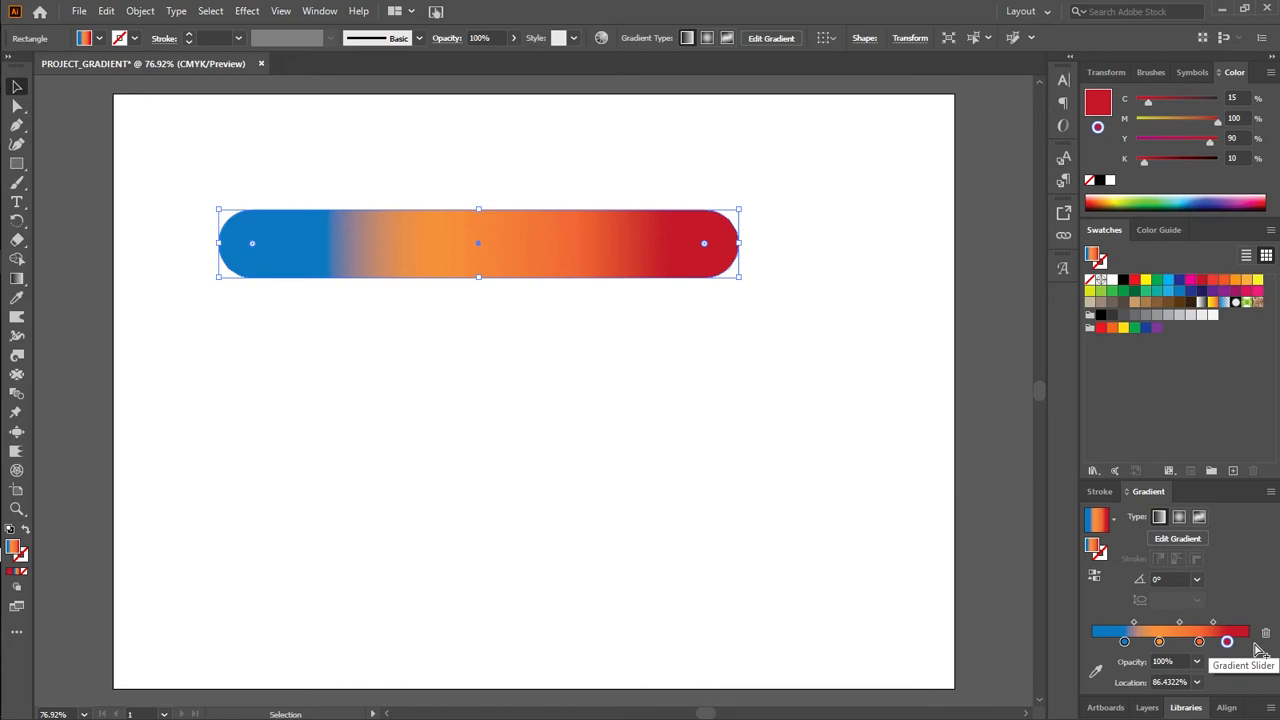
click(1120, 318)
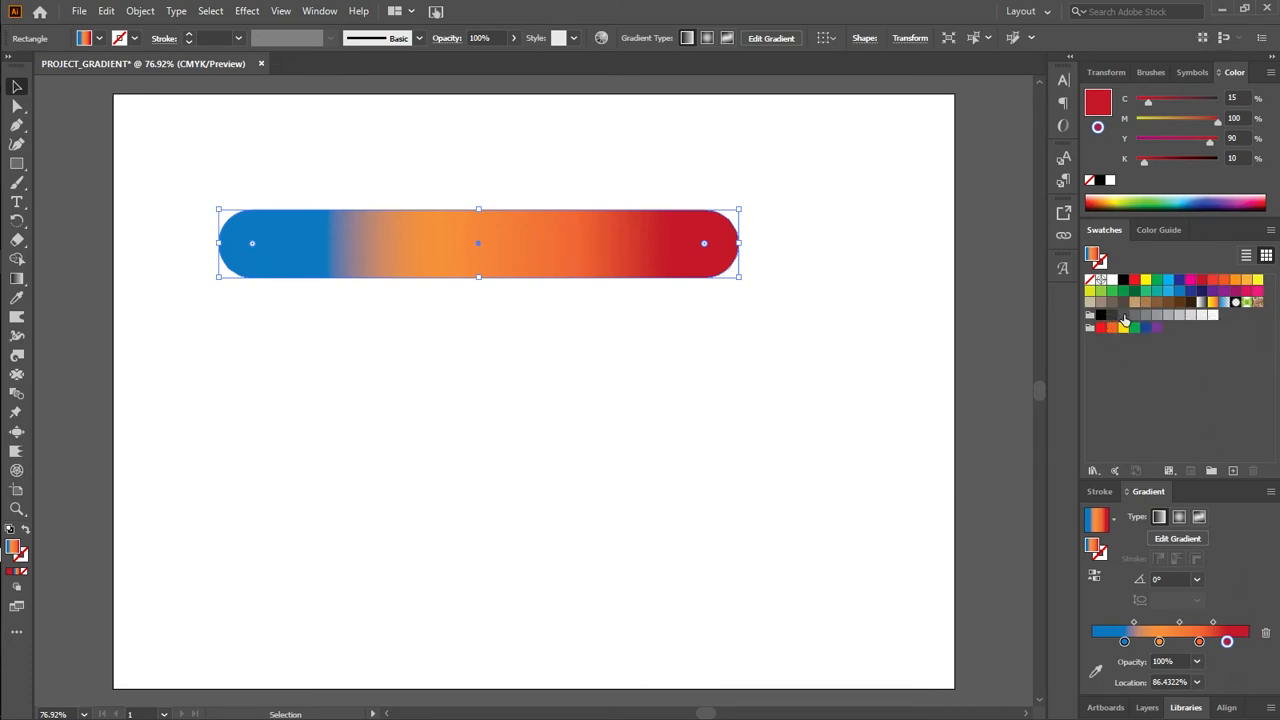
click(1244, 643)
Move the dark red stop to about 76% and the dark orange stop to about 60%, and deselect the shape
drag(1226, 643, 1206, 645)
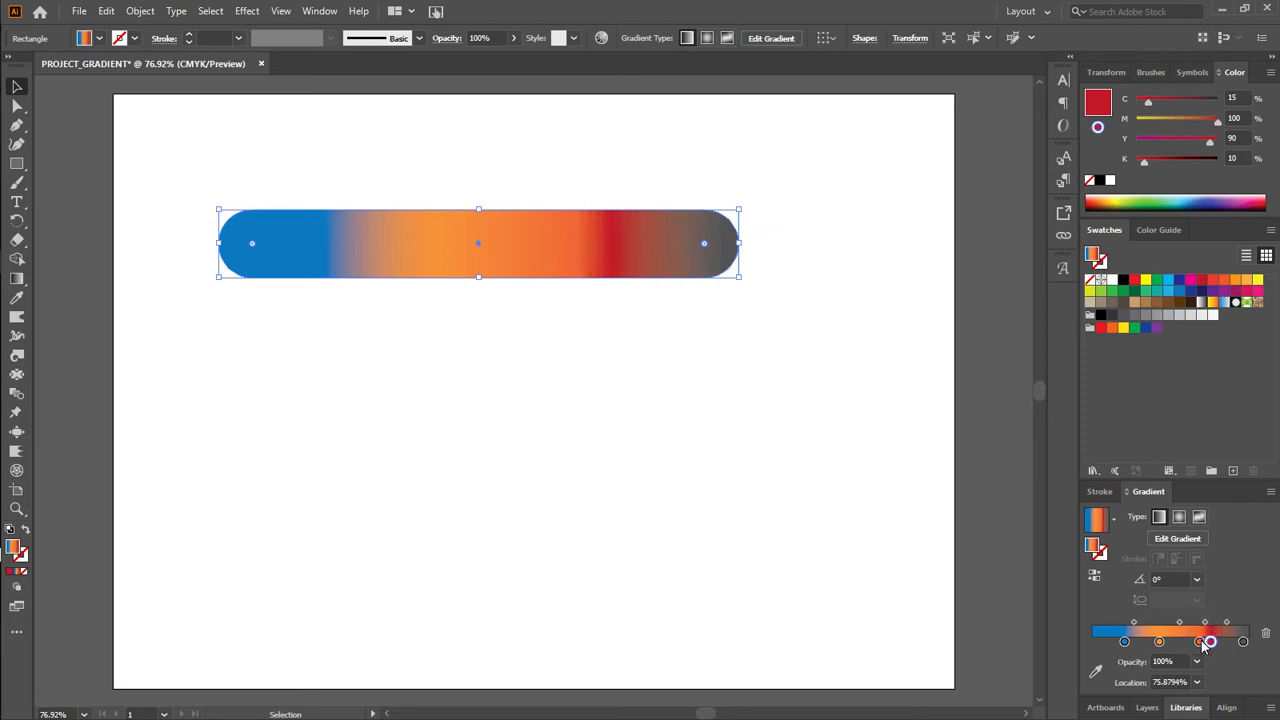
click(1186, 643)
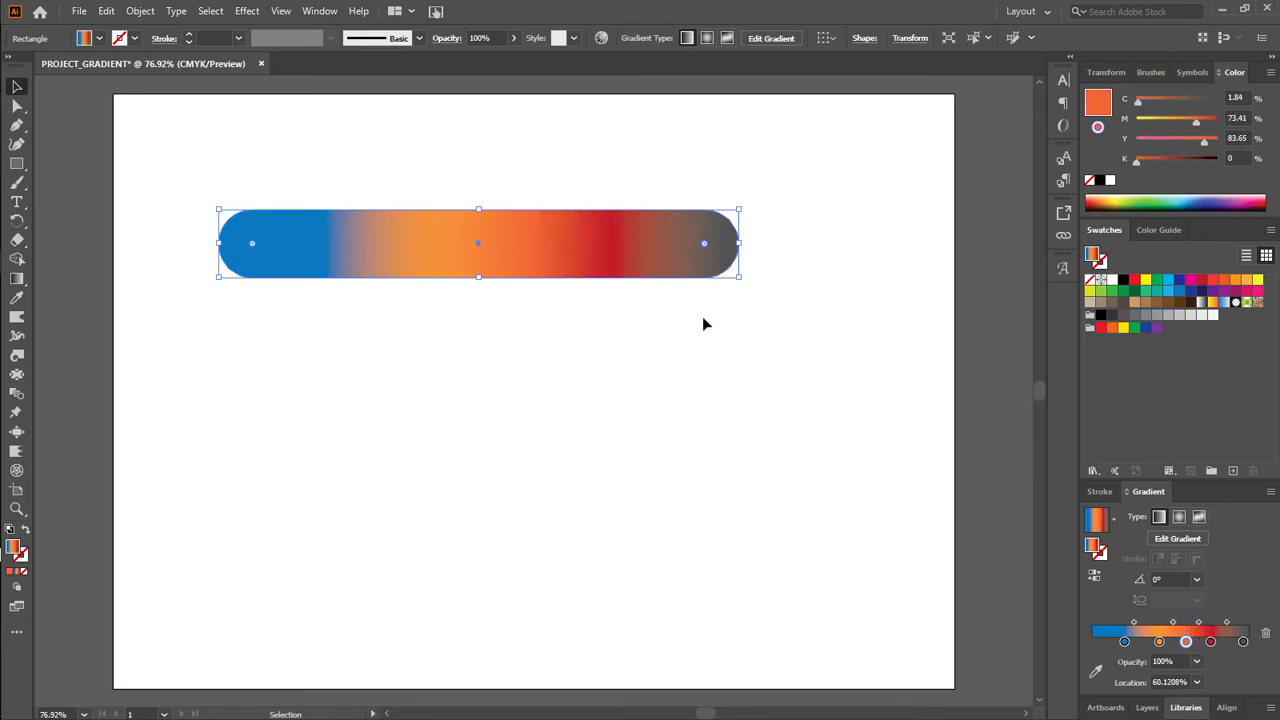
click(674, 371)
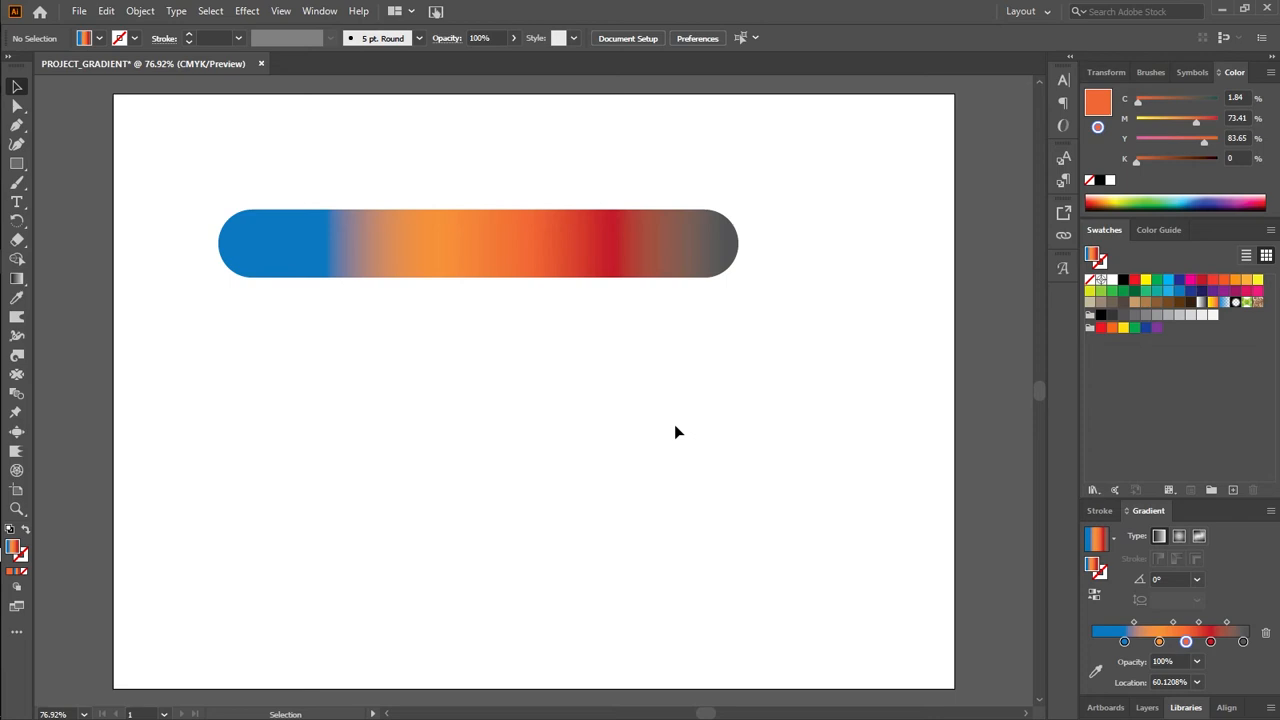
Move the gradient rounded rectangle to the artboard's upper-left corner and shrink it to about half its width
drag(531, 177, 596, 340)
drag(596, 282, 614, 375)
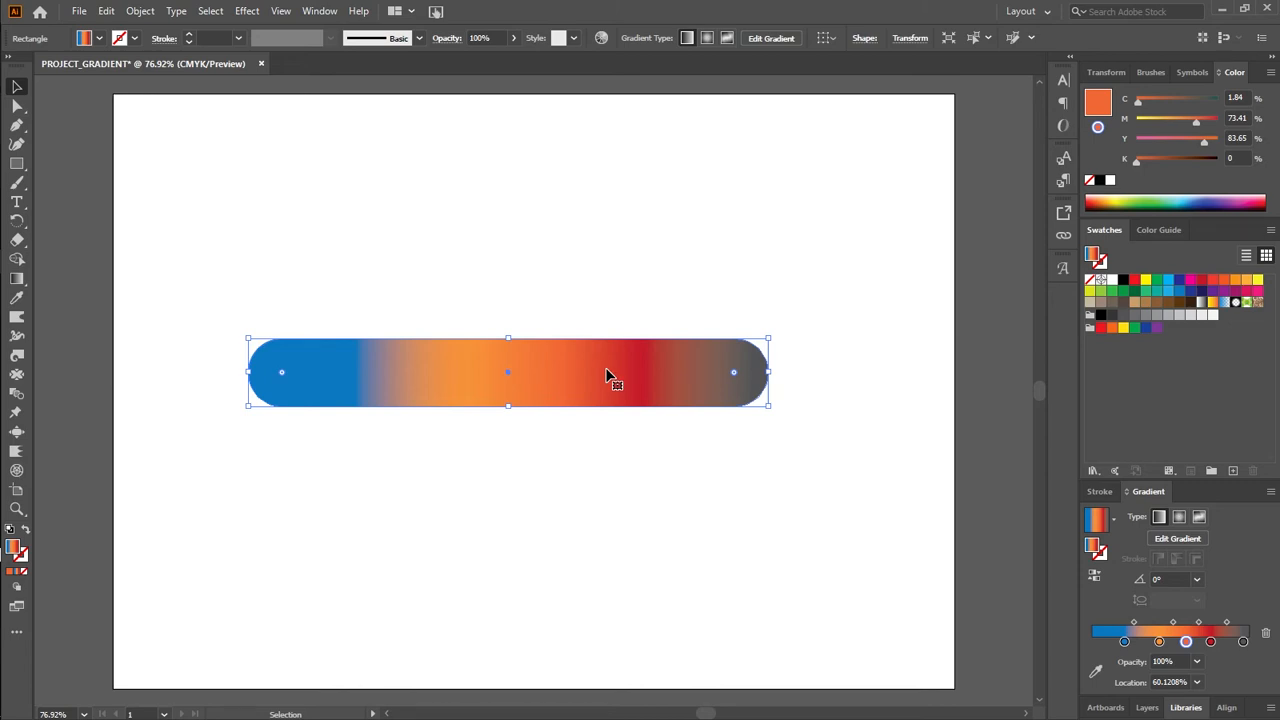
drag(561, 369, 462, 197)
drag(641, 206, 406, 193)
click(183, 248)
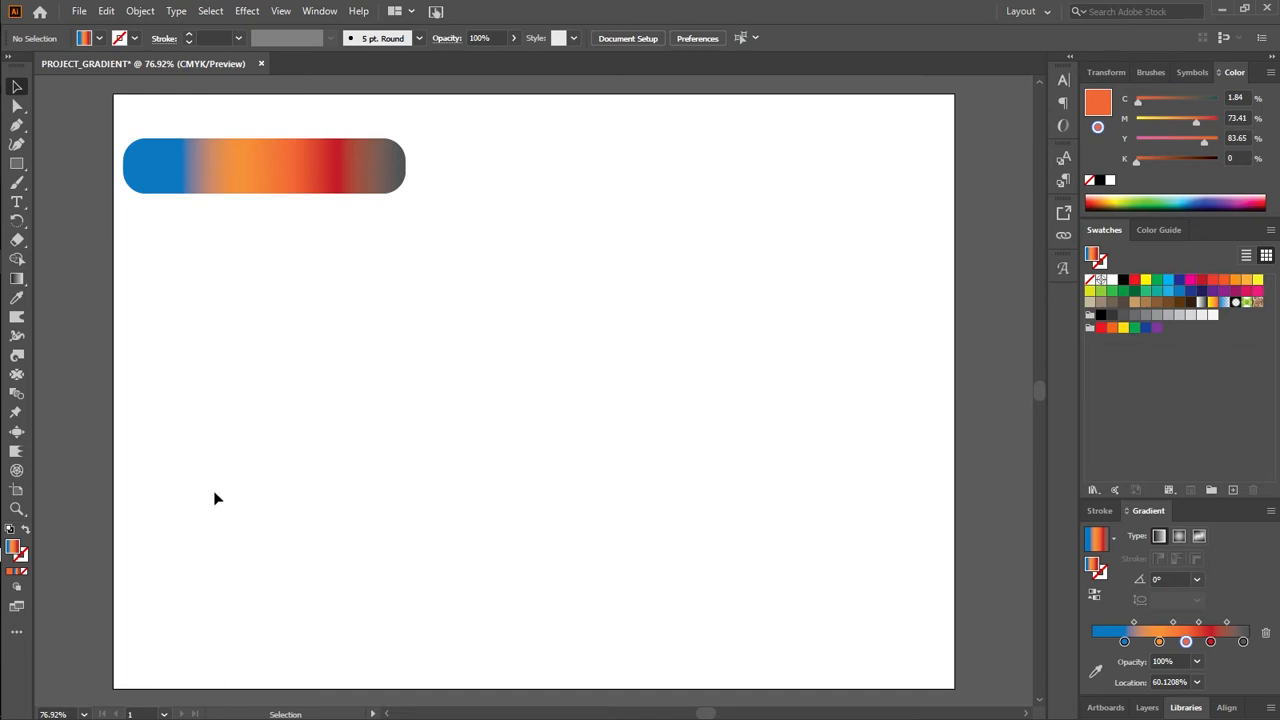
Draw a rectangle of about 222 × 21 px below the gradient shape and fill it with the orange swatch of 75% magenta and 100% yellow
click(16, 163)
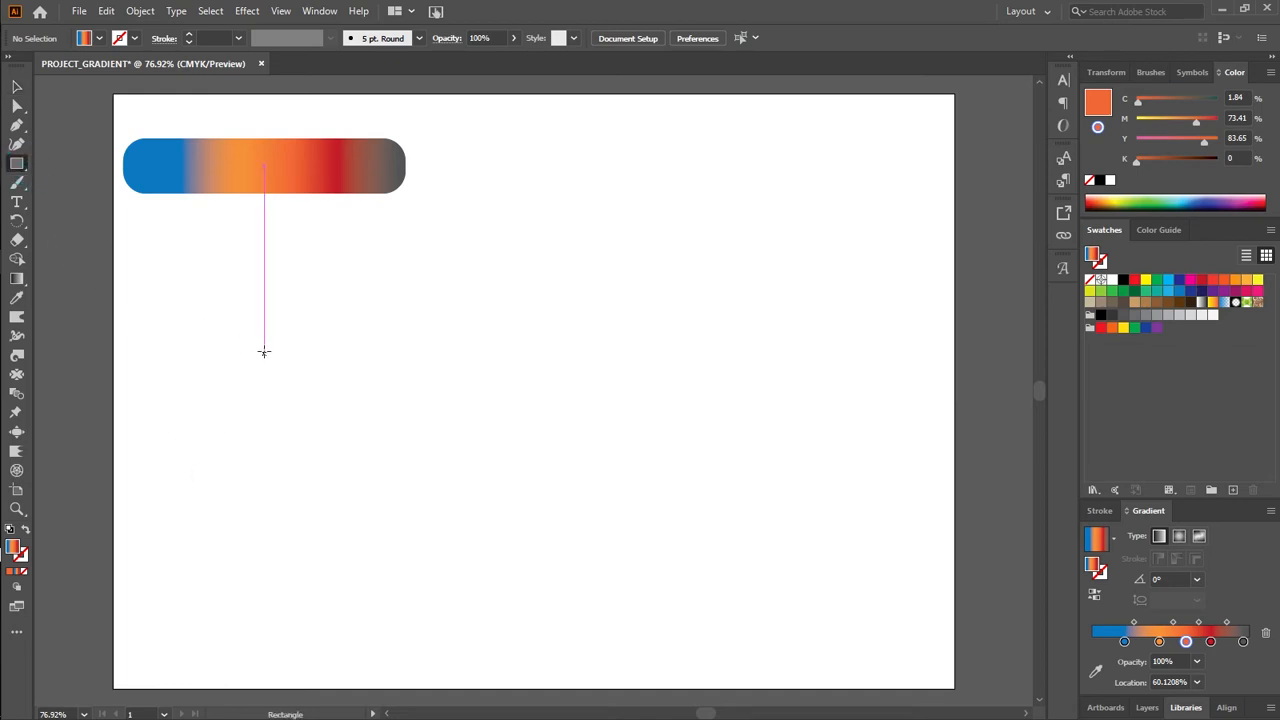
drag(317, 279, 538, 299)
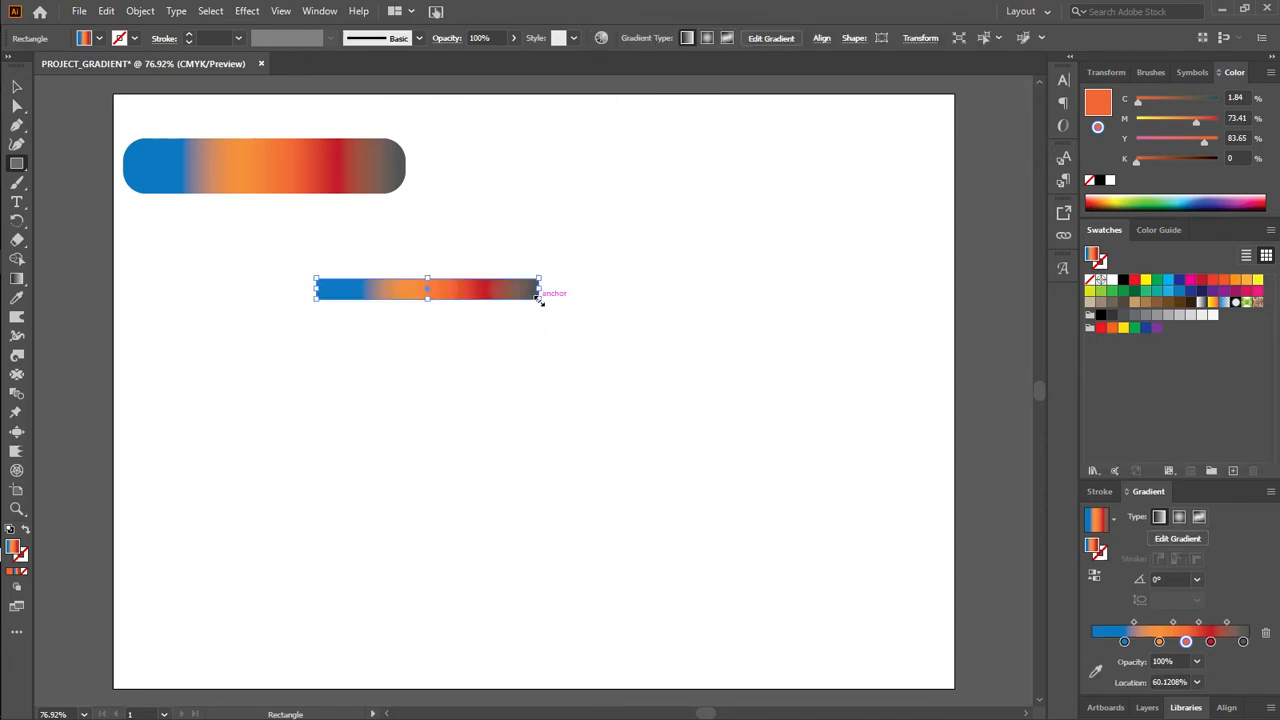
click(1111, 328)
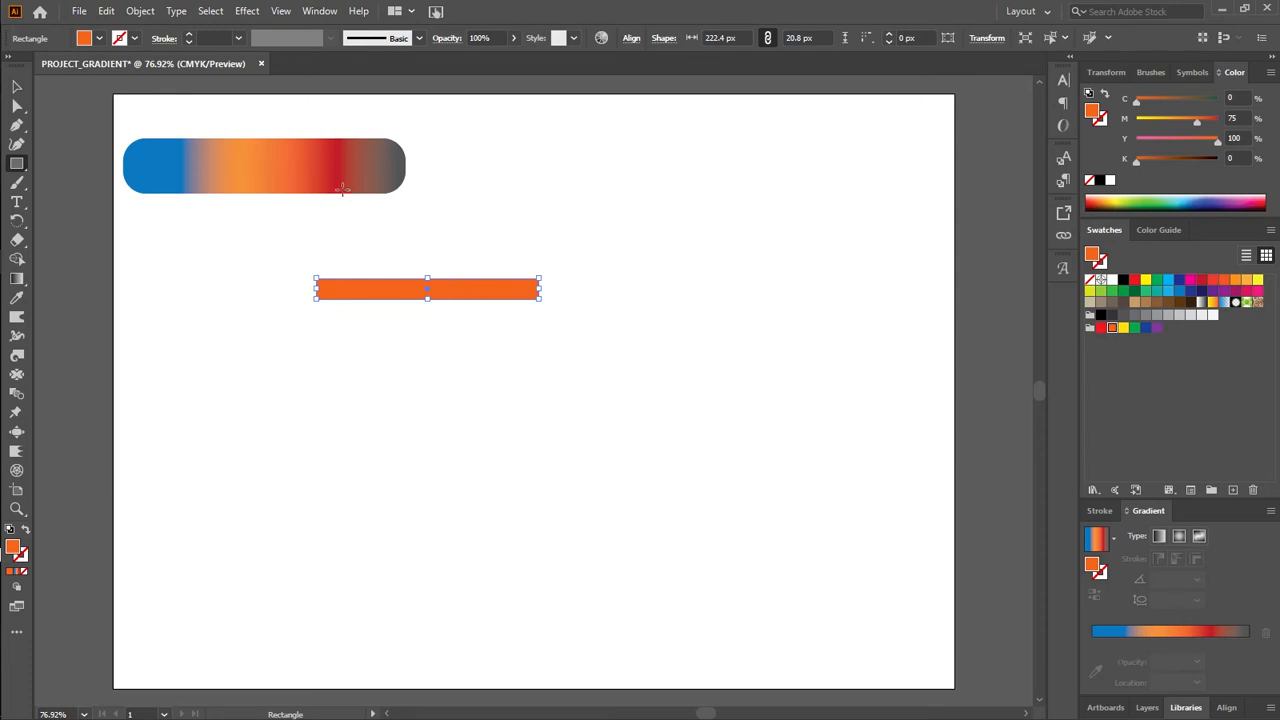
Enlarge the gradient rounded rectangle and place it across the lower middle of the artboard, below the orange rectangle
click(17, 88)
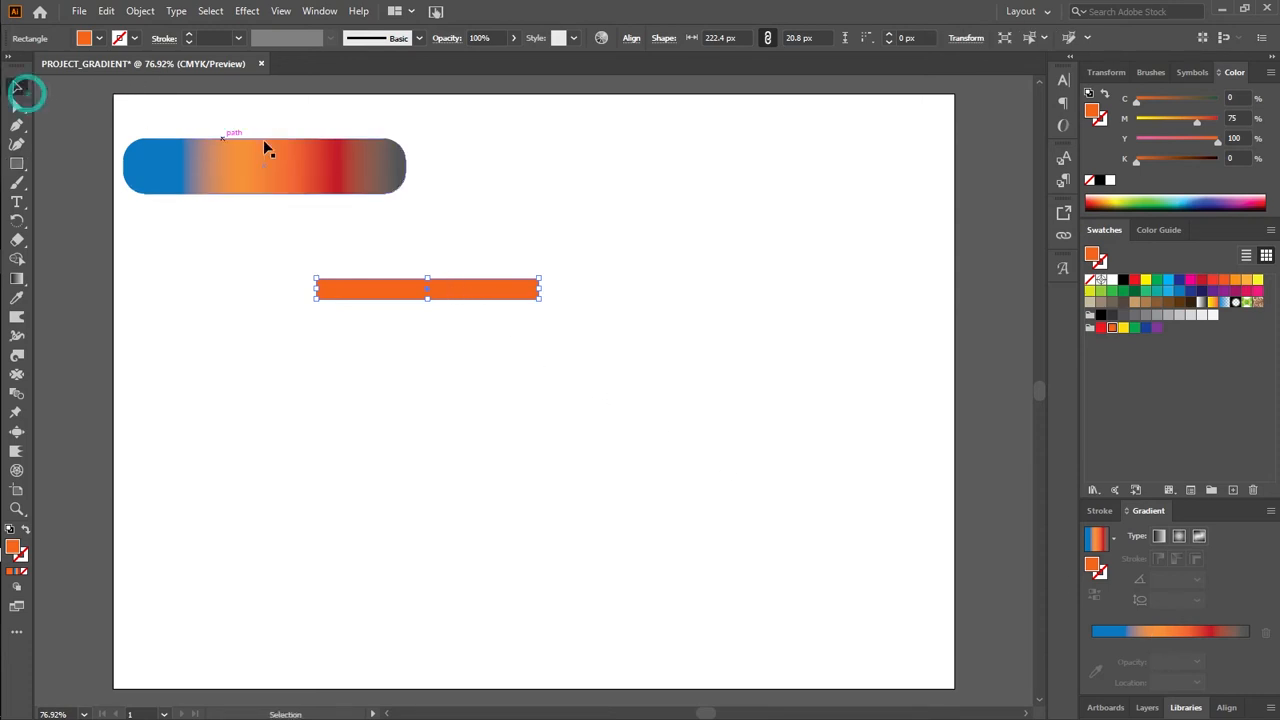
click(318, 161)
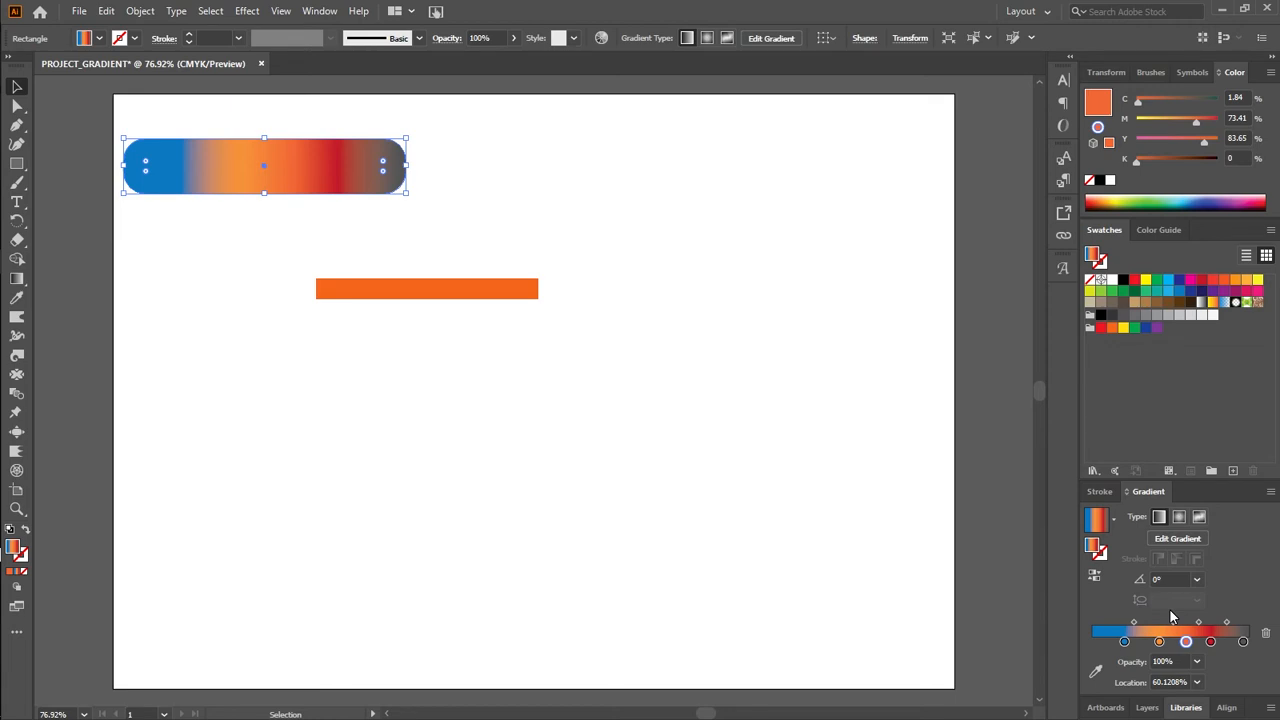
drag(335, 197, 893, 586)
drag(615, 515, 539, 489)
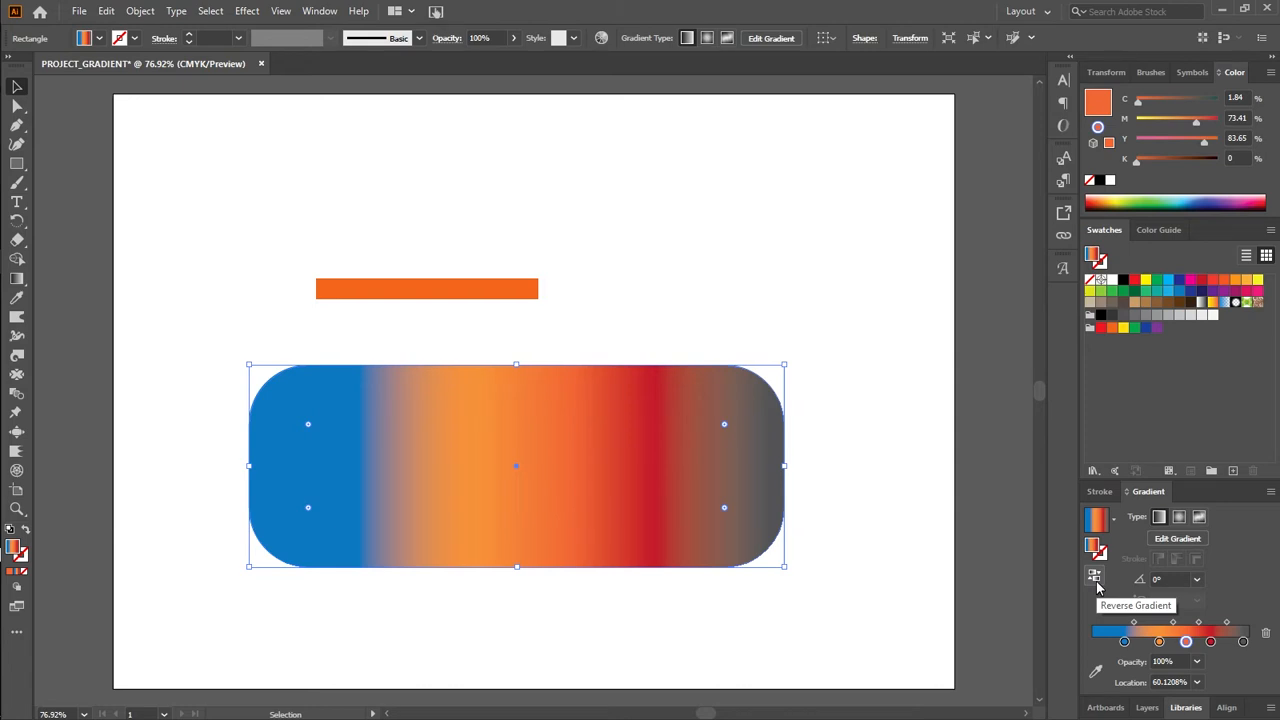
Move the gradient shape up to the artboard's top edge and the orange rectangle down below it
click(489, 291)
drag(551, 475, 469, 194)
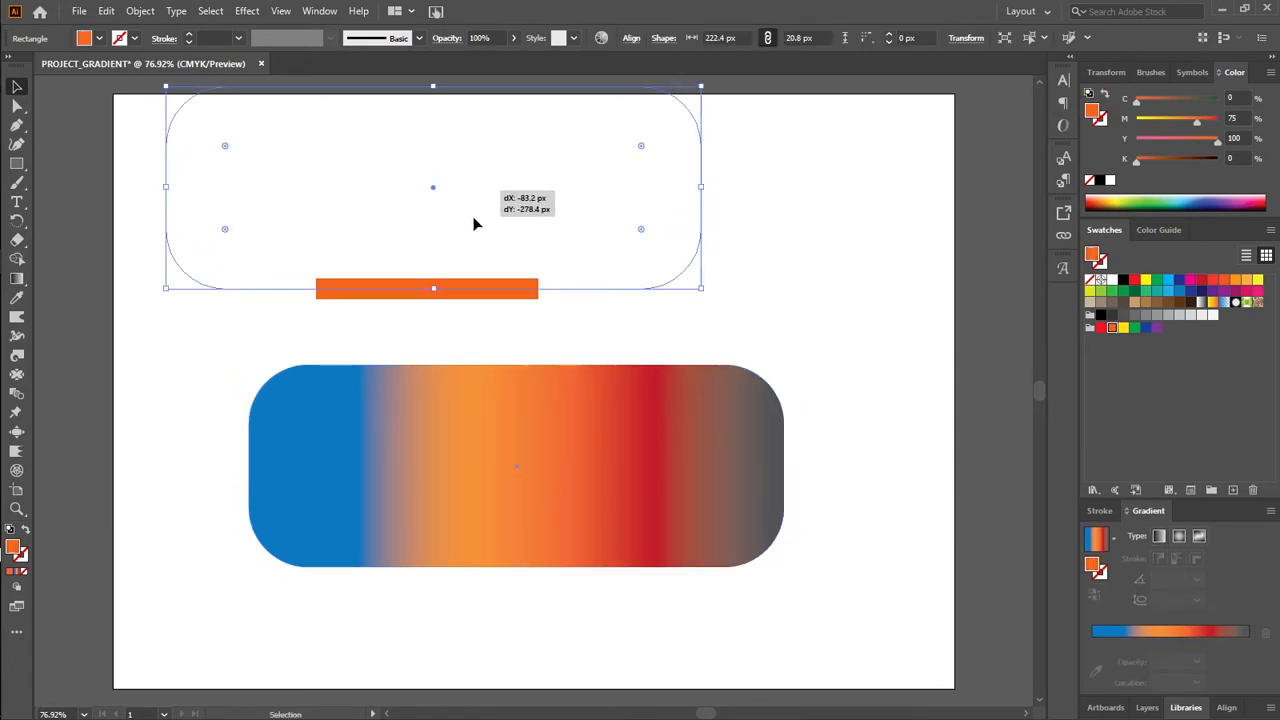
drag(499, 297, 537, 423)
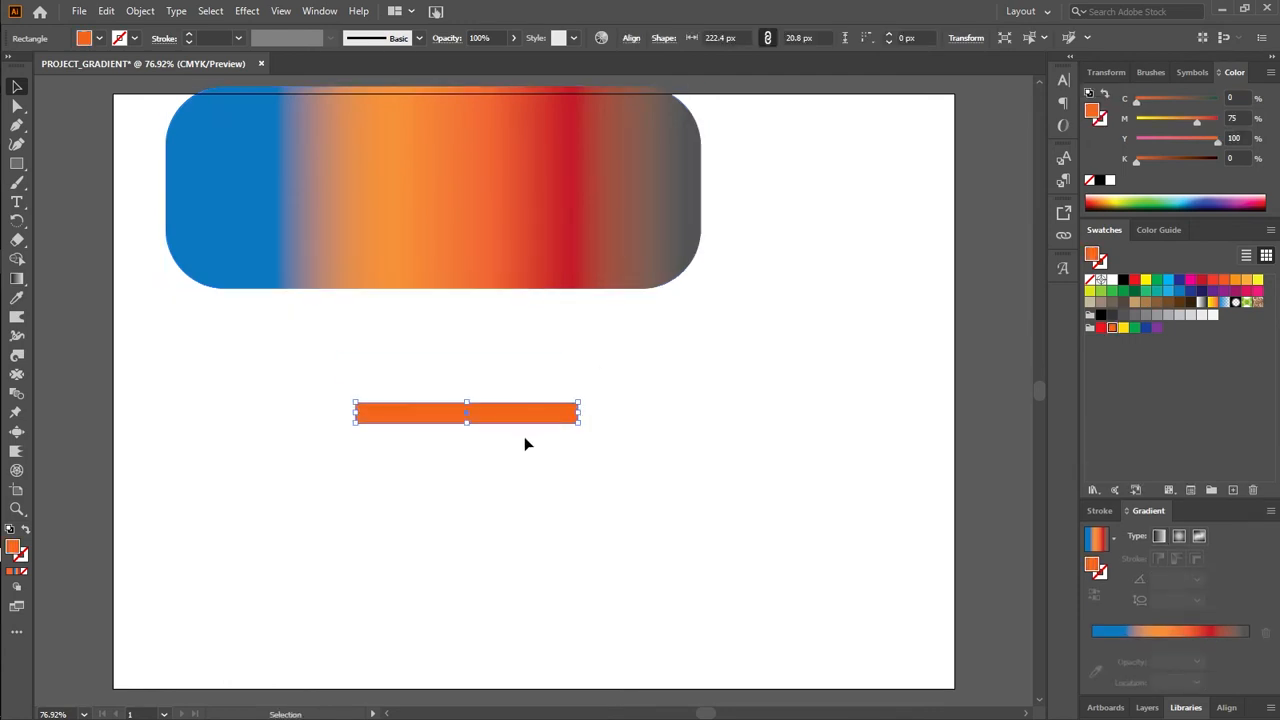
Enlarge the orange rectangle to about 366 × 87 px, fully round its corners, and deselect it
drag(578, 420, 665, 489)
drag(575, 468, 581, 413)
mouse_move(668, 392)
mouse_down()
mouse_move(729, 391)
mouse_move(676, 392)
mouse_up()
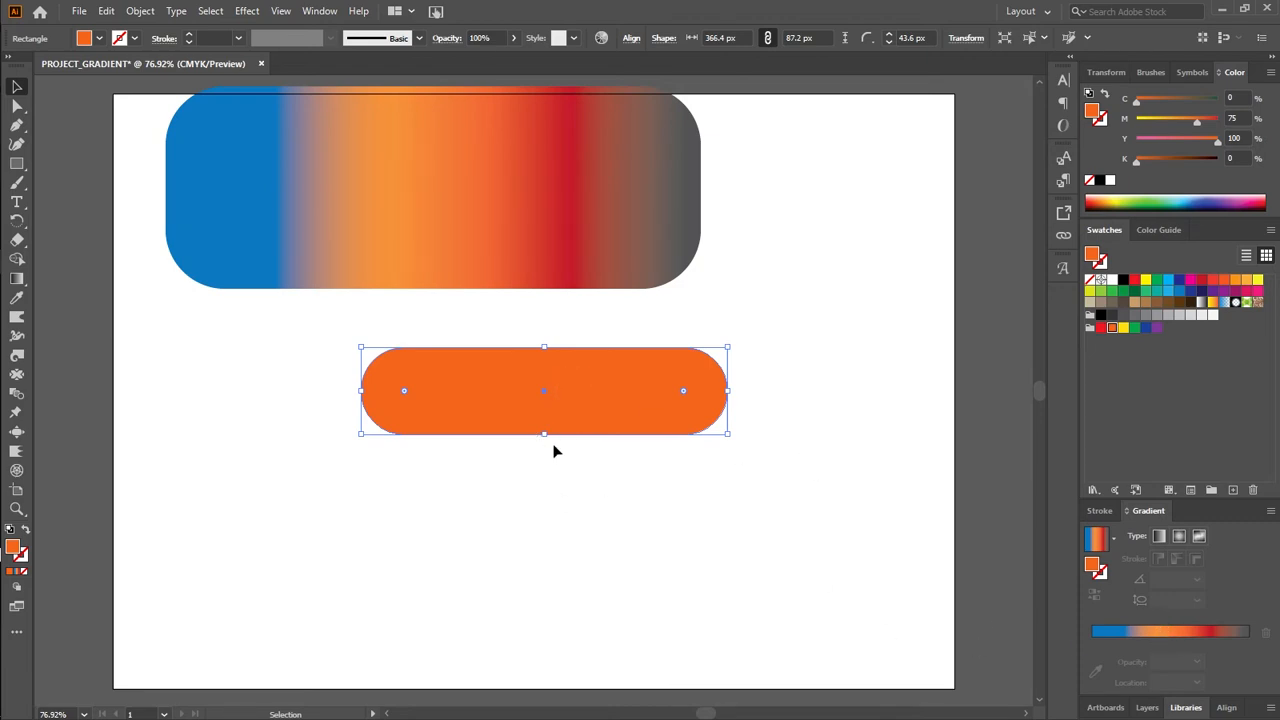
click(649, 448)
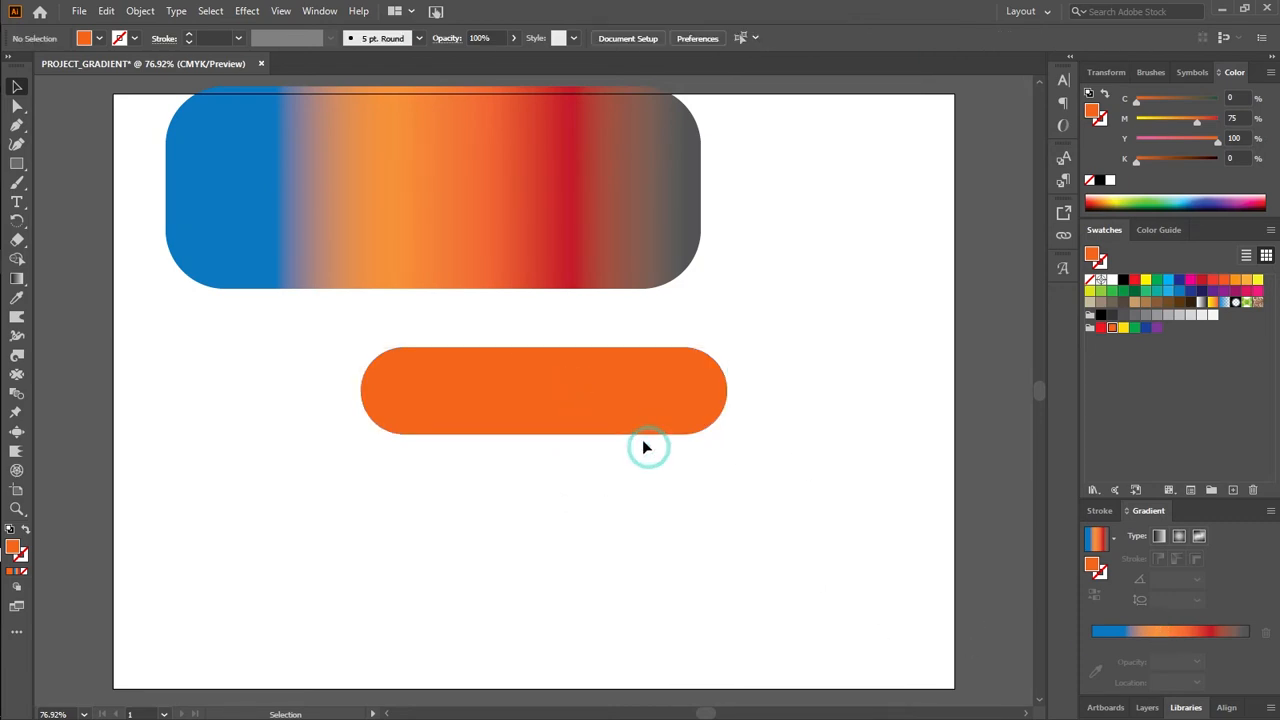
With nothing selected, activate the linear gradient fill and delete its dark grey and dark red stops
click(1160, 536)
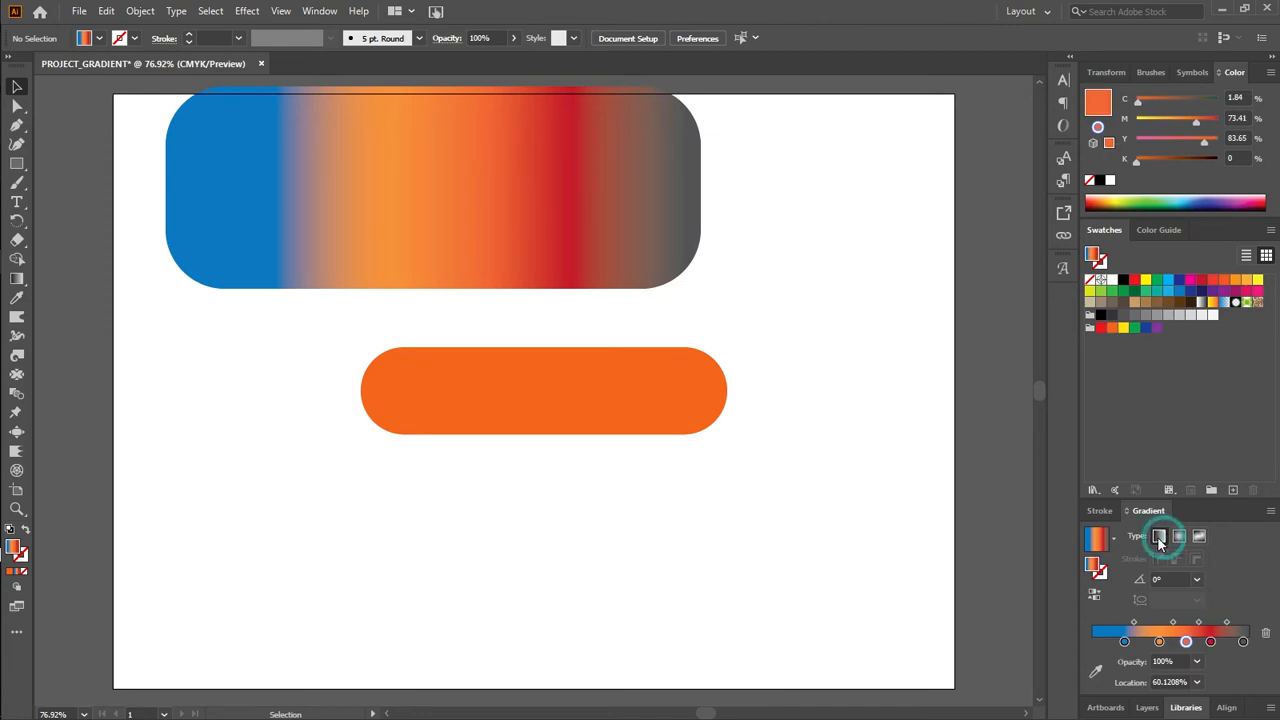
click(1243, 641)
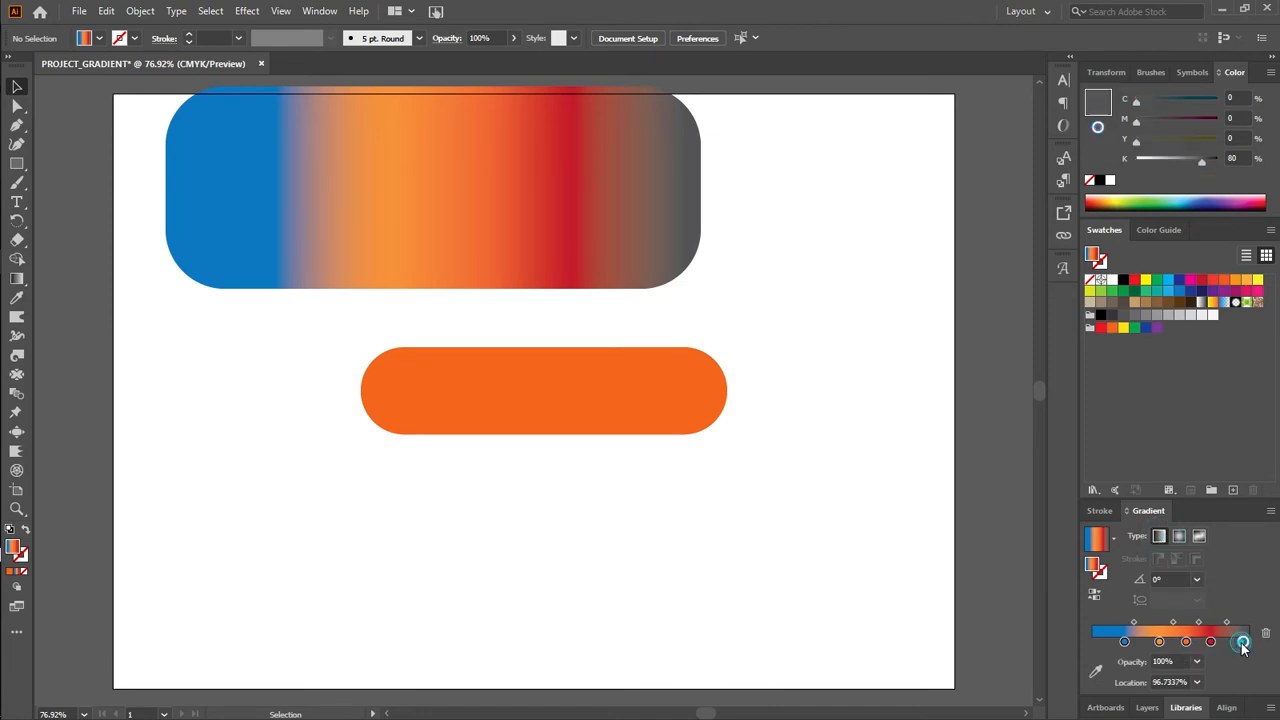
click(1265, 633)
click(1211, 641)
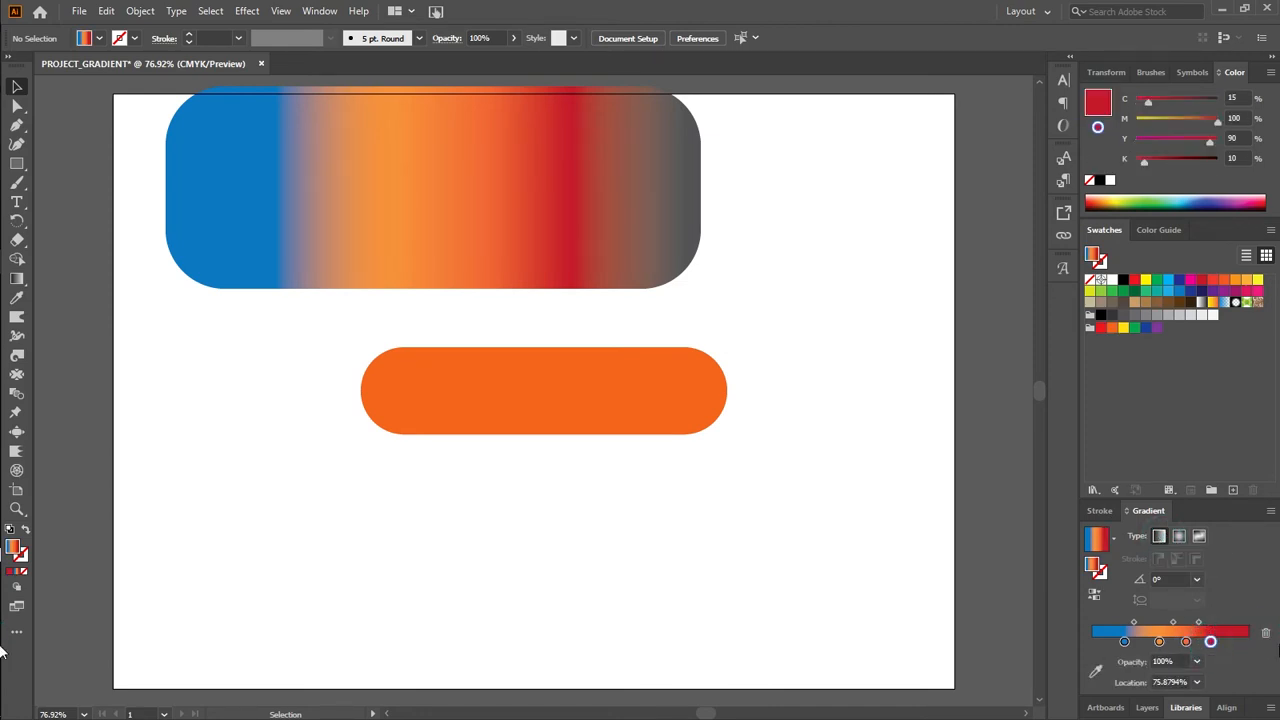
click(1265, 633)
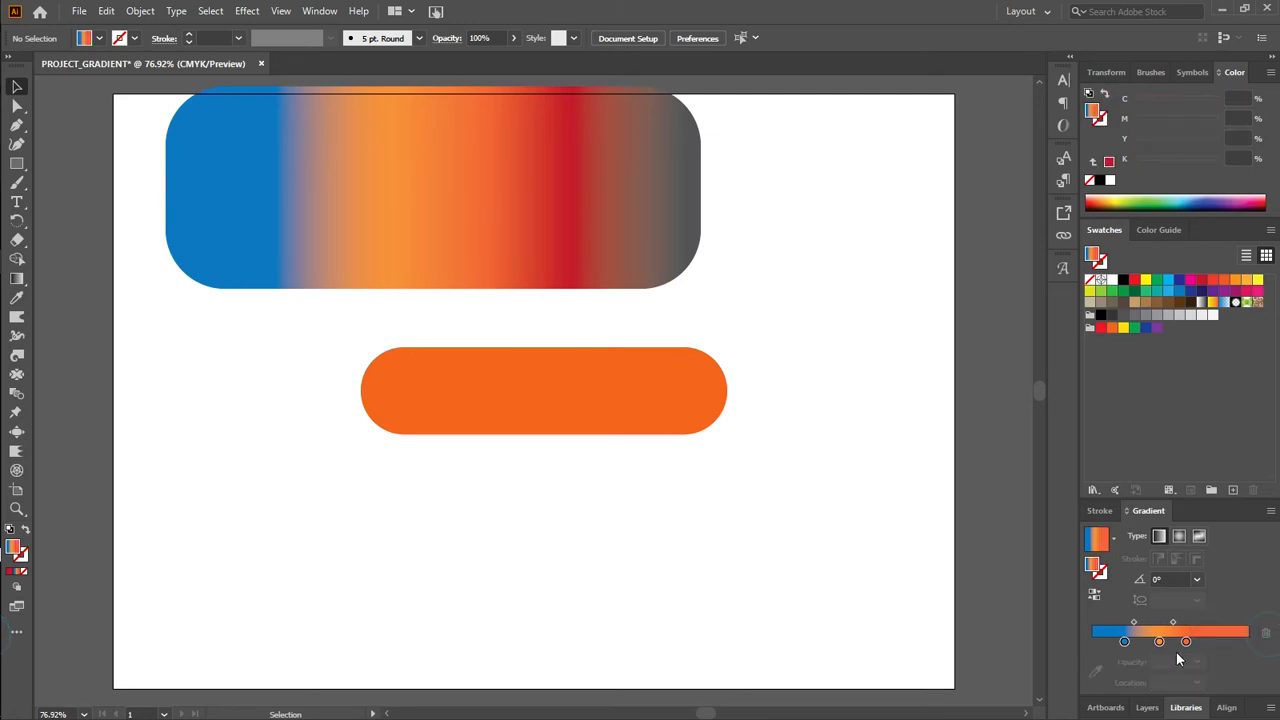
Apply the gradient to the orange rounded rectangle, adding a CMYK Blue stop at about 91% and moving the first blue stop to about 14%
click(538, 390)
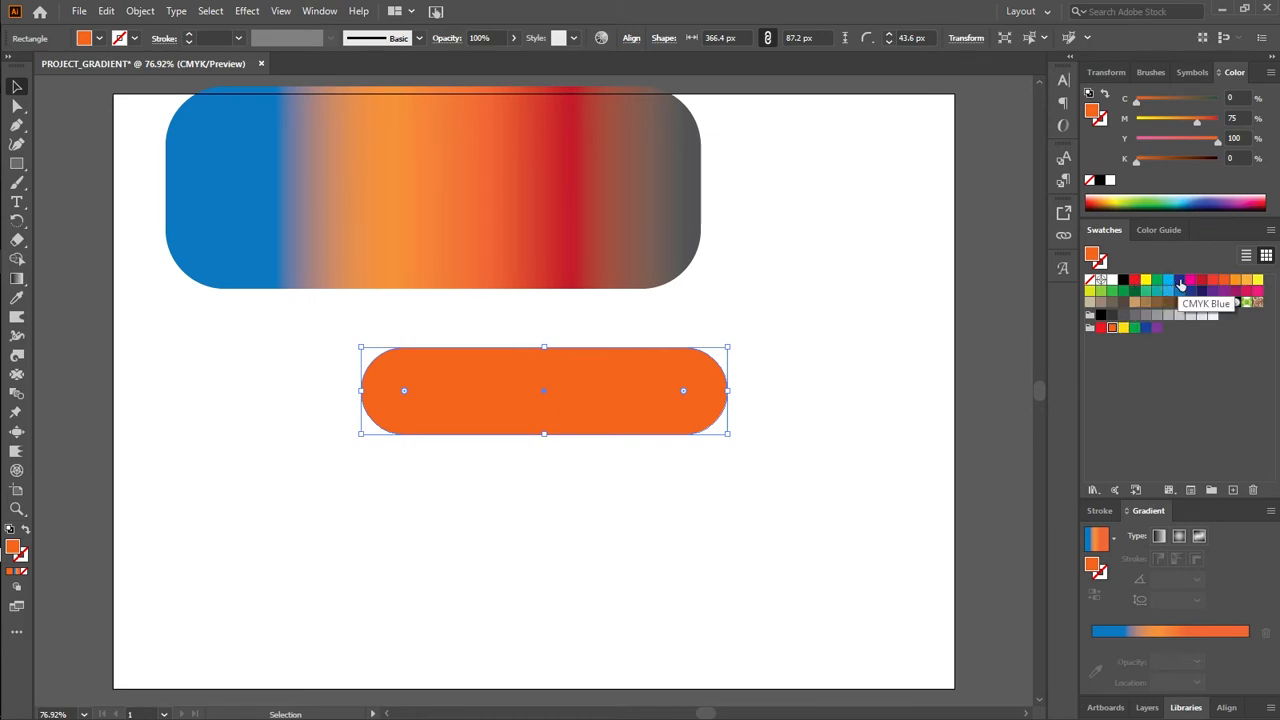
drag(1181, 285, 1234, 641)
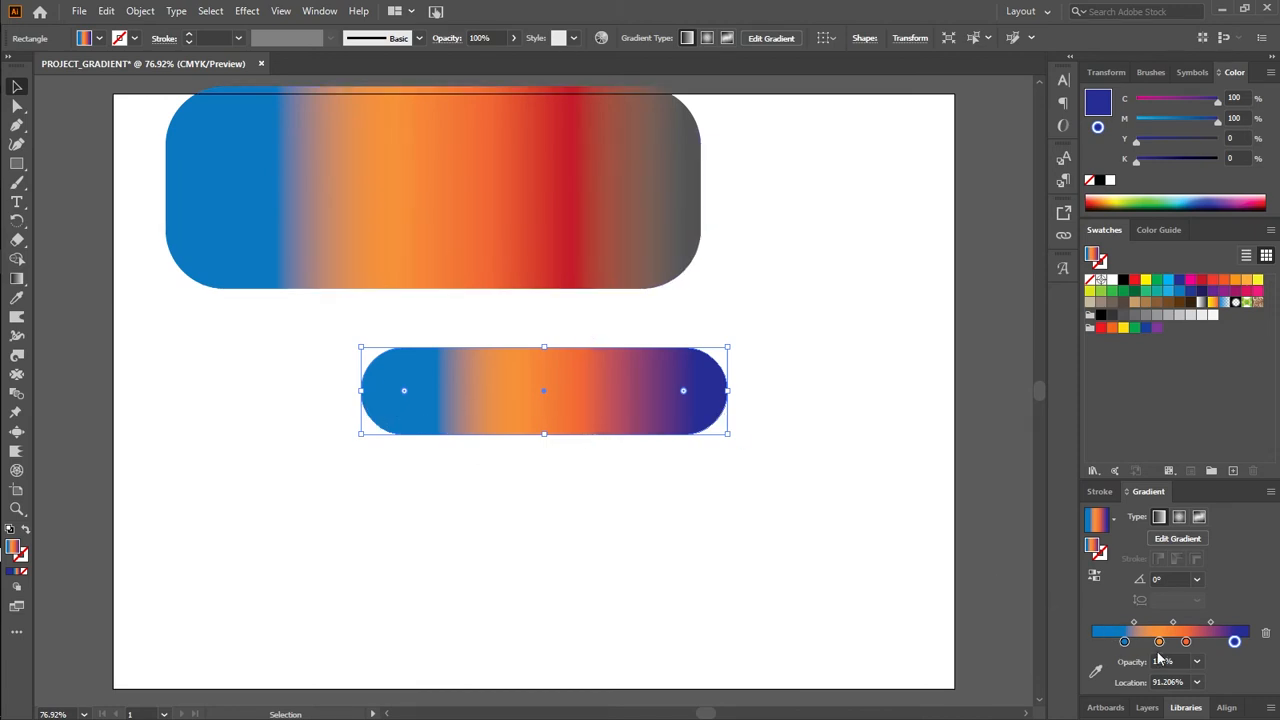
click(1125, 642)
drag(1126, 643, 1113, 643)
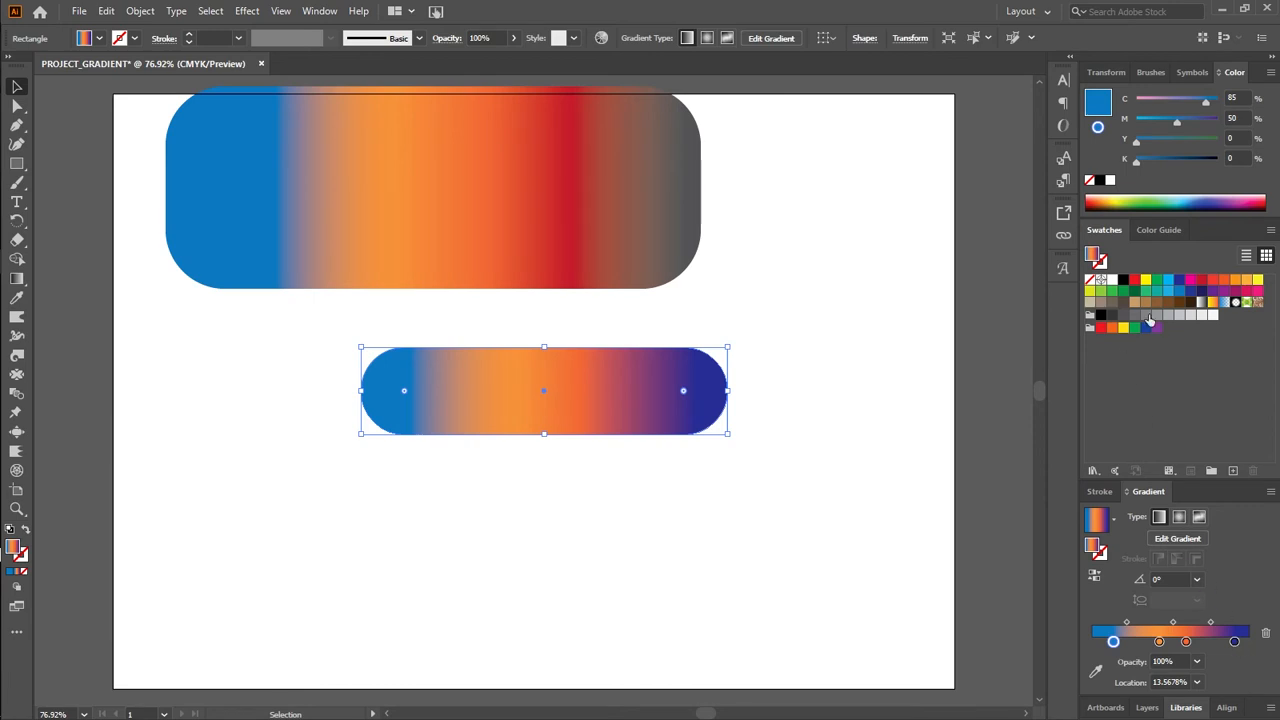
Recolour the gradient's last stop with the blue swatch of 85% cyan and 50% magenta, and deselect the shape
click(1179, 290)
drag(1237, 645, 1236, 643)
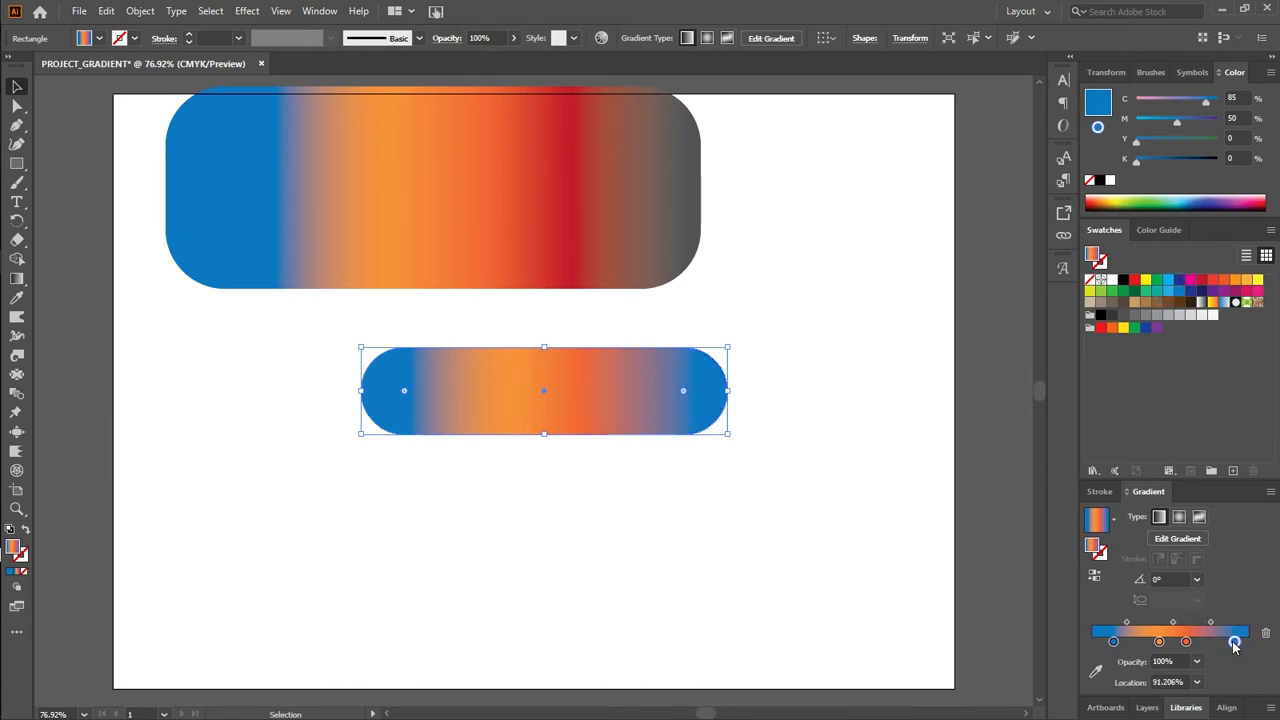
click(653, 545)
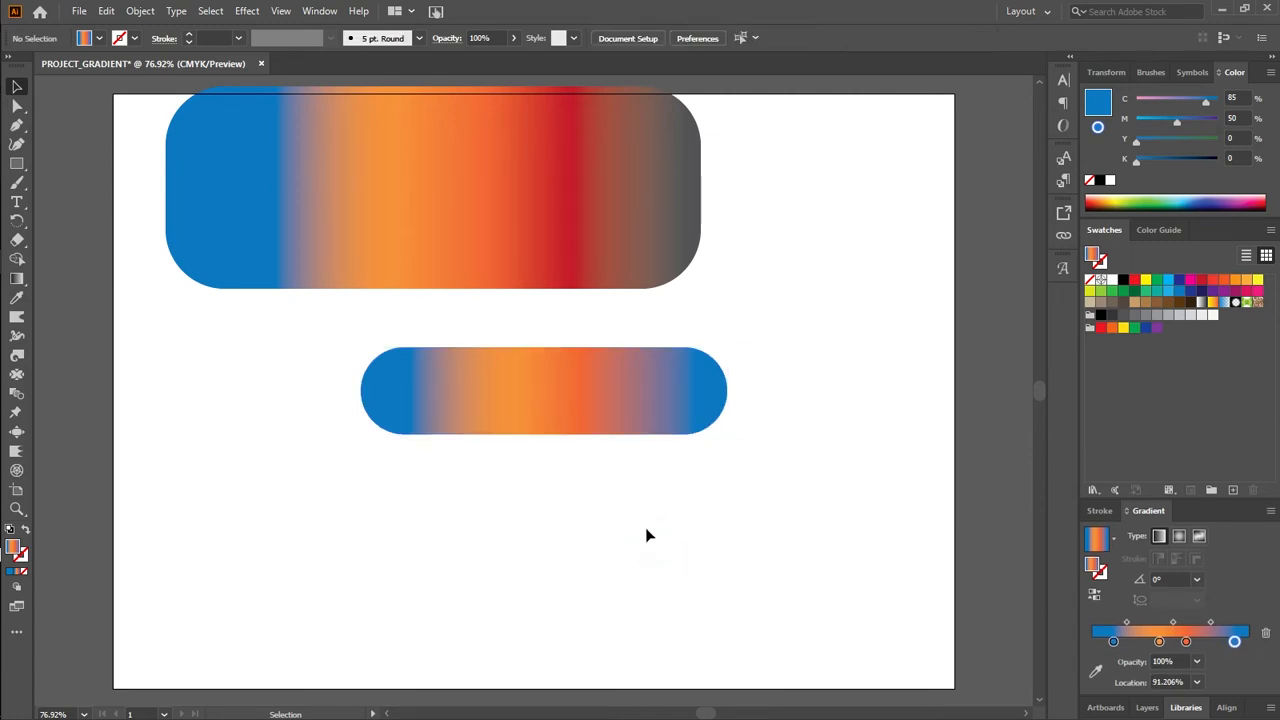
Delete the light orange stop from the lower rounded rectangle's gradient
click(570, 407)
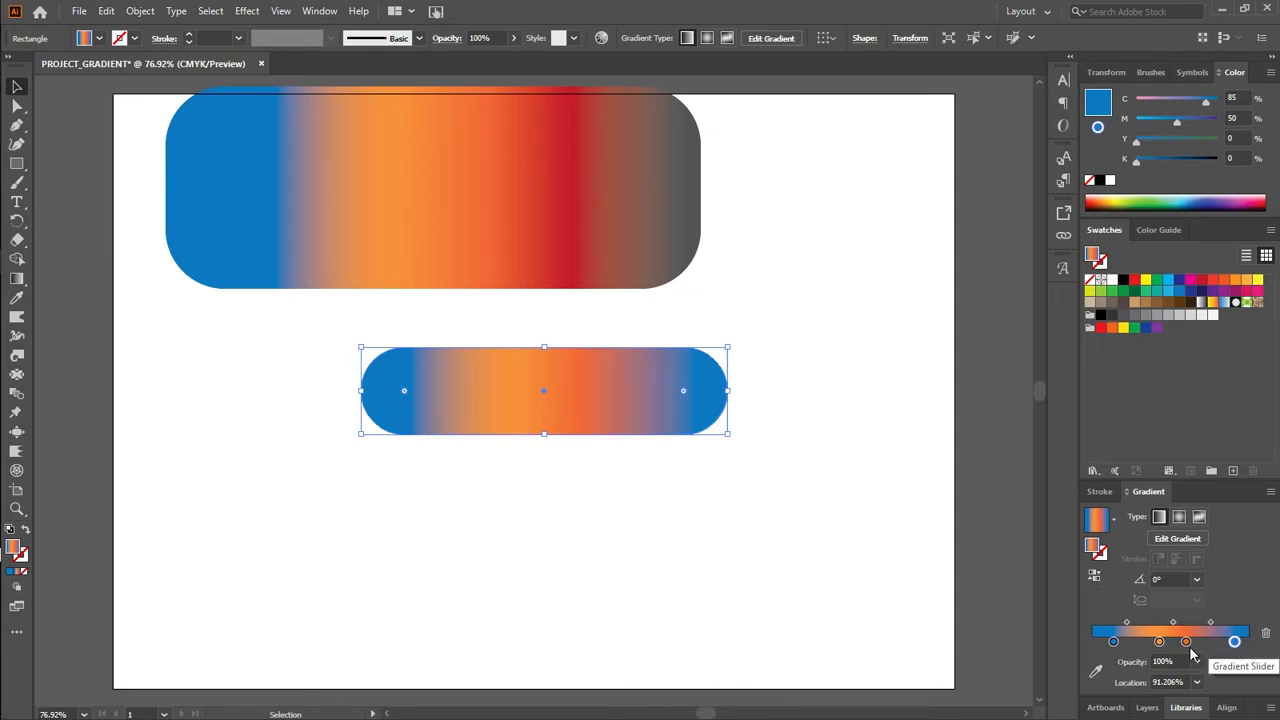
click(1159, 641)
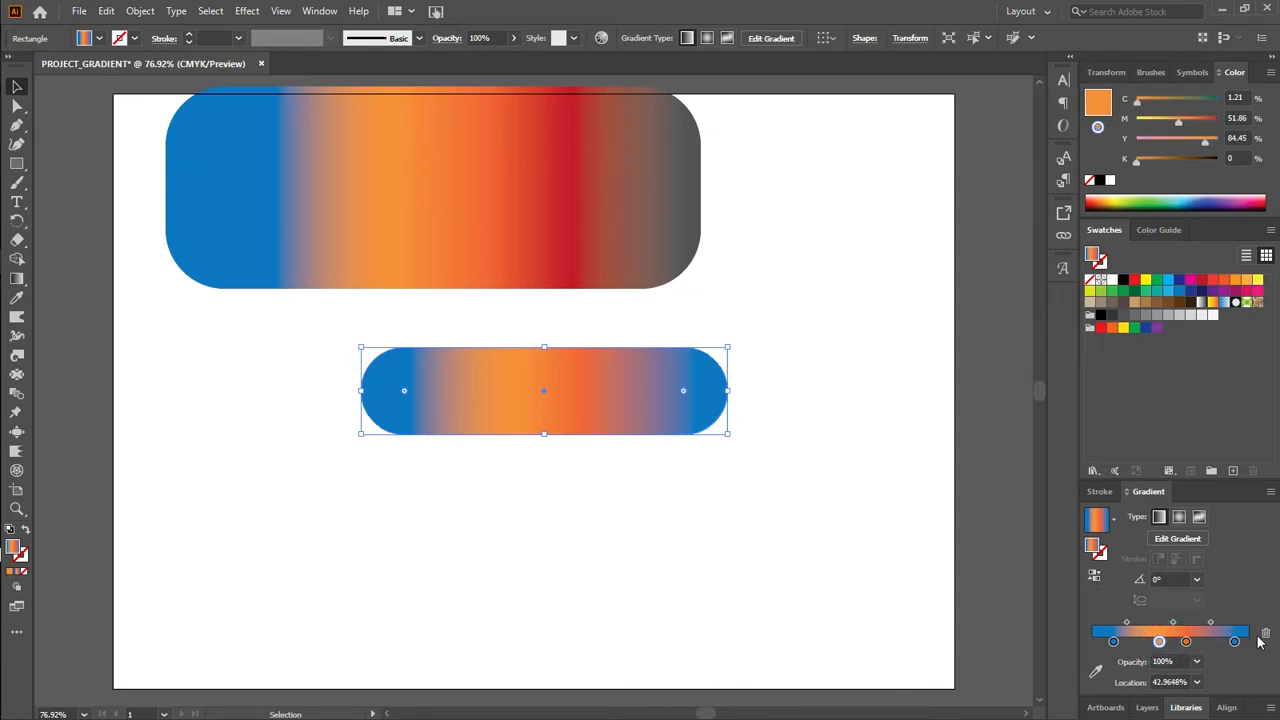
click(1263, 635)
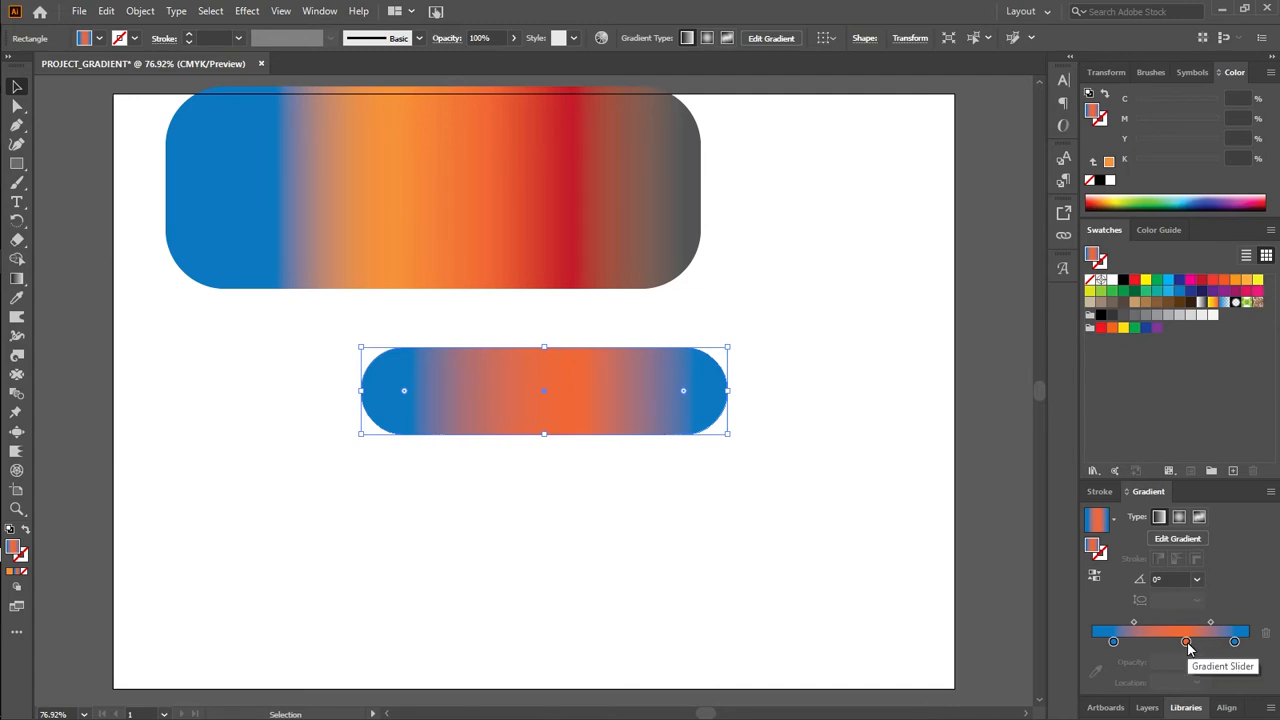
Delete the last blue stop from the lower rounded rectangle's gradient and move the orange stop to 100%
click(1236, 643)
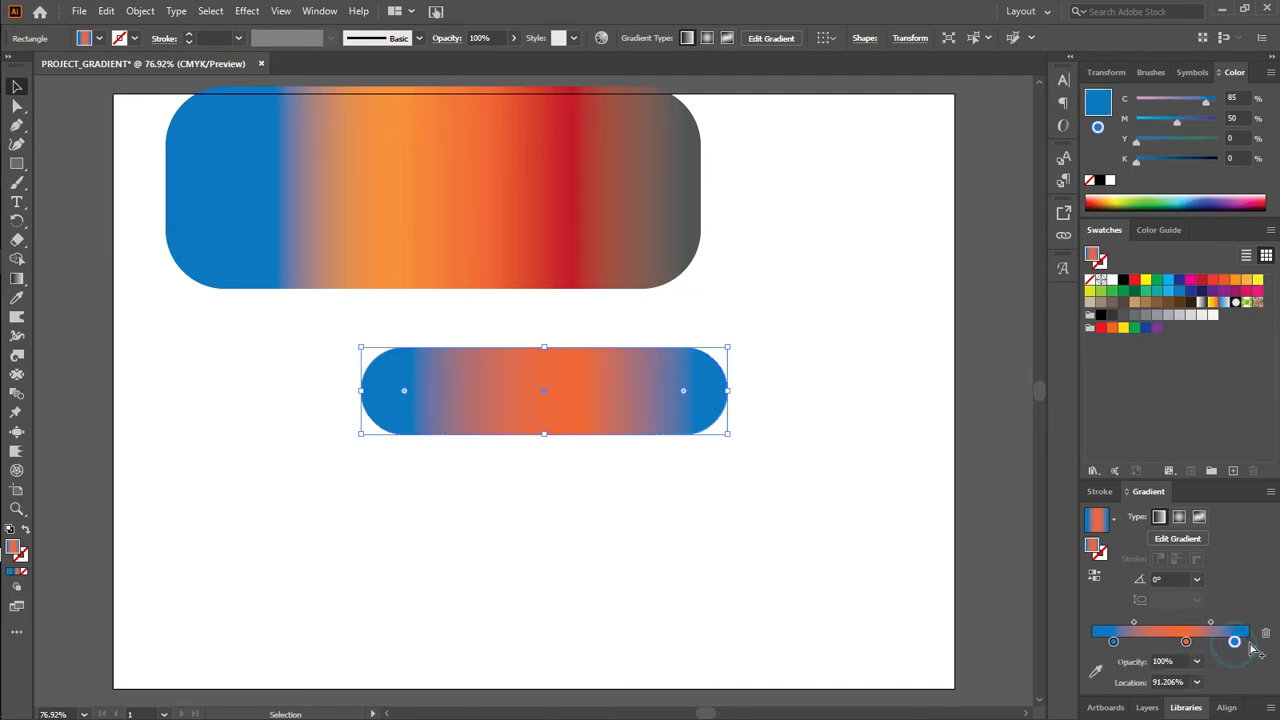
click(1265, 633)
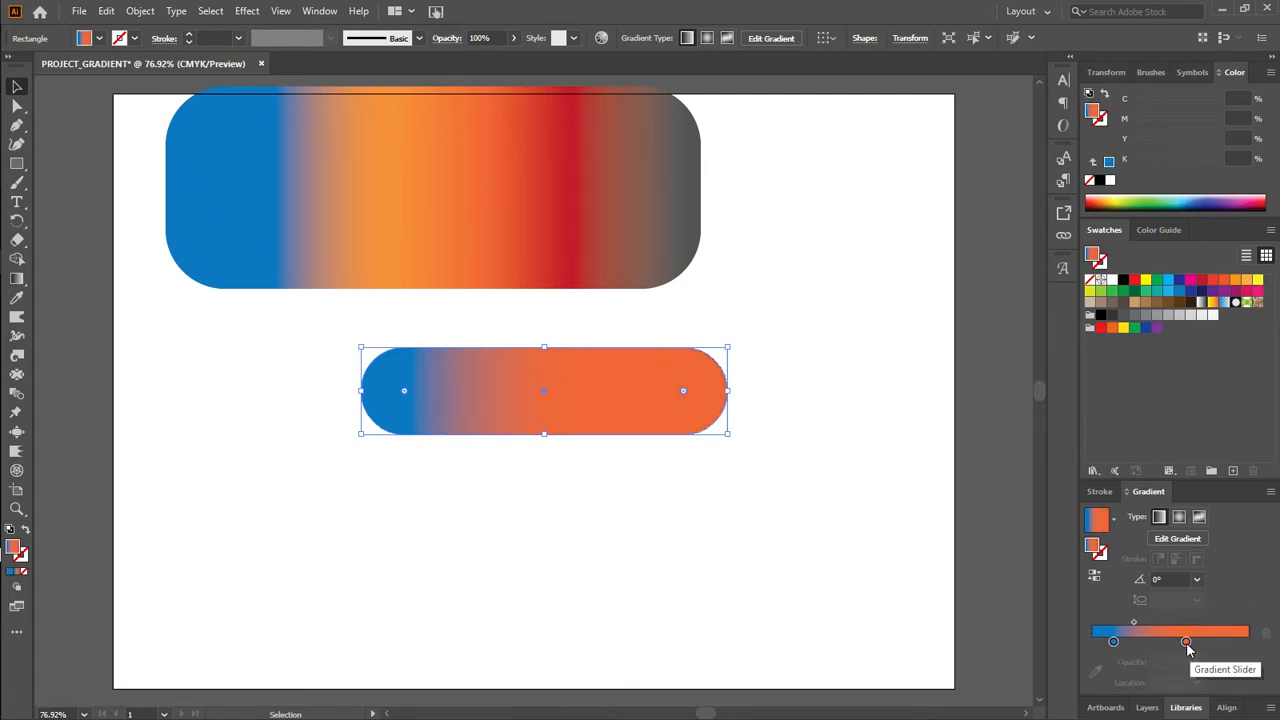
drag(1186, 641, 1248, 641)
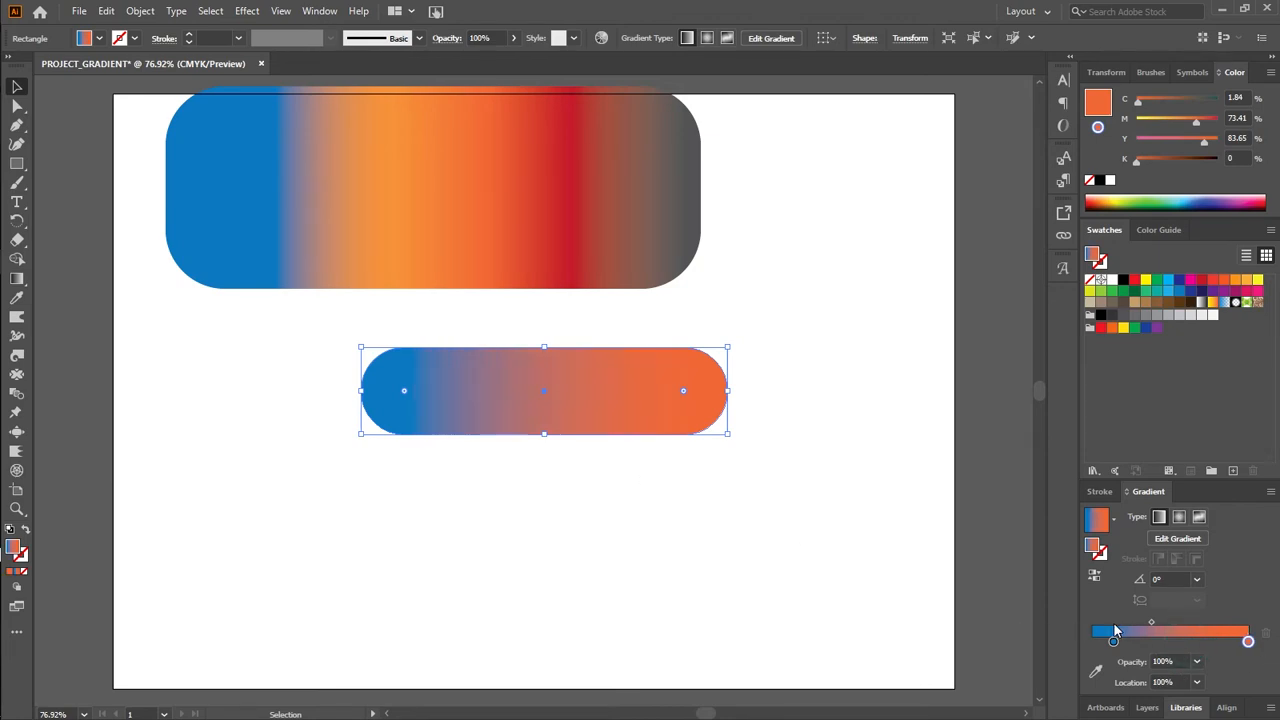
Move the midpoint between the blue and orange stops to about 41% and deselect the shape
drag(1157, 620, 1172, 617)
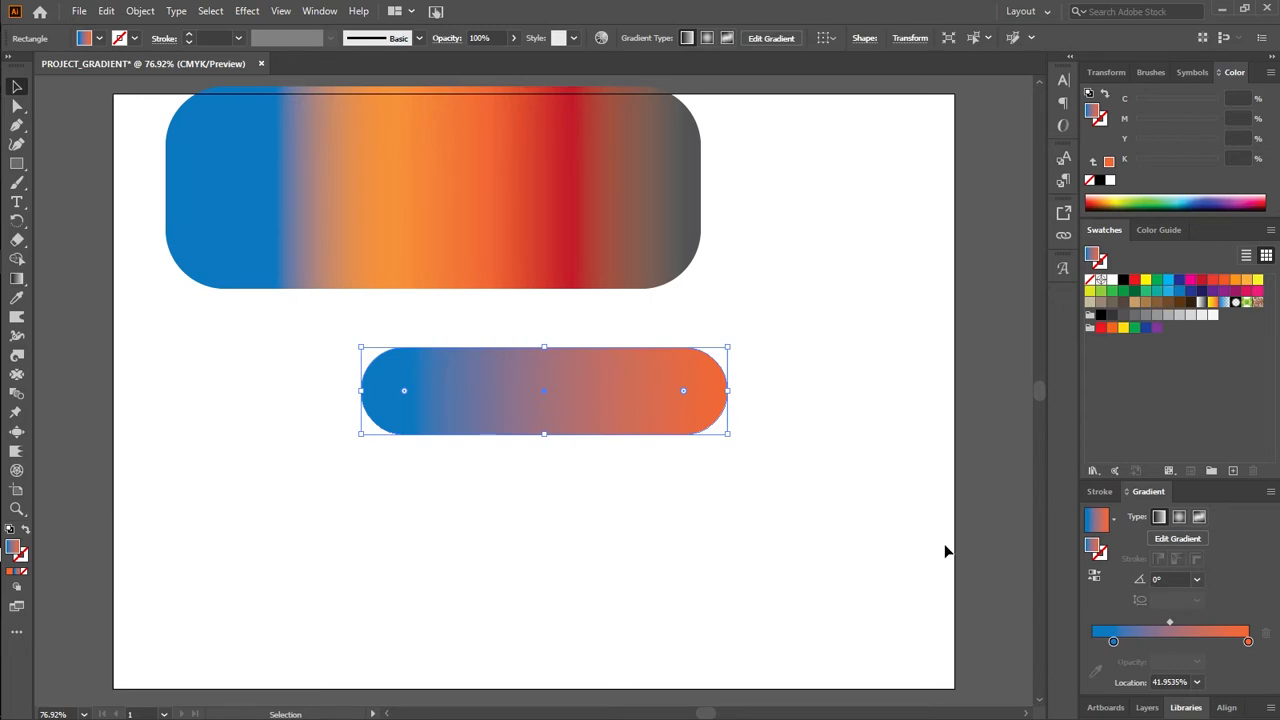
drag(1168, 621, 1170, 627)
click(778, 373)
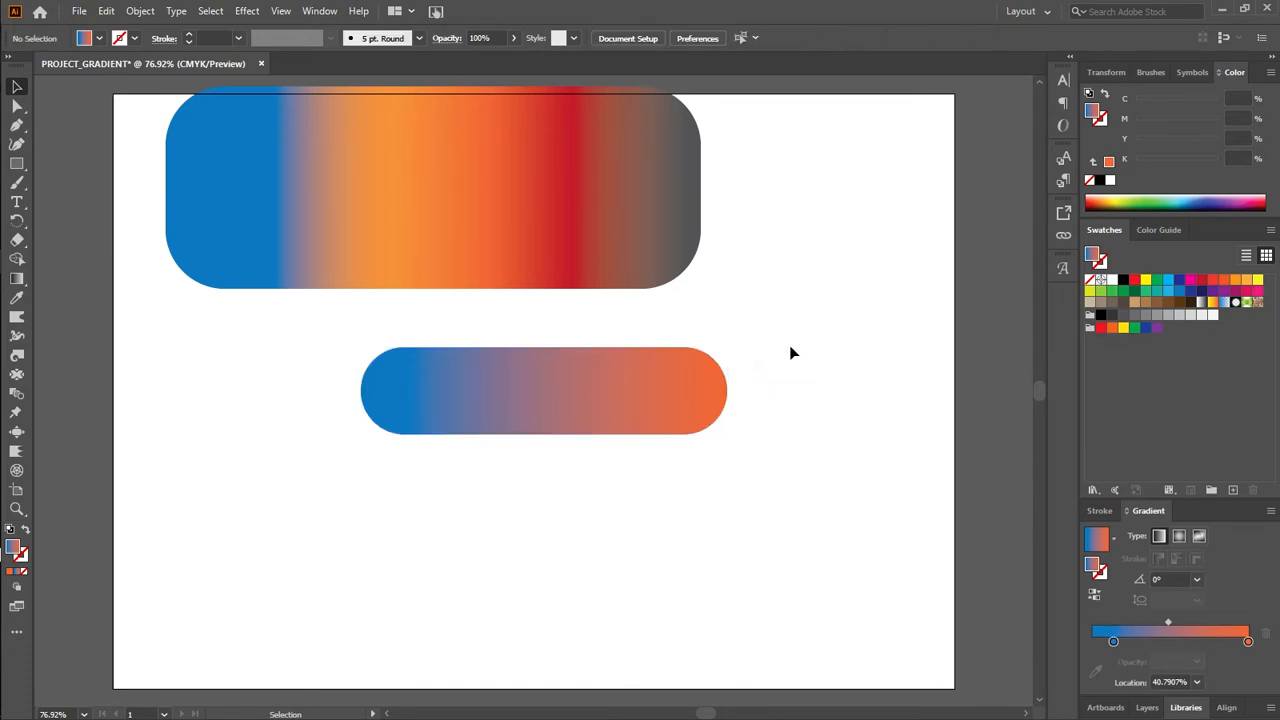
Select the lower rounded rectangle and reverse its gradient back and forth, ending on the original blue-to-orange direction
click(684, 406)
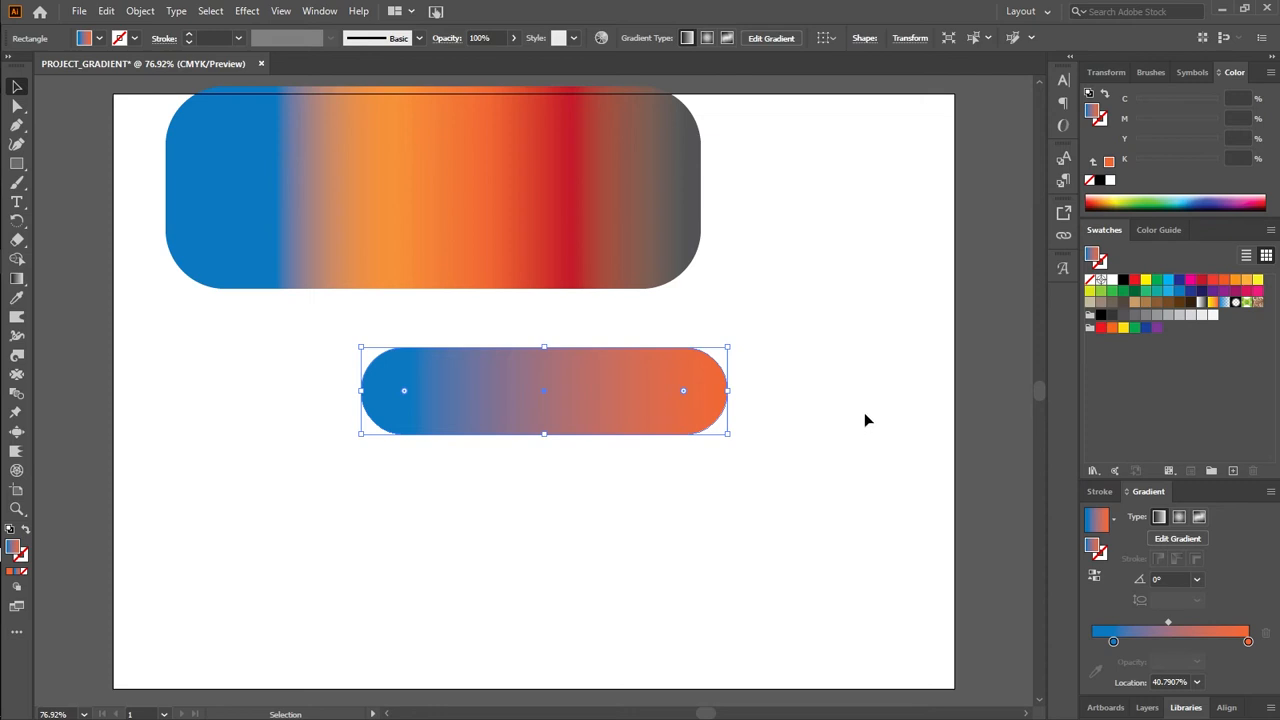
click(1095, 579)
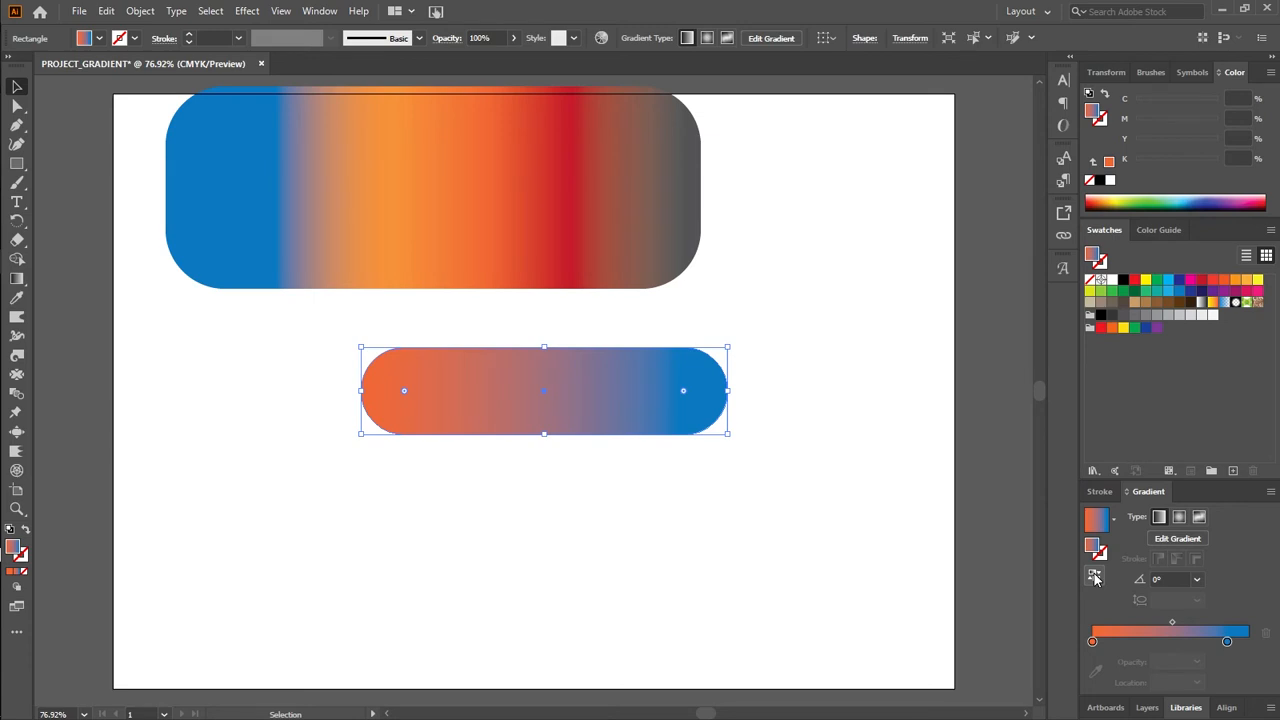
click(1094, 578)
click(1094, 578)
click(1094, 578)
click(1094, 578)
click(1094, 576)
click(1094, 576)
click(1094, 576)
click(1094, 576)
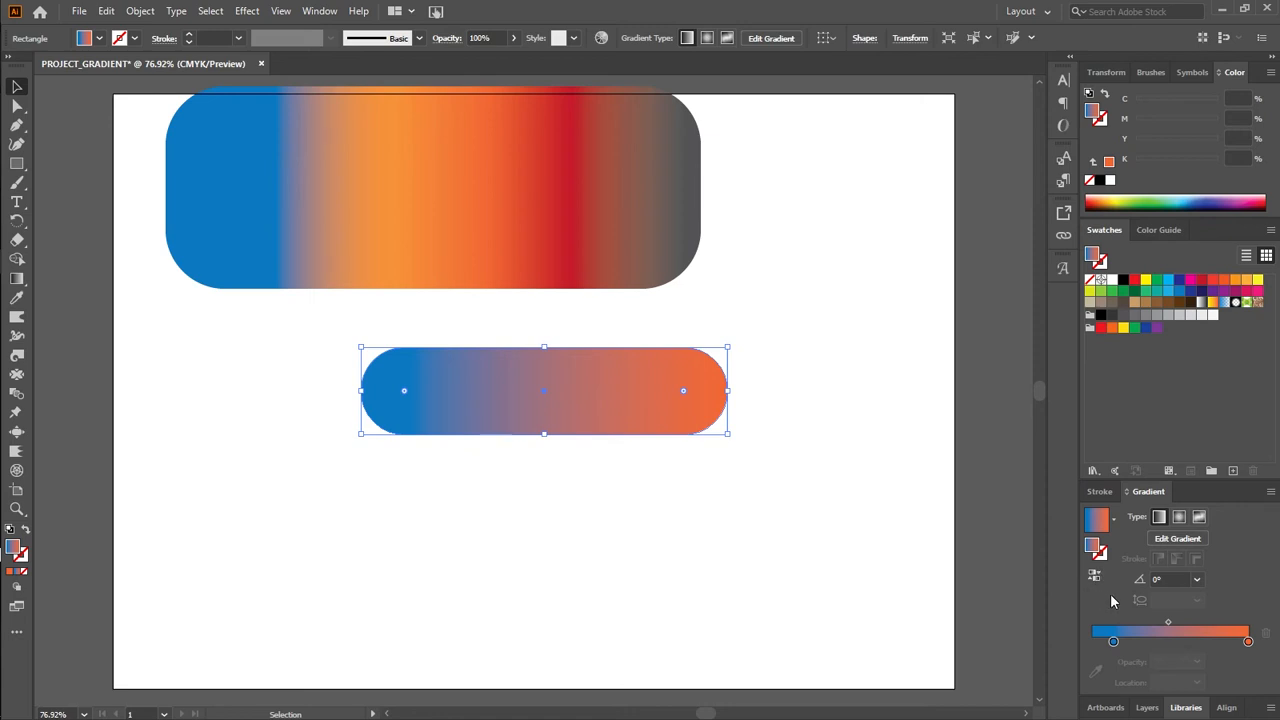
Lower the opacity of the blue gradient stop to 0% and deselect the shape
click(1196, 580)
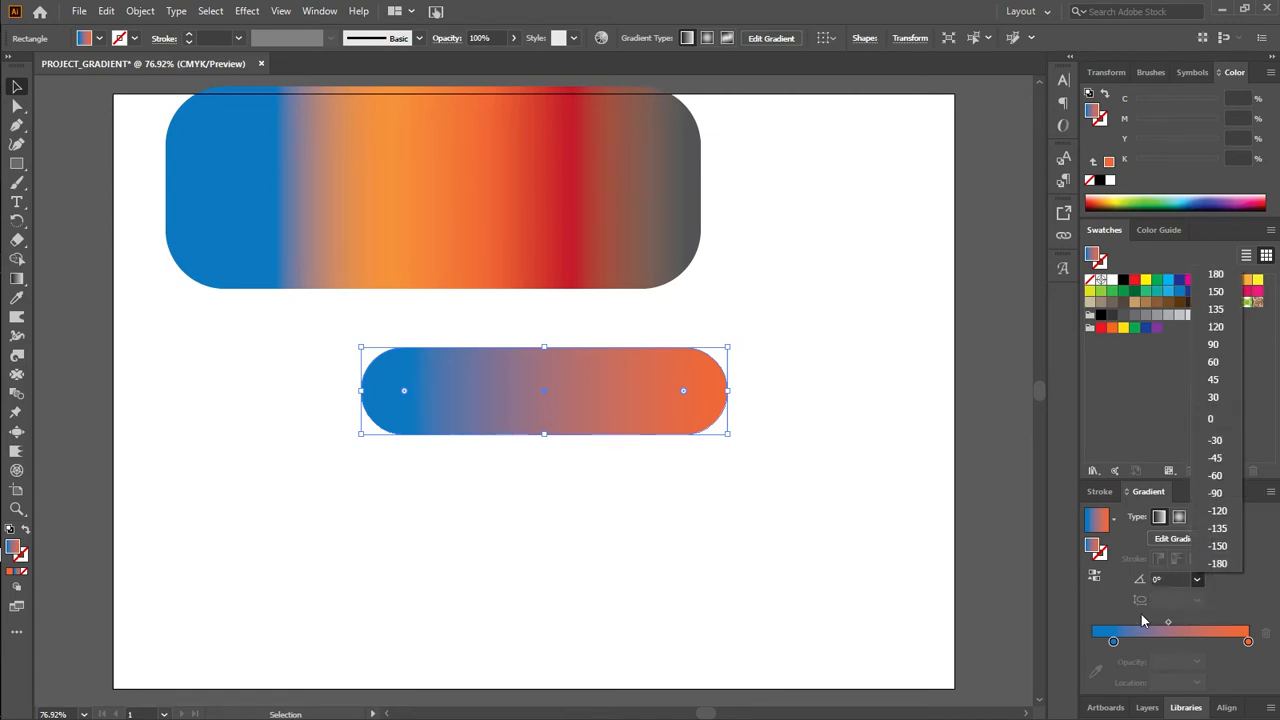
click(1117, 603)
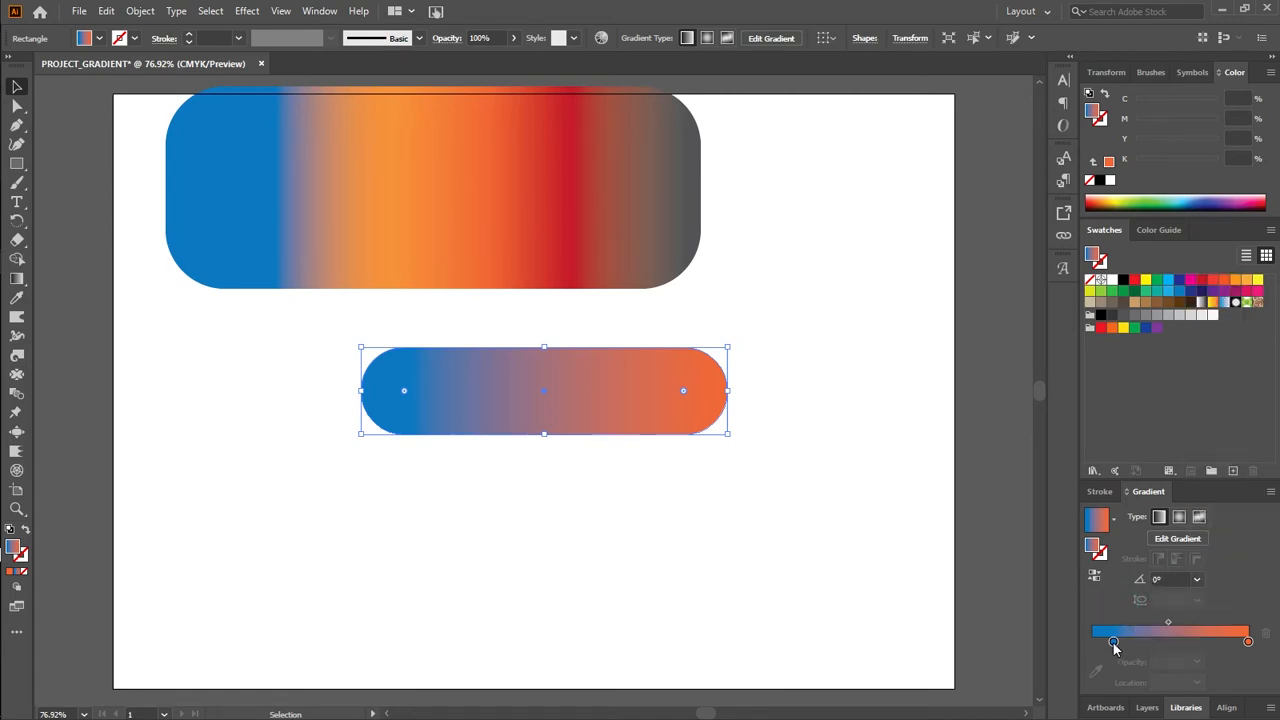
click(1113, 641)
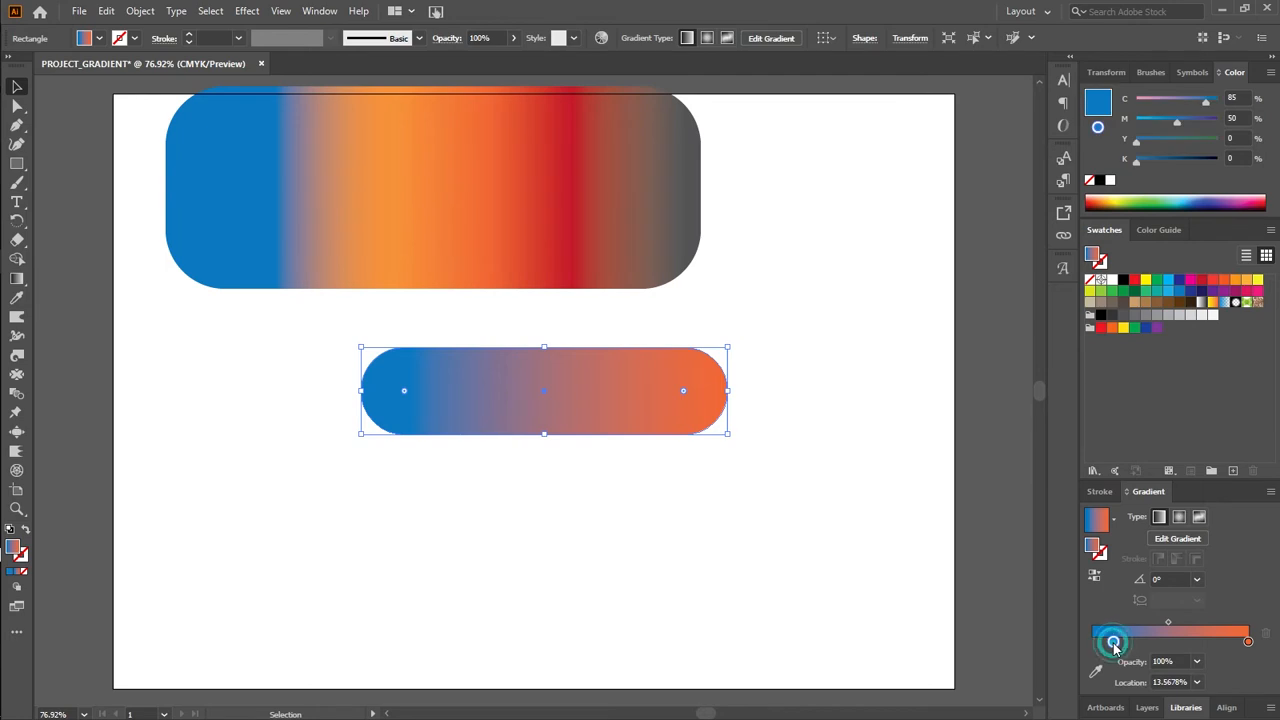
double_click(1172, 661)
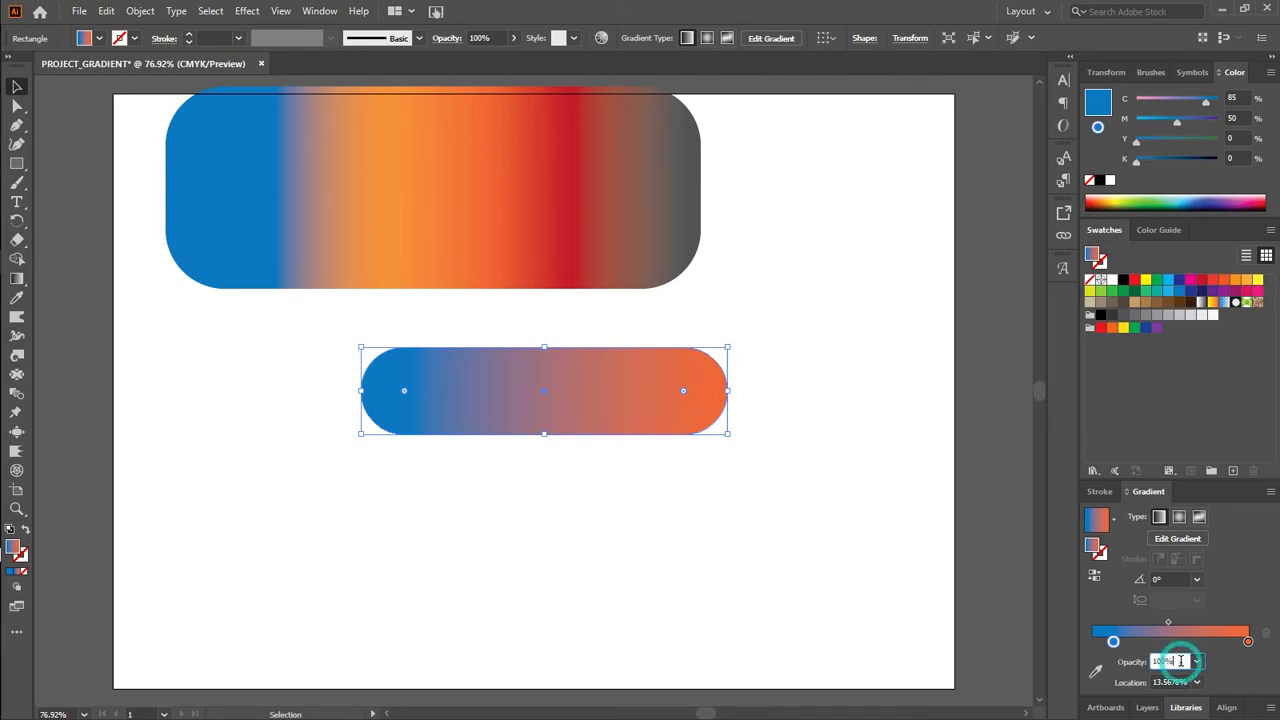
scroll(1182, 661, down, 20)
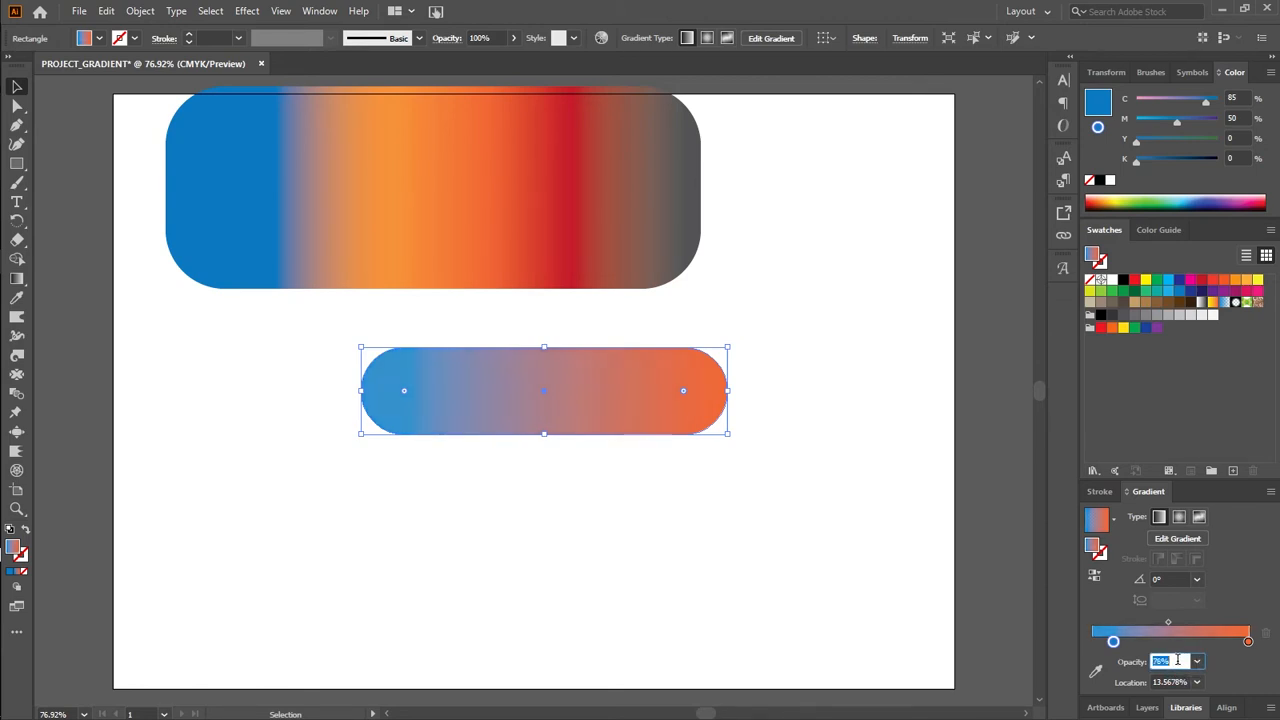
scroll(1172, 661, down, 20)
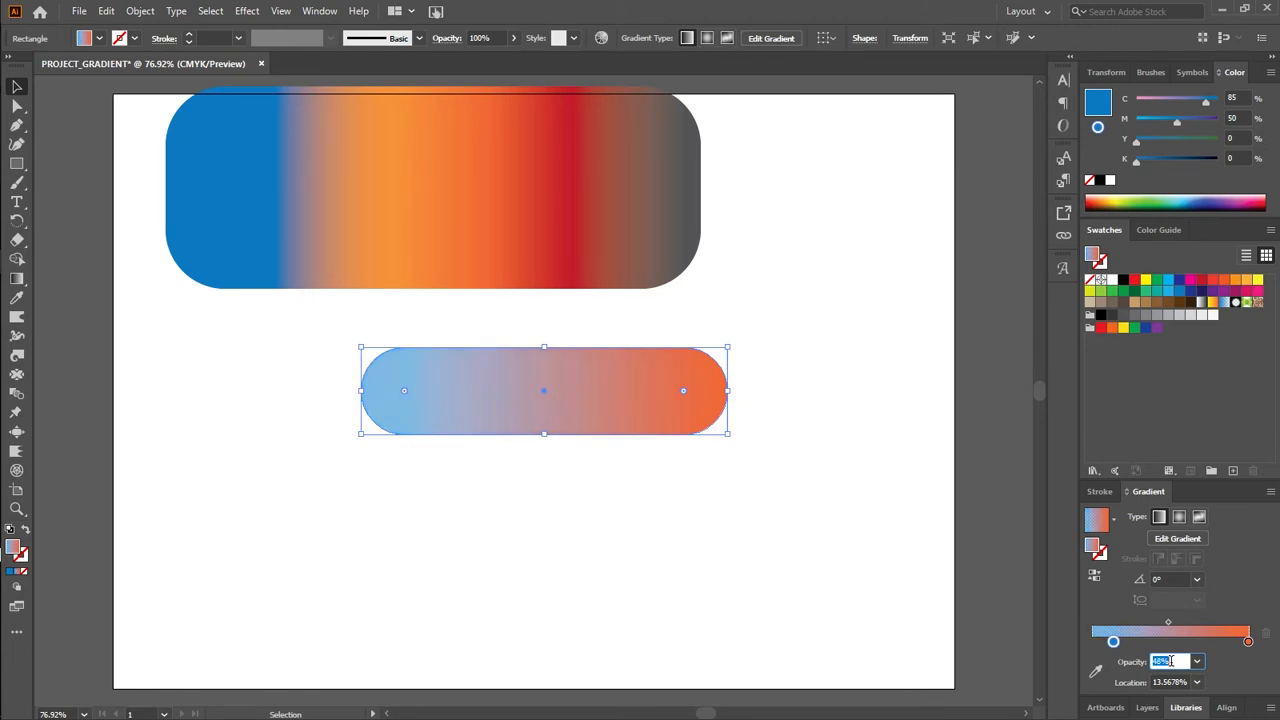
scroll(1172, 661, down, 17)
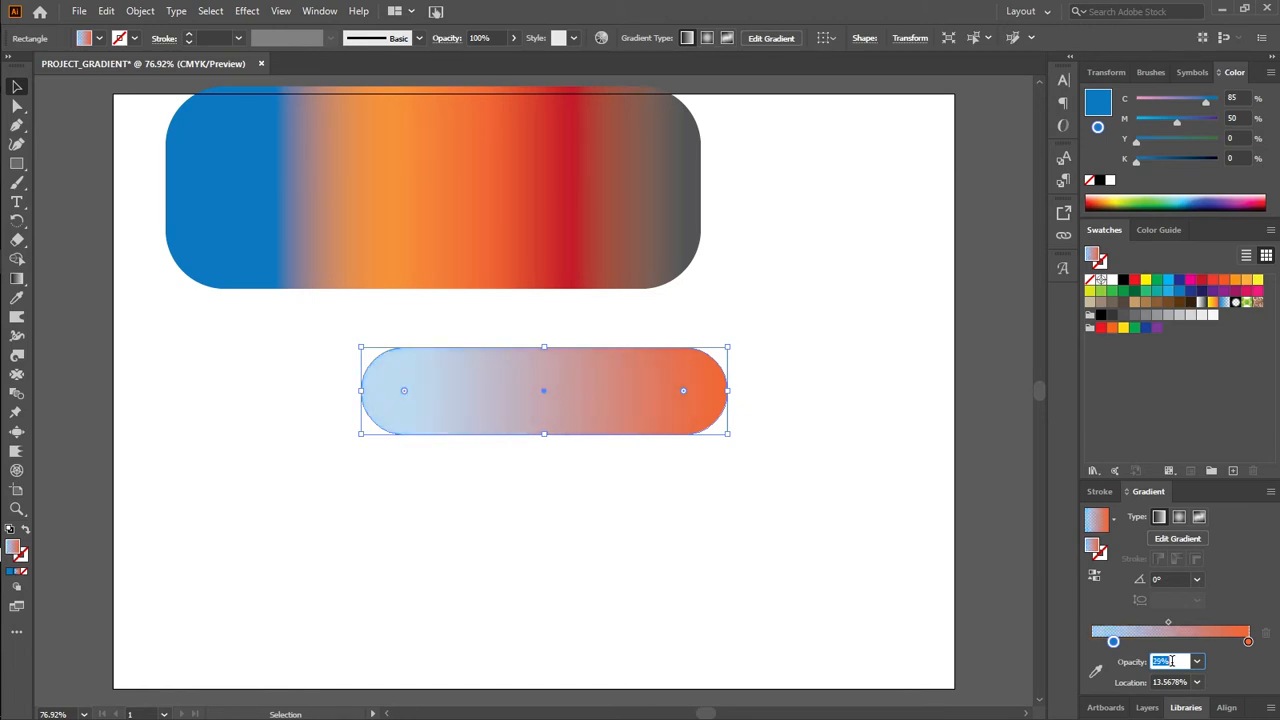
scroll(1172, 661, down, 8)
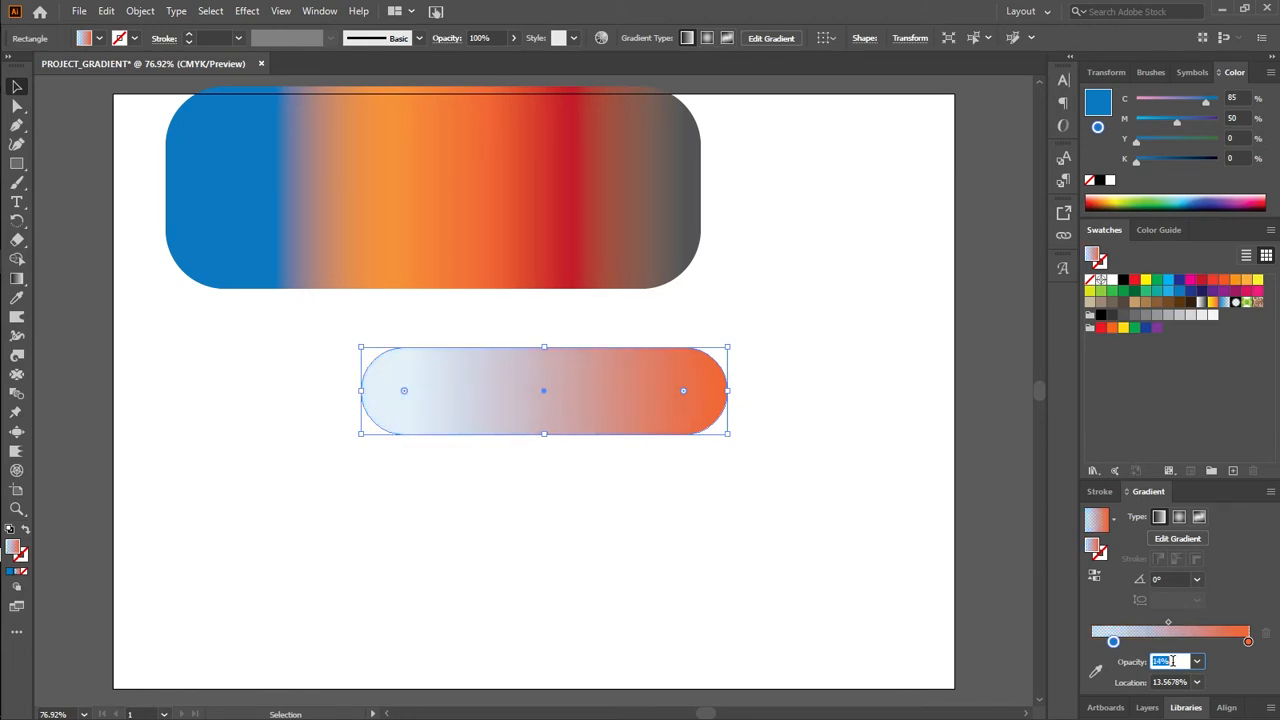
scroll(1172, 661, down, 5)
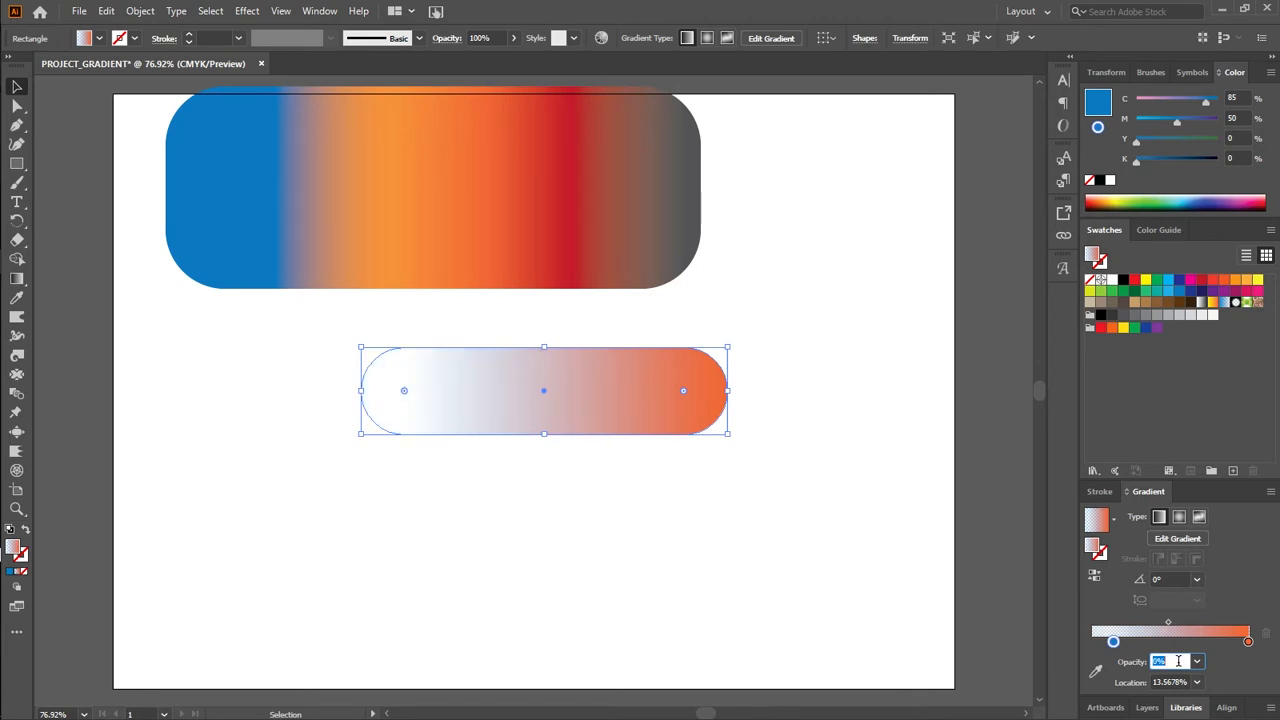
click(739, 486)
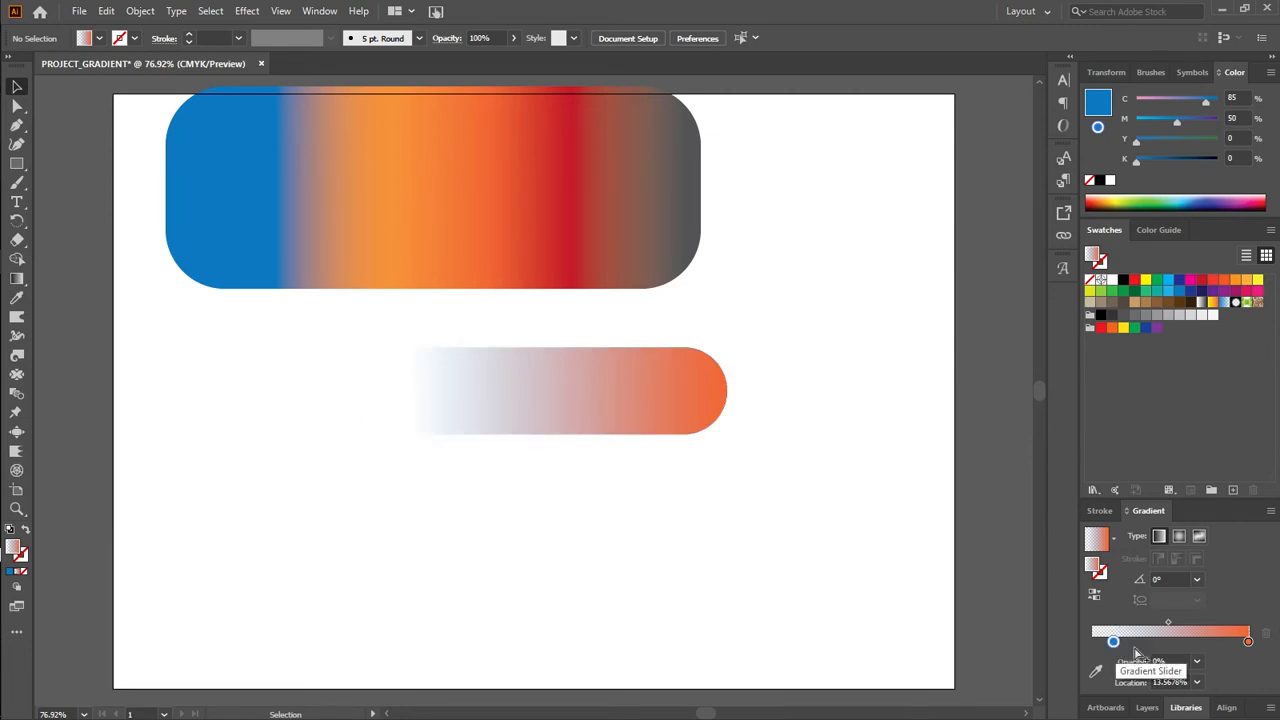
Try to raise the blue stop's opacity to about 66% with no shape selected
click(1172, 661)
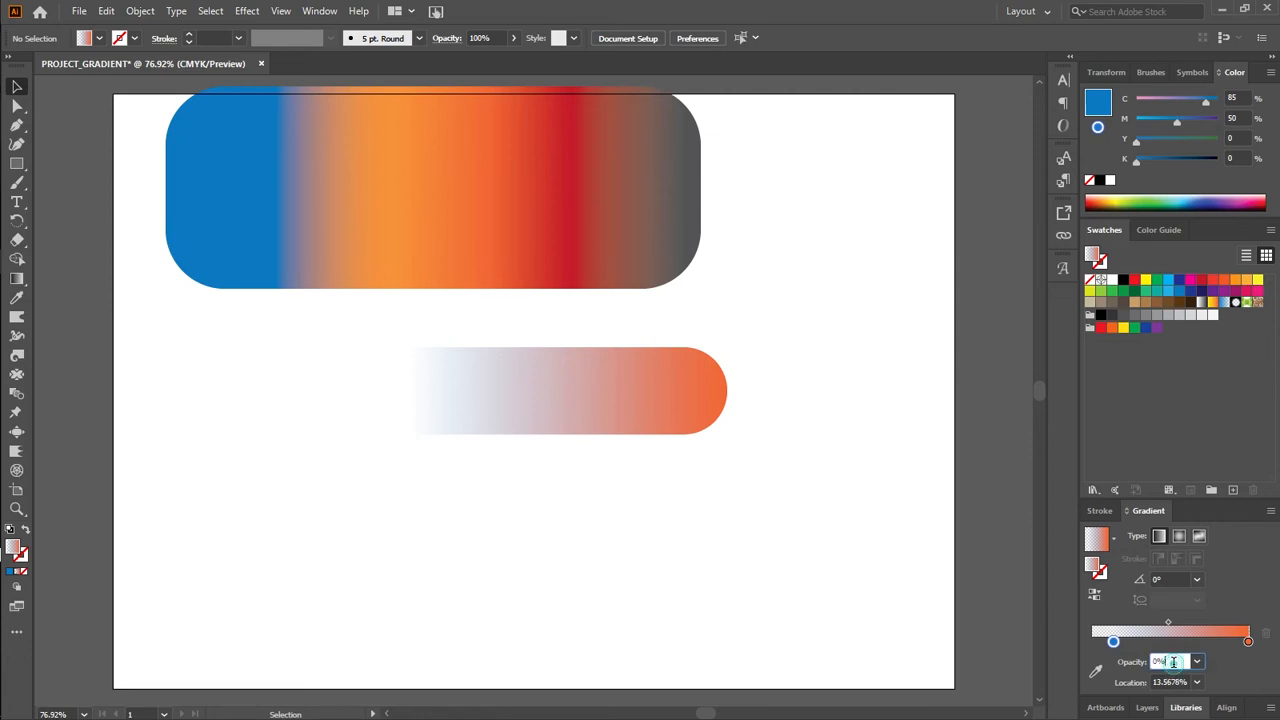
scroll(1172, 662, up, 13)
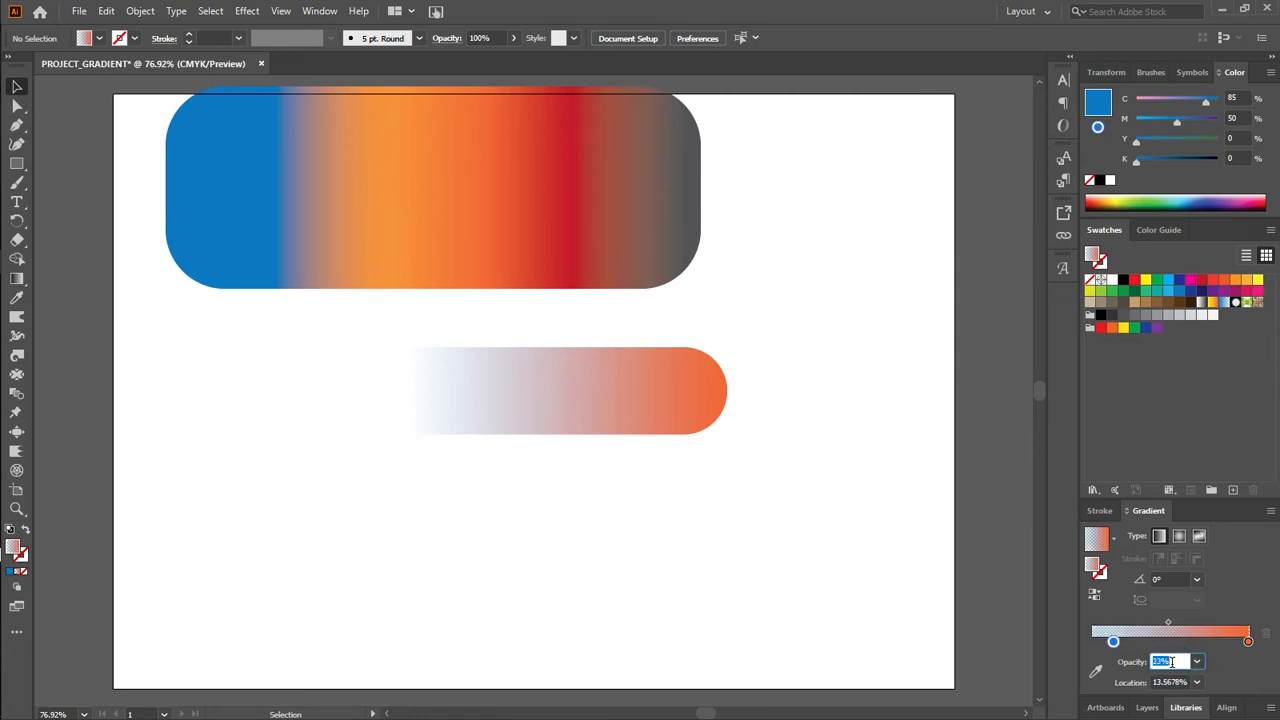
scroll(1175, 661, up, 8)
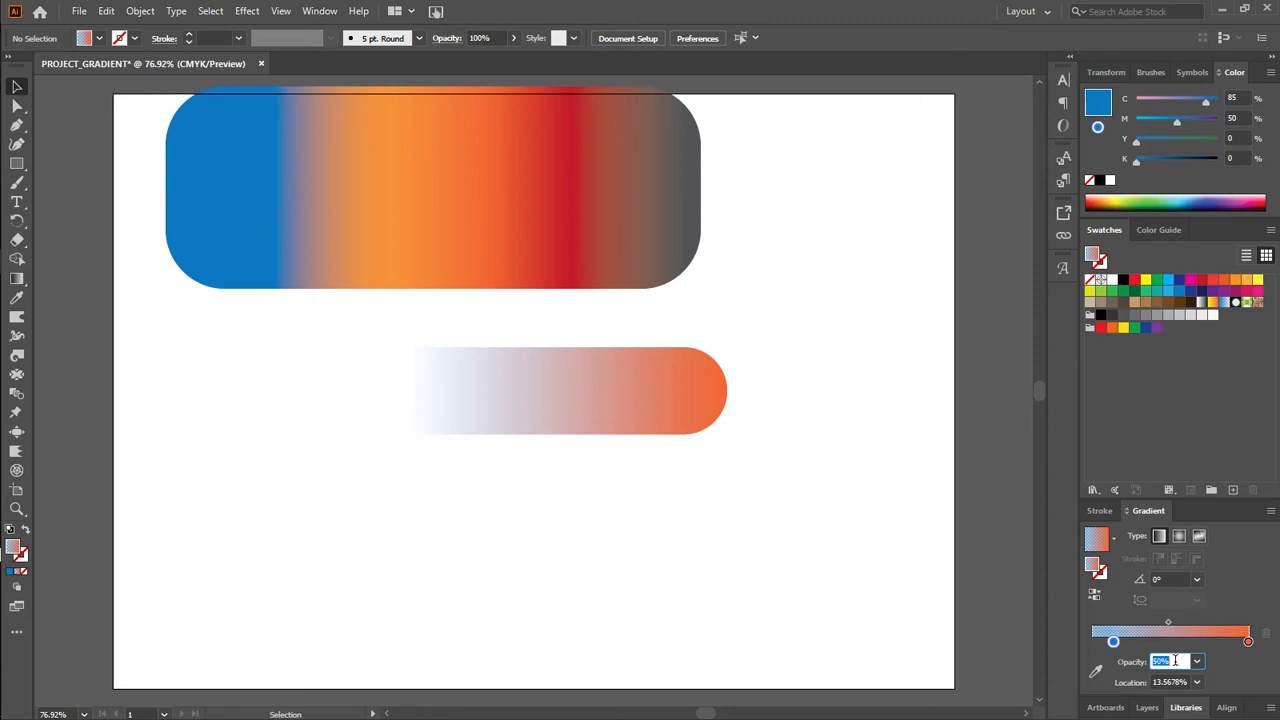
scroll(1175, 661, up, 10)
Select the lower rounded rectangle and set its blue gradient stop's opacity to 50%
click(494, 428)
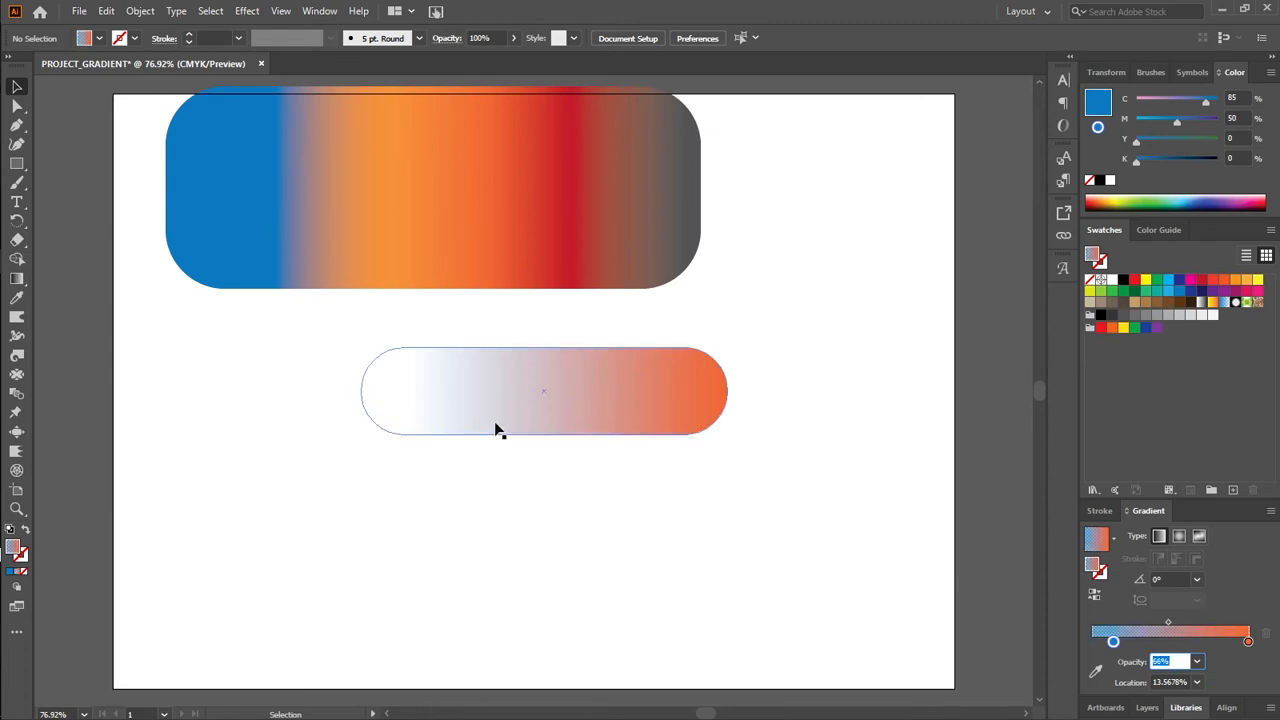
click(1172, 661)
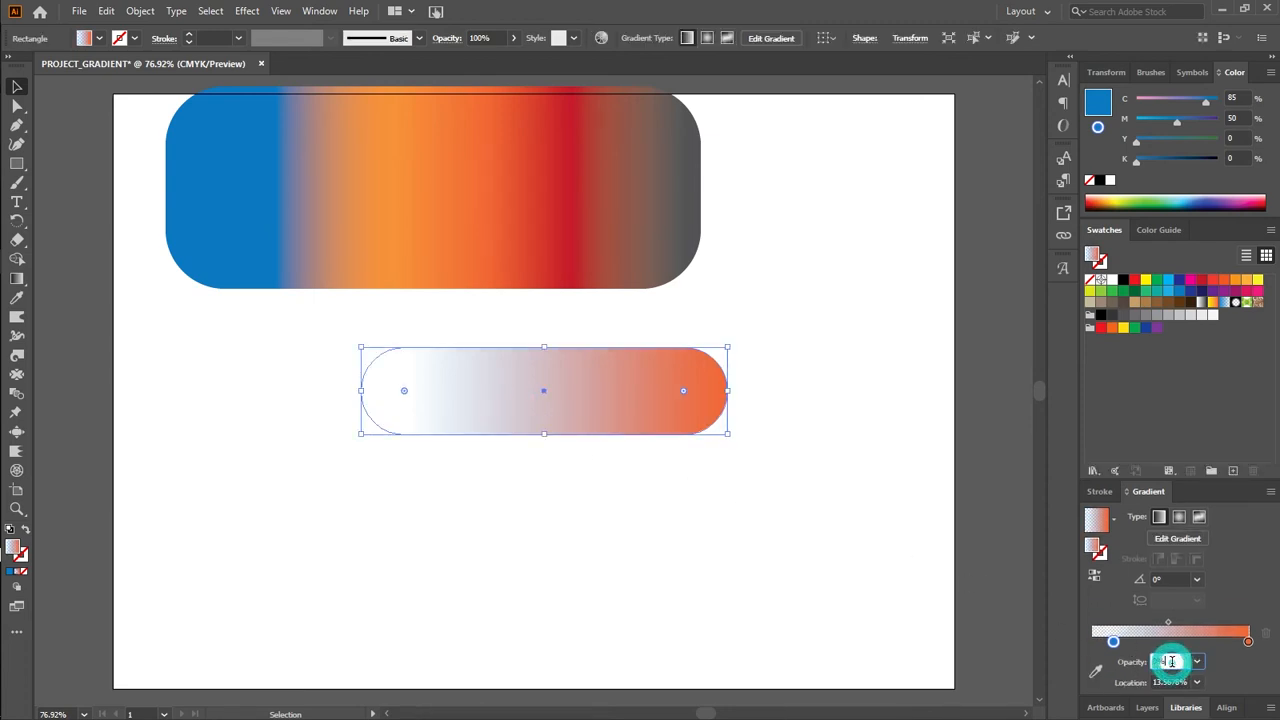
scroll(1172, 661, up, 9)
scroll(1172, 661, up, 20)
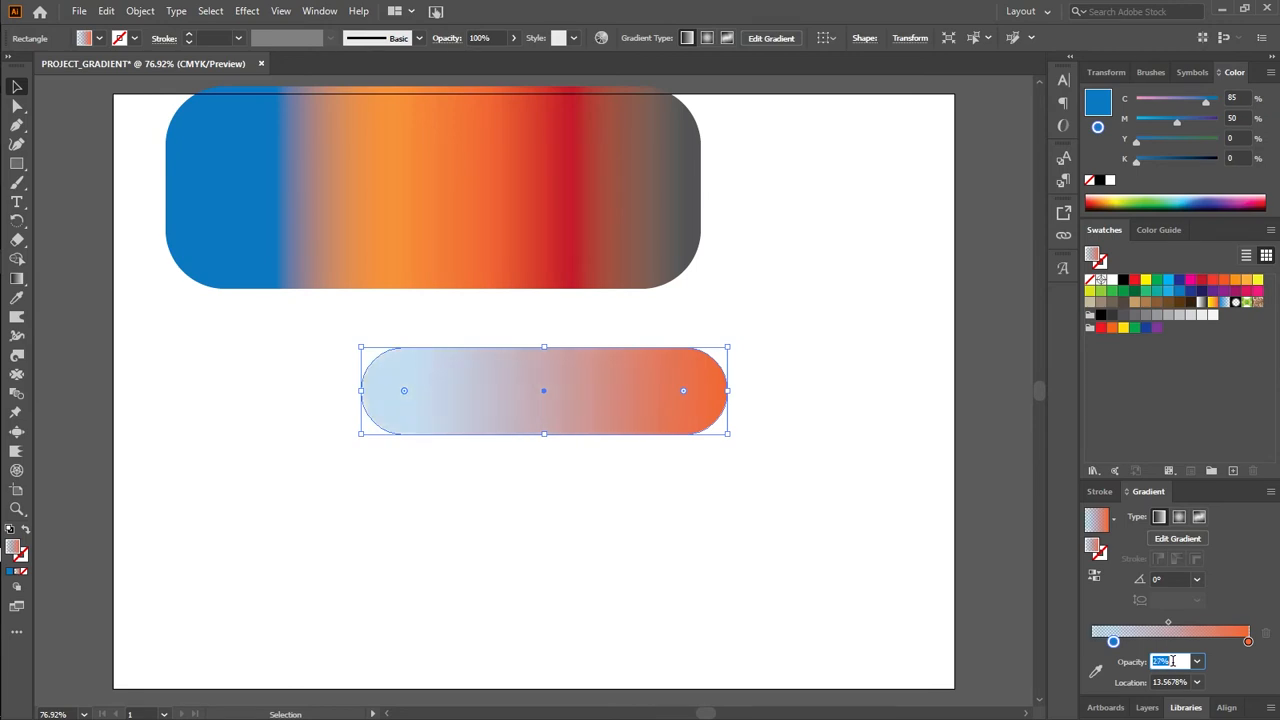
scroll(1172, 661, up, 9)
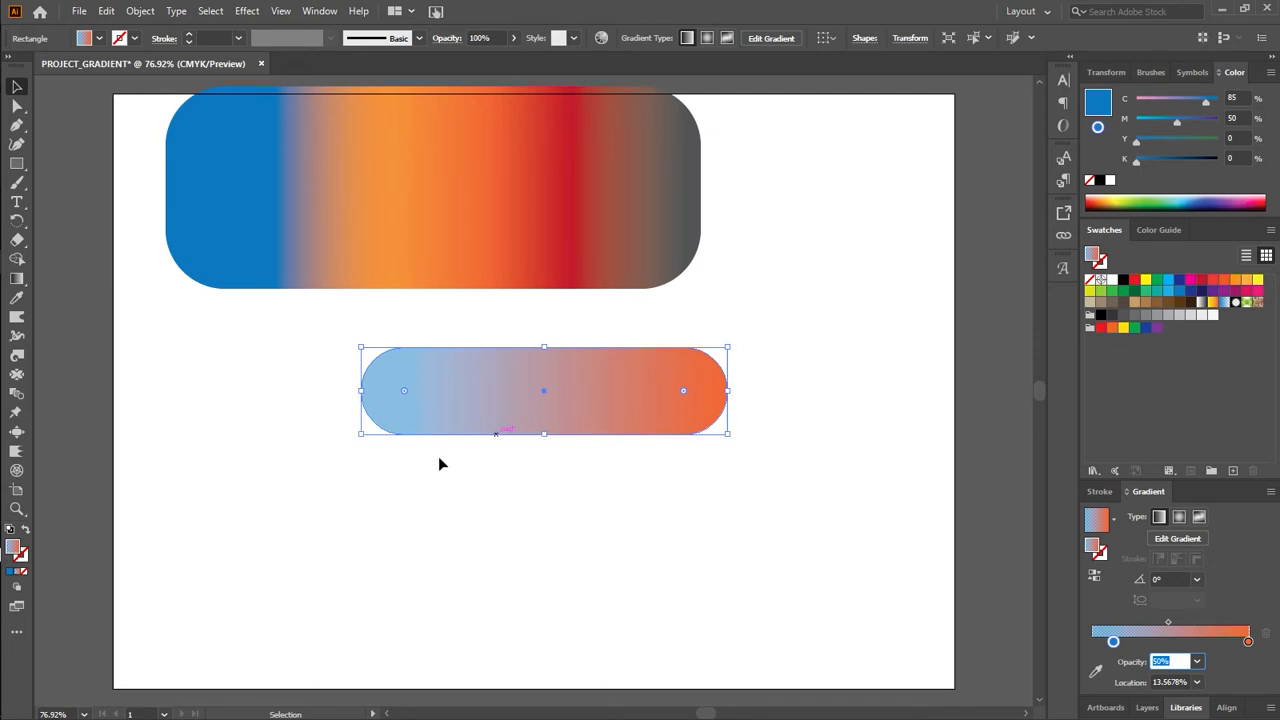
Set the lower rounded rectangle's gradient angle to the 30° preset
click(1180, 662)
click(1168, 579)
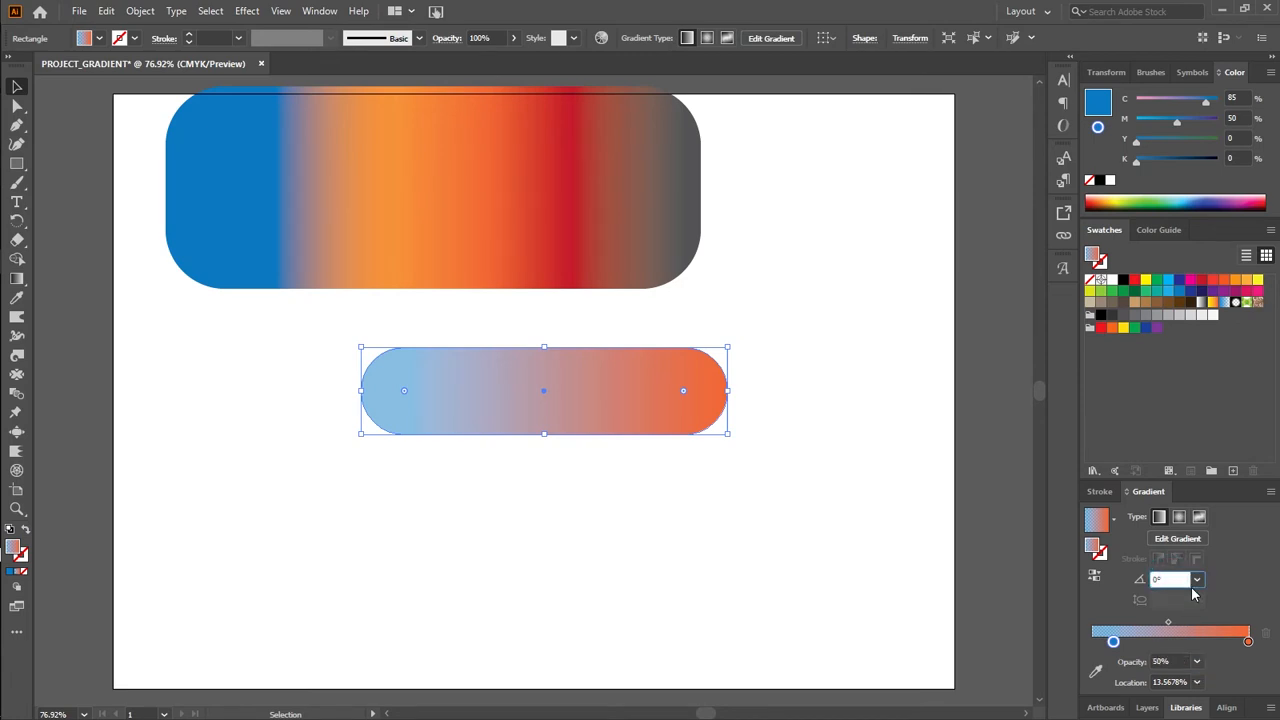
click(1196, 580)
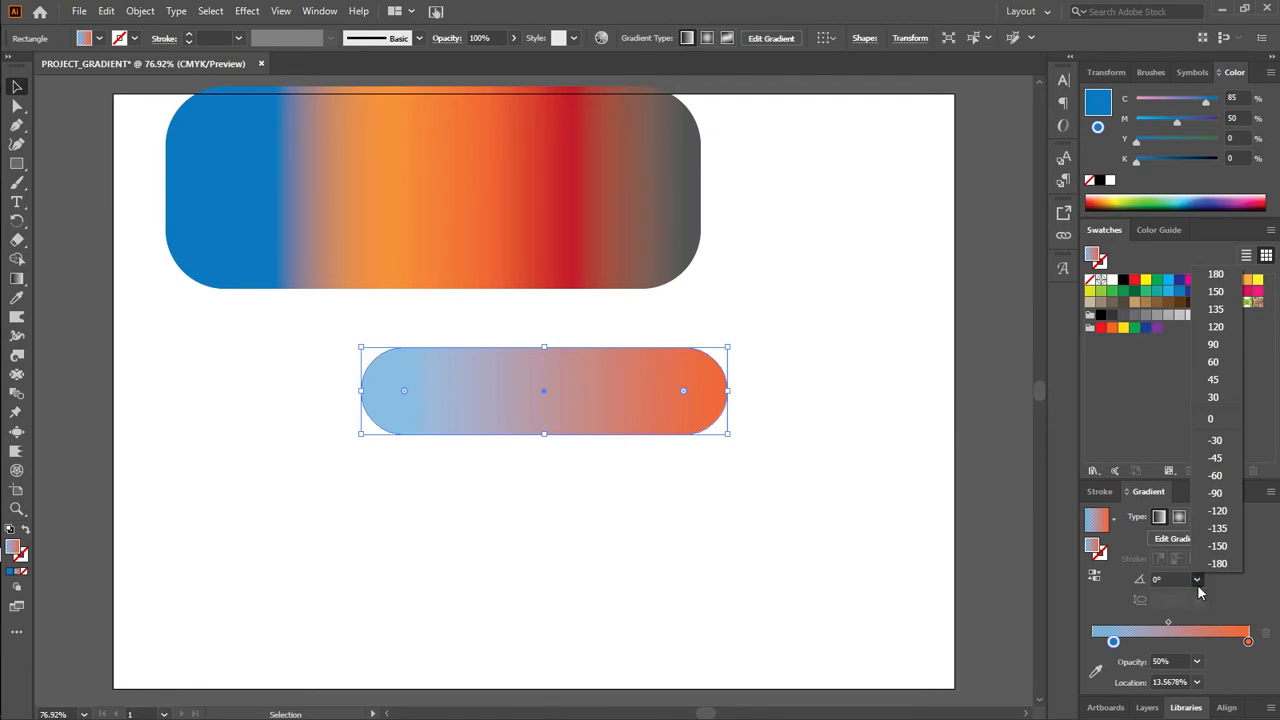
click(1214, 398)
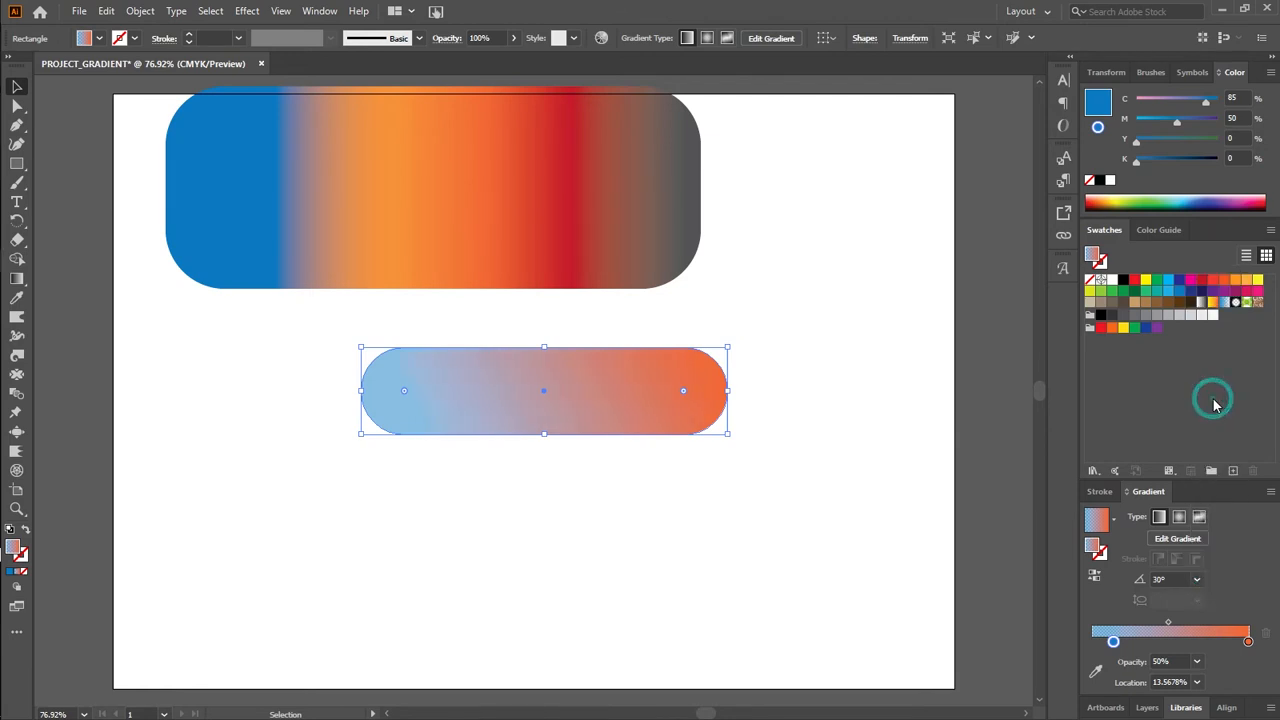
Set the lower rounded rectangle's gradient angle to 90° so the colours run vertically
click(1179, 581)
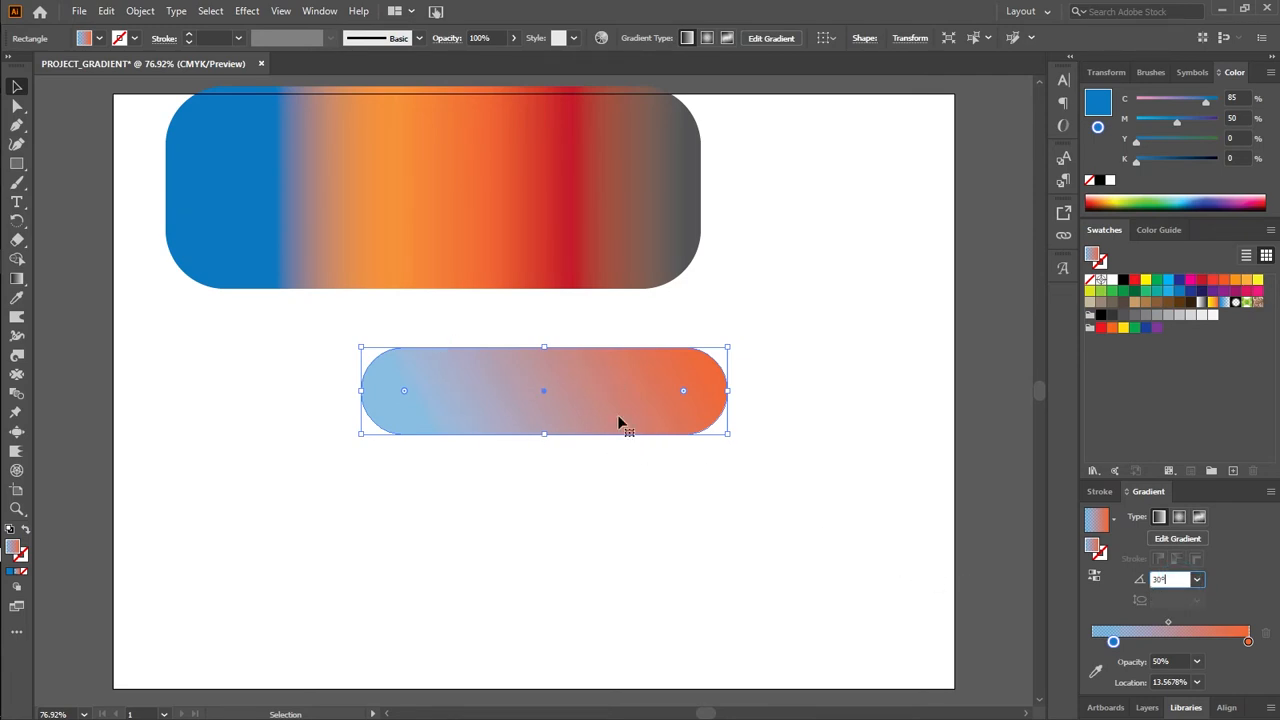
click(1169, 580)
double_click(1169, 580)
key(BackSpace)
text(90)
key(Return)
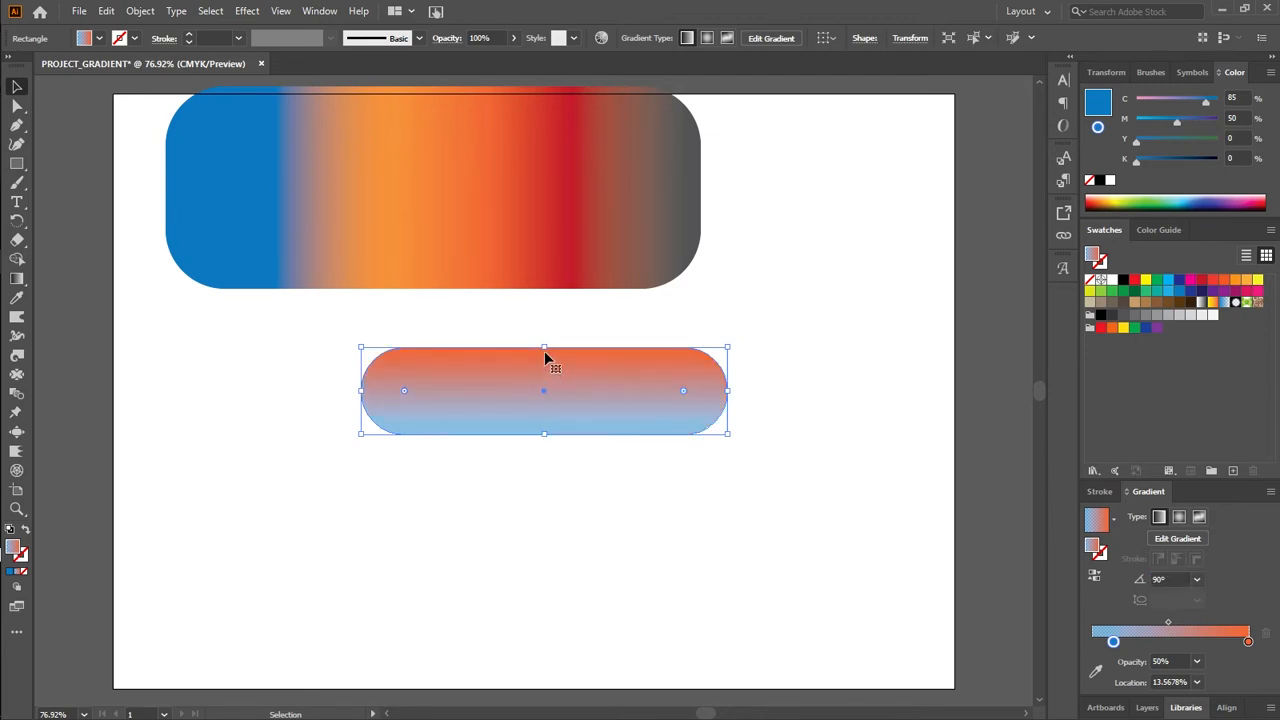
Stretch the lower rounded rectangle slightly taller from its upper edge, move it down a little and deselect it
drag(545, 347, 543, 328)
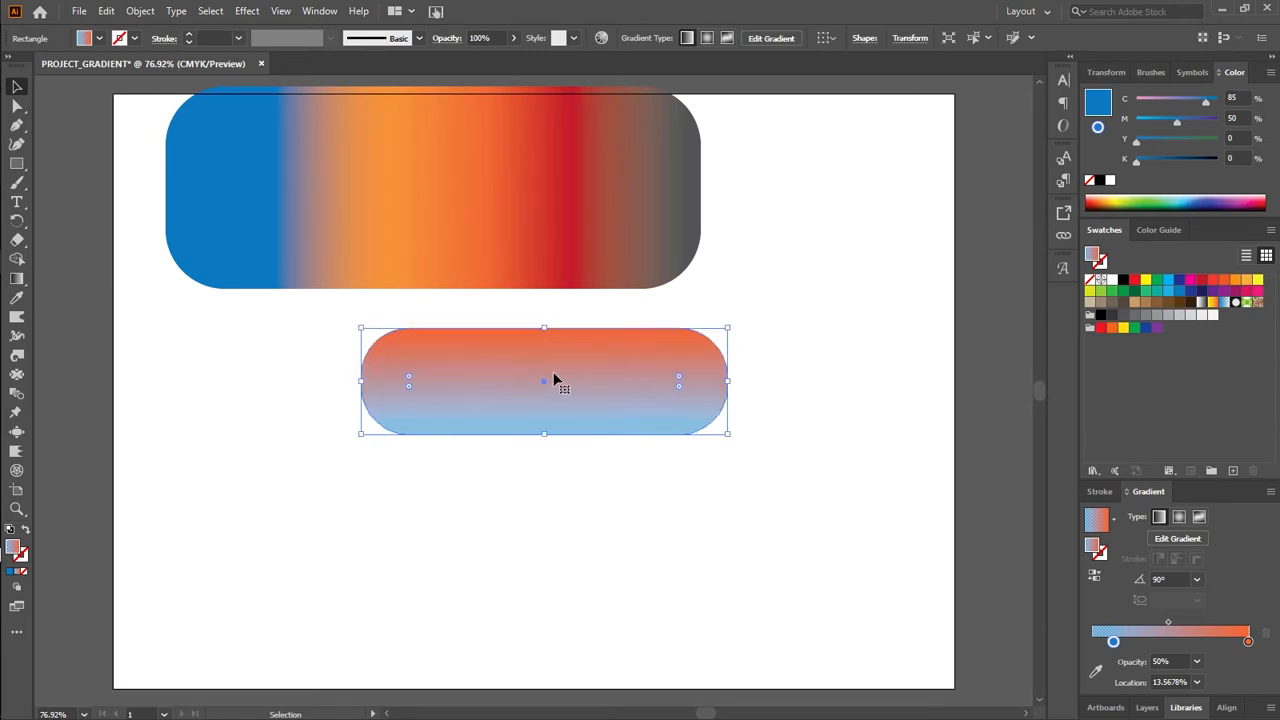
click(543, 379)
drag(543, 379, 545, 389)
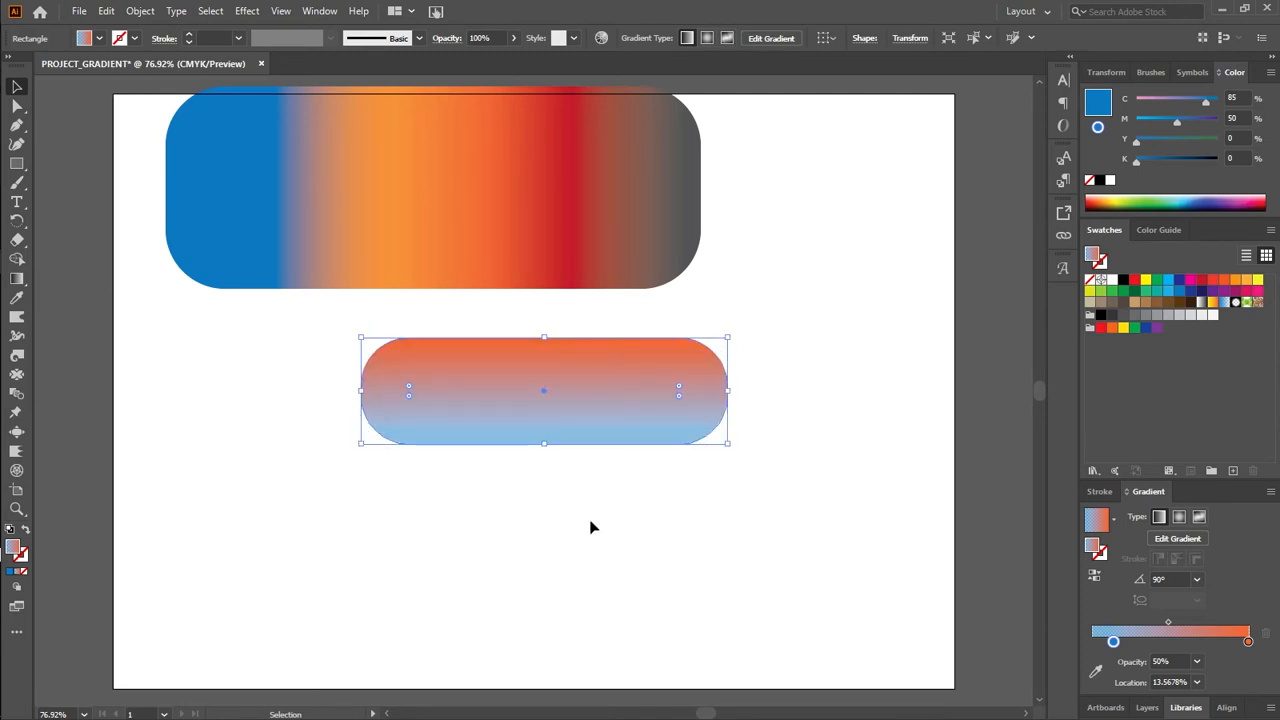
click(590, 527)
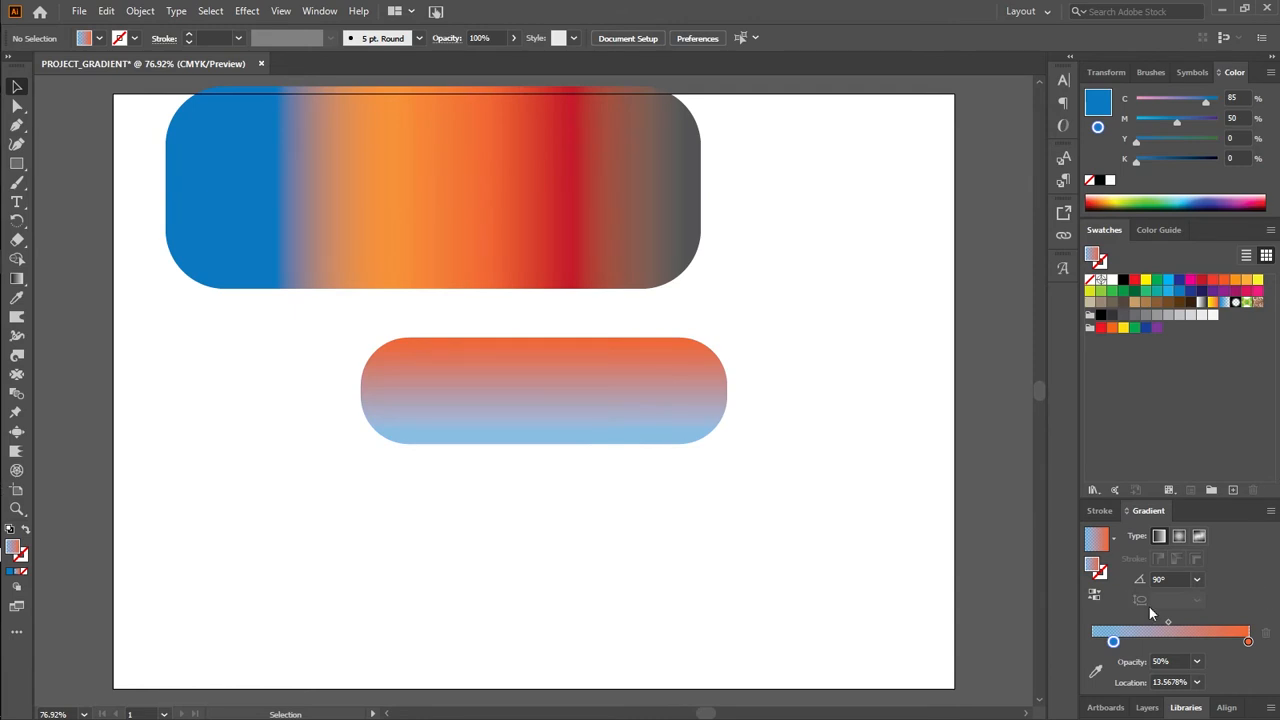
With nothing selected, set the gradient angle to 180°
click(1166, 580)
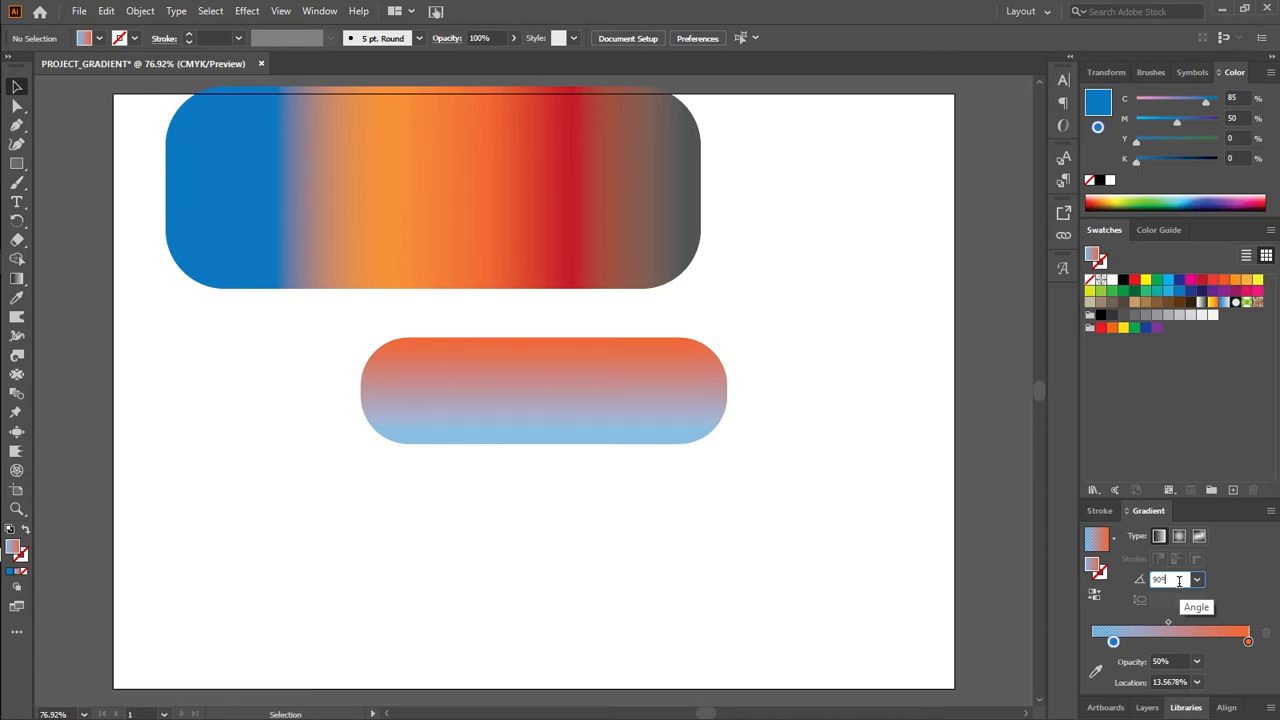
drag(1179, 581, 1133, 592)
text(180)
key(Return)
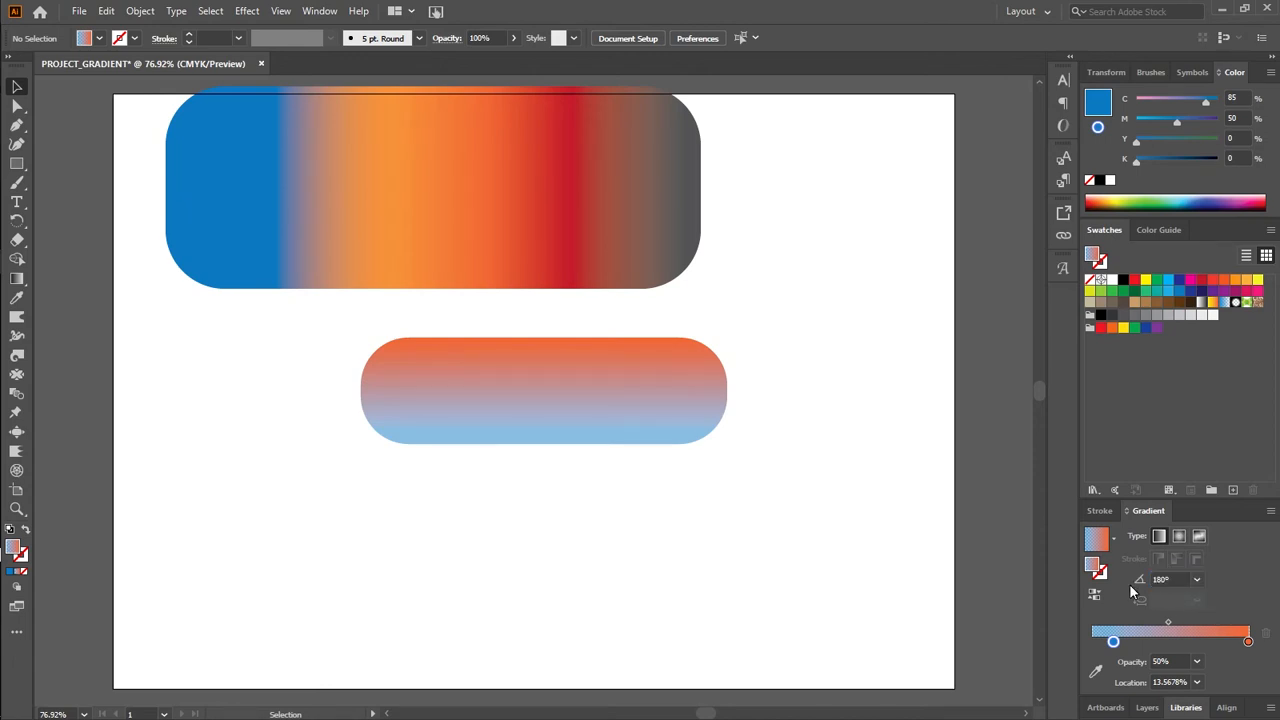
Set the lower rounded rectangle's gradient angle to 180° and deselect it
click(495, 432)
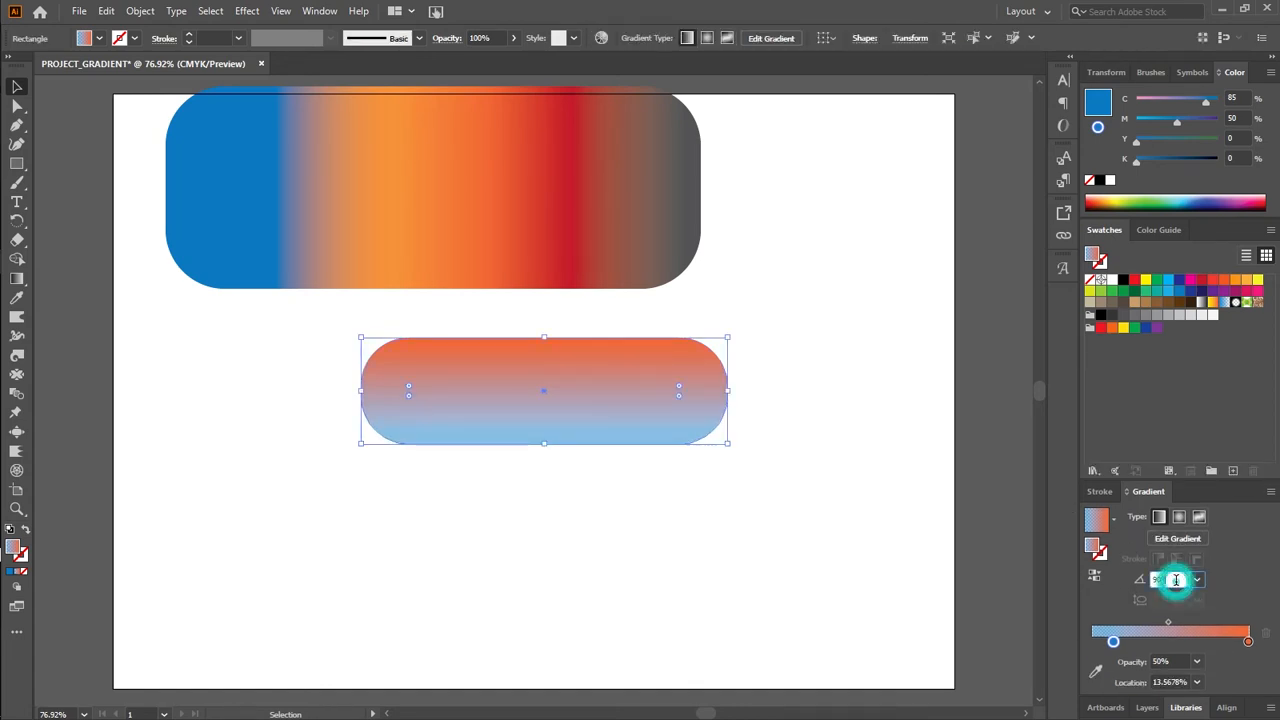
key(BackSpace)
text(1)
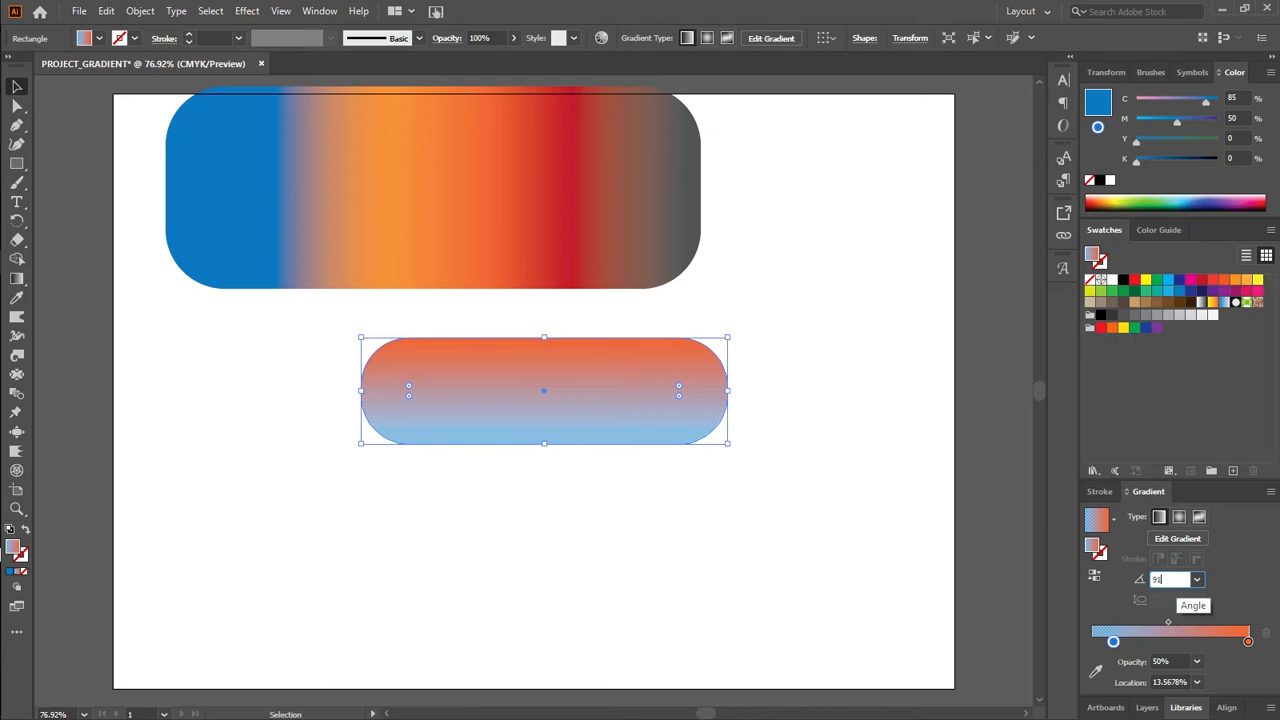
text(8)
key(BackSpace)
key(BackSpace)
key(BackSpace)
text(180)
key(Return)
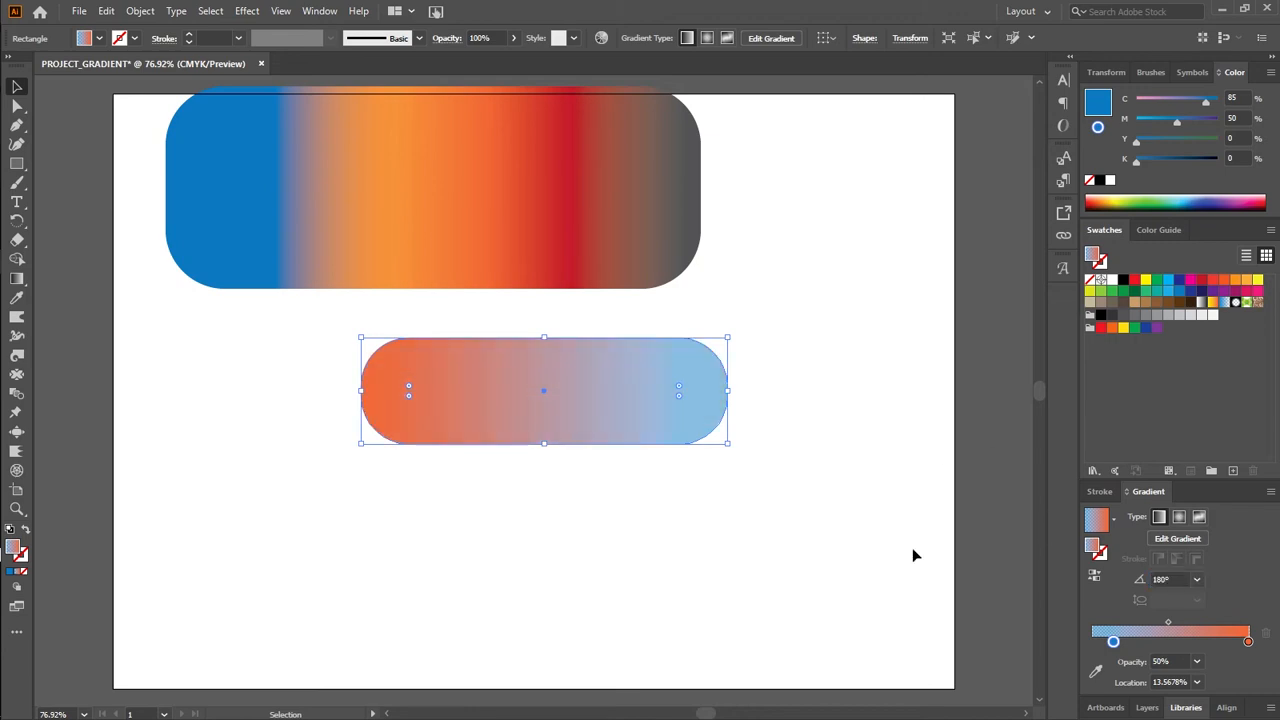
click(581, 575)
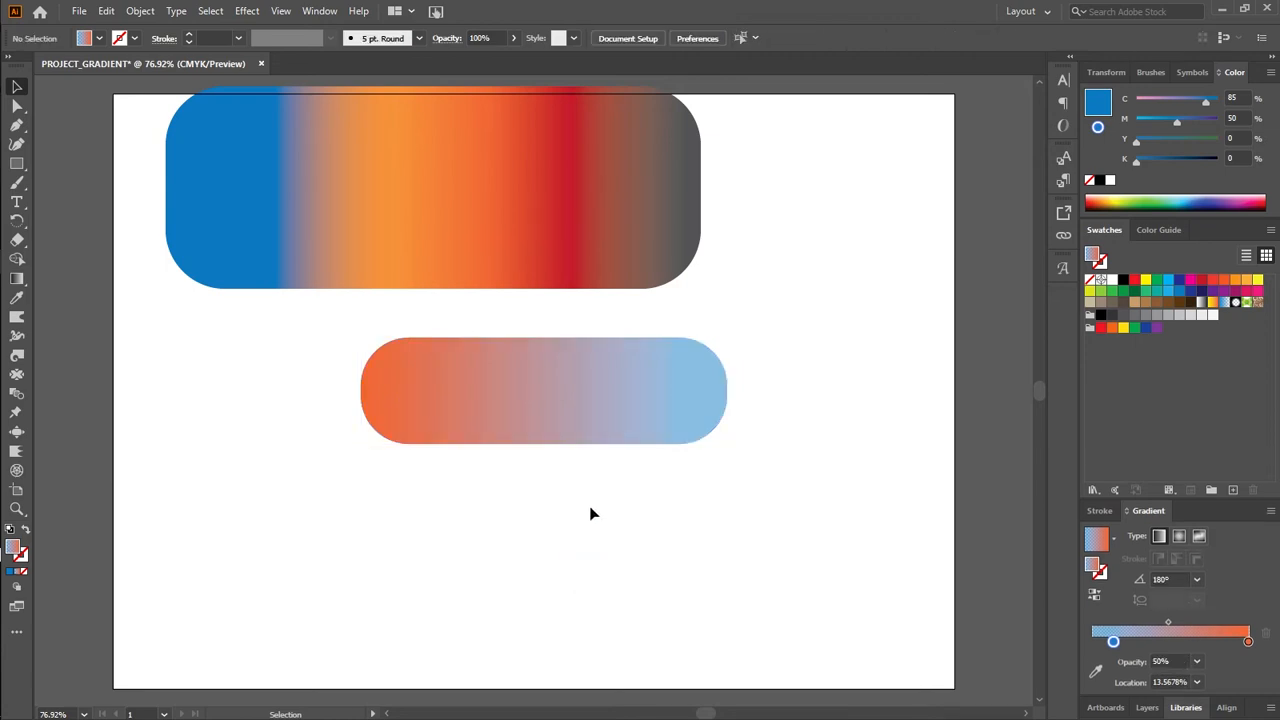
Try to set the lower rounded rectangle's gradient angle to 360°
click(581, 440)
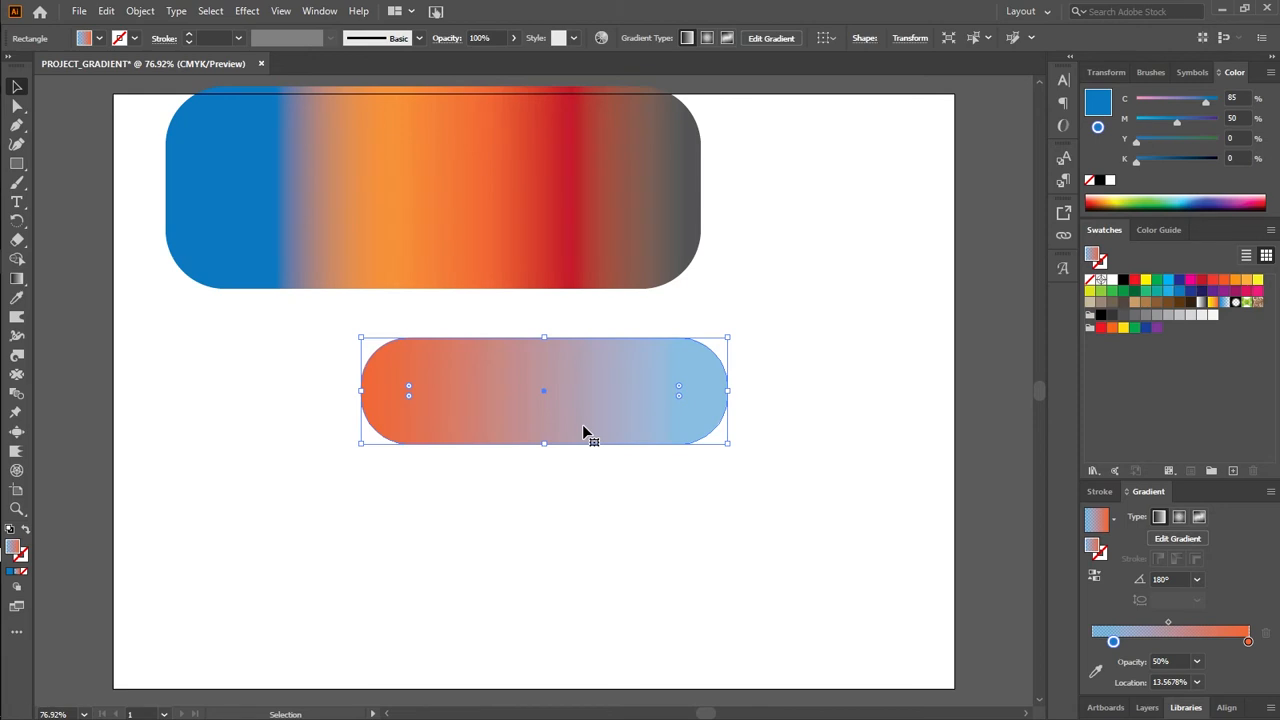
click(1172, 580)
text(369)
key(BackSpace)
text(0)
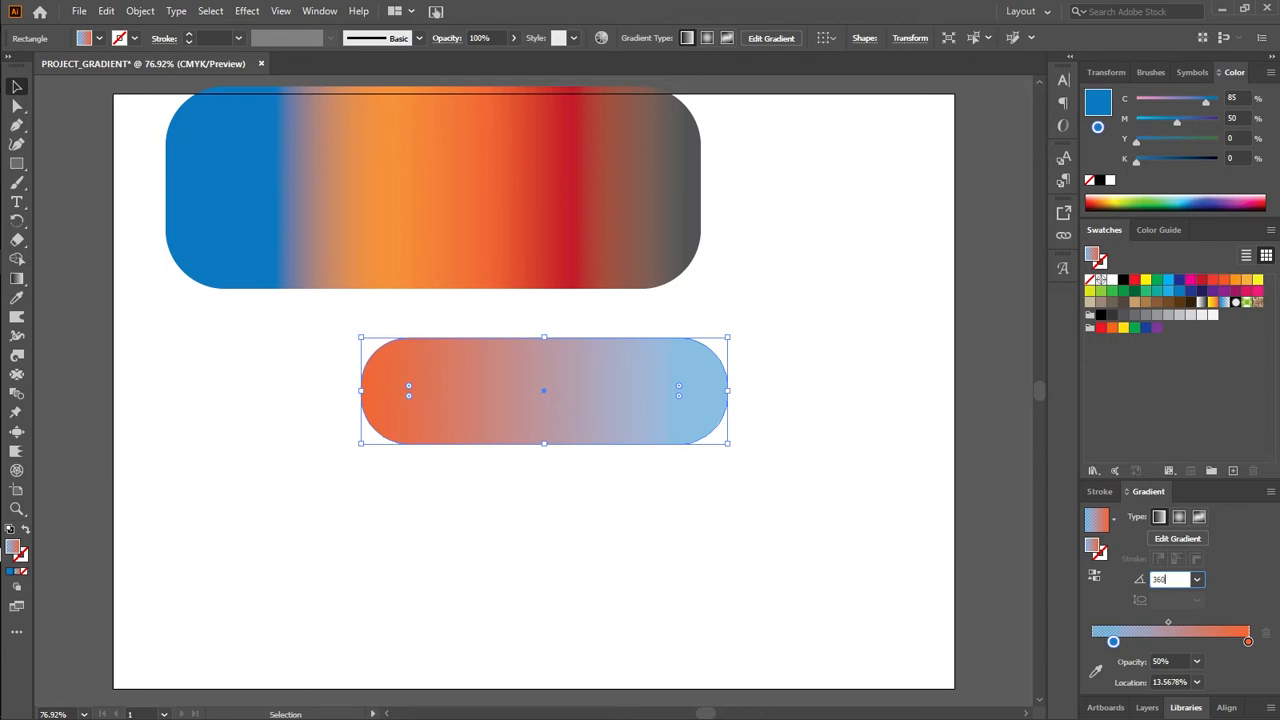
key(Return)
Change the lower rounded rectangle's gradient to radial, recolour its inner stop yellow from the swatches and deselect the shape
click(1112, 520)
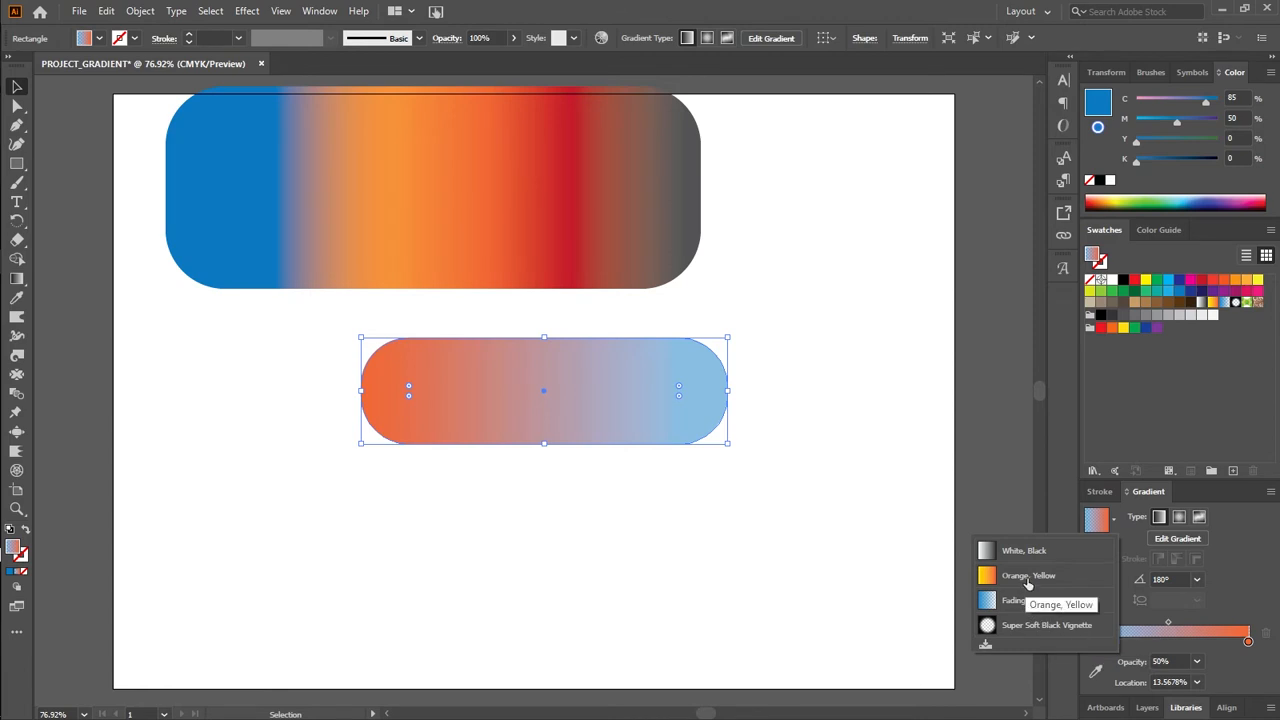
click(1181, 517)
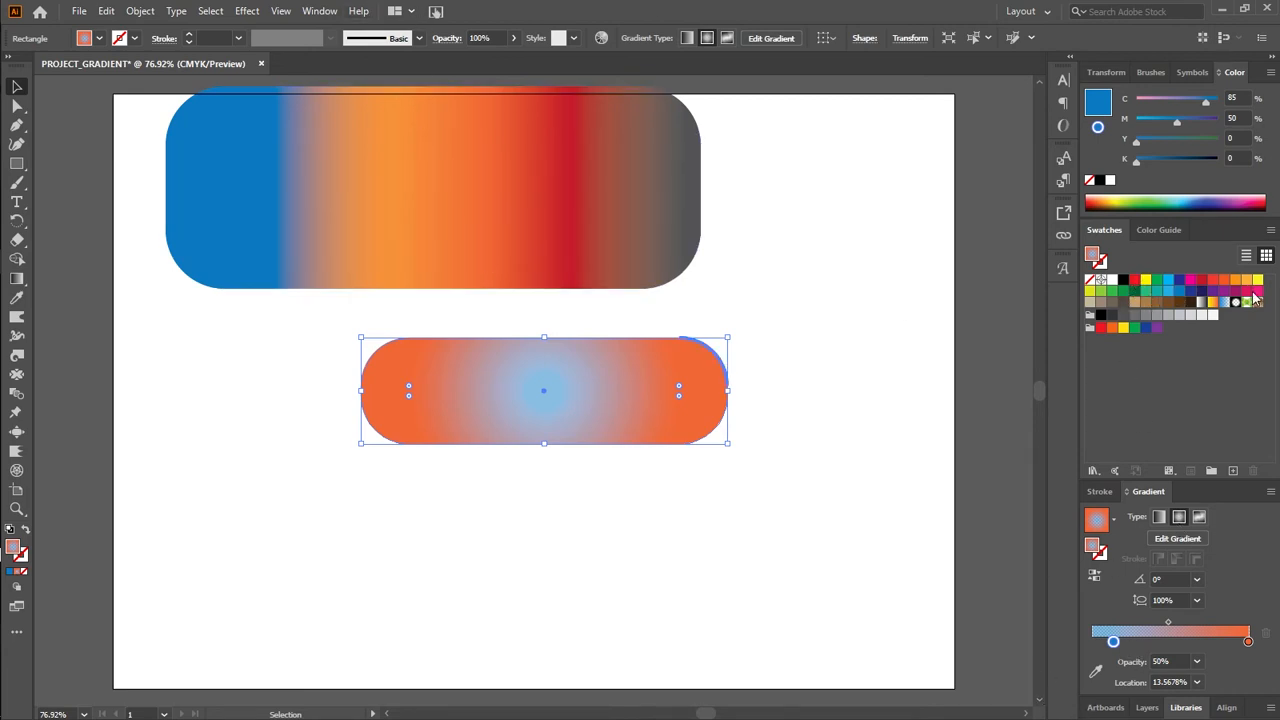
drag(1257, 281, 1115, 646)
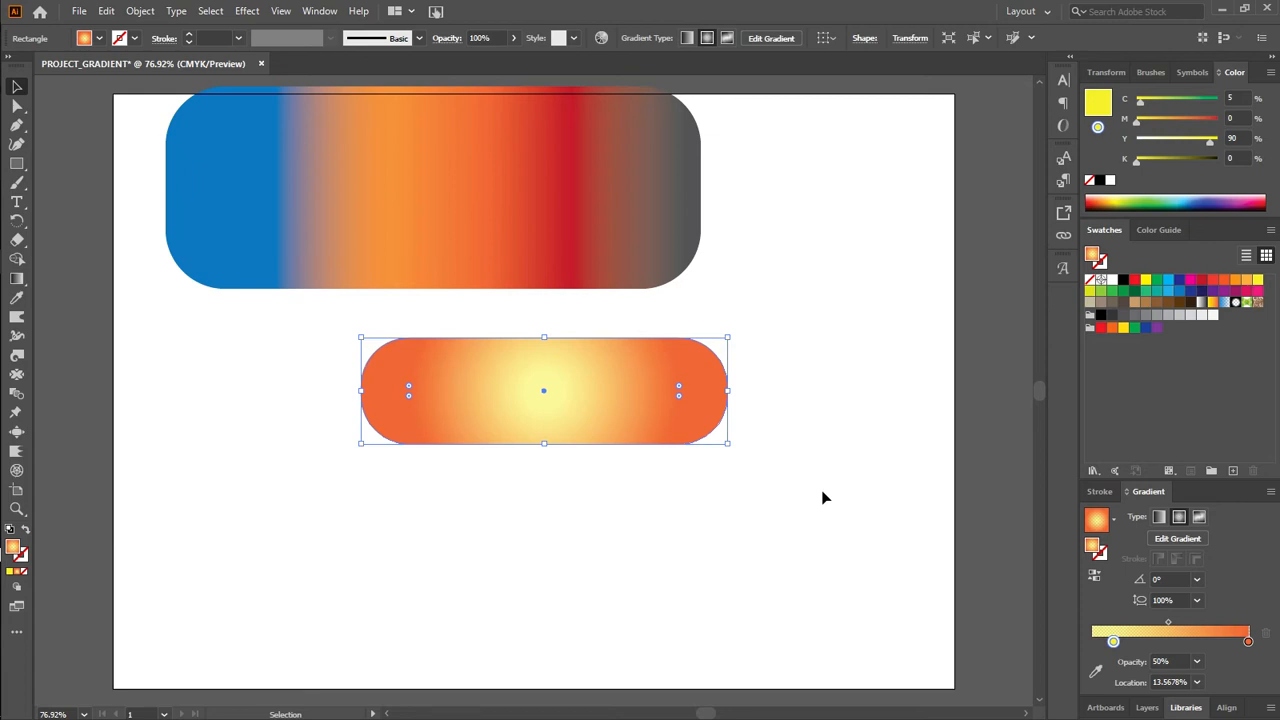
click(764, 482)
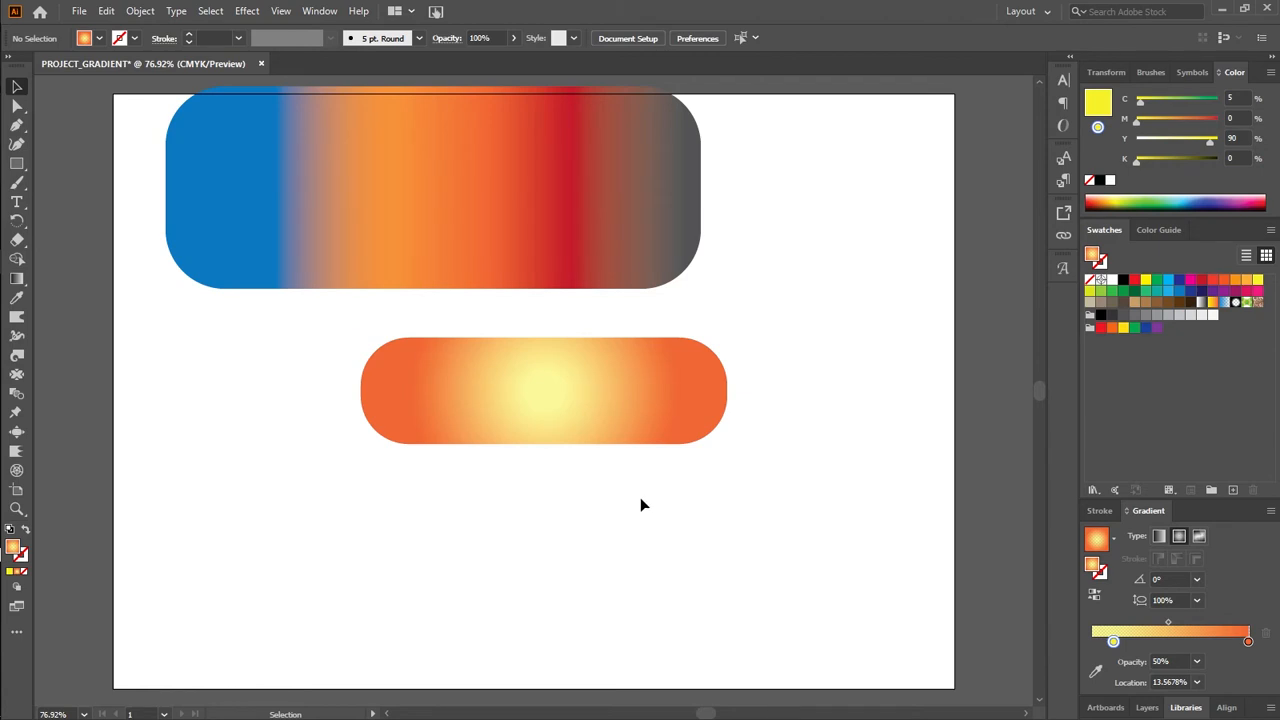
Move the yellow stop of the lower rounded rectangle's radial gradient to a location of about 1.5% and deselect the shape
click(535, 403)
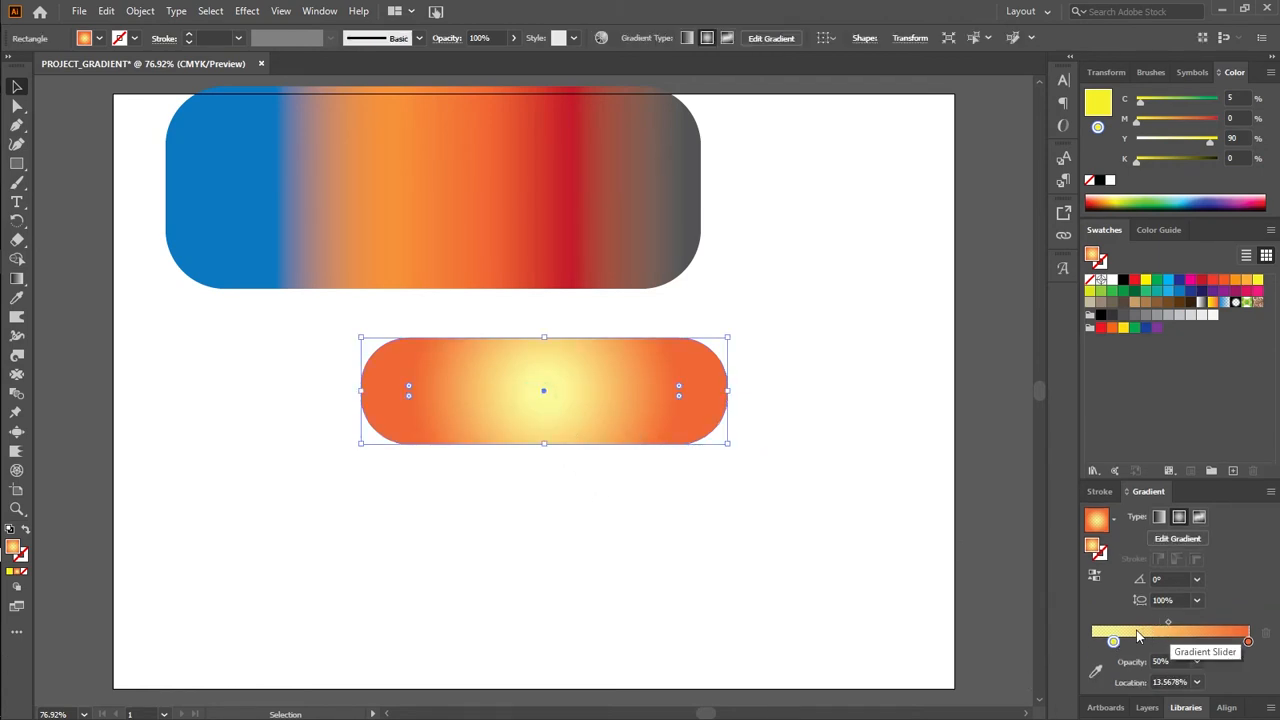
drag(1116, 648, 1095, 655)
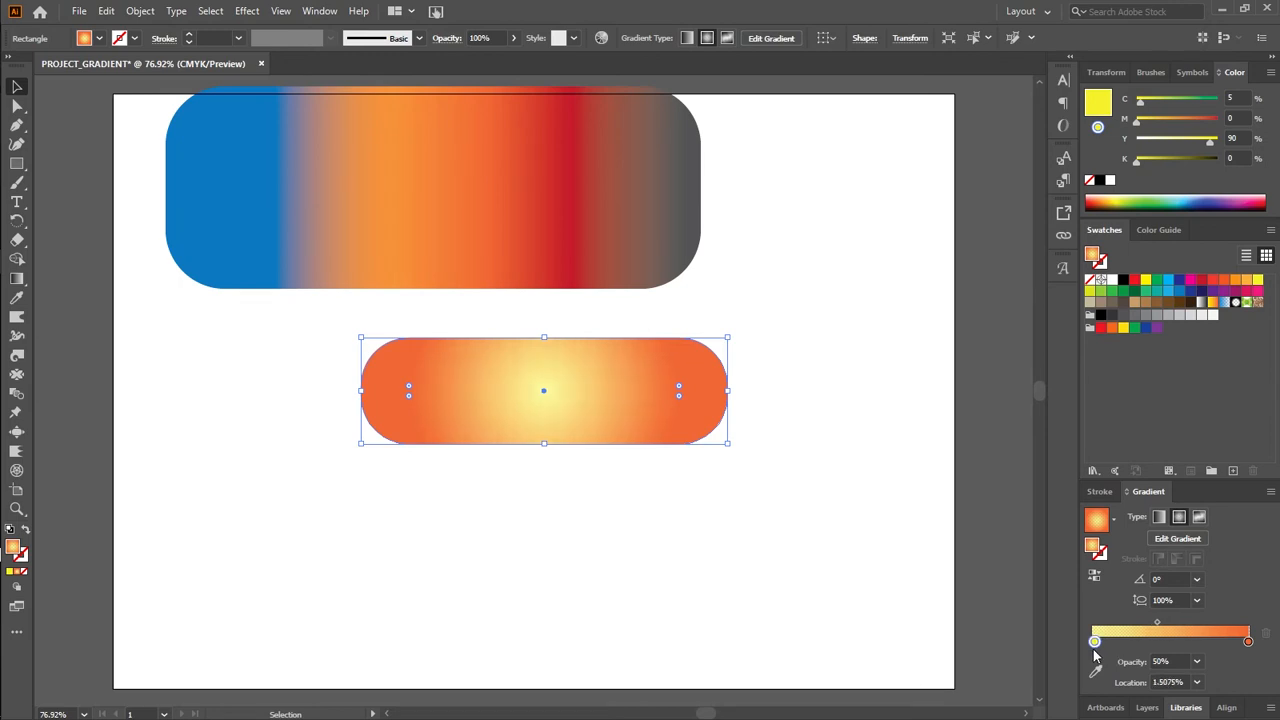
click(764, 516)
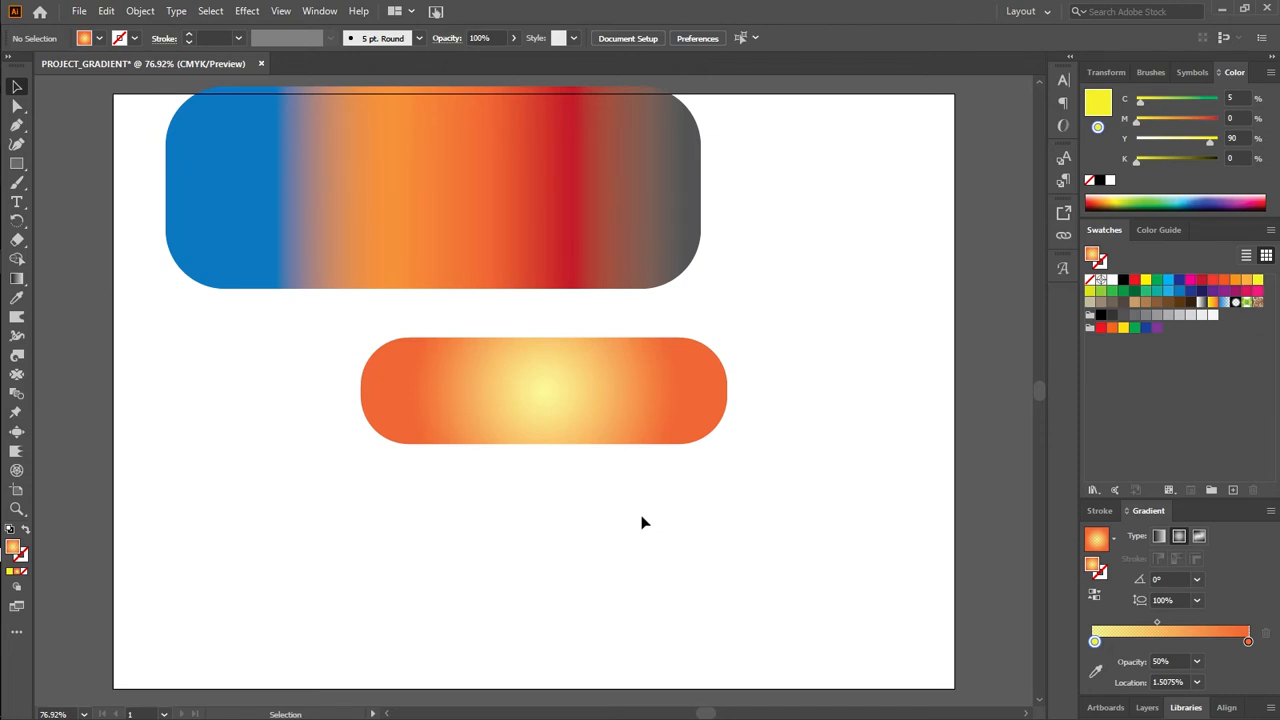
Recolour the radial gradient's inner stop lime green and shift the midpoint outward to 87%
click(565, 395)
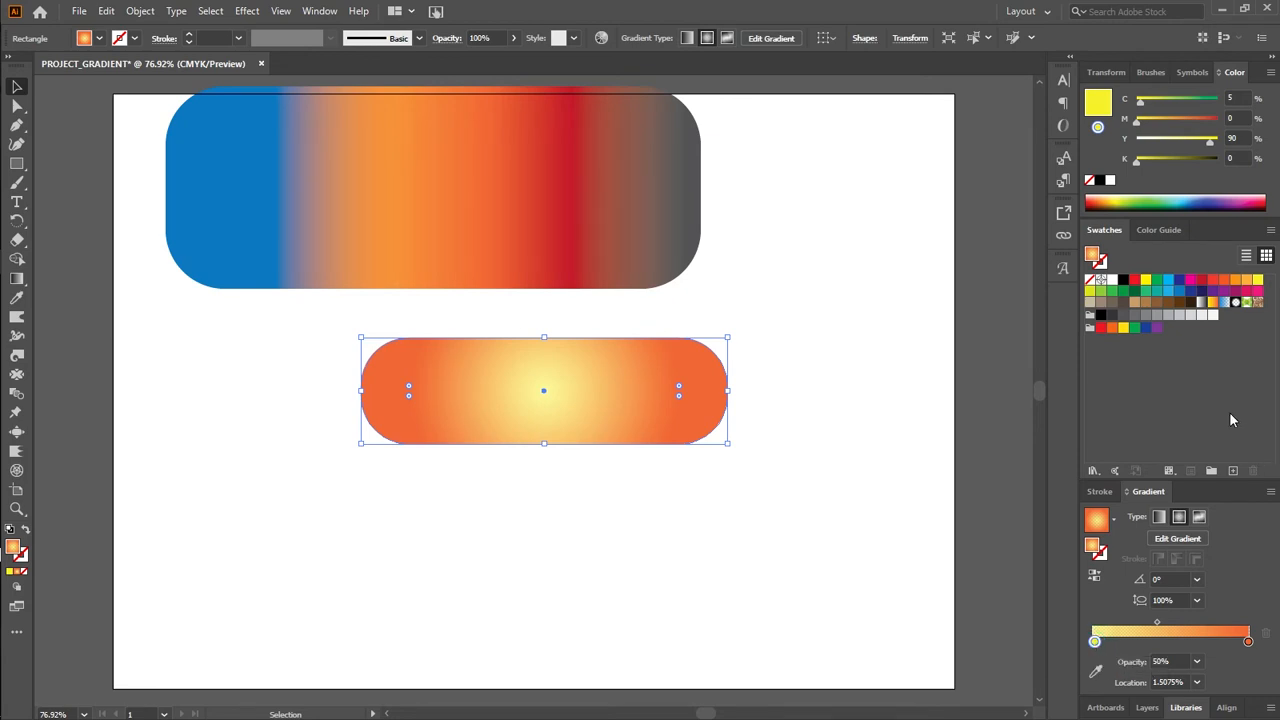
drag(1101, 290, 1096, 645)
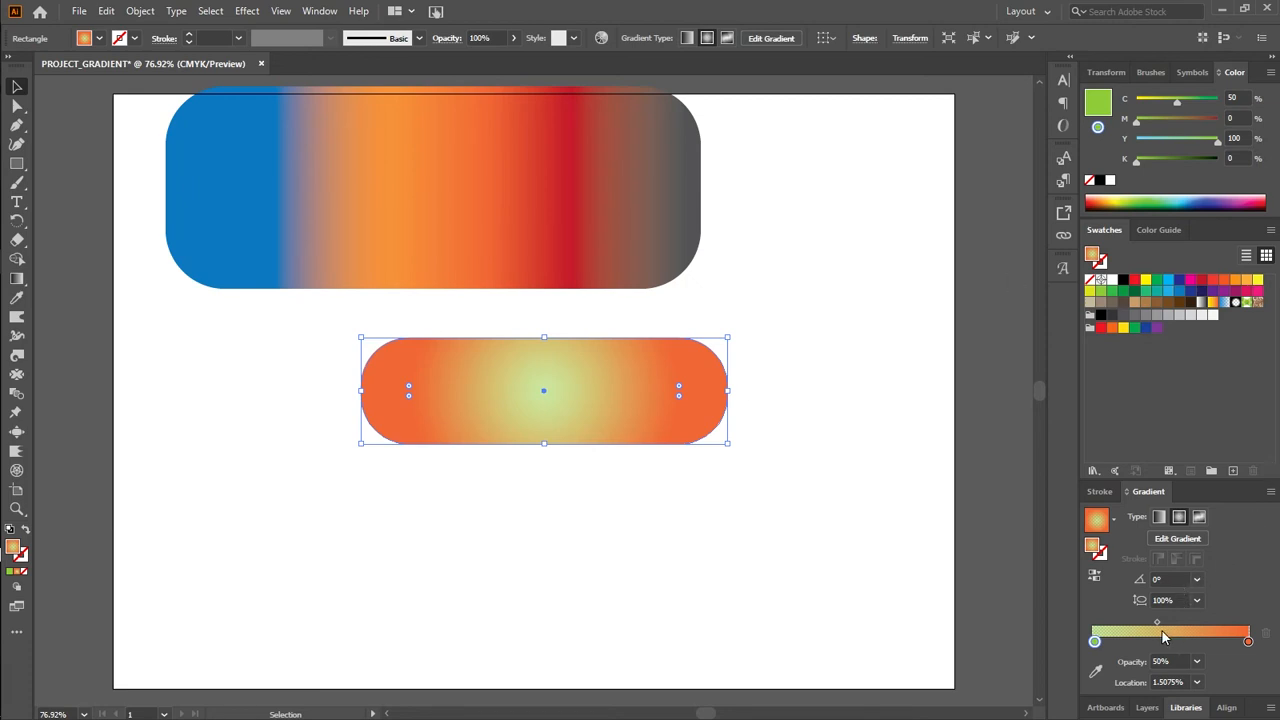
drag(1157, 626, 1074, 628)
drag(1157, 626, 1204, 626)
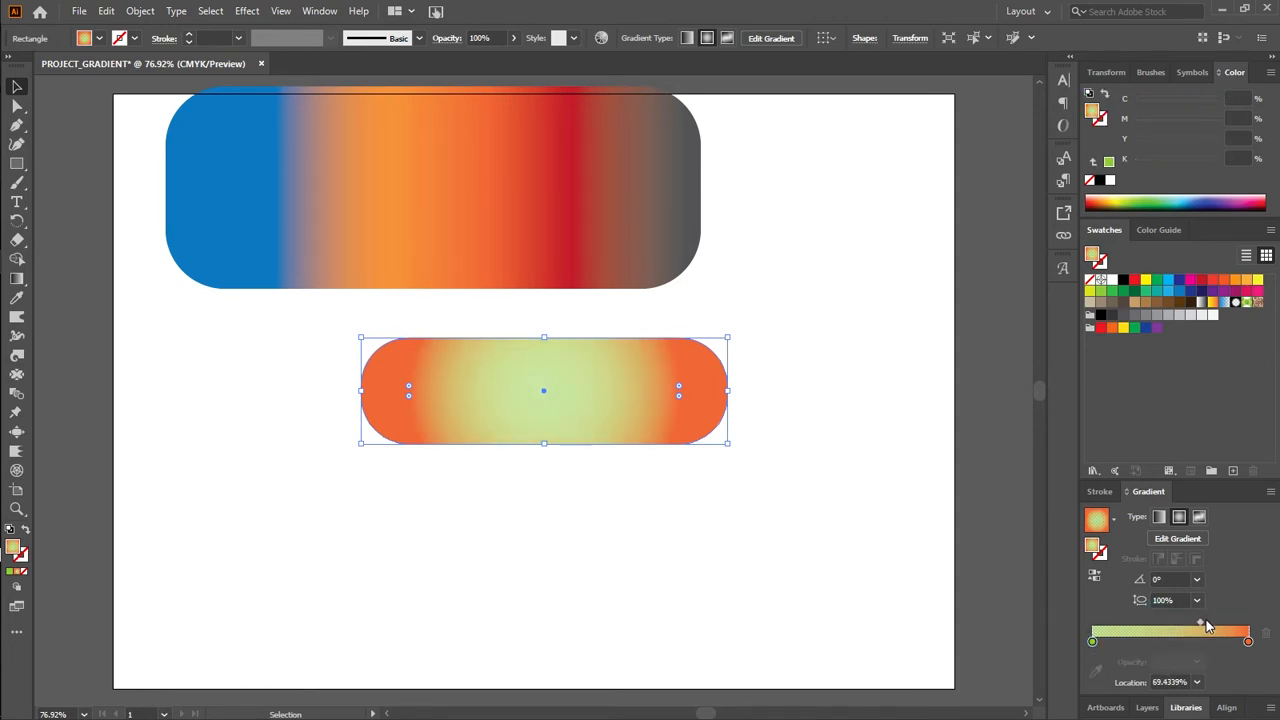
drag(1200, 626, 1223, 627)
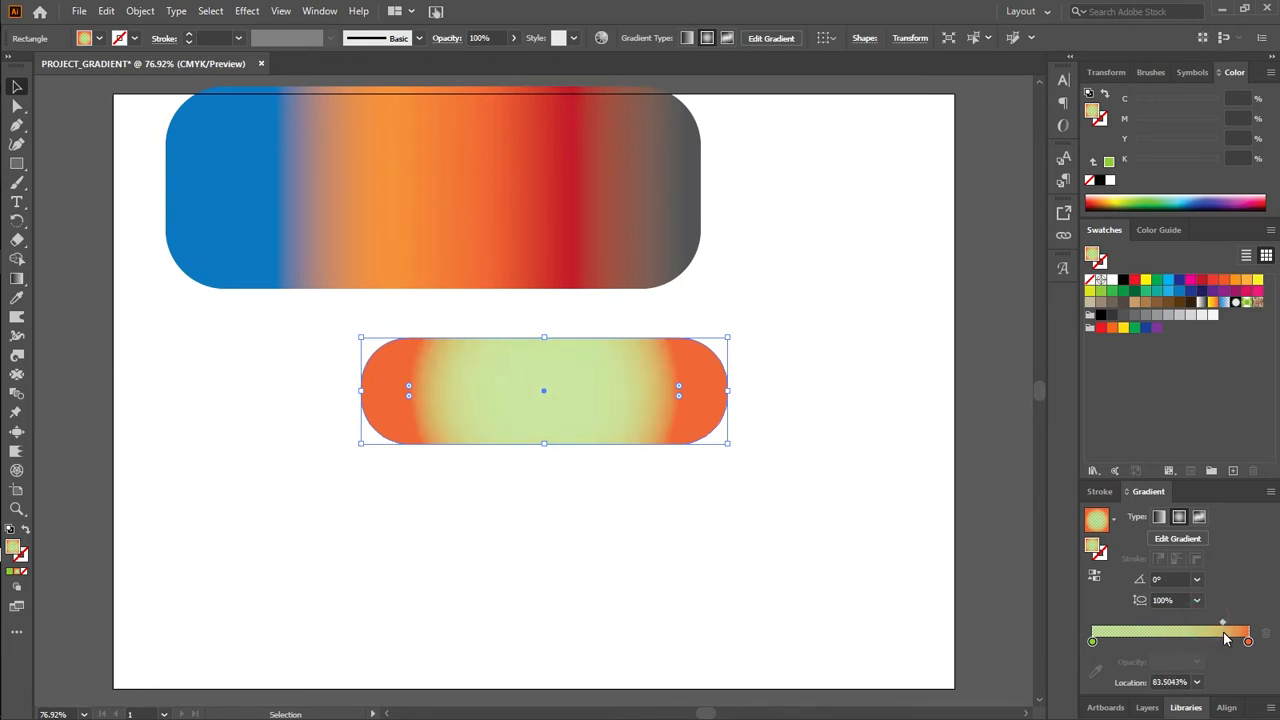
drag(1223, 623, 1231, 623)
Recolour the radial gradient's inner stop with the dark green swatch and deselect the rounded rectangle
click(1134, 294)
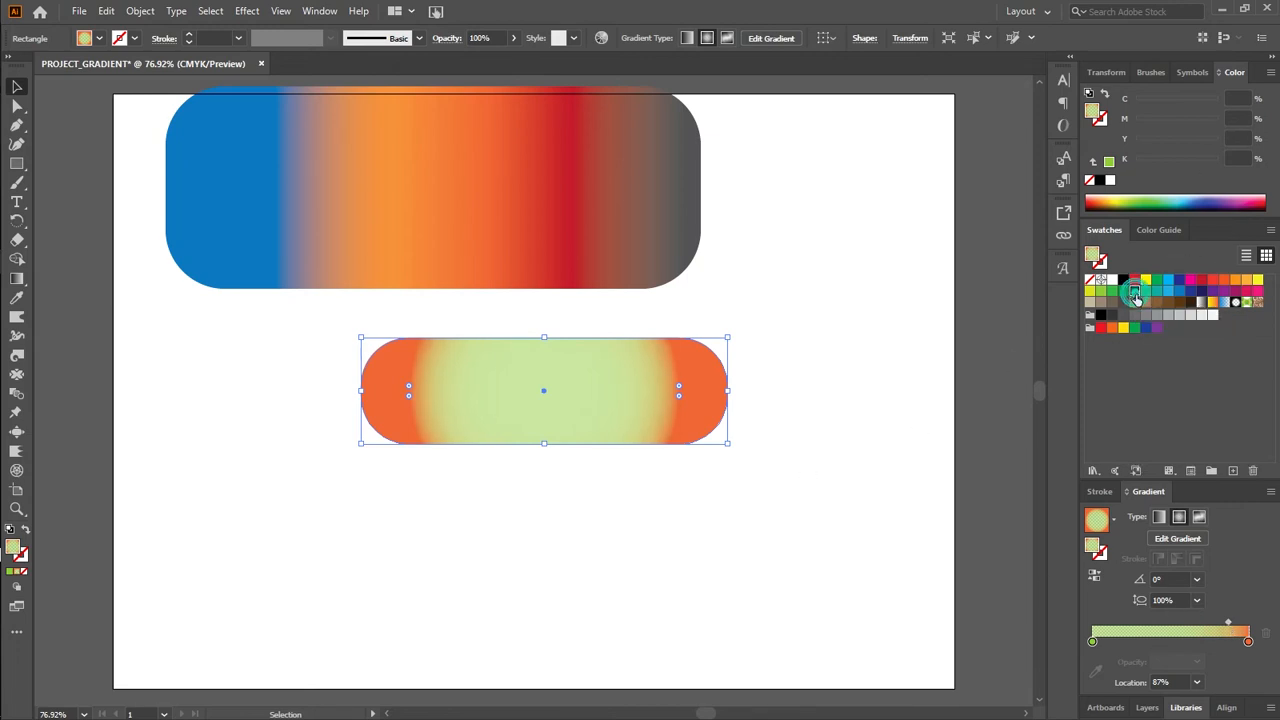
click(1093, 642)
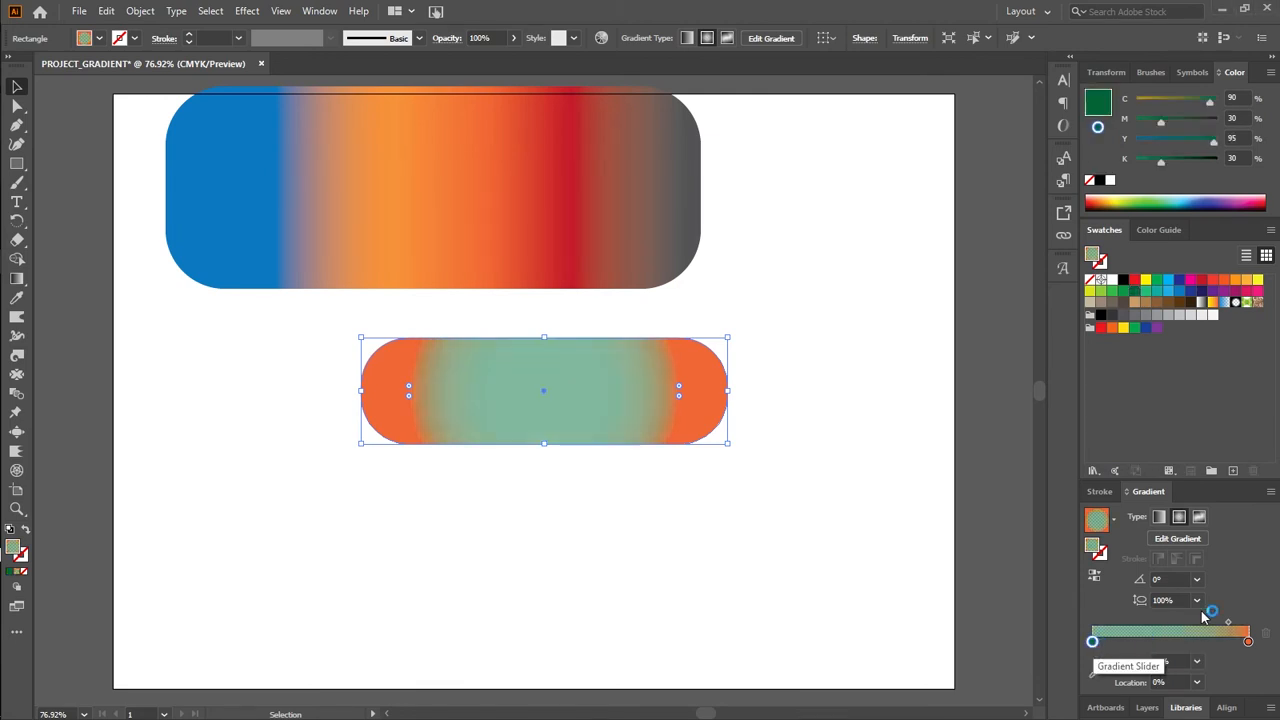
click(857, 400)
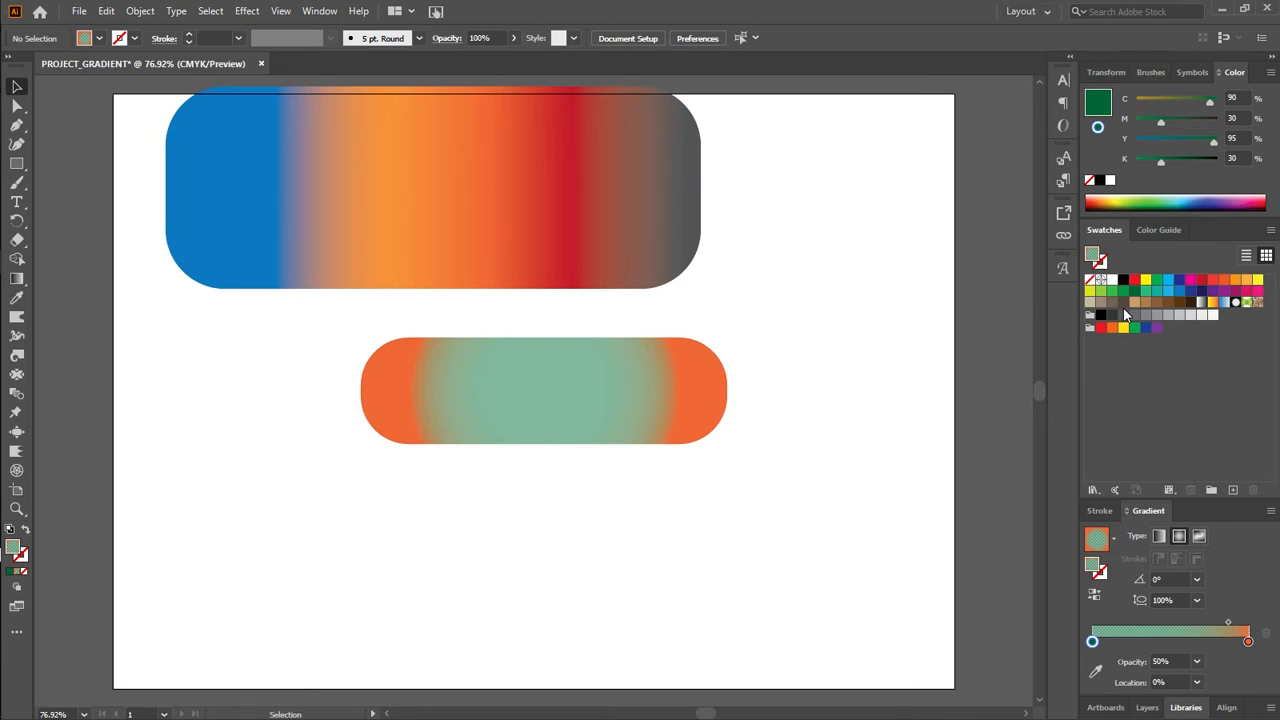
Change the lower rounded rectangle's gradient back to linear and shift the shape a little to the left on the artboard
click(1161, 538)
click(654, 408)
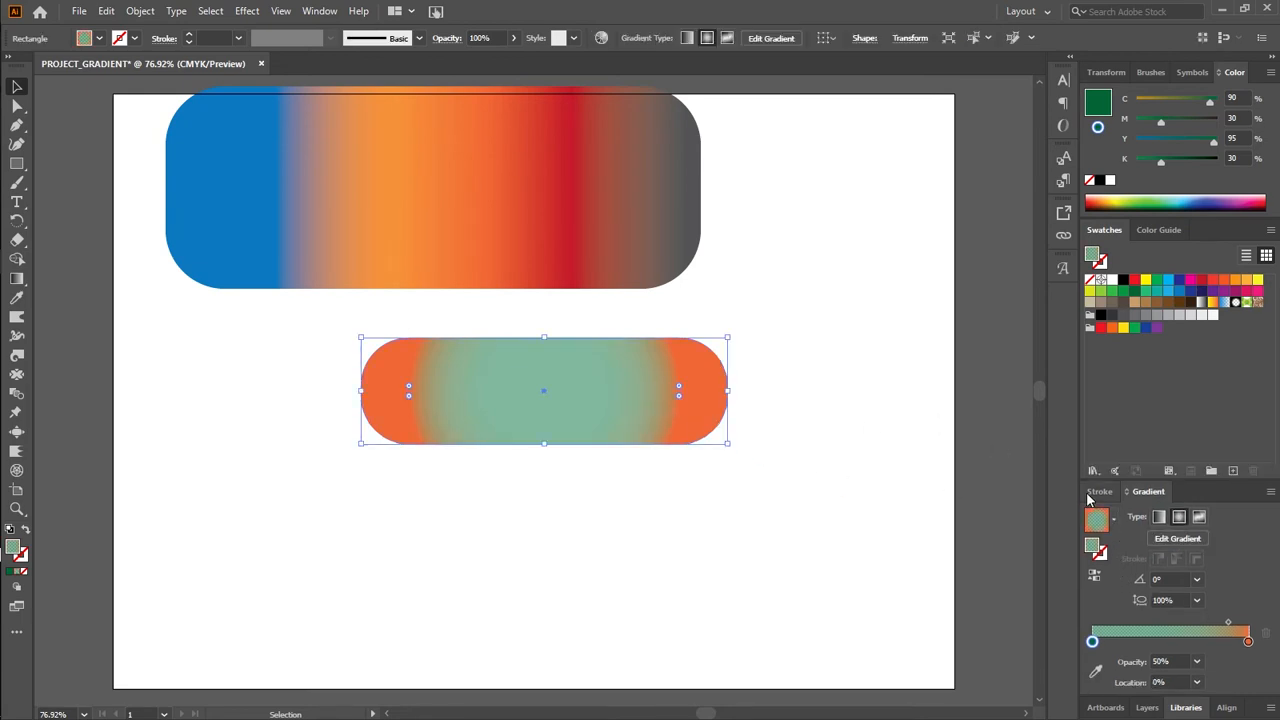
click(1159, 516)
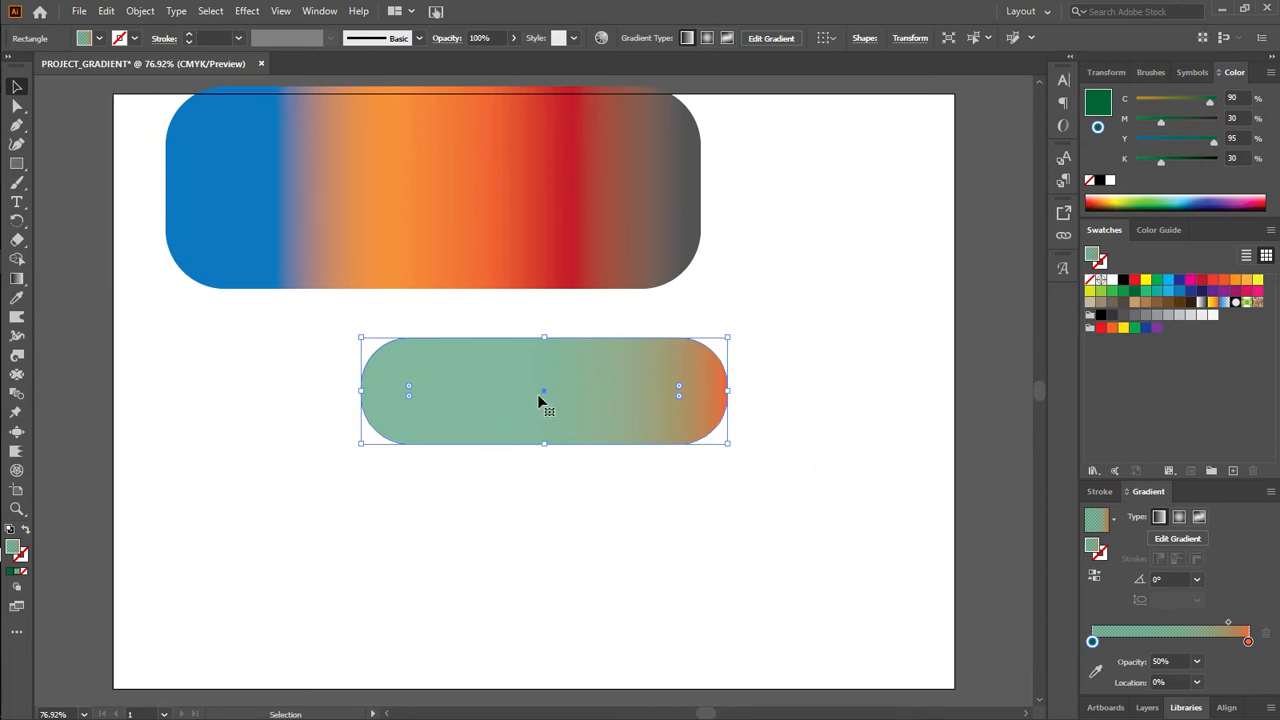
drag(544, 396, 483, 401)
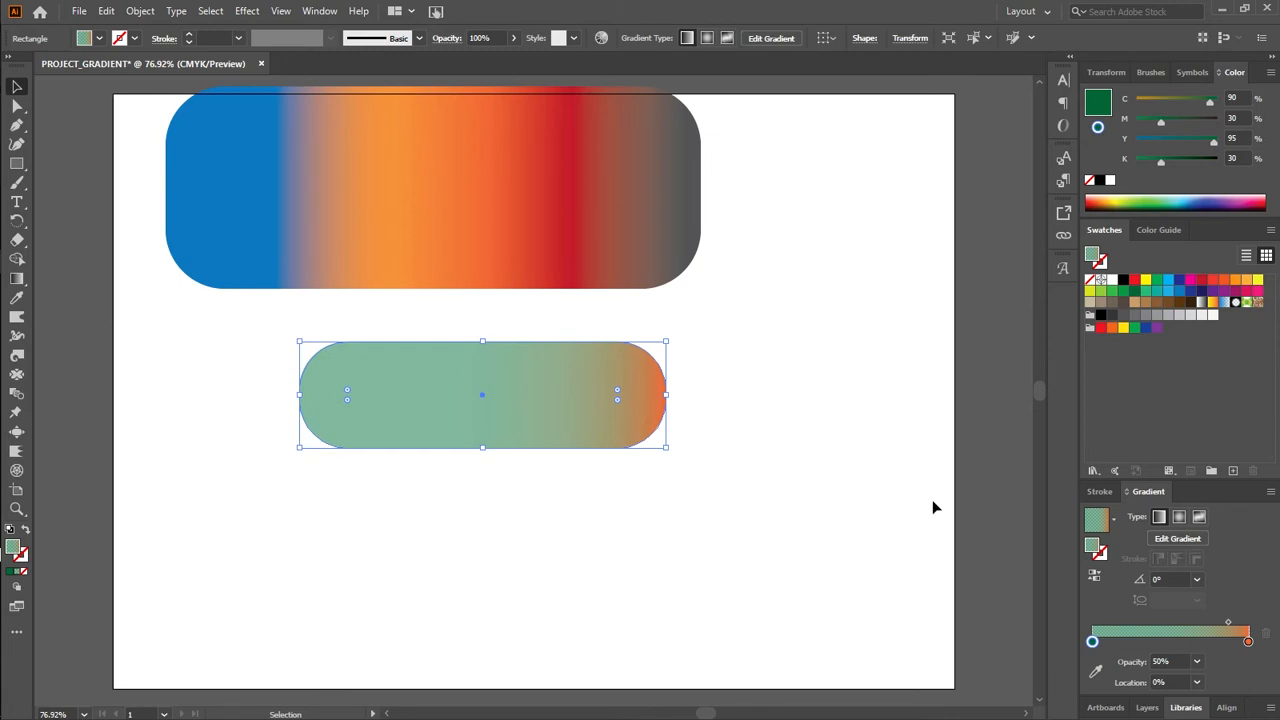
Apply a freeform gradient to the lower rounded rectangle and move its white point close to the shape's centre
click(1201, 519)
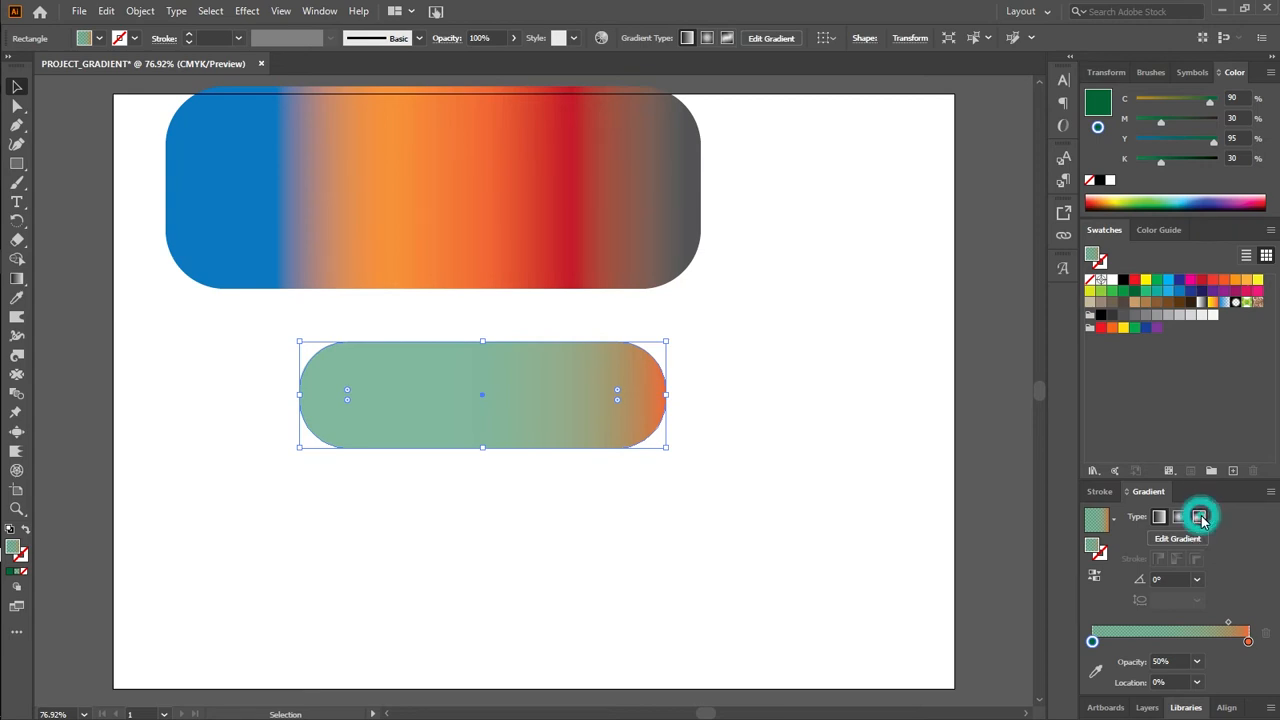
click(1201, 517)
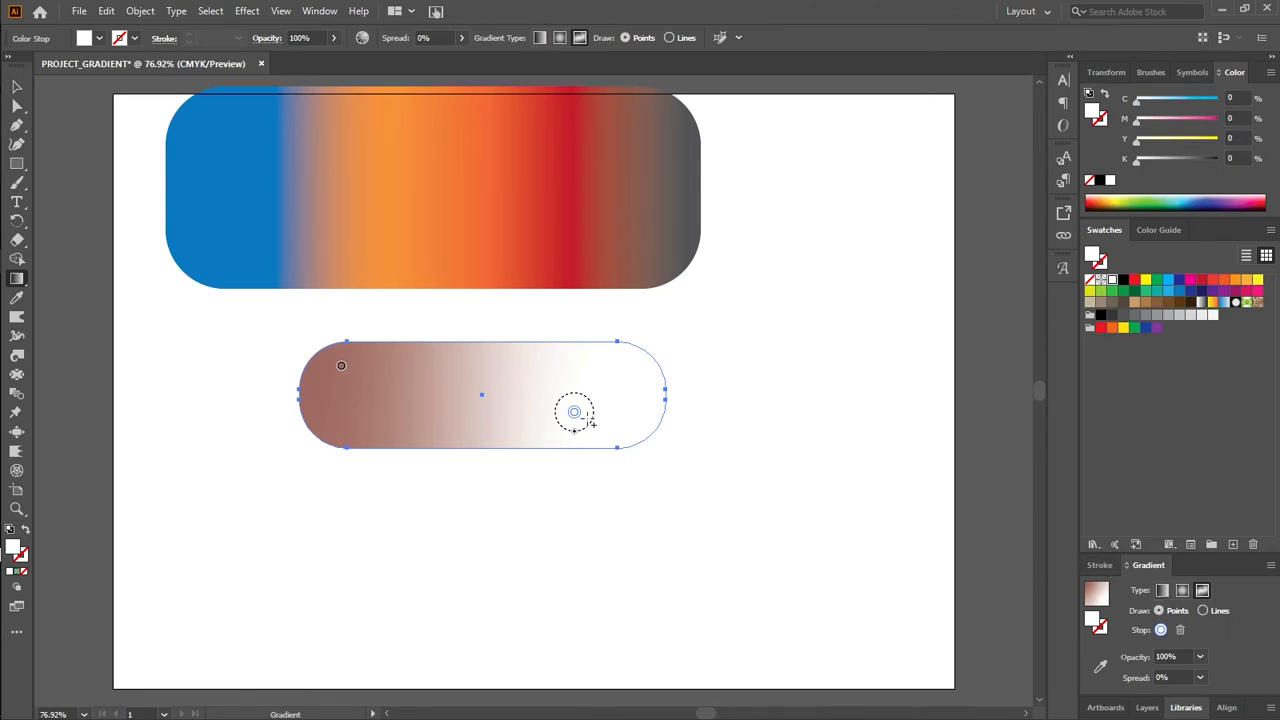
drag(578, 416, 466, 397)
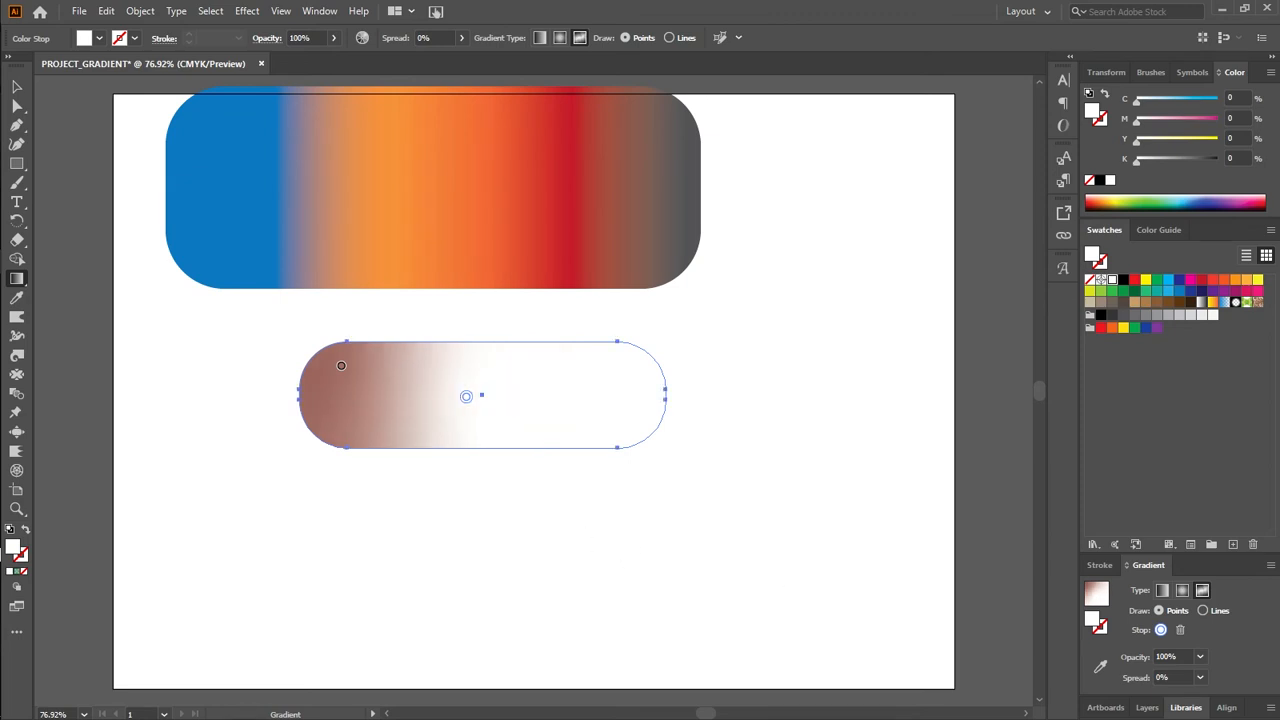
Switch the freeform gradient to Lines mode and remove the extra stop added beside the central white one
click(1203, 611)
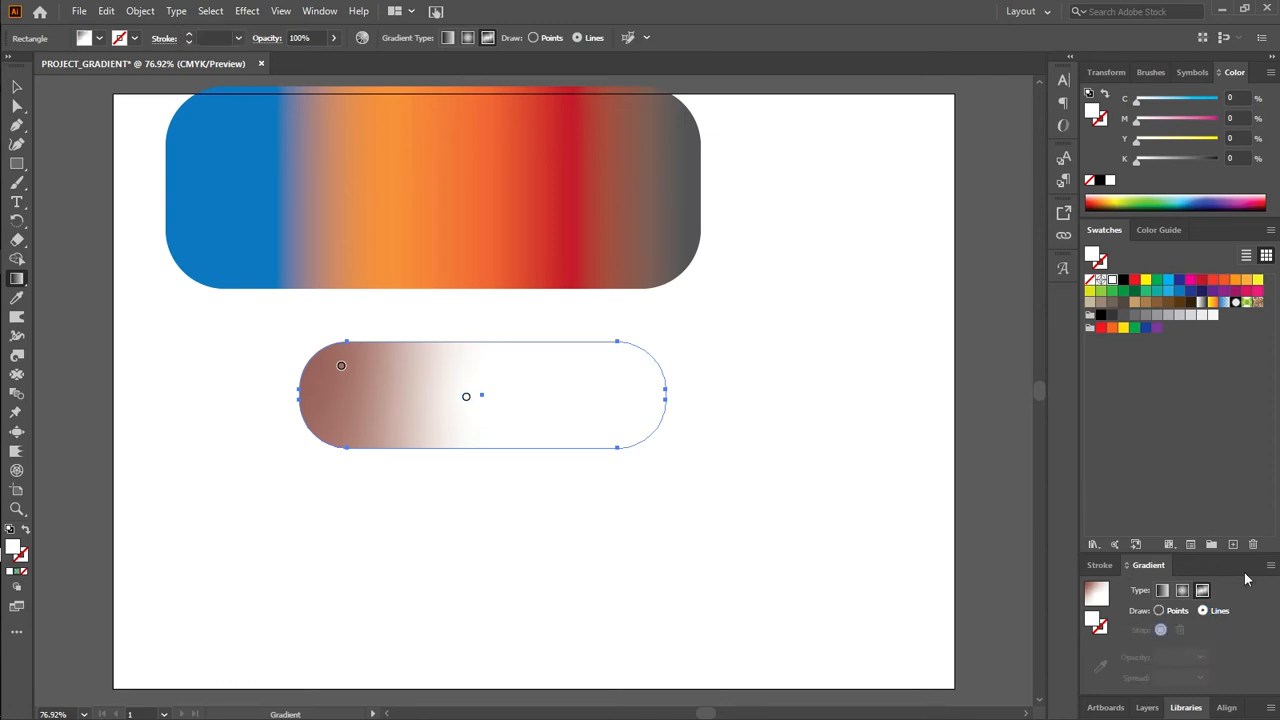
click(470, 397)
click(482, 398)
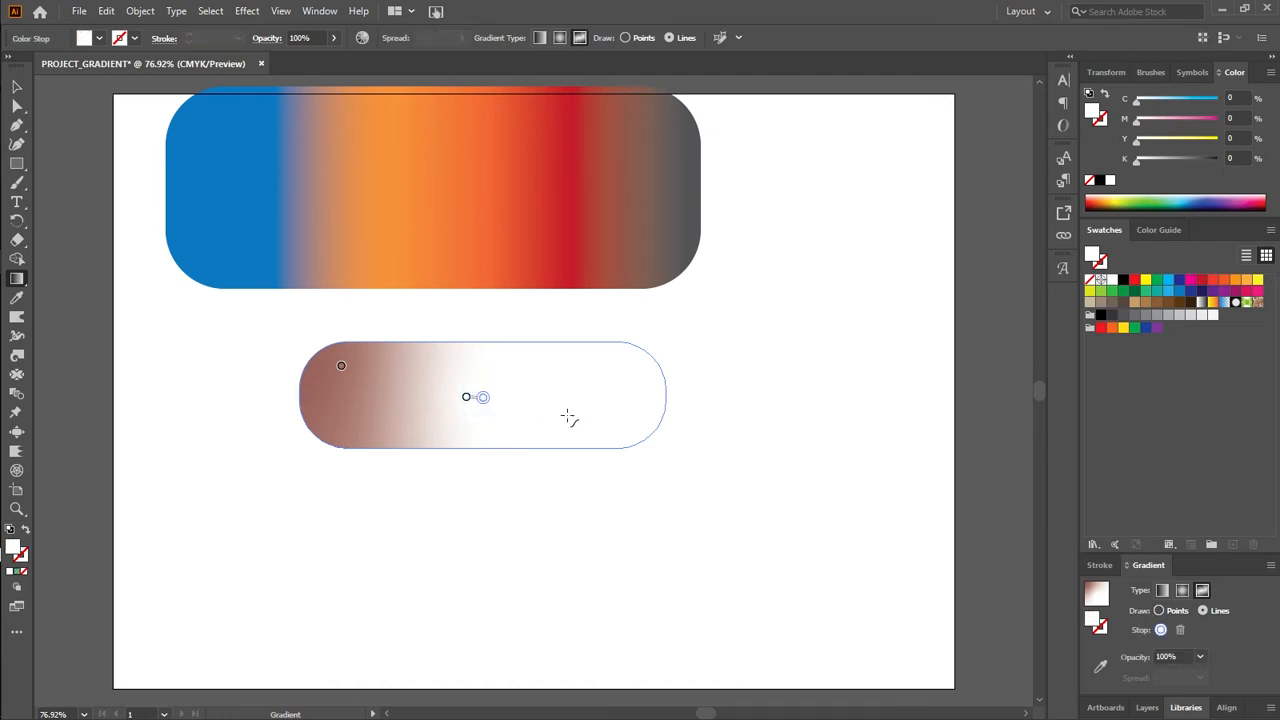
drag(484, 398, 675, 529)
key(Delete)
Try to recolour the freeform gradient fill through the Color Picker with a green hue of 121°
click(1090, 627)
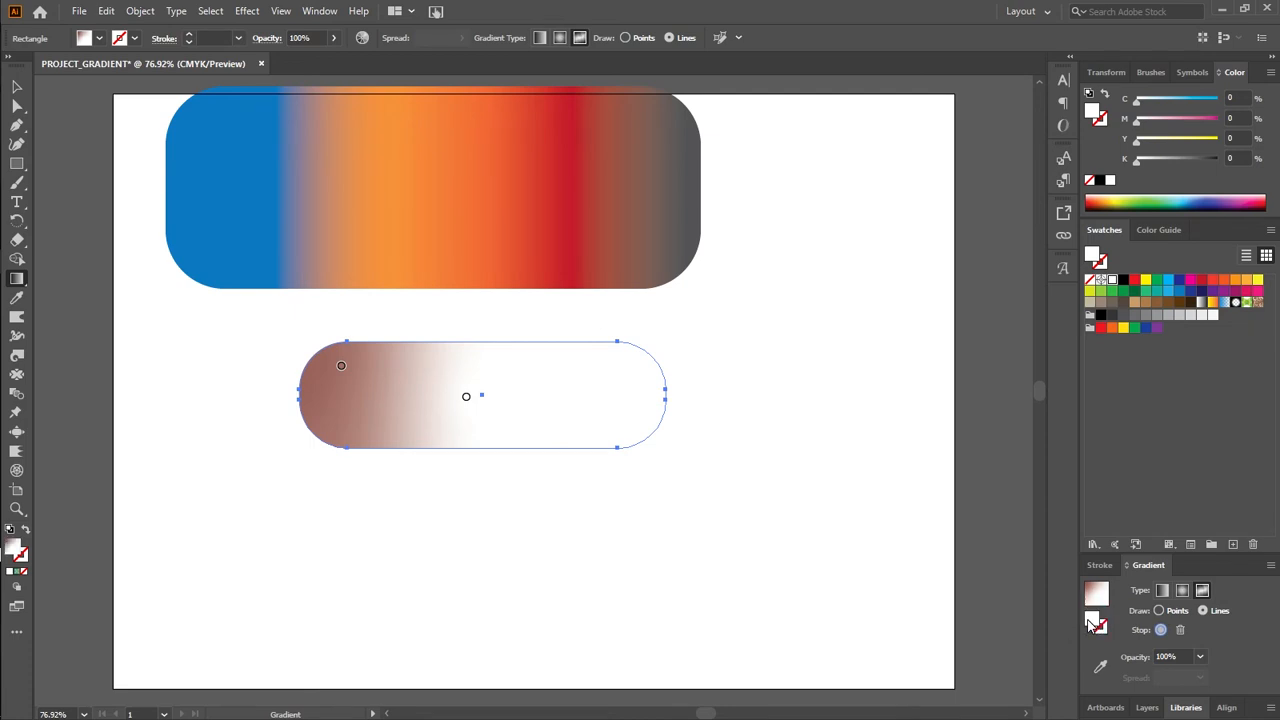
double_click(1092, 624)
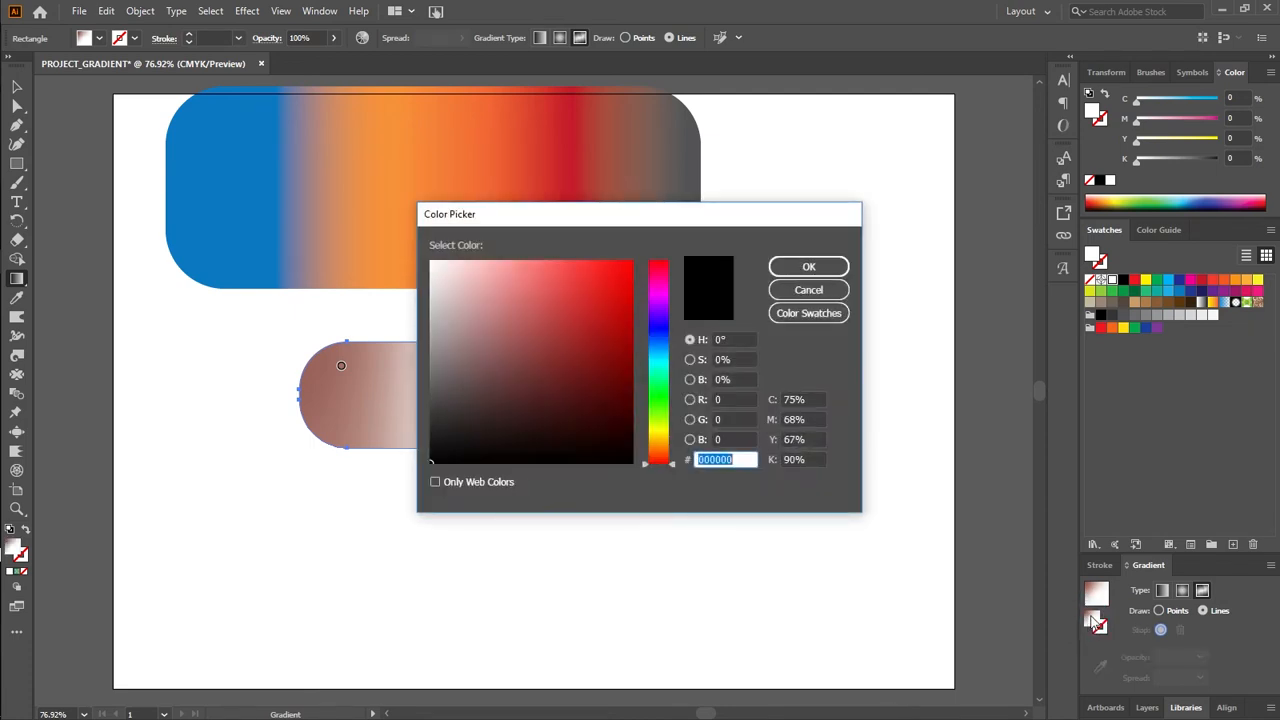
drag(882, 252, 987, 262)
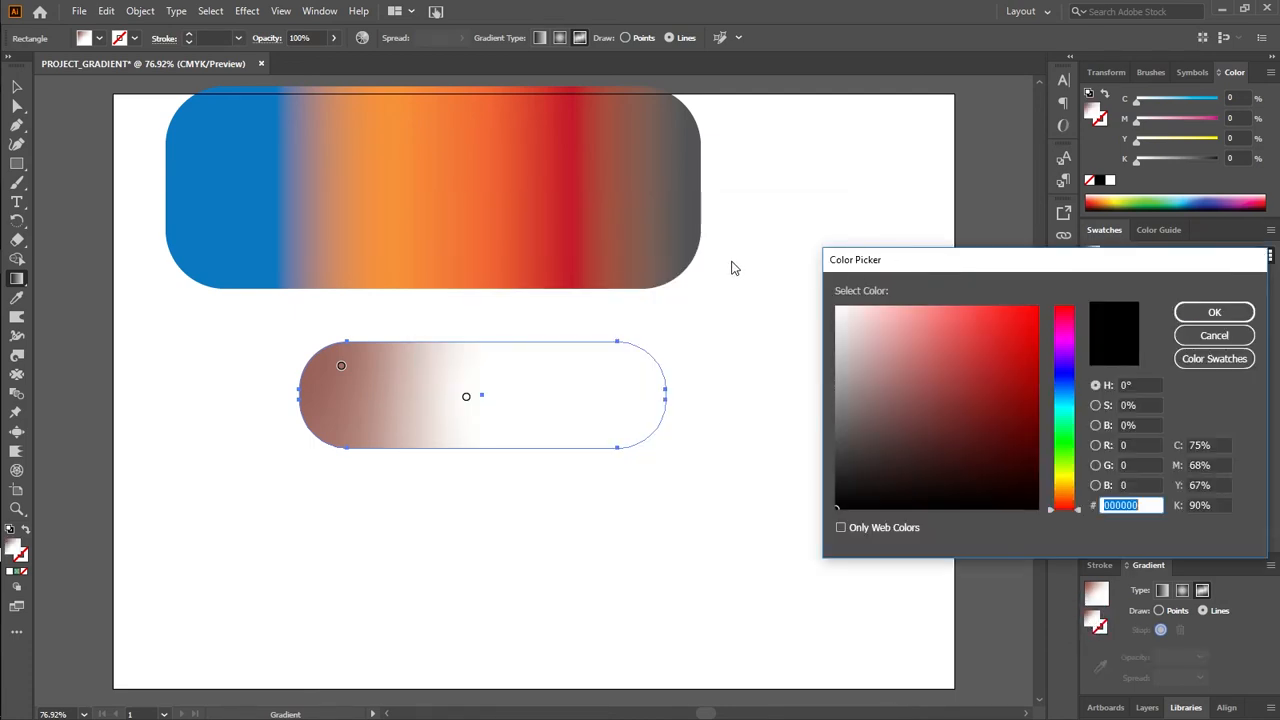
click(1064, 442)
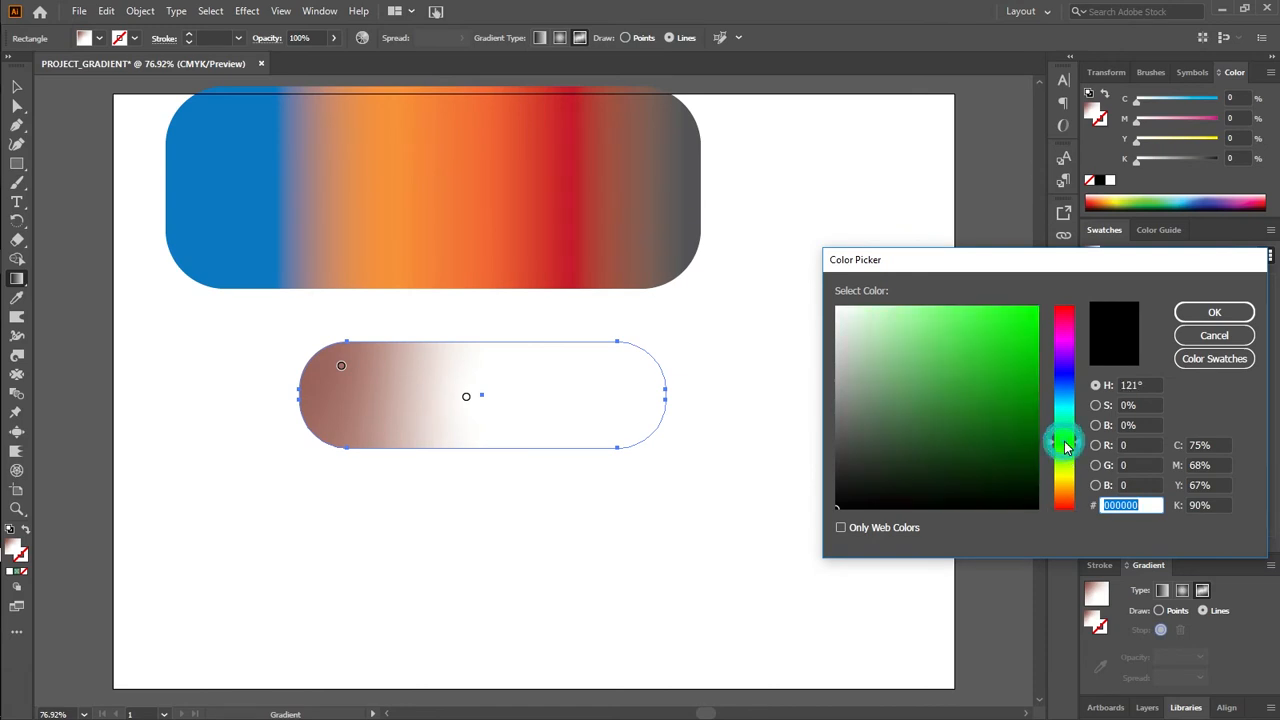
click(1205, 316)
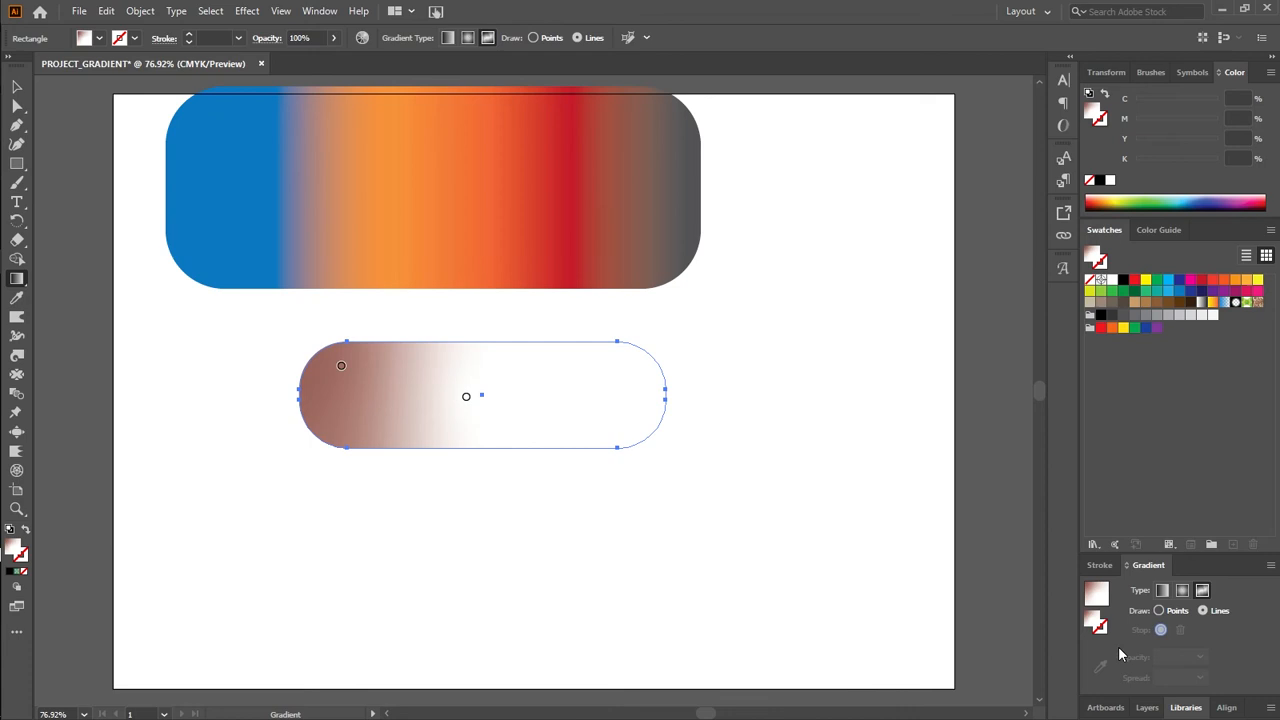
Draw a freeform gradient line from the central white stop to the brown stop
click(466, 398)
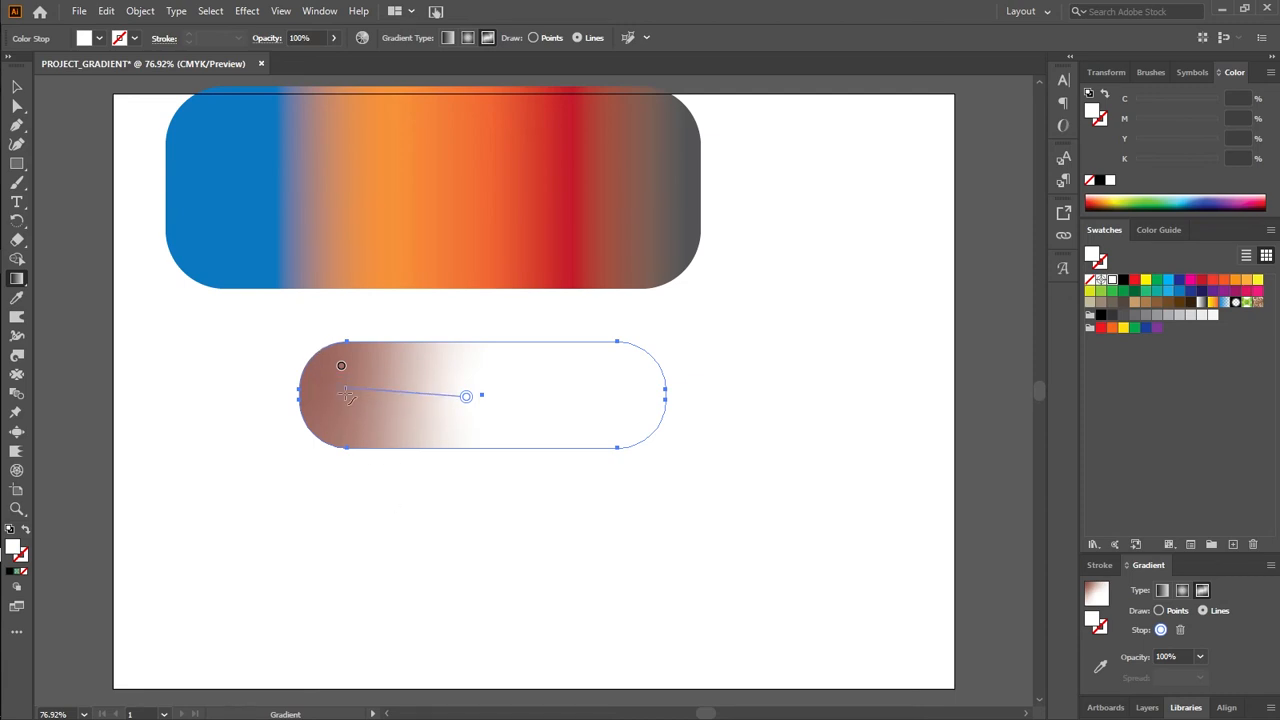
click(340, 367)
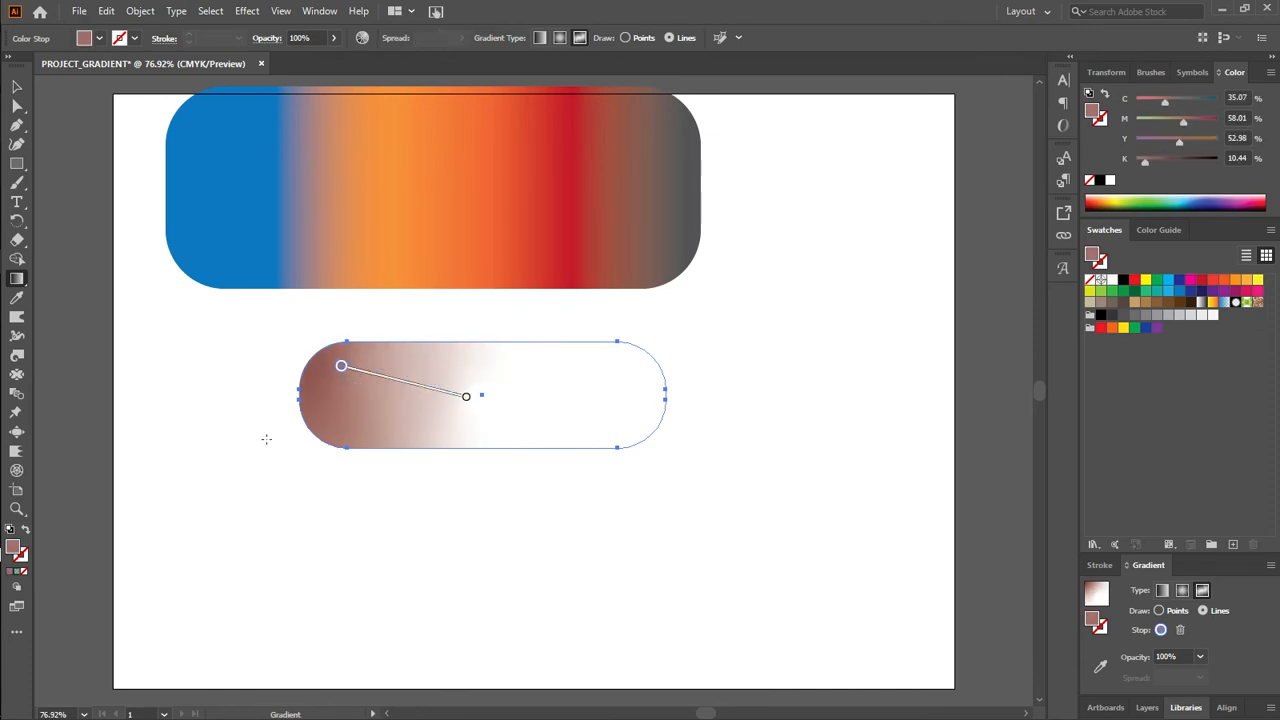
Extend the freeform gradient line with another stop near the lower rounded rectangle's left end
click(312, 398)
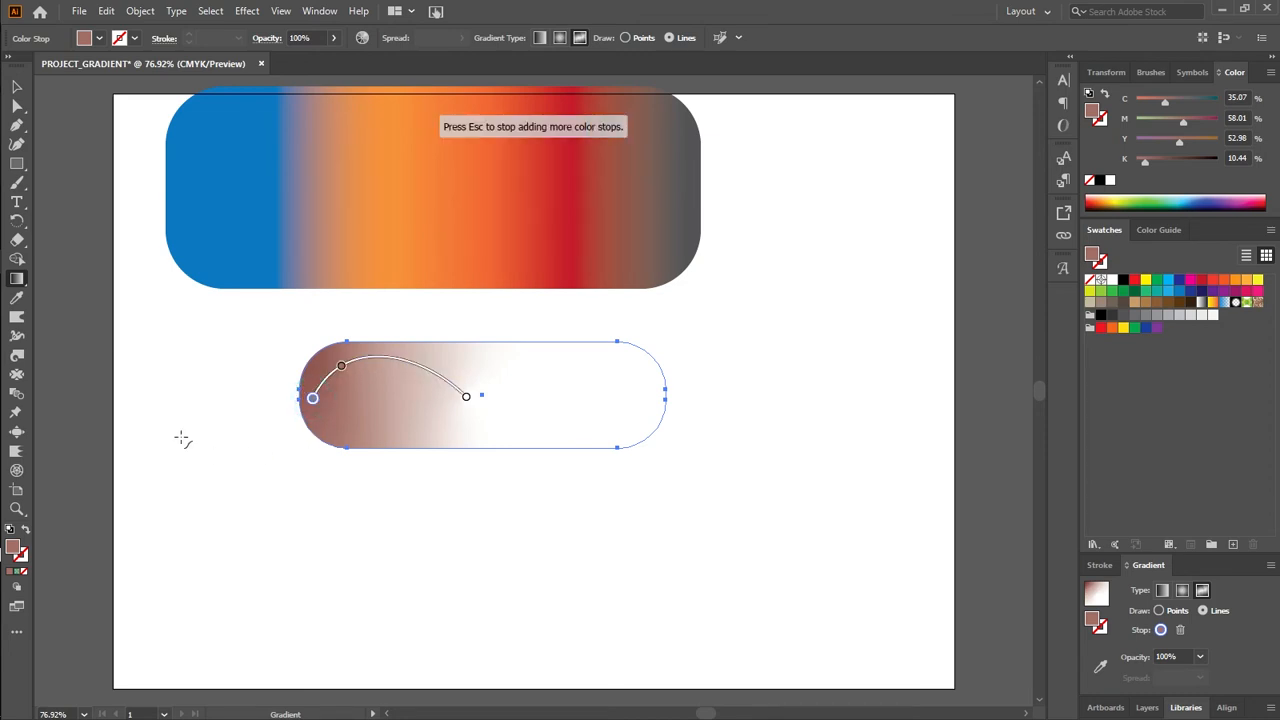
key(v)
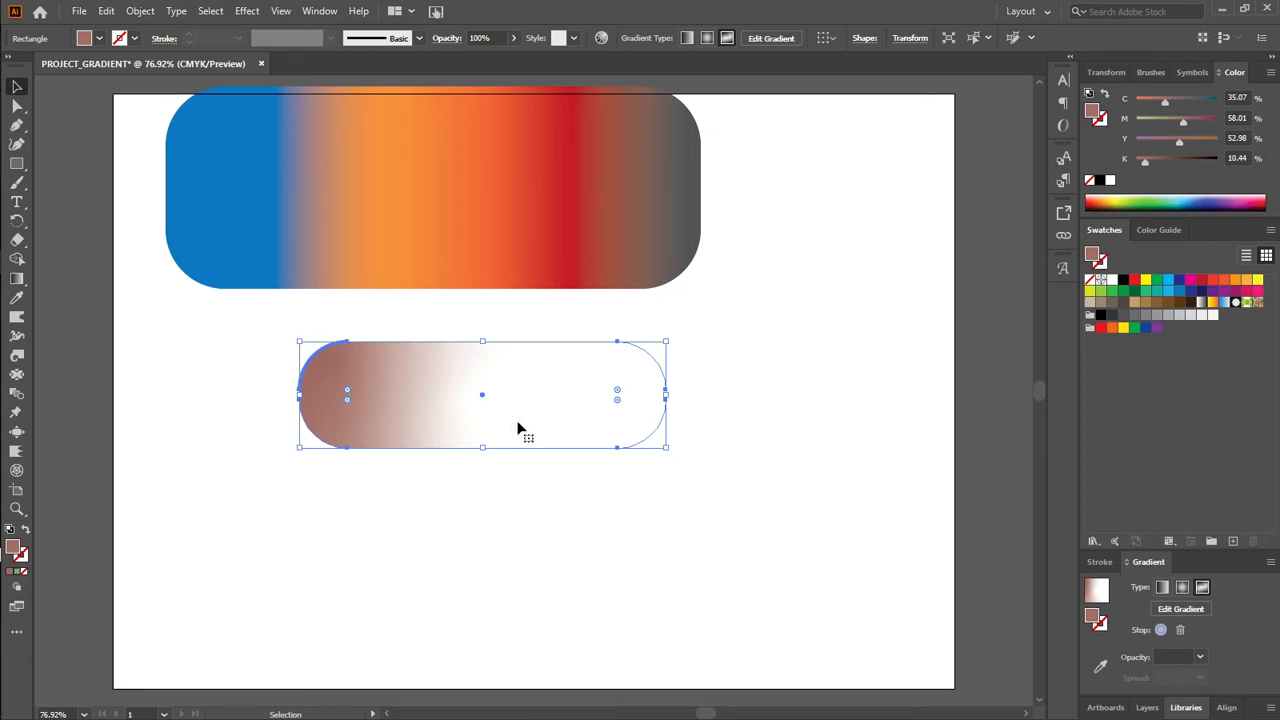
Switch the lower rounded rectangle's fill to a radial gradient and delete the shape
click(1184, 588)
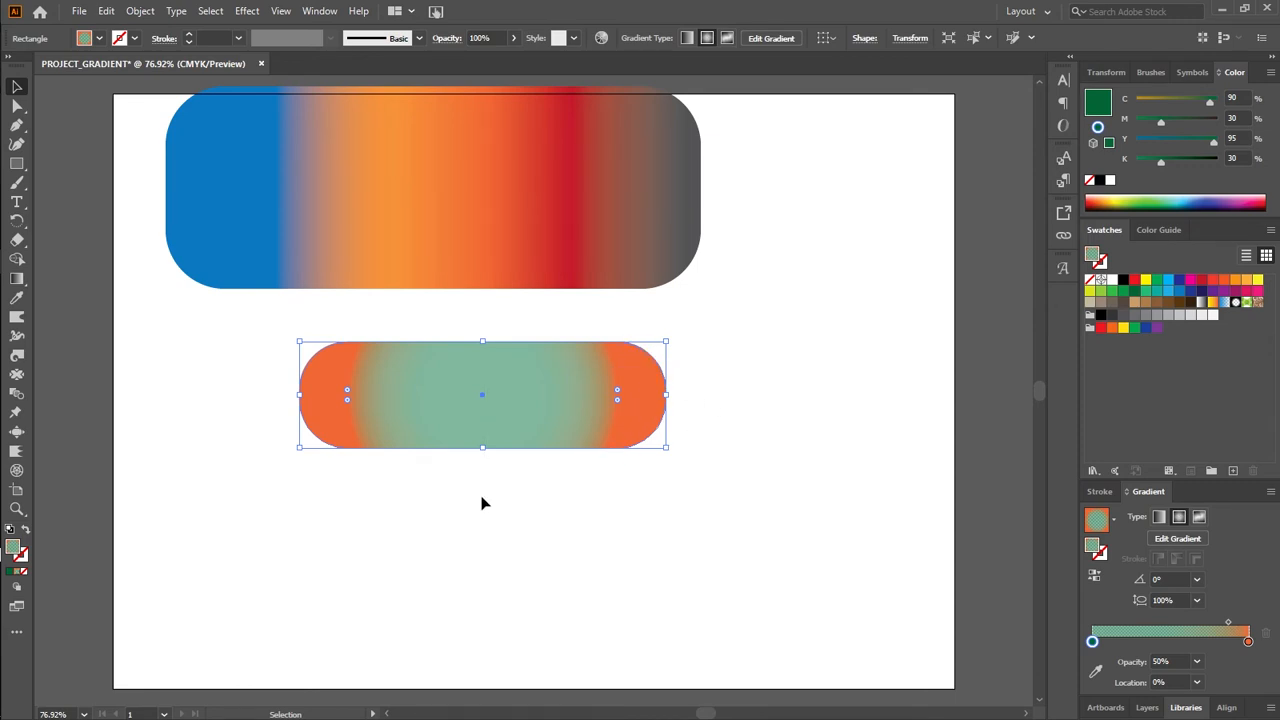
key(Delete)
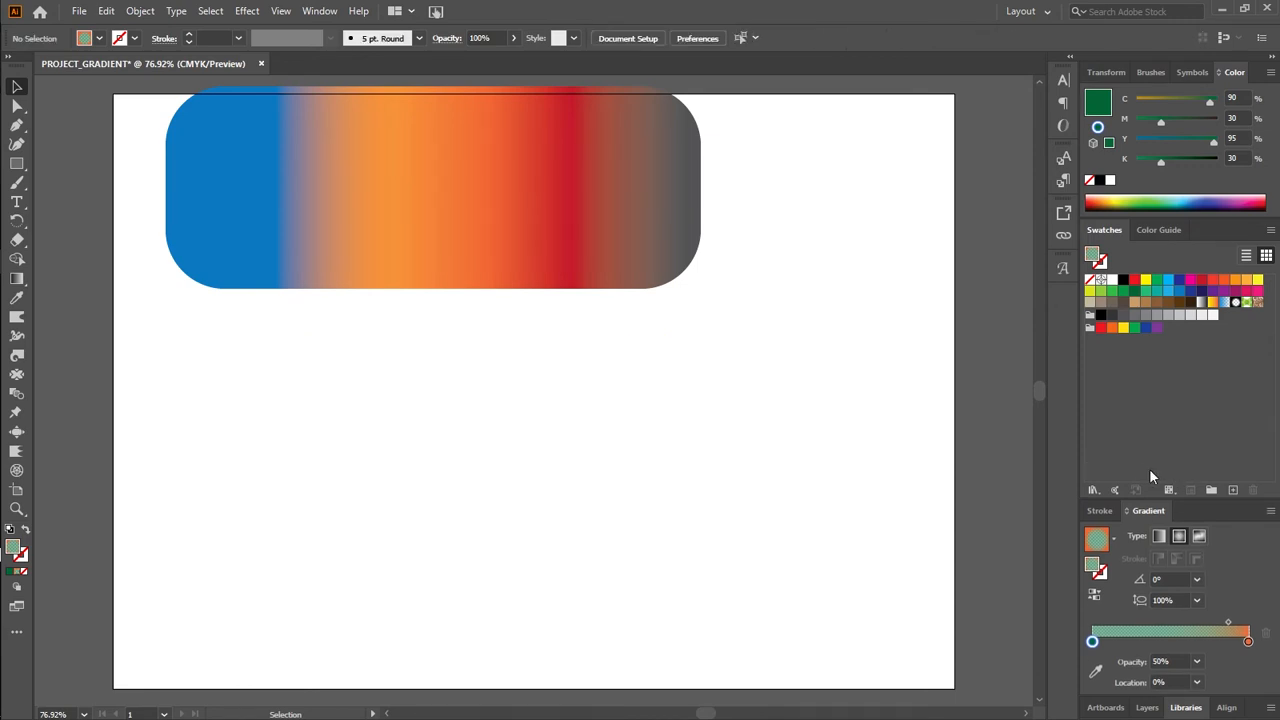
Flatten the remaining gradient rounded rectangle into a thin bar and move it to the artboard's upper-left corner
drag(474, 226, 485, 283)
drag(460, 355, 375, 157)
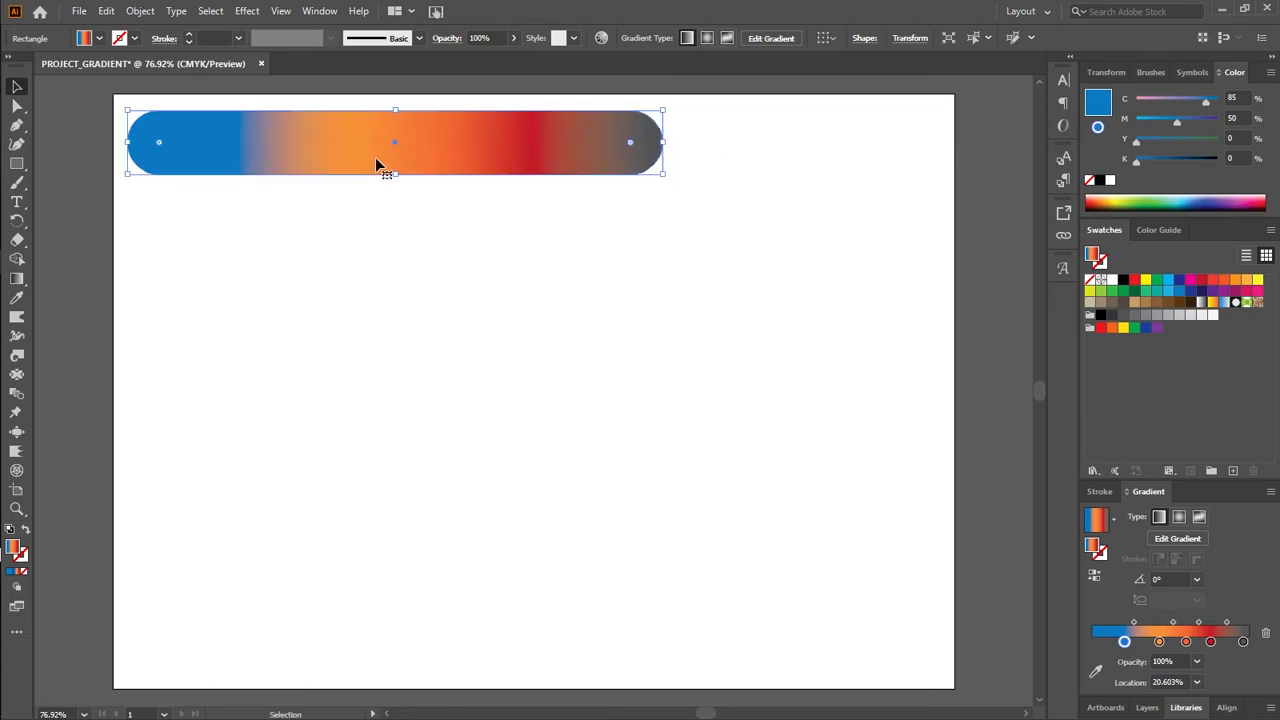
click(341, 383)
Draw a rectangle about 183 by 28 px below the gradient bar and fill it dark green (C 90, M 30, Y 95, K 30)
click(20, 166)
drag(275, 263, 460, 292)
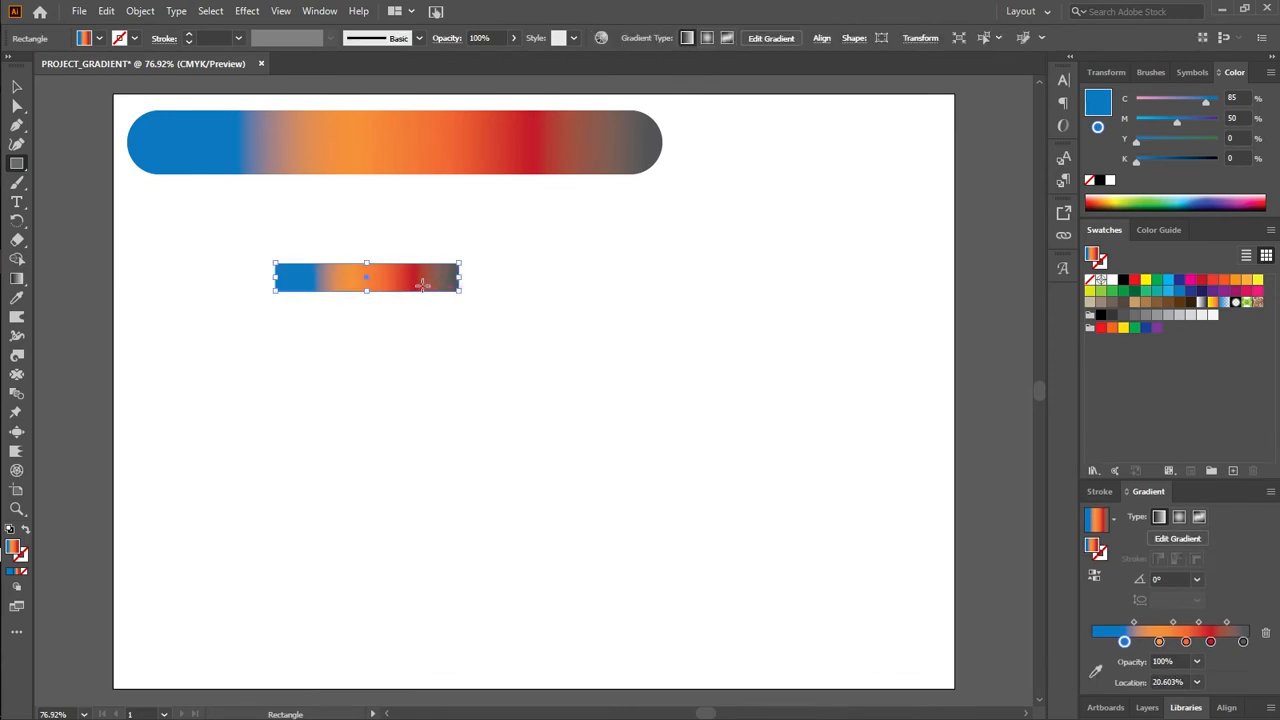
click(1134, 291)
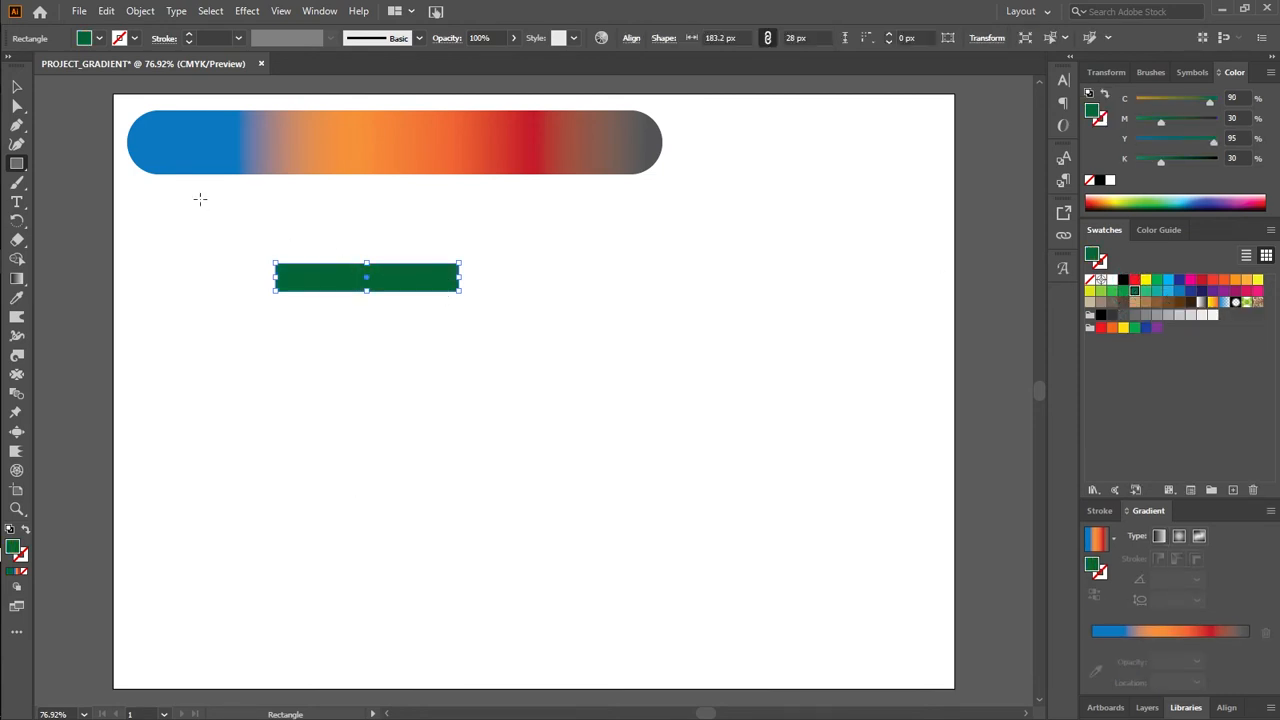
Duplicate the dark green rectangle directly below itself and fill the copy with the Color Guide tint C 72, M 24, Y 76, K 24
click(17, 87)
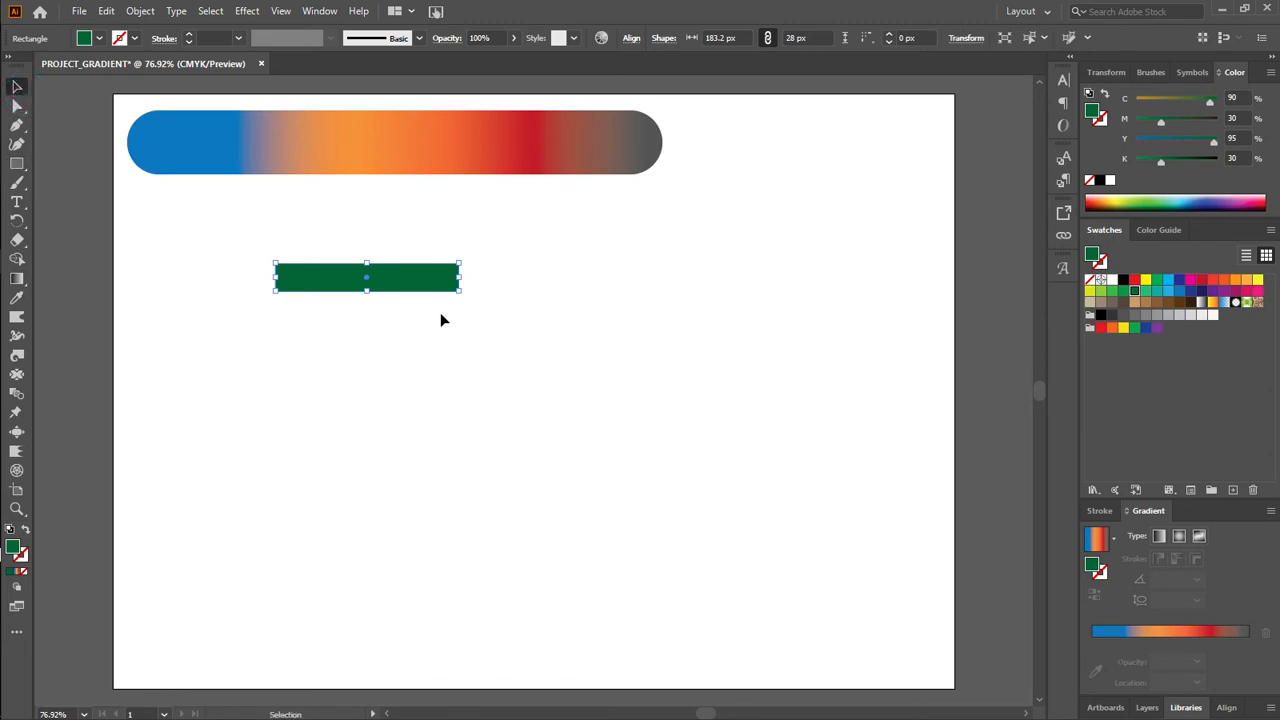
click(409, 289)
drag(411, 278, 416, 313)
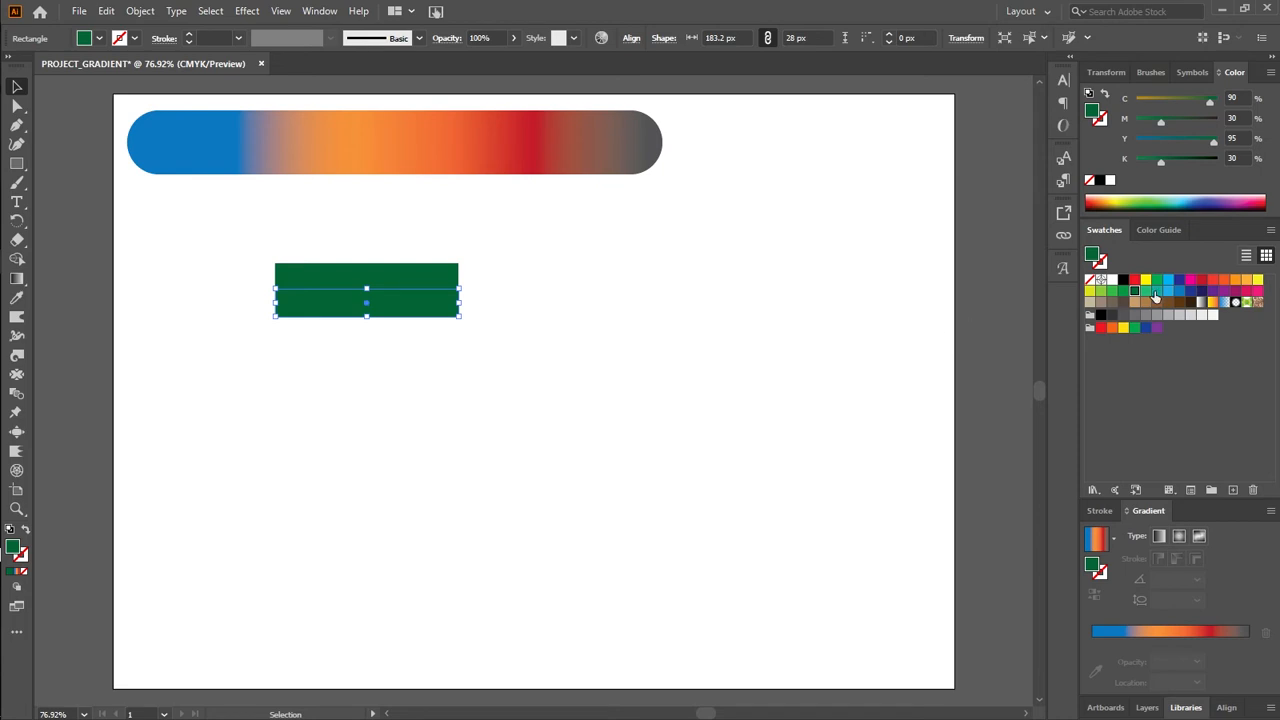
click(1151, 236)
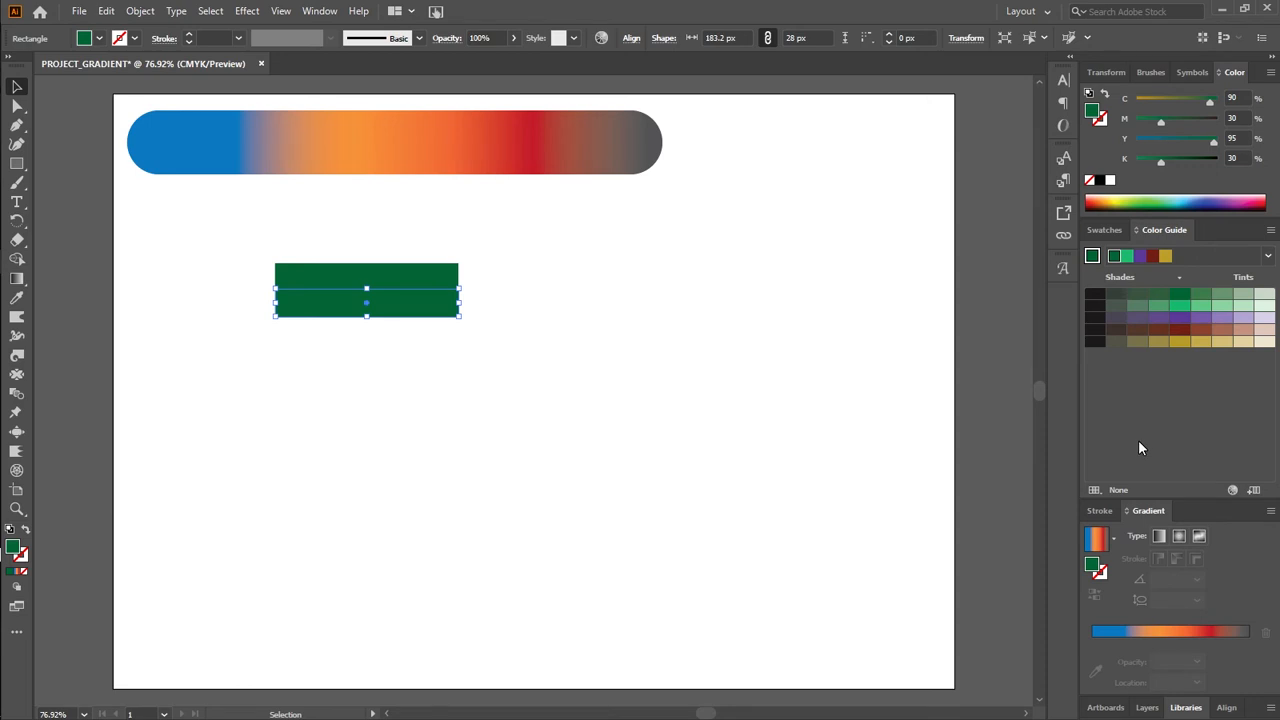
click(1184, 296)
click(1200, 294)
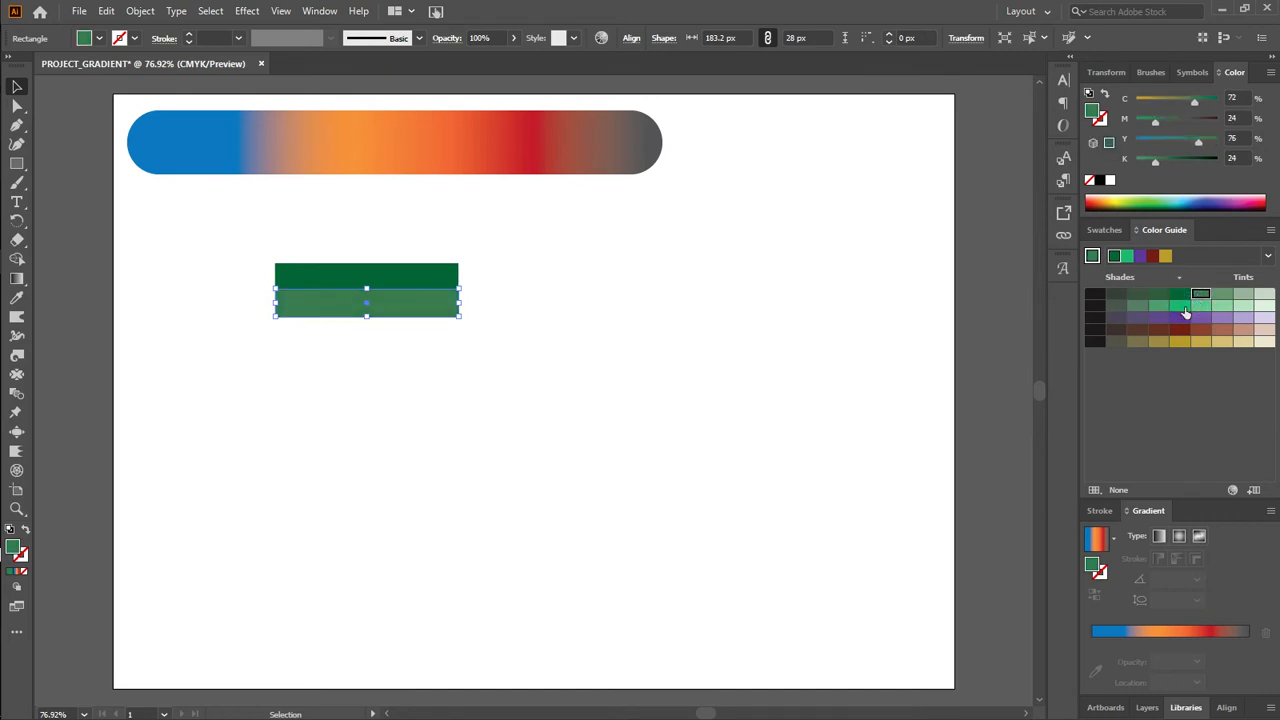
click(519, 405)
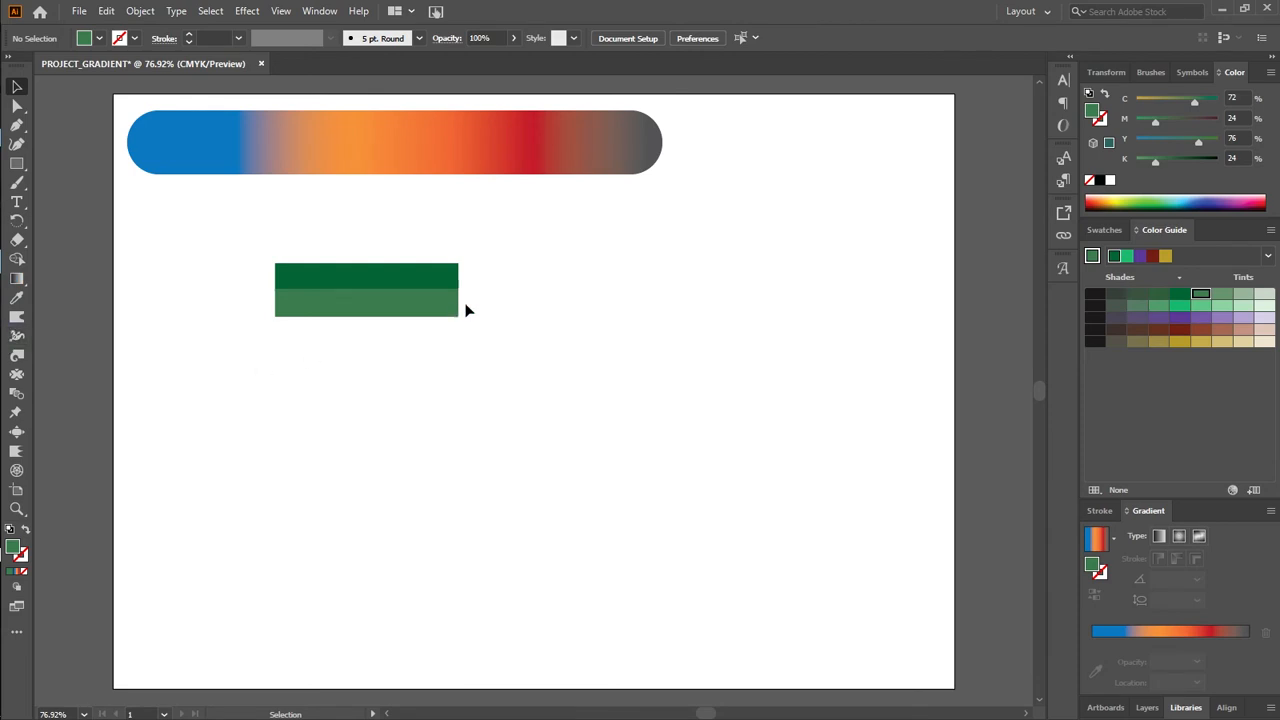
Duplicate the second green bar directly below and fill the copy with the Color Guide shade C 58.13, M 0, Y 60.22, K 25
click(412, 311)
drag(412, 316, 412, 343)
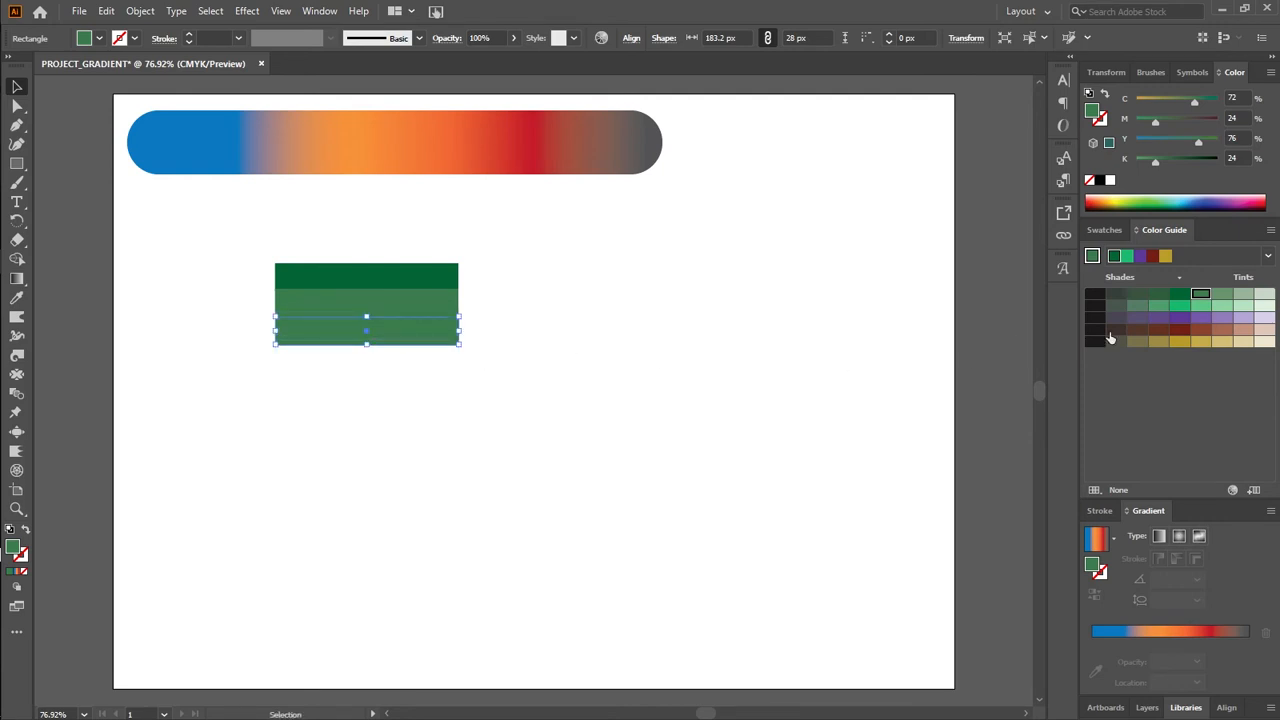
click(1202, 306)
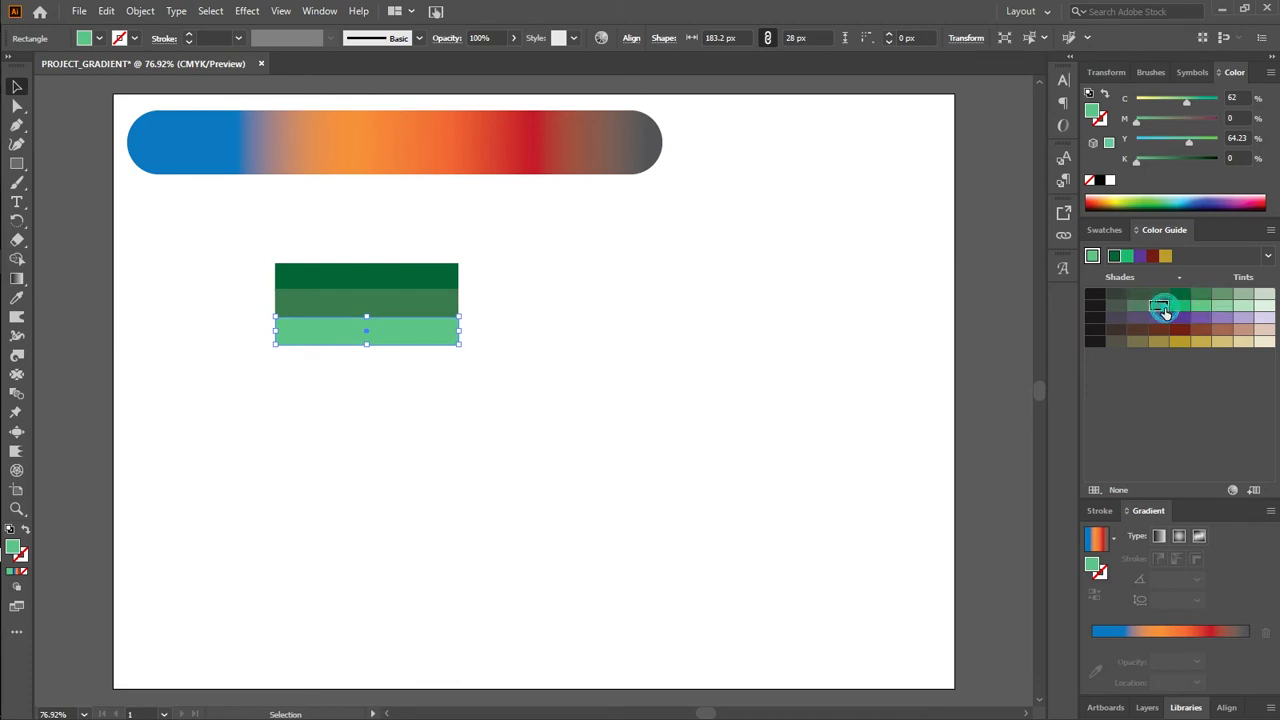
click(1160, 306)
click(437, 374)
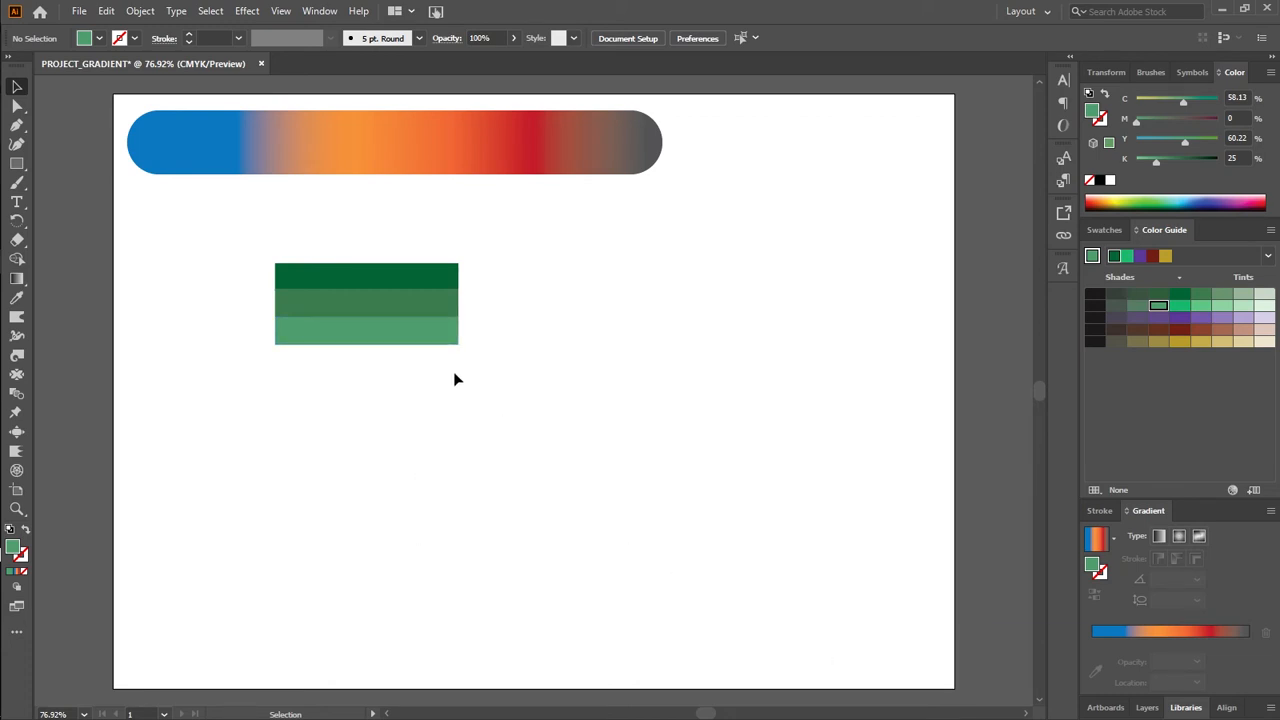
Duplicate the third green bar directly below and fill the copy with the Color Guide tint C 31, M 0, Y 32.12, K 0
click(390, 339)
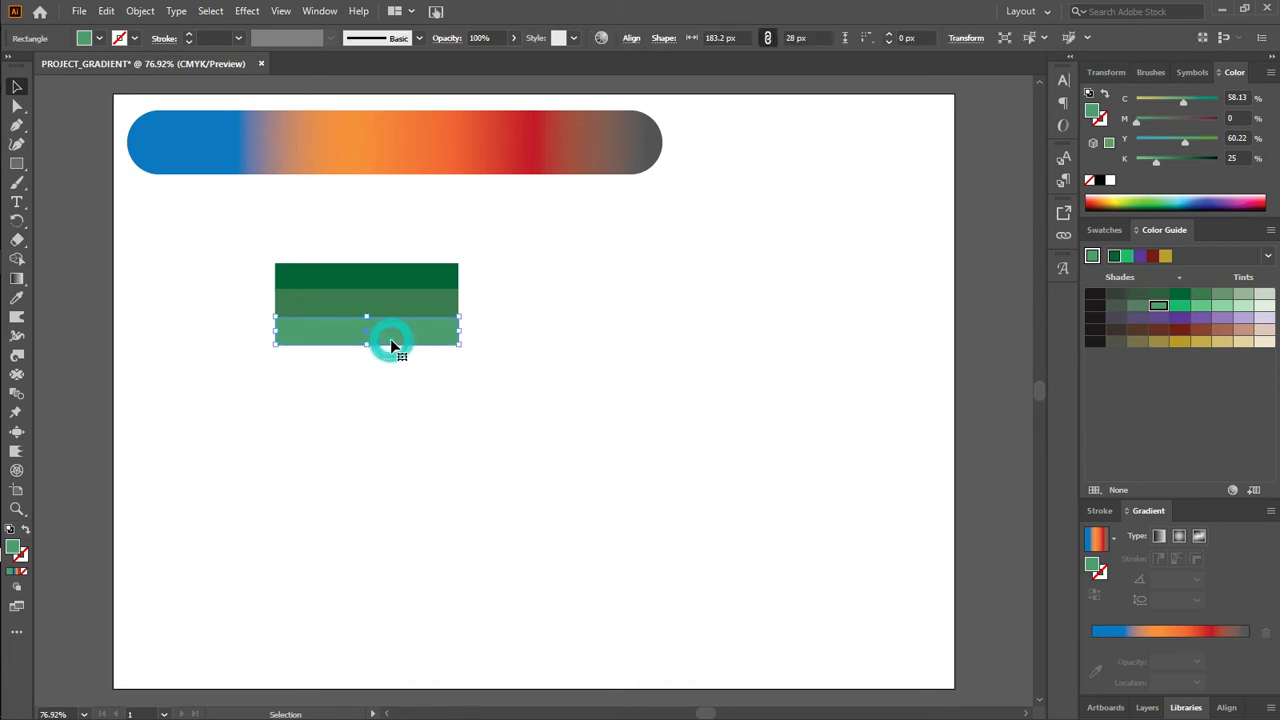
drag(394, 347, 391, 374)
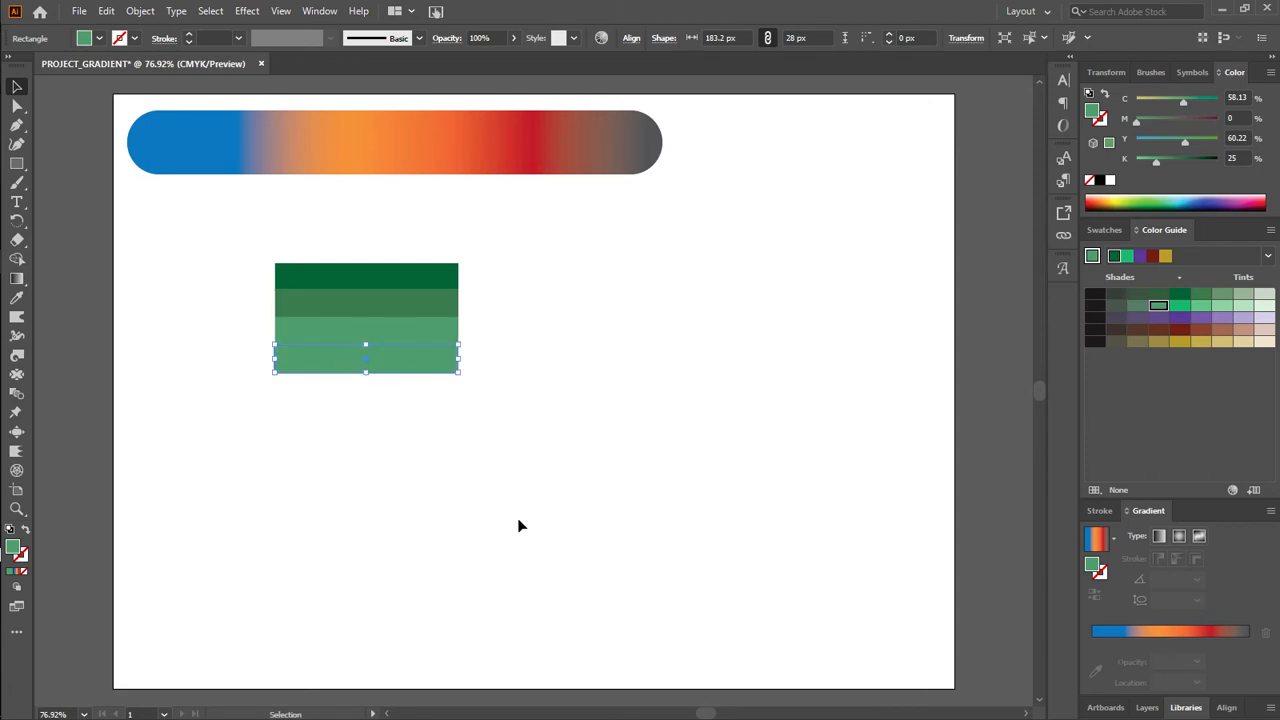
click(510, 526)
click(419, 372)
click(296, 446)
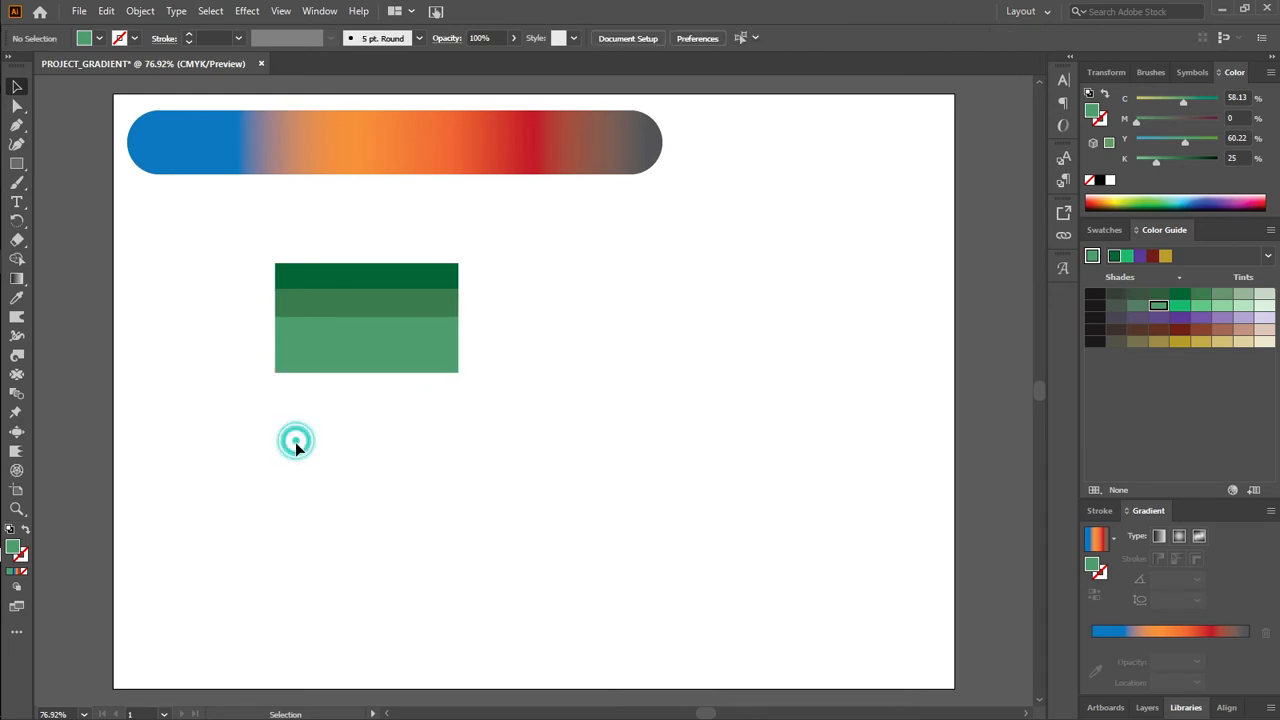
click(388, 366)
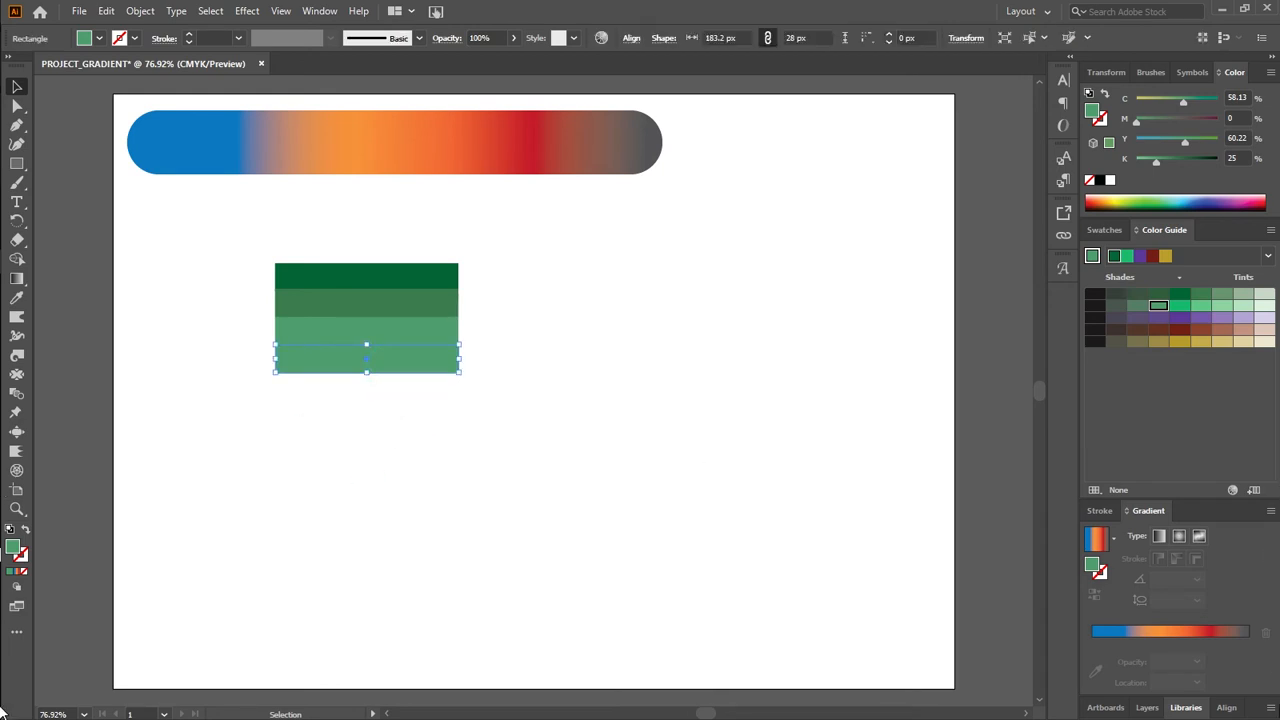
click(1243, 305)
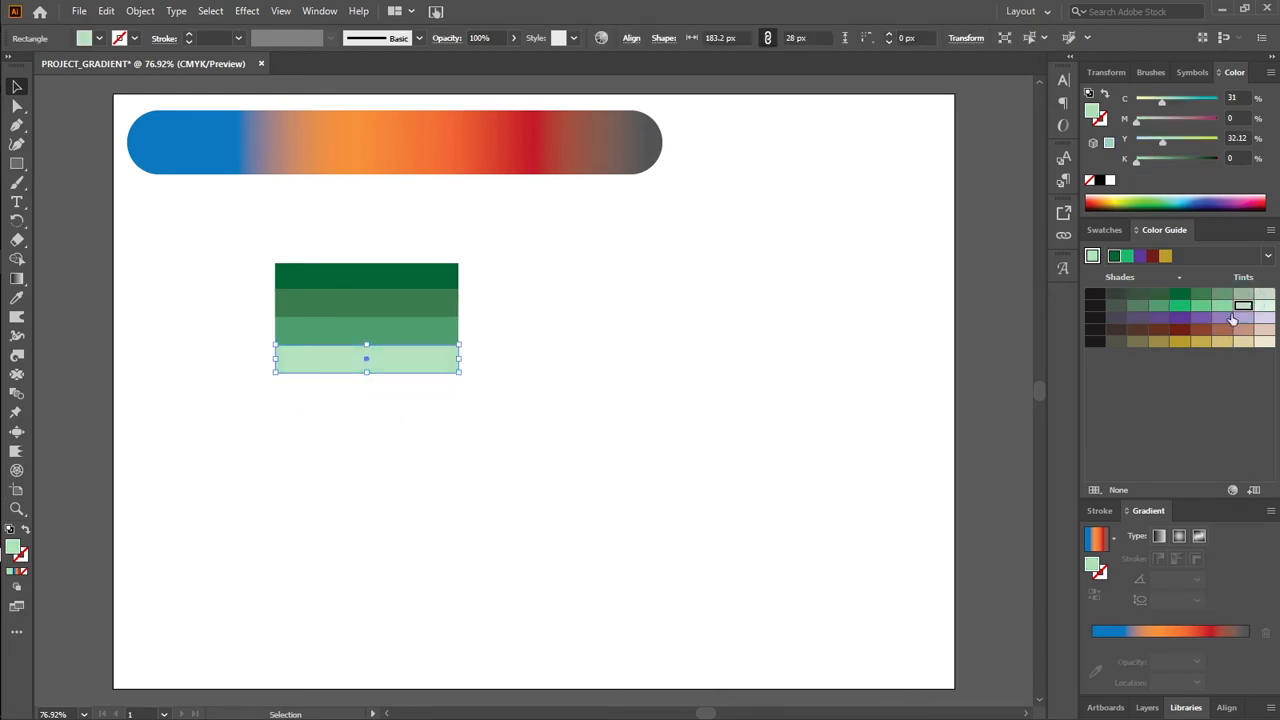
click(541, 398)
Duplicate the light green fourth bar directly below and nudge the copy into line with the stack
click(421, 374)
drag(420, 366, 423, 400)
key(Left)
key(Down)
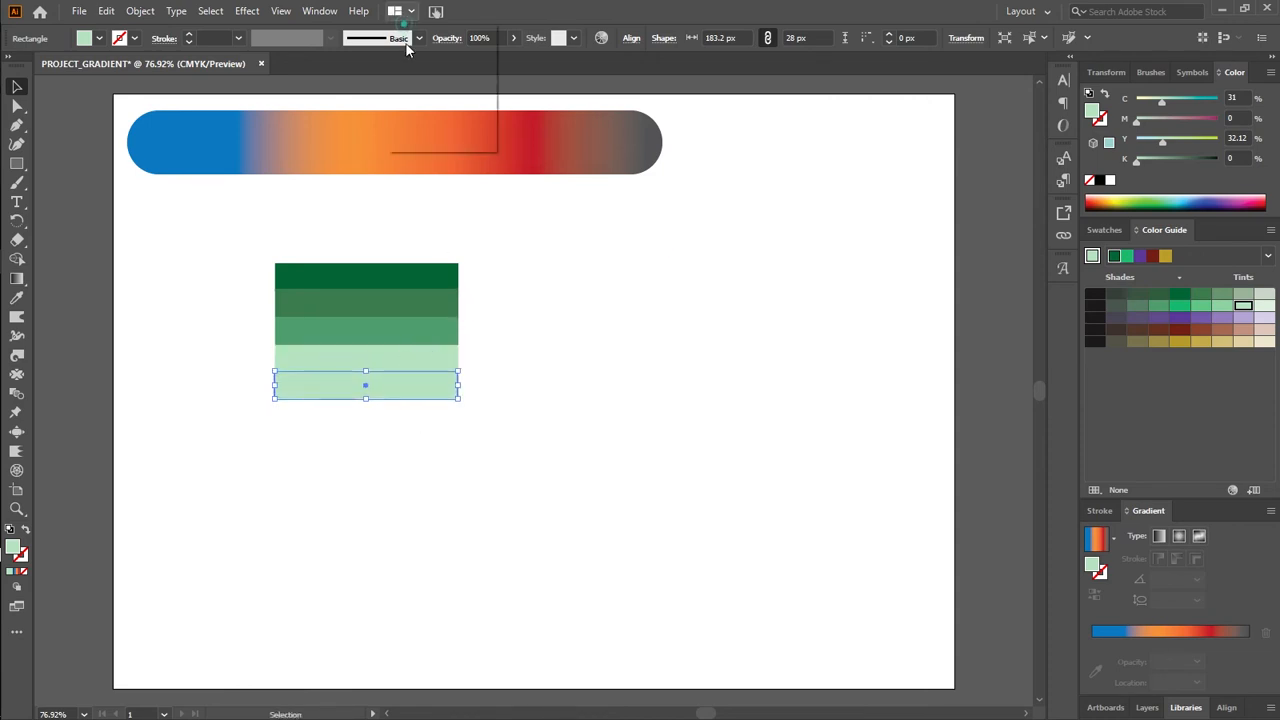
click(526, 197)
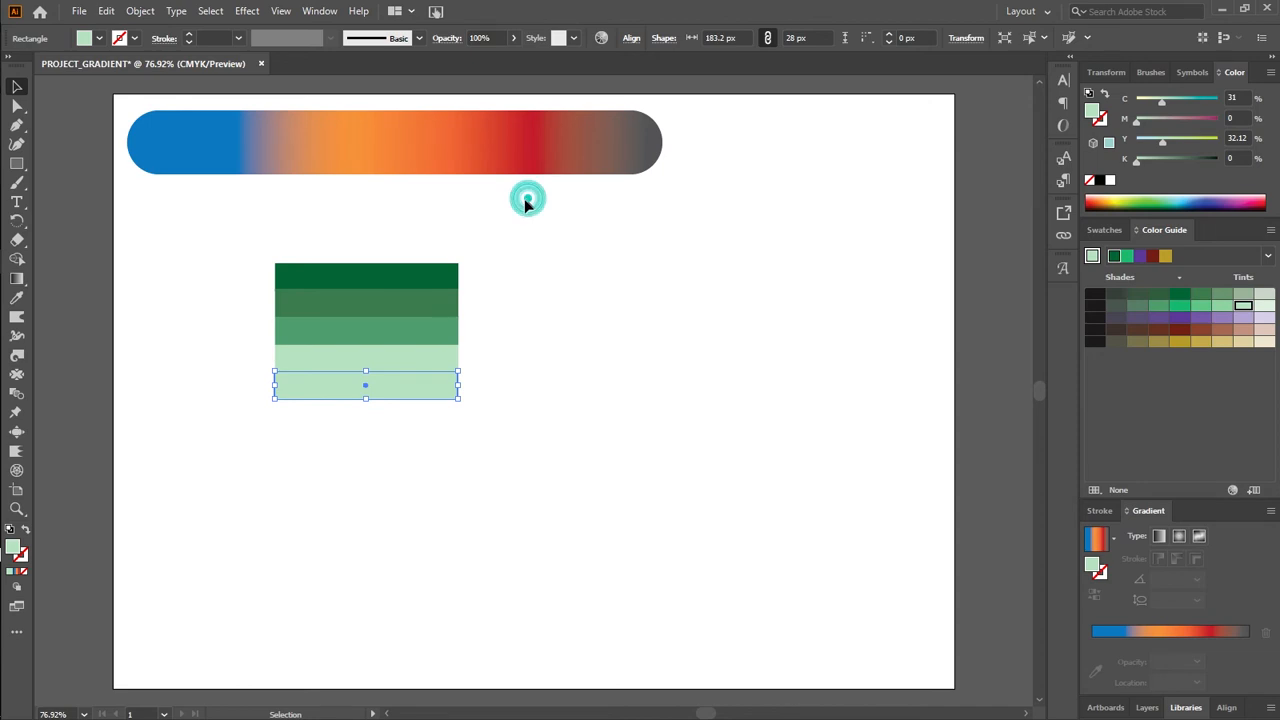
click(389, 396)
click(397, 430)
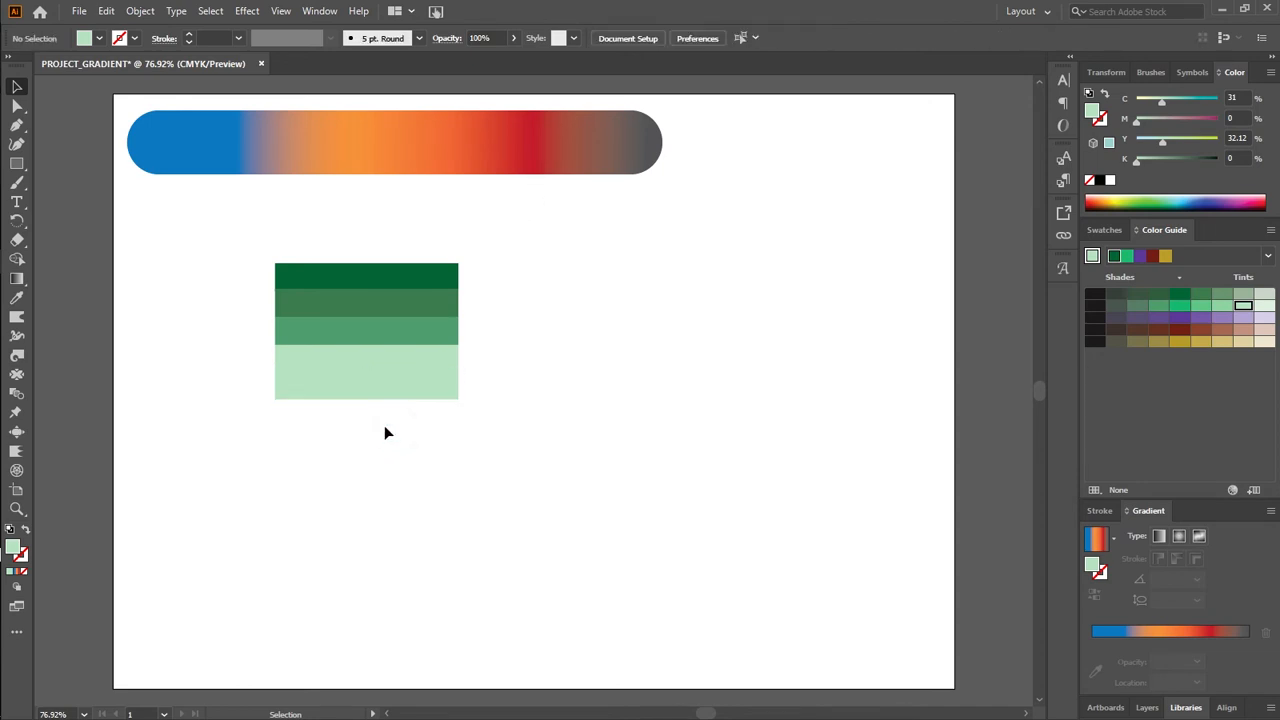
Fill the lowest bar with the palest green Color Guide tint, C 15.5, M 0, Y 16.06, K 0
click(389, 396)
click(1263, 307)
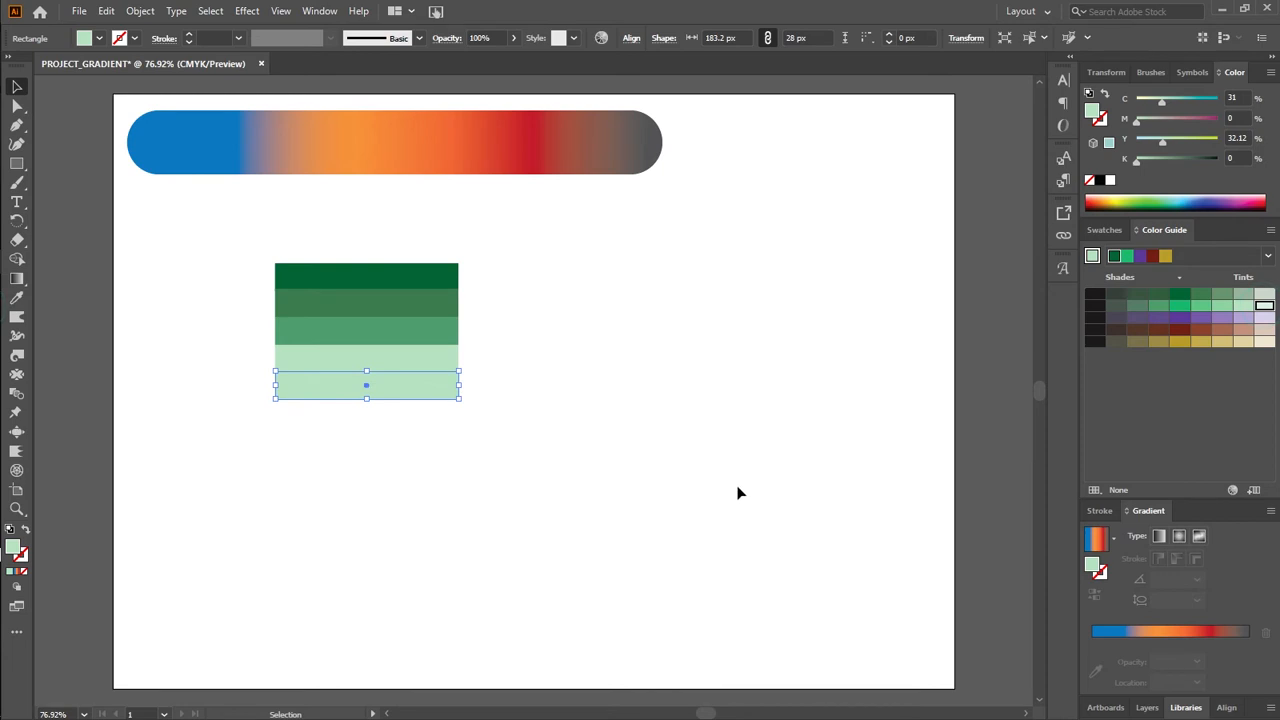
click(1265, 296)
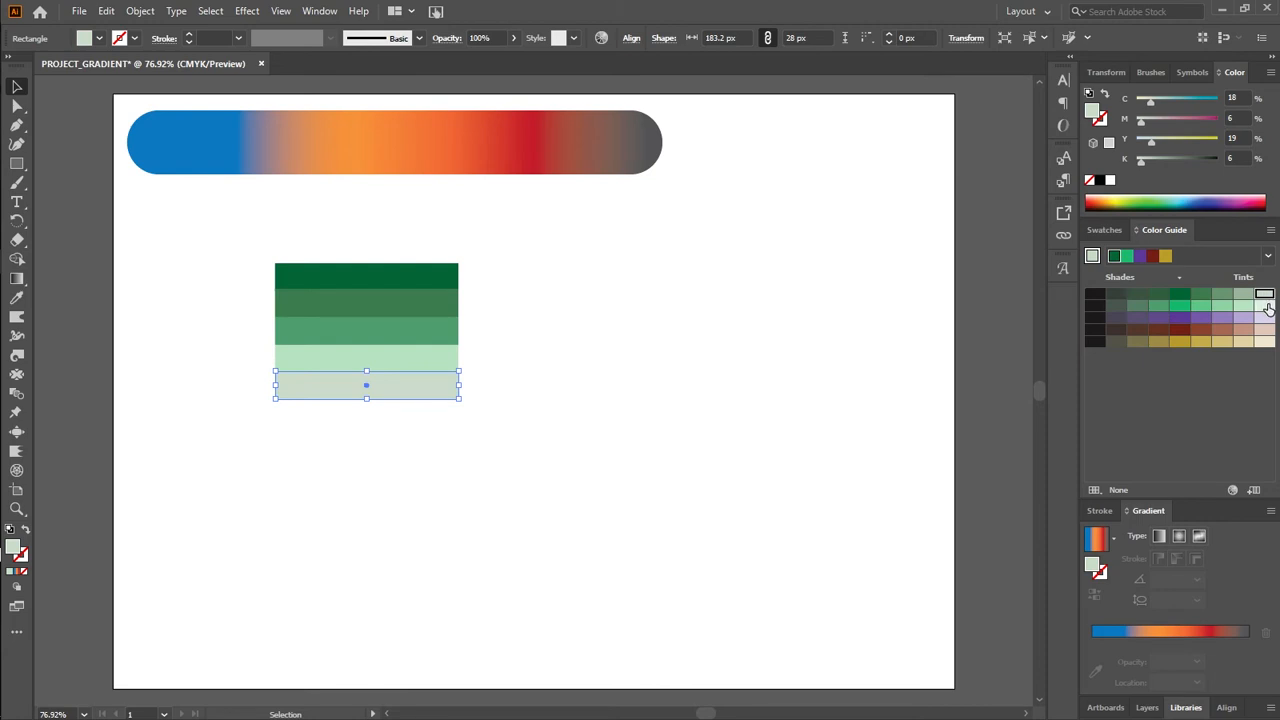
click(1266, 306)
click(716, 381)
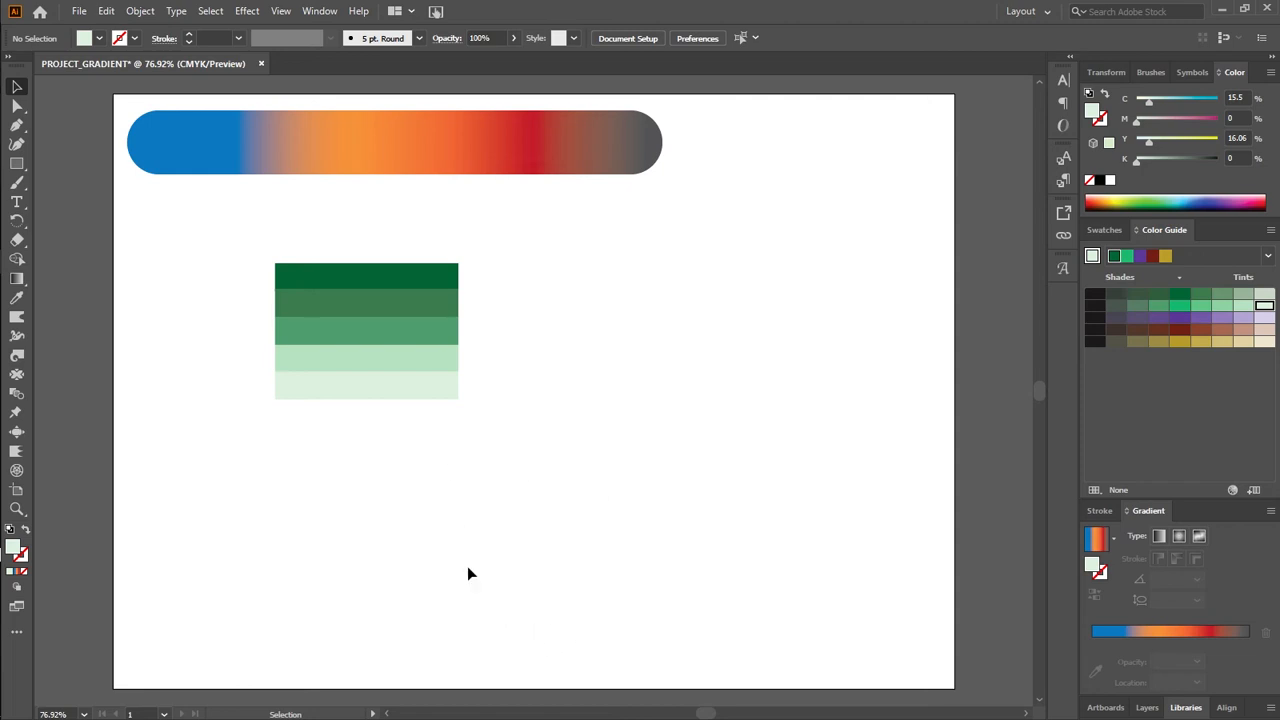
Rotate the whole stack of five green bars counterclockwise to a steep diagonal
drag(240, 253, 365, 438)
drag(451, 407, 479, 288)
click(526, 356)
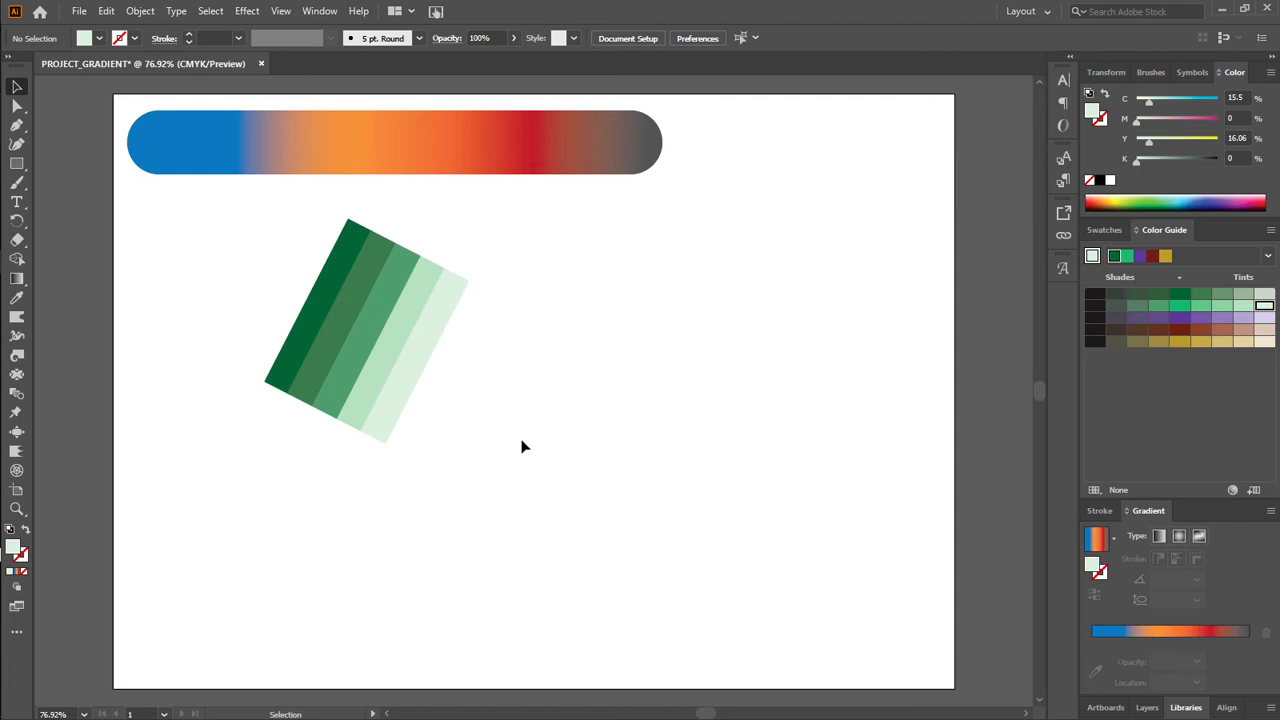
Select all five tilted green bars and place a copy of the set to their right
drag(283, 282, 439, 396)
right_click(403, 371)
click(514, 323)
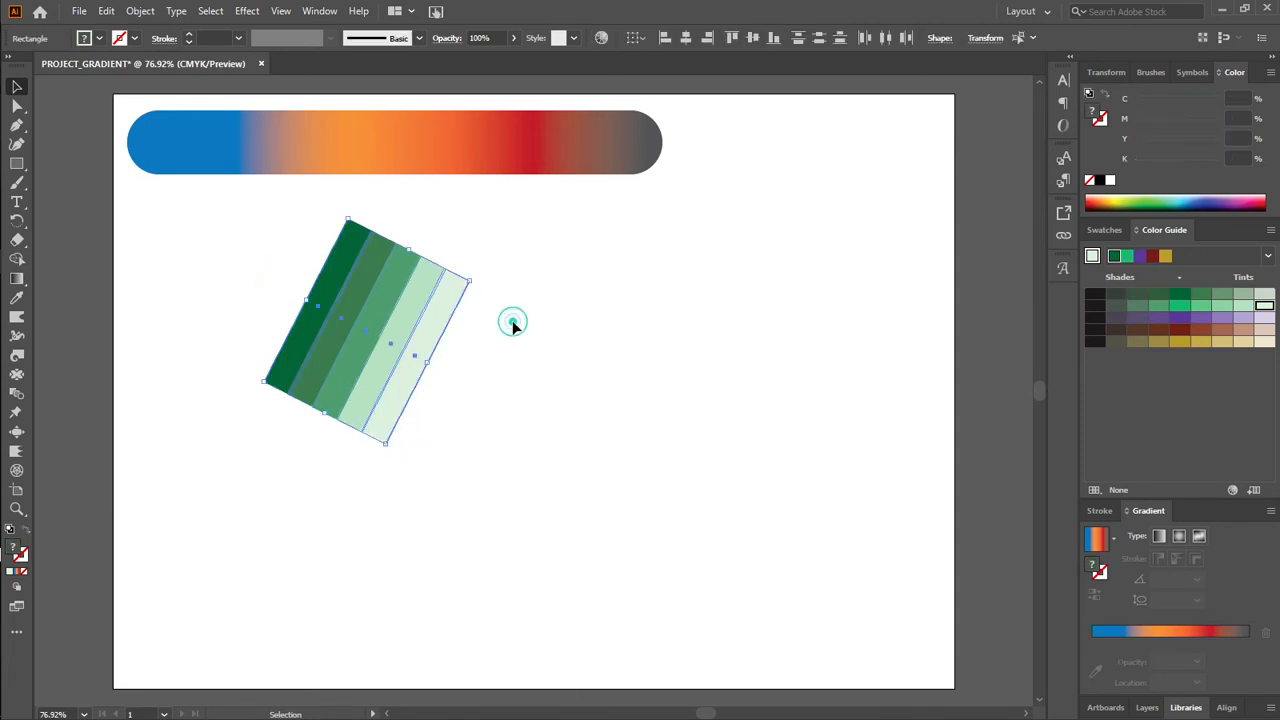
click(388, 428)
alt+drag(388, 428, 612, 425)
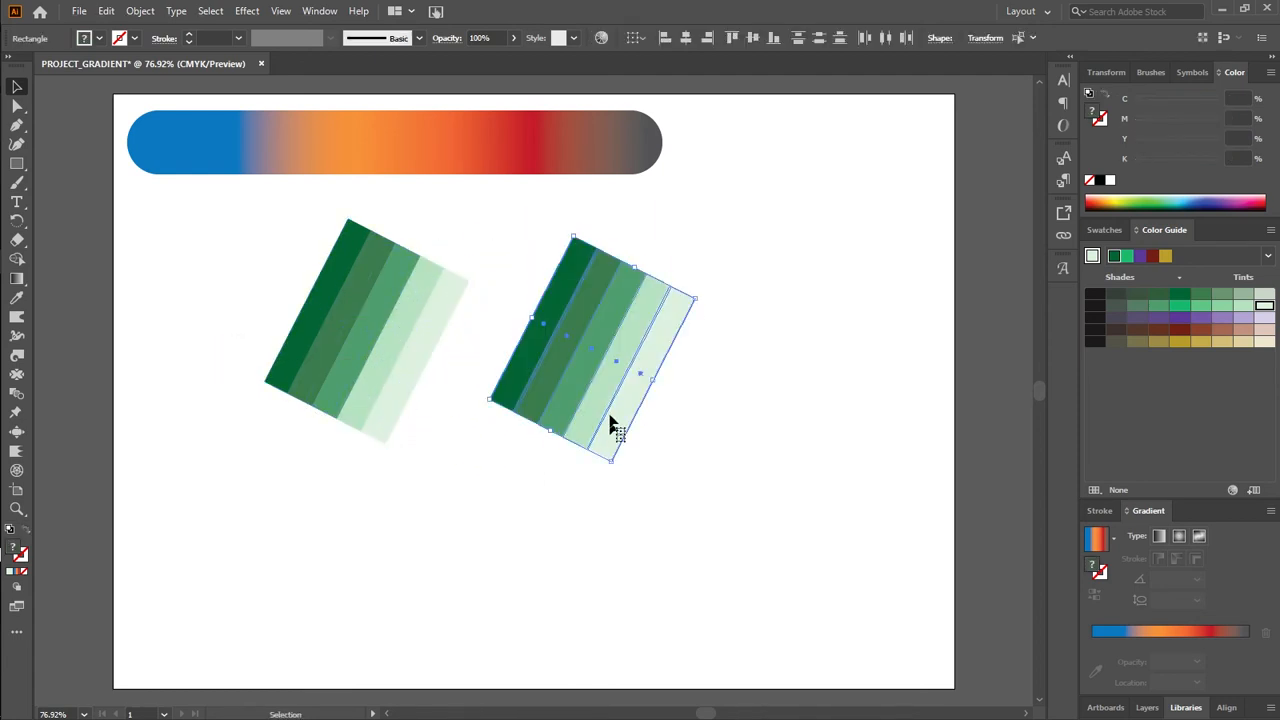
Recolour the copied set's leftmost bar dark red (C 23.53, M 100, Y 100, K 20.39) from the colour spectrum
click(526, 366)
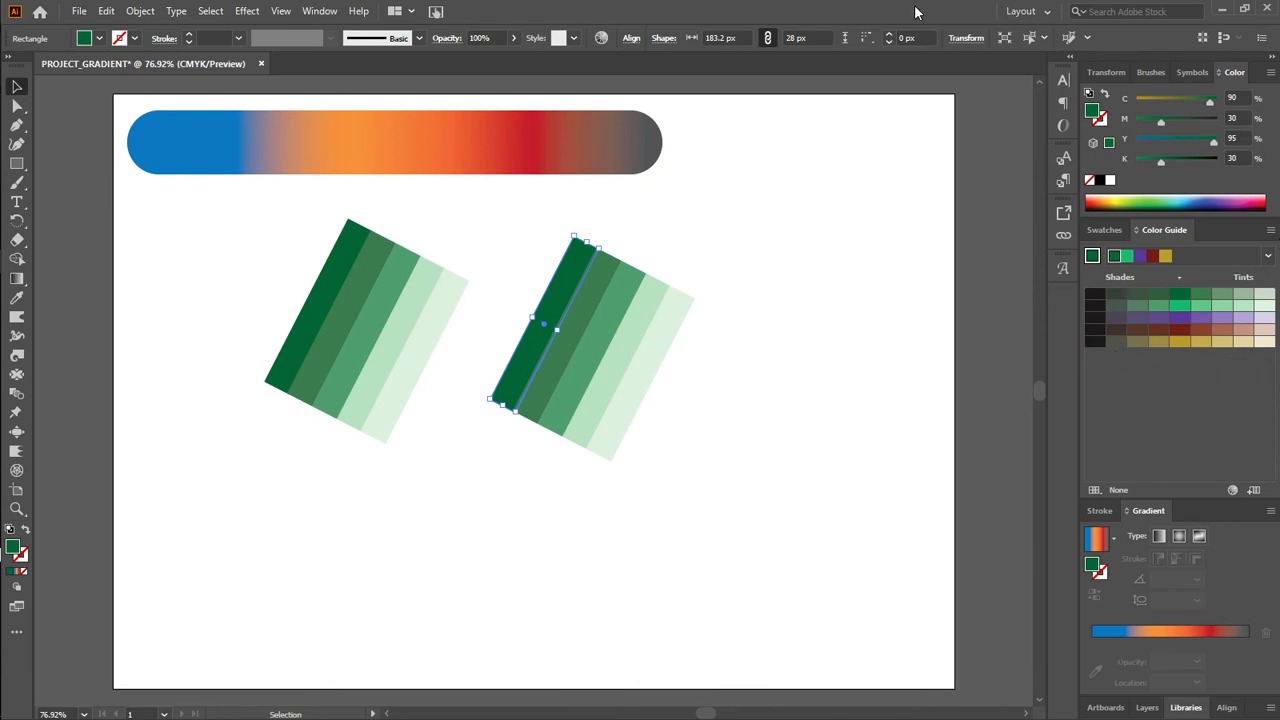
click(1095, 196)
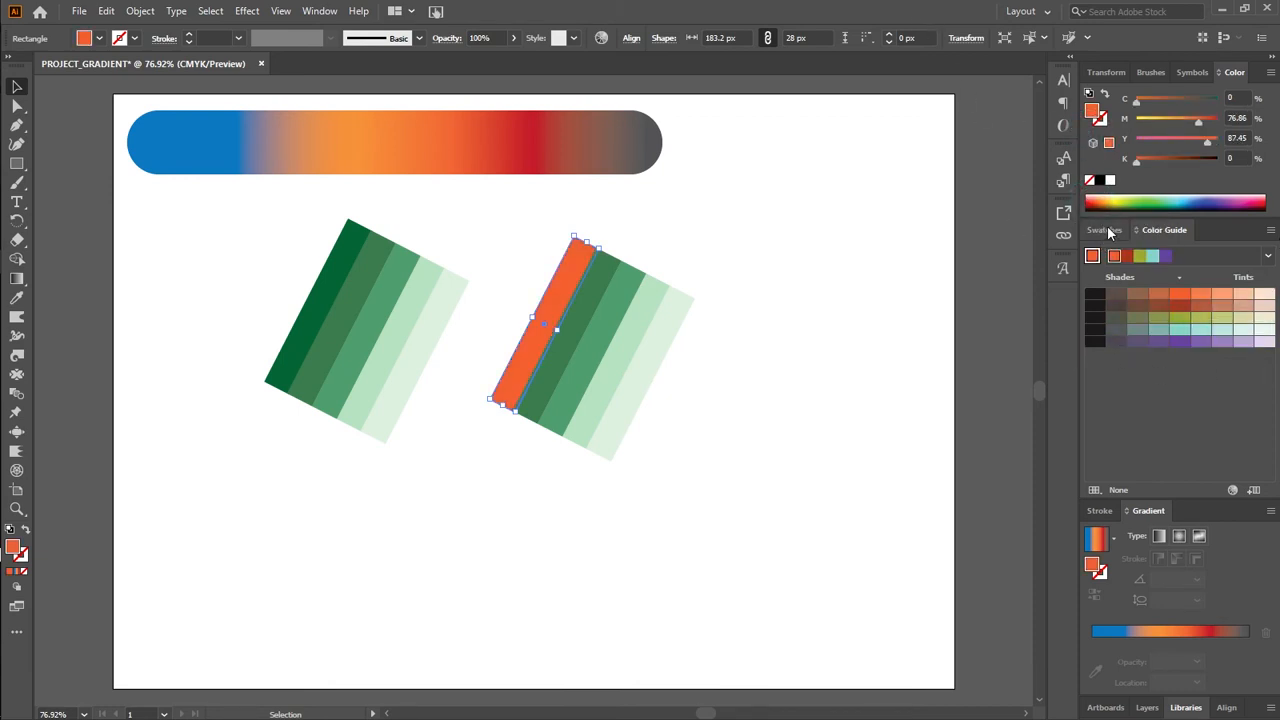
click(1093, 200)
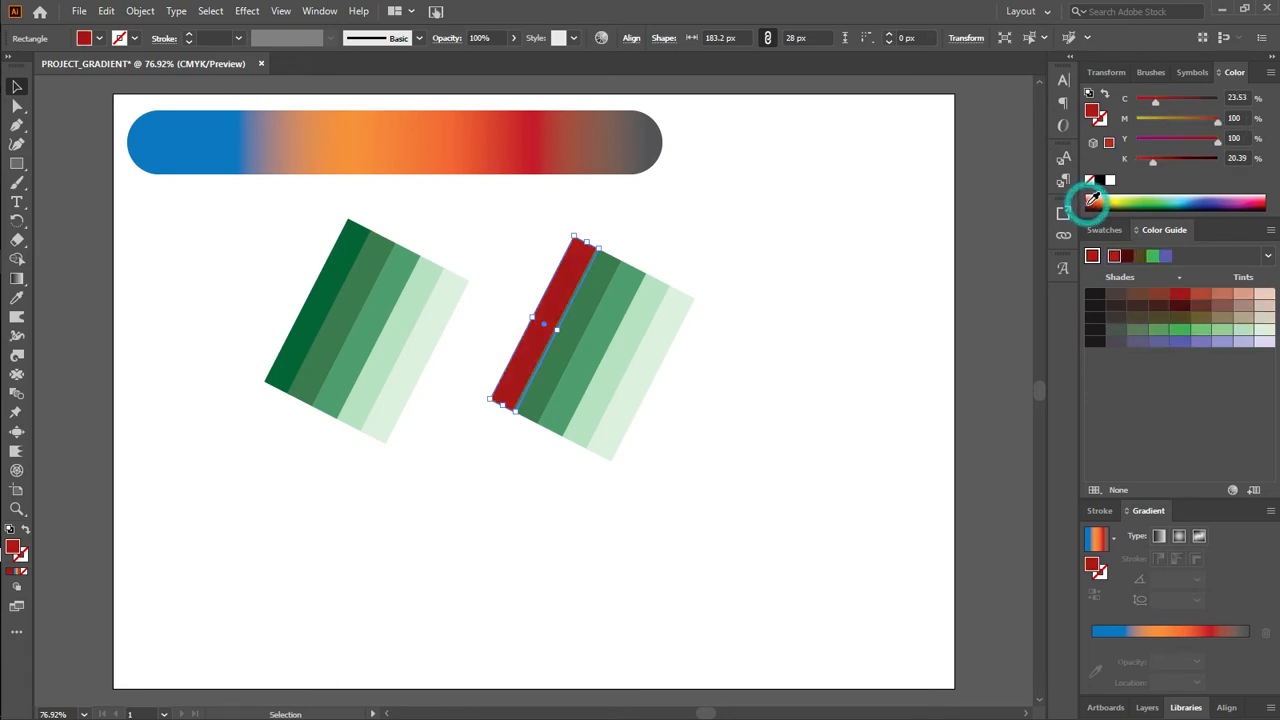
click(593, 505)
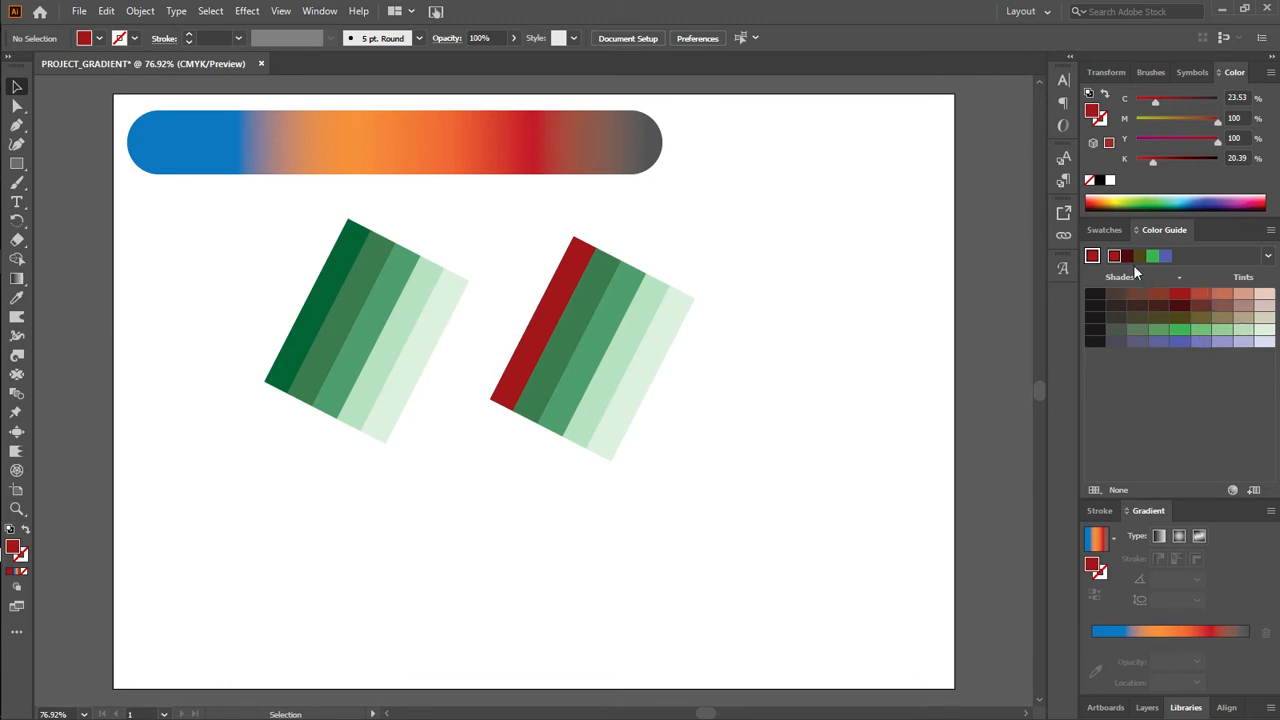
Fill the copied set's second bar with the red Color Guide tint C 18.82, M 80, Y 80, K 16.31
click(600, 304)
click(596, 304)
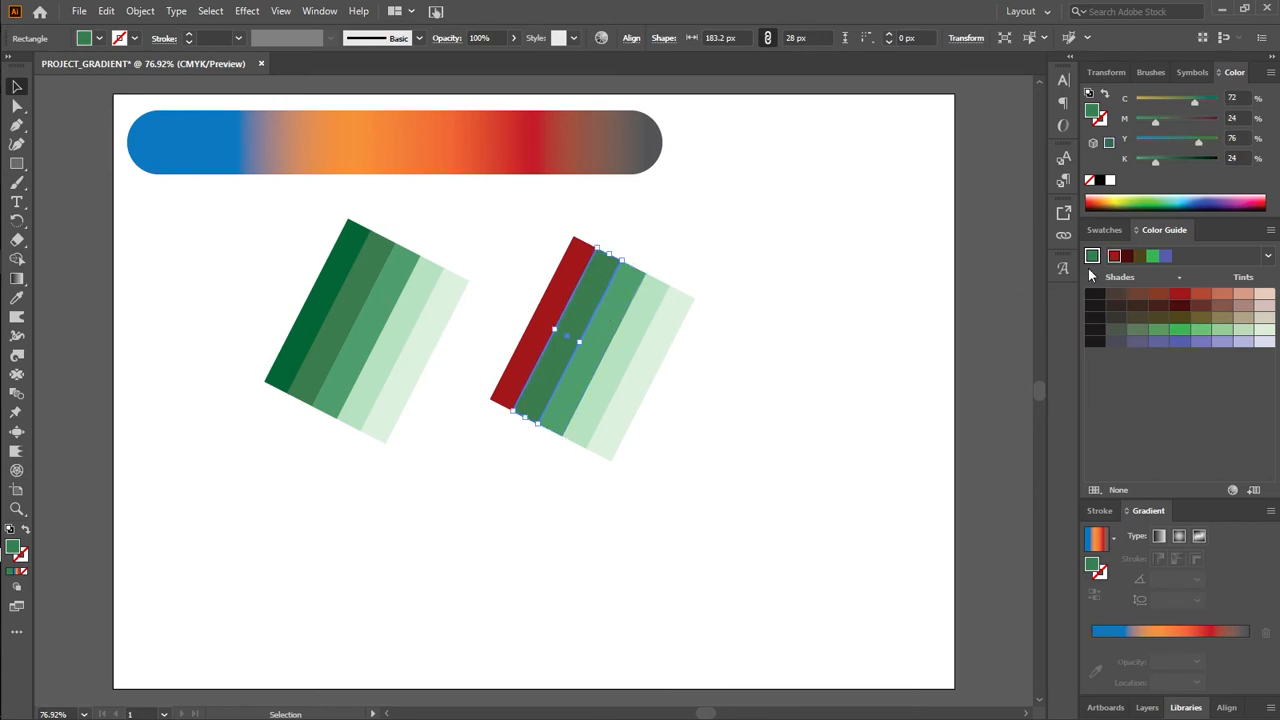
click(1197, 293)
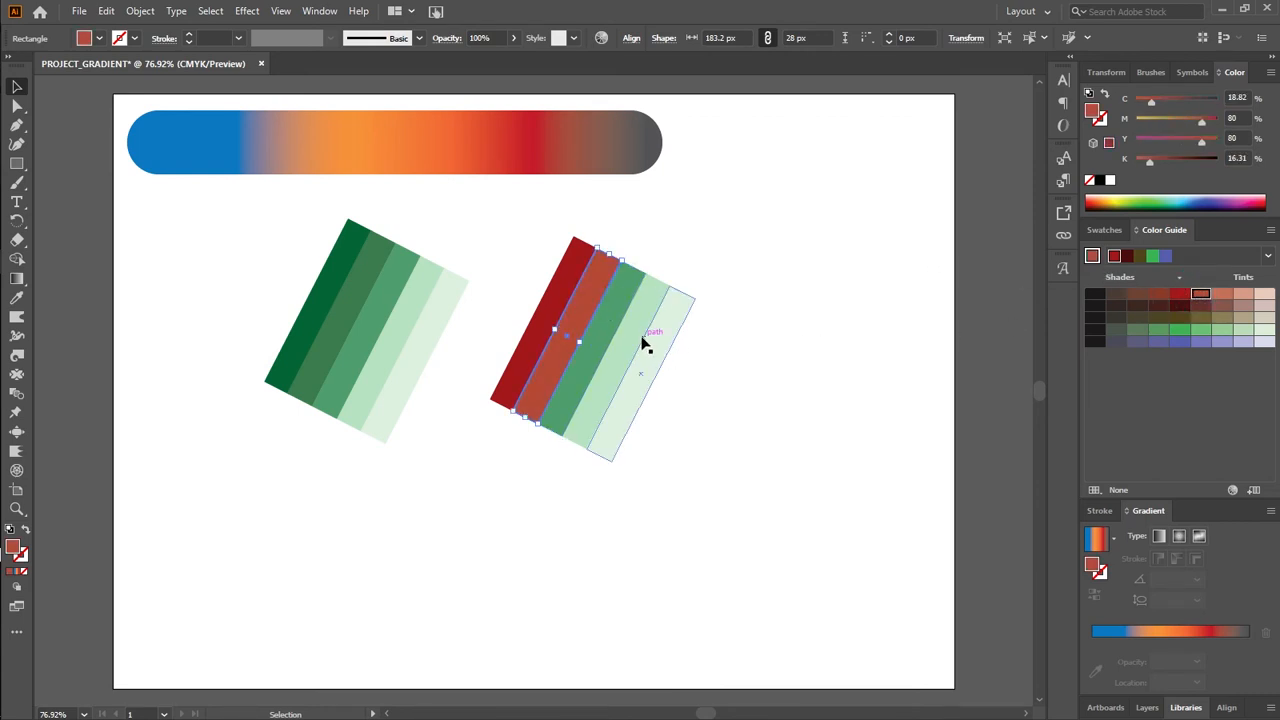
Fill the copied set's last three bars with successively lighter red Color Guide tints, ending at C 4.71, M 20, Y 20, K 4.08
click(614, 325)
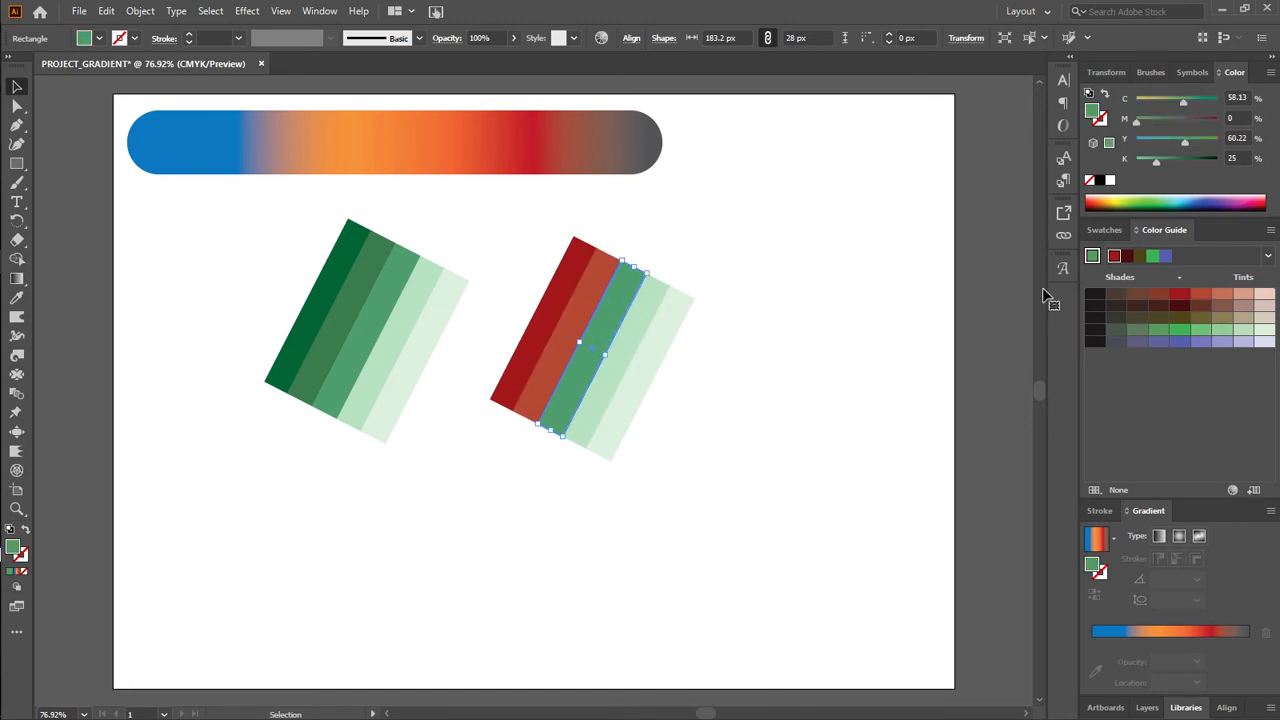
click(1220, 297)
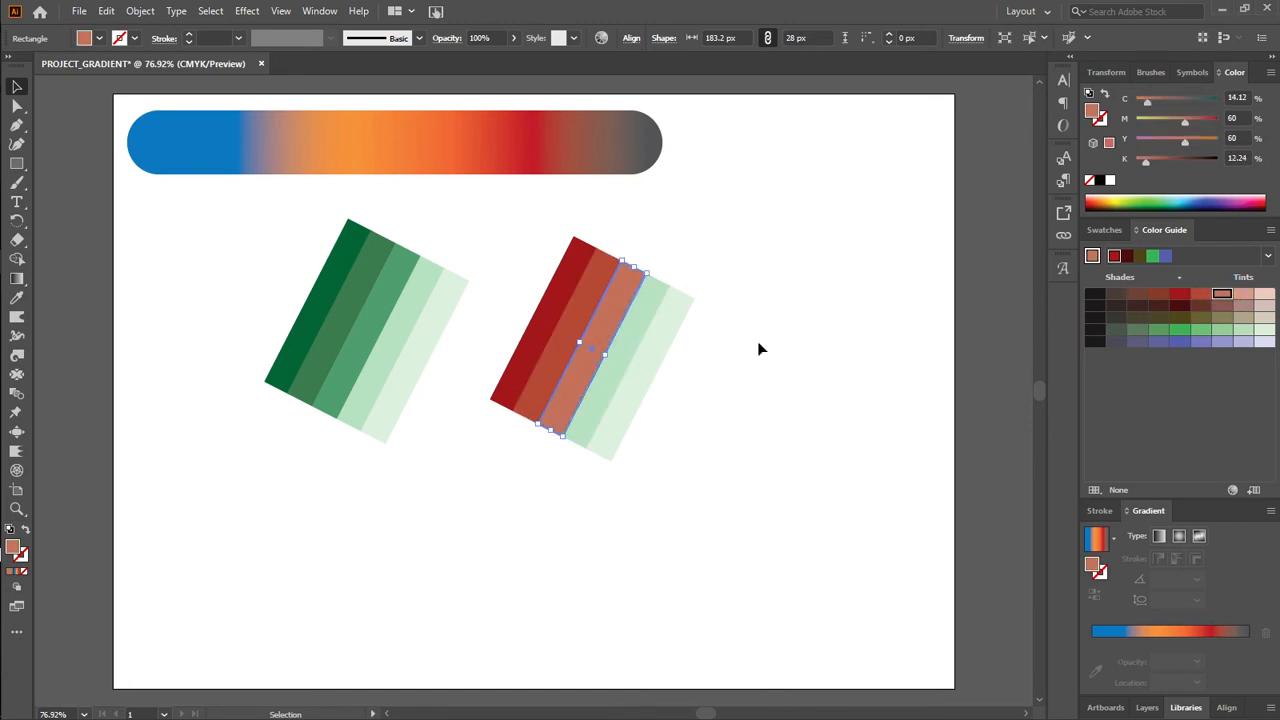
click(635, 330)
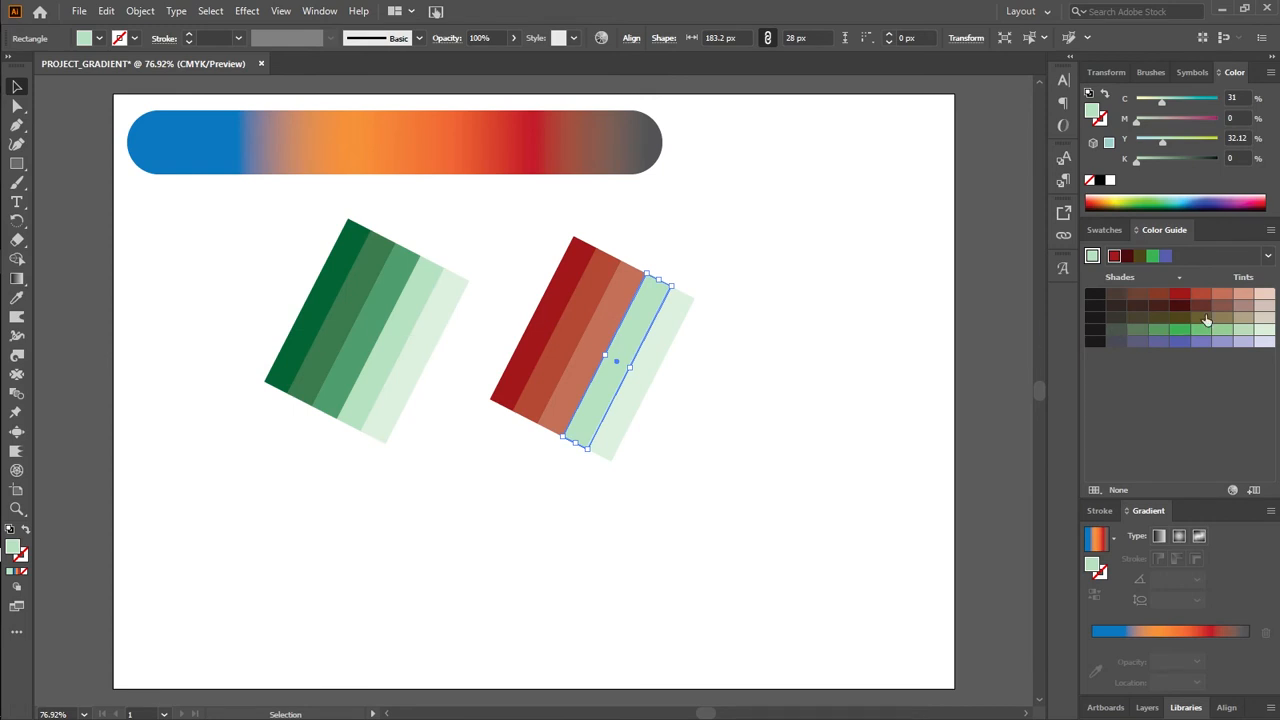
click(1241, 297)
click(653, 374)
click(1262, 295)
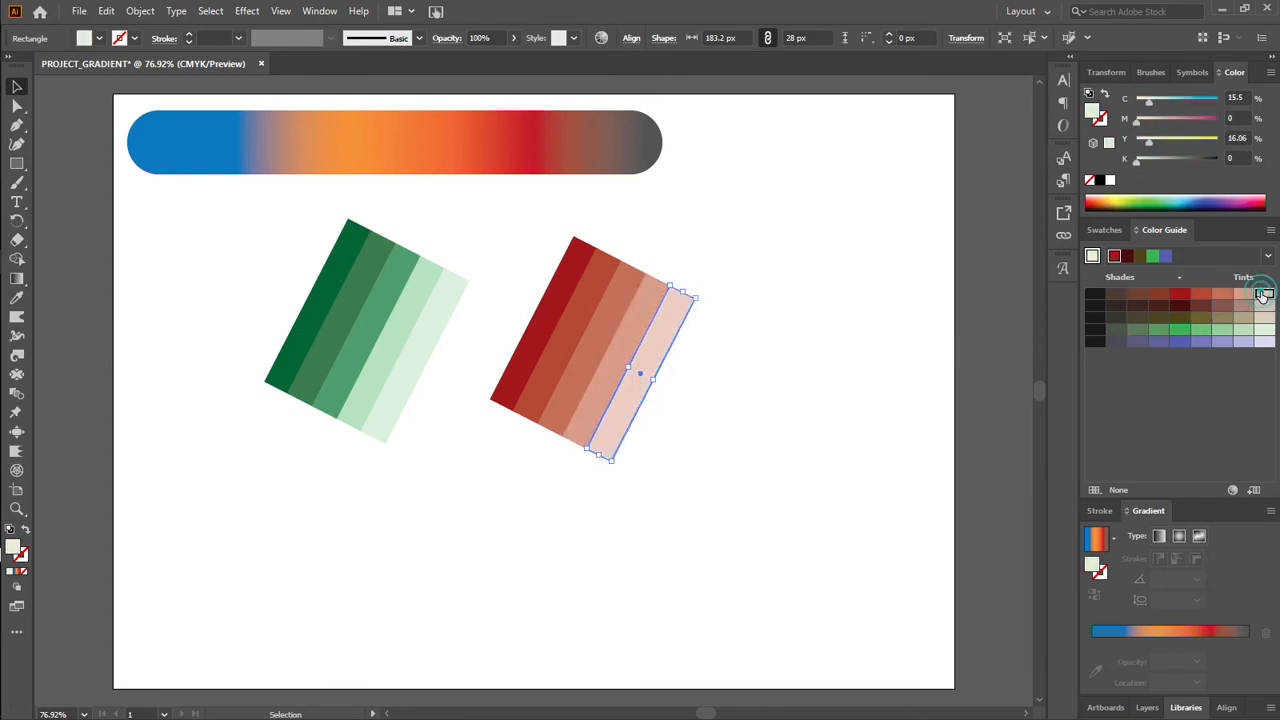
click(797, 410)
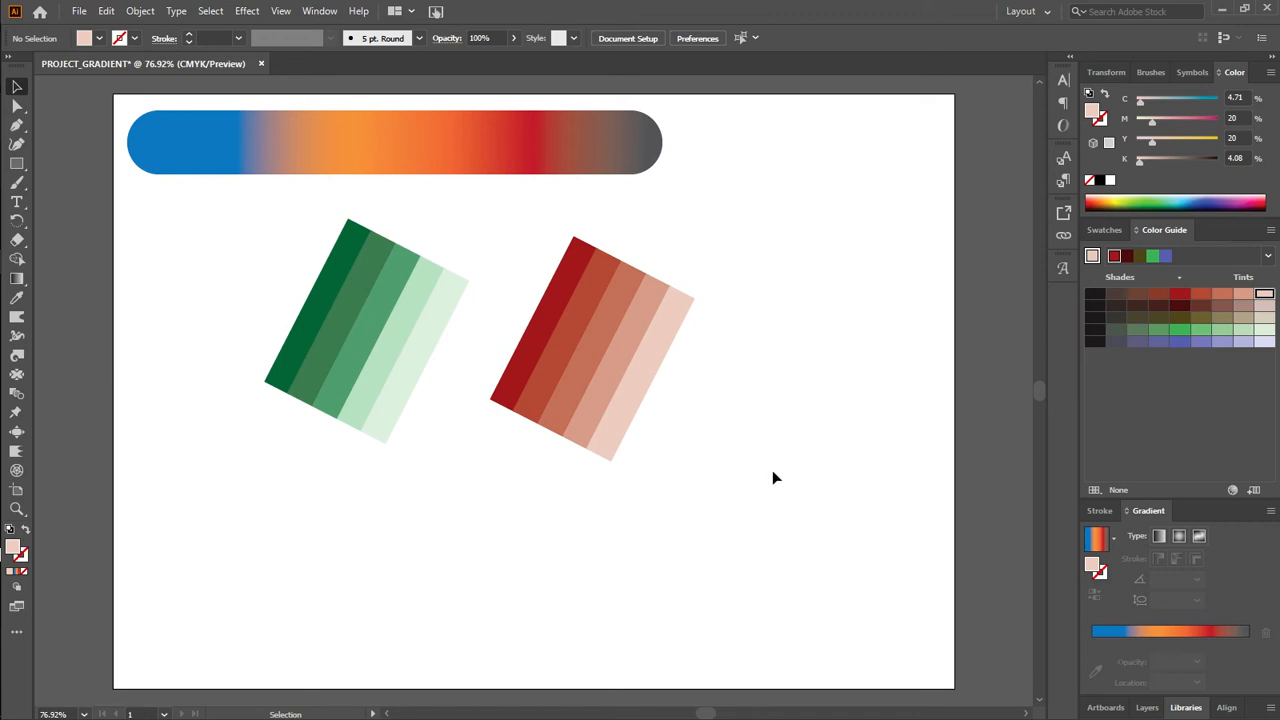
Move the red bar set to the artboard's upper right corner and the green set to its left edge
drag(482, 355, 619, 453)
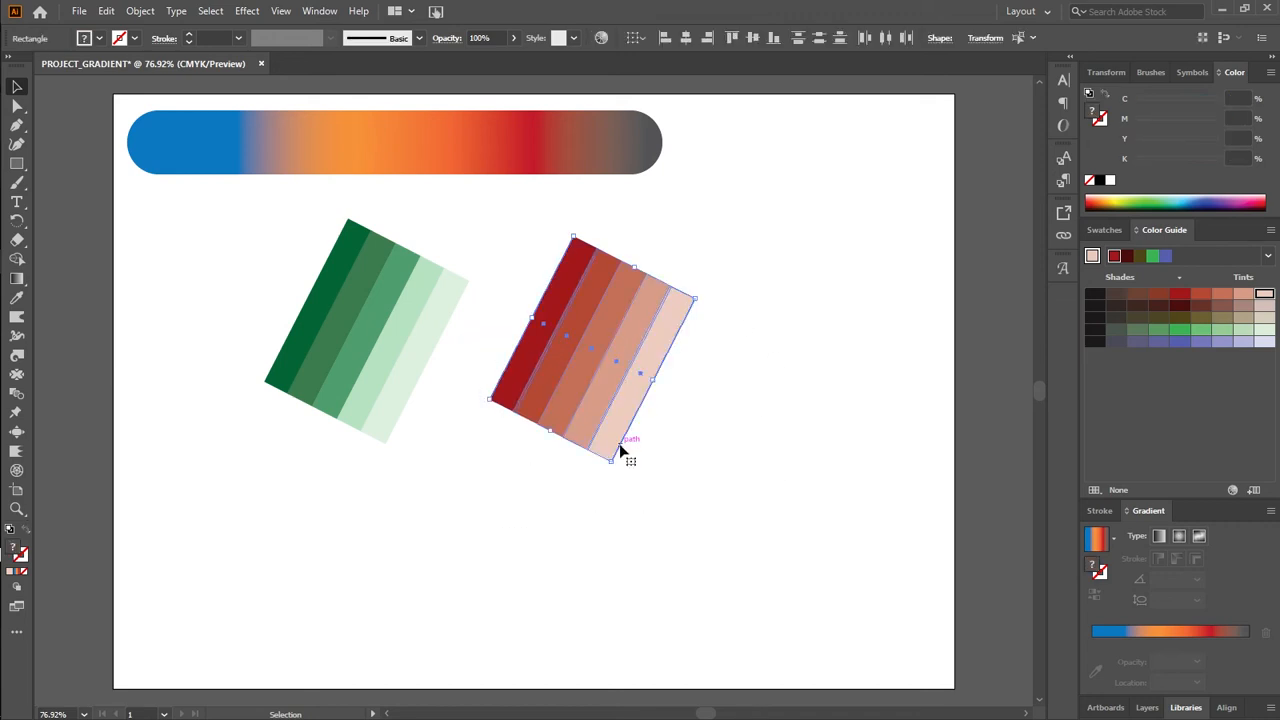
click(597, 517)
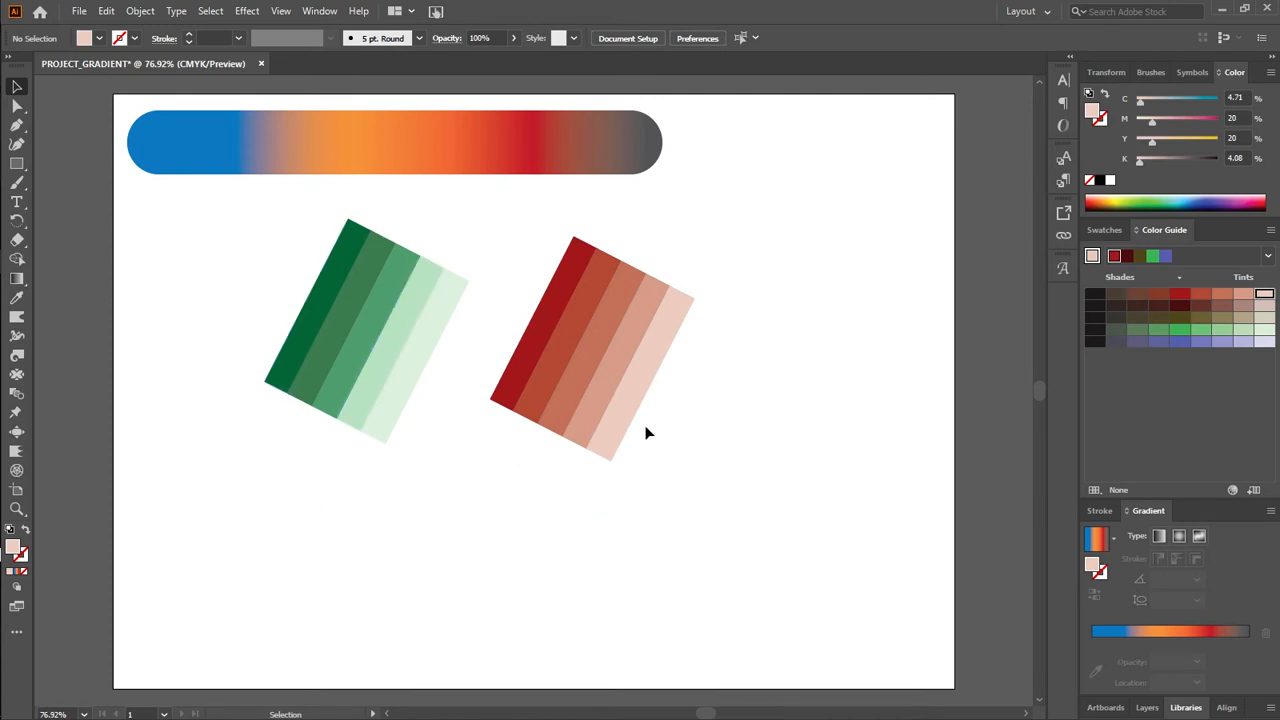
drag(533, 288, 877, 278)
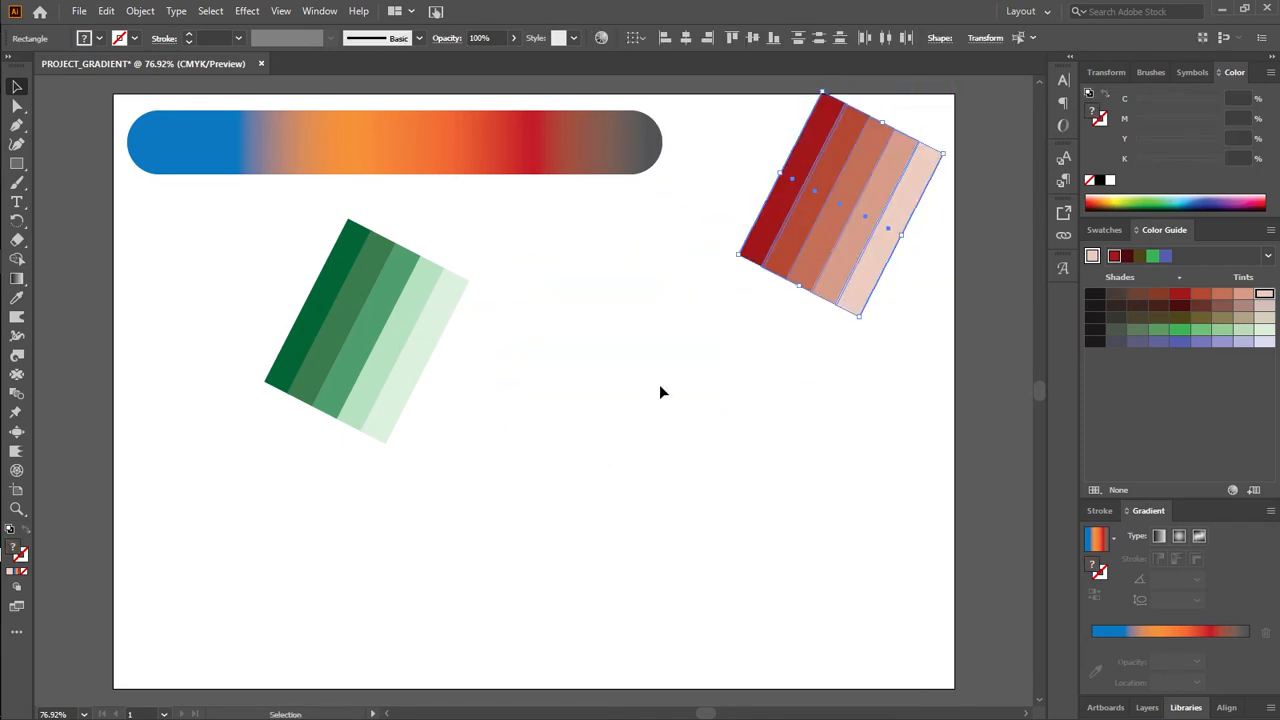
drag(257, 320, 268, 408)
click(480, 383)
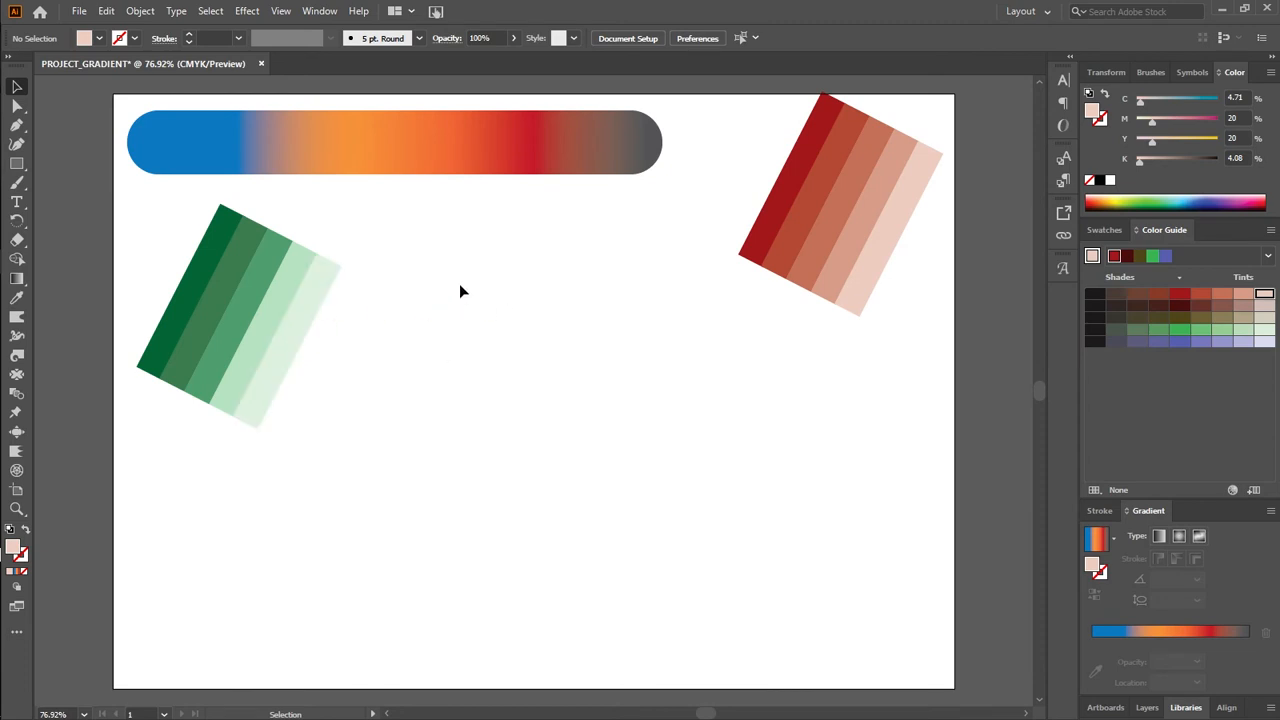
Place a copy of the three lightest green bars right of the green set and rotate the copy upright
drag(316, 350, 228, 342)
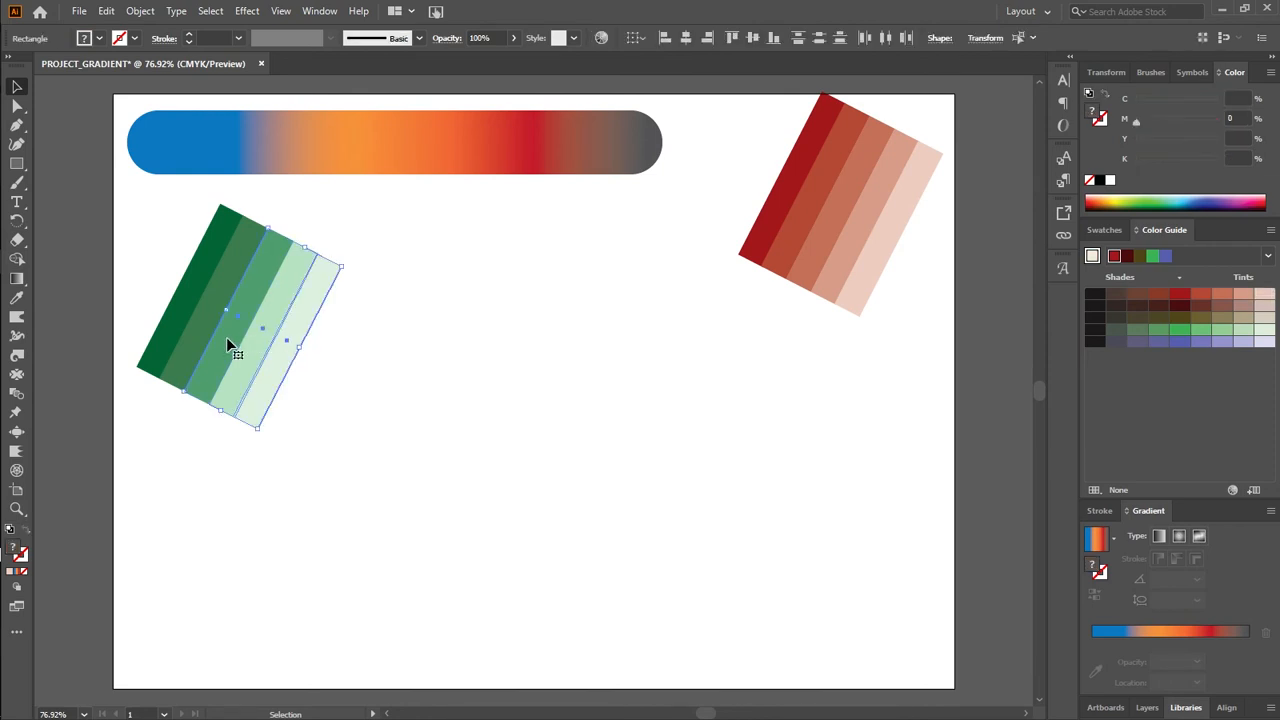
drag(227, 340, 433, 344)
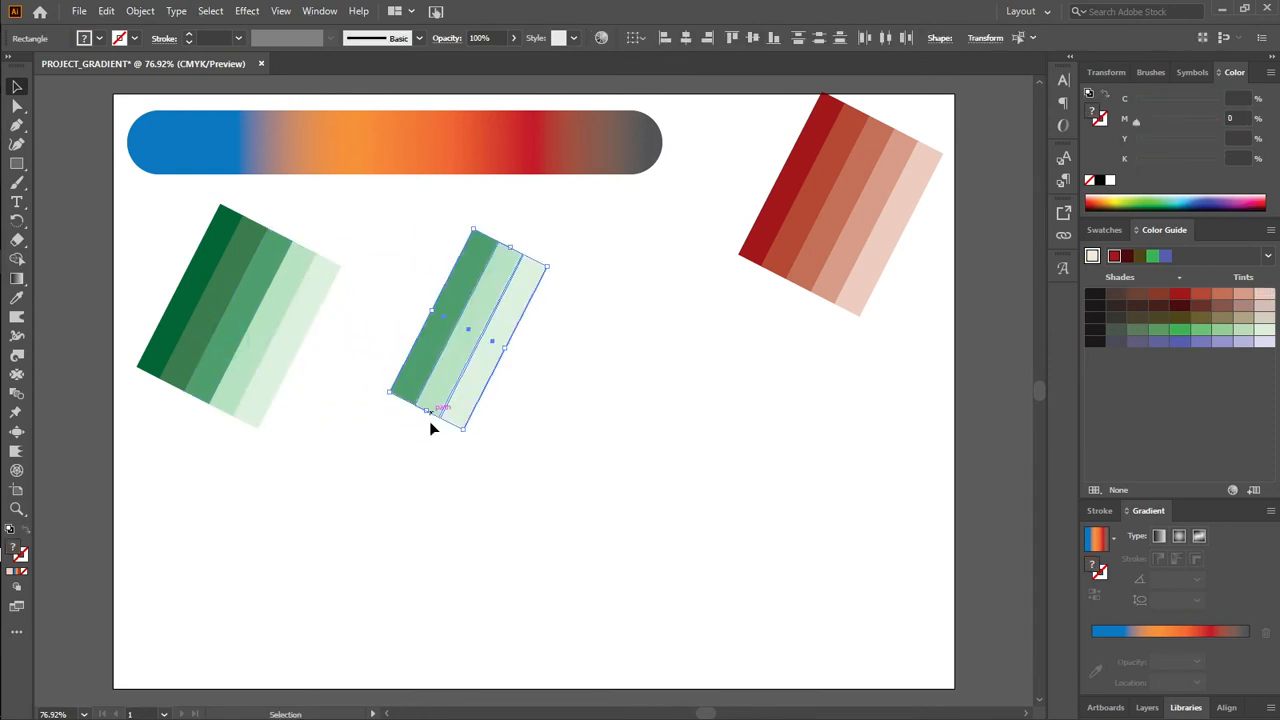
drag(461, 440, 523, 437)
click(517, 483)
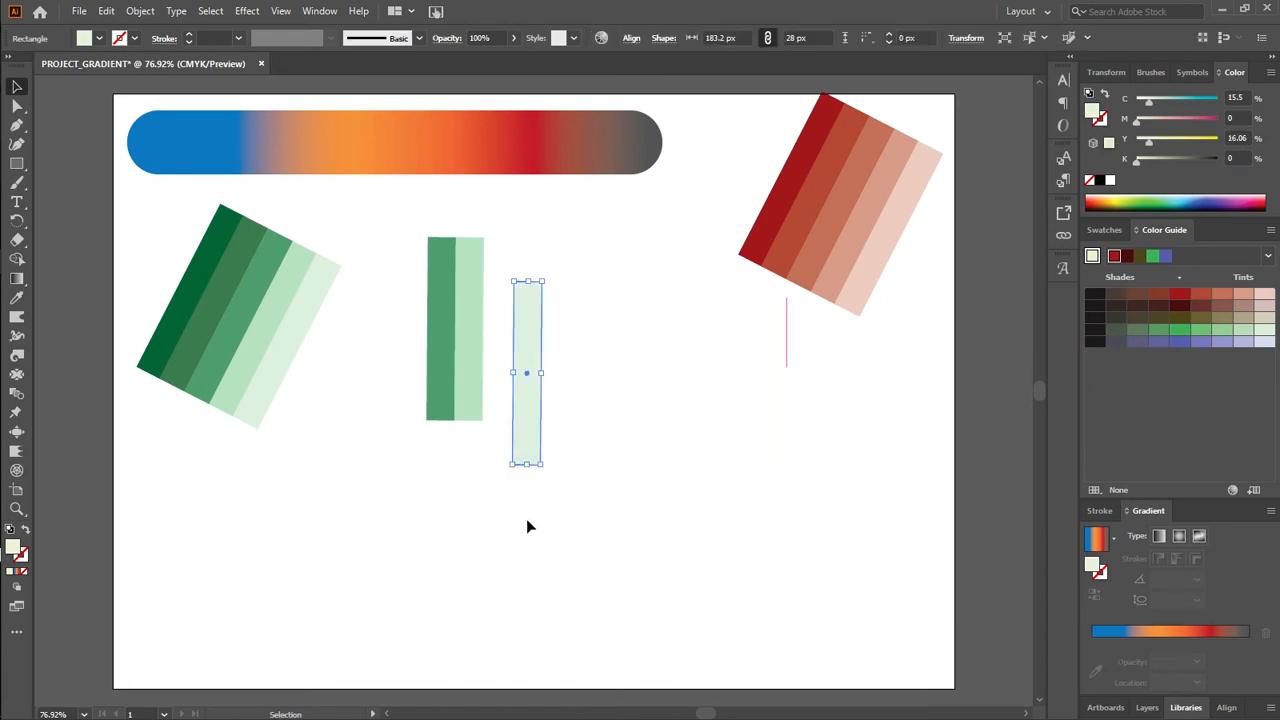
key(z)
key(ctrl+z)
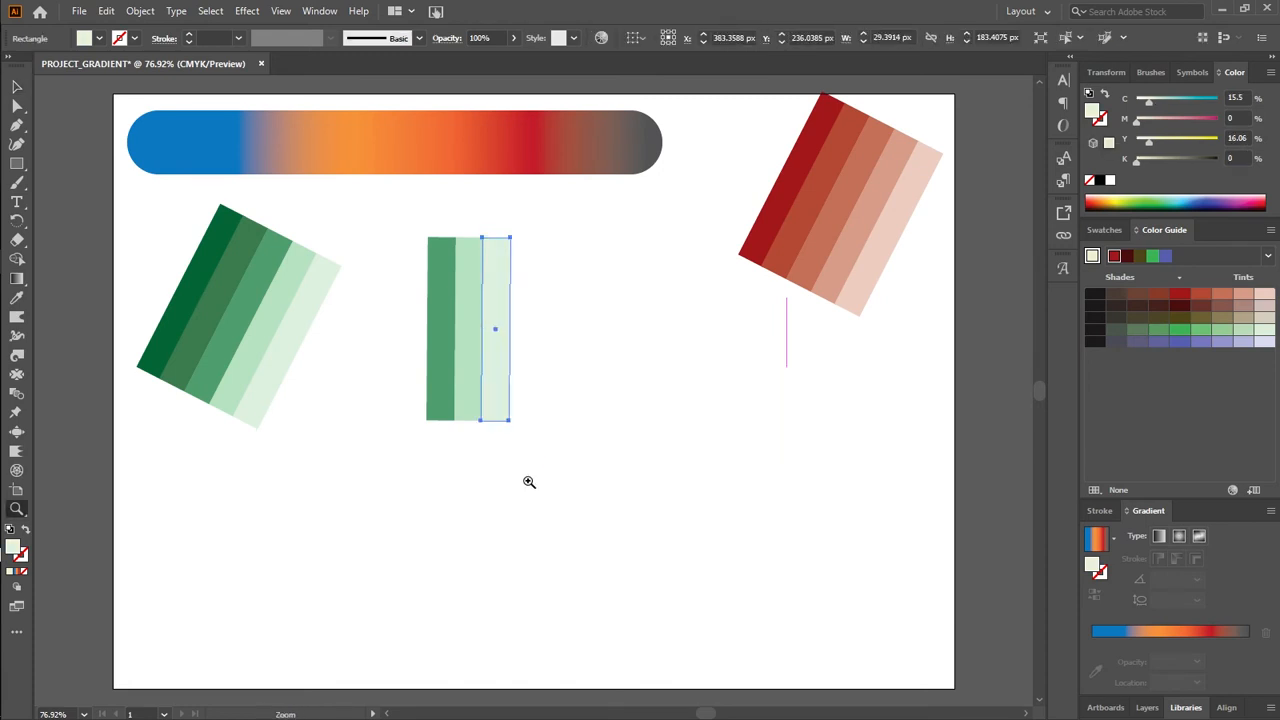
click(529, 482)
scroll(609, 360, up, 3)
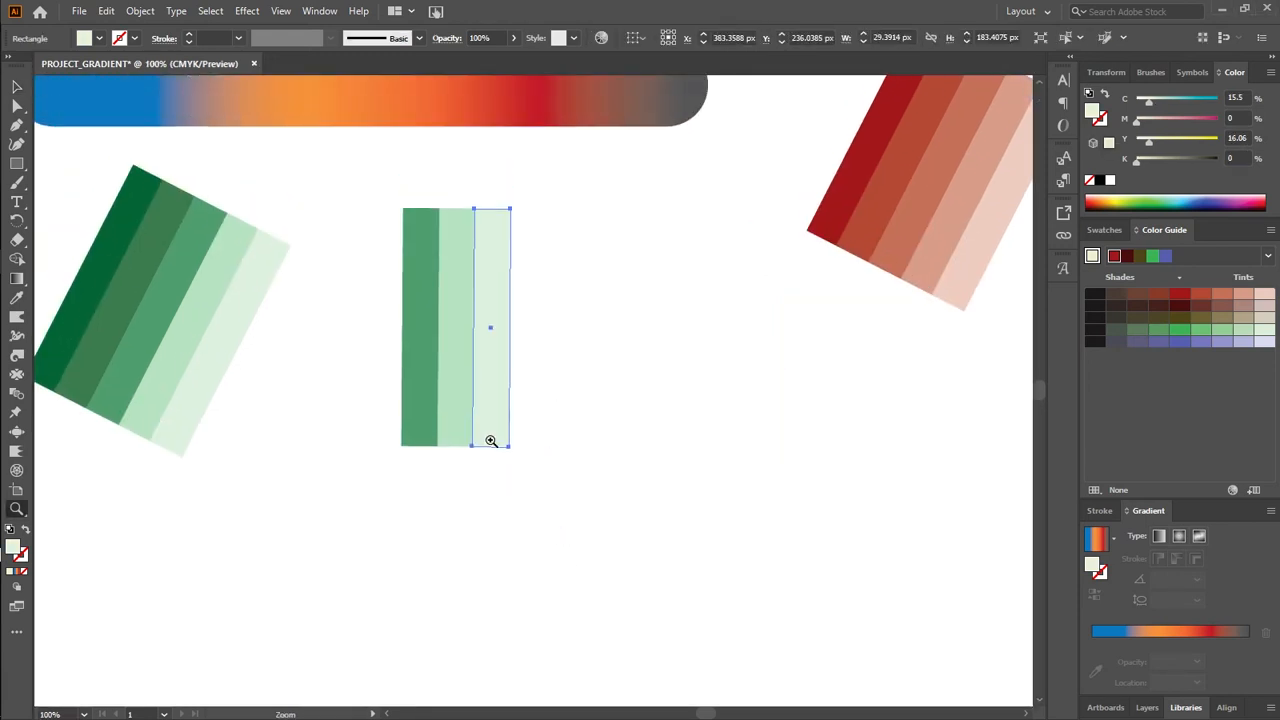
key(a)
click(386, 452)
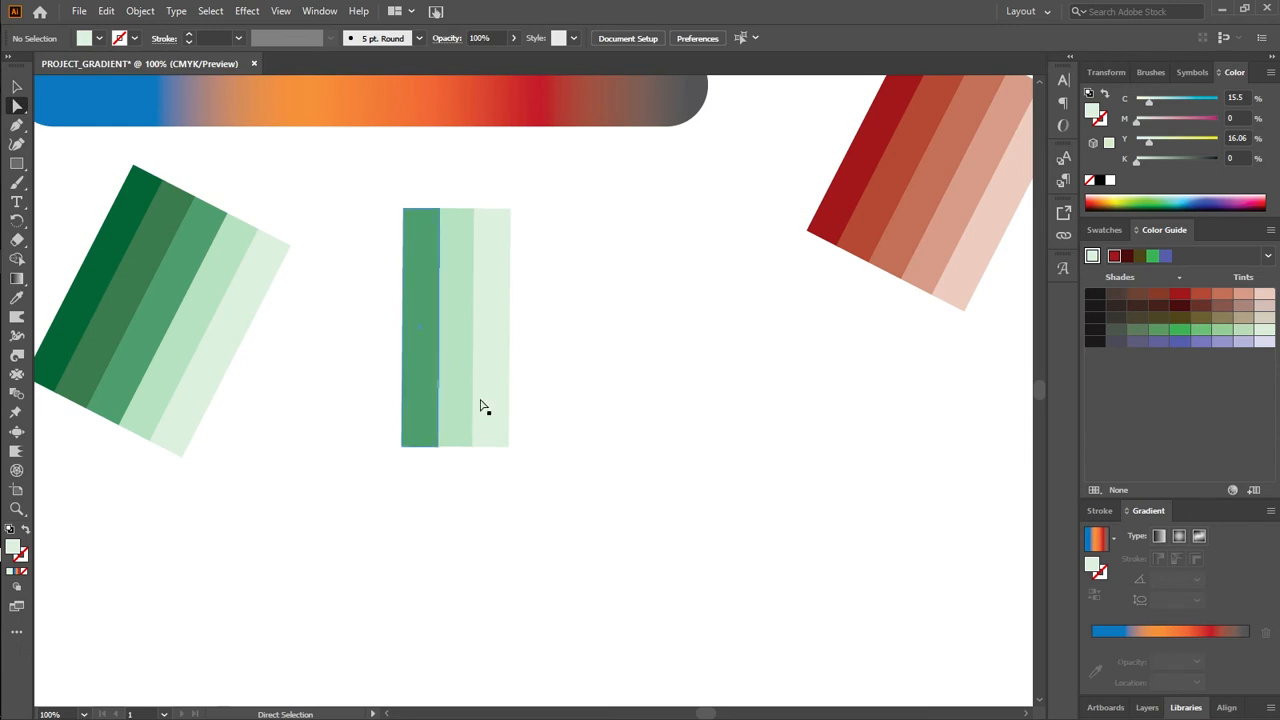
drag(357, 364, 604, 457)
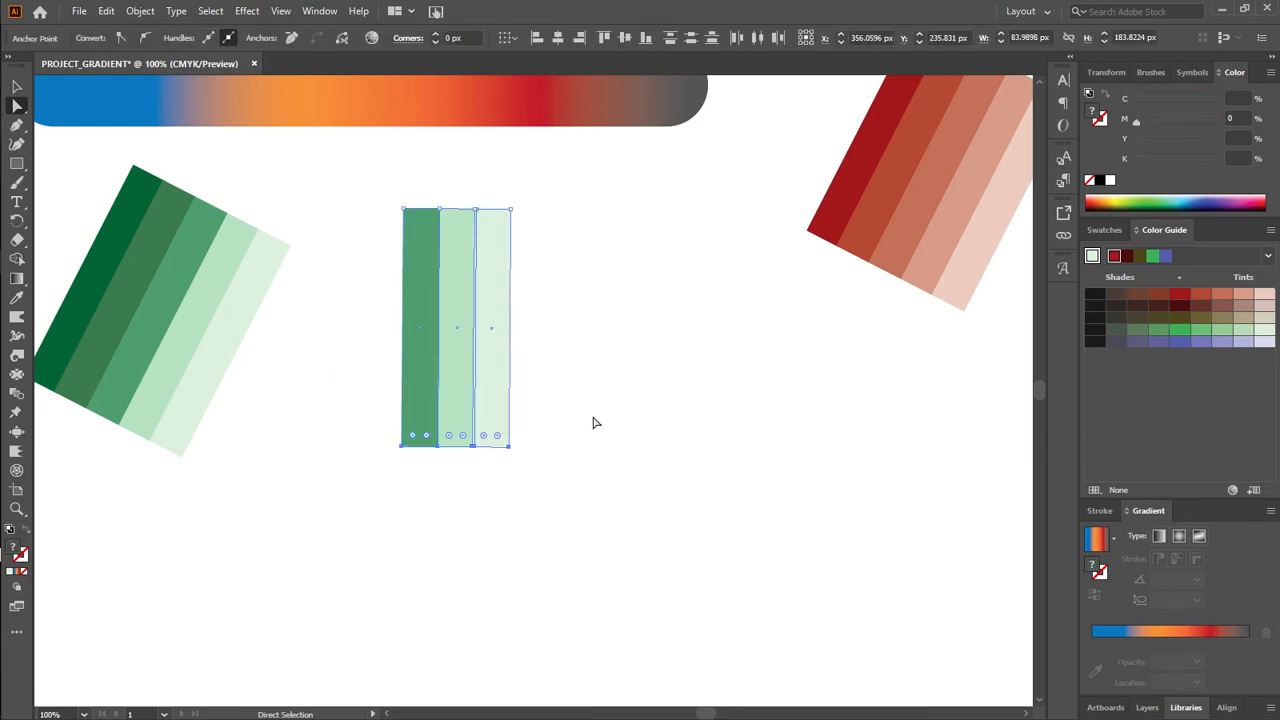
click(572, 521)
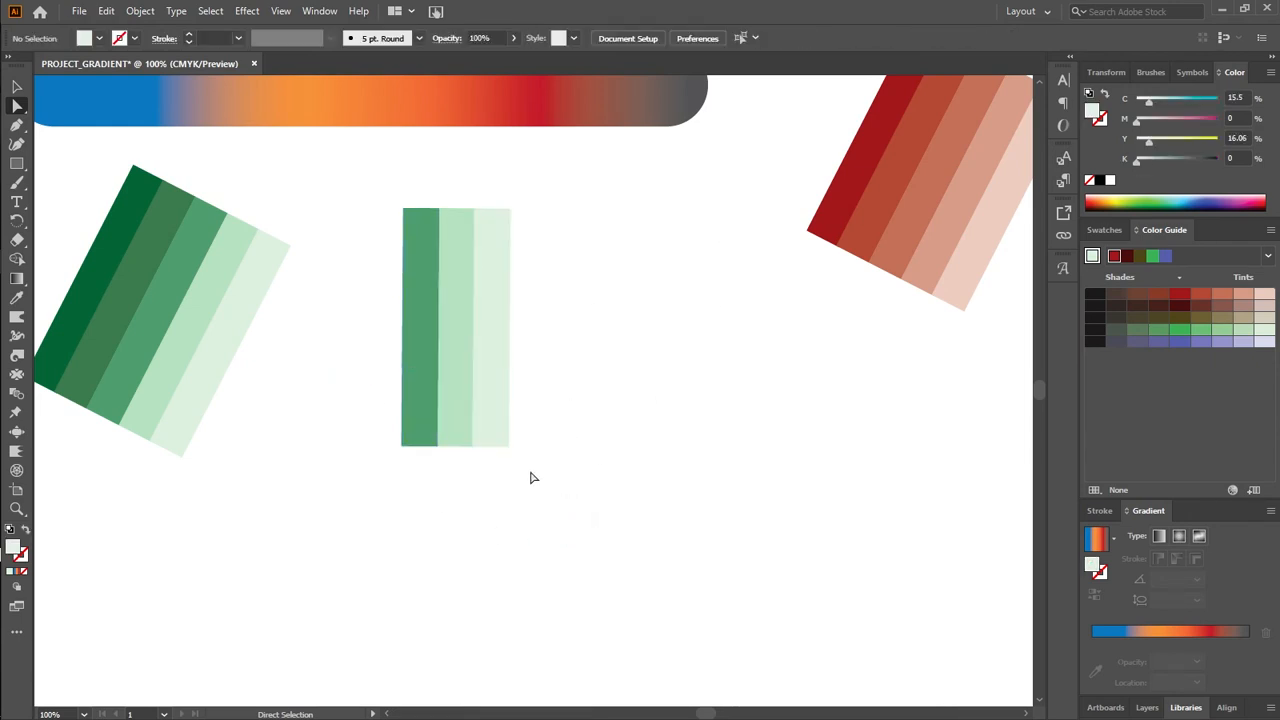
Recolour the leftmost of the three upright bars golden yellow with C 10.59, M 37, Y 100, K 0
click(423, 437)
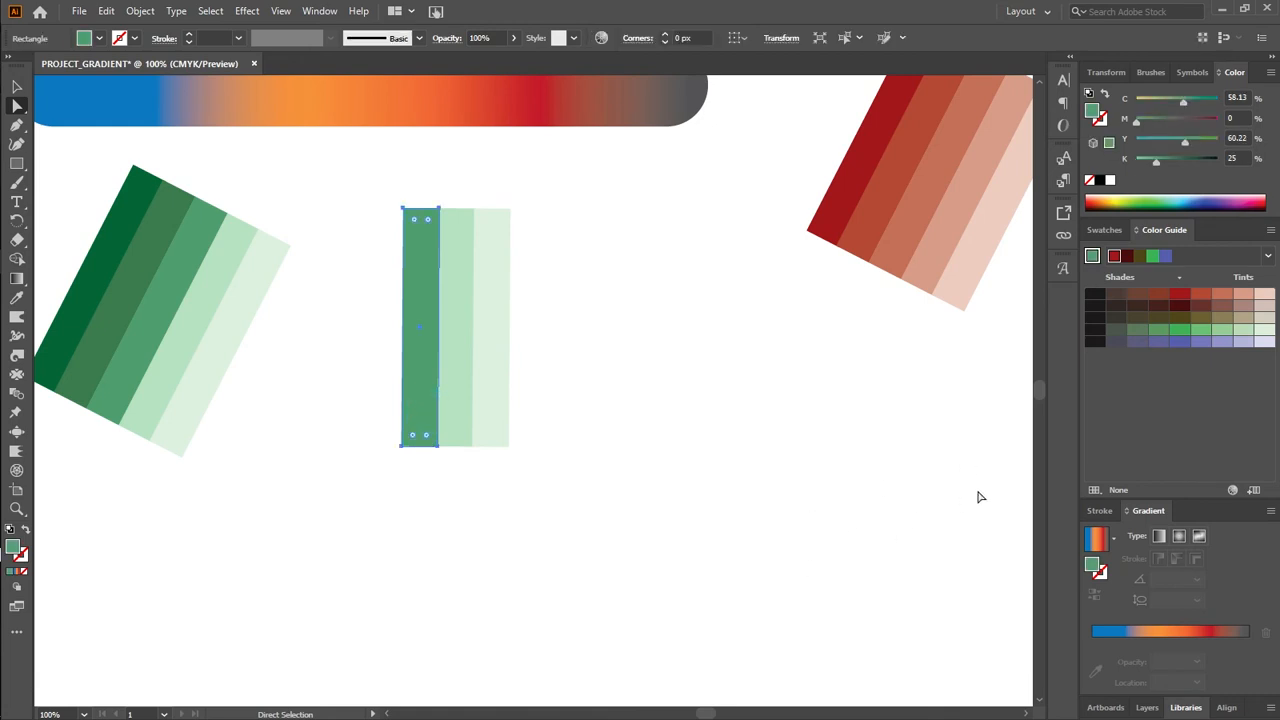
click(1122, 196)
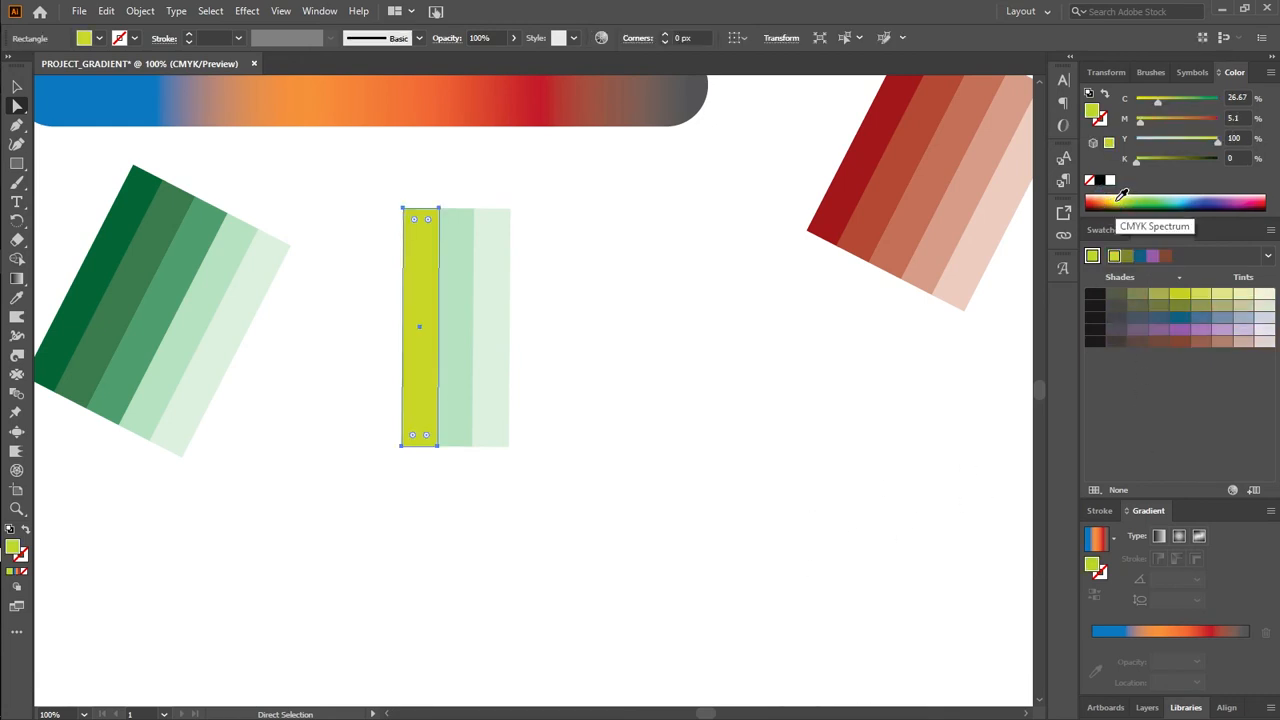
click(1116, 197)
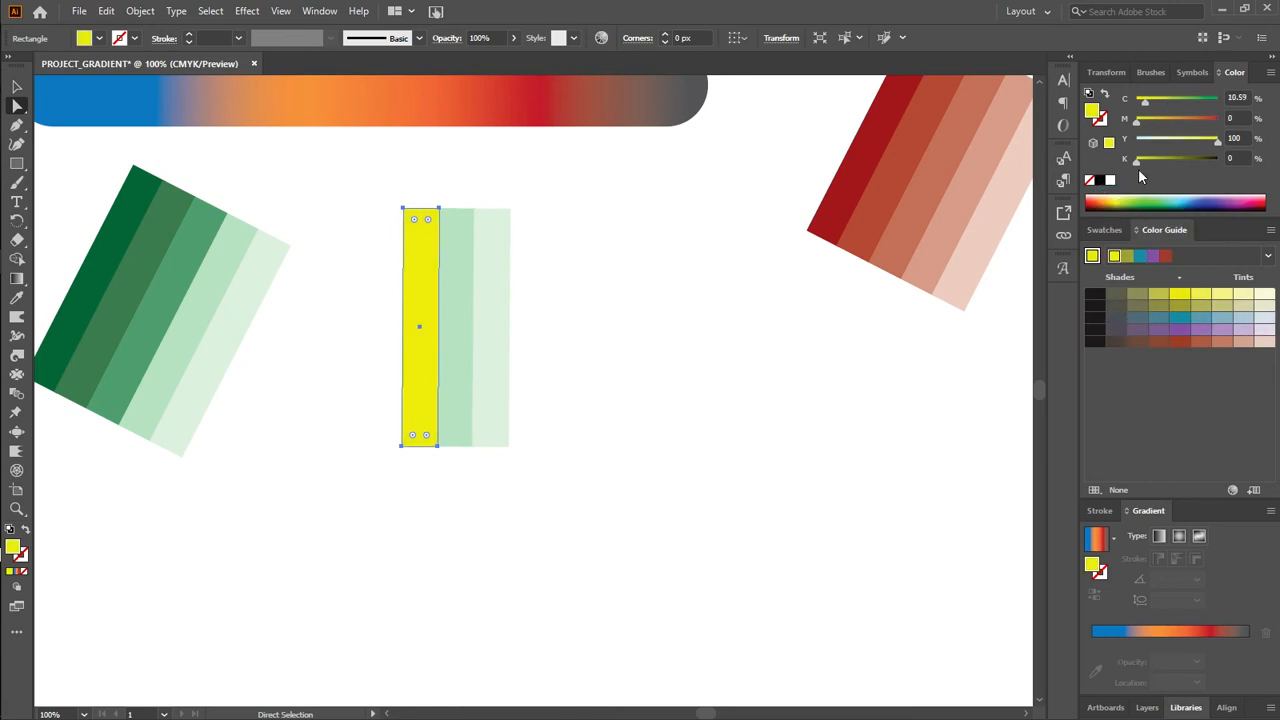
drag(1141, 123, 1167, 123)
click(565, 387)
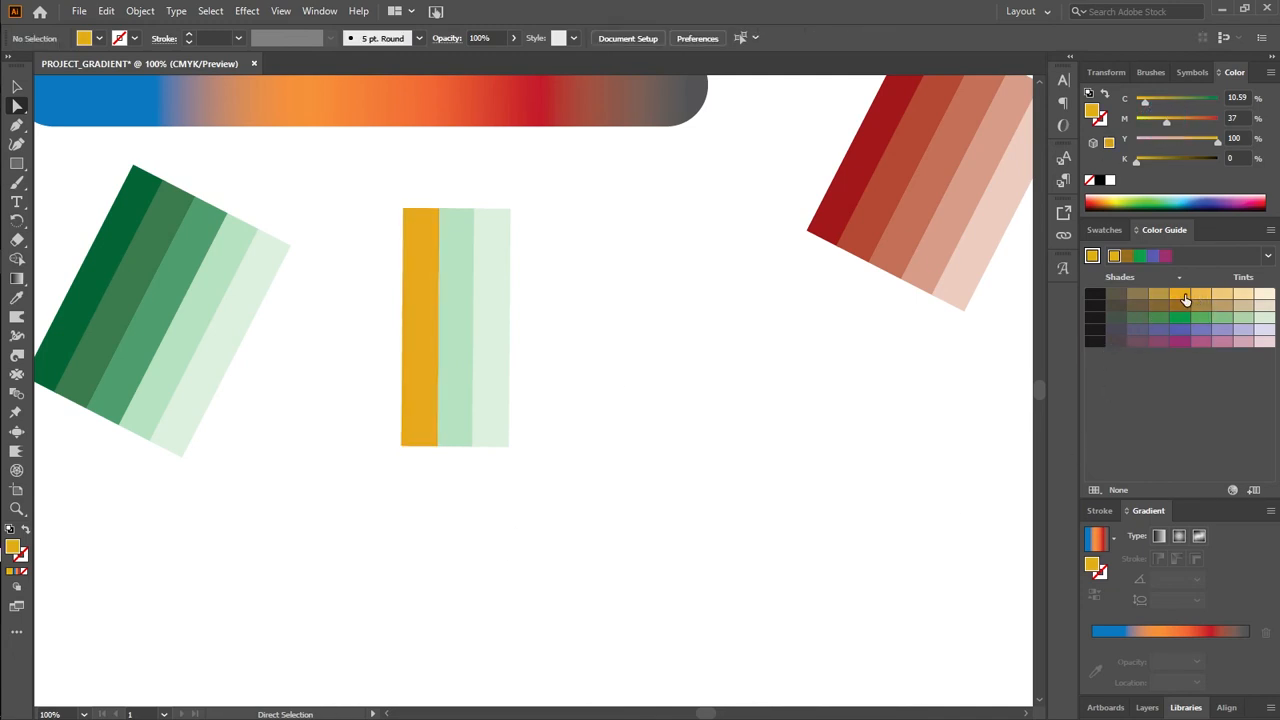
Fill the middle upright bar with yellow tint C 6.35, M 22.2, Y 60 and the rightmost with C 4.24, M 14.8, Y 40
click(462, 420)
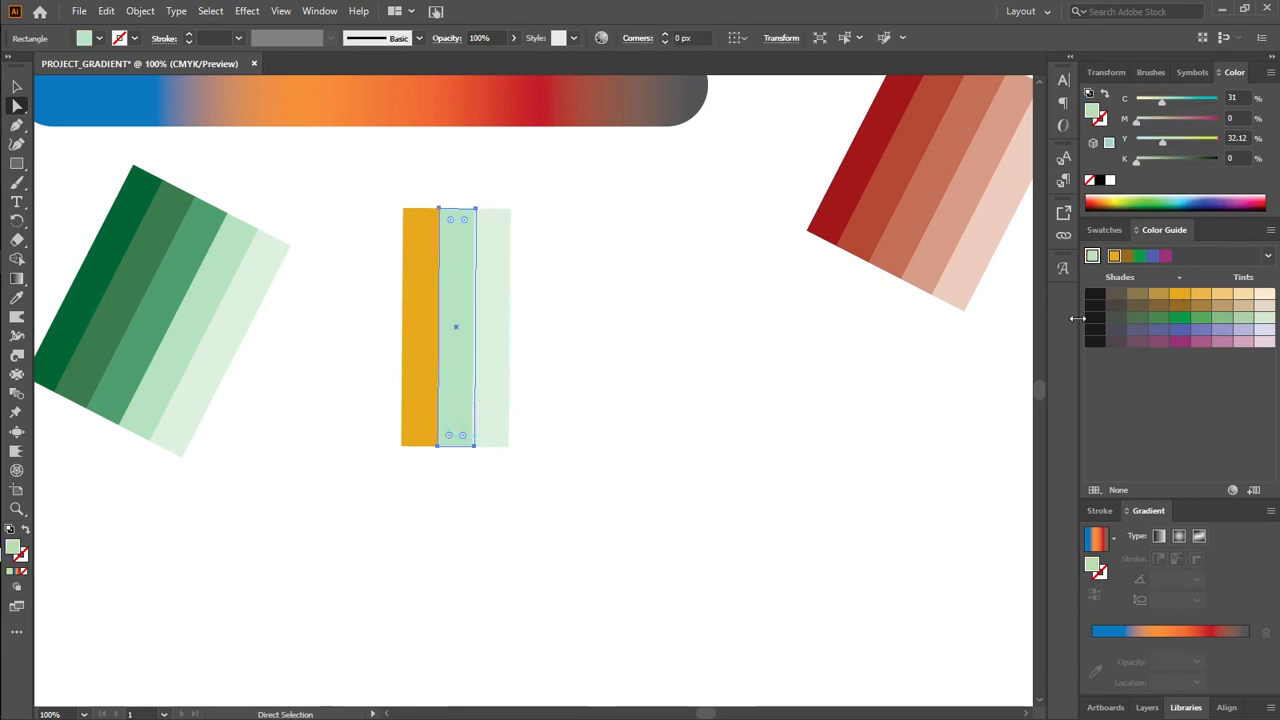
click(1200, 293)
click(1222, 293)
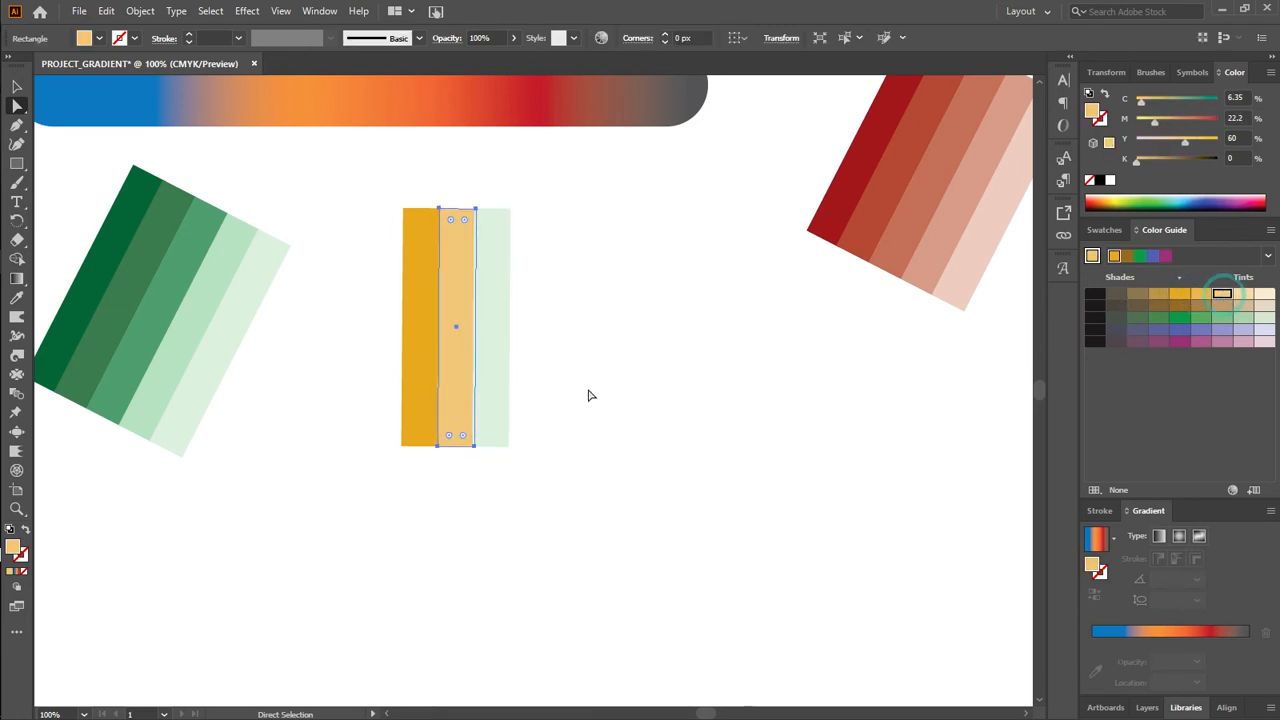
click(493, 378)
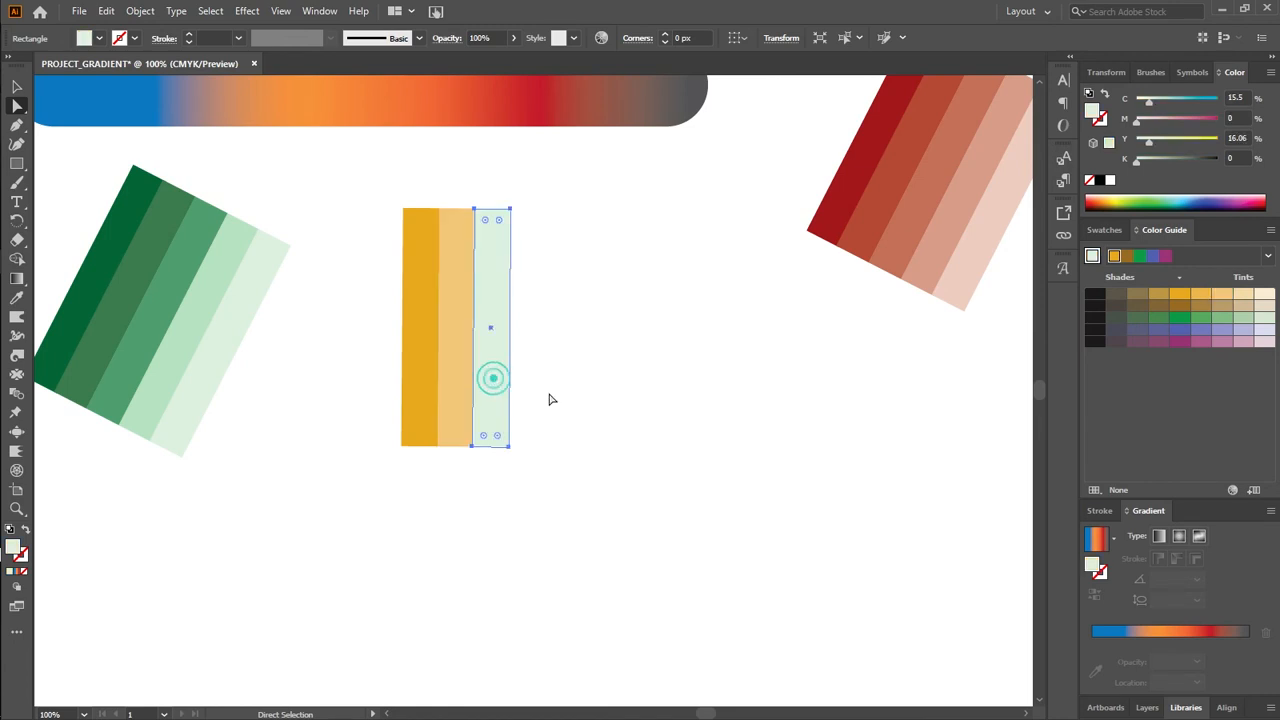
click(1245, 300)
click(768, 432)
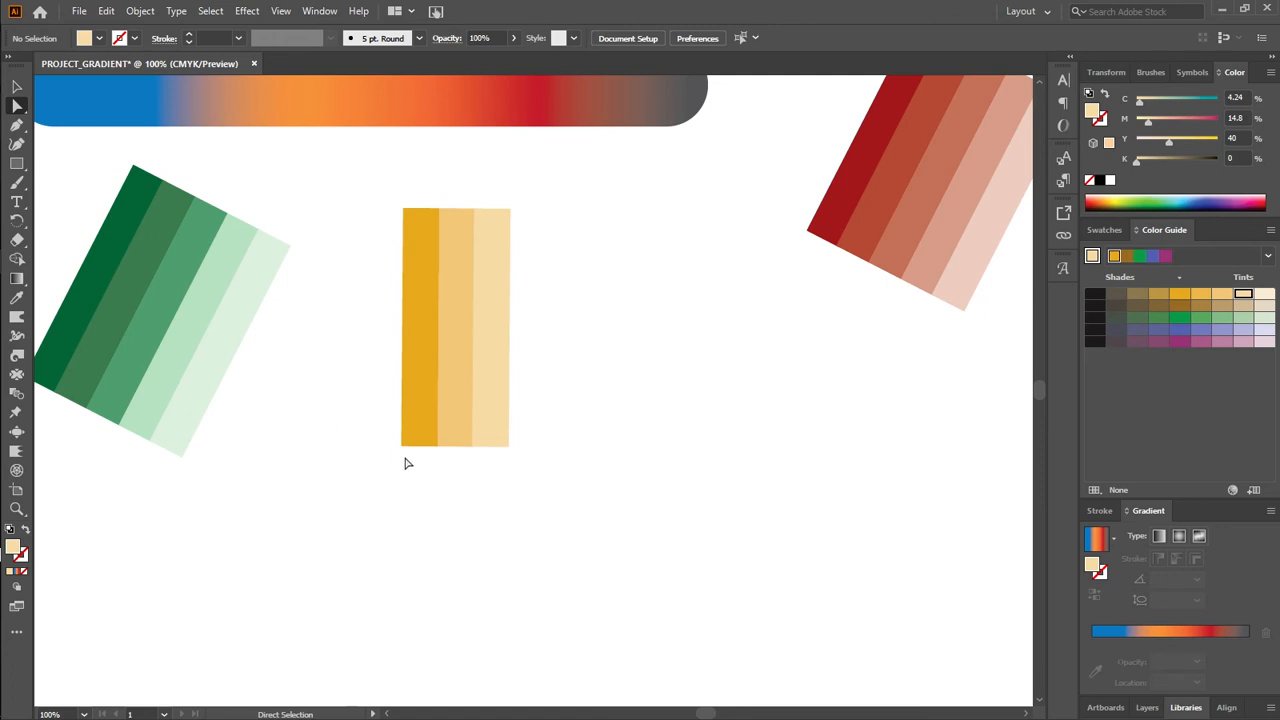
Try the palest yellow tint (C 2.12, M 7.4, Y 20) on the rightmost upright bar and undo the change
click(509, 426)
click(1264, 300)
click(487, 381)
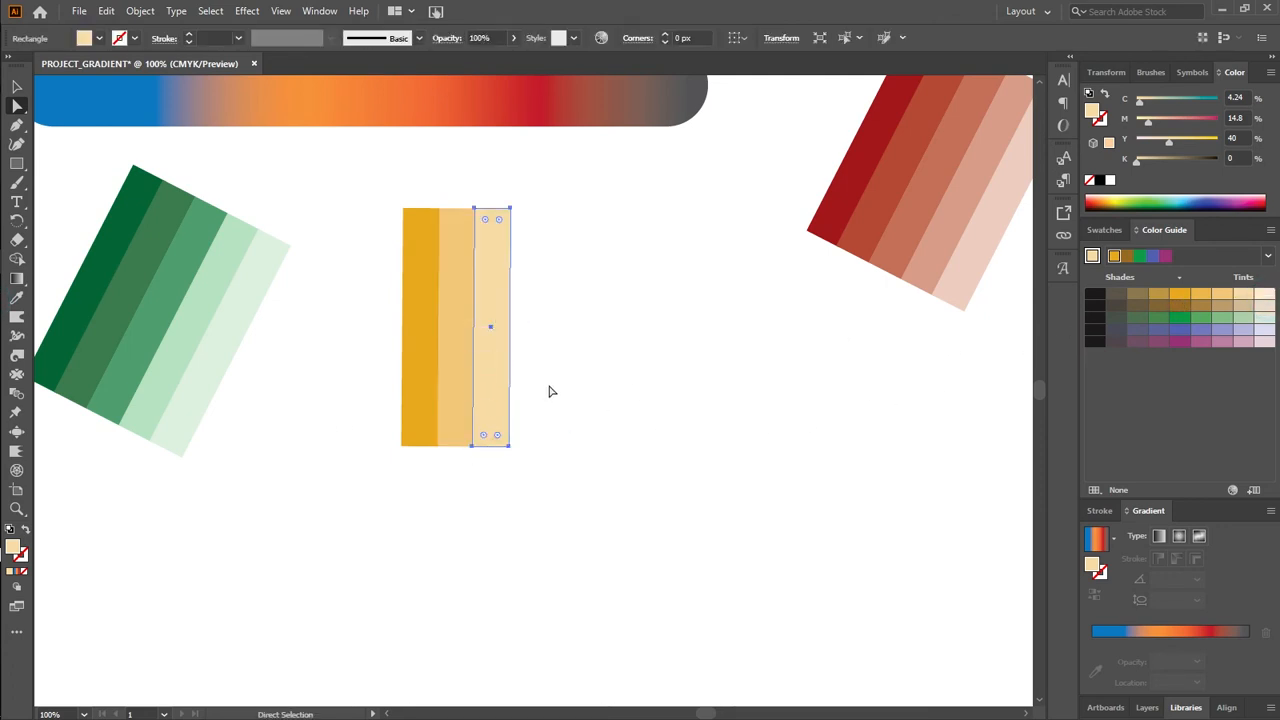
click(1264, 293)
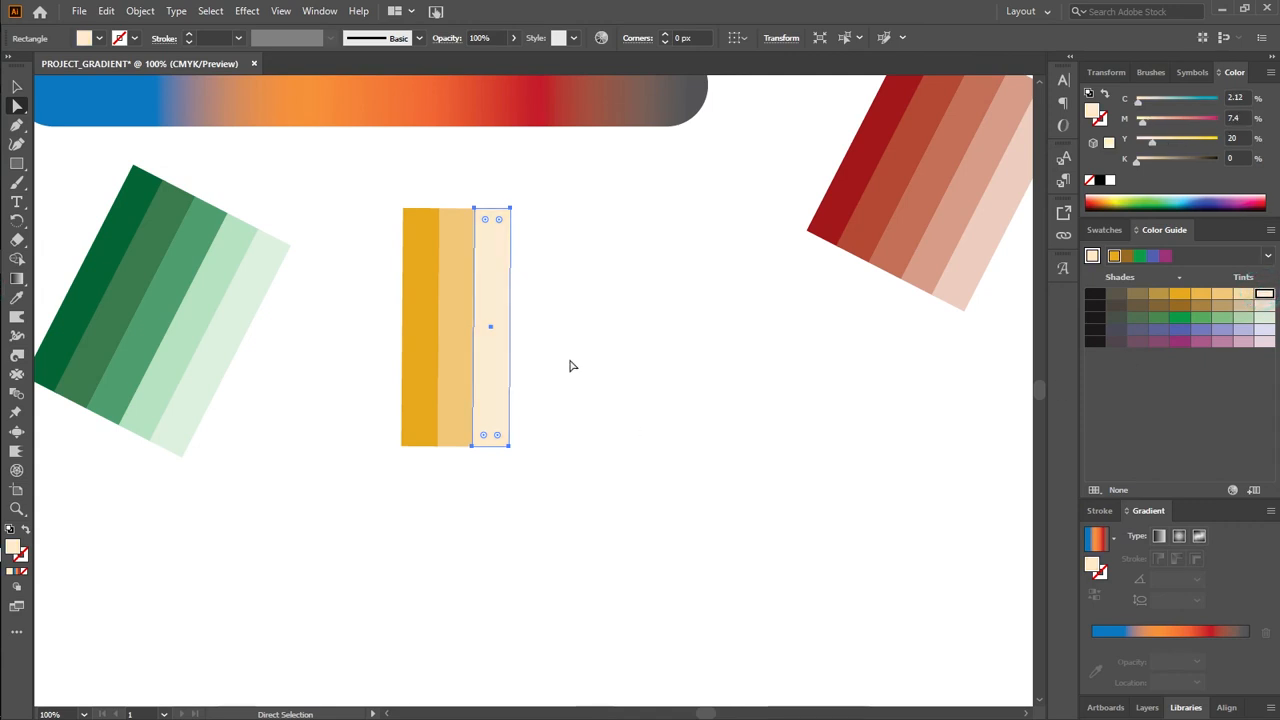
click(564, 353)
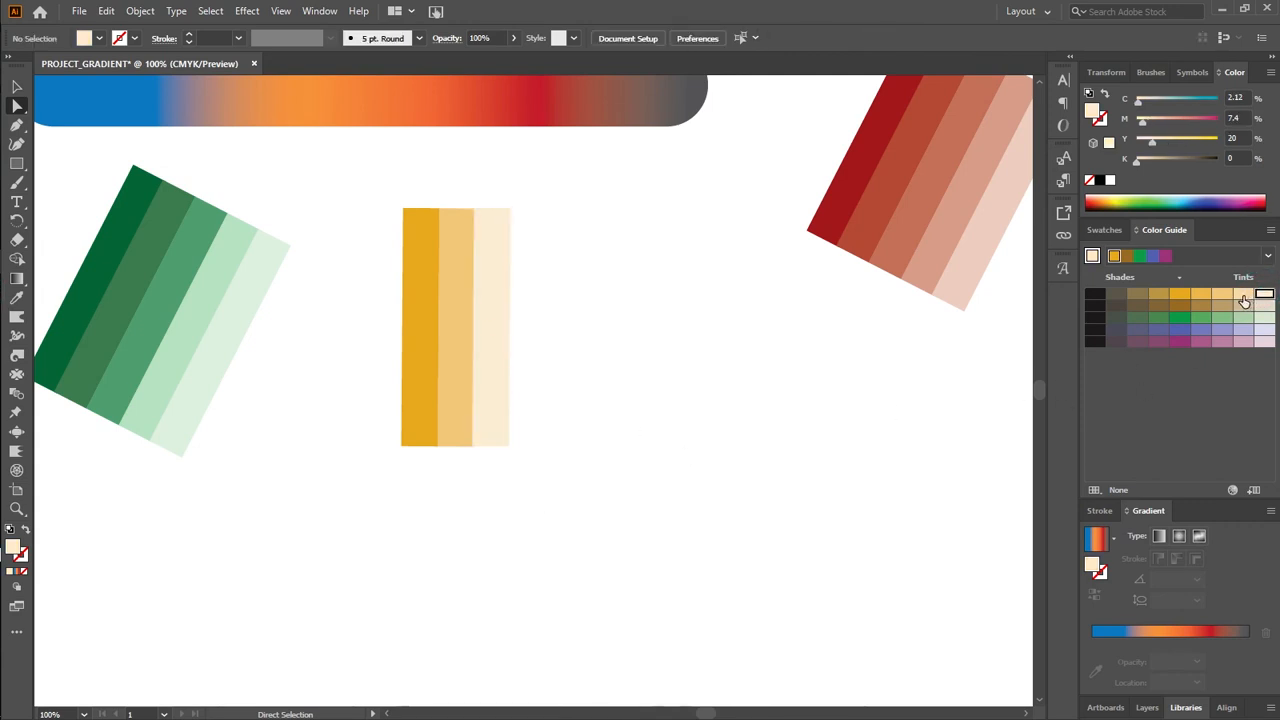
key(v)
key(ctrl+z)
click(579, 404)
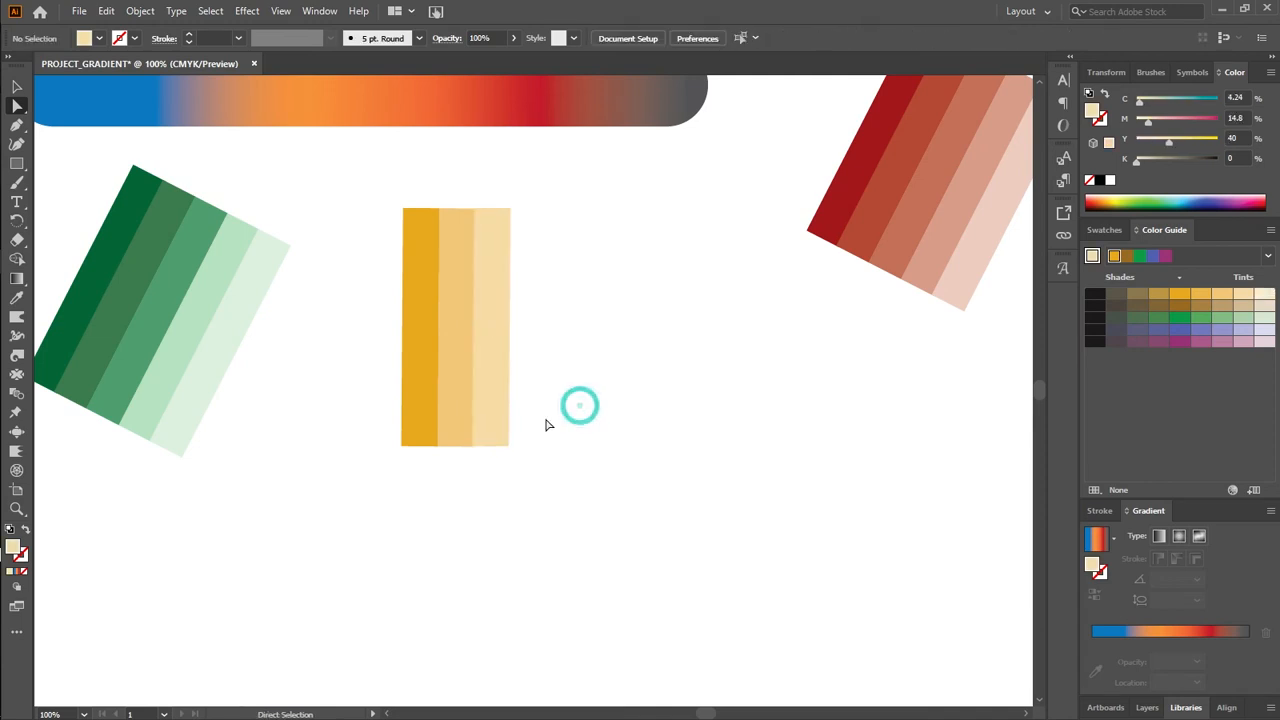
Stretch the three yellow bars downward and narrow them into thin strips about 338 px tall and 45 px wide overall
key(a)
drag(383, 263, 490, 493)
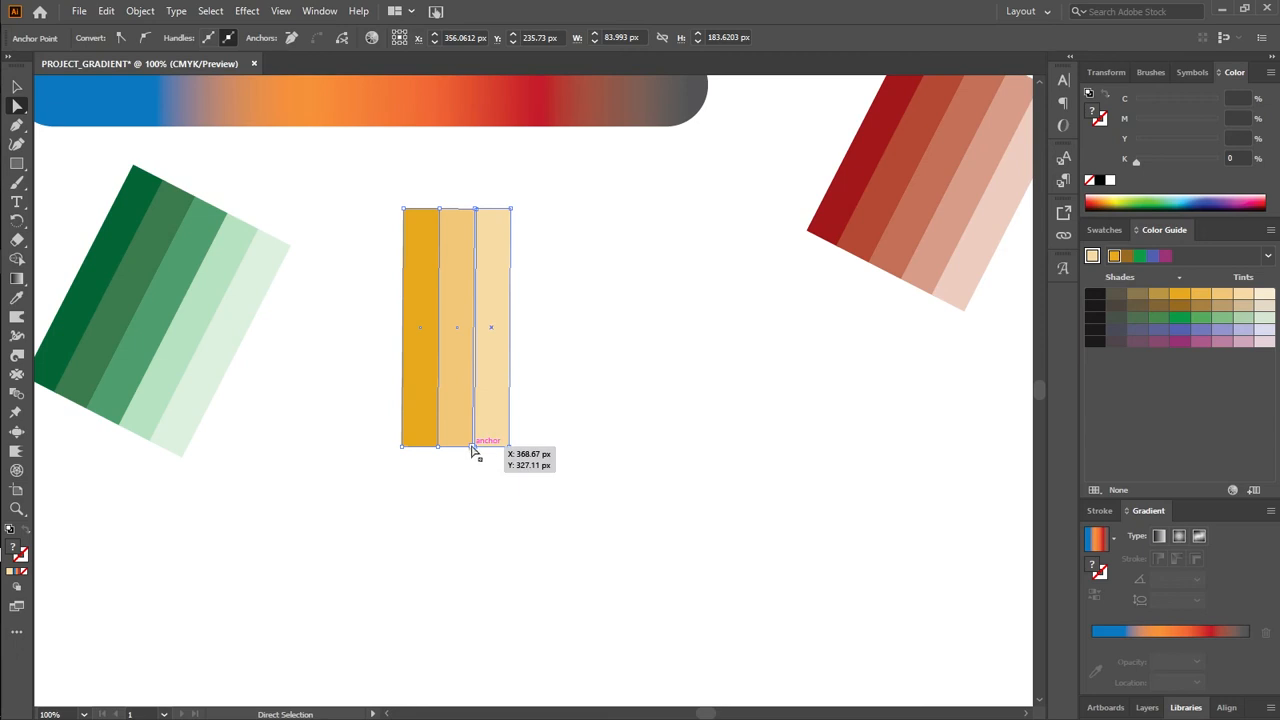
click(17, 87)
drag(453, 447, 455, 647)
mouse_move(509, 428)
mouse_down()
mouse_move(454, 440)
mouse_move(451, 455)
mouse_move(492, 421)
mouse_up()
click(587, 458)
key(ctrl+z)
key(ctrl+z)
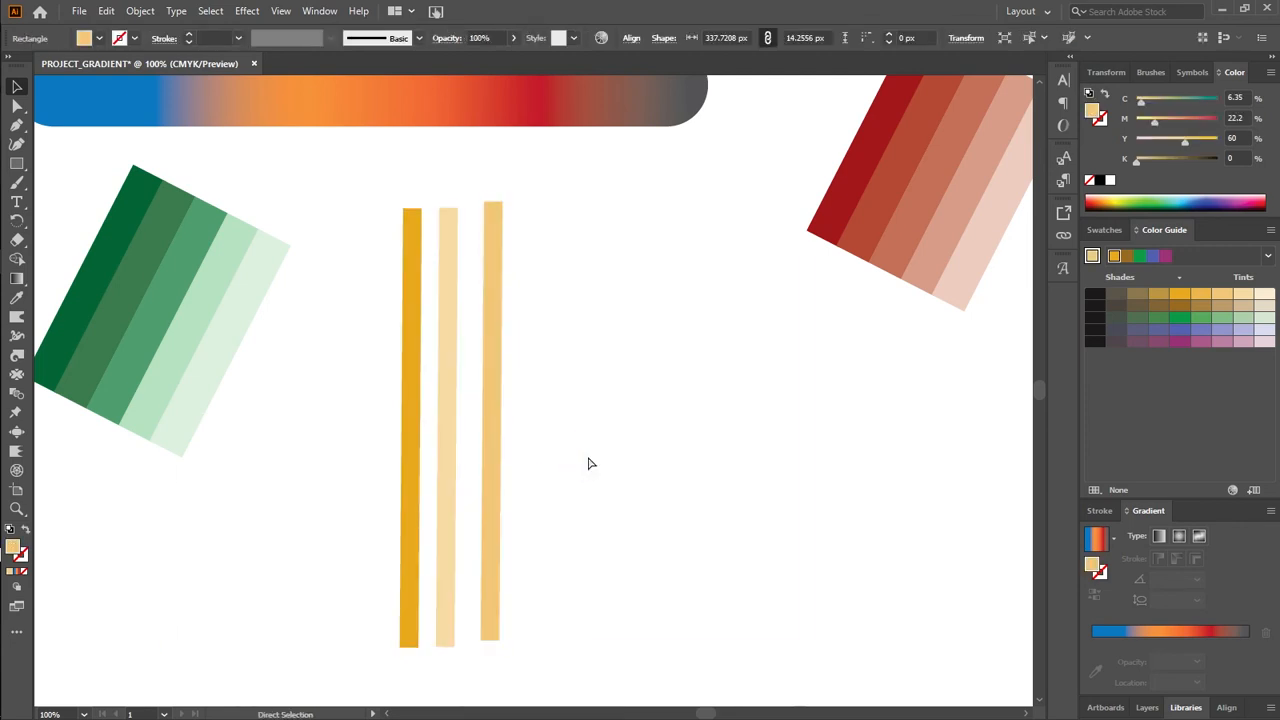
Select the three thin yellow bars and group them
click(379, 388)
drag(352, 483, 450, 480)
right_click(450, 478)
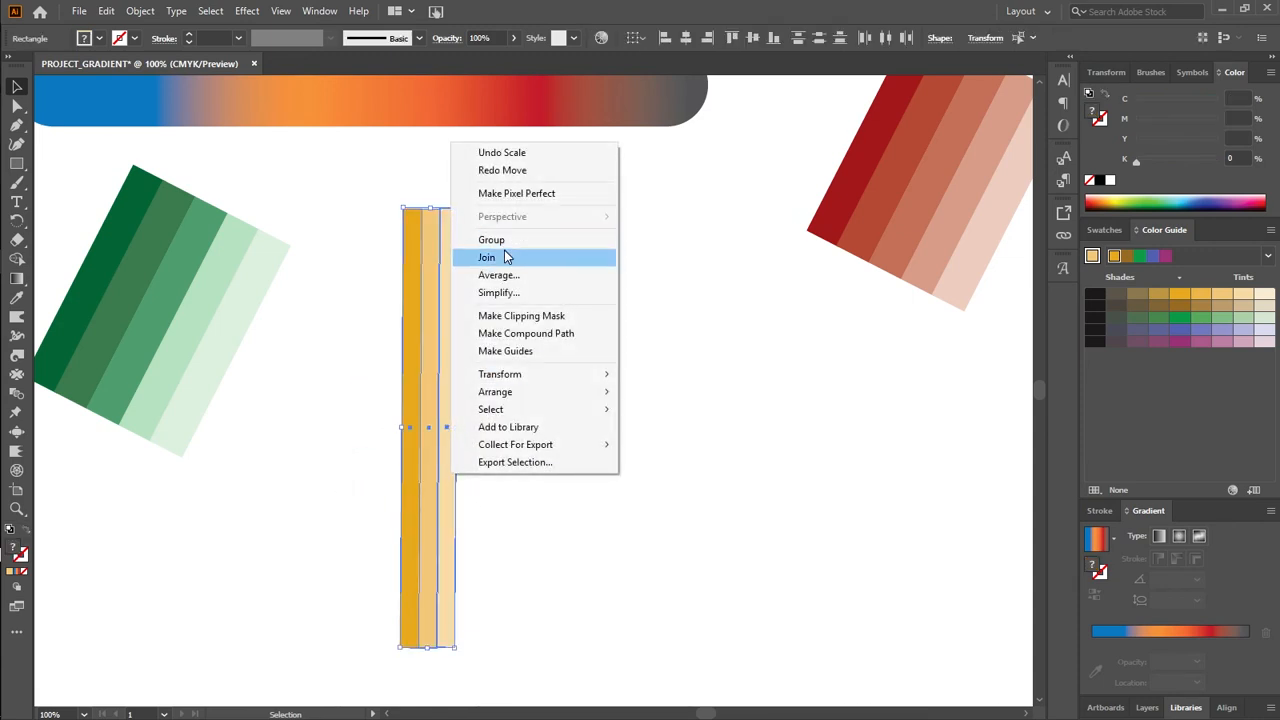
click(500, 242)
Move the grouped yellow bars to the right and reshape the group into a narrower strip about 370 px tall
drag(448, 432, 568, 417)
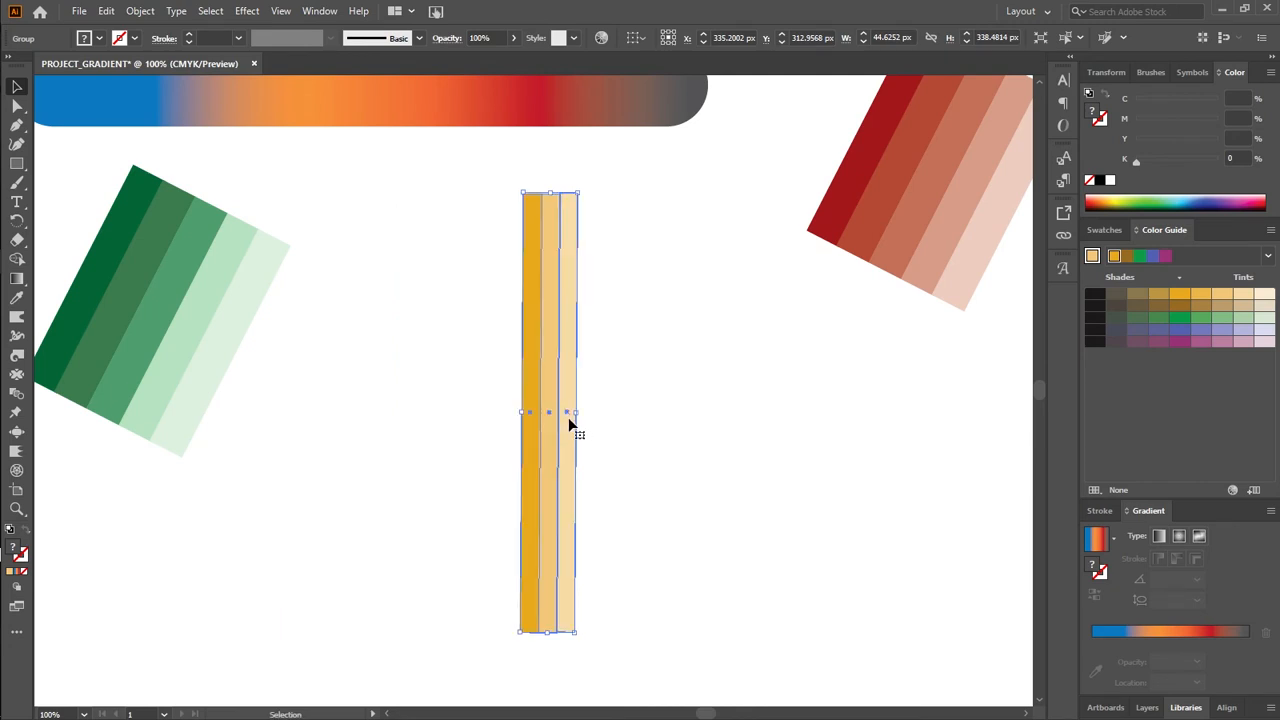
drag(550, 634, 550, 672)
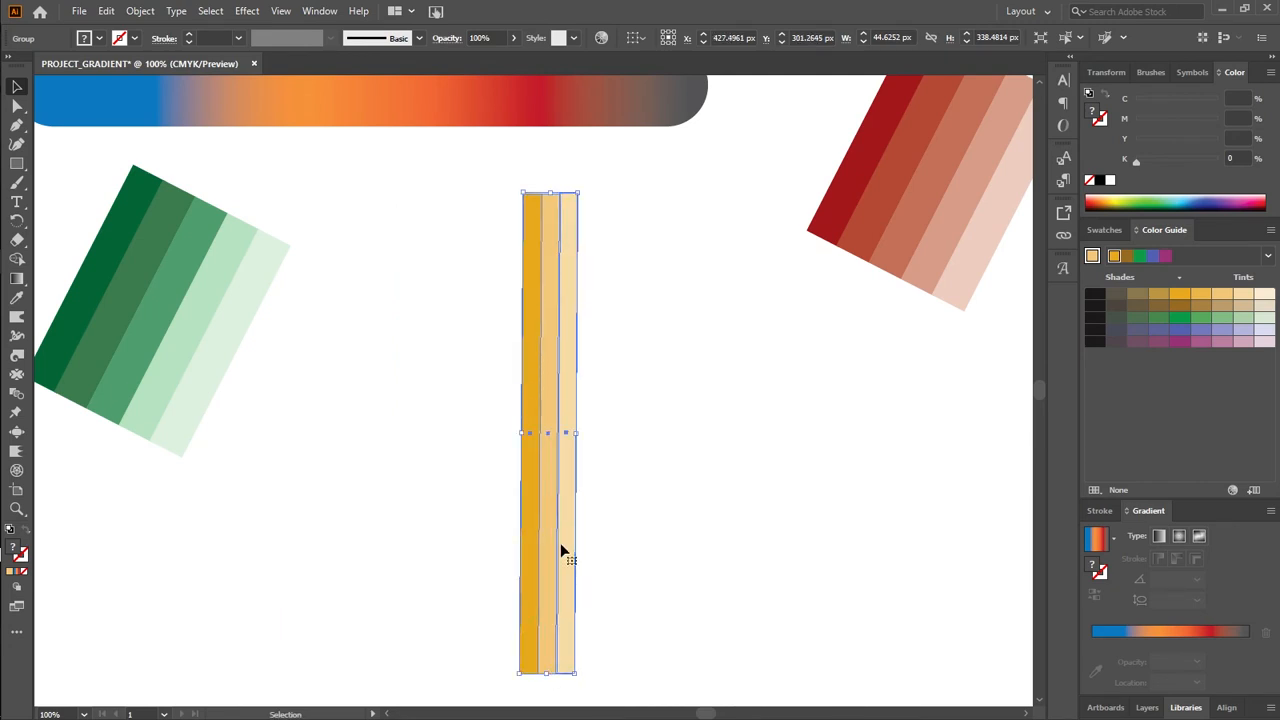
drag(572, 433, 560, 433)
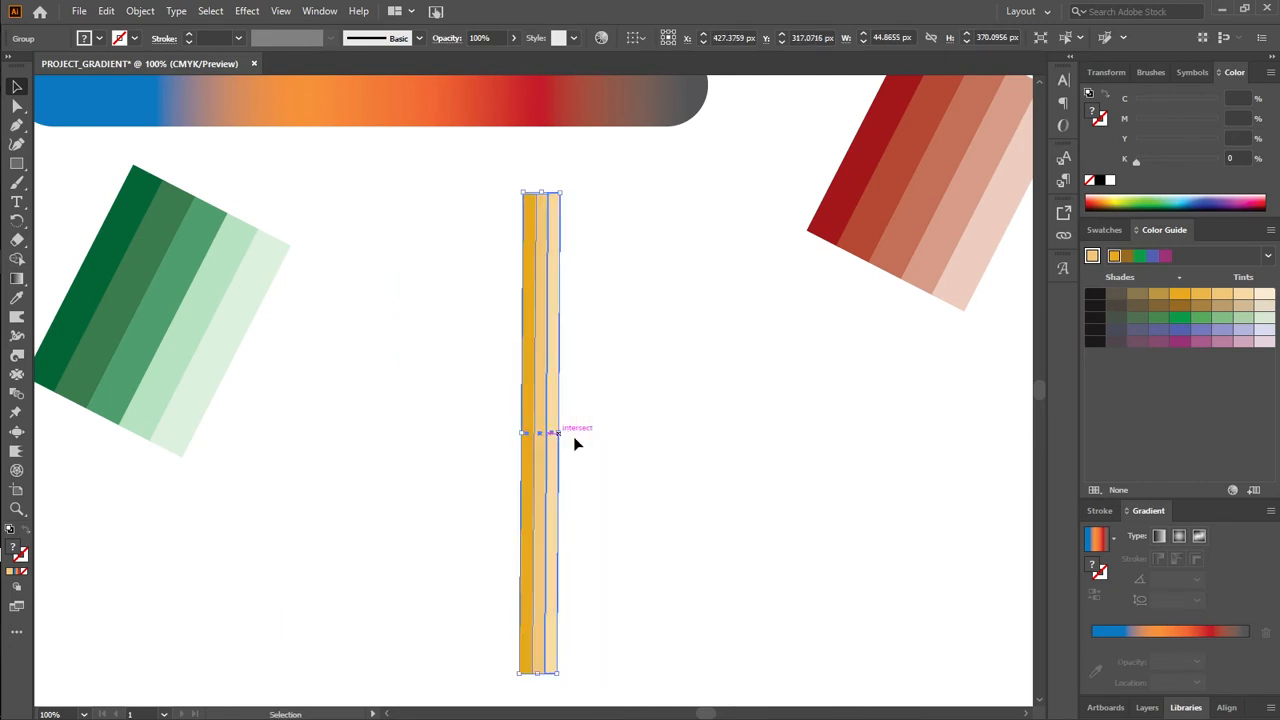
Draw a pale yellow rectangle about 30 by 37 px on the upper end of the three-tone yellow strip
click(601, 428)
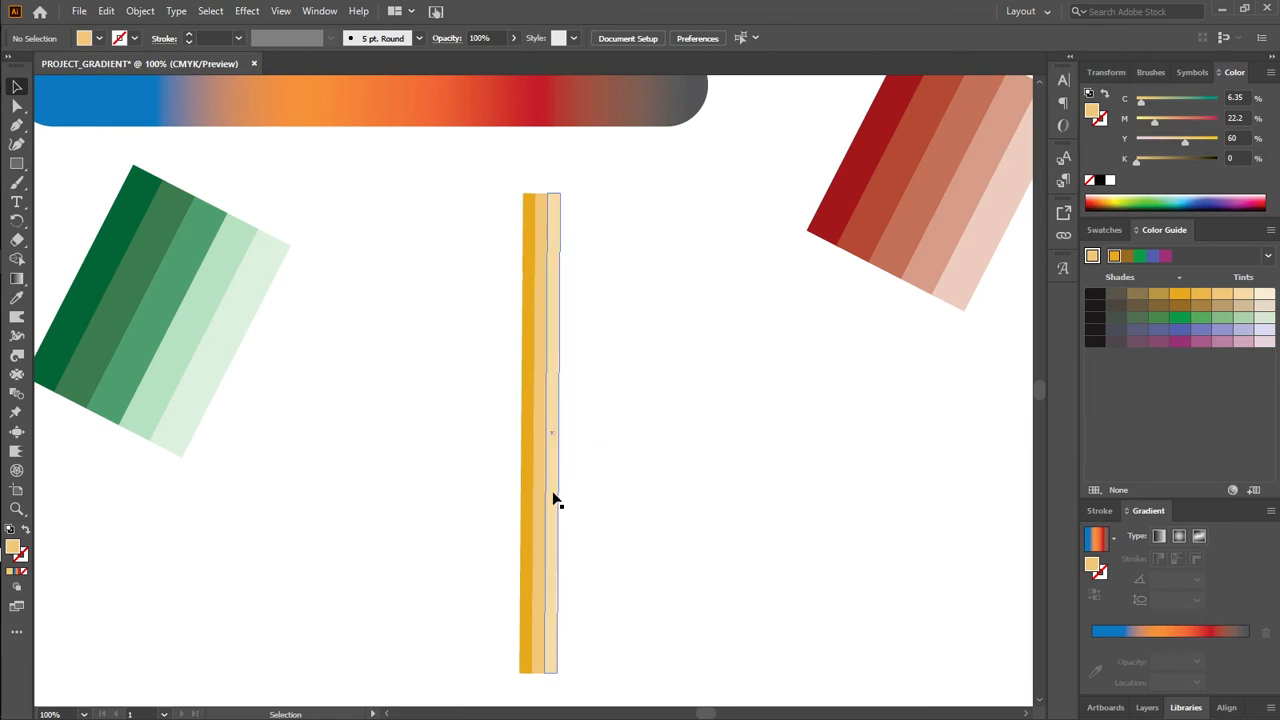
scroll(575, 485, down, 3)
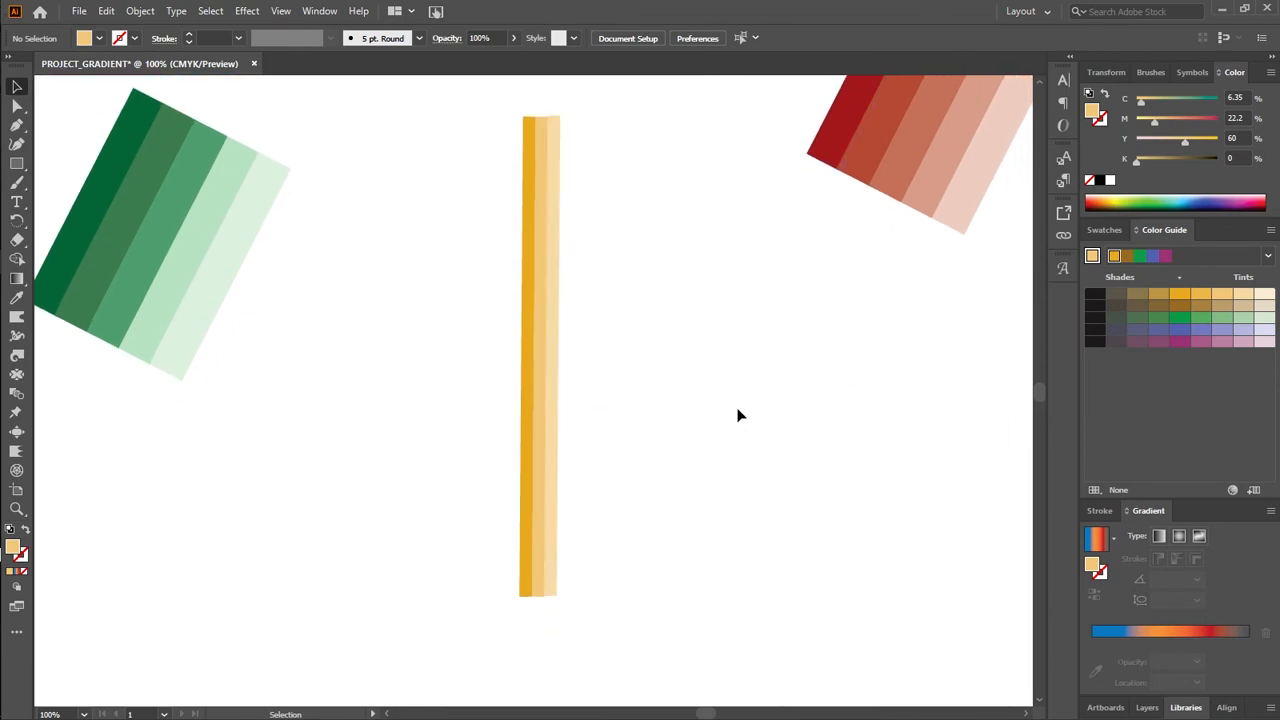
scroll(737, 414, down, 4)
scroll(723, 409, up, 9)
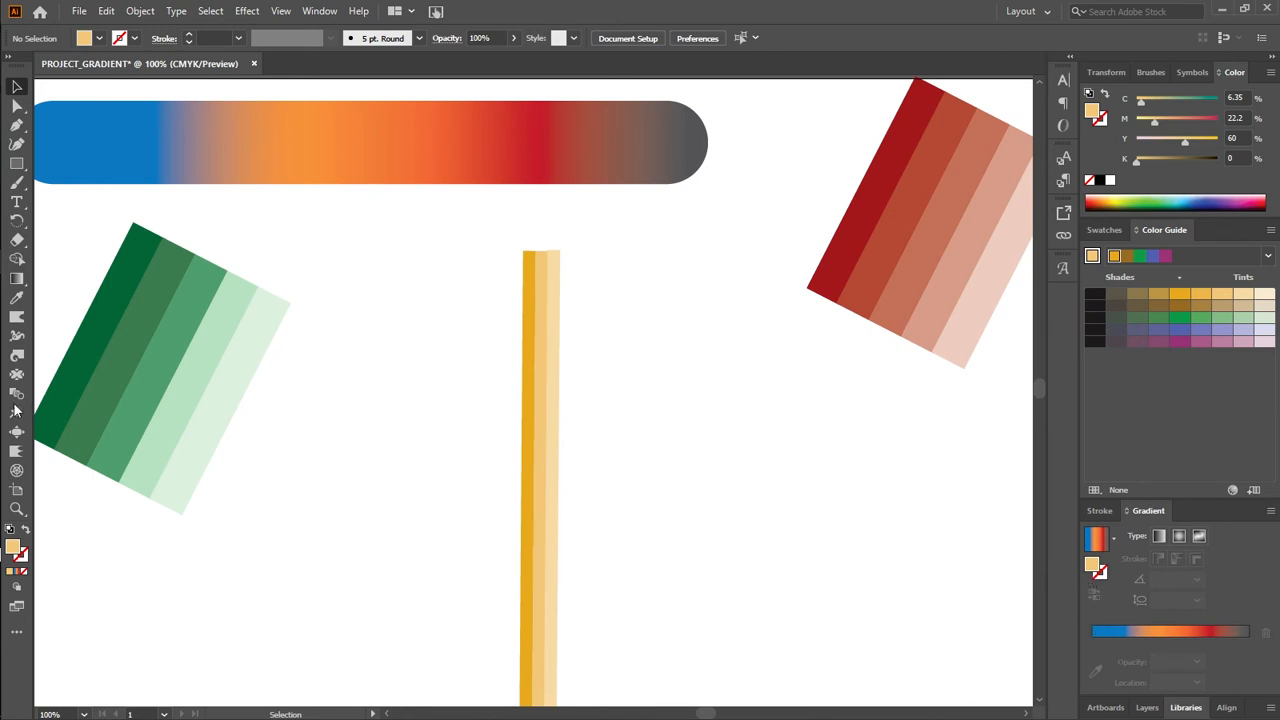
click(17, 280)
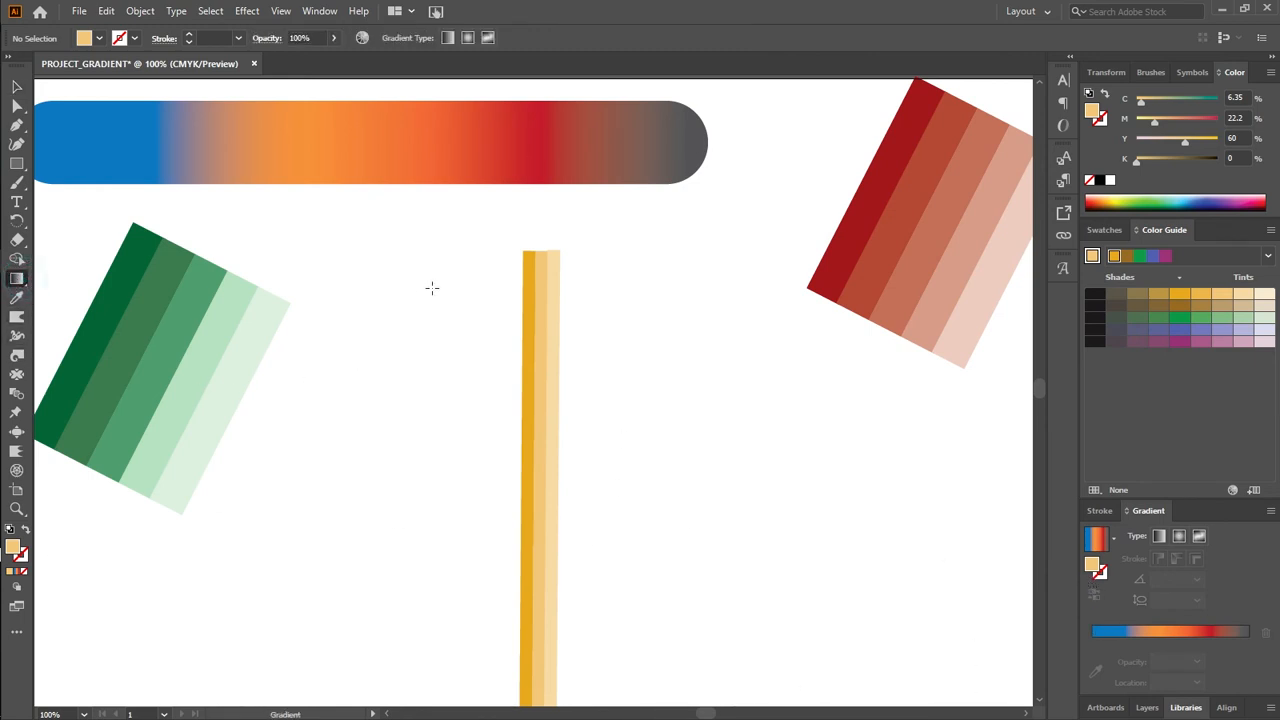
click(522, 211)
click(525, 205)
click(17, 163)
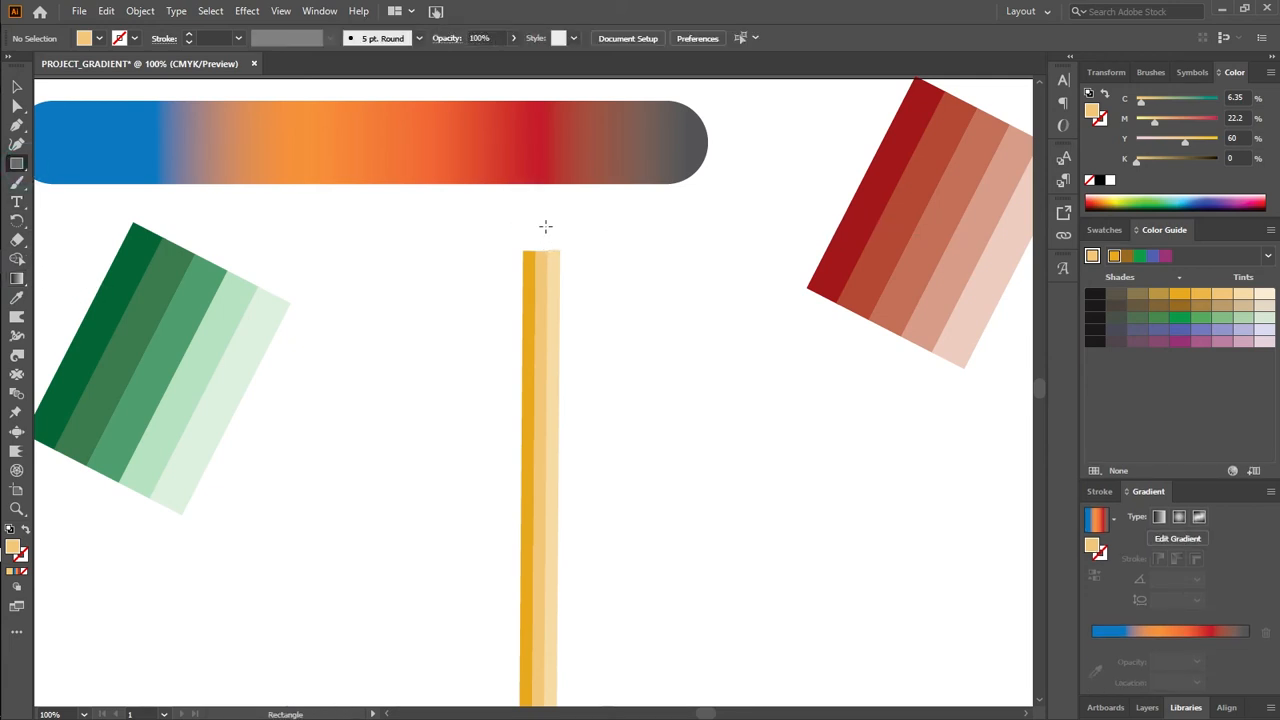
drag(521, 201, 562, 250)
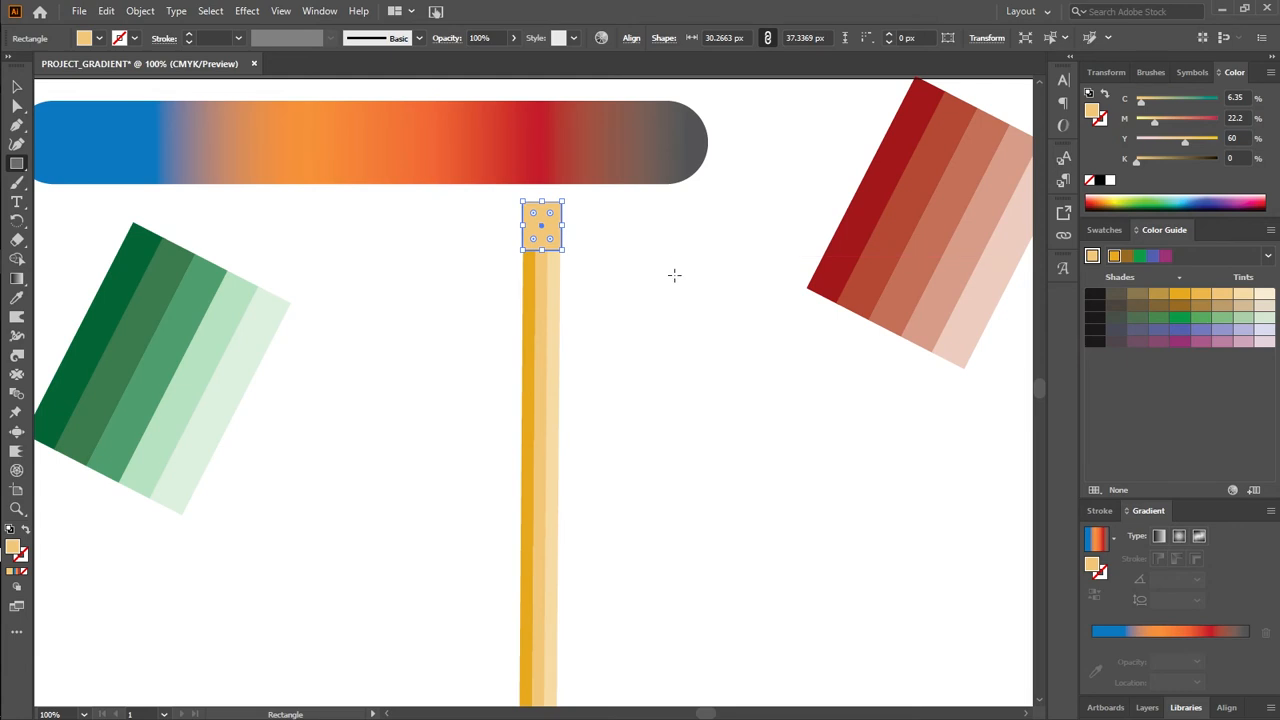
Stretch the small rectangle upward to about 46 px tall and round its corners to a radius of about 9 px
scroll(417, 142, up, 1)
click(17, 87)
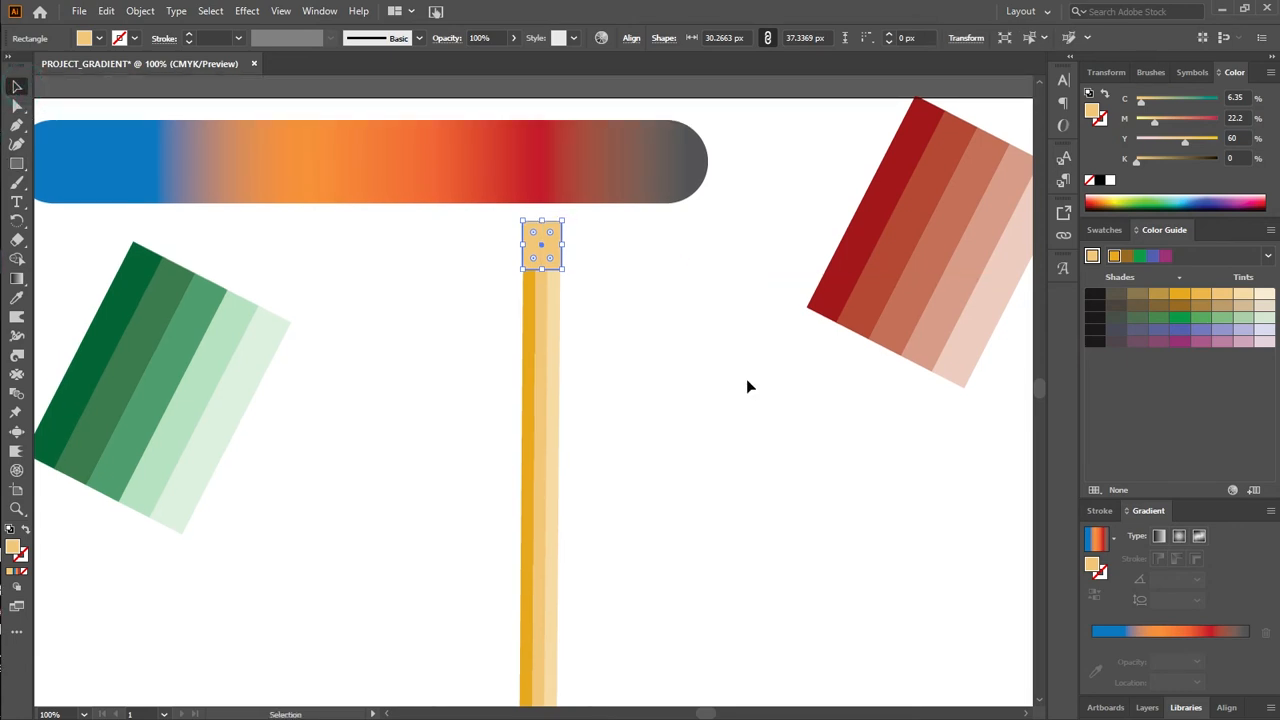
drag(544, 218, 543, 209)
click(455, 267)
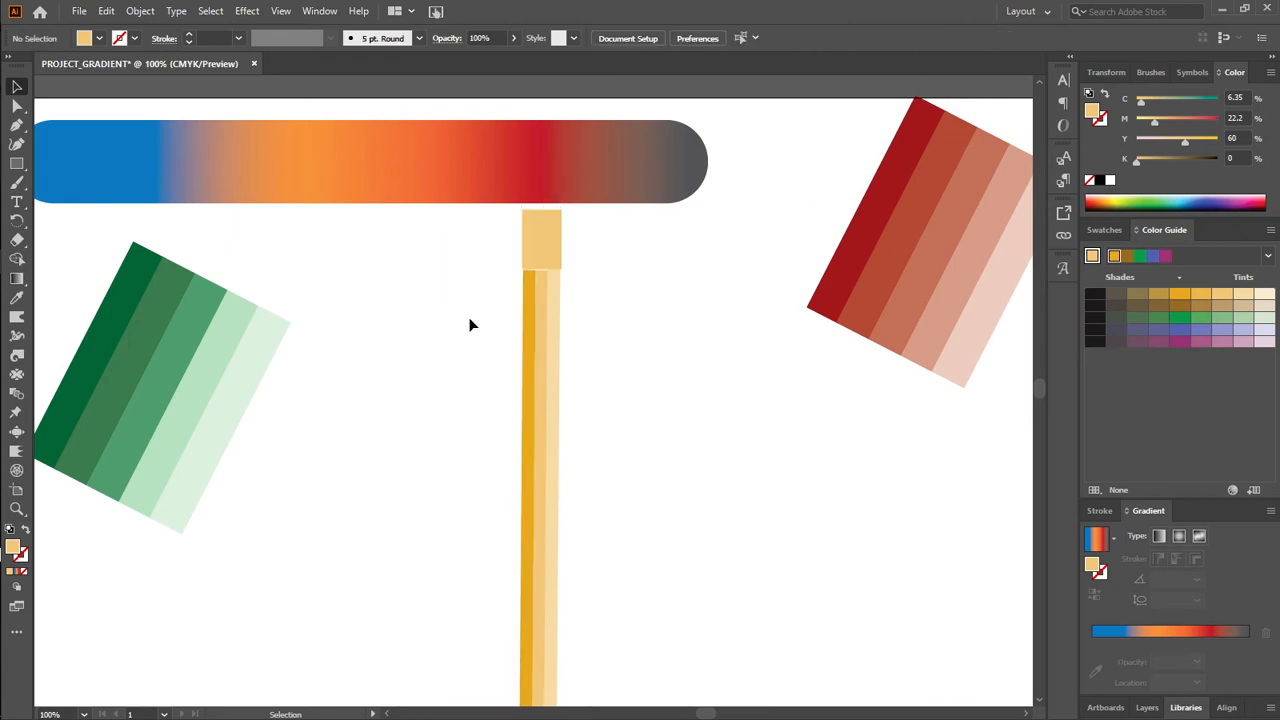
click(543, 260)
drag(550, 258, 549, 262)
click(406, 271)
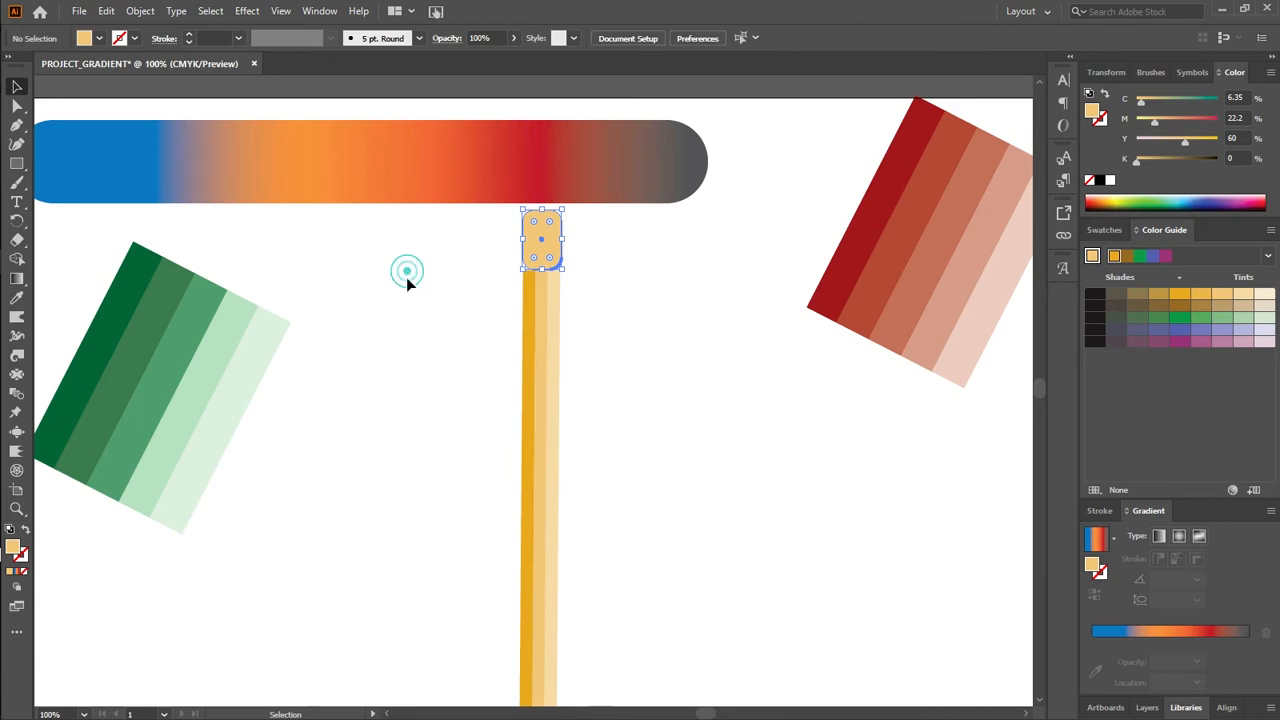
Nudge the rounded rectangle down so it overlaps the upper end of the yellow strip
click(532, 256)
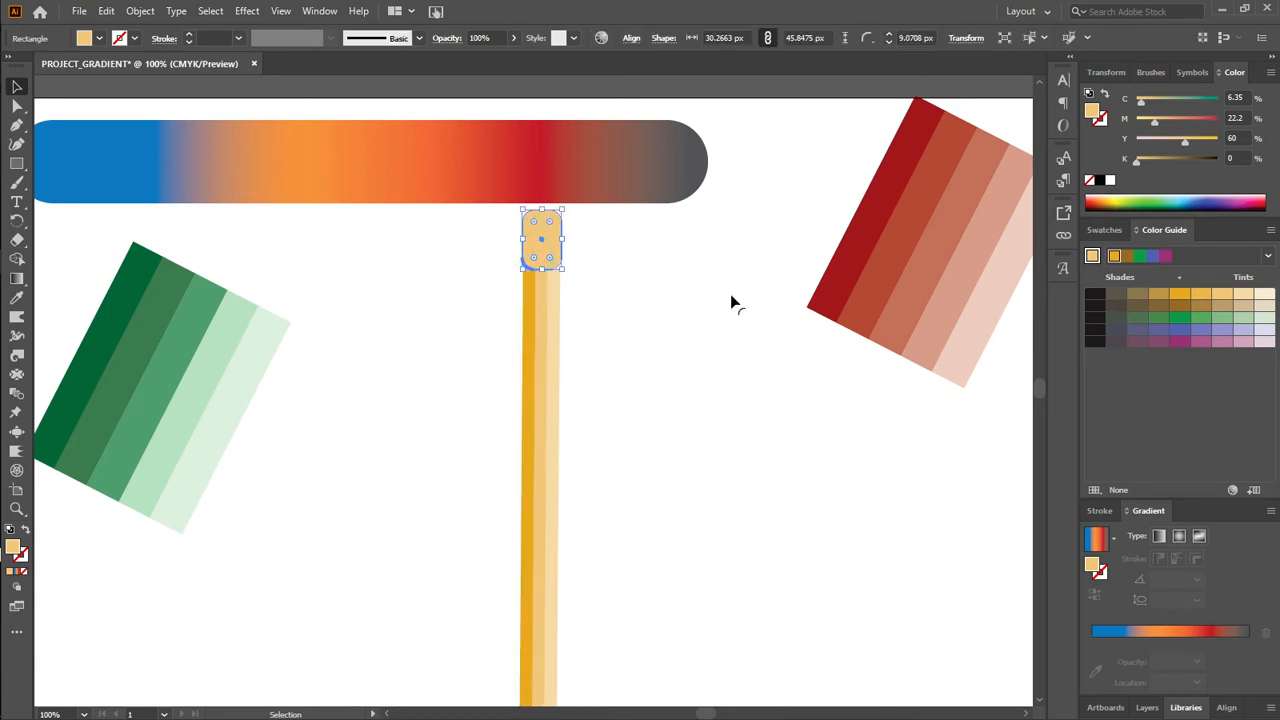
key(Down)
key(Down)
key(Down)
key(Down)
key(Down)
key(Down)
key(Down)
key(Down)
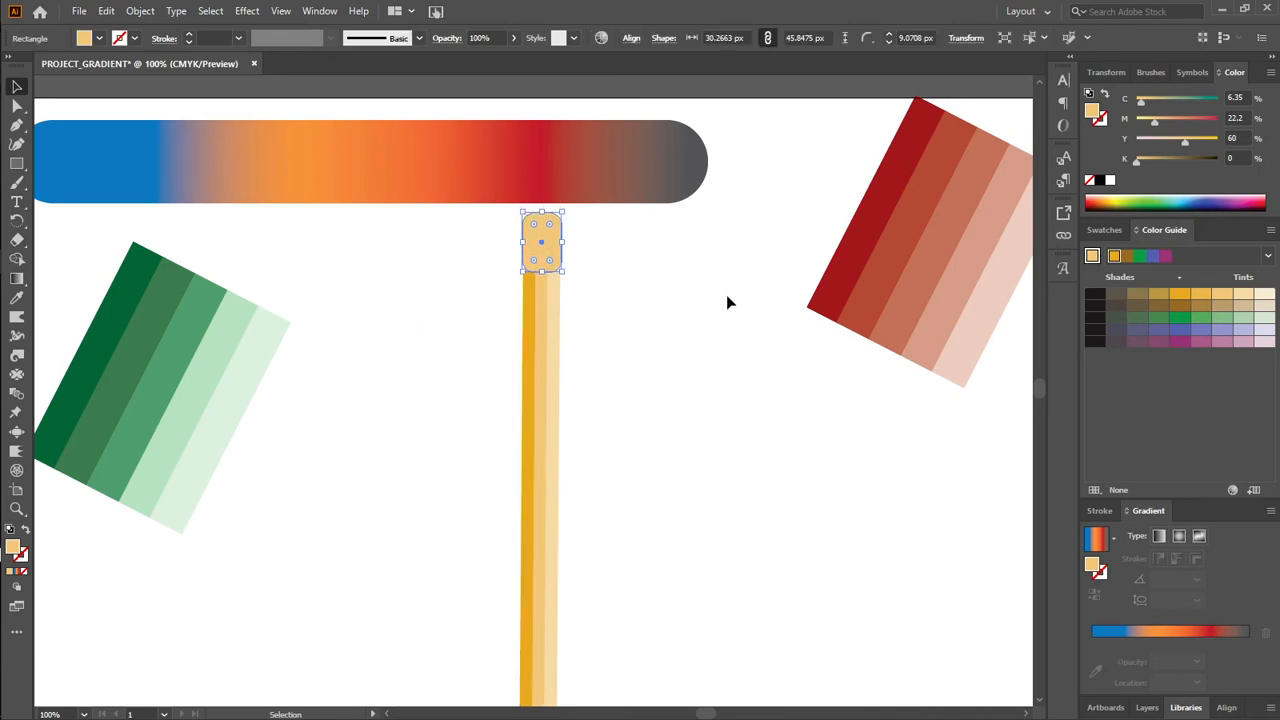
click(697, 337)
Move the rounded rectangle off the strip into the empty area beside its upper end
drag(486, 340, 609, 433)
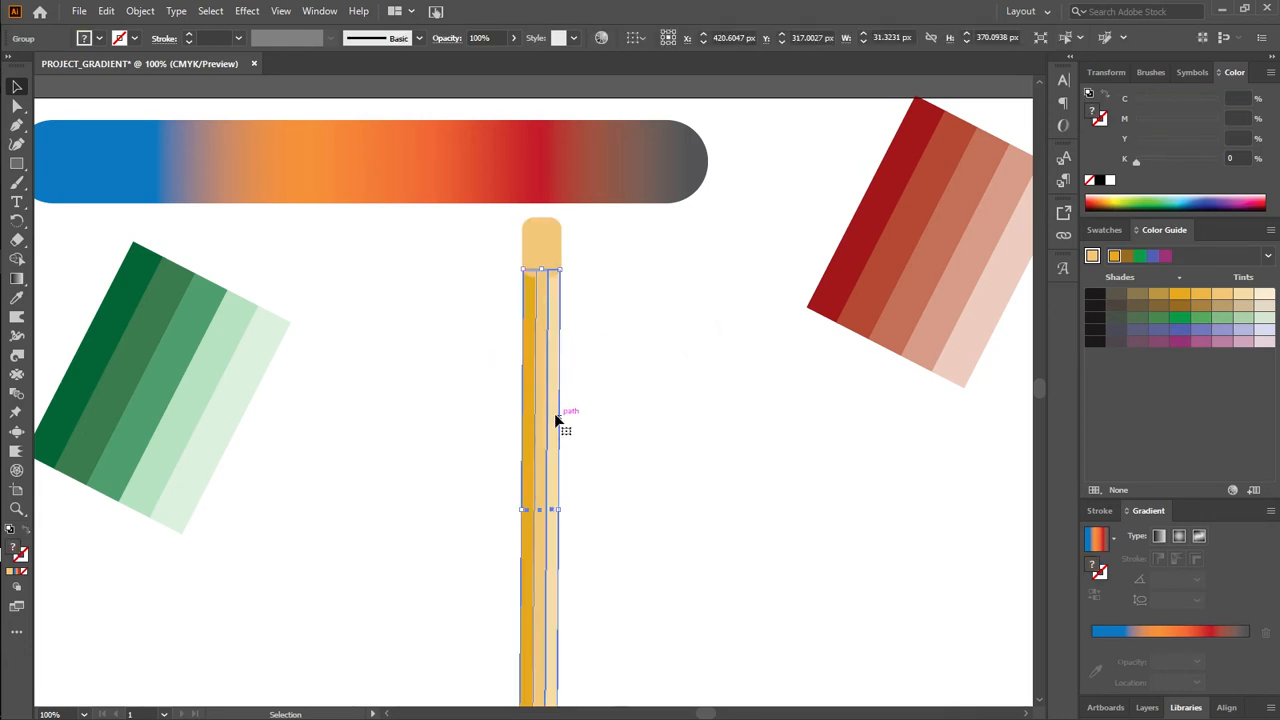
drag(548, 262, 641, 334)
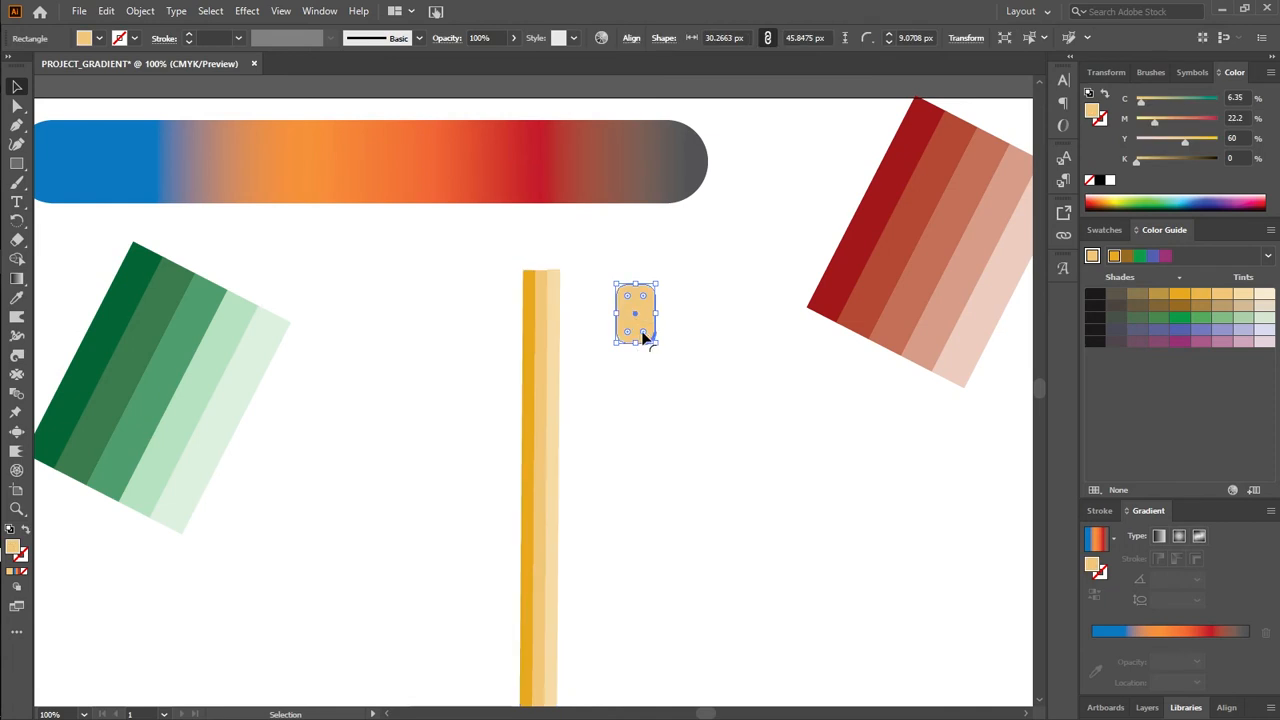
click(618, 395)
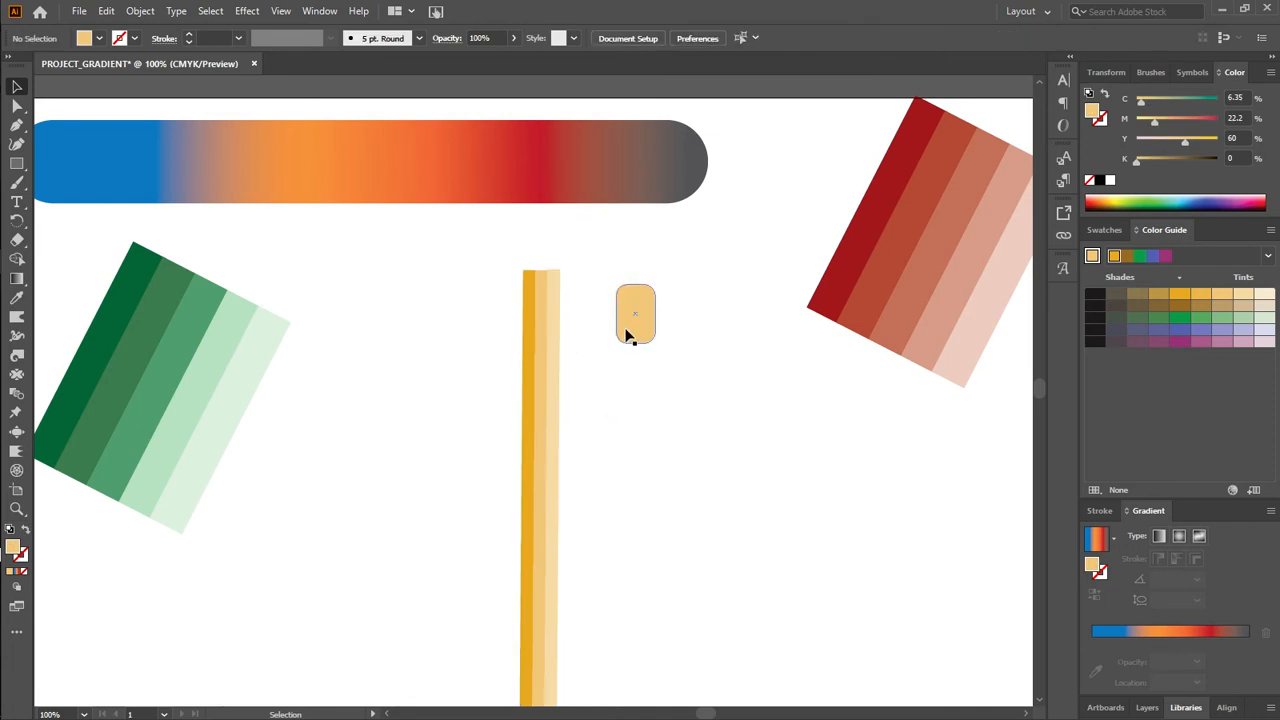
Draw a rectangle about 63 by 23 px across the rounded rectangle's lower end and group the two shapes
click(16, 163)
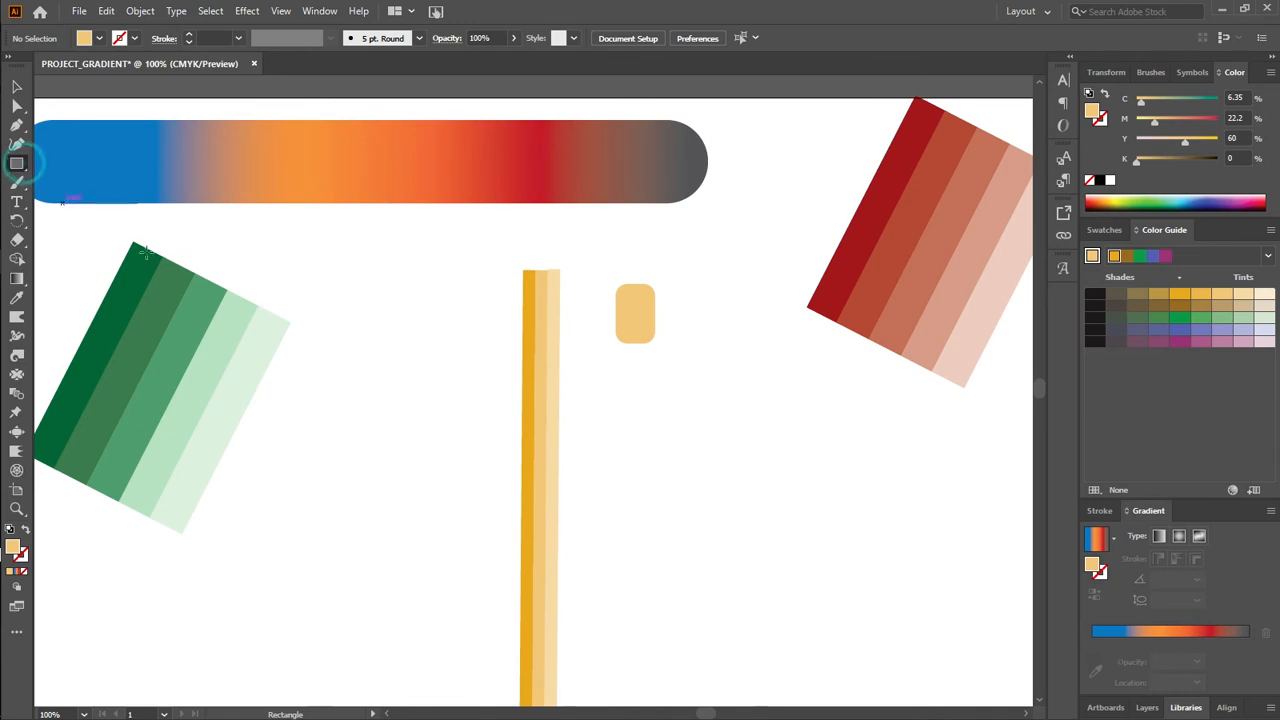
drag(592, 326, 678, 356)
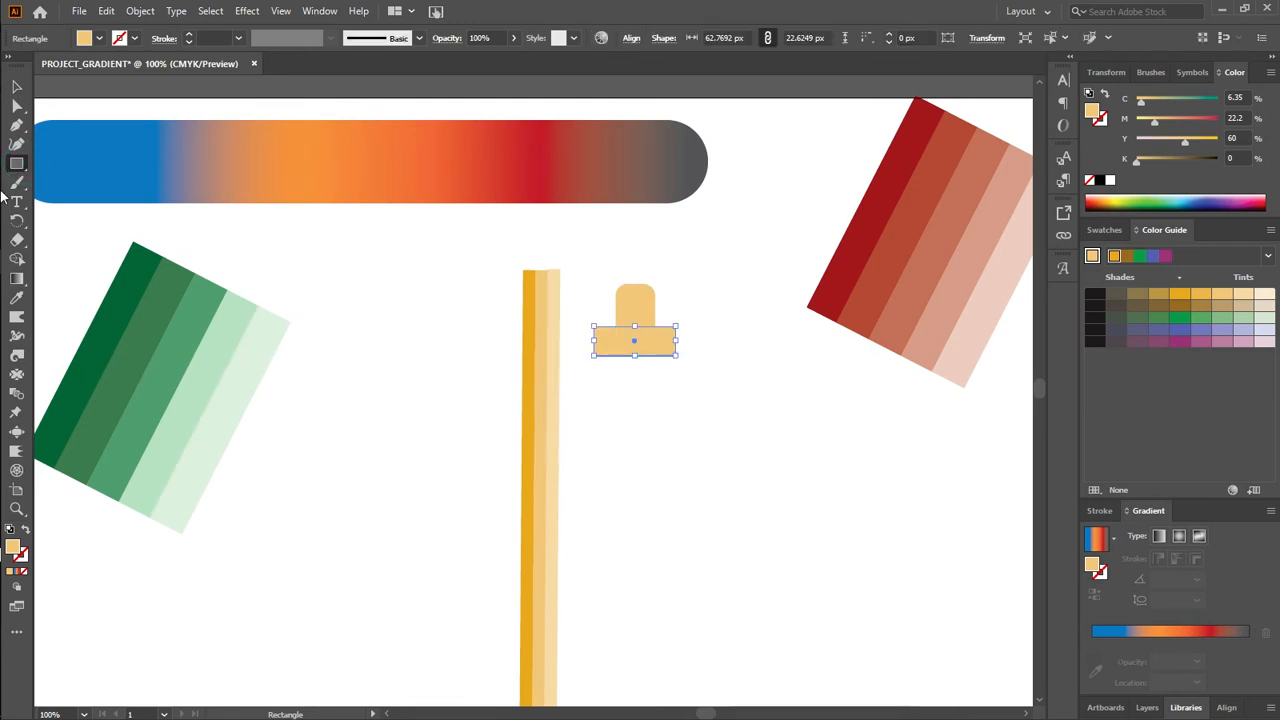
click(16, 86)
drag(589, 300, 702, 398)
right_click(630, 342)
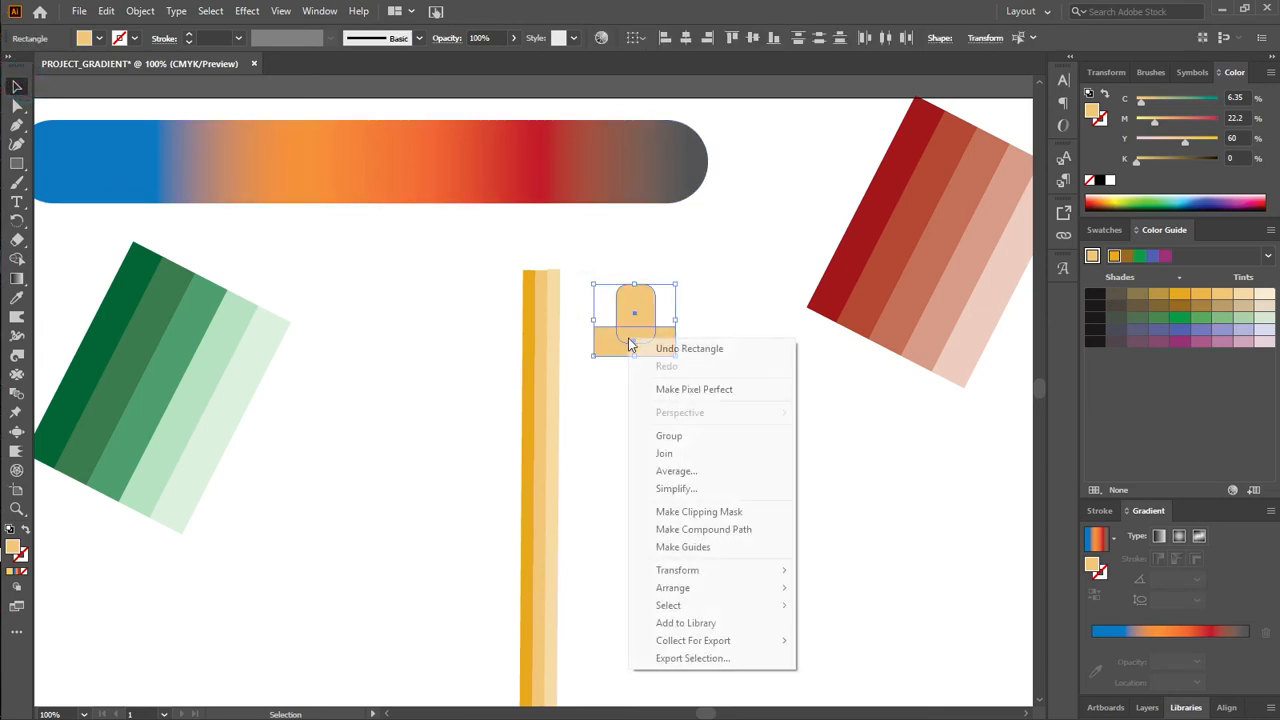
click(733, 439)
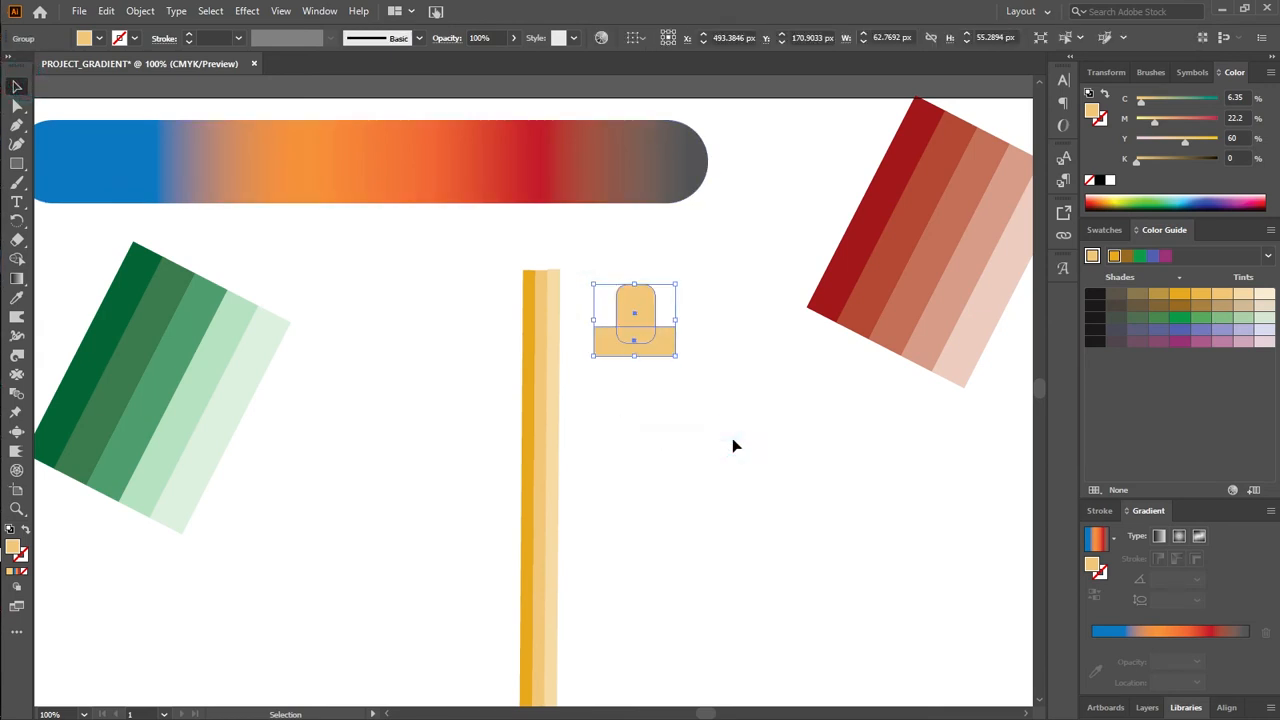
Use Shape Builder to merge the crossing rectangle with the overlapped area and remove it, leaving a flat lower edge
key(shift+m)
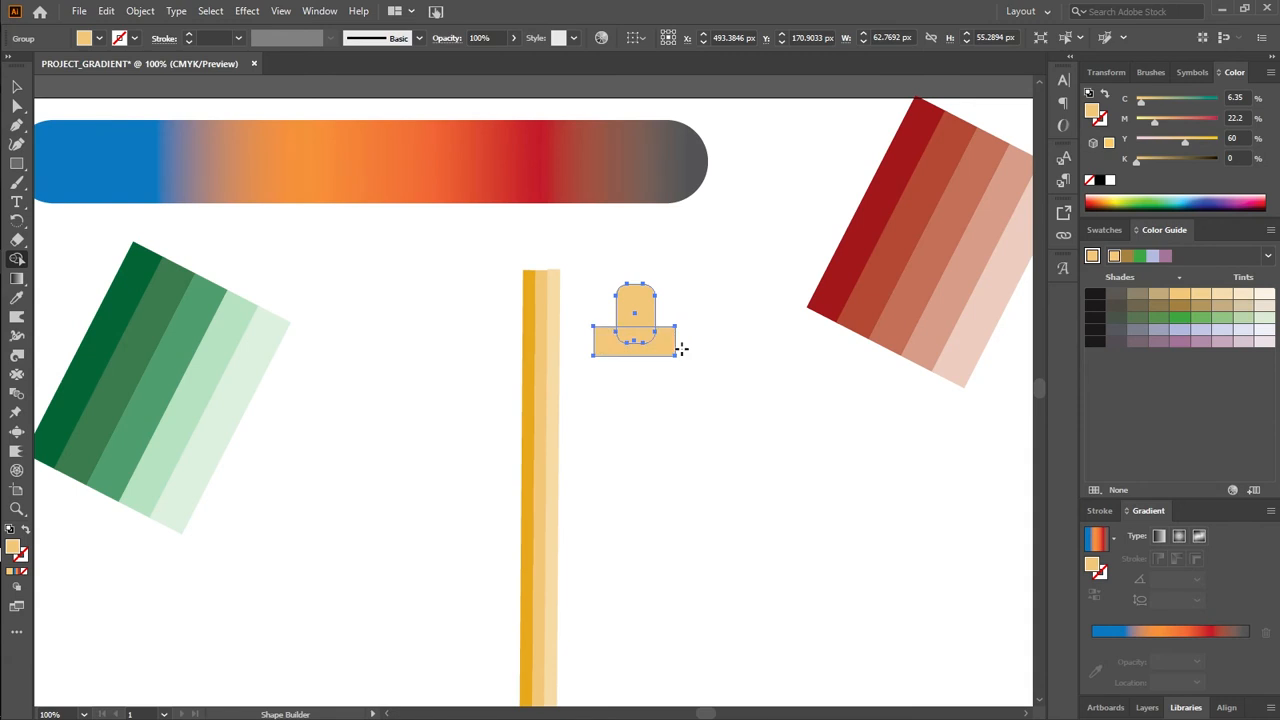
drag(610, 342, 630, 337)
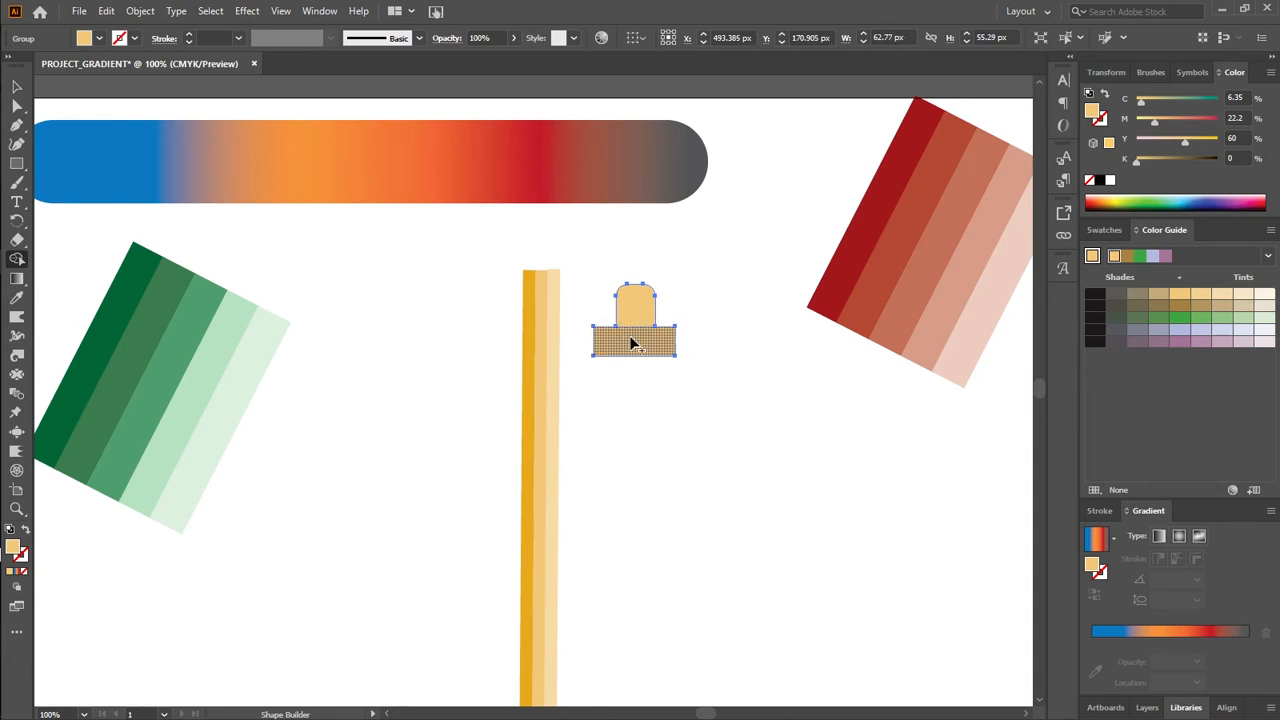
alt+click(630, 342)
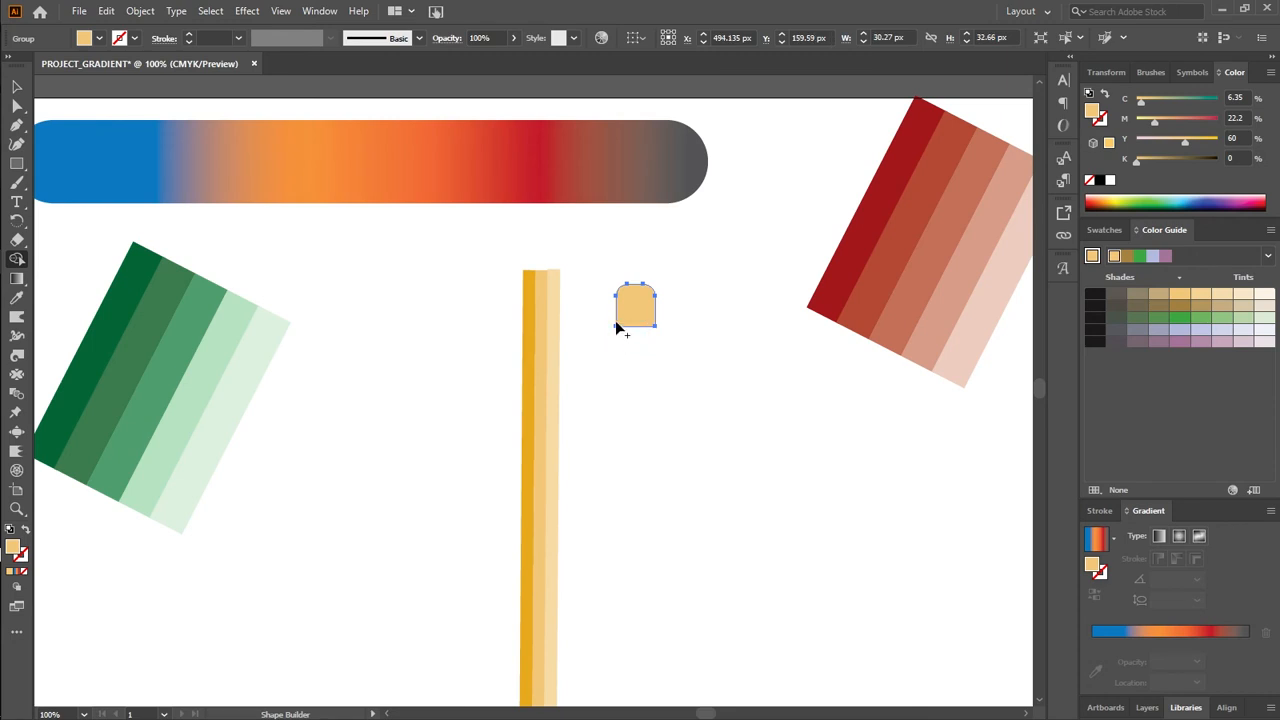
Move the trimmed cap with rounded upper corners onto the yellow strip and nudge it down to meet the strip's upper end
drag(634, 312, 548, 286)
key(v)
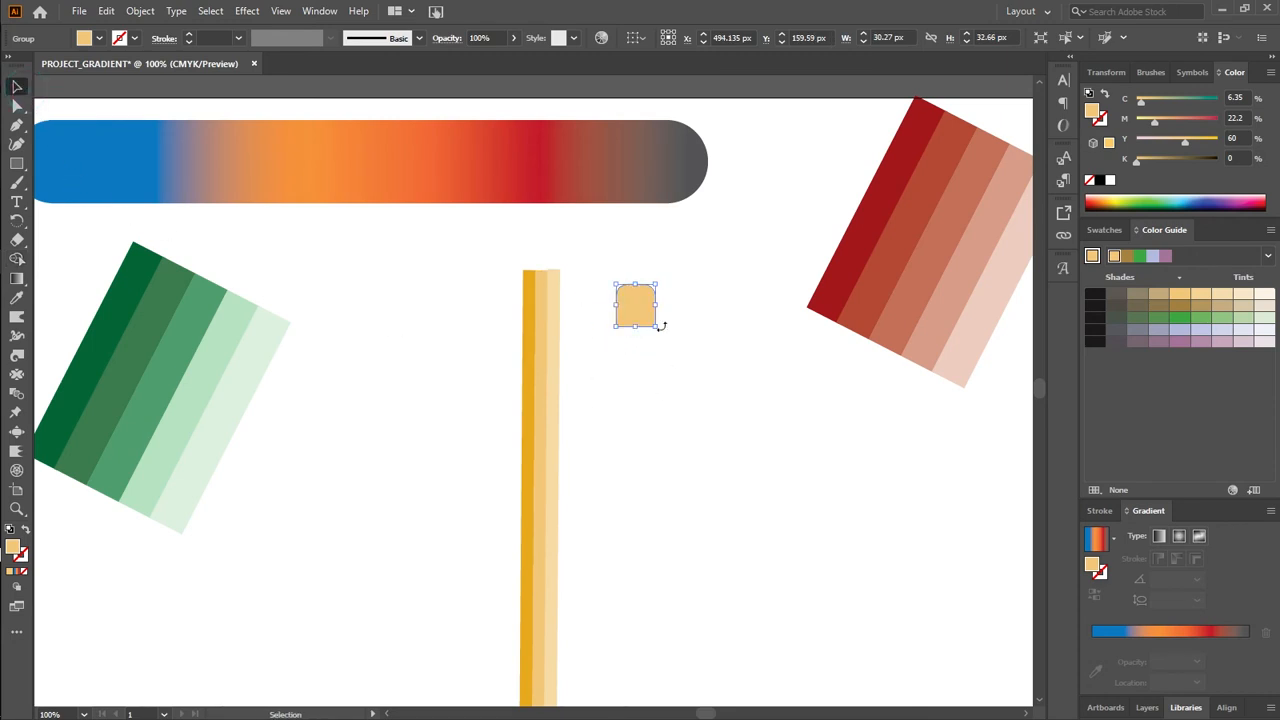
drag(642, 307, 547, 255)
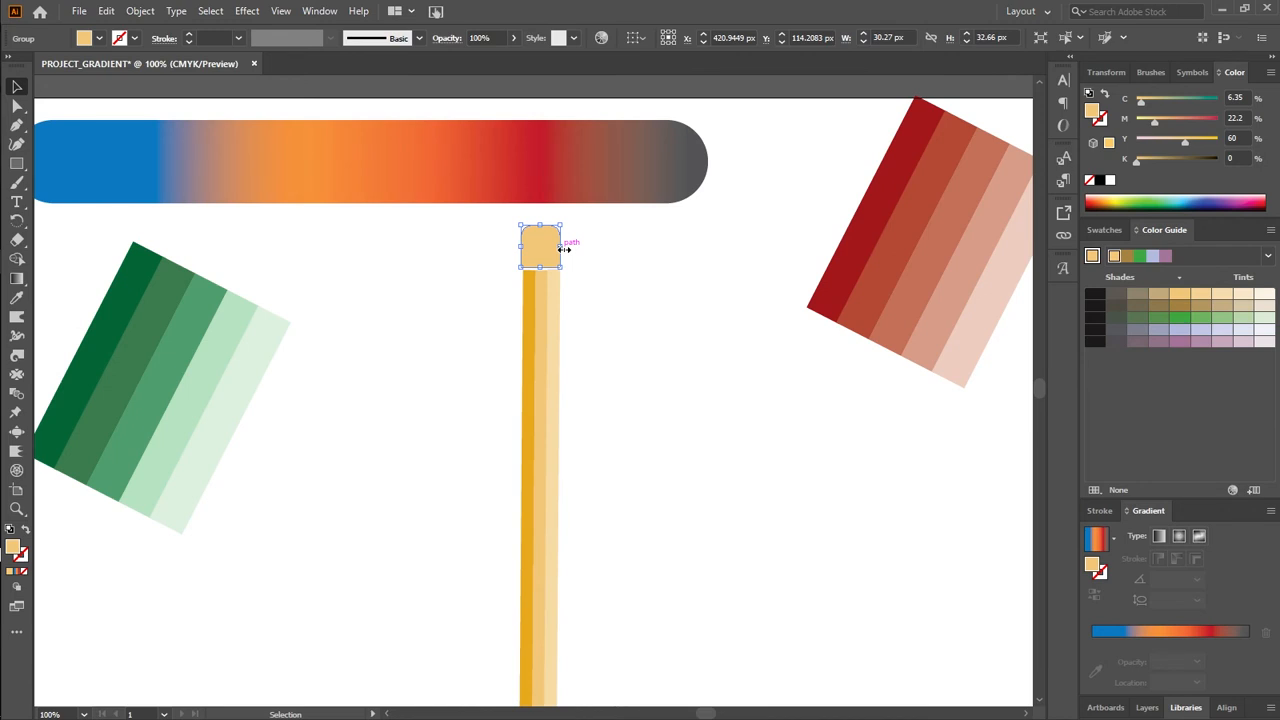
key(Down)
key(Down)
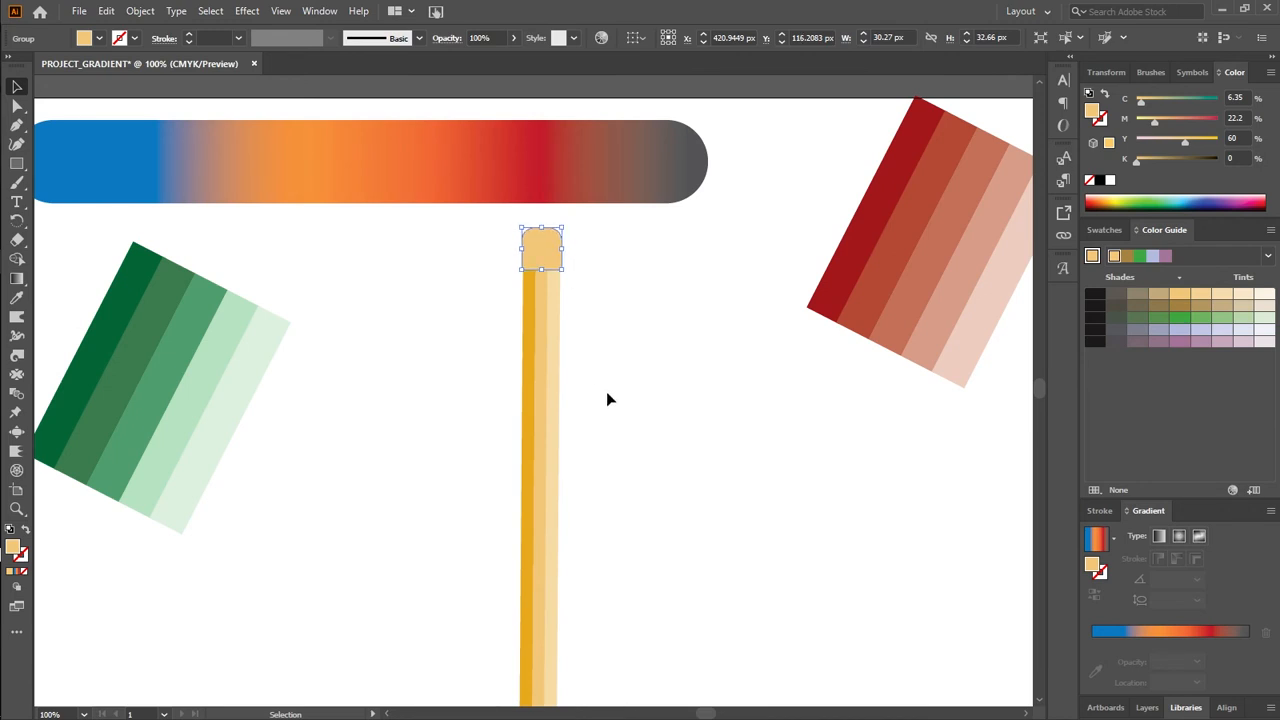
click(607, 425)
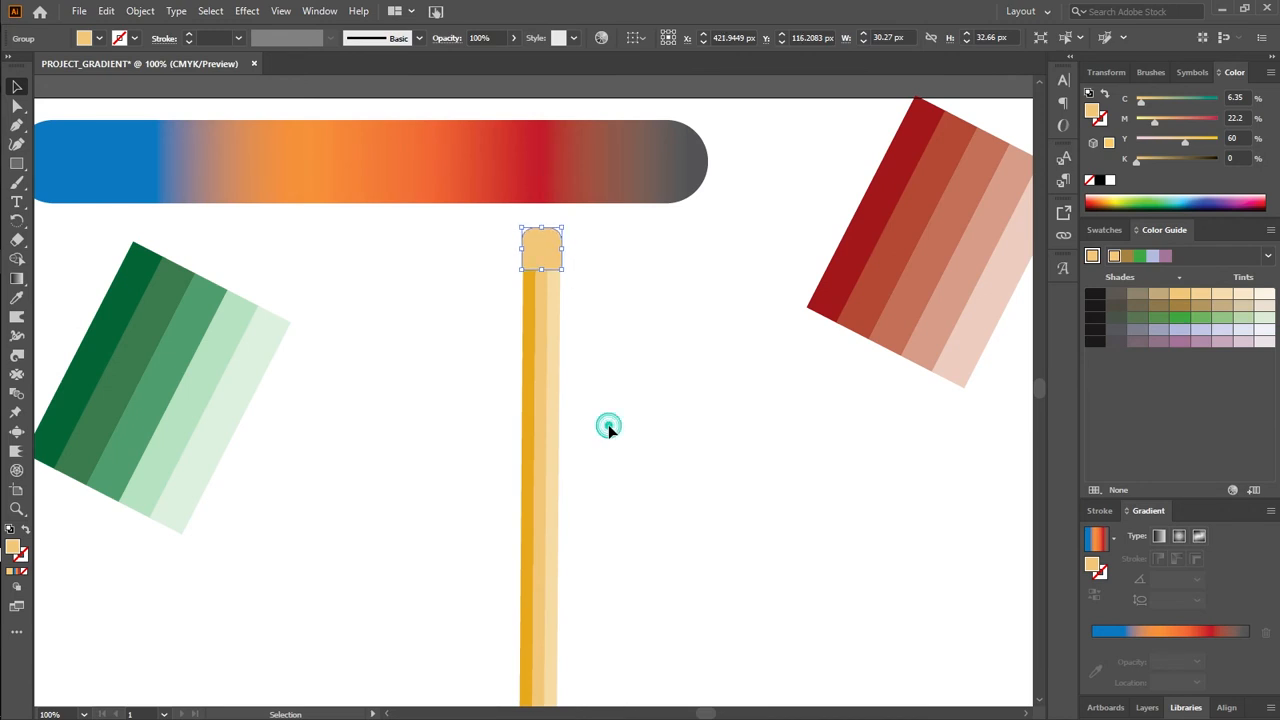
Narrow the rounded cap above the striped shaft to about 27.5 px and nudge it sideways into alignment with the shaft
click(549, 259)
drag(562, 249, 560, 259)
key(Right)
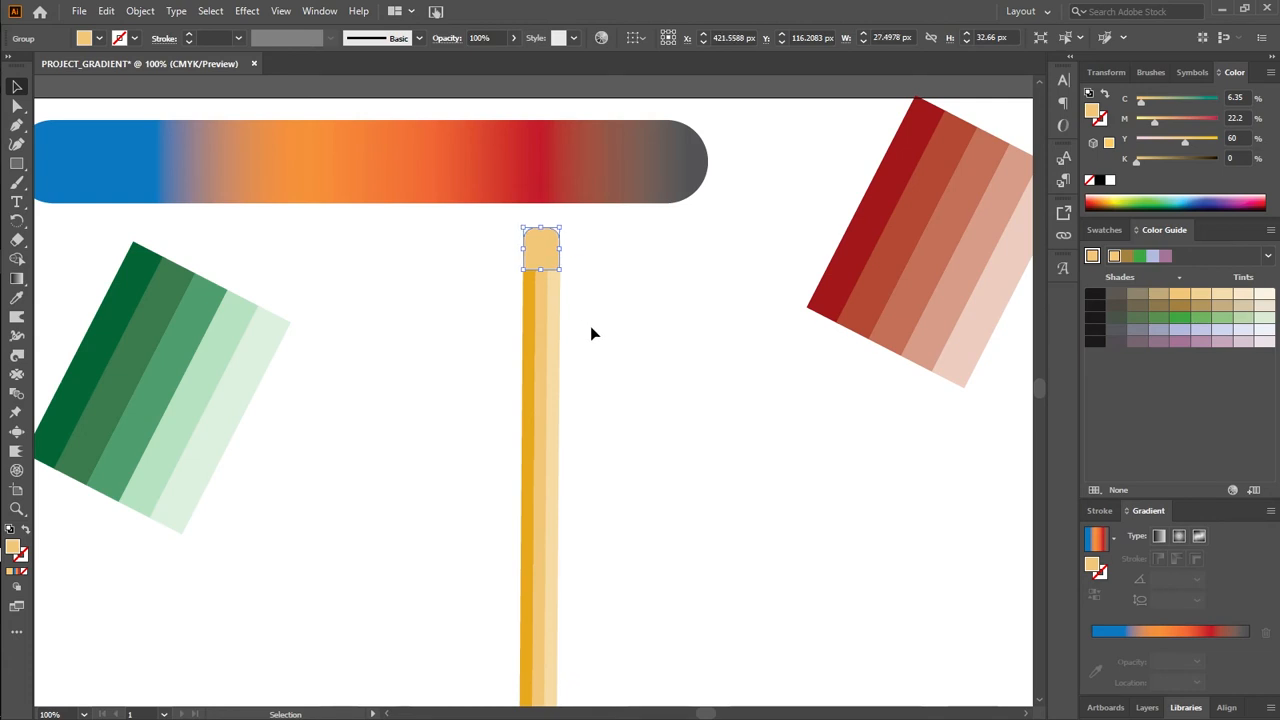
click(740, 622)
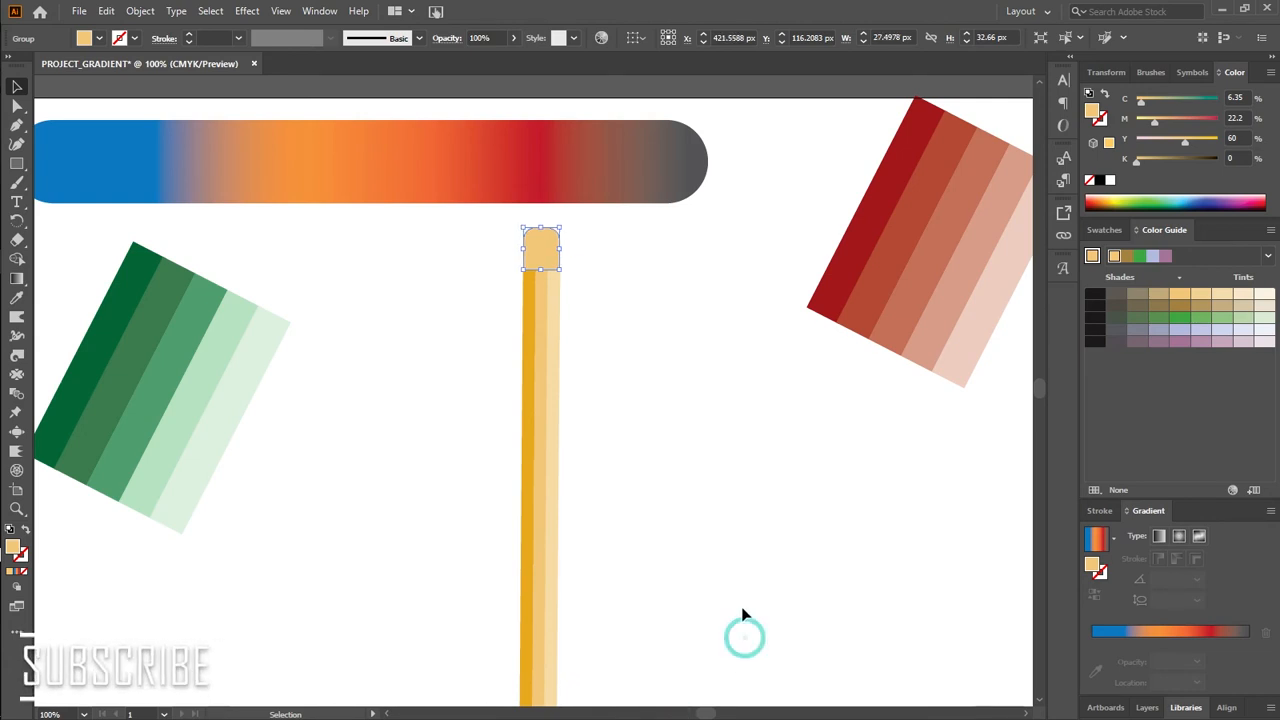
Try to fine-tune the rounded cap's width against the edge of the striped shaft
click(548, 253)
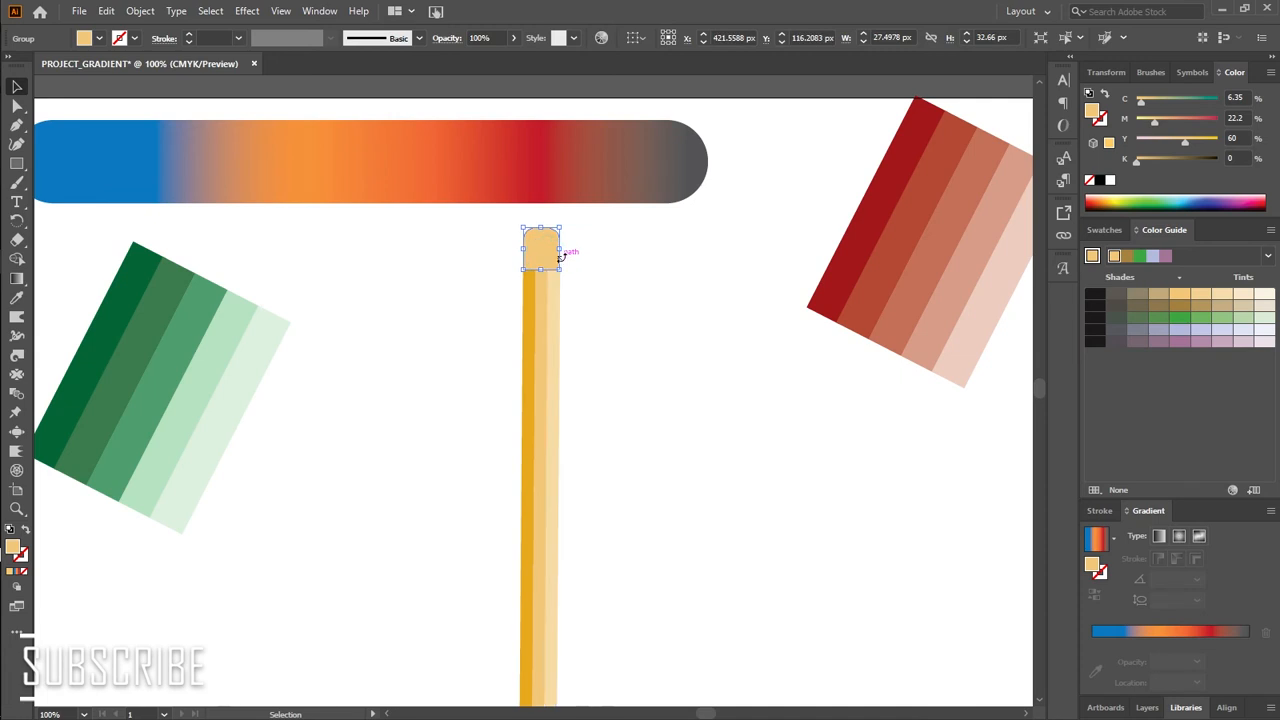
drag(561, 250, 561, 250)
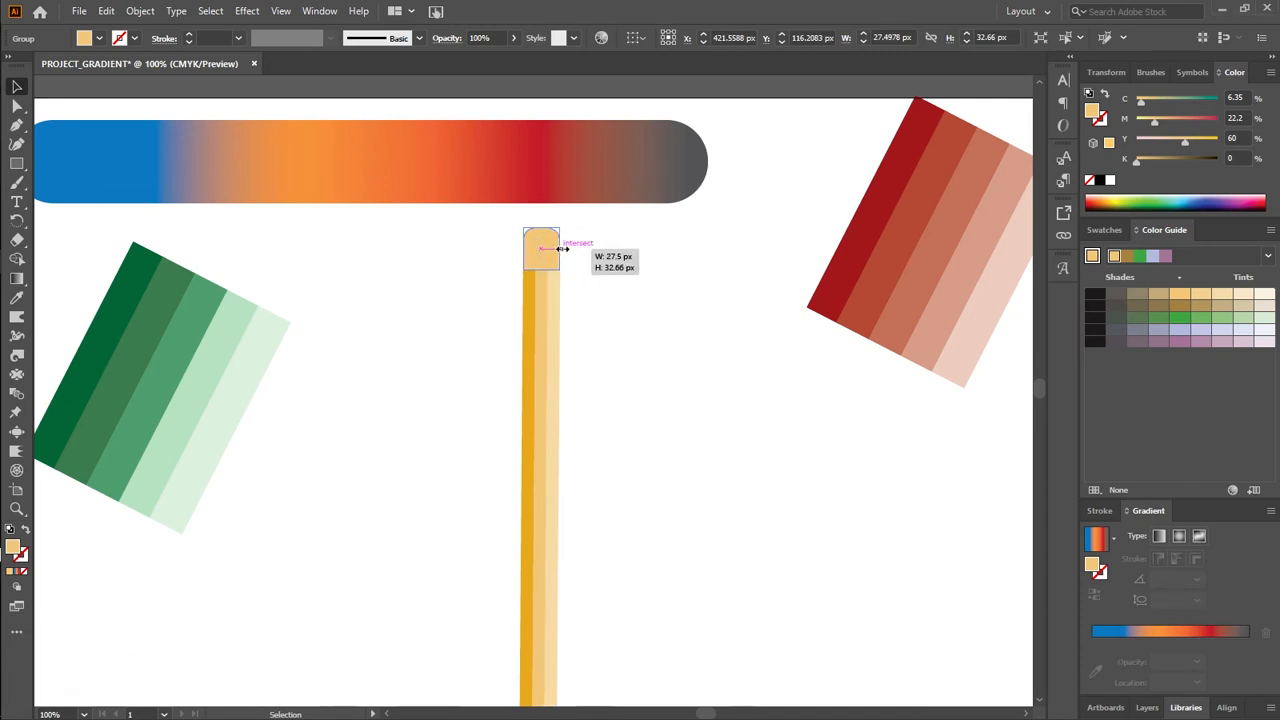
drag(562, 249, 561, 251)
drag(565, 250, 565, 250)
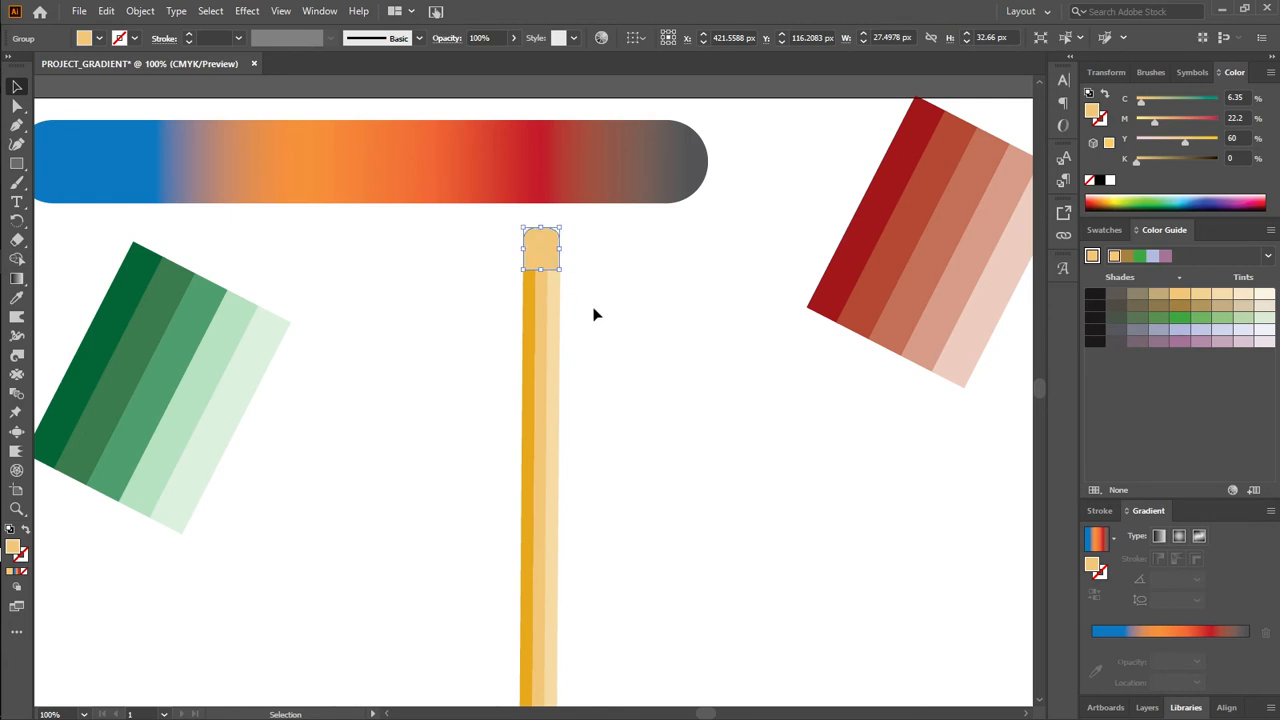
click(594, 306)
Give the rounded cap a white swatch stroke and change that stroke to the orange swatch
click(549, 255)
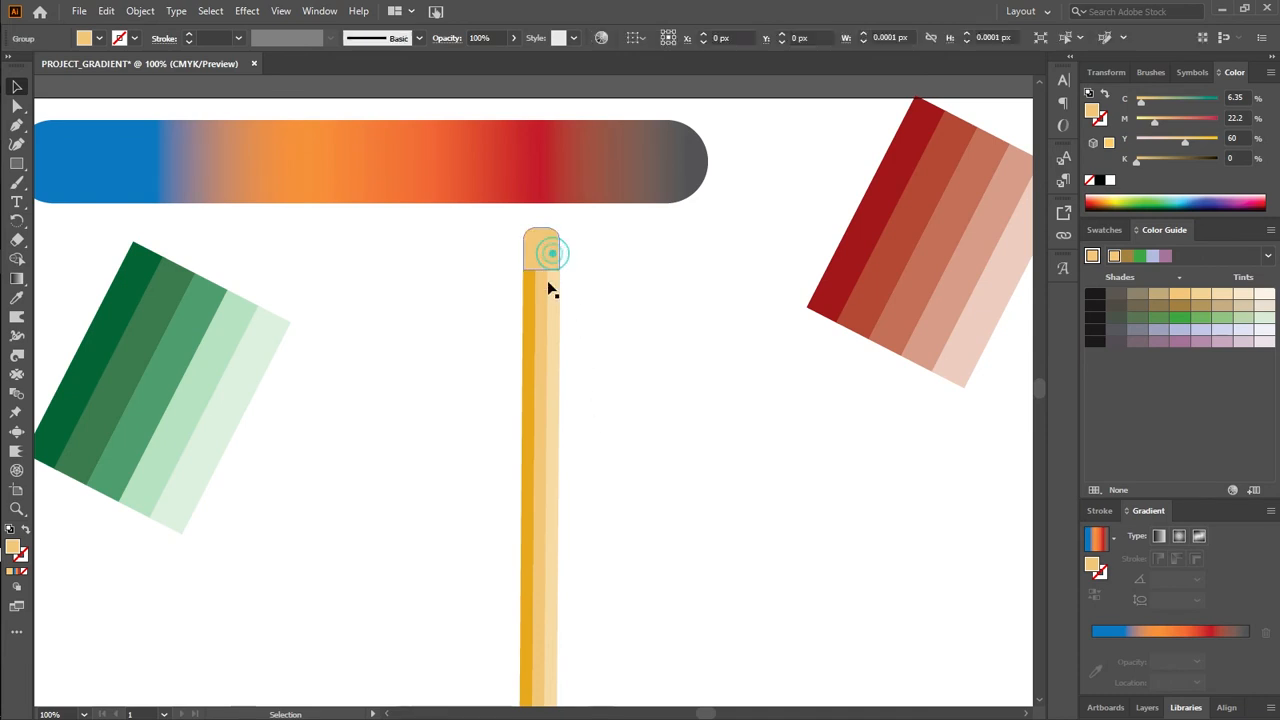
click(135, 39)
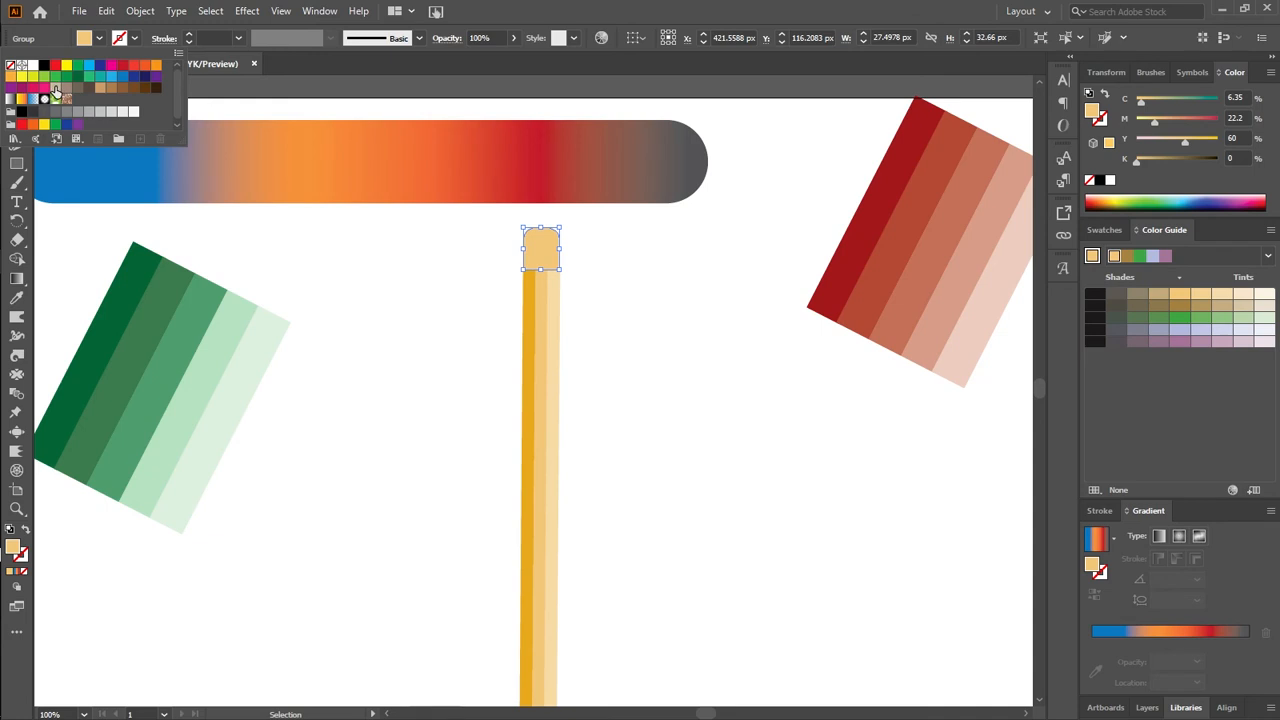
click(31, 66)
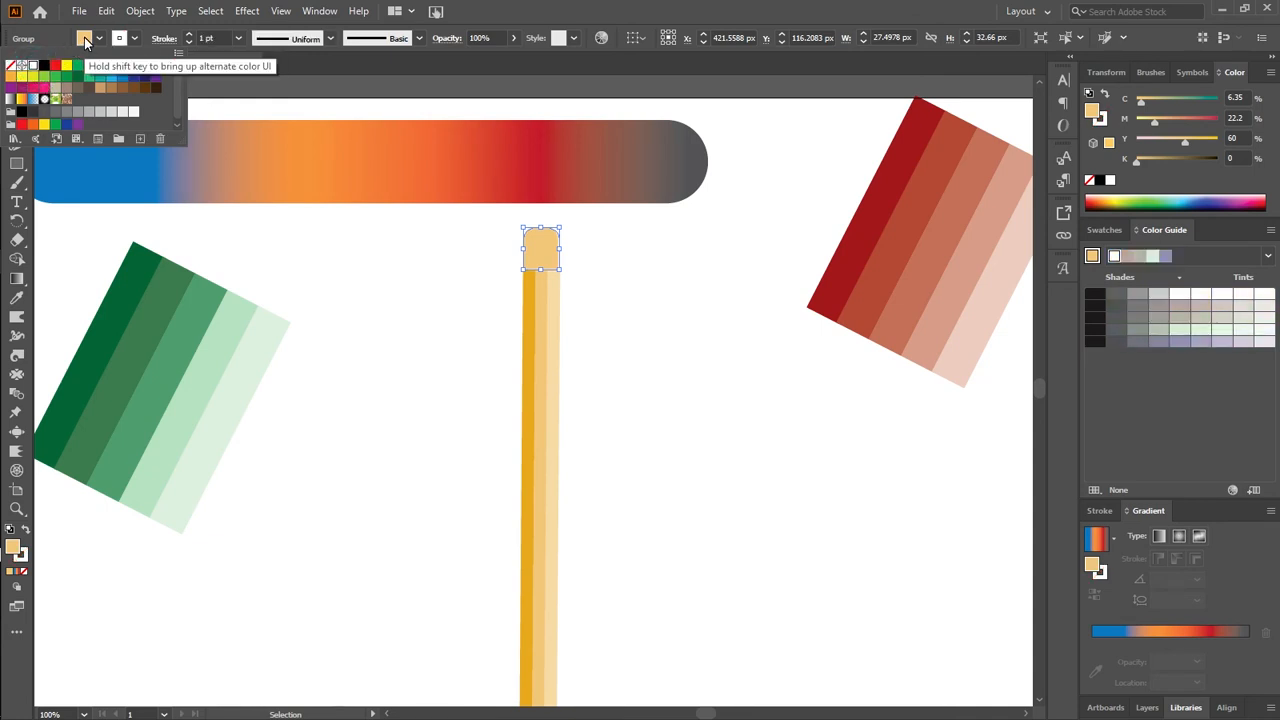
click(18, 72)
click(354, 271)
click(520, 326)
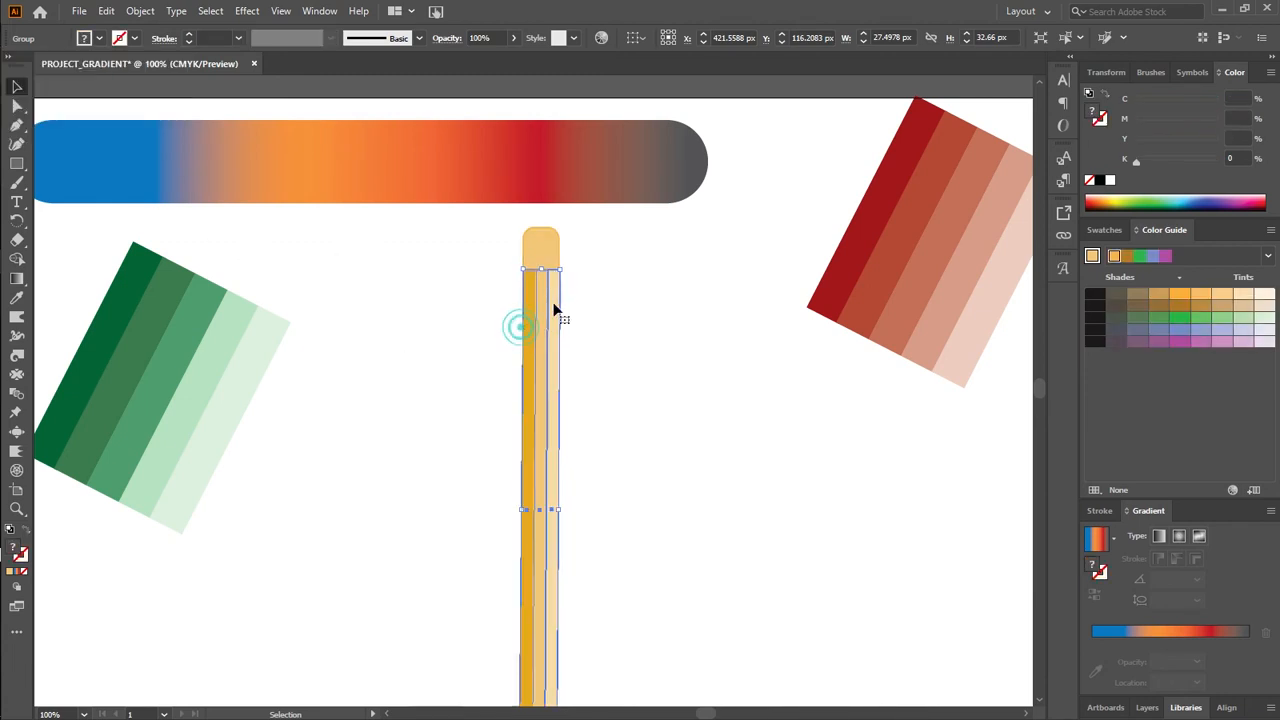
Set the rounded cap's stroke weight to 2 pt
click(585, 297)
click(533, 243)
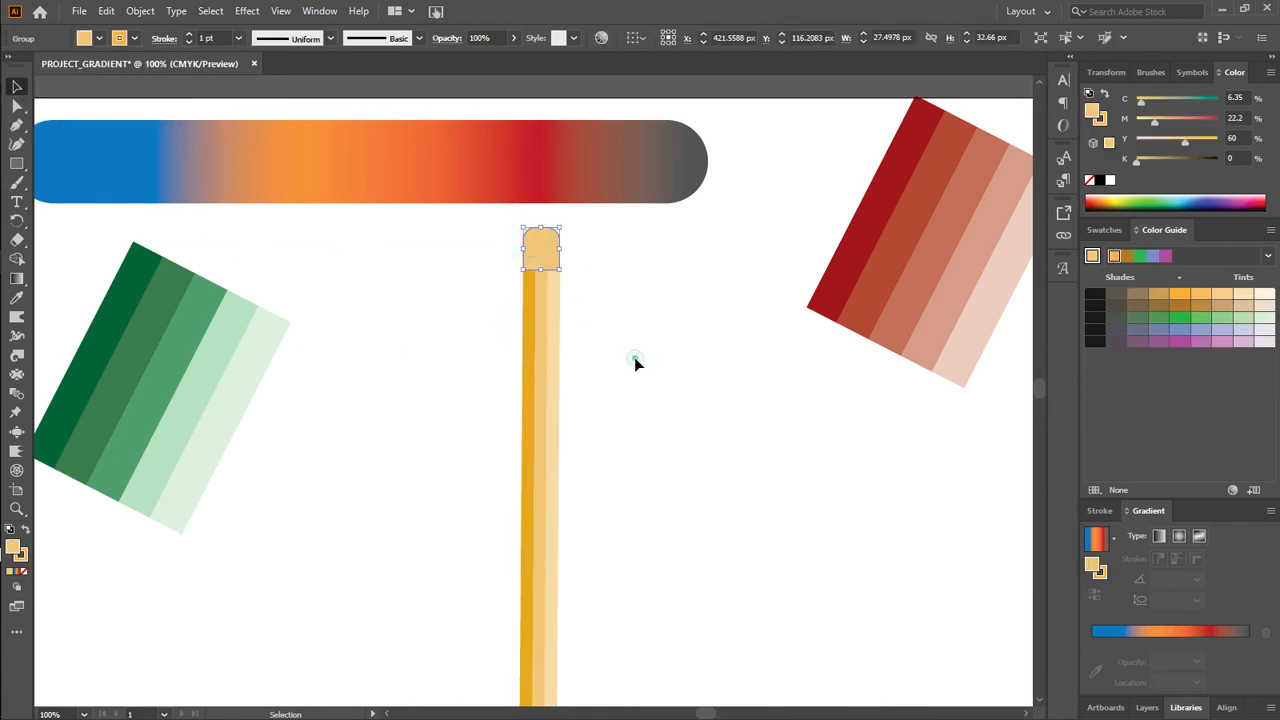
click(634, 358)
click(550, 262)
click(214, 37)
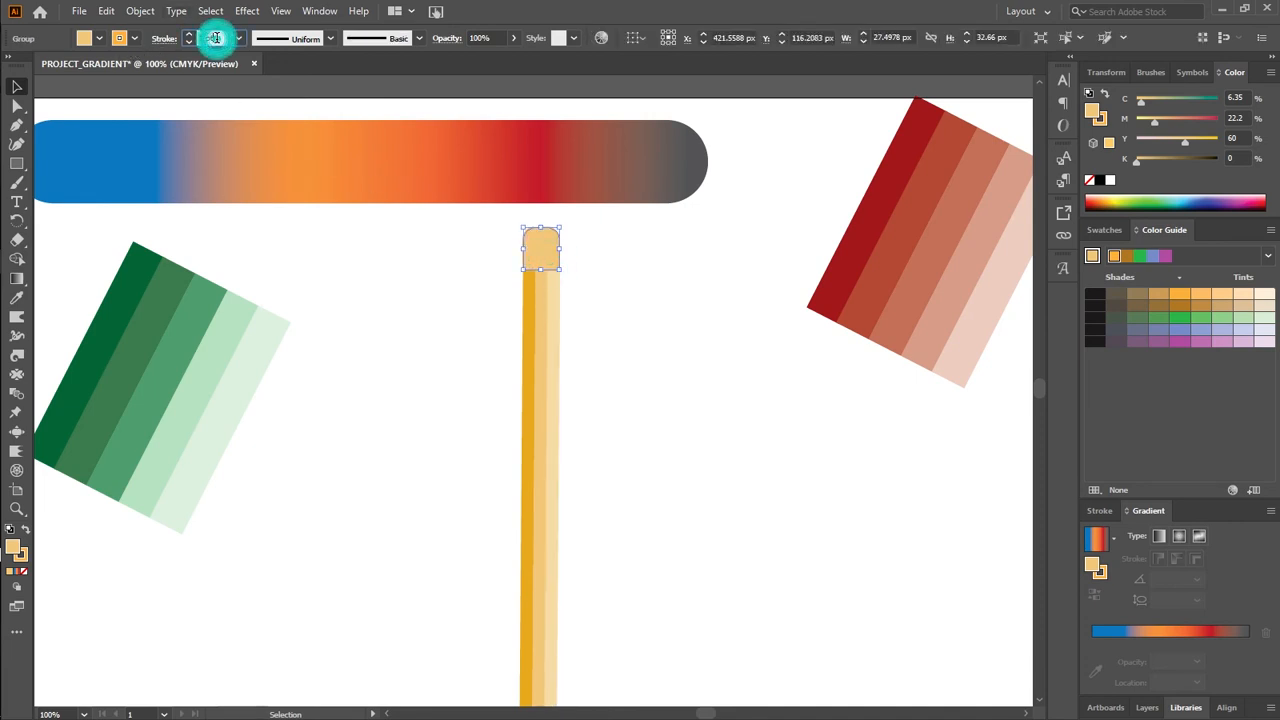
click(298, 303)
click(534, 252)
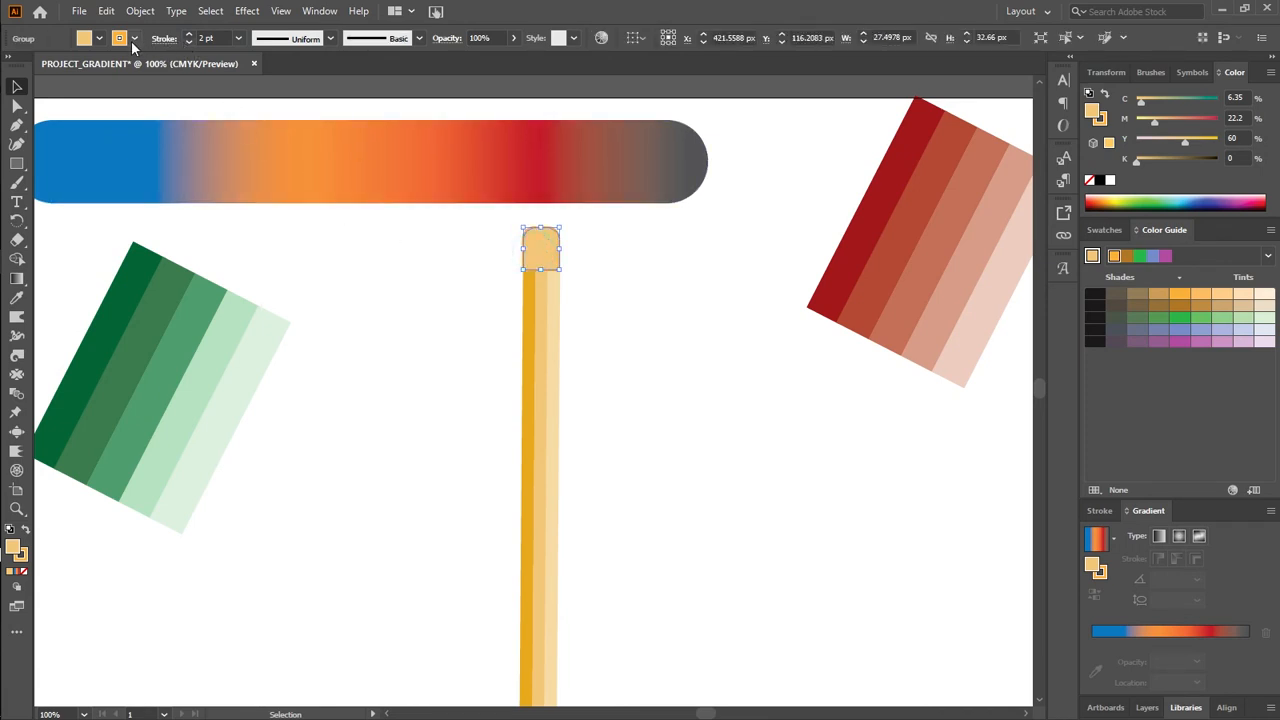
click(549, 303)
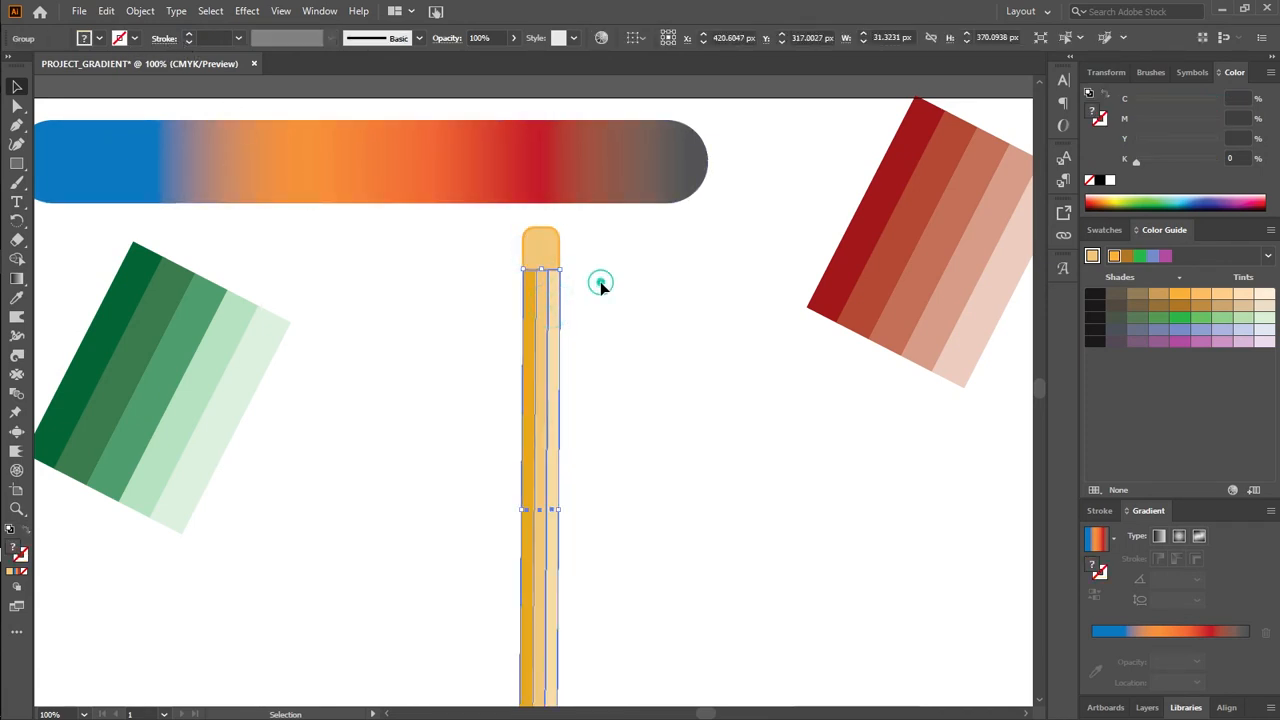
click(600, 281)
Fill the rounded cap with the shaft's dark golden stripe colour using the Eyedropper, leaving it without a stroke
click(540, 240)
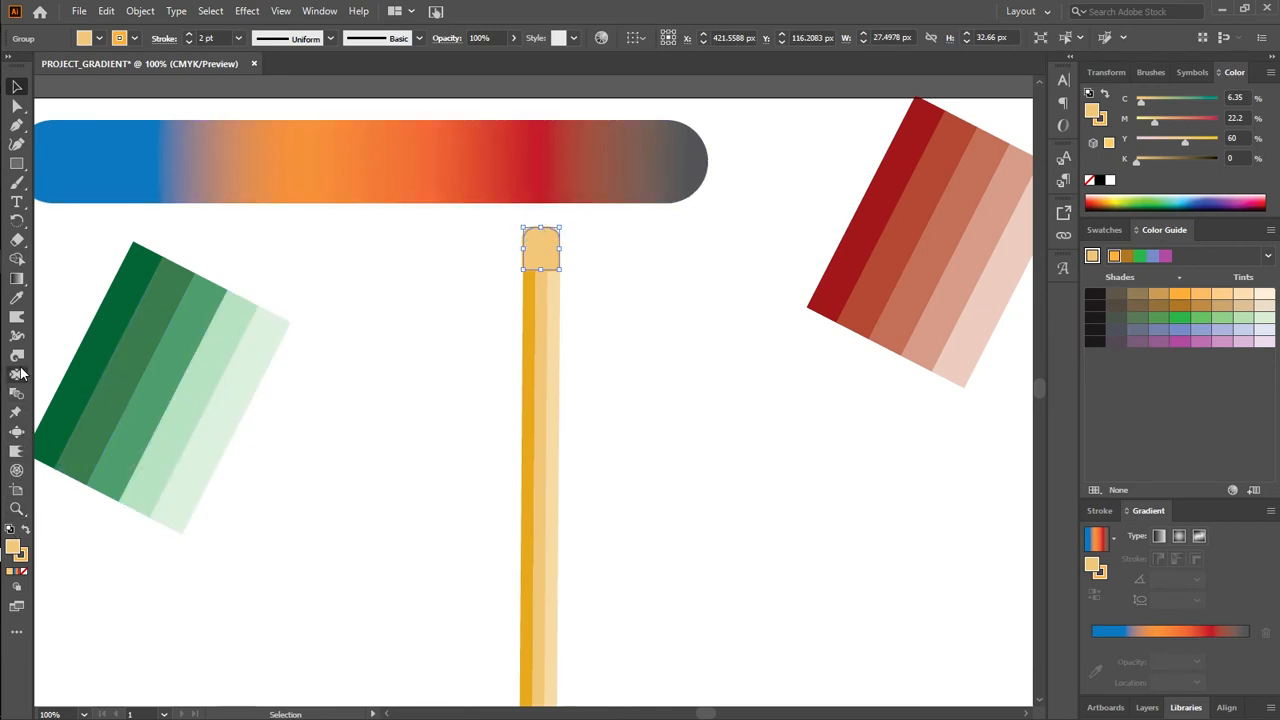
click(18, 302)
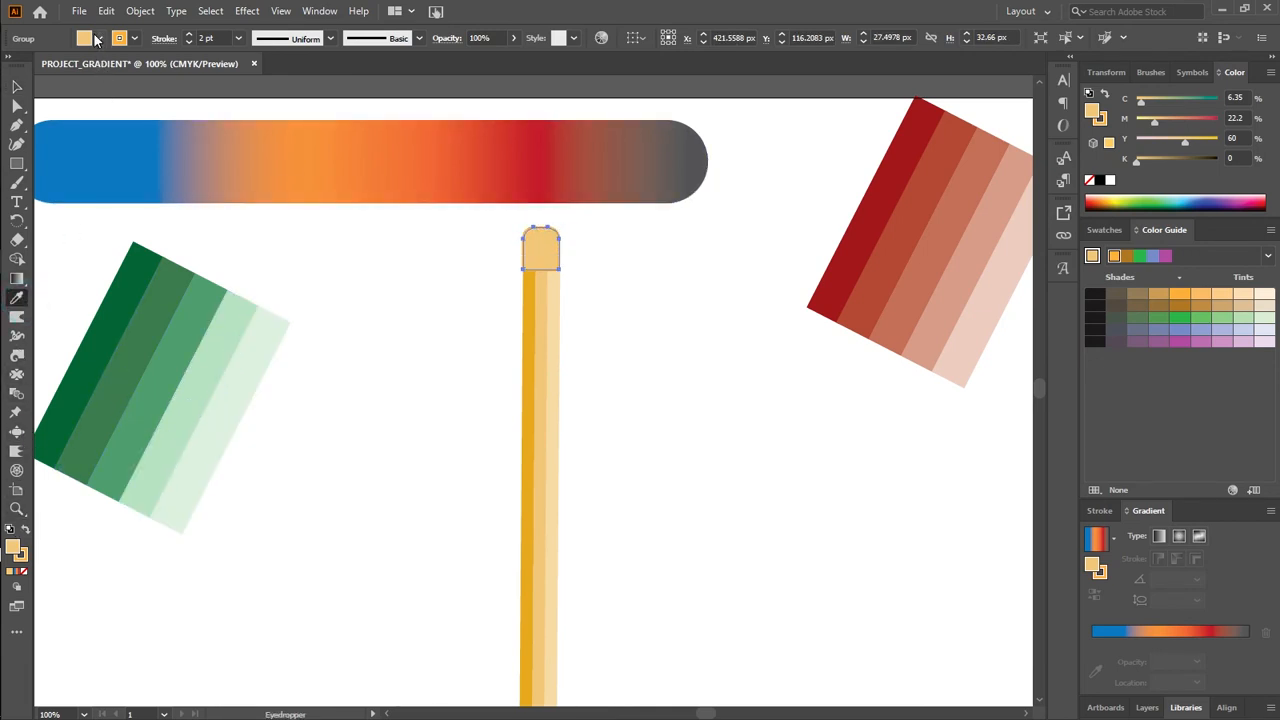
click(549, 360)
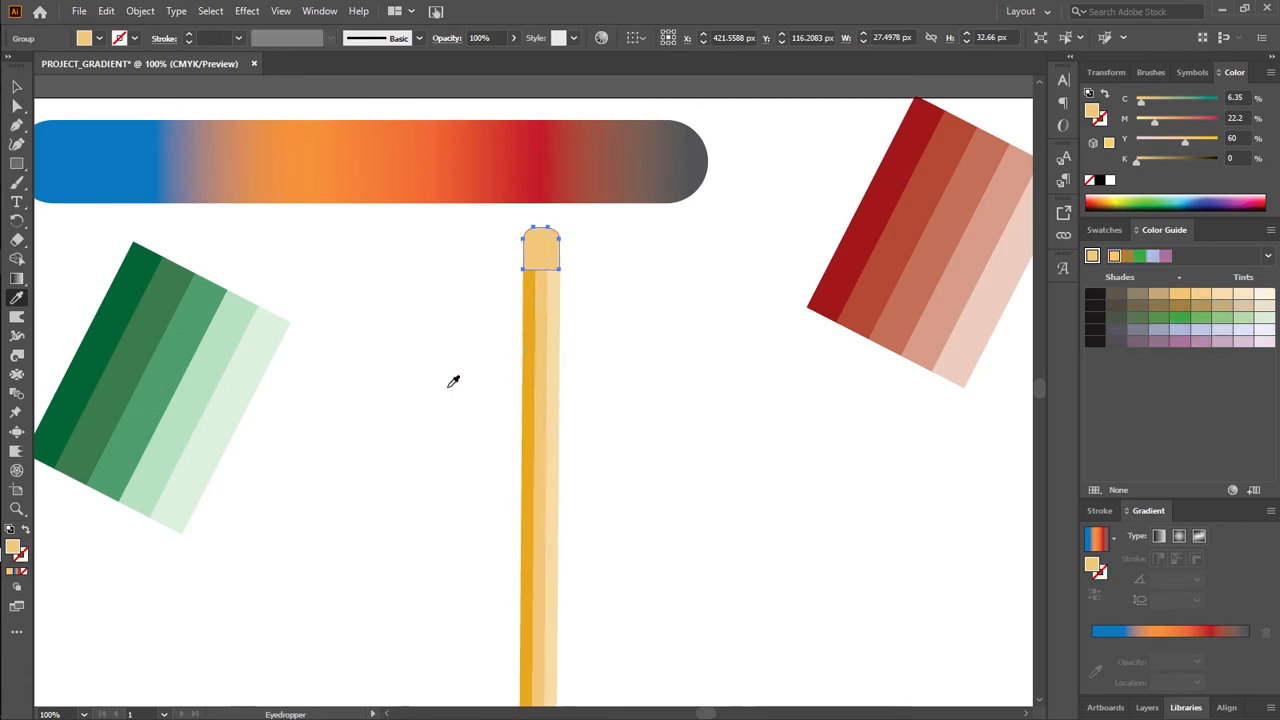
click(531, 399)
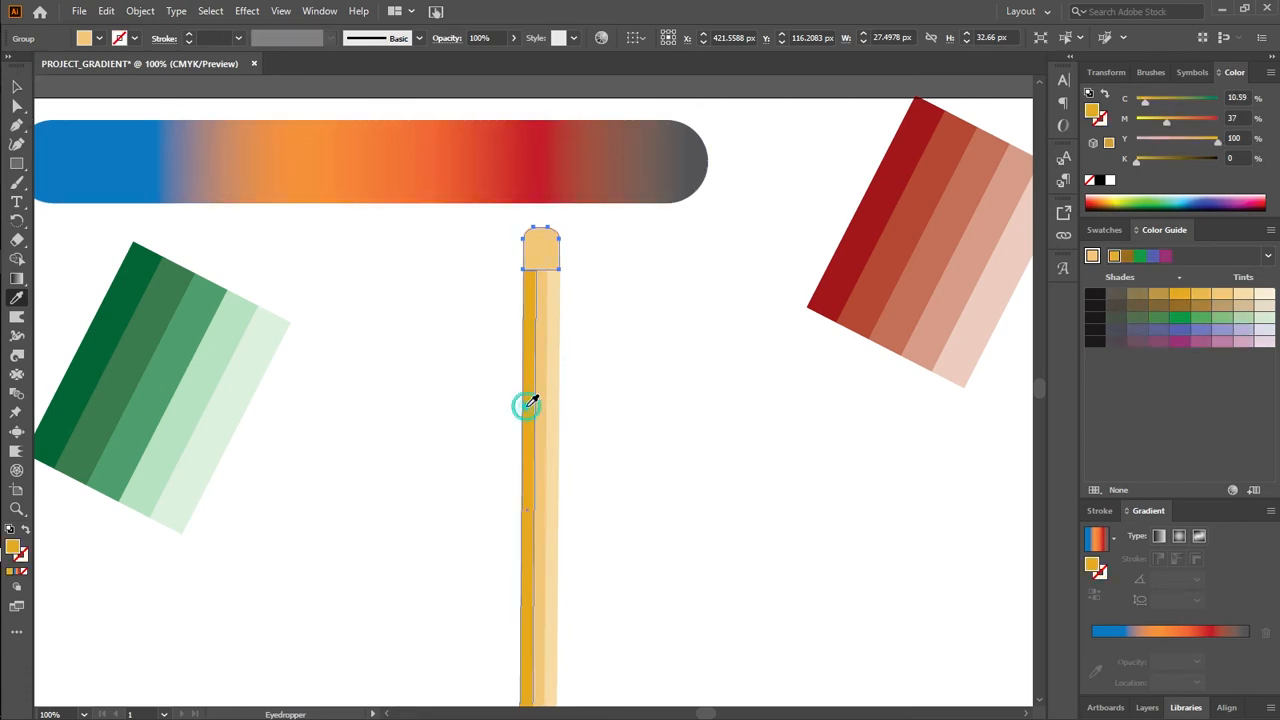
click(16, 86)
click(306, 314)
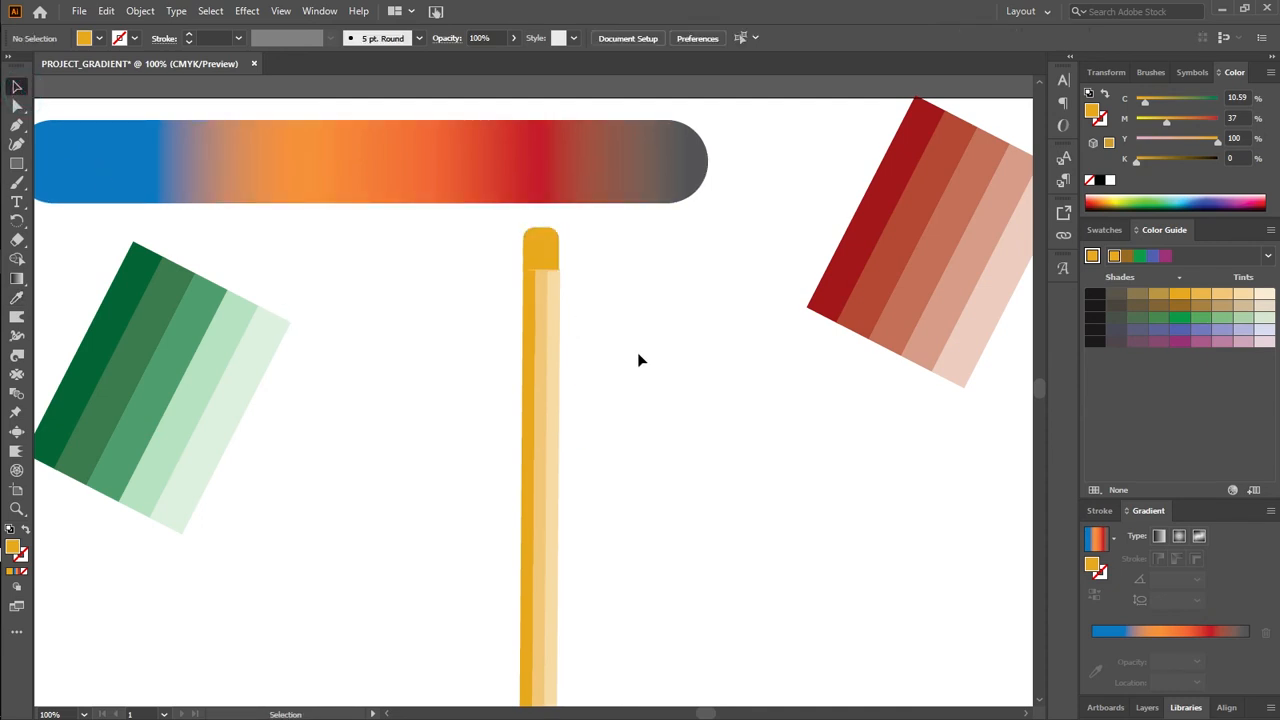
Widen the golden cap to about 30 px
click(537, 252)
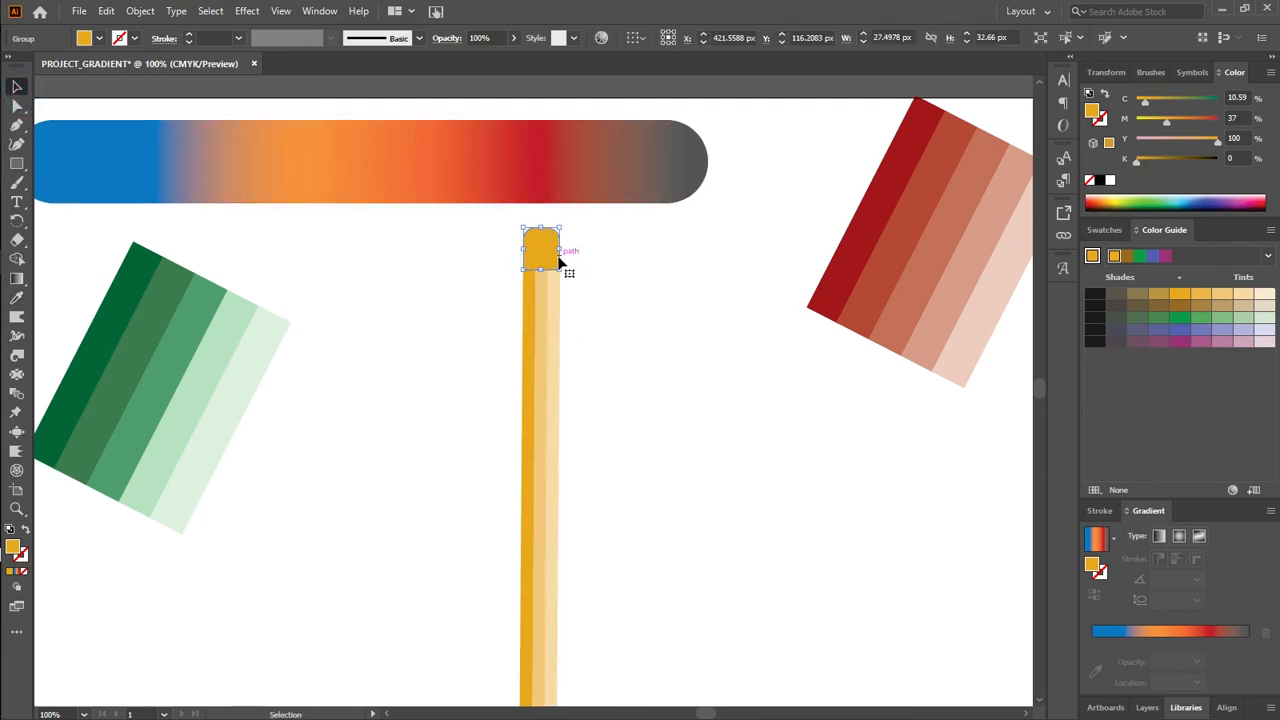
drag(560, 252, 561, 251)
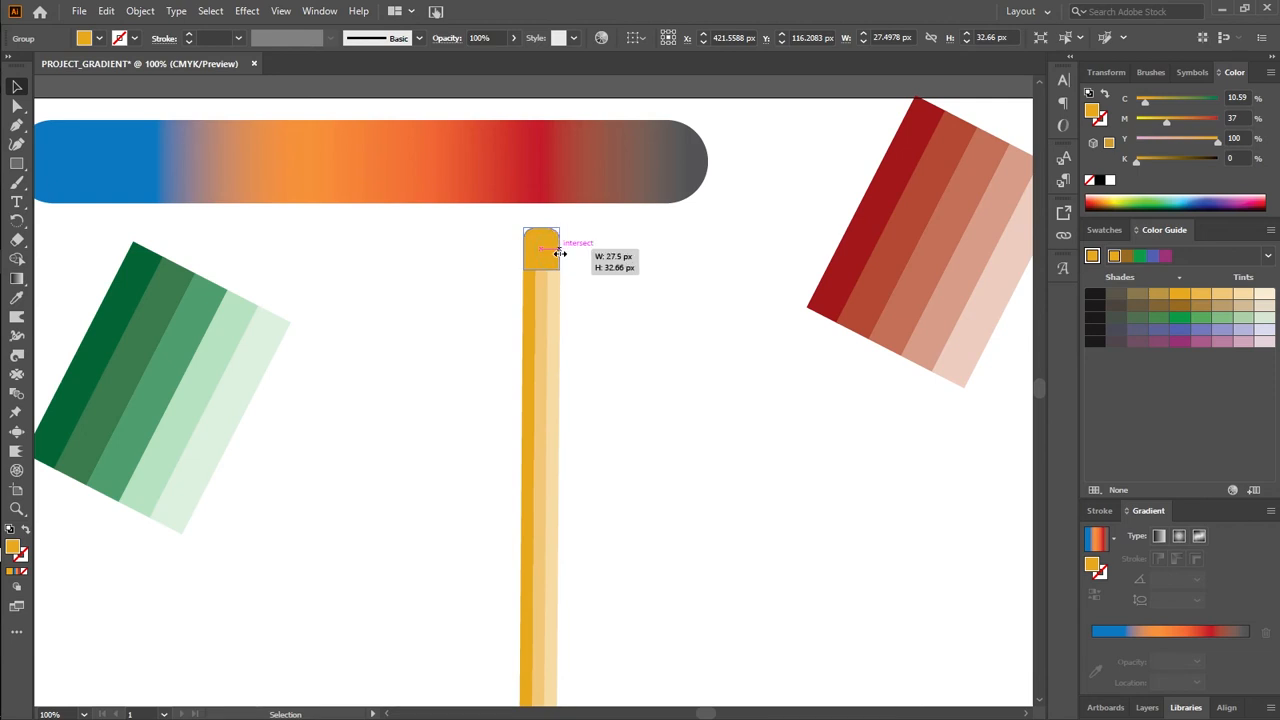
drag(560, 252, 563, 254)
click(577, 383)
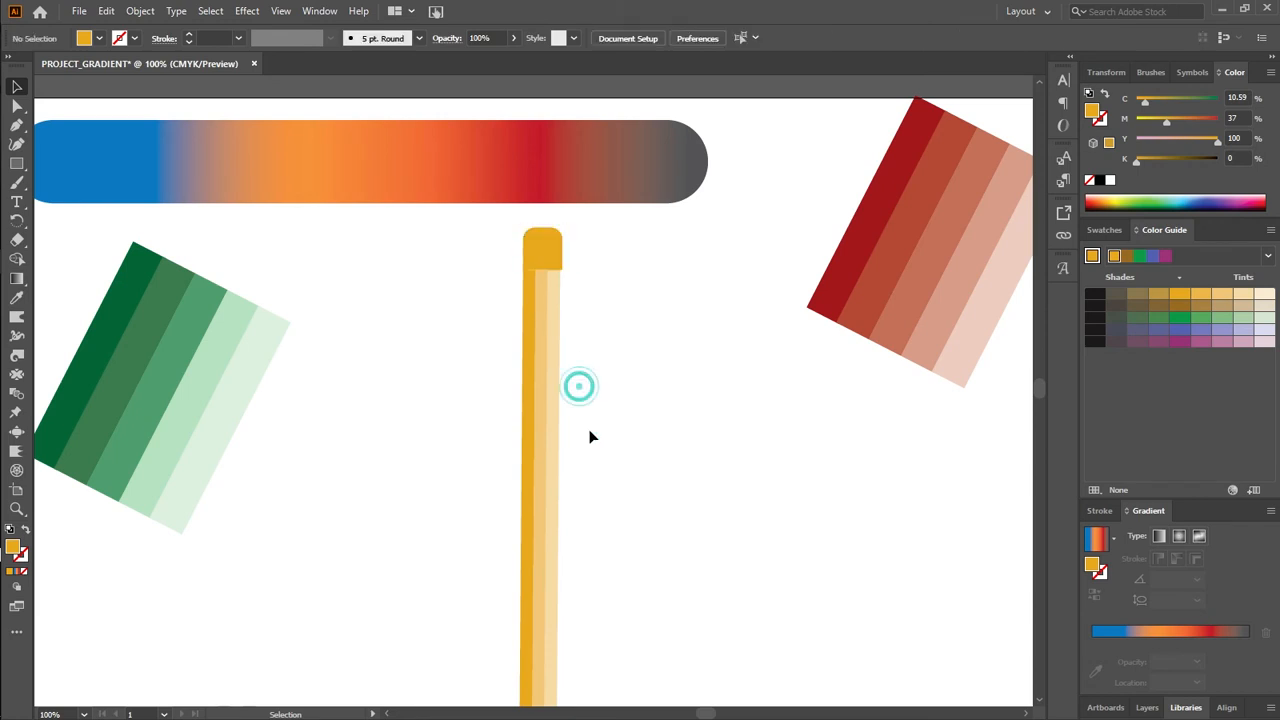
Widen the striped shaft under the cap to about 34.5 px
mouse_move(514, 389)
mouse_down()
mouse_move(543, 409)
mouse_move(563, 511)
mouse_up()
click(643, 480)
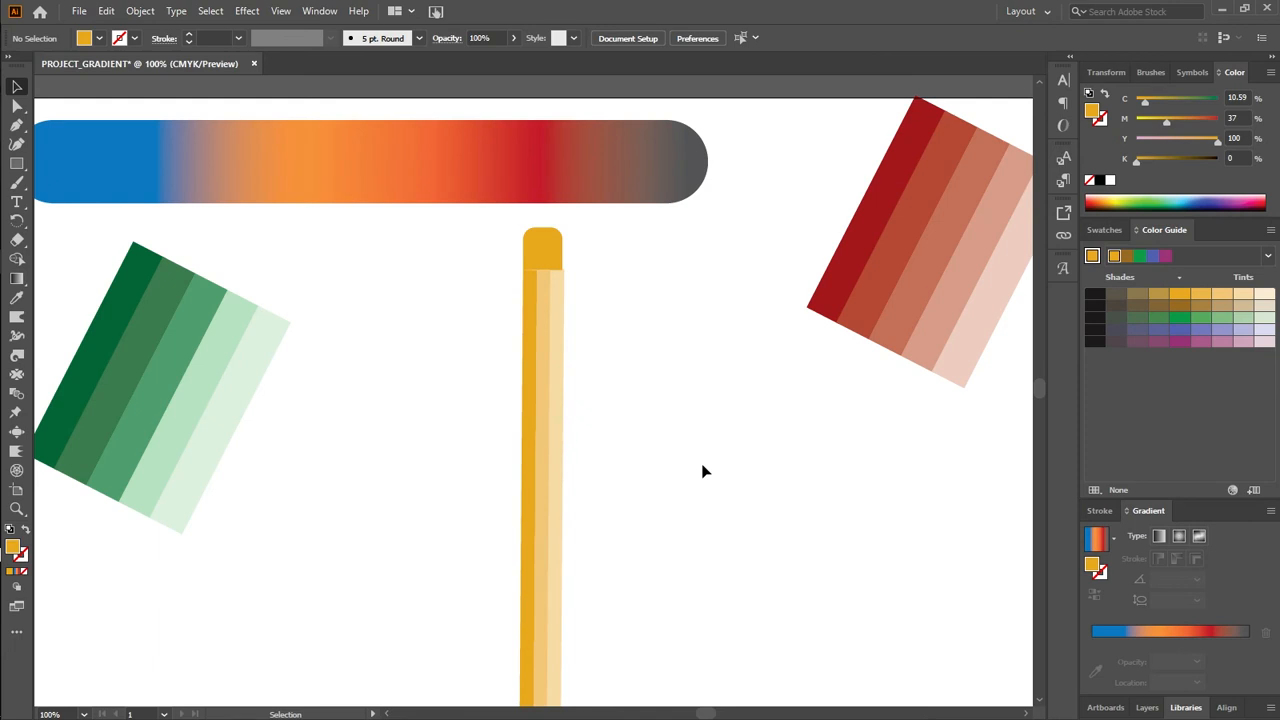
click(560, 265)
mouse_move(562, 267)
mouse_down()
mouse_move(584, 252)
mouse_move(566, 269)
mouse_up()
click(535, 397)
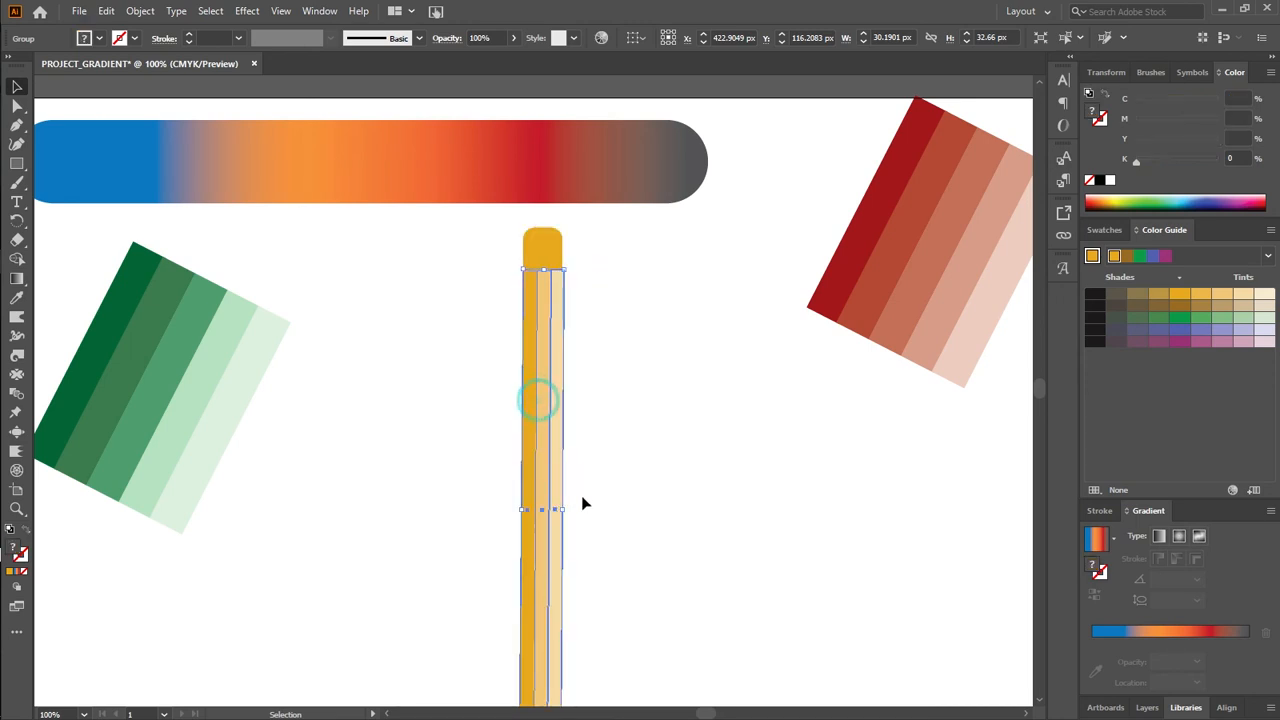
drag(566, 513, 564, 513)
click(660, 426)
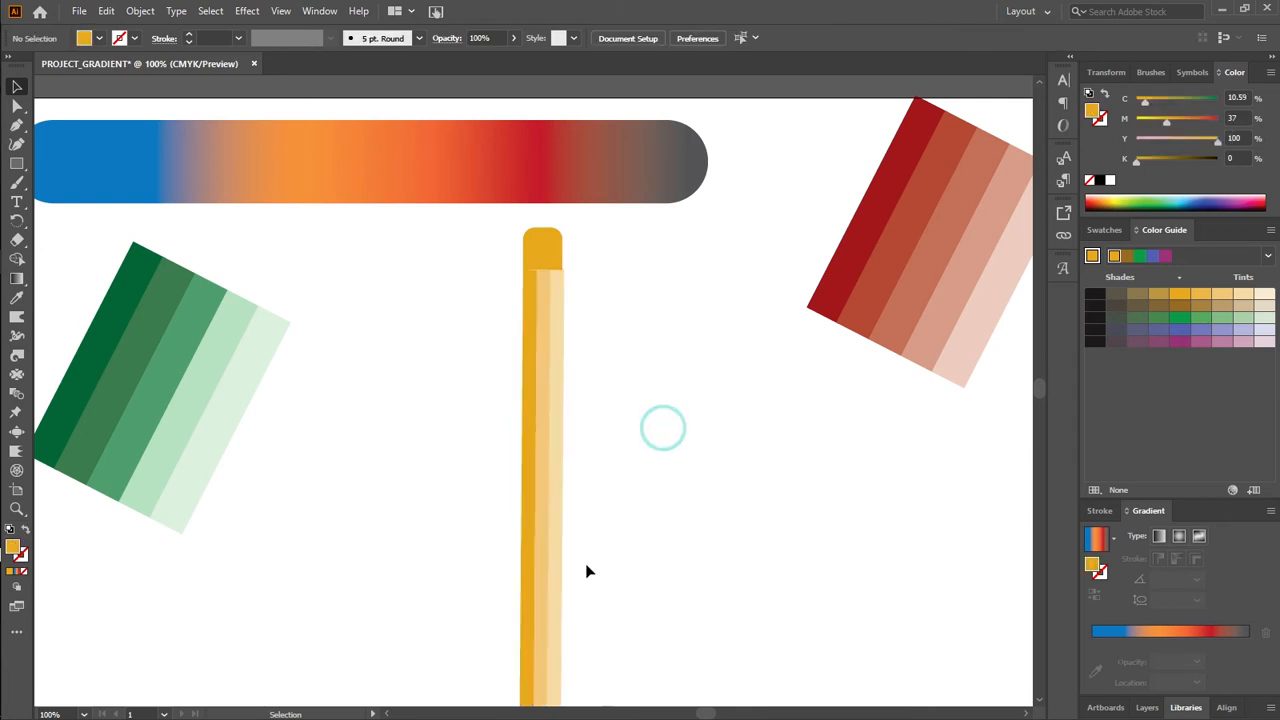
Narrow the striped shaft to about 29 px
click(563, 516)
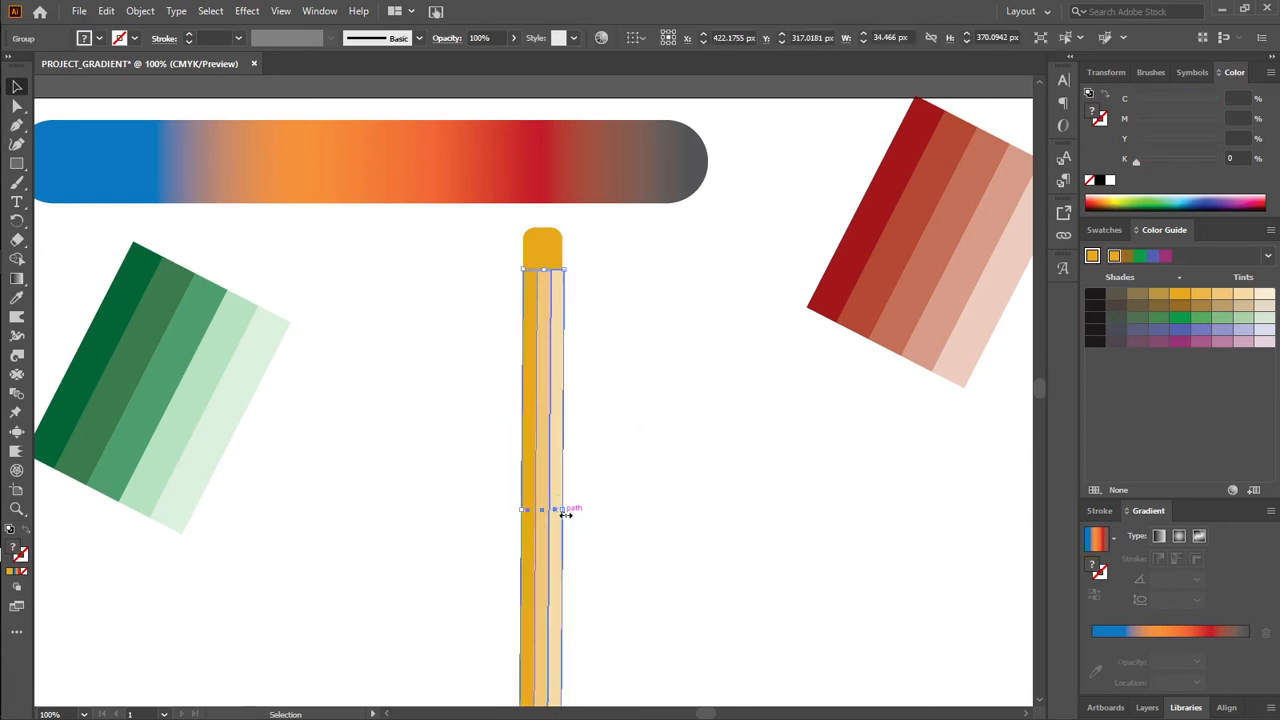
drag(563, 509, 557, 515)
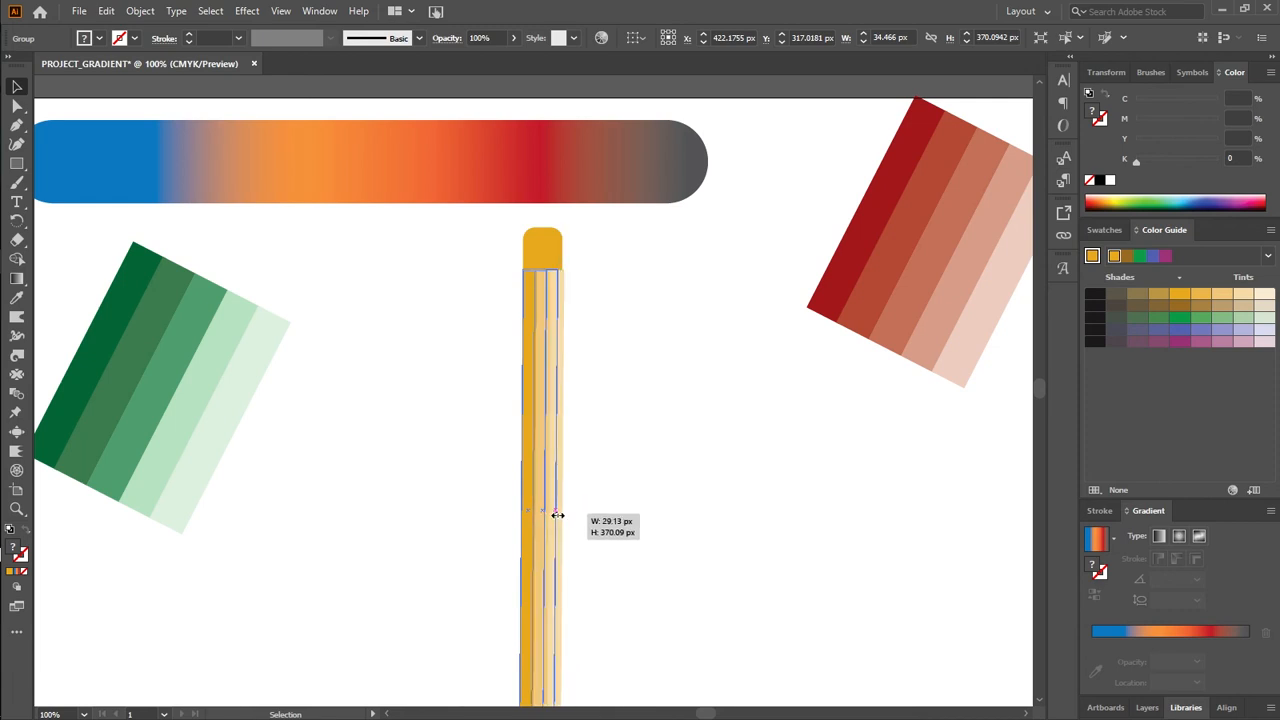
drag(557, 515, 558, 517)
click(664, 443)
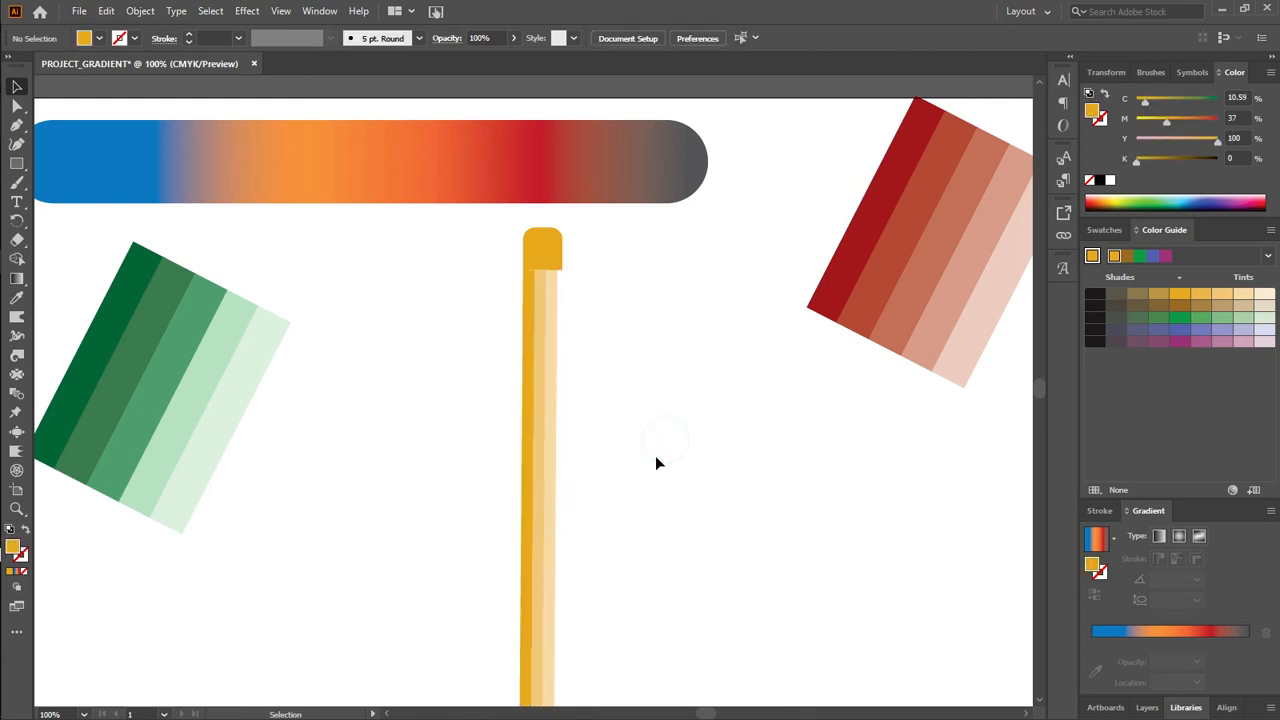
Narrow the golden cap to about 25 px to match the upper end of the shaft
click(555, 262)
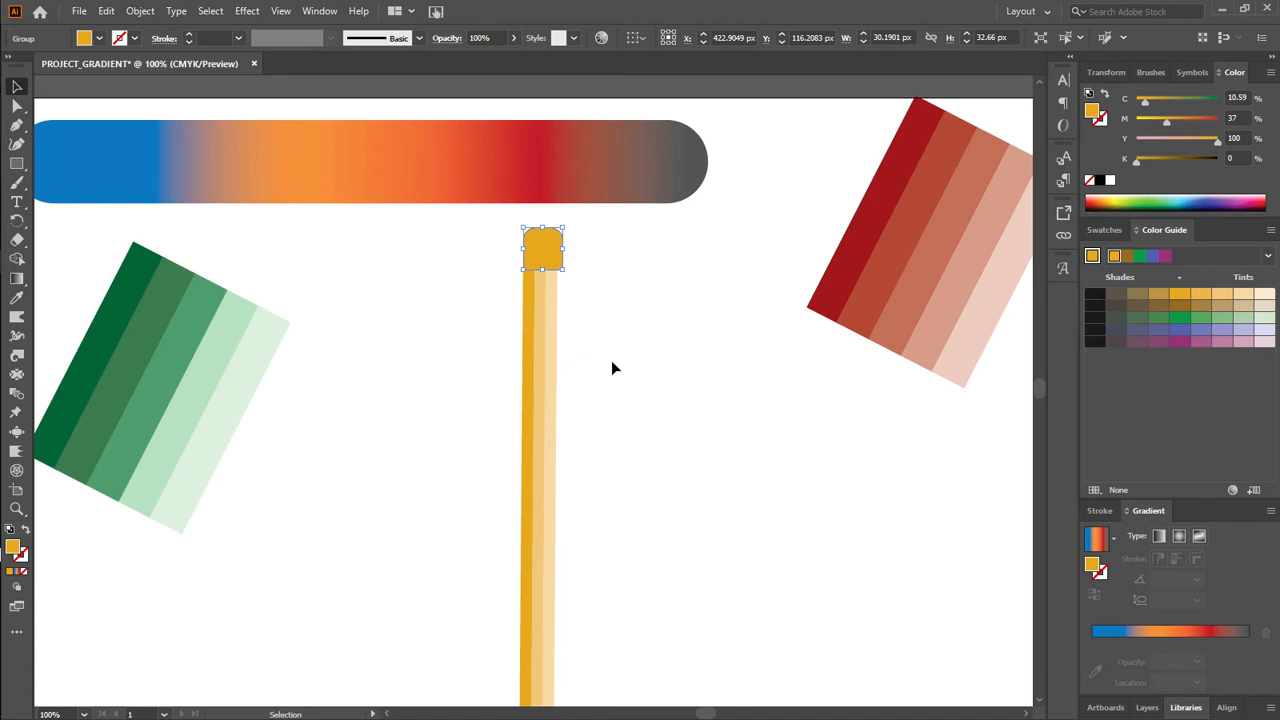
drag(568, 251, 560, 250)
click(590, 321)
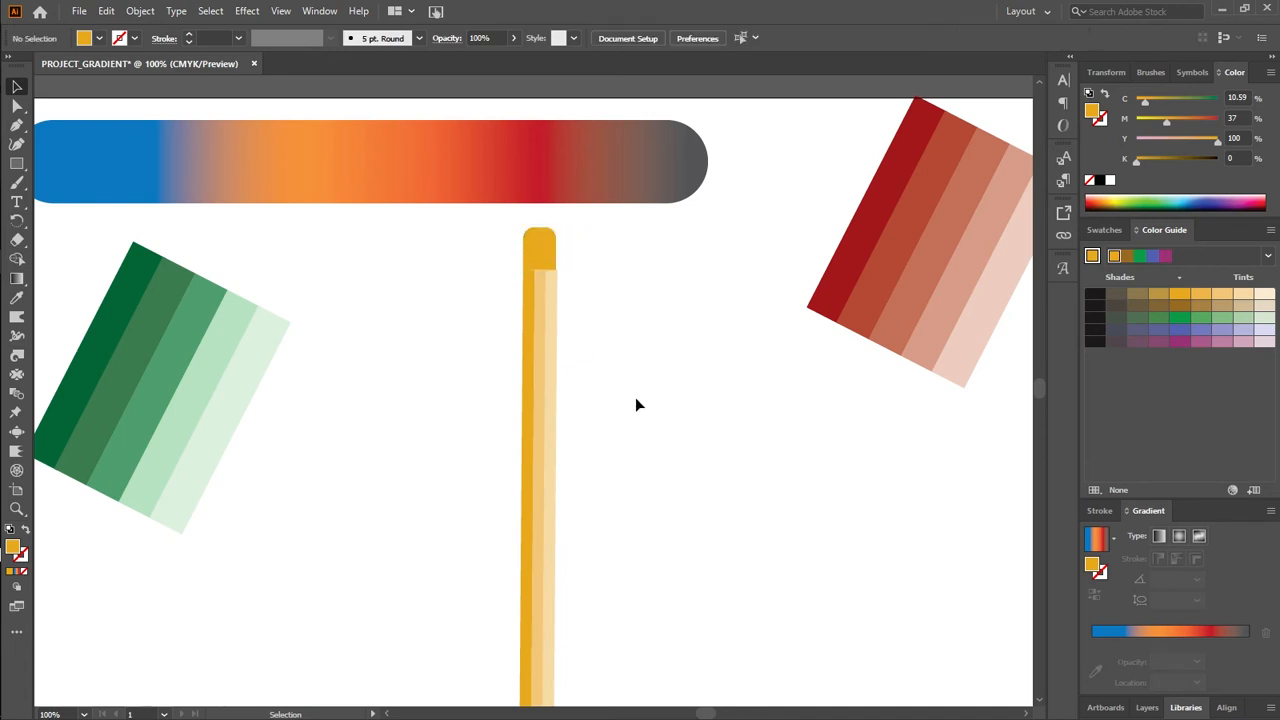
drag(469, 262, 558, 338)
click(673, 325)
Try to resize the golden cap from its upper corner, and undo the resize
drag(505, 237, 591, 256)
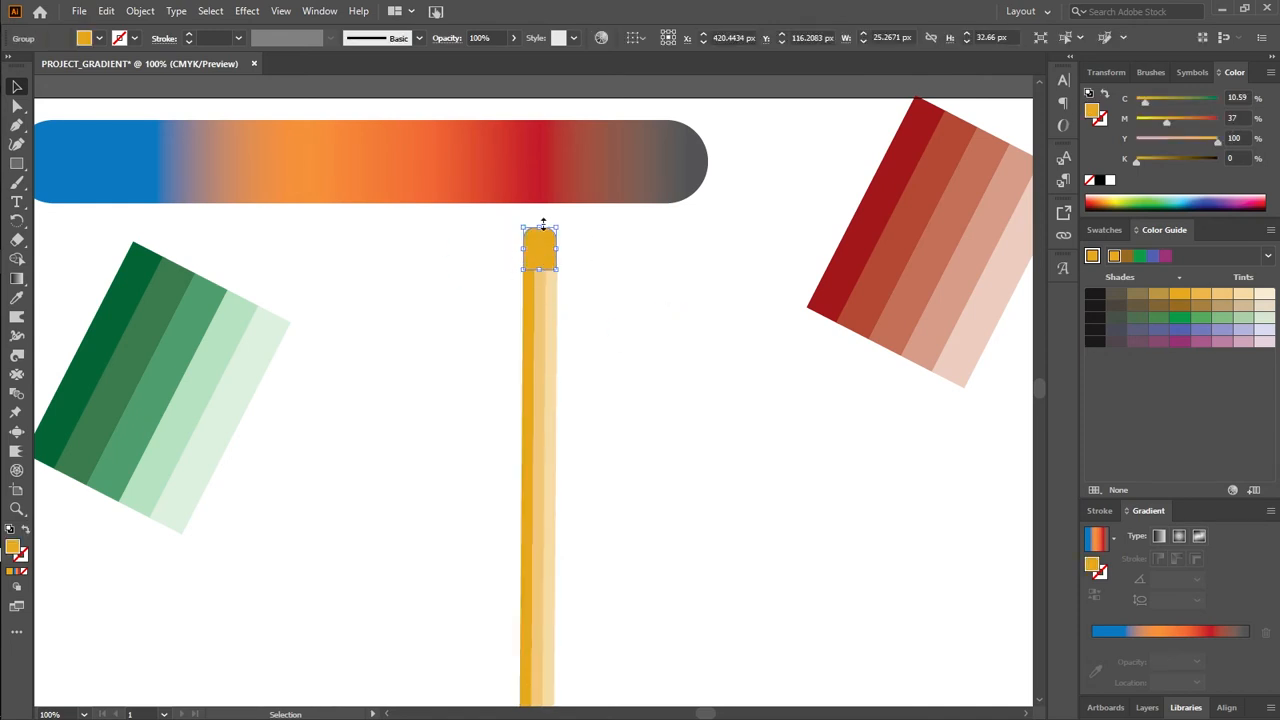
drag(553, 228, 557, 229)
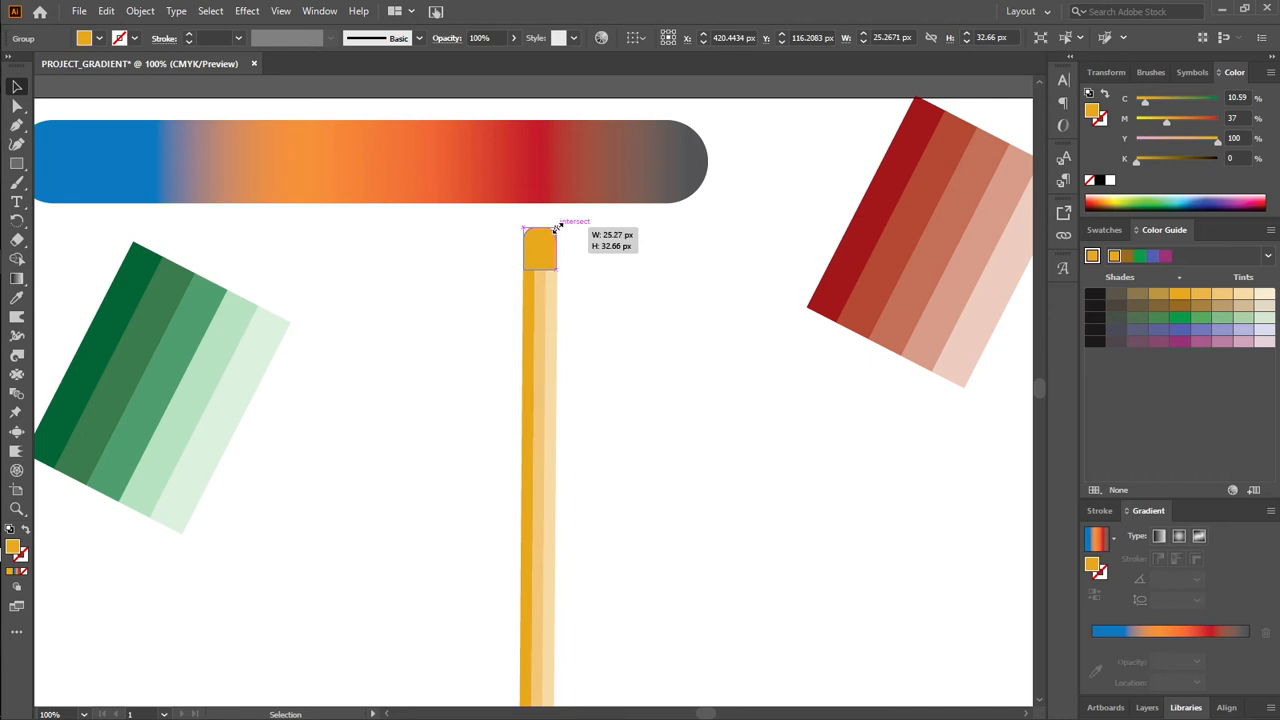
drag(557, 229, 596, 262)
click(630, 420)
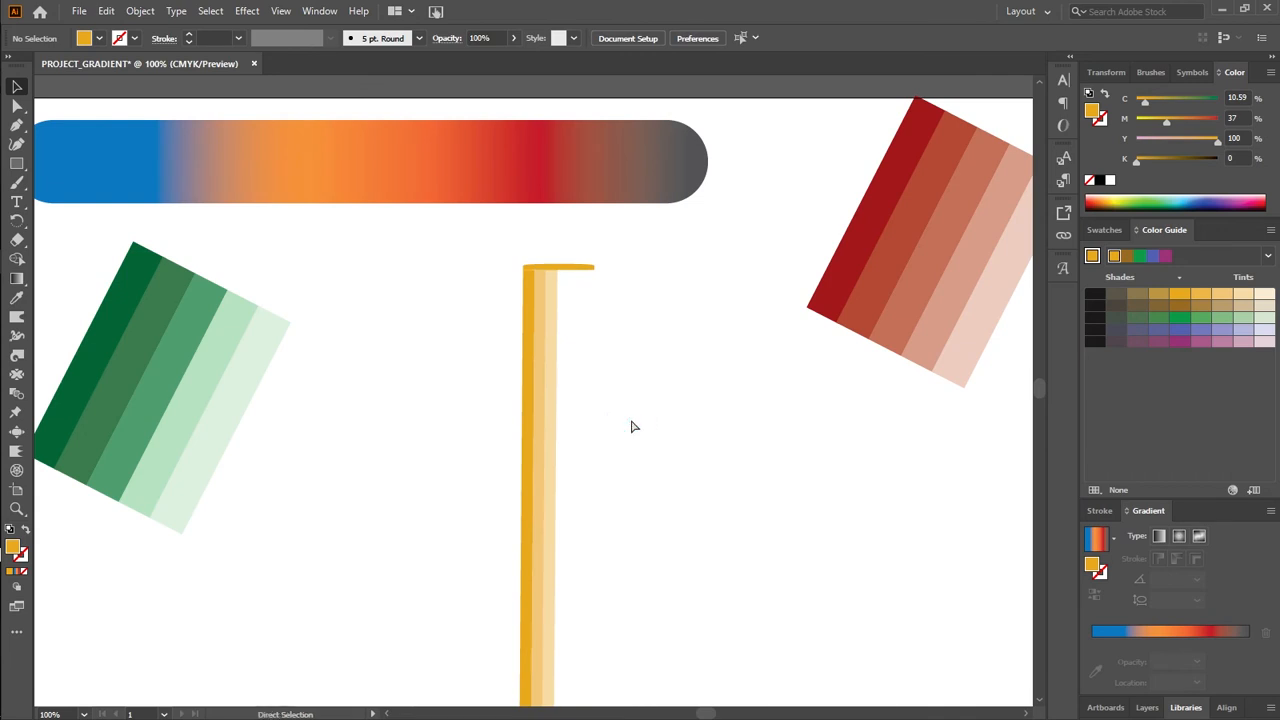
key(ctrl+z)
Stretch the golden cap upward to a height of about 37 px, keeping its width
key(v)
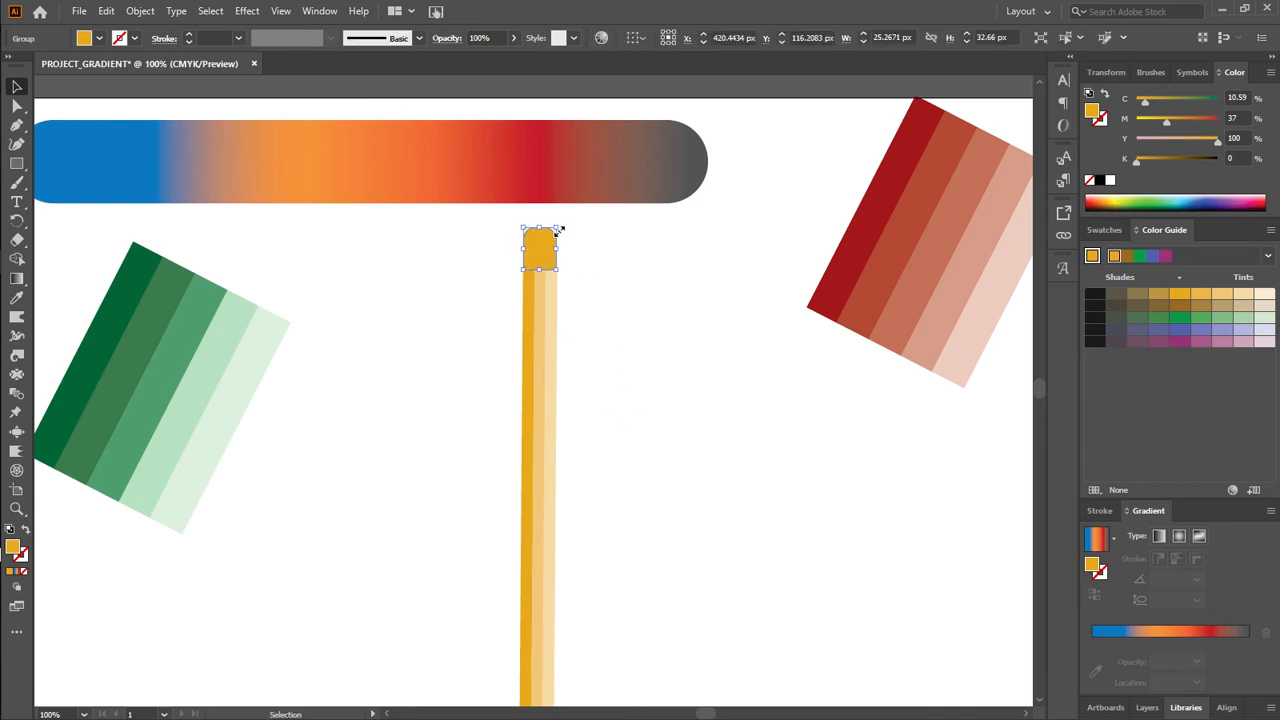
drag(558, 229, 557, 224)
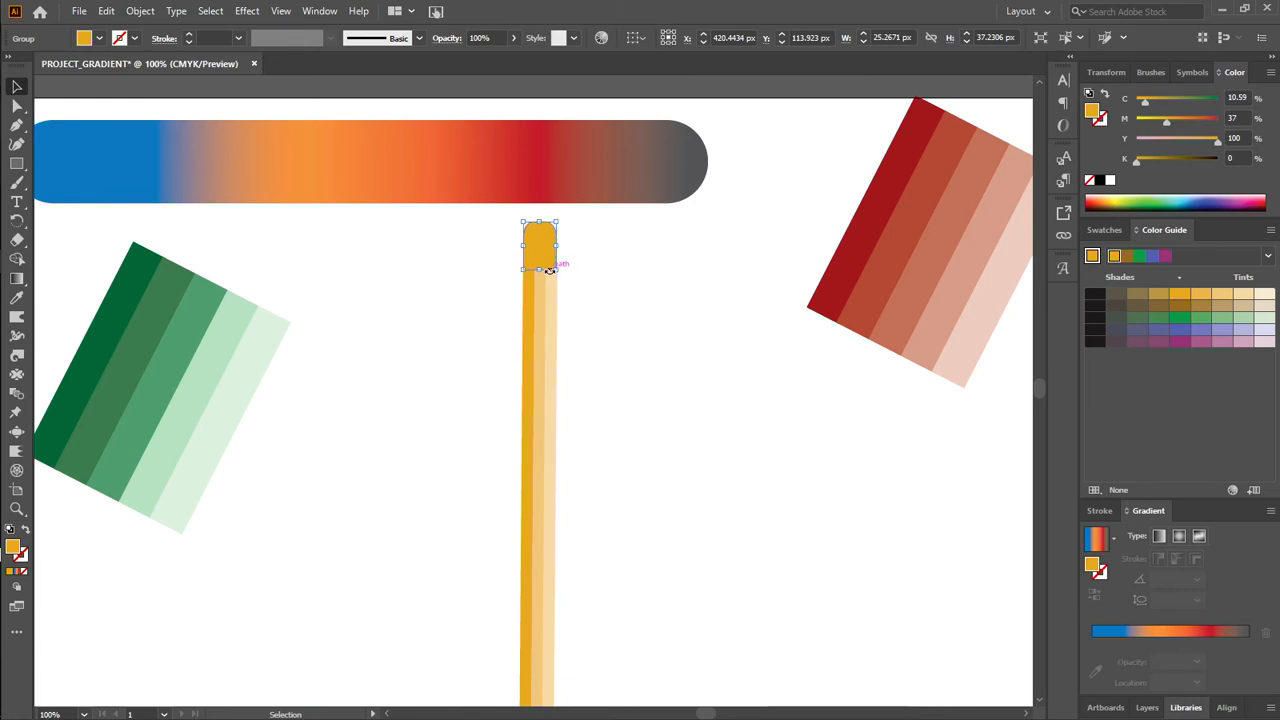
drag(557, 245, 561, 250)
click(589, 301)
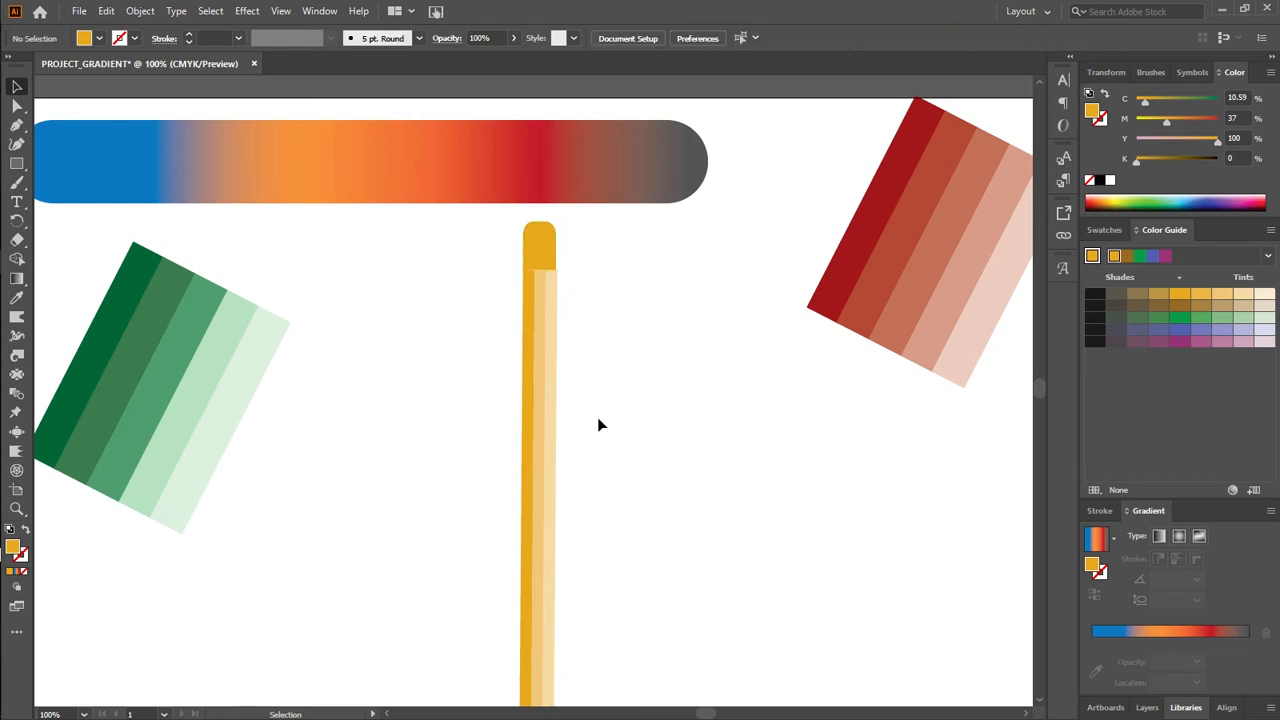
Delete the rounded golden cap above the striped shaft
click(545, 242)
key(Delete)
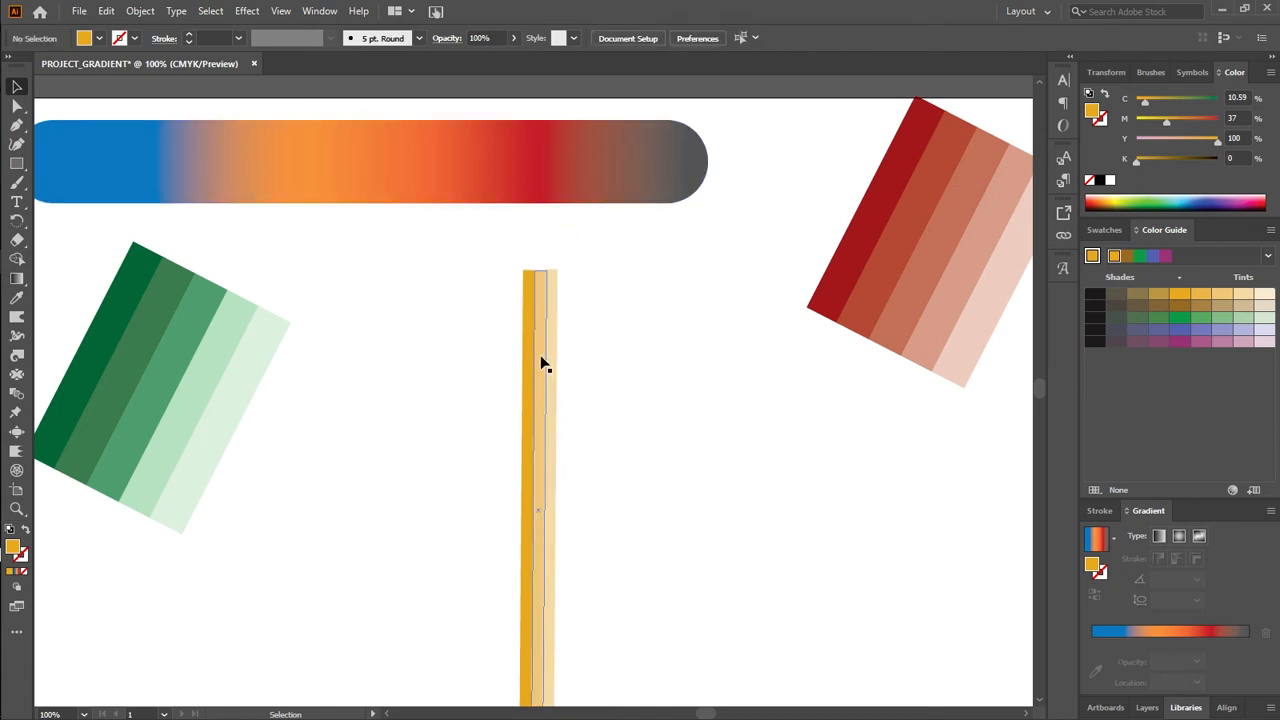
click(543, 357)
click(313, 289)
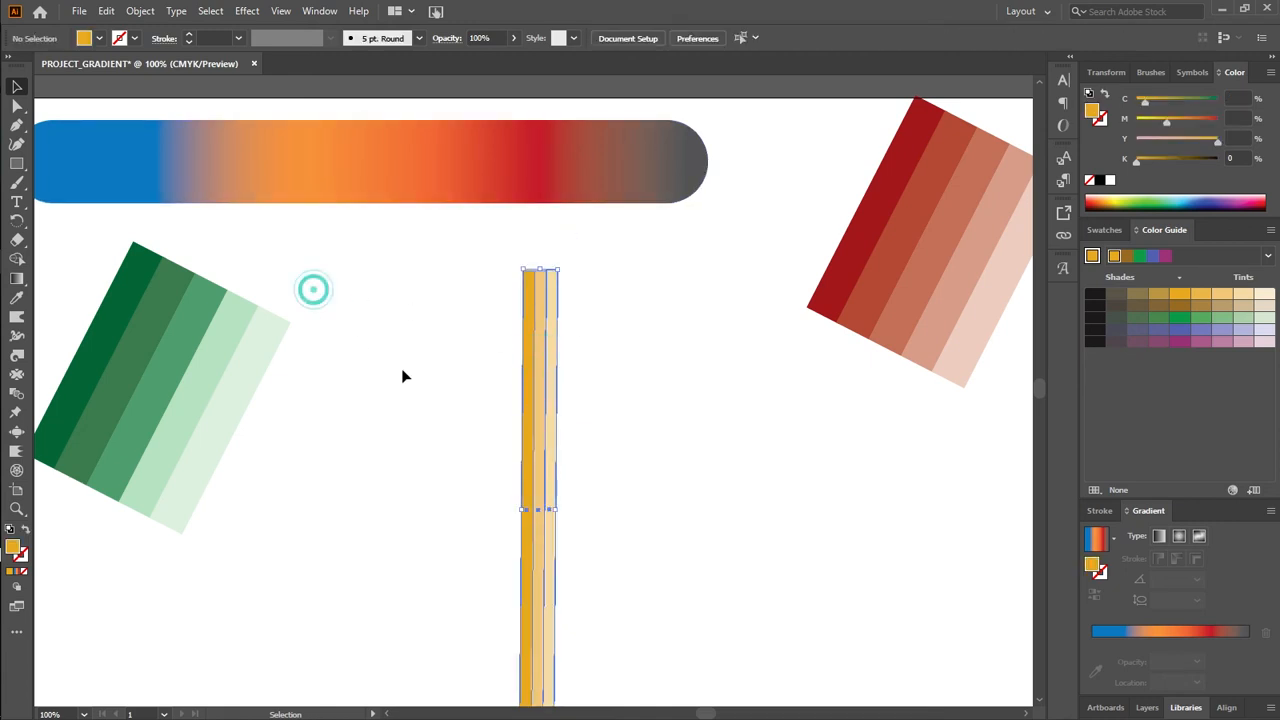
Draw a golden rectangle about 28 px wide and 35 px high over the upper end of the striped shaft
click(18, 164)
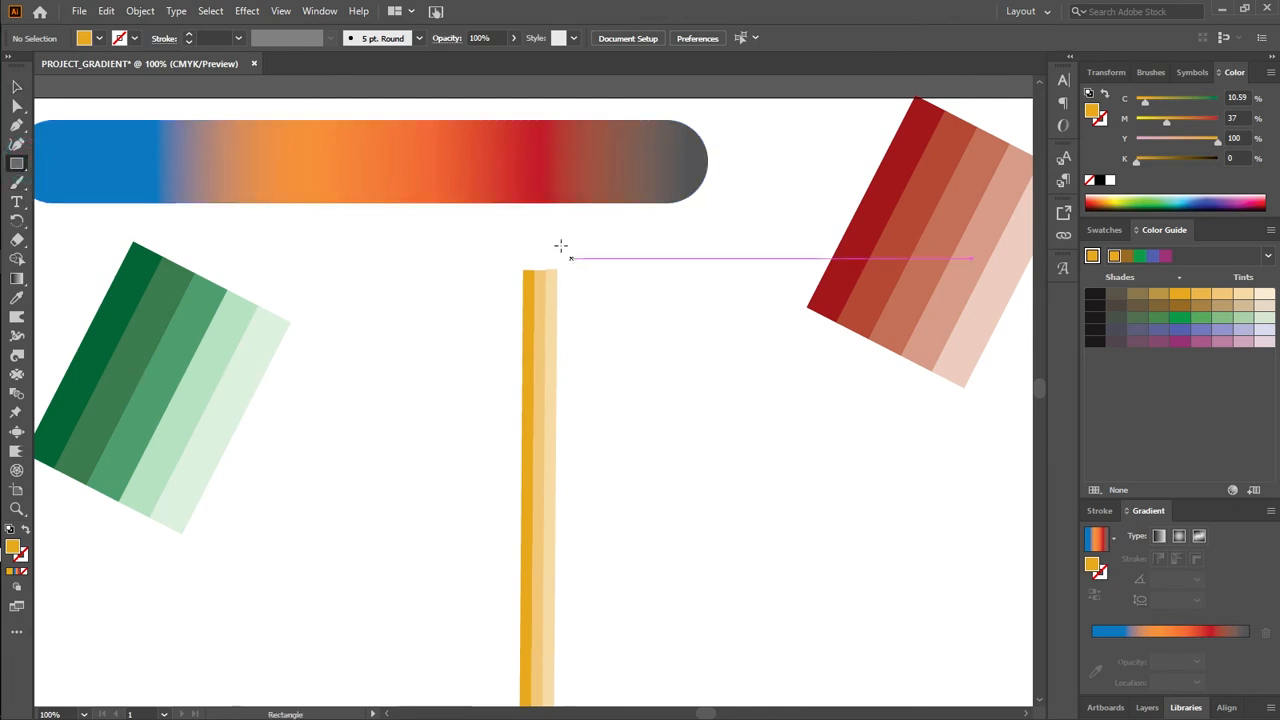
mouse_move(520, 232)
mouse_down()
mouse_move(556, 274)
mouse_move(548, 295)
mouse_up()
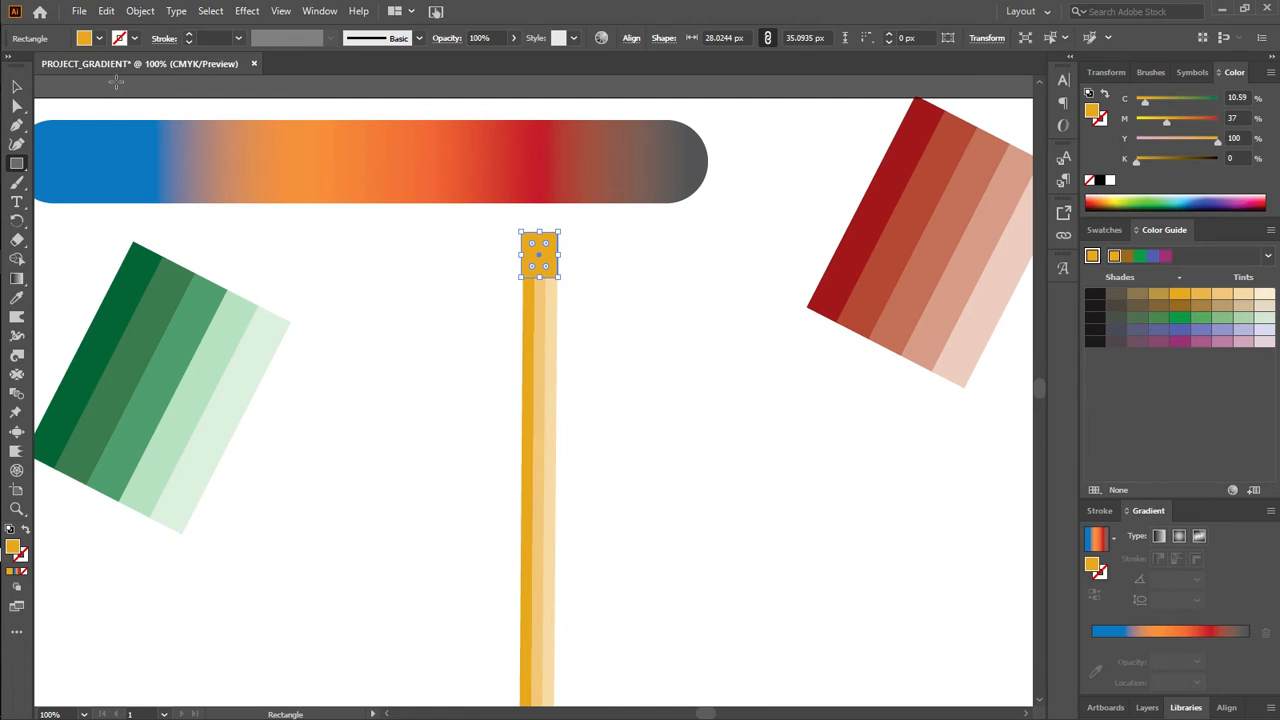
click(17, 86)
click(437, 274)
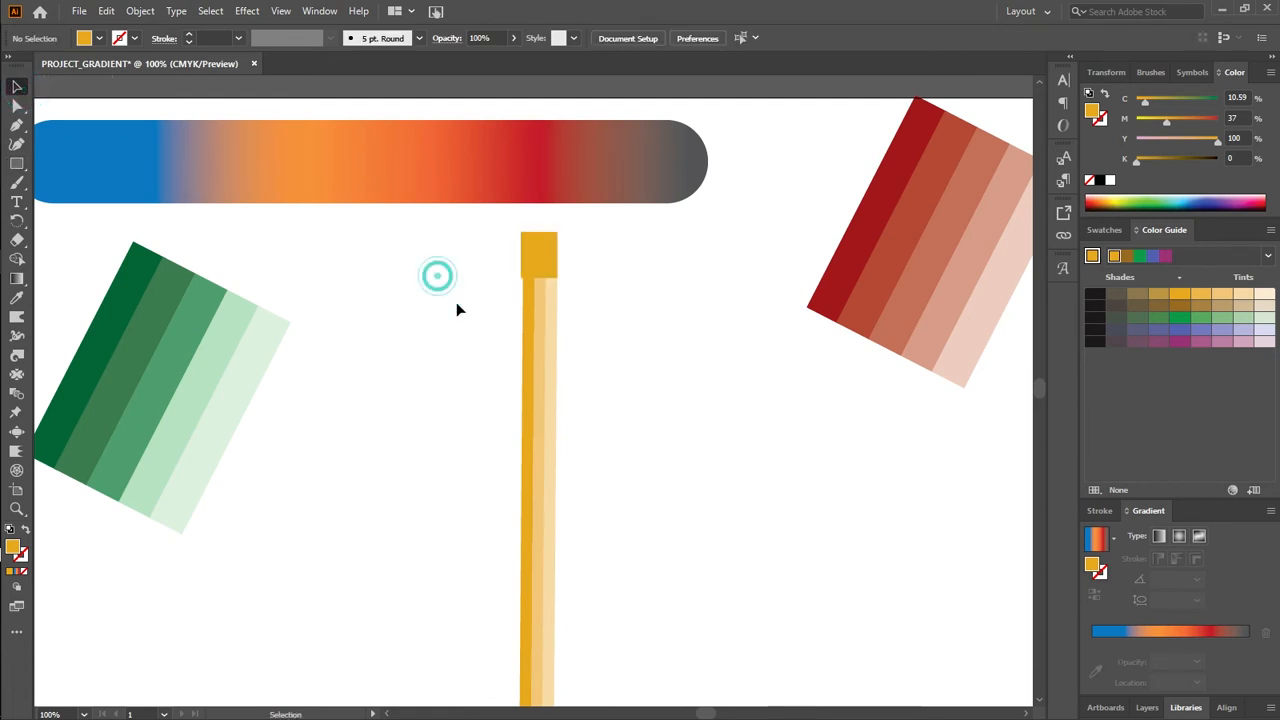
Narrow the golden rectangle to about 23 px and the striped shaft to about 25 px from their left sides
click(521, 258)
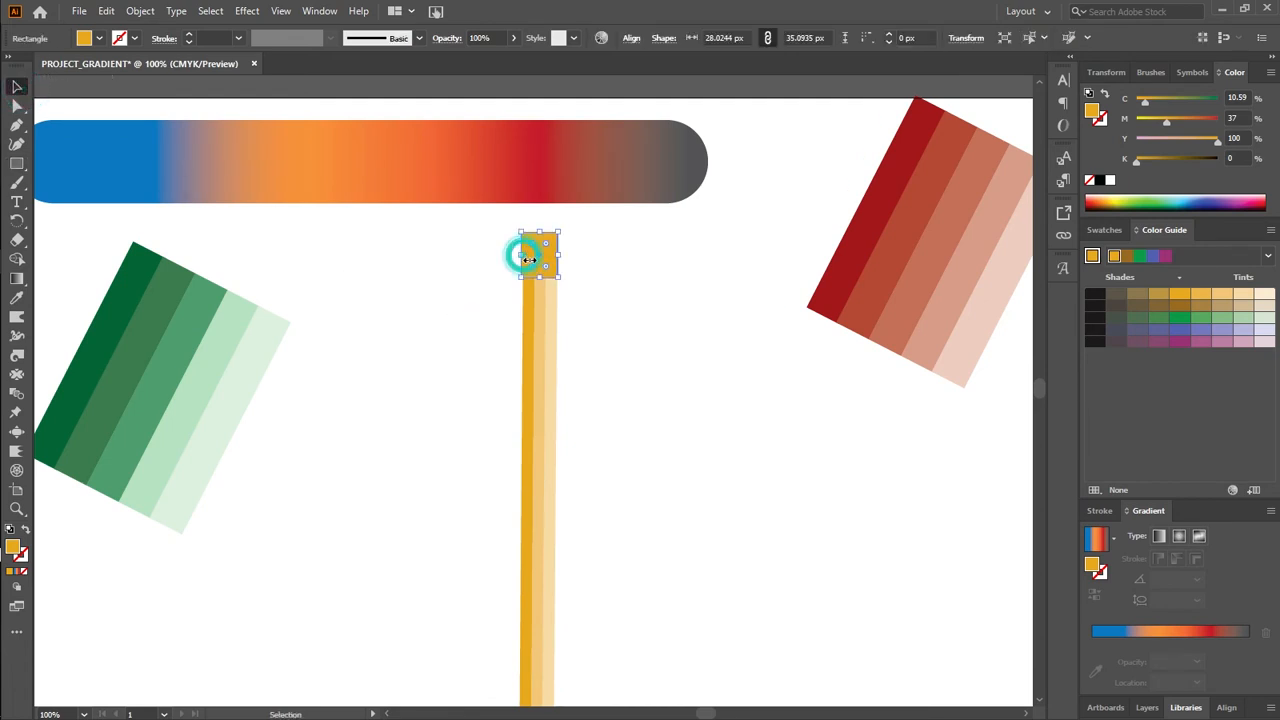
drag(520, 255, 527, 256)
click(661, 452)
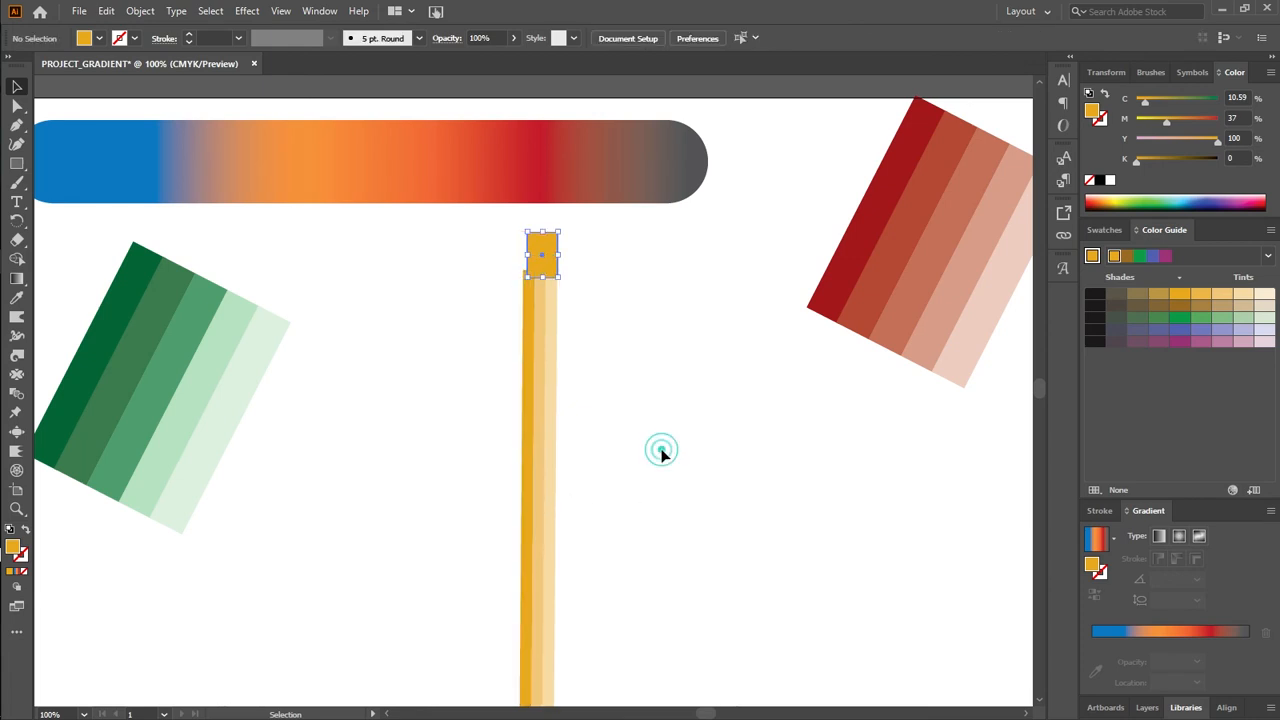
click(535, 420)
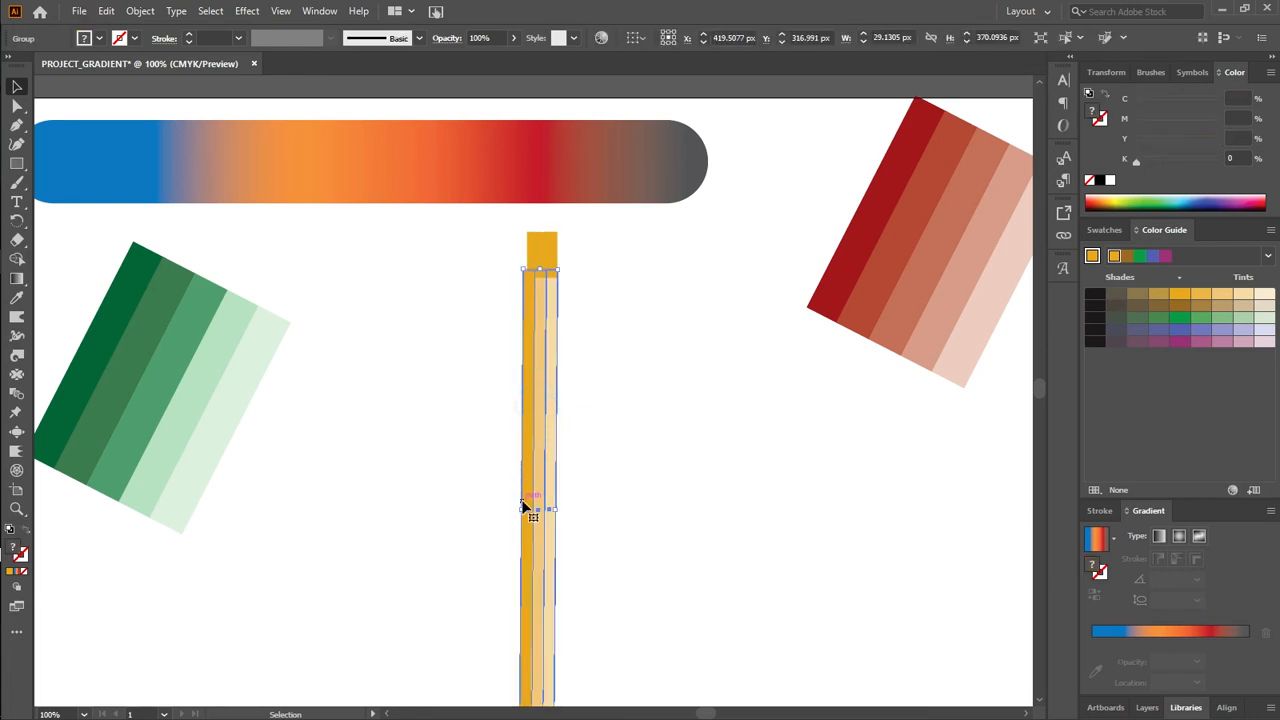
drag(523, 508, 527, 508)
click(661, 390)
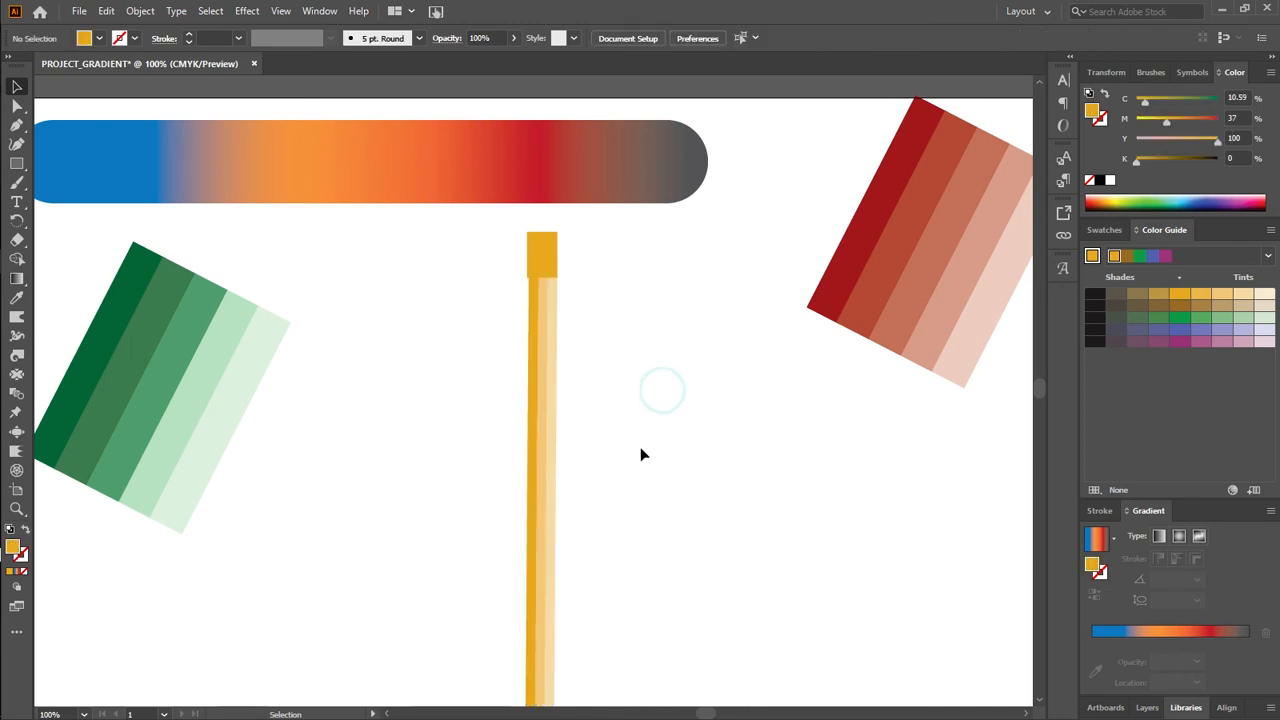
Widen the striped shaft to about 44 px and the golden rectangle to about 42 px, extending both to the left
click(545, 499)
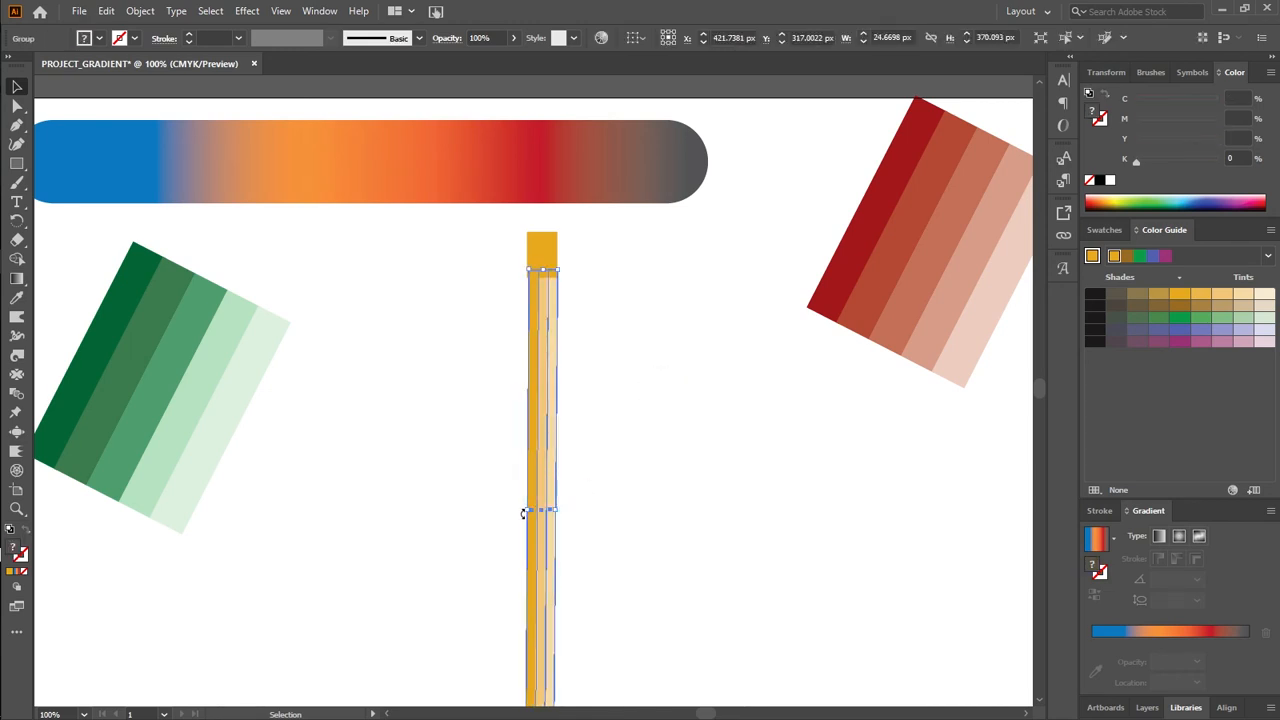
drag(526, 510, 502, 510)
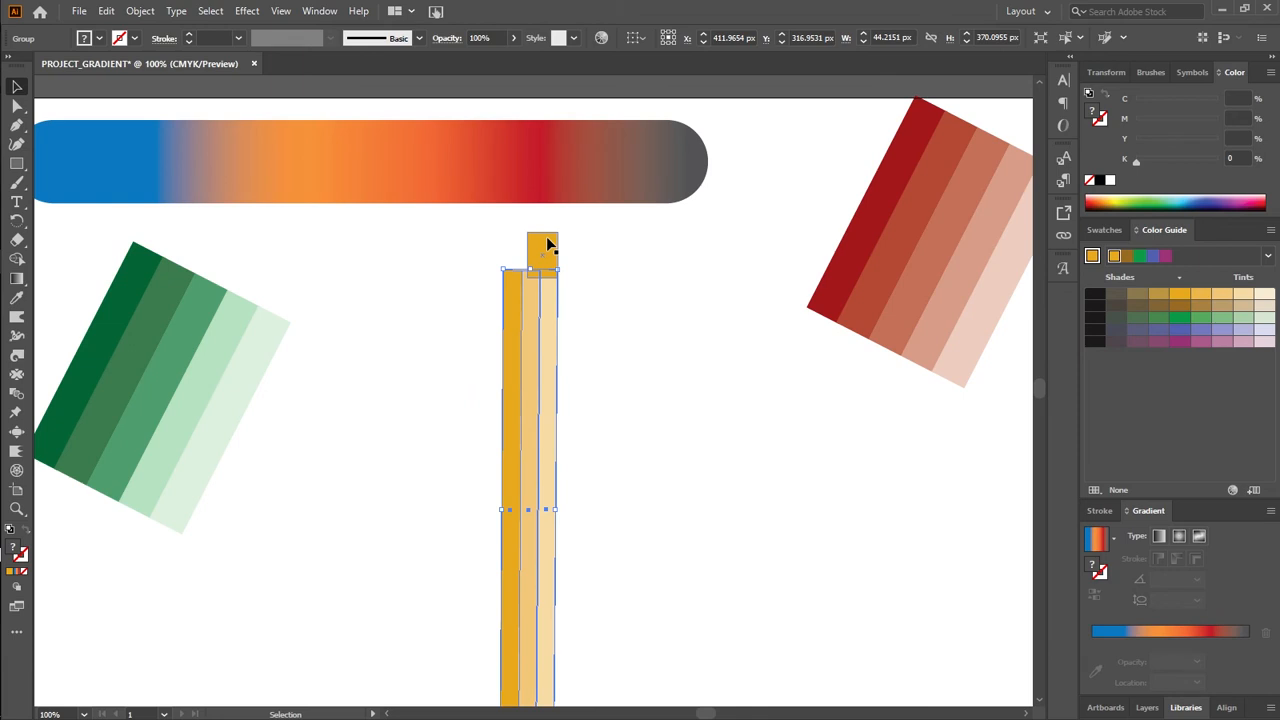
click(547, 244)
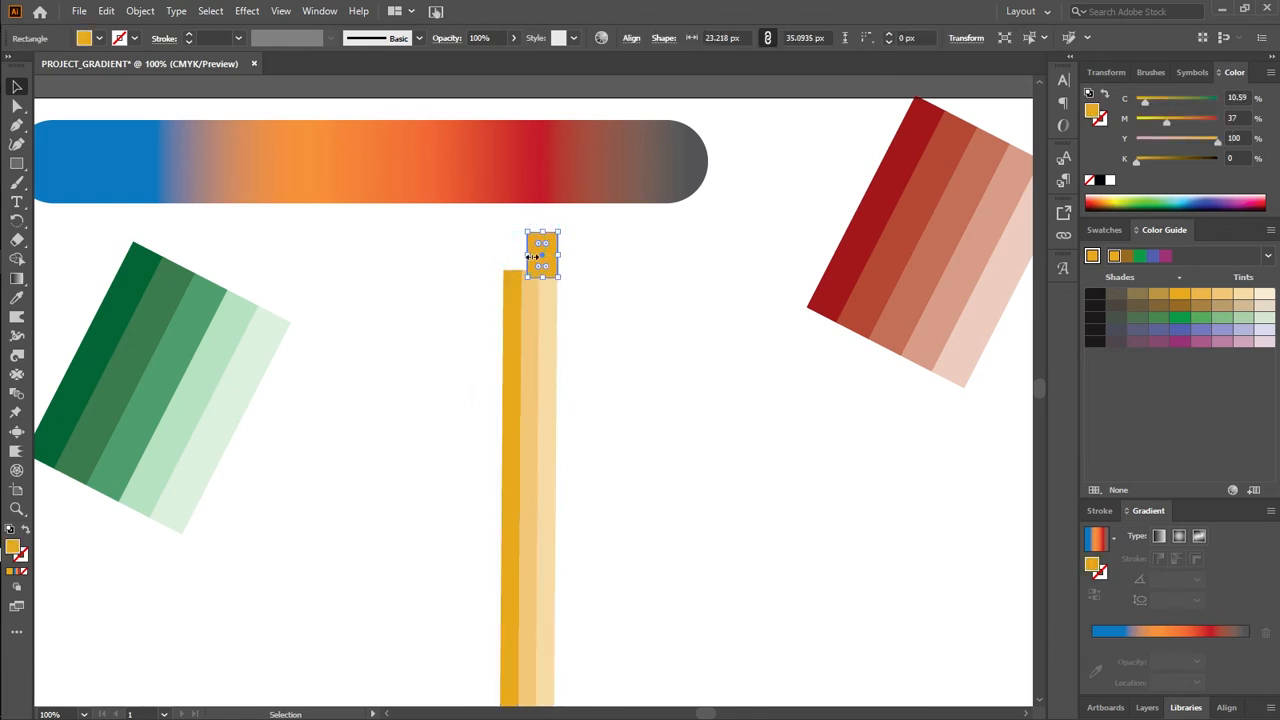
drag(530, 257, 503, 266)
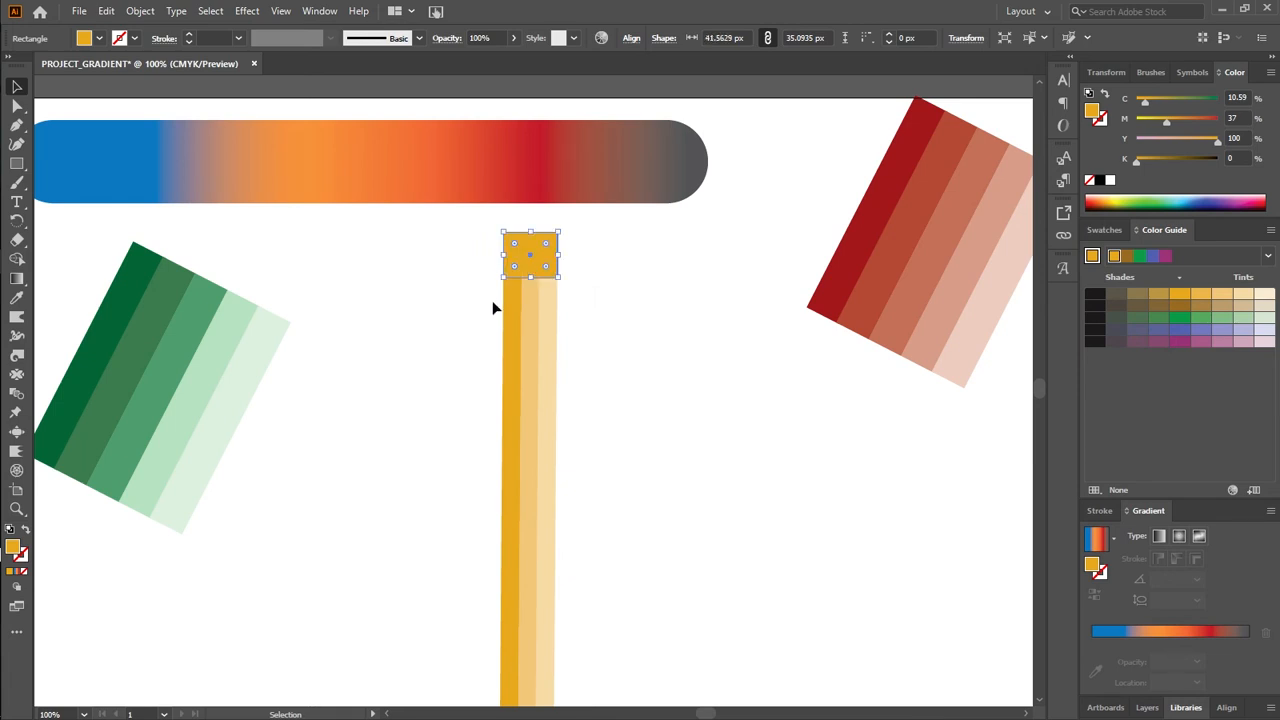
click(478, 311)
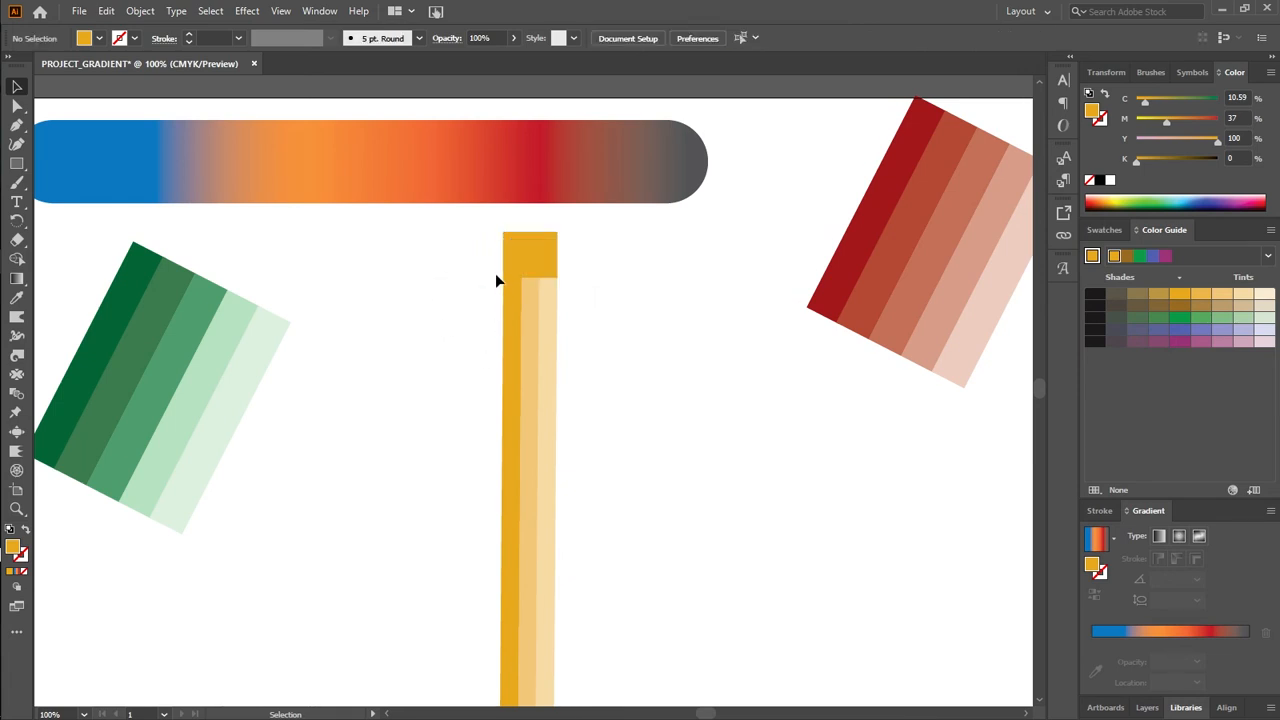
Round the golden rectangle's corners fully to about 21 px and stretch it upward to a height of about 57 px
click(535, 263)
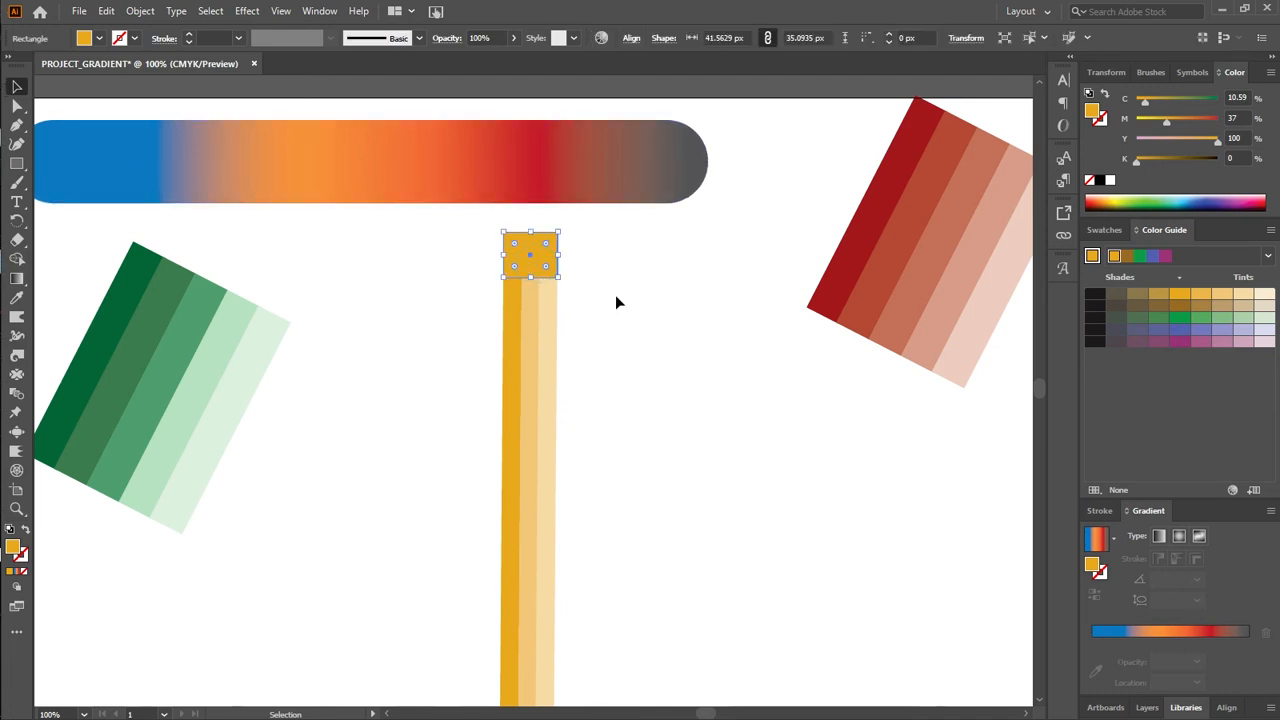
drag(545, 247, 537, 282)
drag(530, 231, 538, 203)
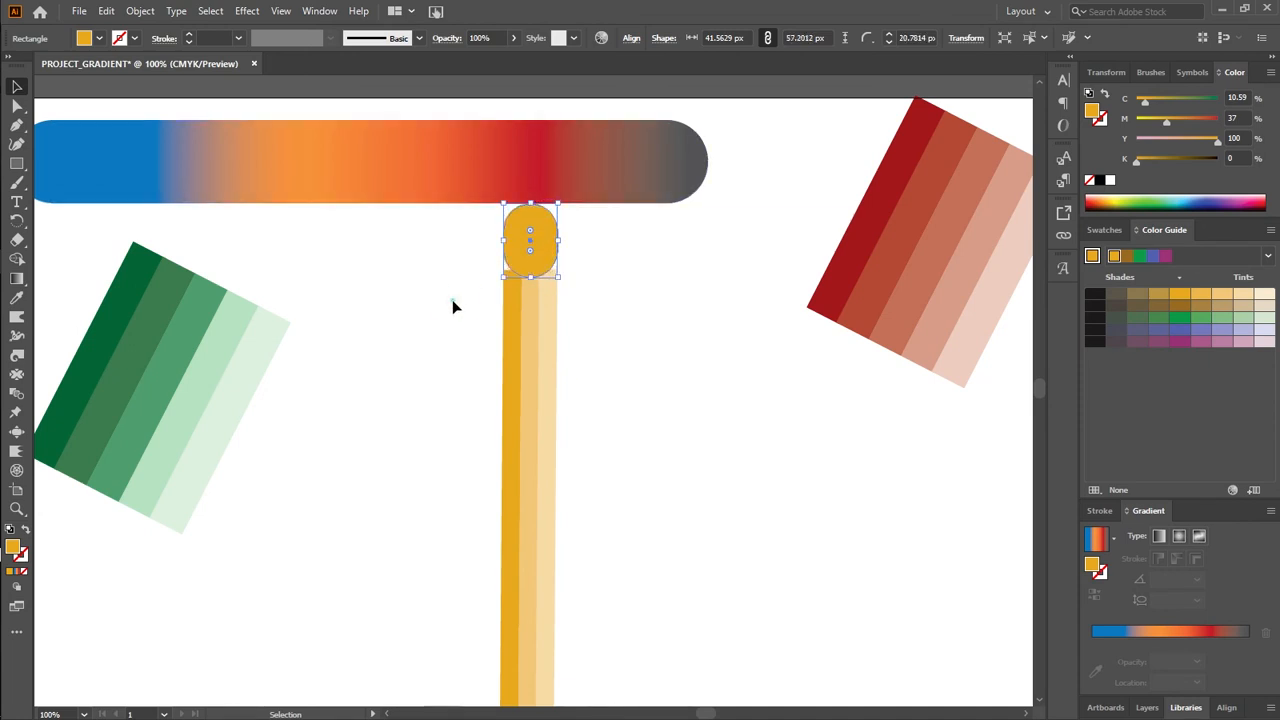
click(452, 300)
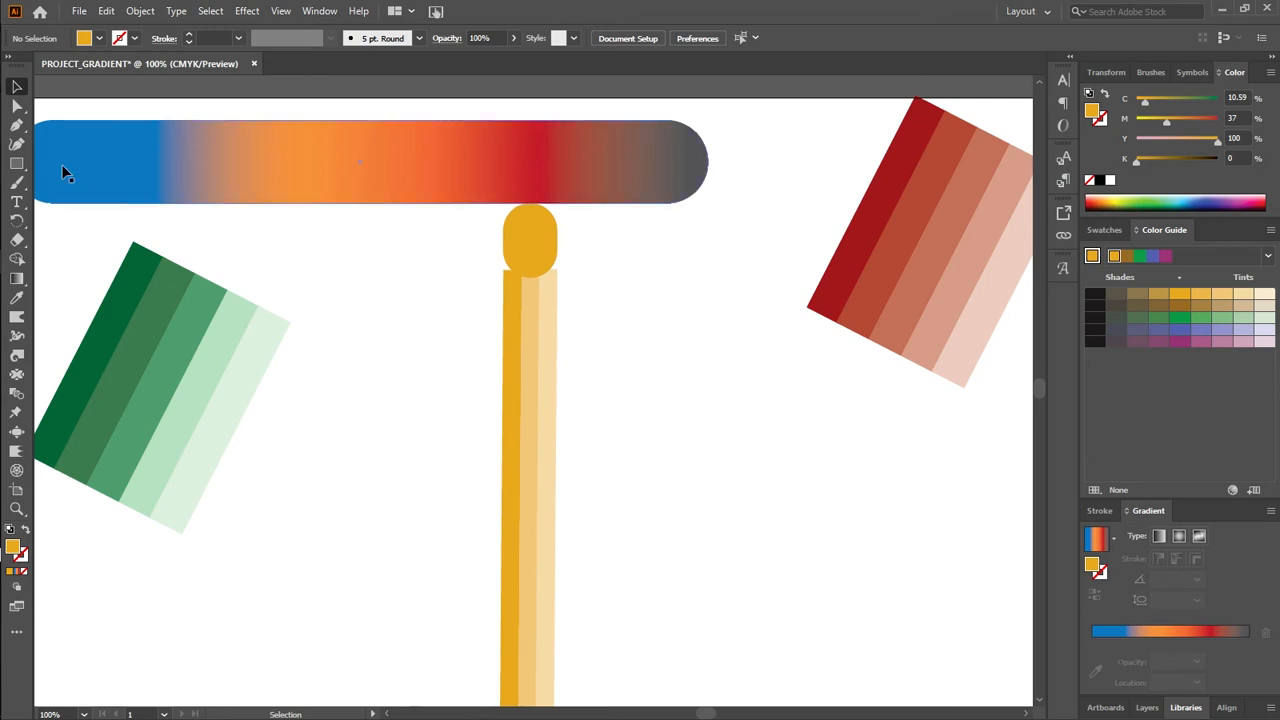
Draw a golden rectangle about 42 px wide and 58 px high from the middle of the rounded cap down over the shaft
click(16, 163)
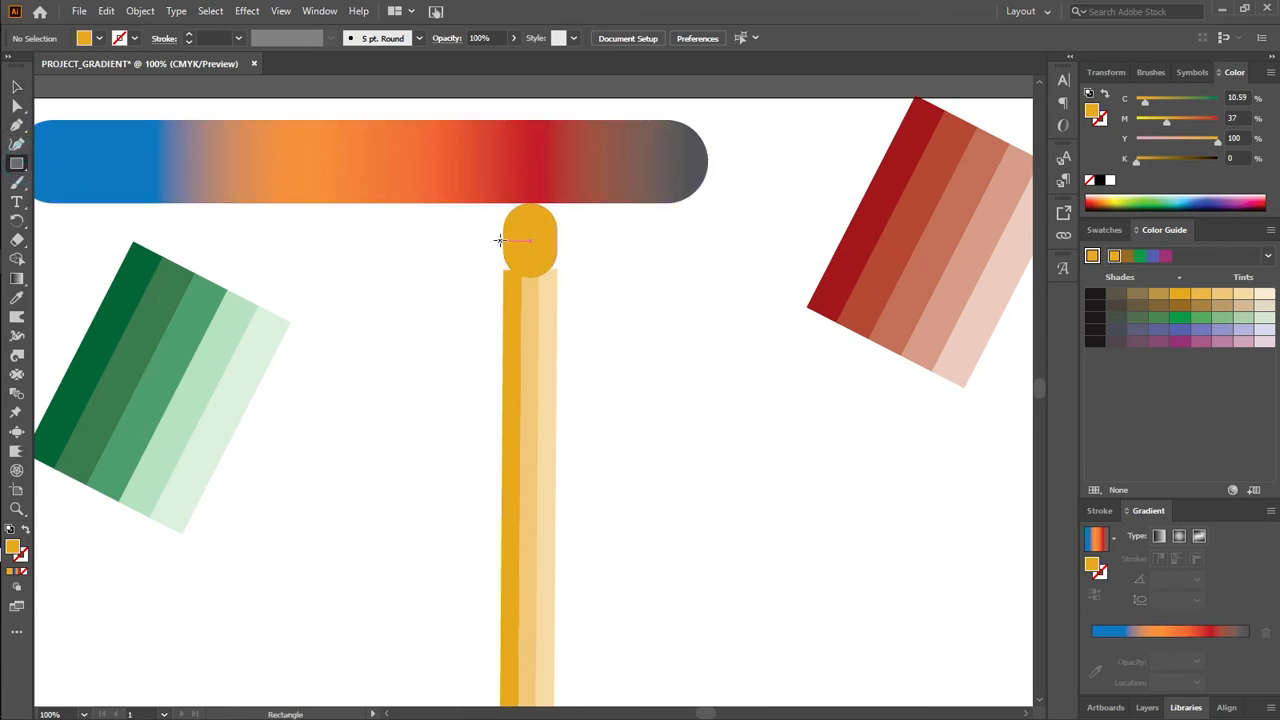
drag(503, 242, 559, 317)
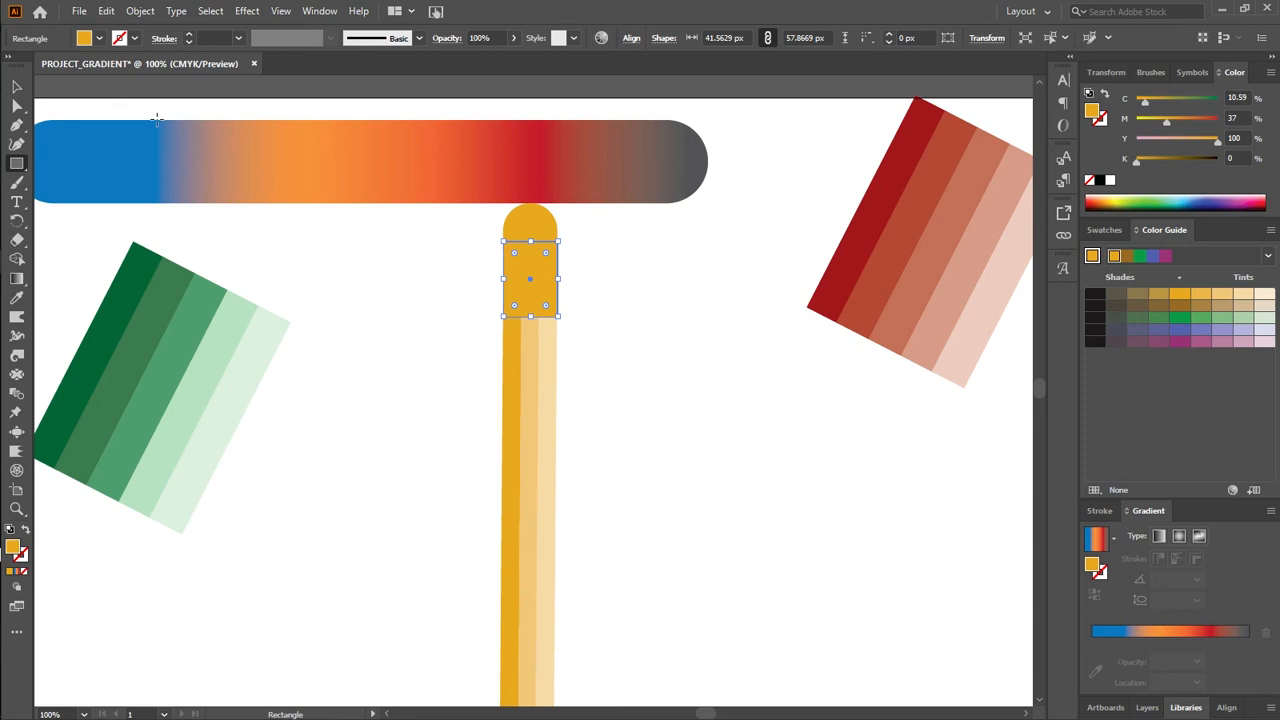
click(17, 85)
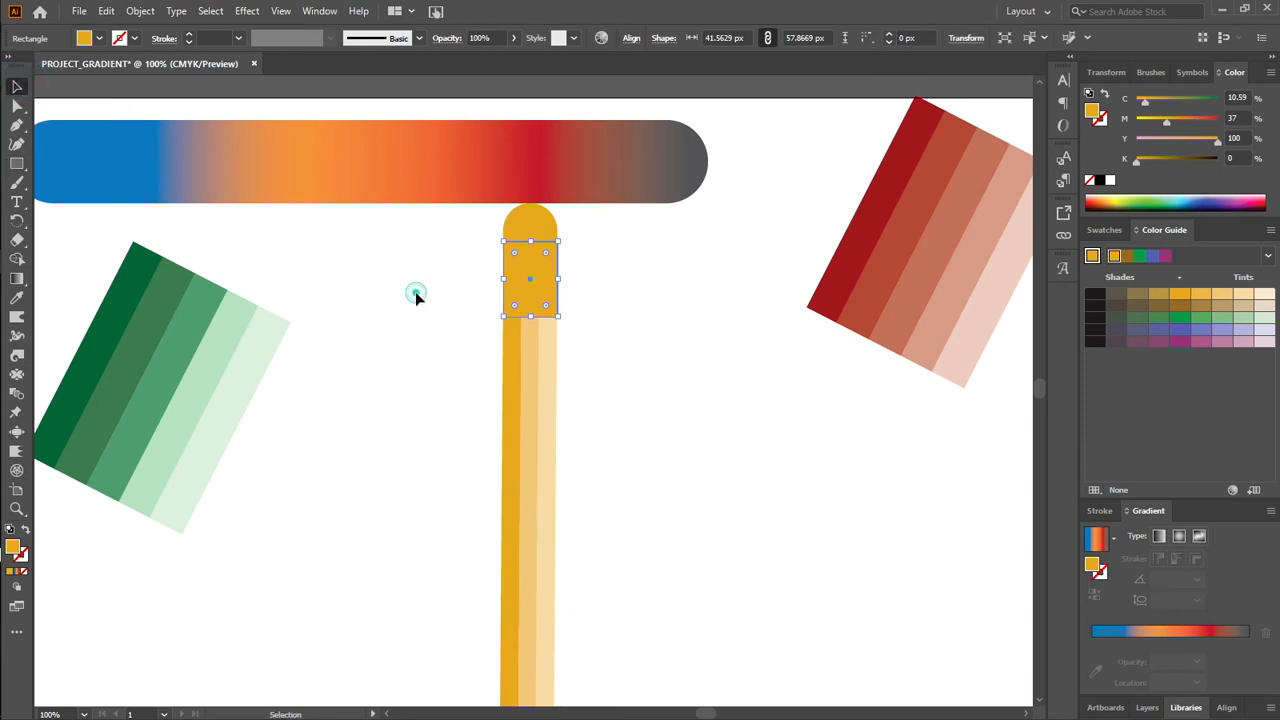
click(432, 233)
Merge the rounded cap and overlapping rectangle with Shape Builder, and shorten the merged shape from below to about 59 px high
drag(471, 246, 594, 260)
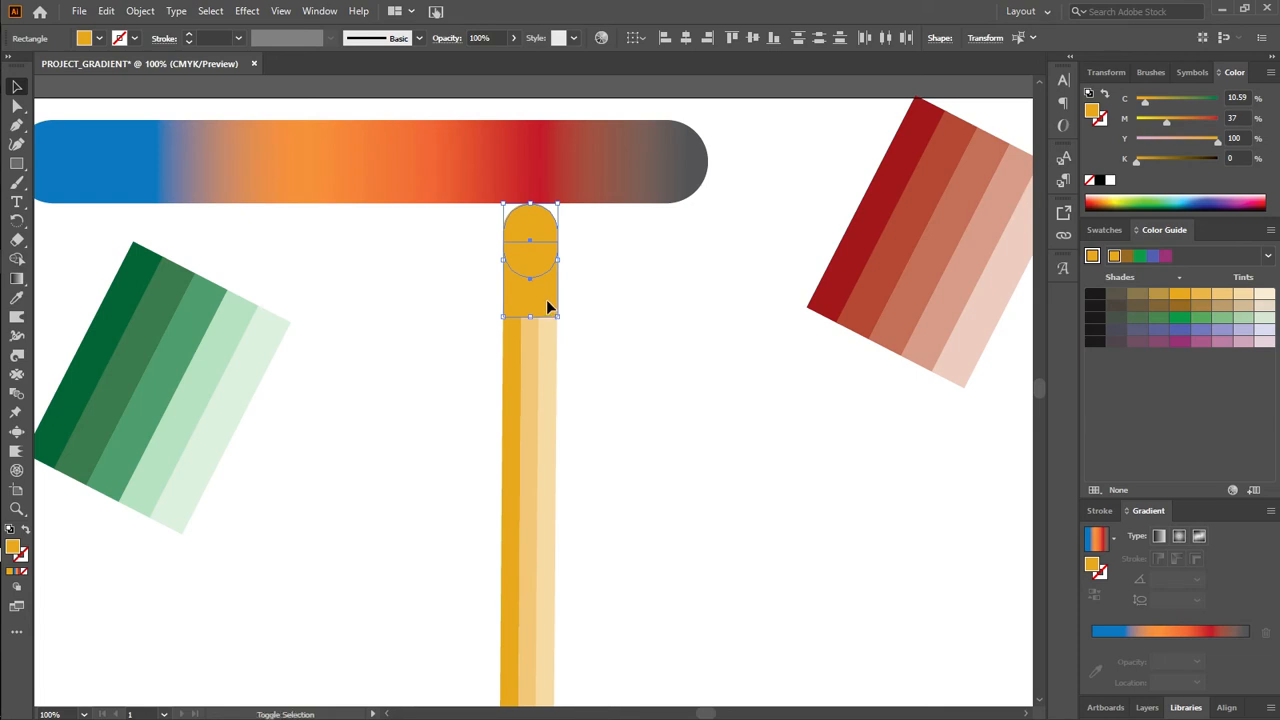
key(shift+m)
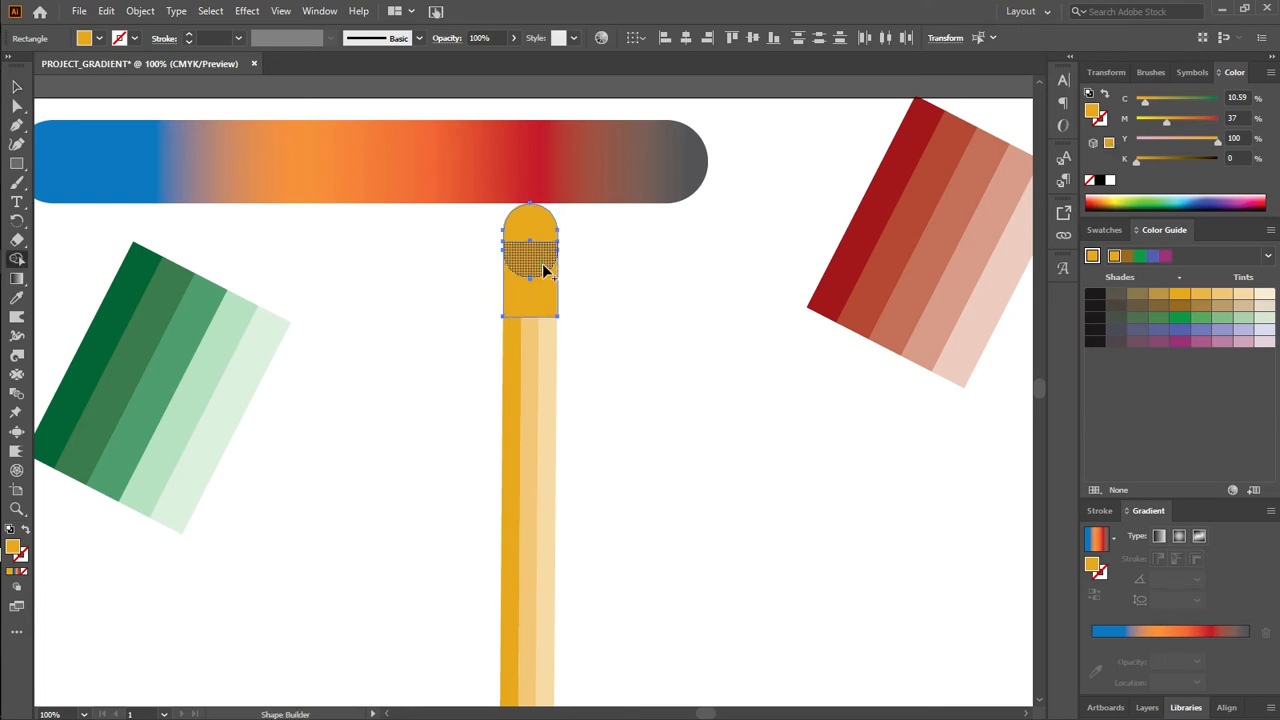
drag(543, 266, 545, 303)
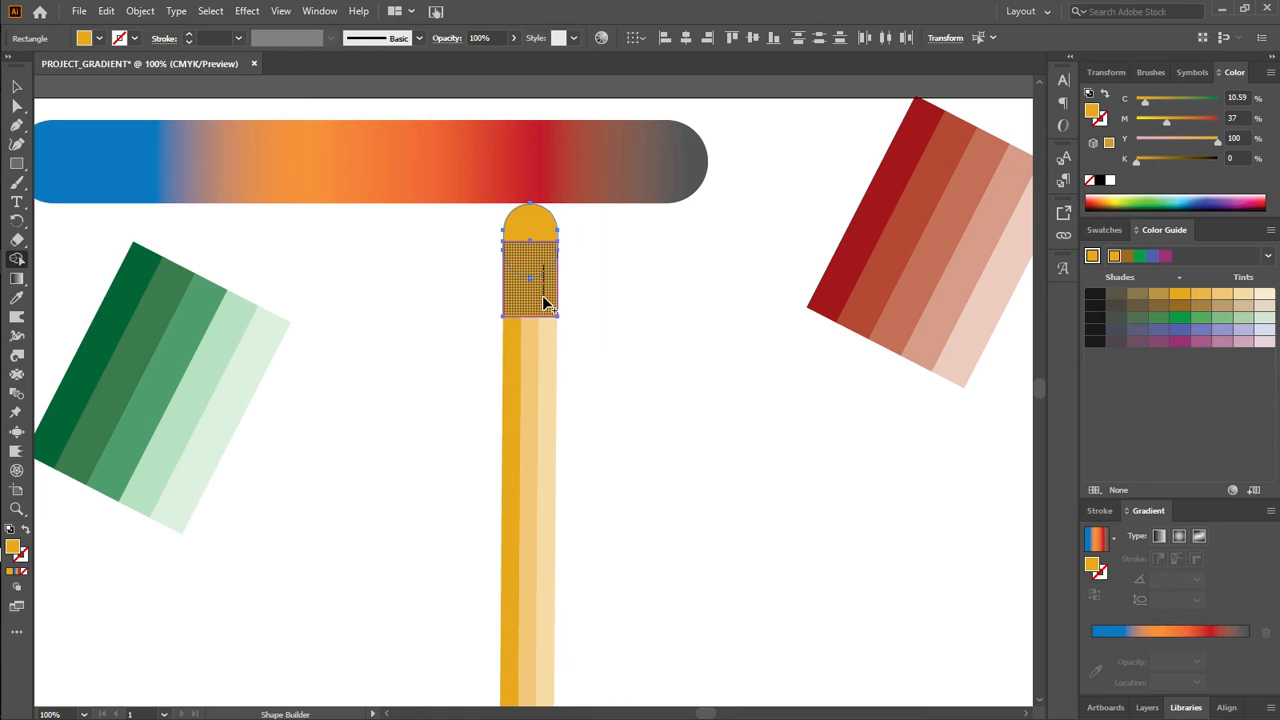
mouse_move(543, 300)
mouse_down()
mouse_move(549, 230)
mouse_move(528, 267)
mouse_up()
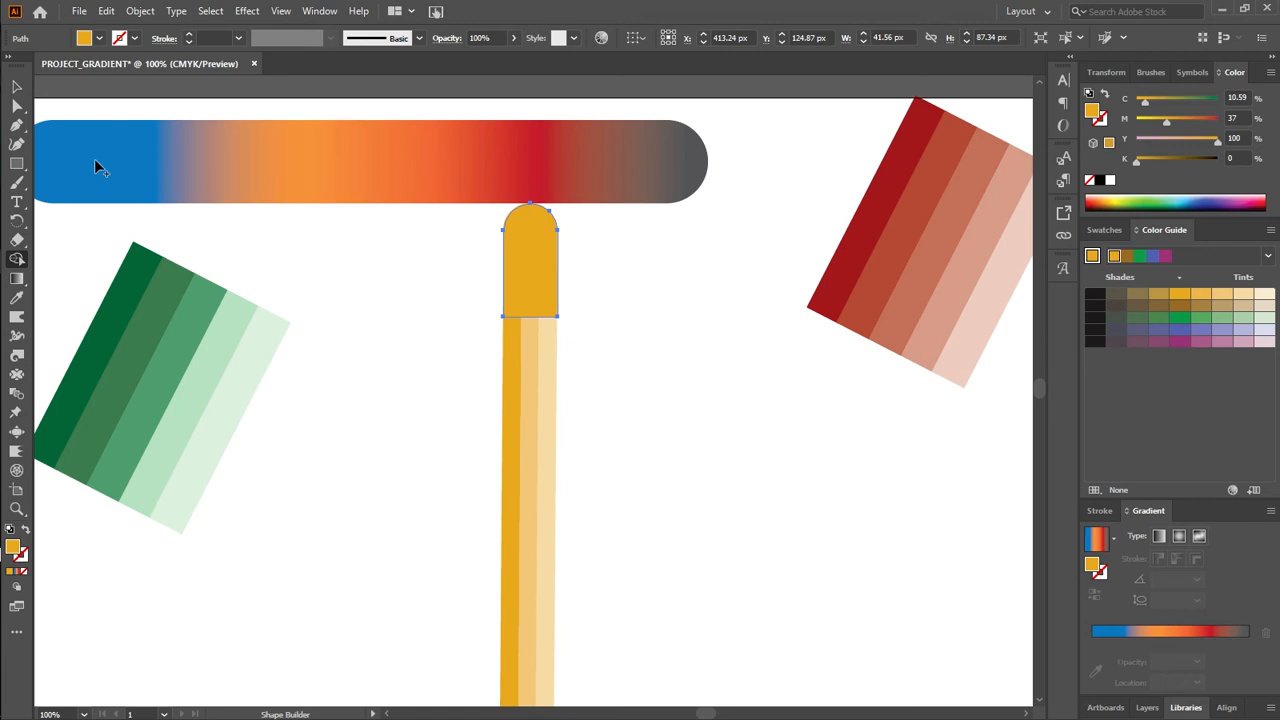
key(ctrl+z)
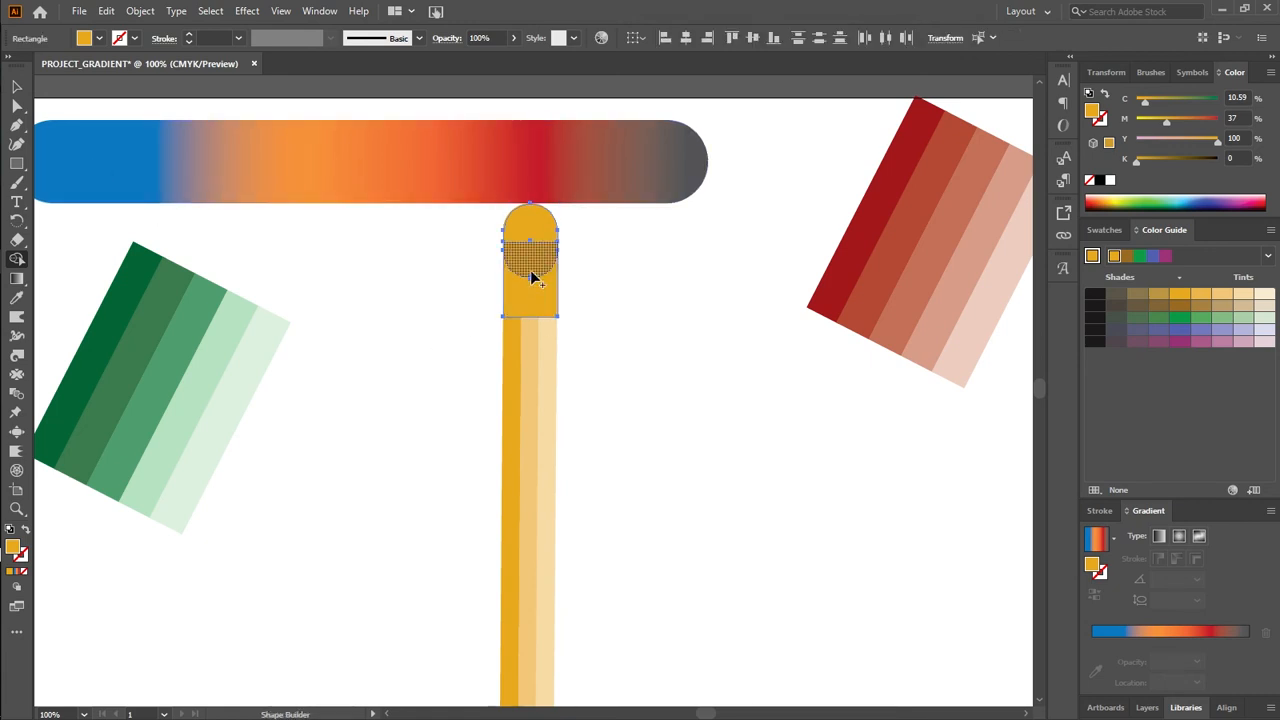
drag(537, 221, 551, 309)
click(17, 87)
drag(531, 318, 527, 280)
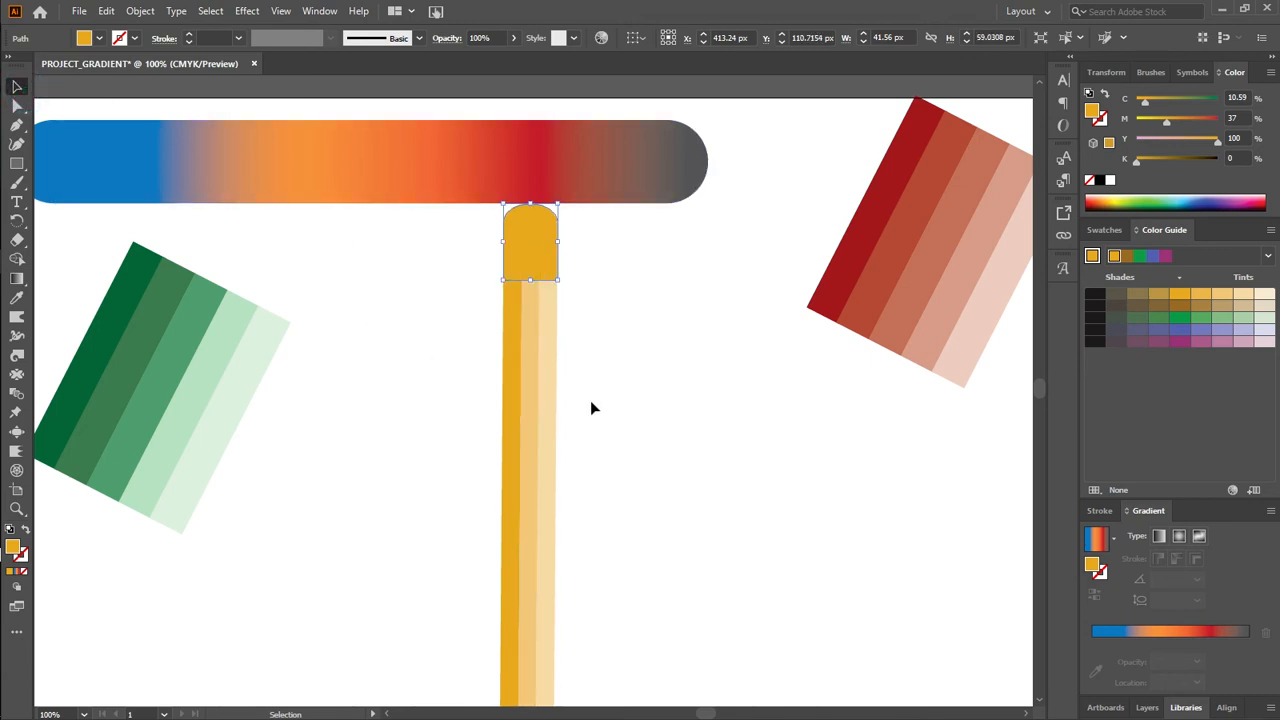
Draw a band about 42 px wide and 12 px high across the cap's lower end and fill it with a pale beige tint
click(17, 162)
drag(506, 266, 559, 279)
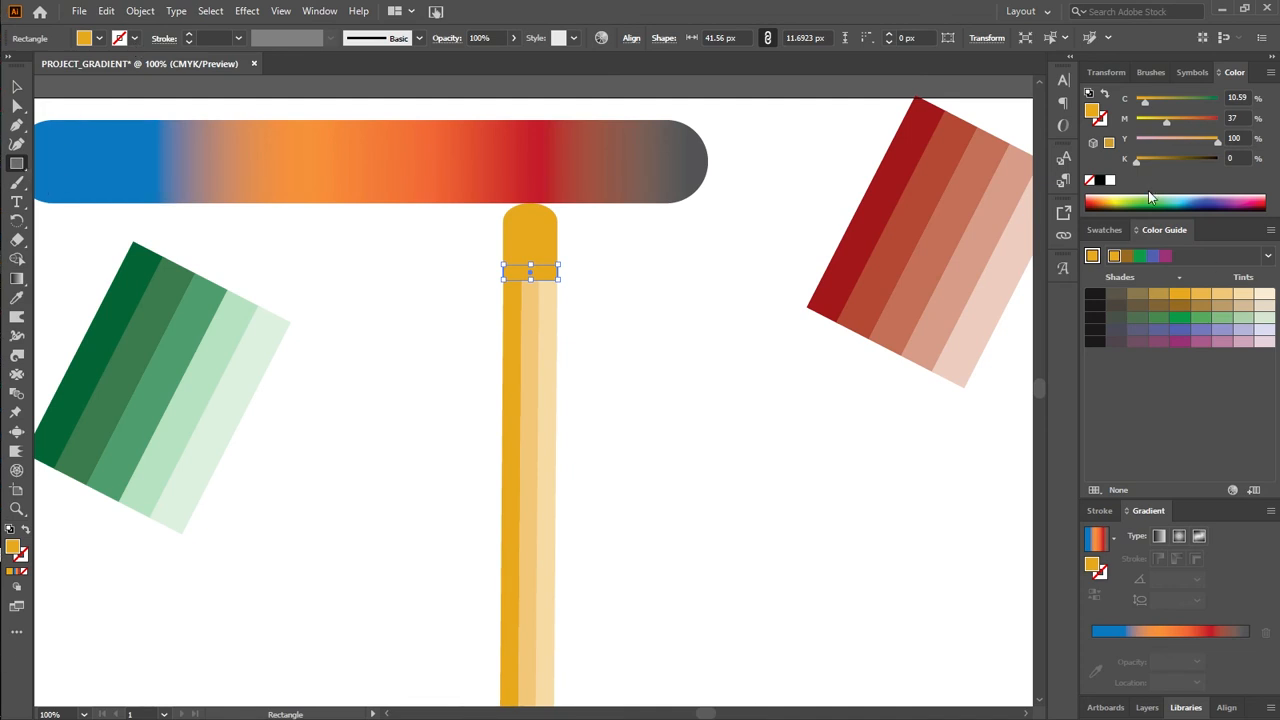
click(1261, 330)
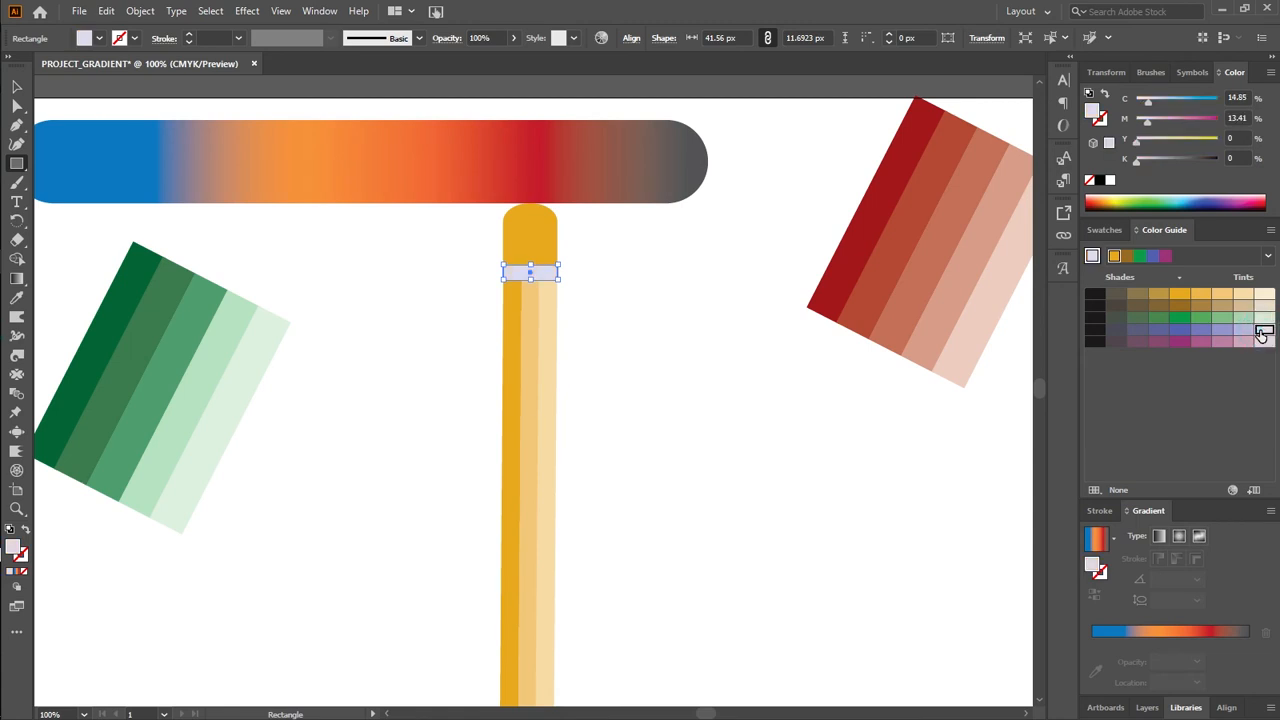
click(1265, 305)
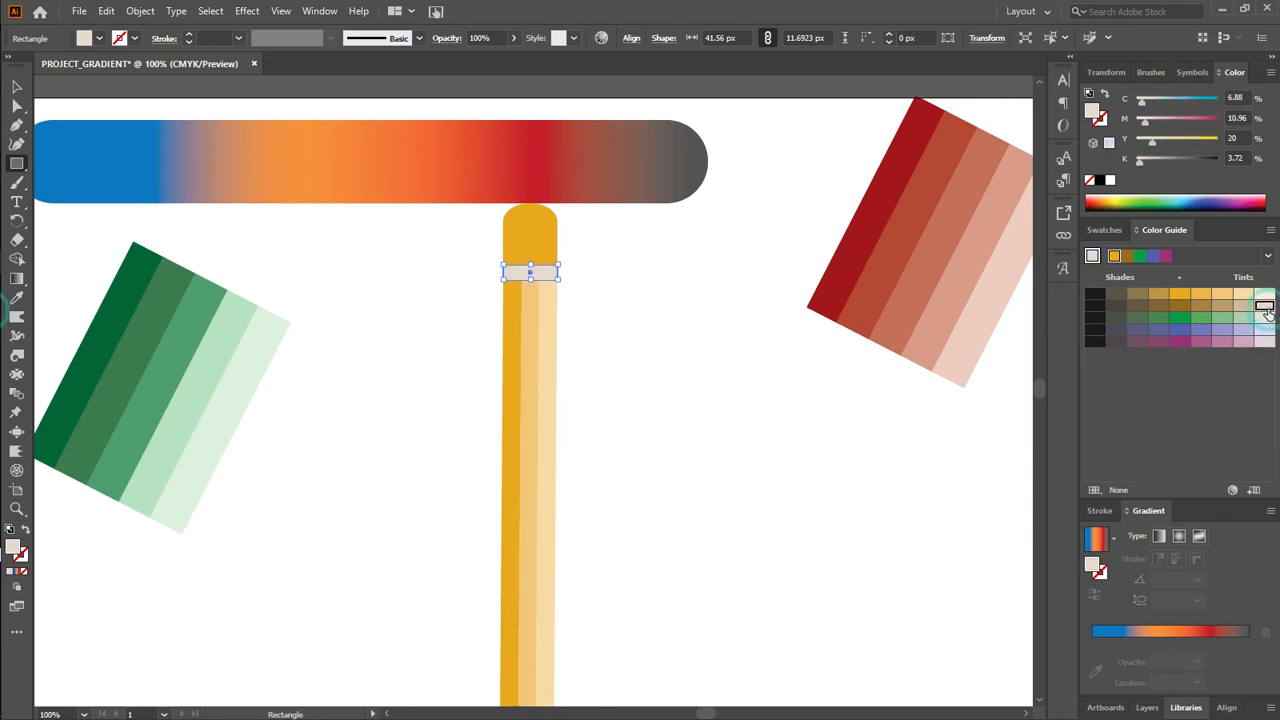
click(813, 318)
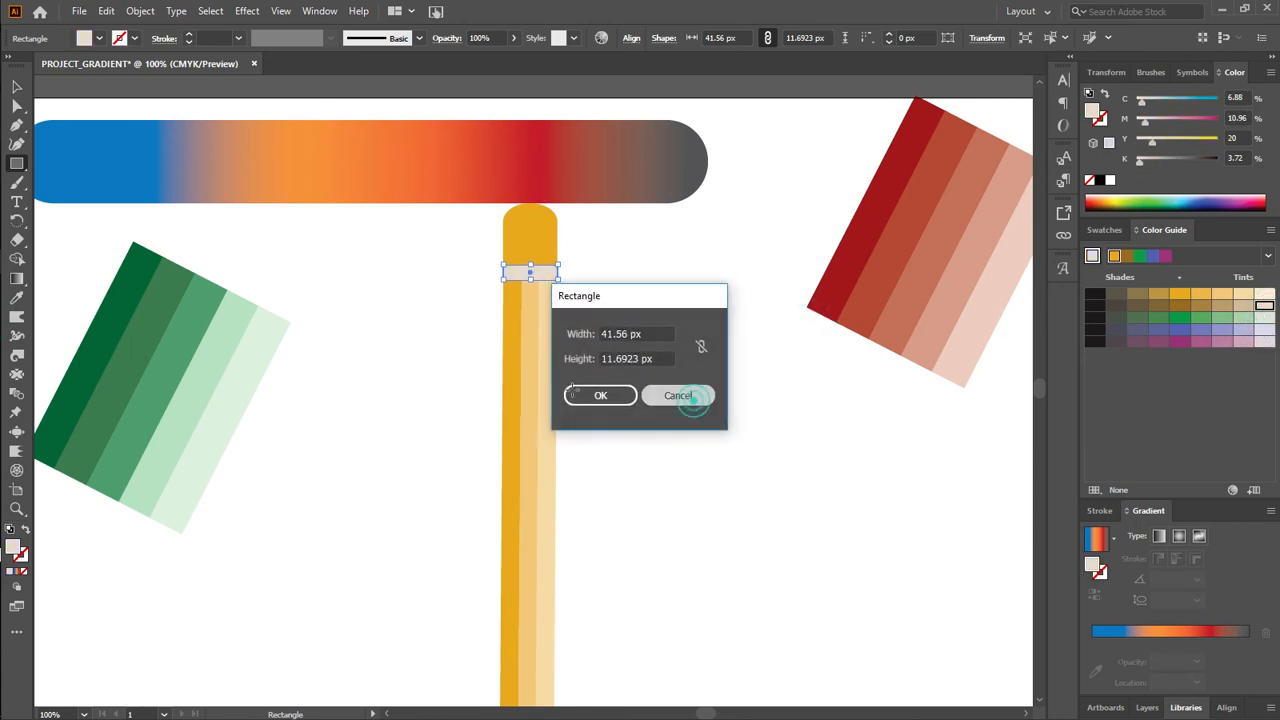
click(673, 395)
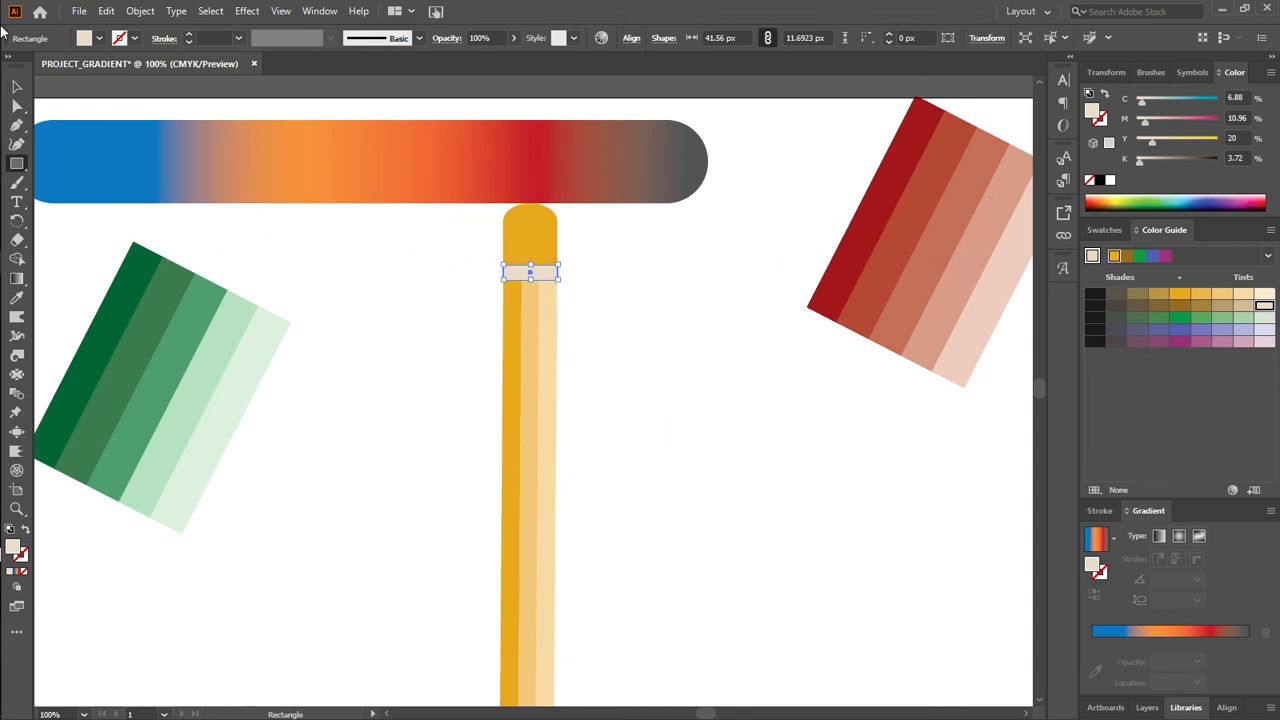
click(17, 87)
click(289, 233)
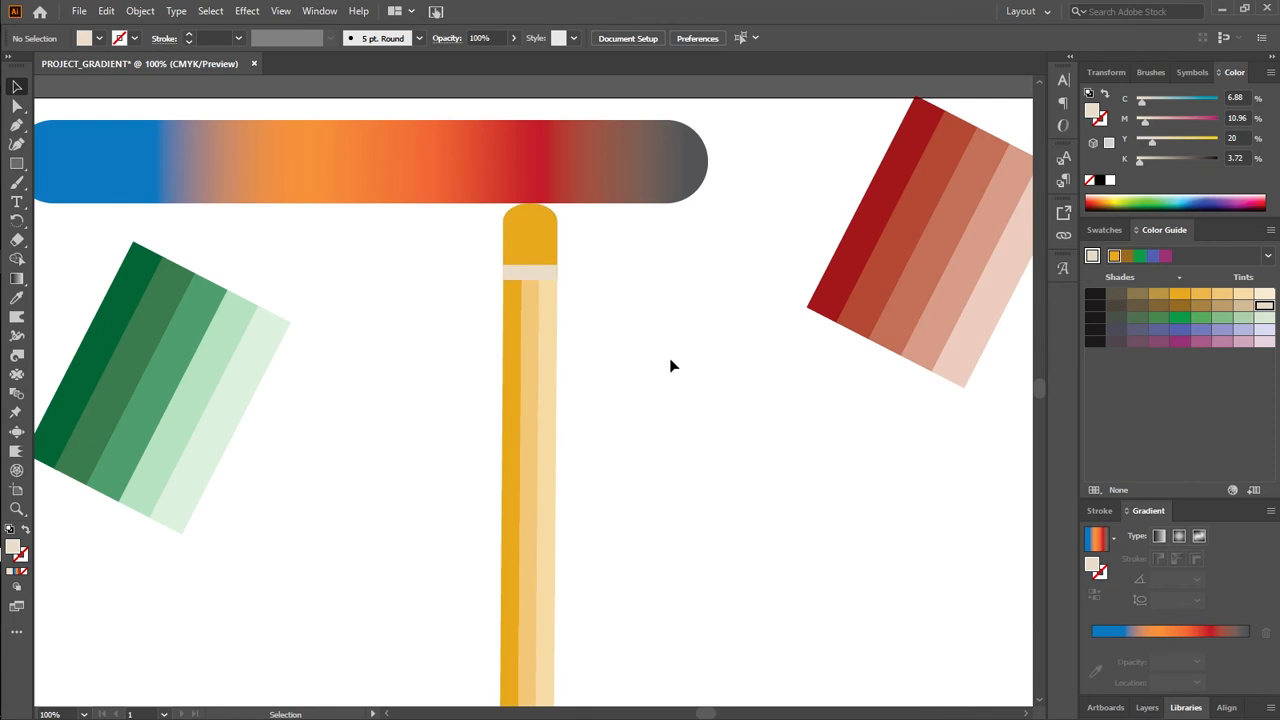
Recolor the rounded cap above the pale band with the orange-red tint at C 10.04, M 74.35, Y 80, K 2.82
click(518, 238)
double_click(533, 240)
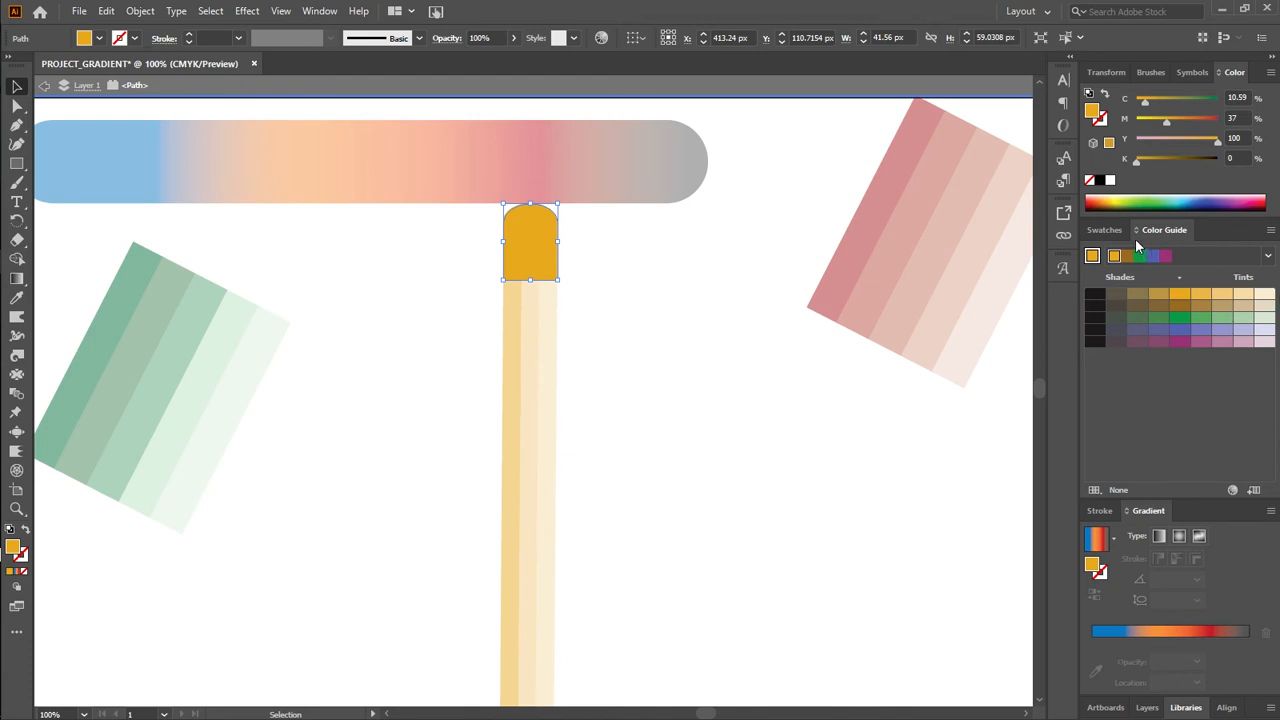
click(1094, 199)
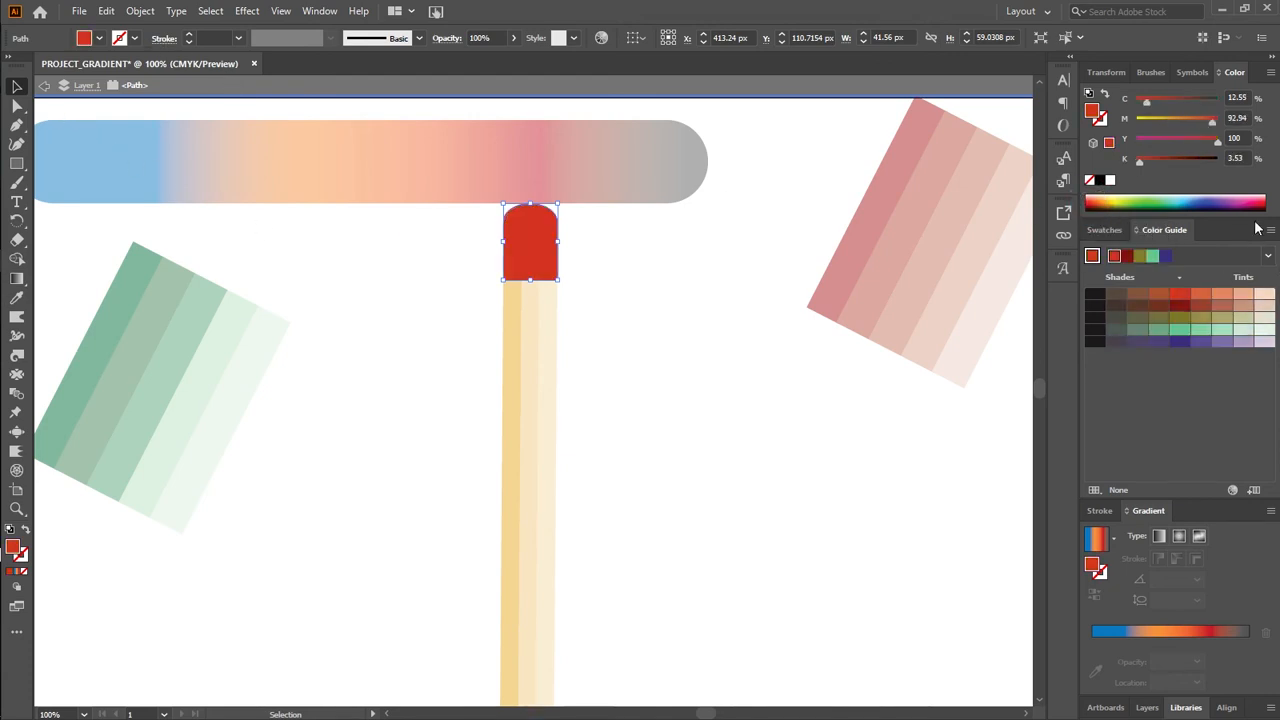
click(1222, 294)
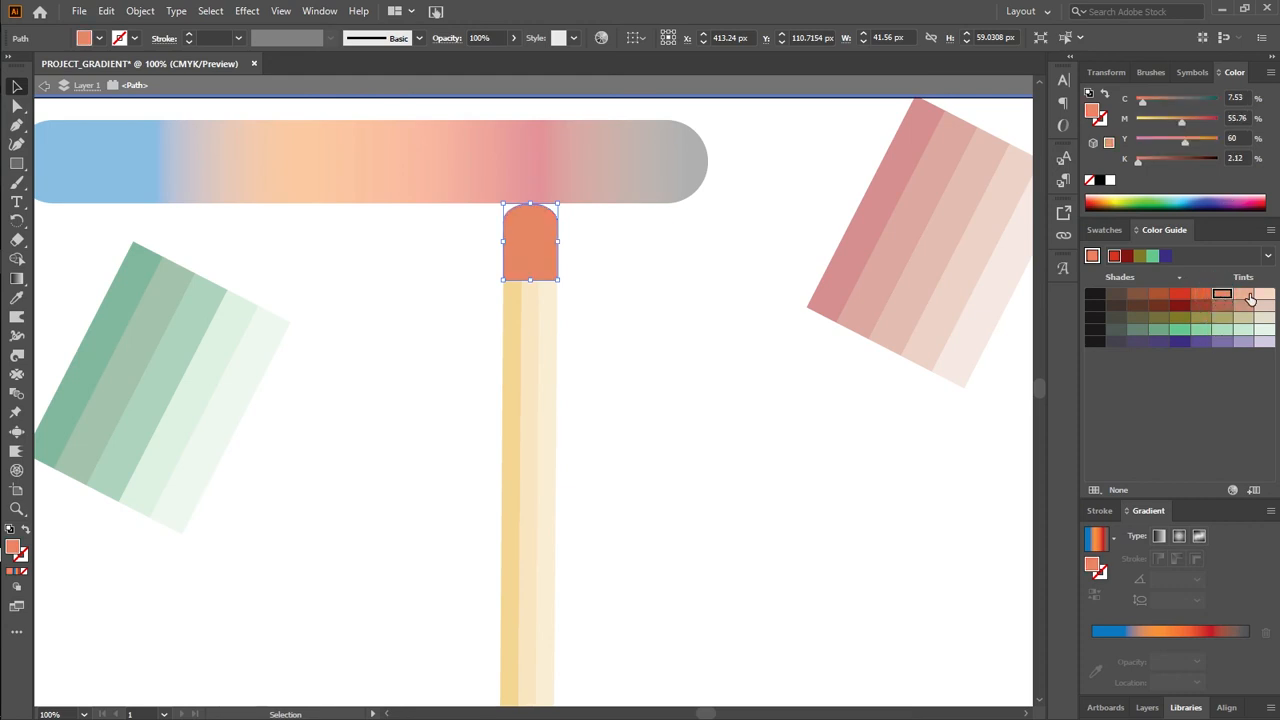
click(1243, 296)
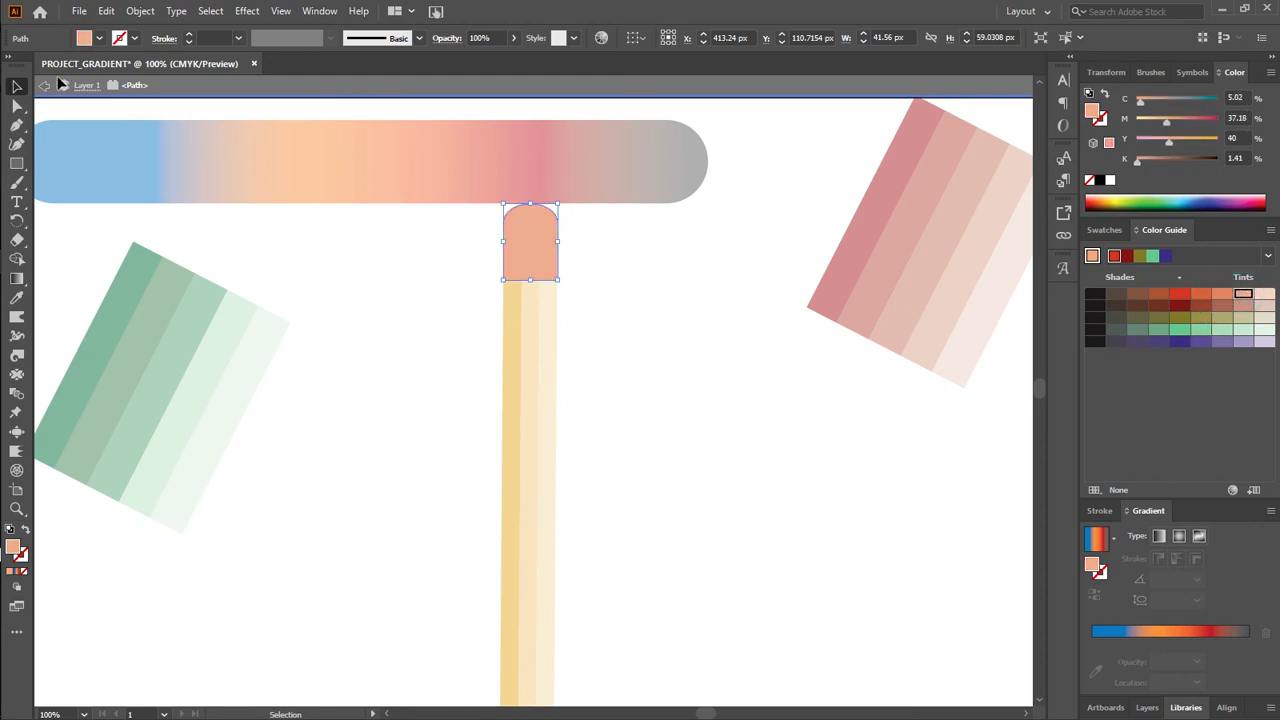
click(45, 86)
click(44, 87)
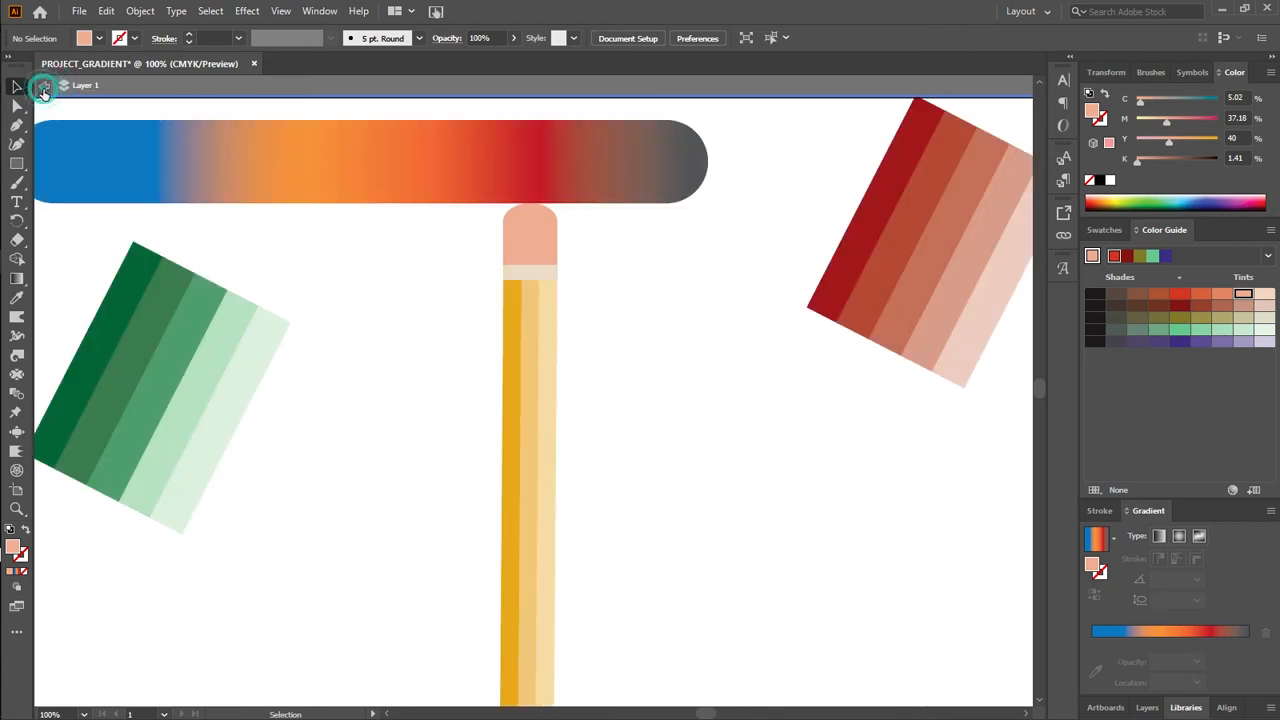
click(530, 262)
click(1222, 293)
click(1201, 293)
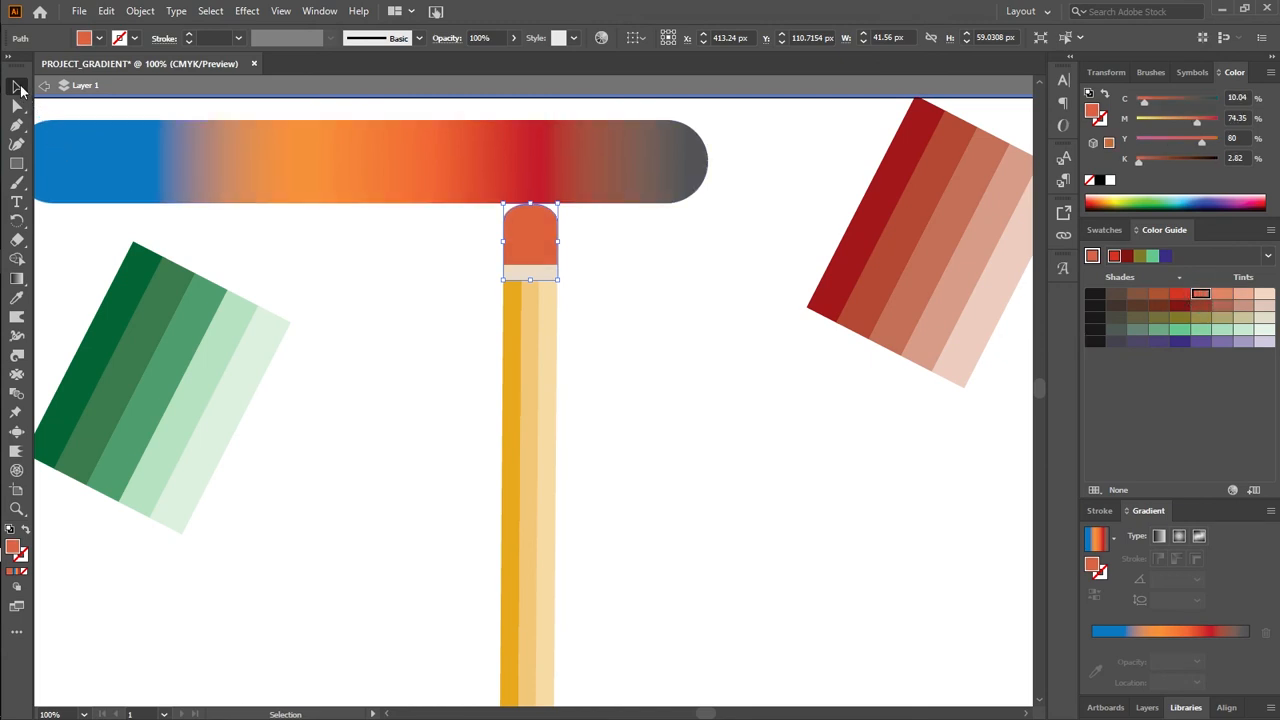
click(42, 86)
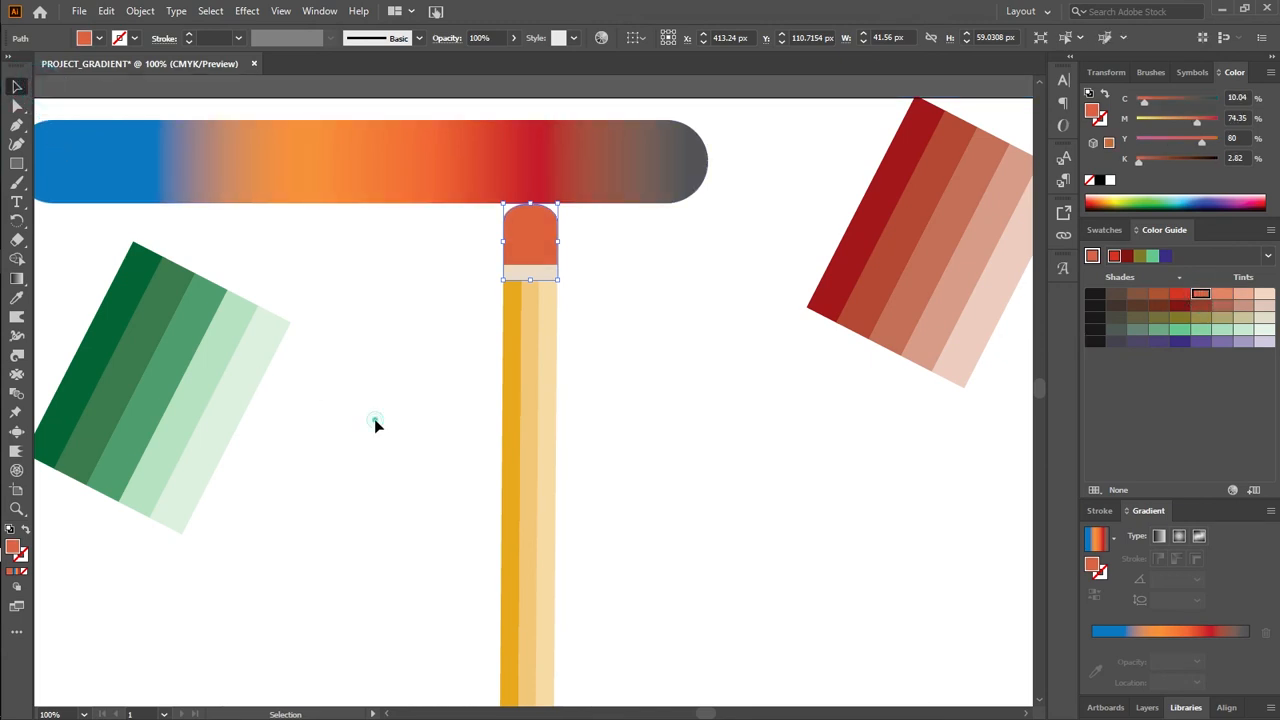
click(375, 423)
Select all the pencil pieces together and shorten the pencil from its lower end by about a fifth
scroll(712, 468, down, 5)
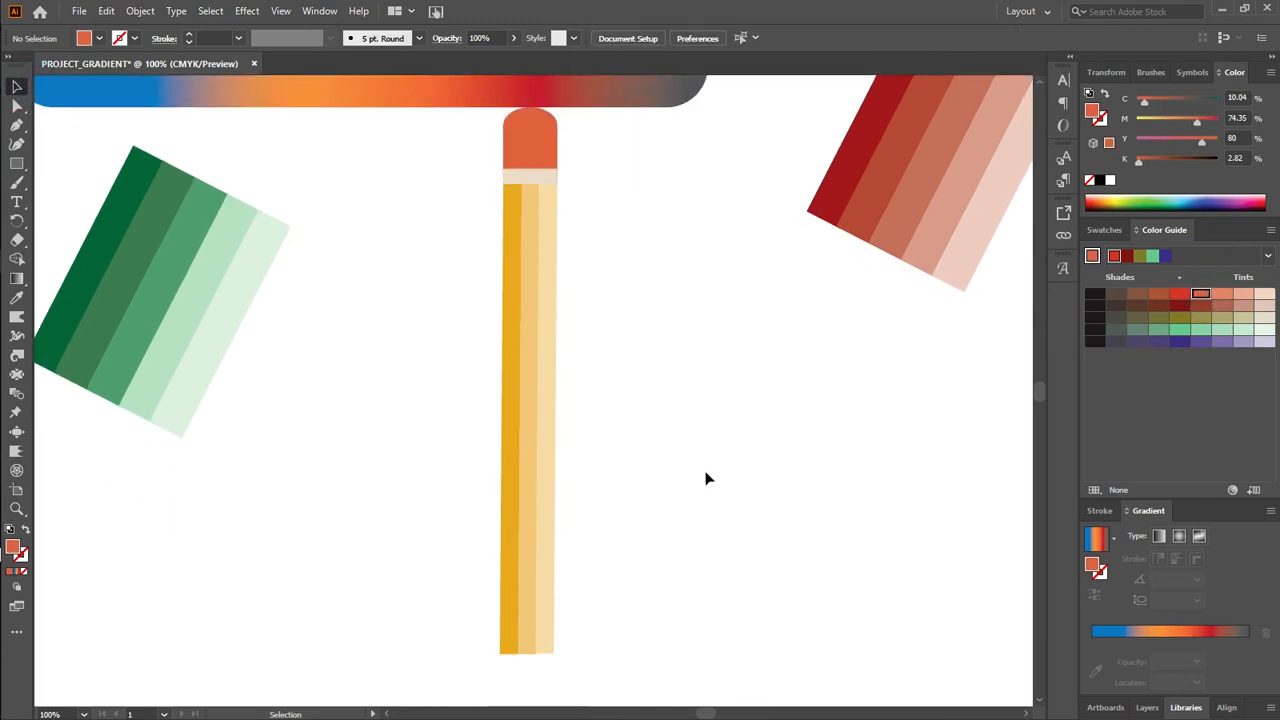
scroll(691, 493, up, 4)
drag(474, 183, 595, 292)
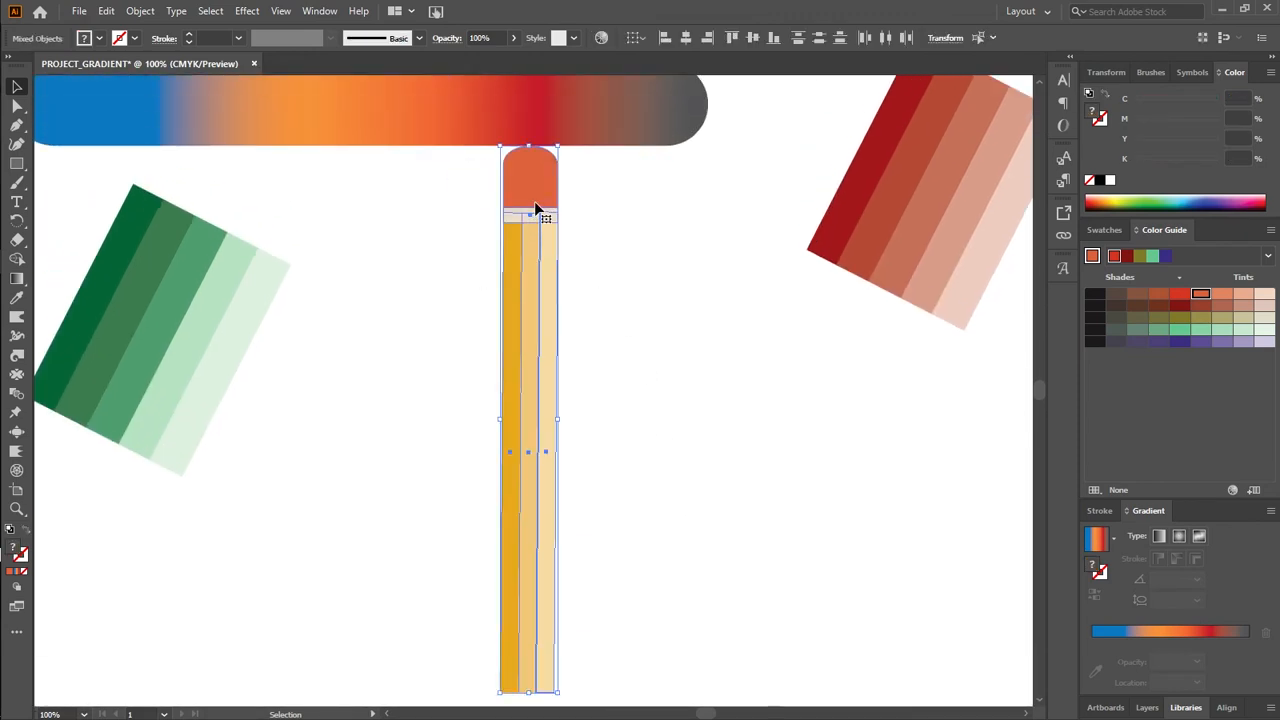
right_click(536, 208)
click(573, 325)
click(708, 436)
scroll(708, 440, down, 3)
click(537, 578)
drag(537, 578, 551, 467)
scroll(681, 504, down, 3)
scroll(686, 463, up, 6)
click(681, 450)
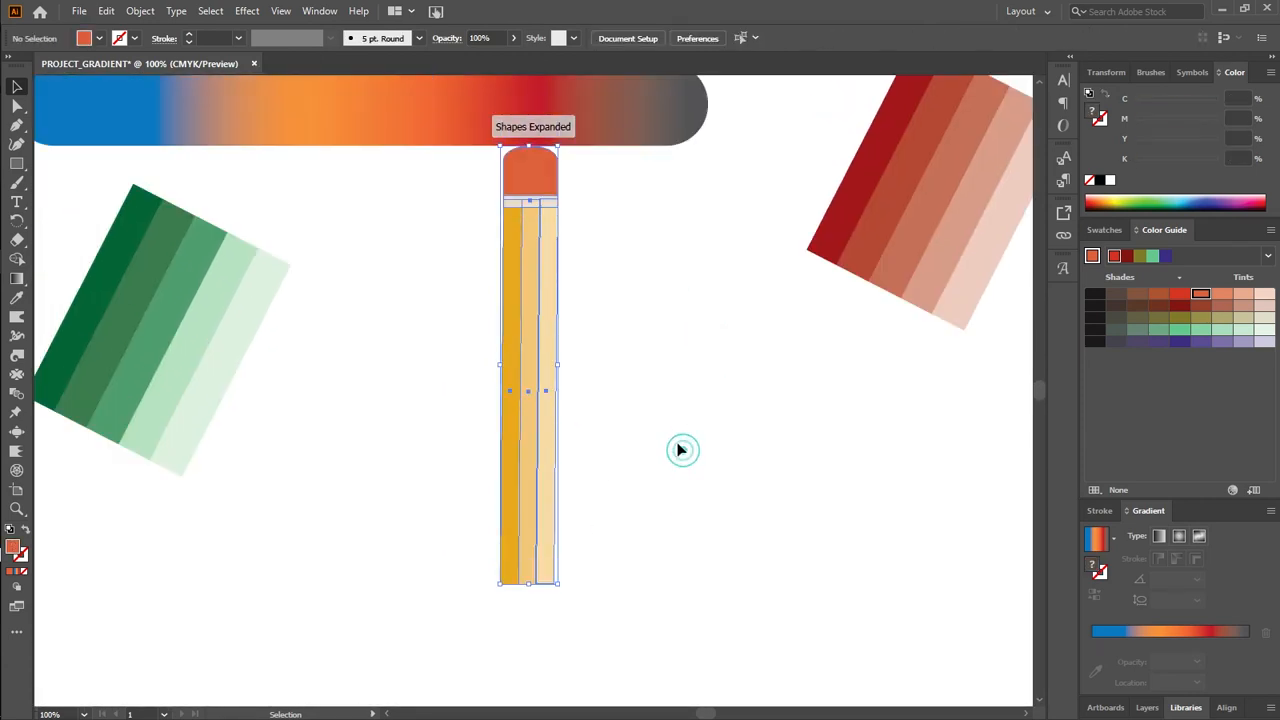
Move the rounded multicolor gradient bar slightly upward, leaving a gap above the pencil's cap
scroll(667, 324, up, 2)
drag(626, 152, 634, 128)
click(858, 505)
Draw a five-pointed star beside the shaft's lower end and add a 3-point star with radii 56.5562 px and 28.2781 px
scroll(750, 452, down, 2)
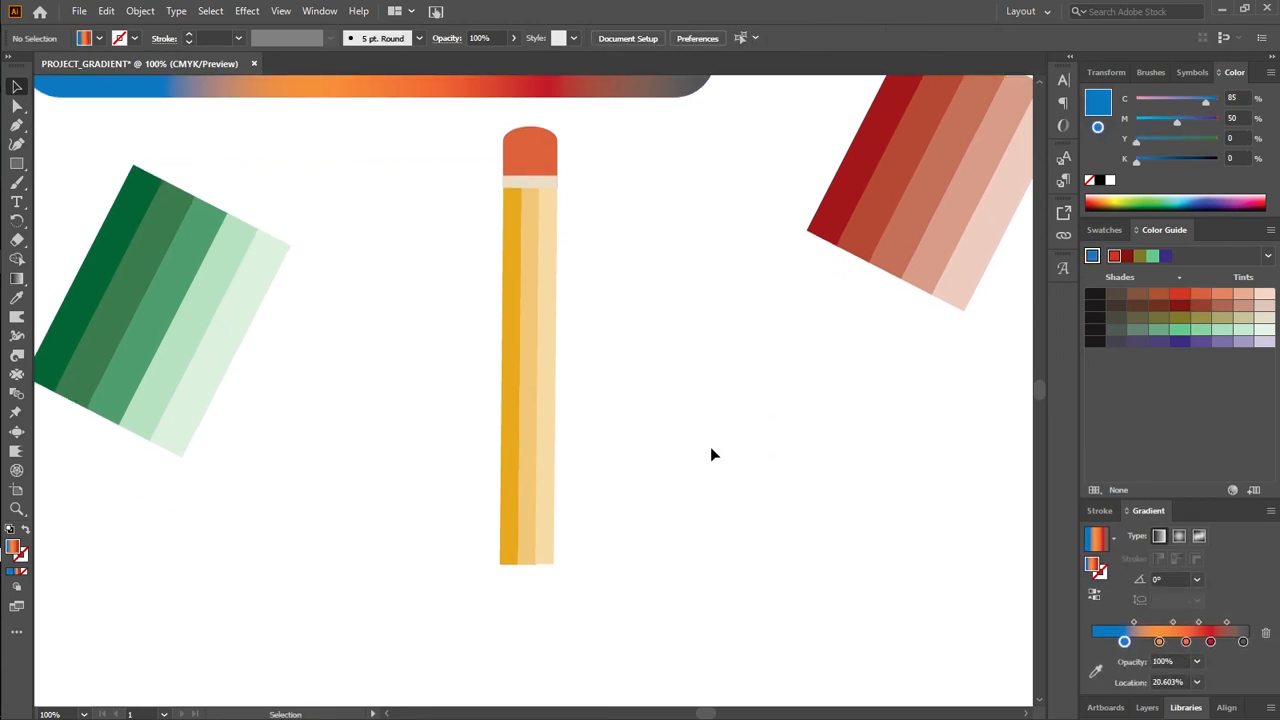
scroll(717, 468, down, 8)
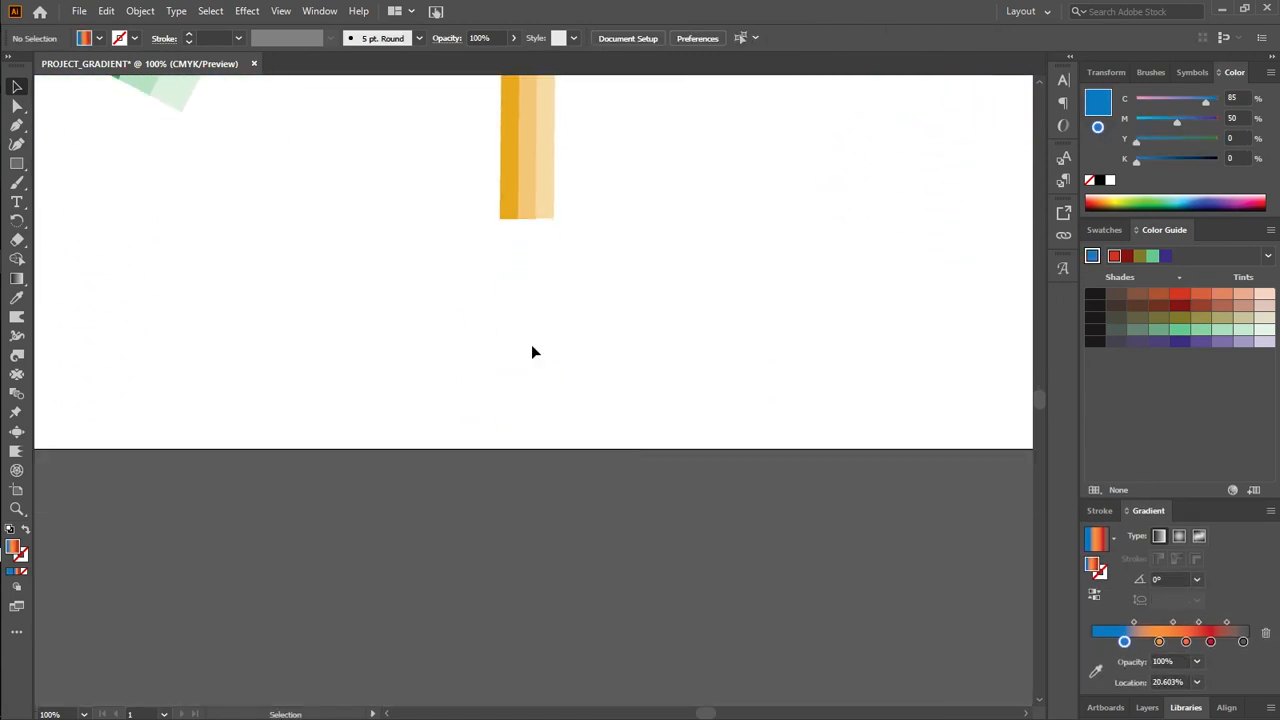
click(16, 164)
click(84, 221)
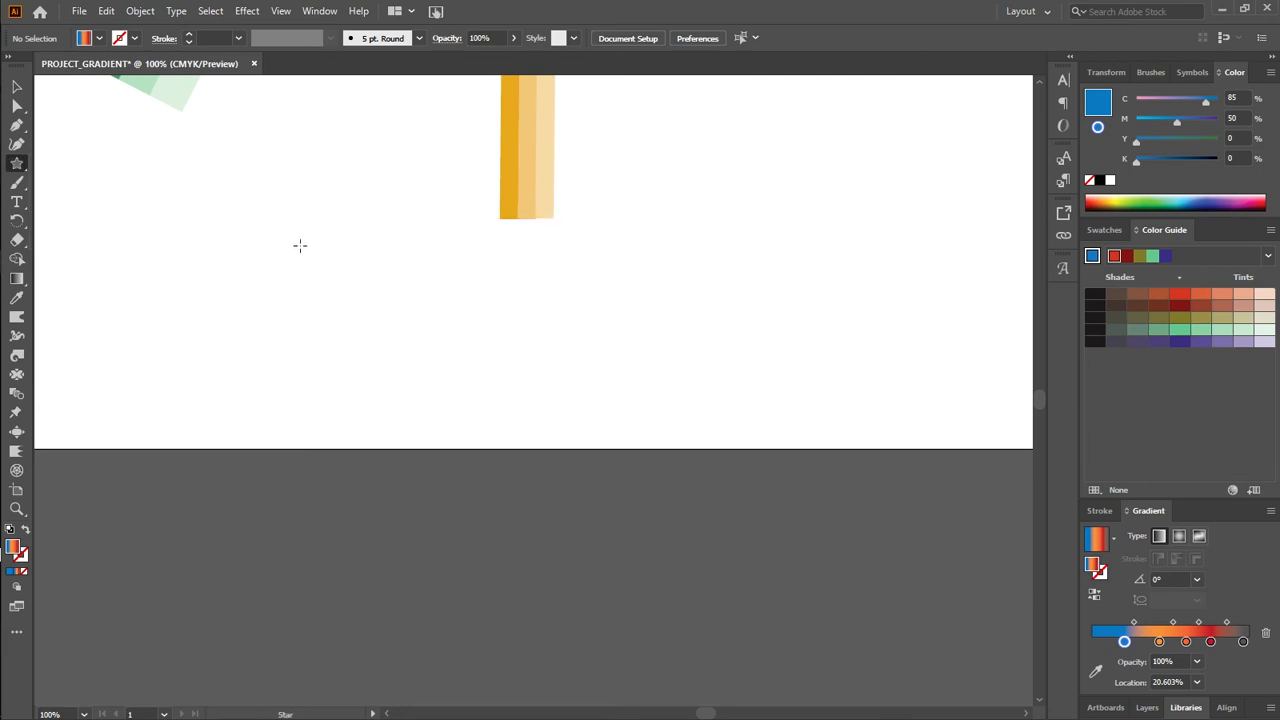
drag(321, 217, 358, 283)
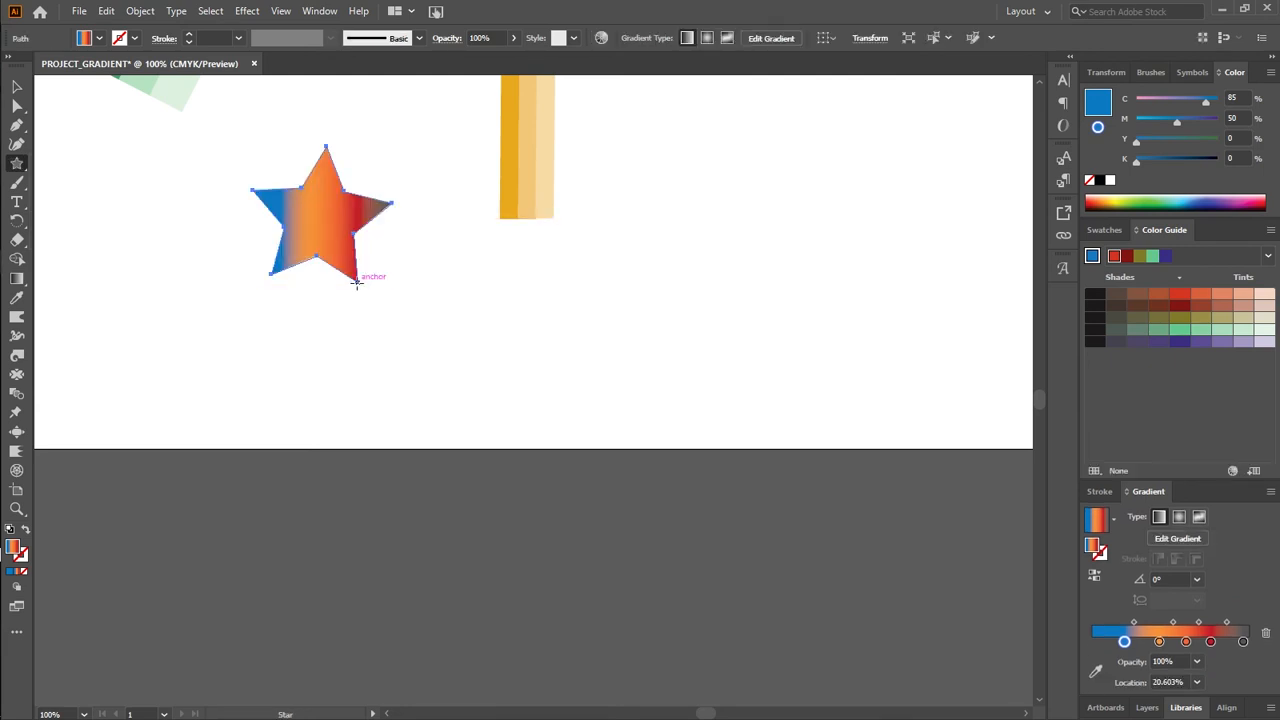
click(357, 283)
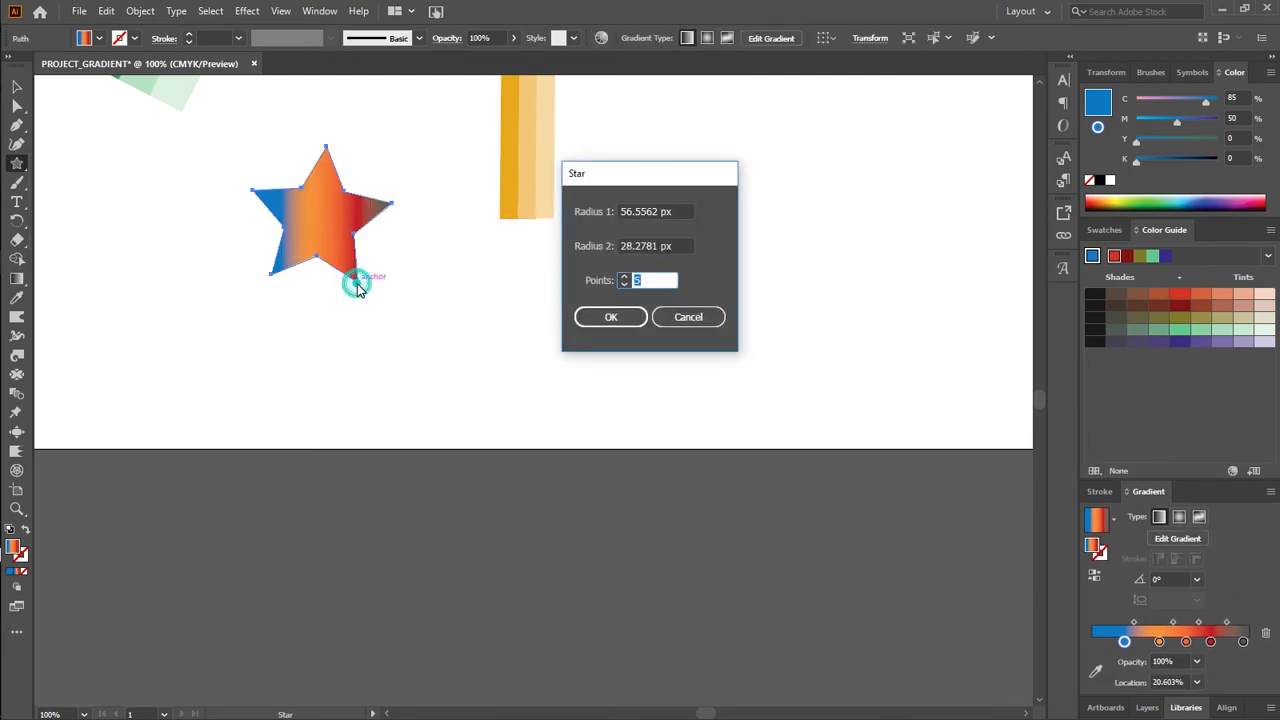
text(3)
click(622, 316)
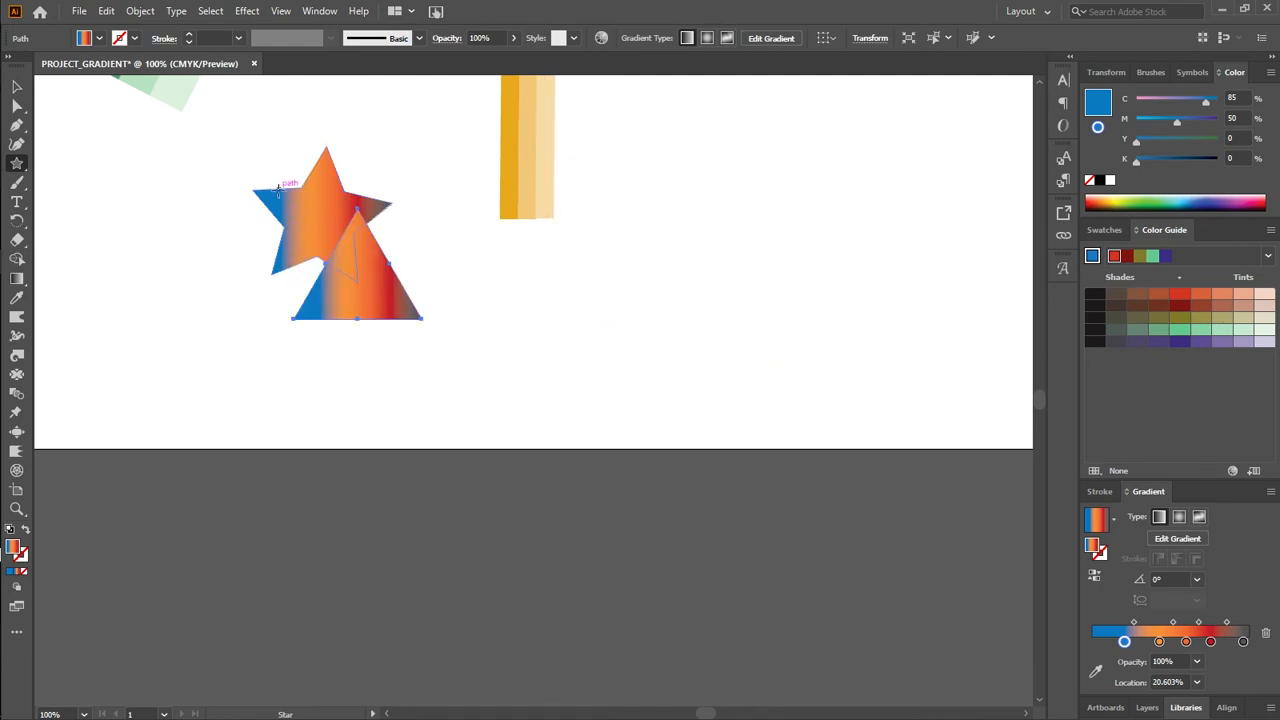
Delete the five-pointed star and move the triangle directly beneath the pencil shaft
click(17, 87)
click(339, 190)
key(Delete)
drag(350, 275, 549, 323)
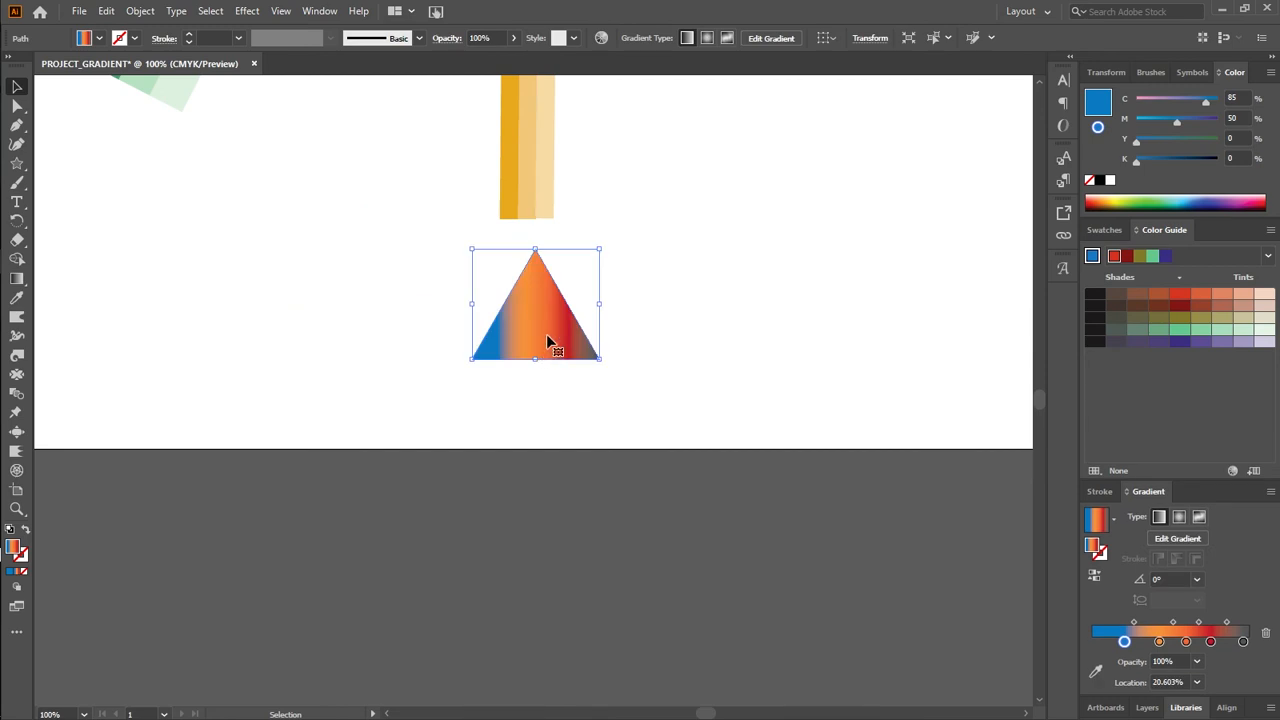
Turn the triangle upside down and narrow it to about 42 px to match the shaft's width at its lower end
drag(596, 361, 437, 206)
drag(531, 287, 555, 268)
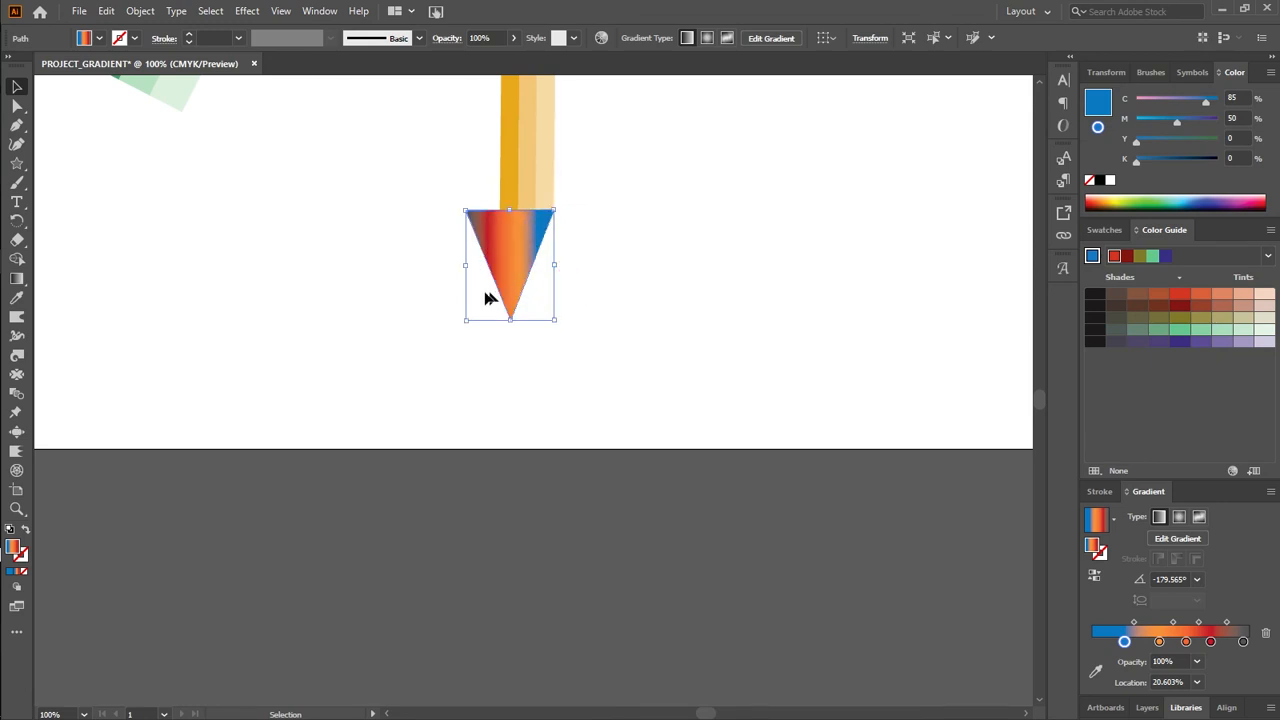
drag(468, 266, 506, 260)
click(650, 252)
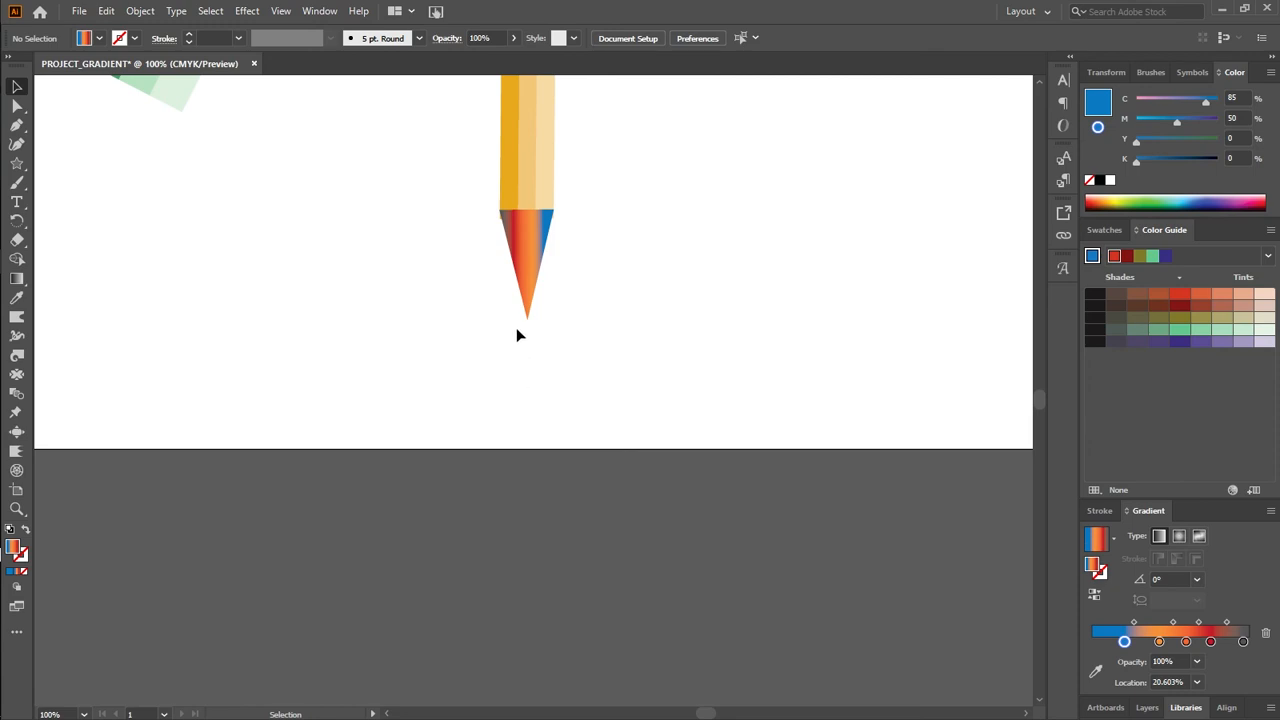
Nudge the inverted triangle down about 5 px to line up its flat edge with the shaft's lower end
click(520, 265)
key(Down)
key(Down)
key(Down)
key(Down)
key(Down)
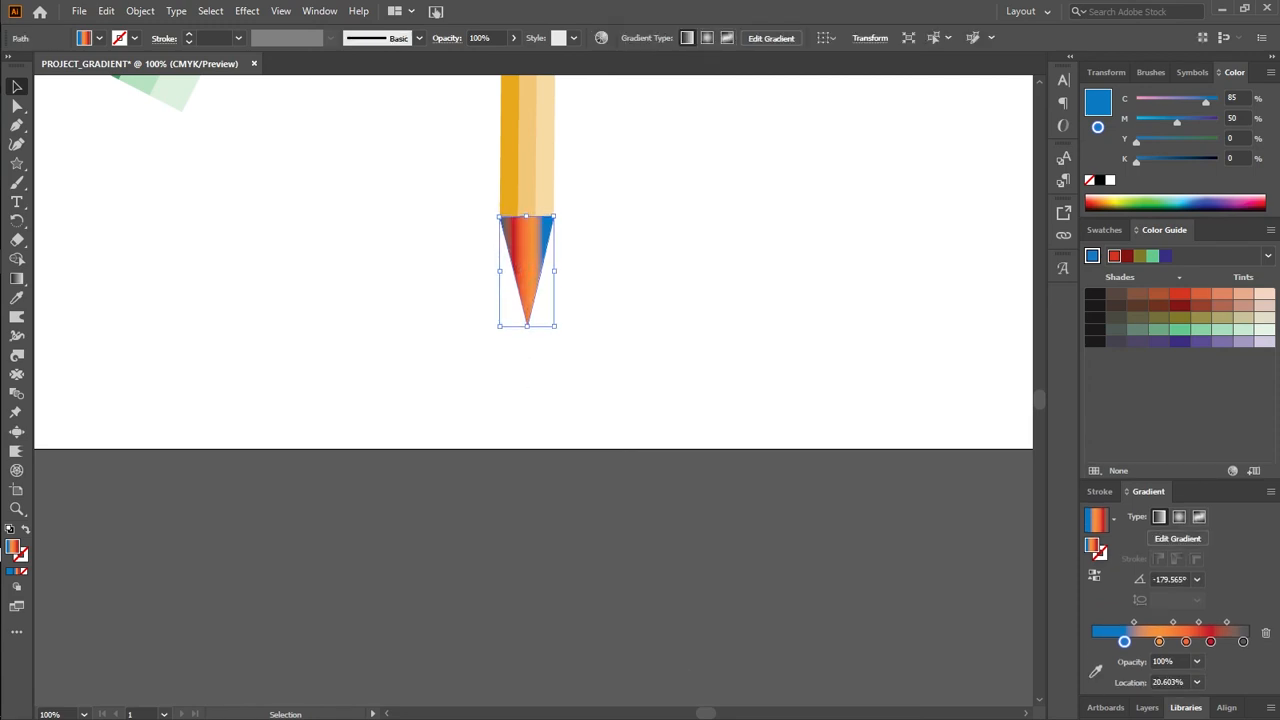
click(716, 216)
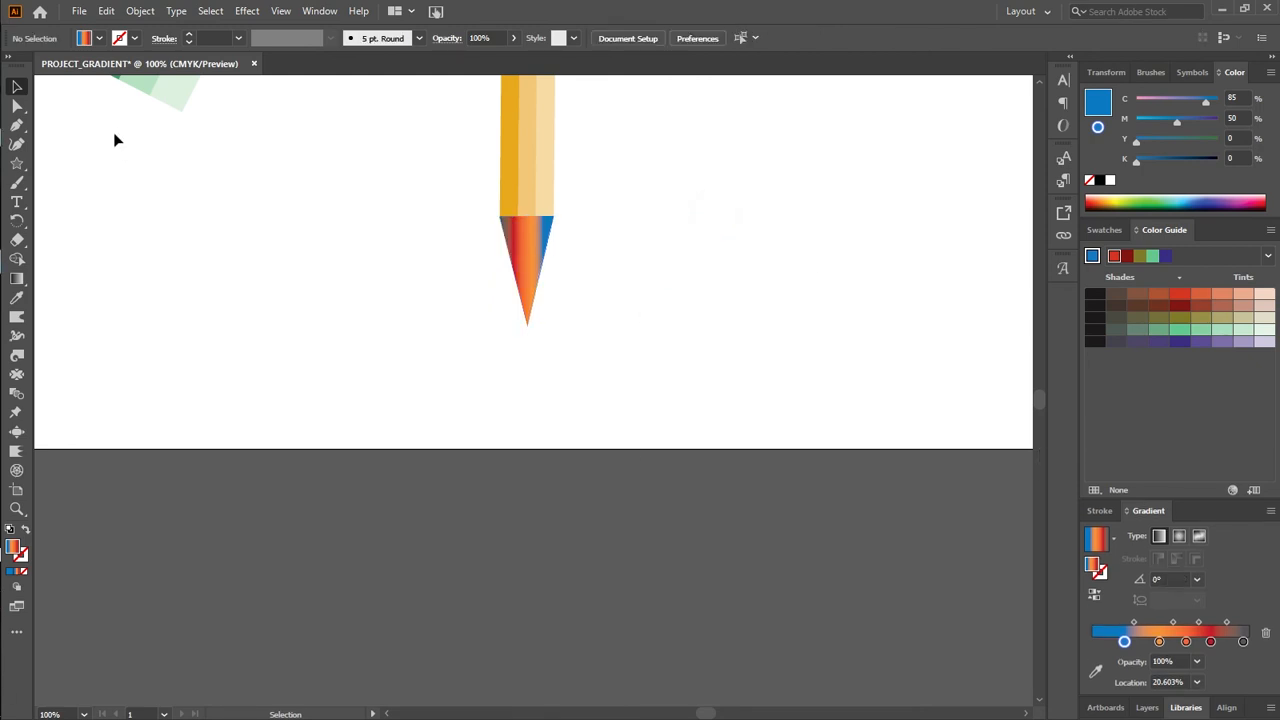
Fill the inverted triangle with the pale lavender tint at C 18.54, M 19.39, Y 2.67, K 0.66
click(526, 248)
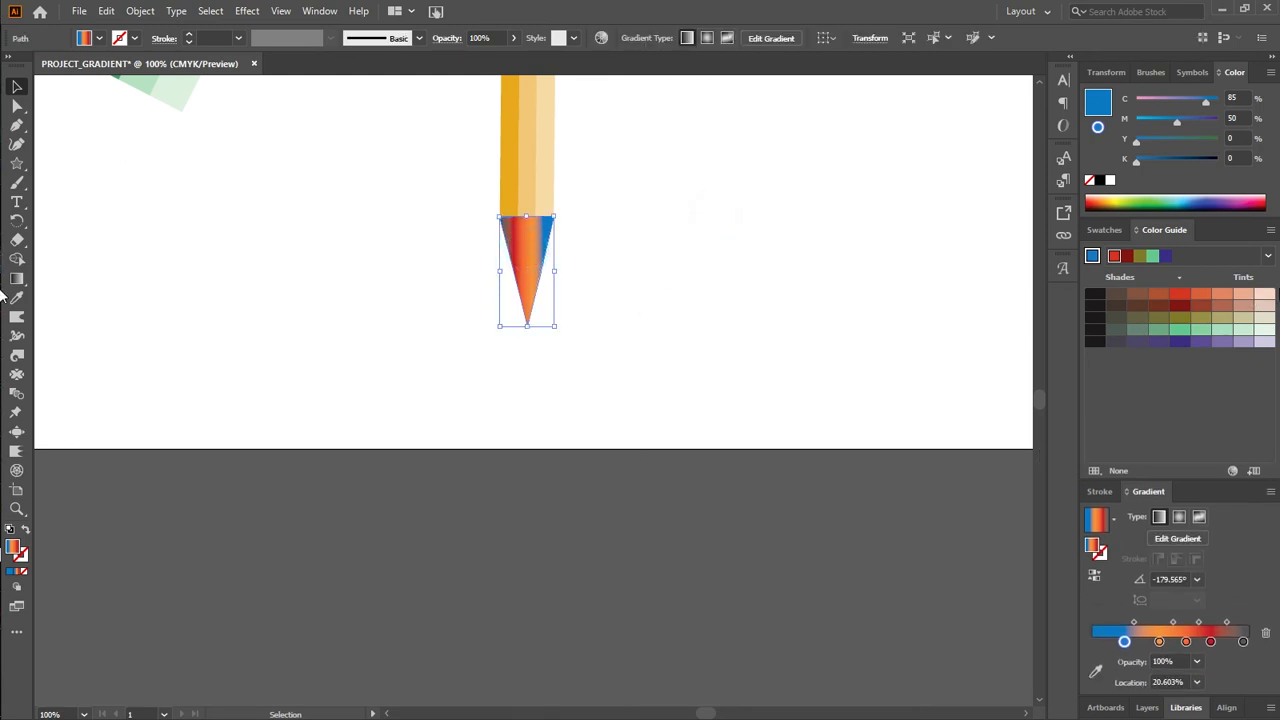
click(1262, 341)
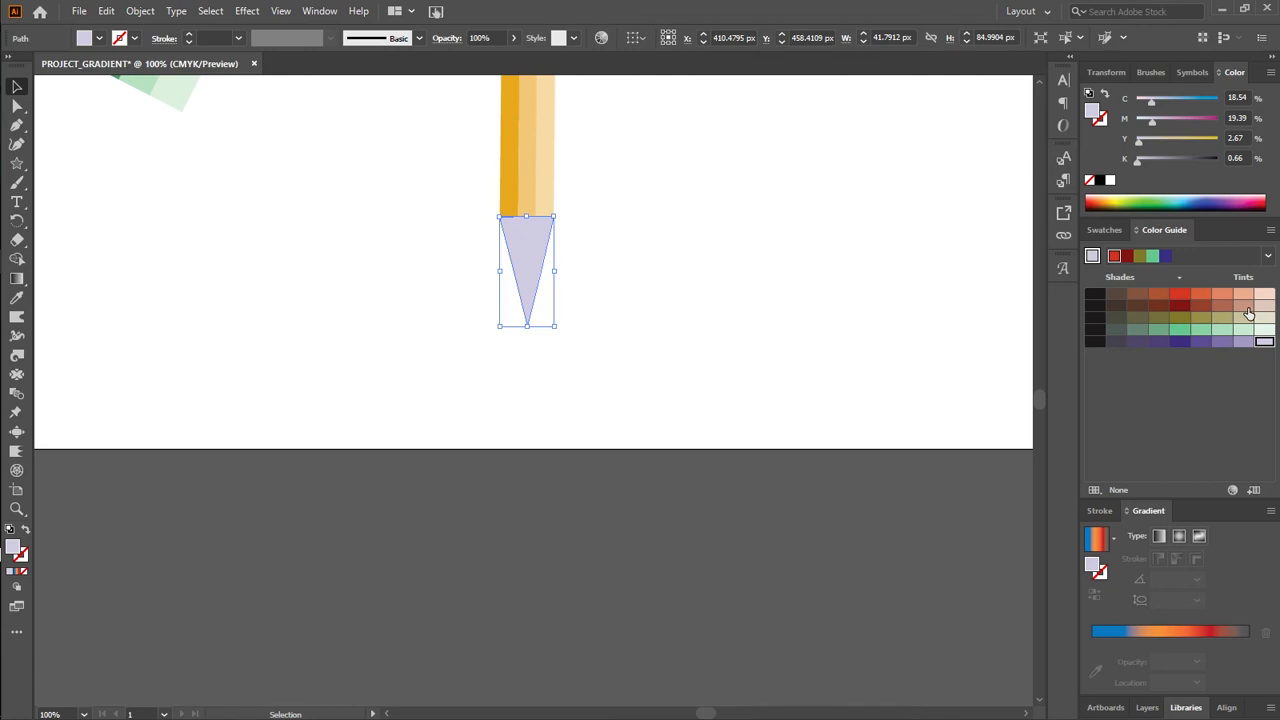
click(752, 286)
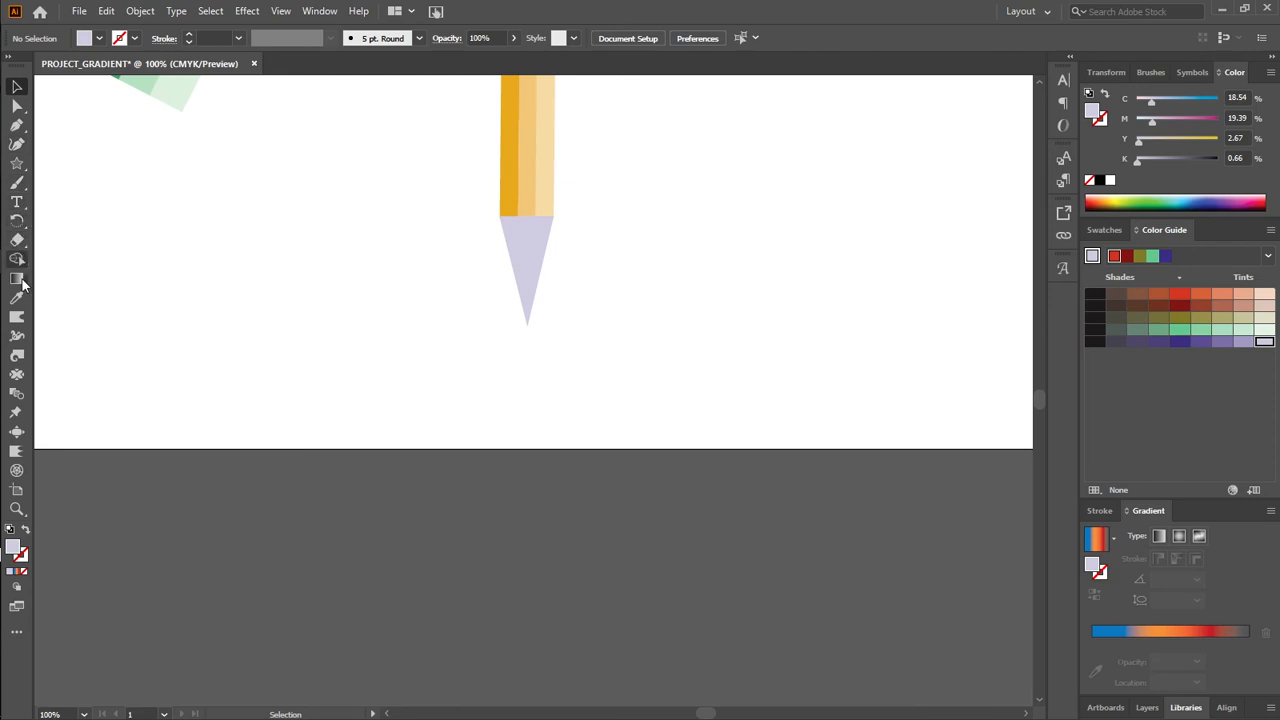
Draw a lavender rectangle about 94 px wide and 50 px high over the triangle's tip and select both shapes
drag(19, 166, 69, 163)
mouse_move(473, 287)
mouse_down()
mouse_move(599, 330)
mouse_move(597, 352)
mouse_up()
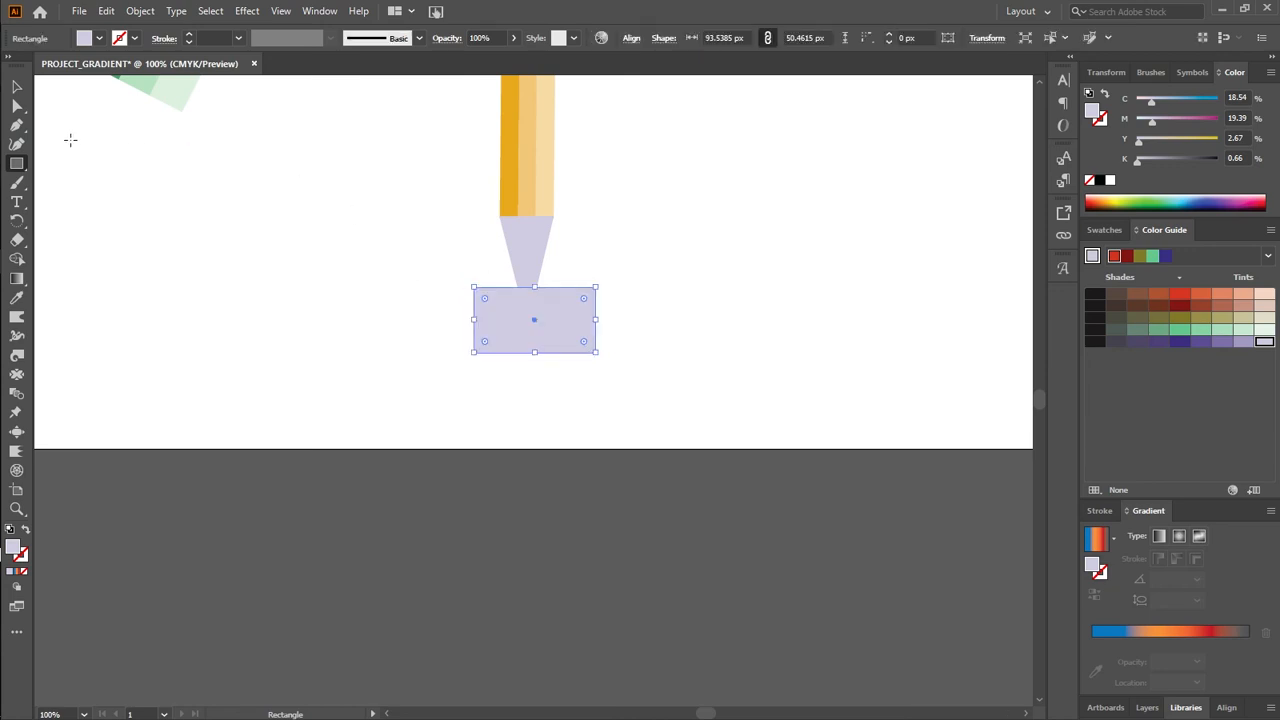
click(17, 87)
drag(391, 217, 626, 362)
click(426, 291)
drag(471, 271, 683, 390)
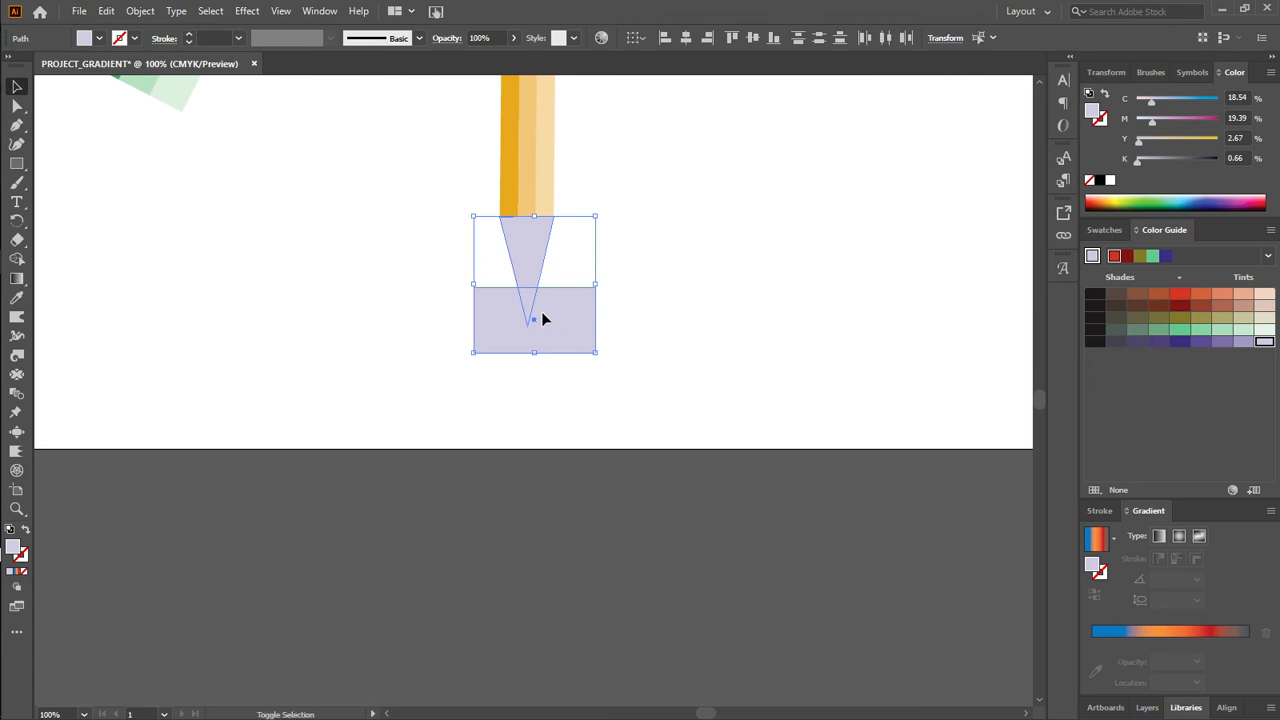
Remove the triangle's upper part and the surrounding rectangle with Shape Builder, keeping only the small tip
key(shift+m)
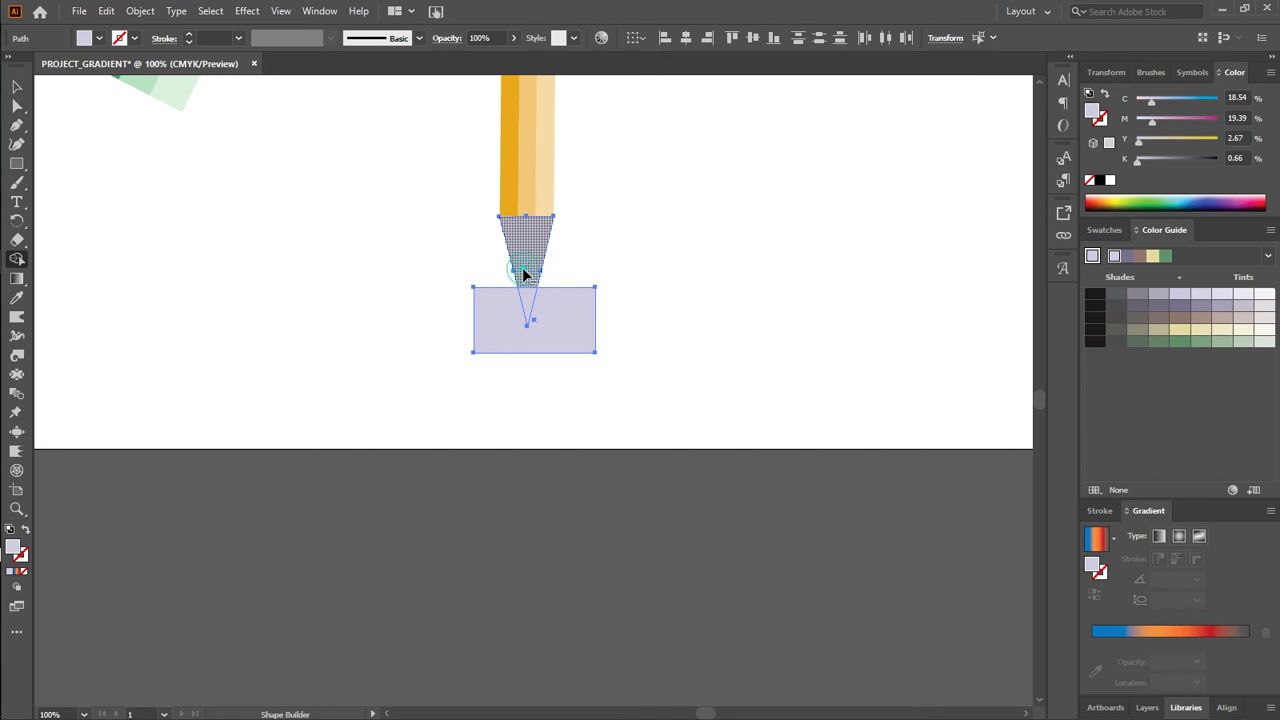
alt+click(523, 272)
alt+click(544, 331)
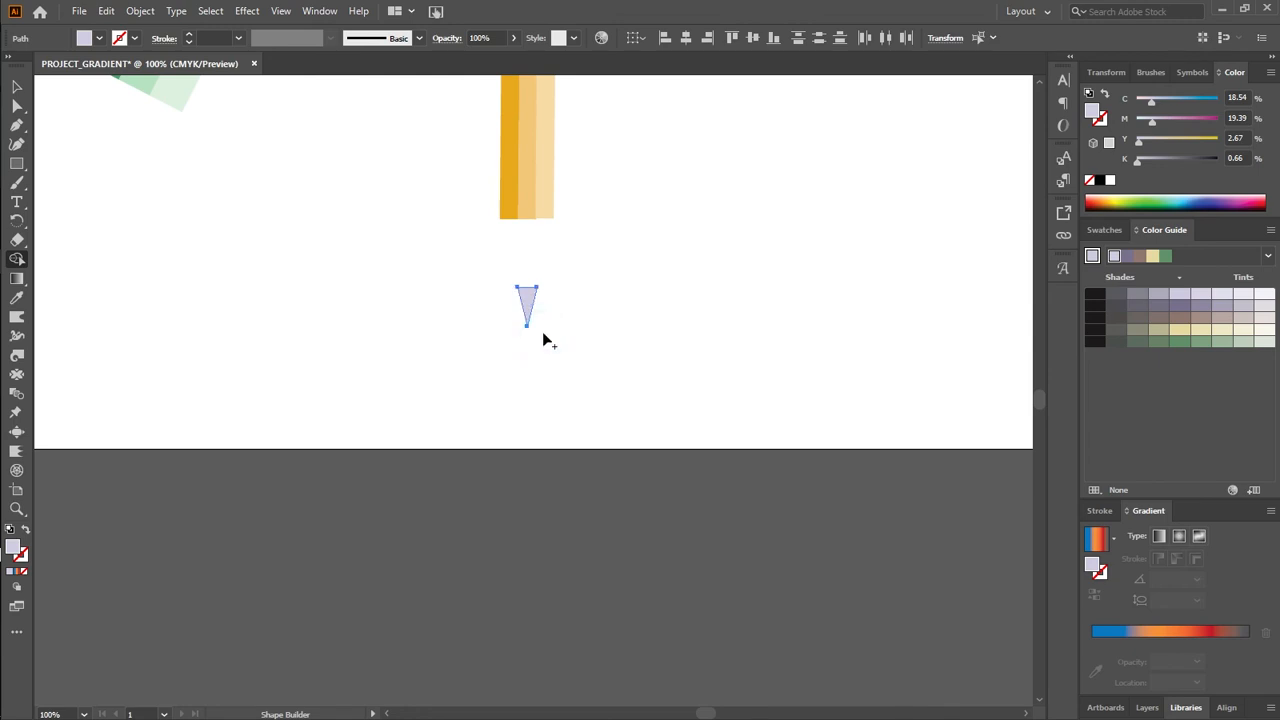
click(16, 86)
click(441, 309)
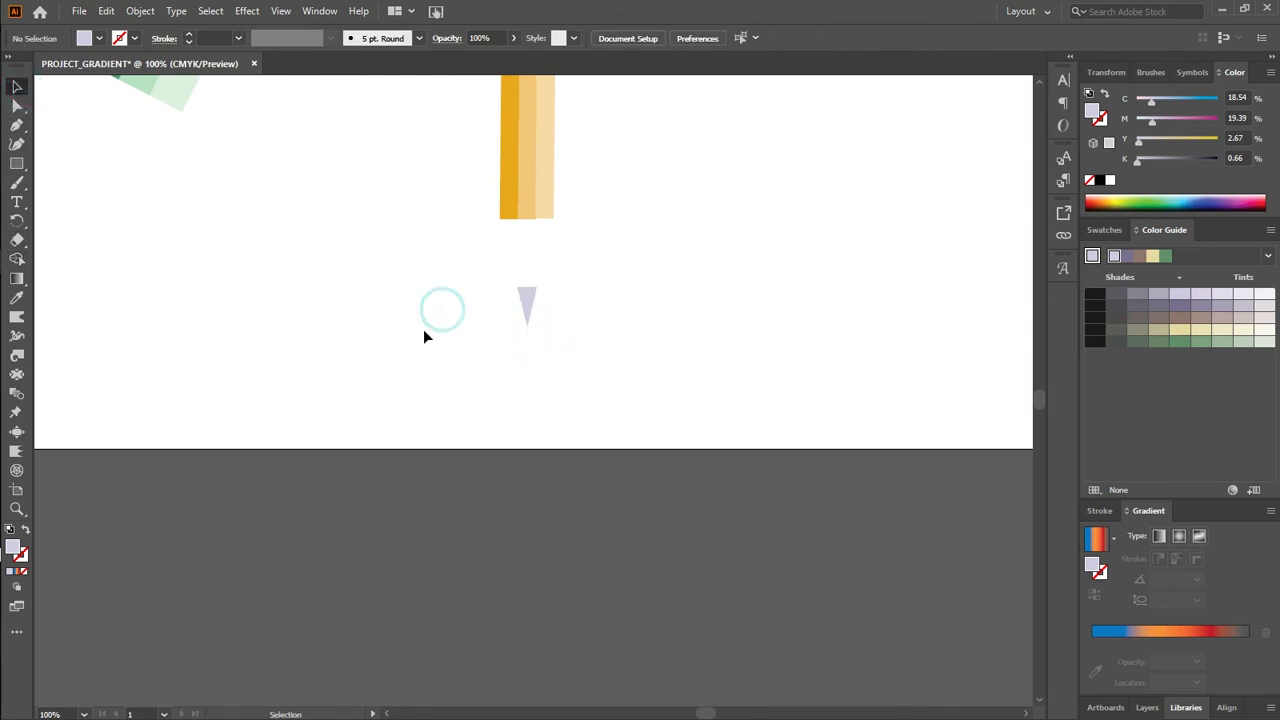
click(14, 166)
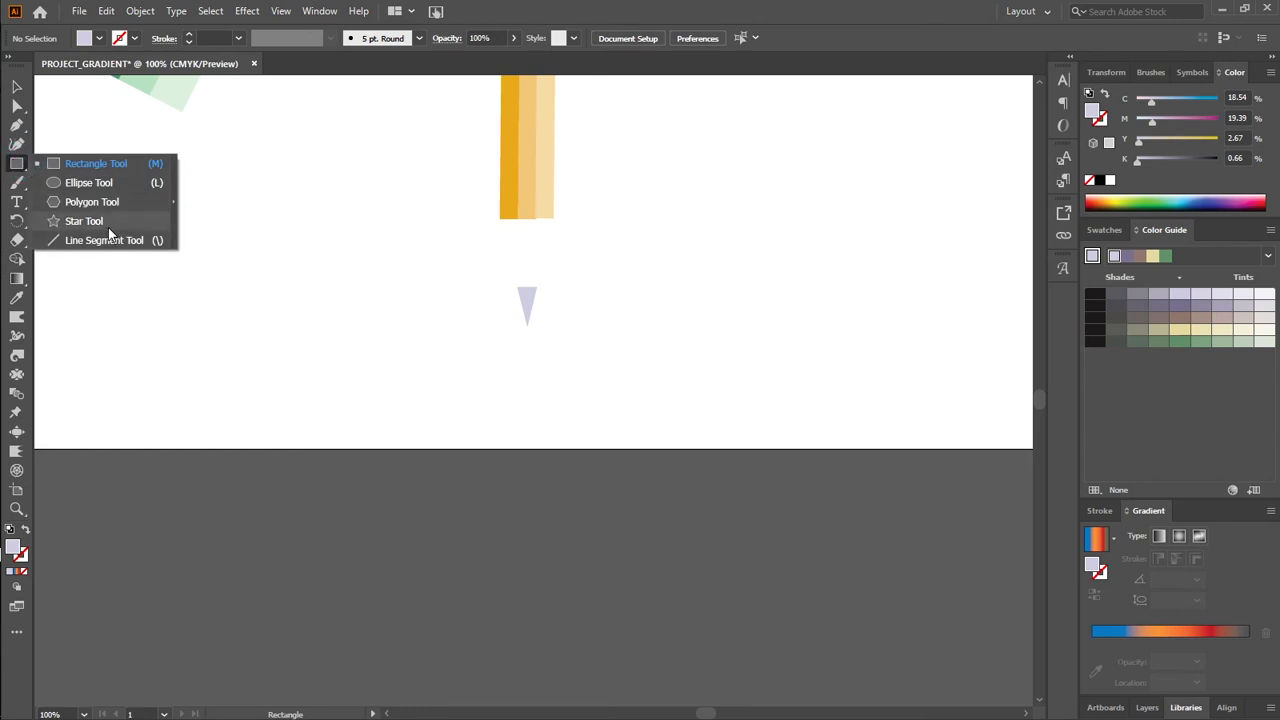
click(507, 373)
click(697, 396)
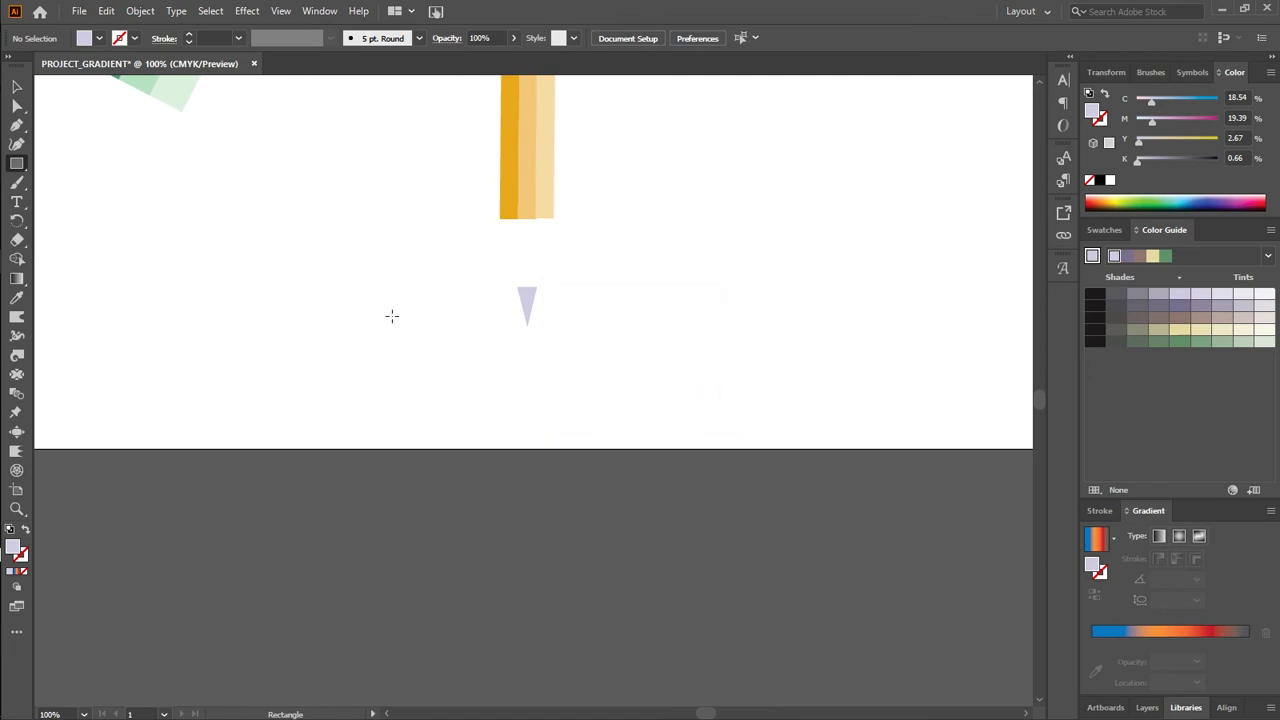
Undo the Shape Builder removals and the rectangle drawn over the triangle's tip
key(ctrl+z)
key(ctrl+z)
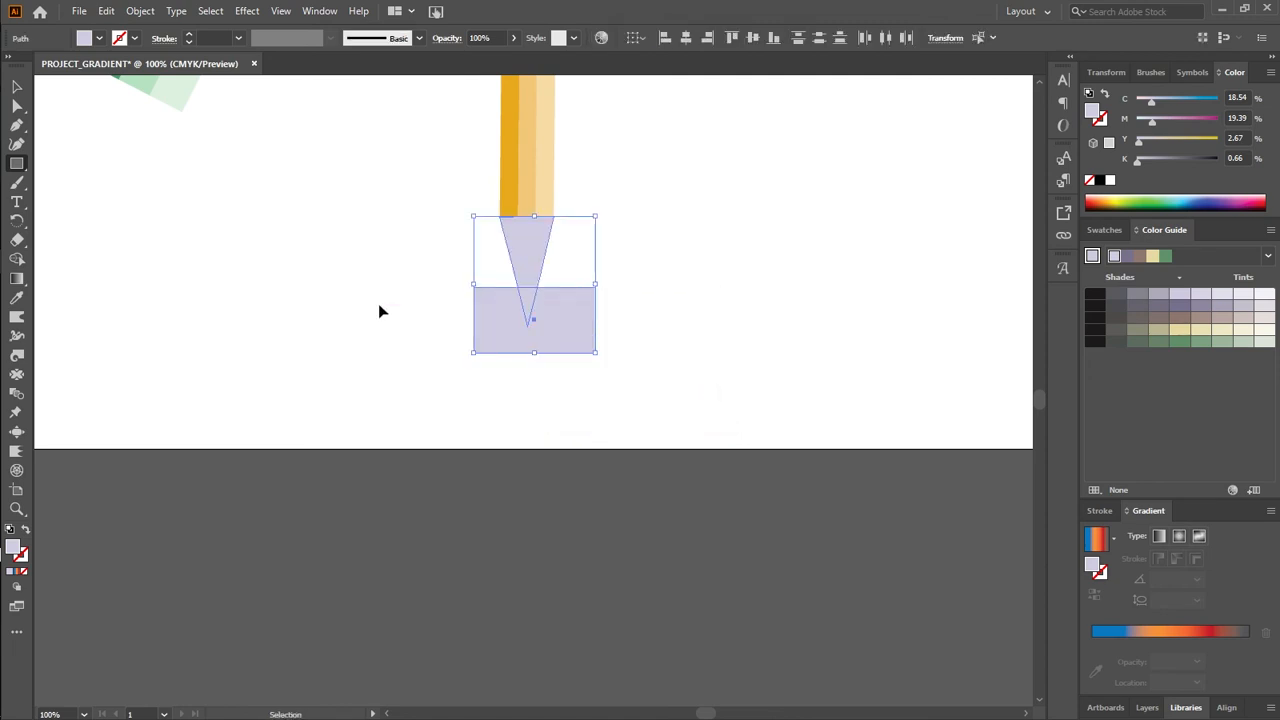
key(ctrl+z)
Duplicate the lavender triangle about 100 px to the right of the original
click(17, 87)
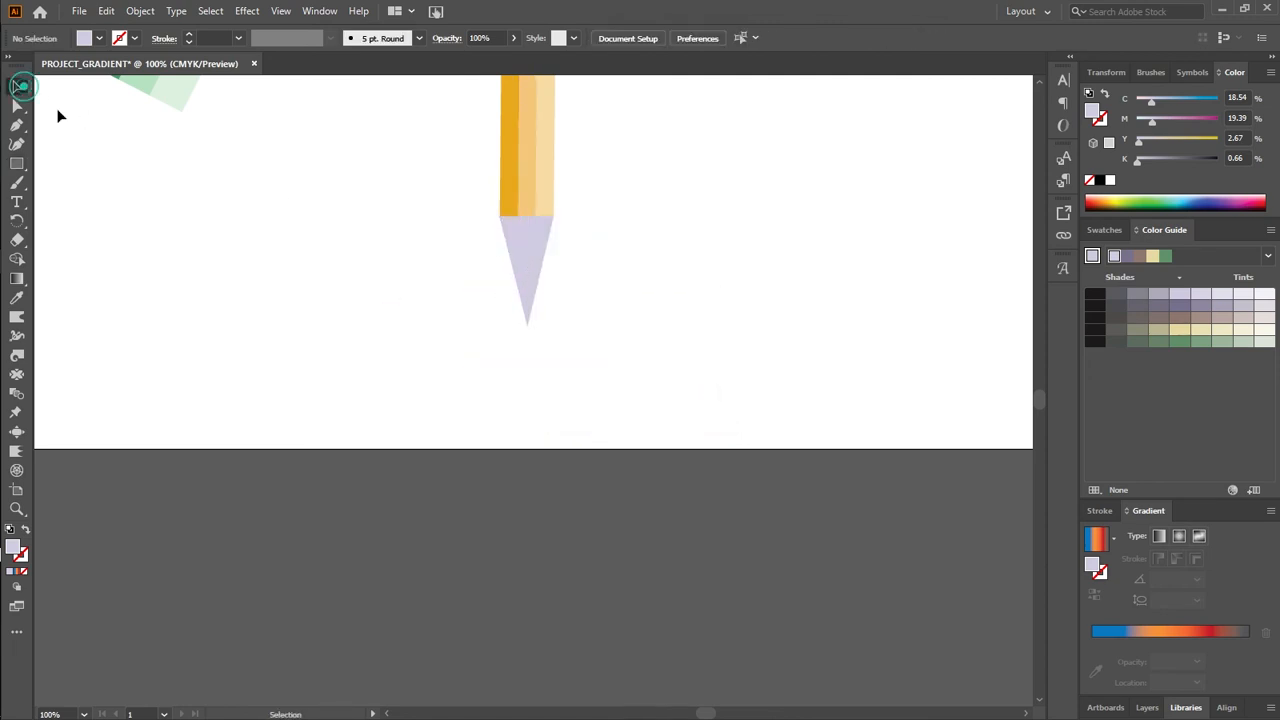
click(537, 271)
mouse_move(537, 271)
mouse_down()
mouse_move(726, 263)
mouse_move(645, 275)
mouse_move(618, 296)
mouse_up()
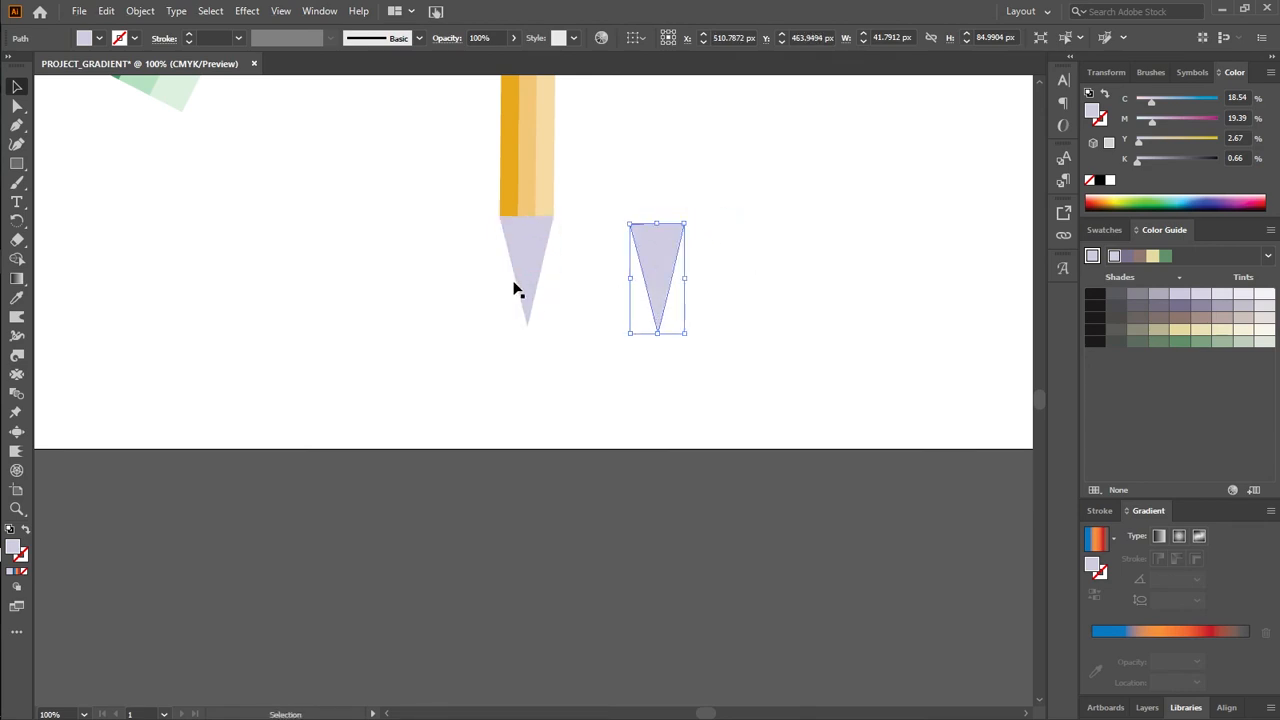
click(520, 283)
click(172, 261)
Draw a smaller lavender rectangle across the original triangle's tip and select it together with the triangle
click(17, 163)
drag(496, 290, 564, 342)
click(17, 87)
click(211, 200)
drag(420, 260, 598, 364)
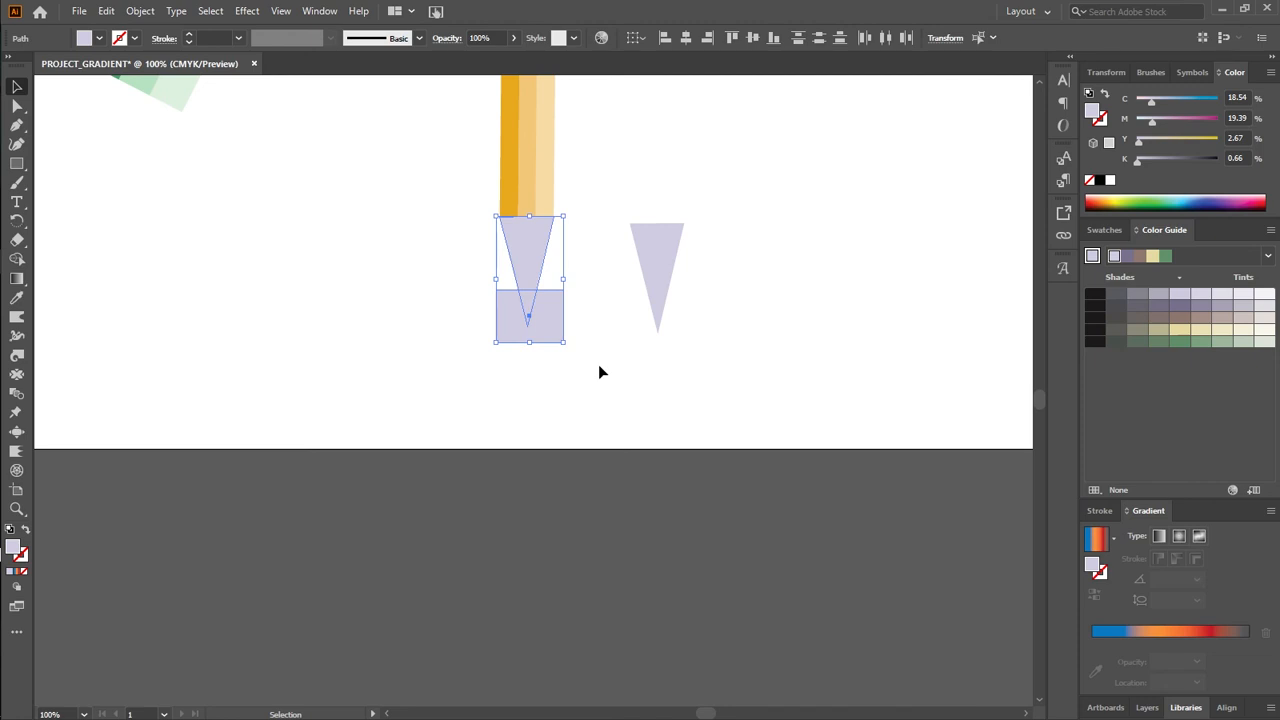
Trim the original triangle down to its small tip with Shape Builder and move the duplicate triangle closer to it
key(shift+m)
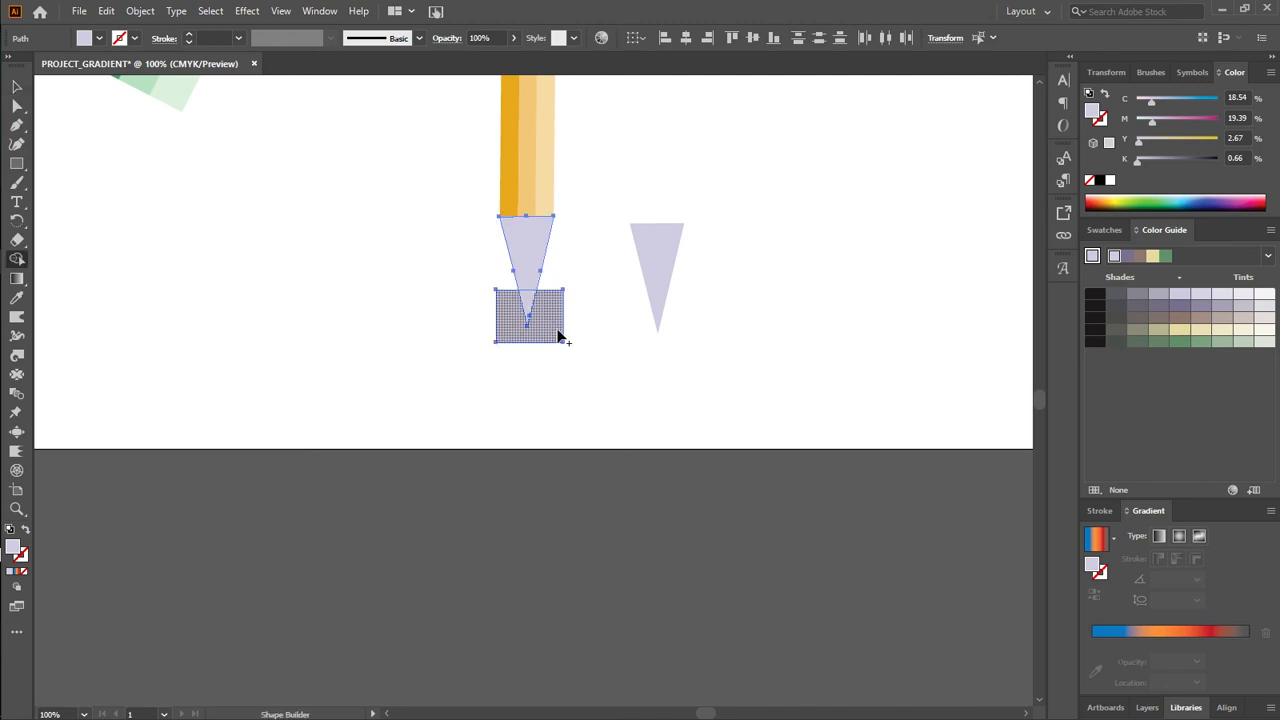
alt+click(539, 307)
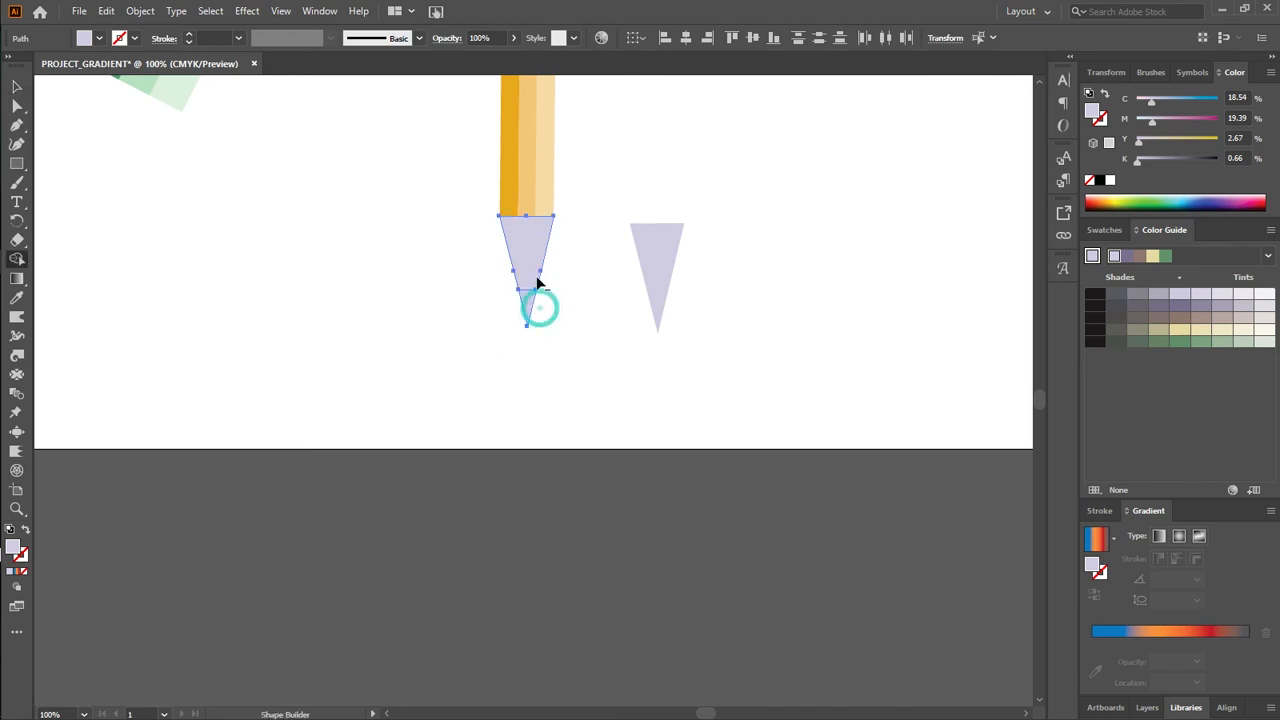
alt+click(528, 262)
click(16, 86)
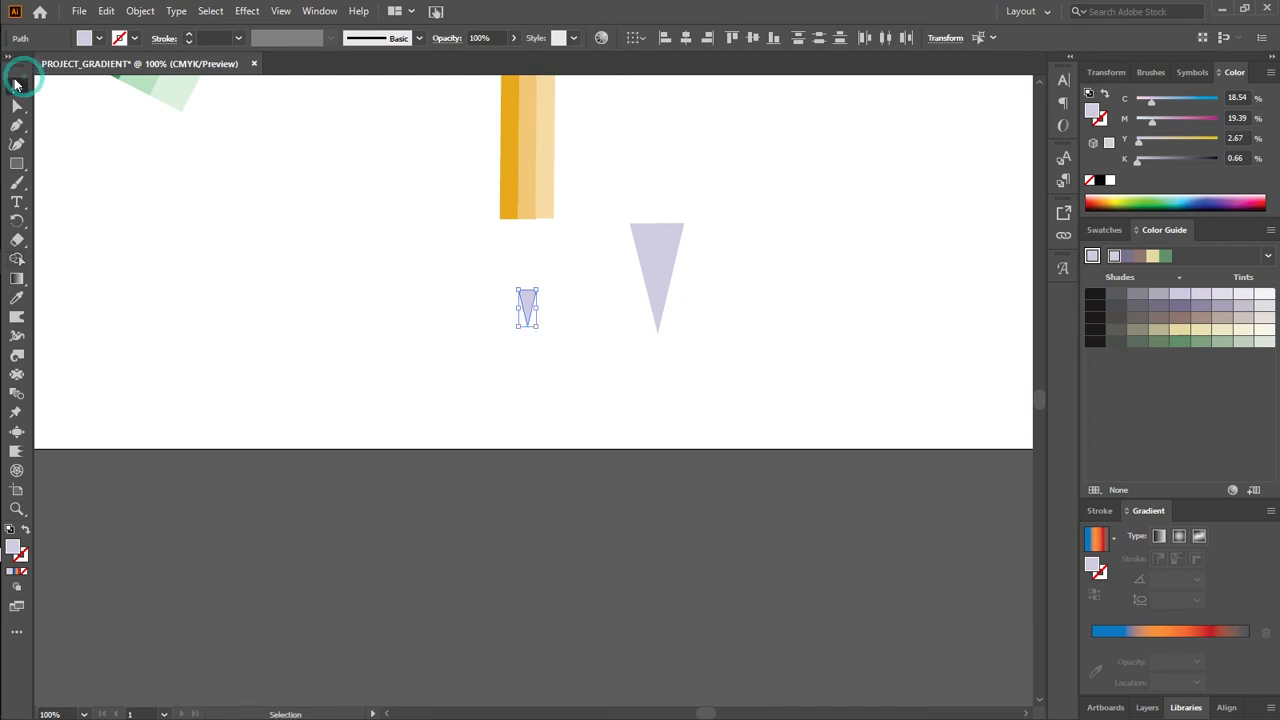
mouse_move(655, 290)
mouse_down()
mouse_move(551, 293)
mouse_move(527, 280)
mouse_move(606, 280)
mouse_move(606, 292)
mouse_up()
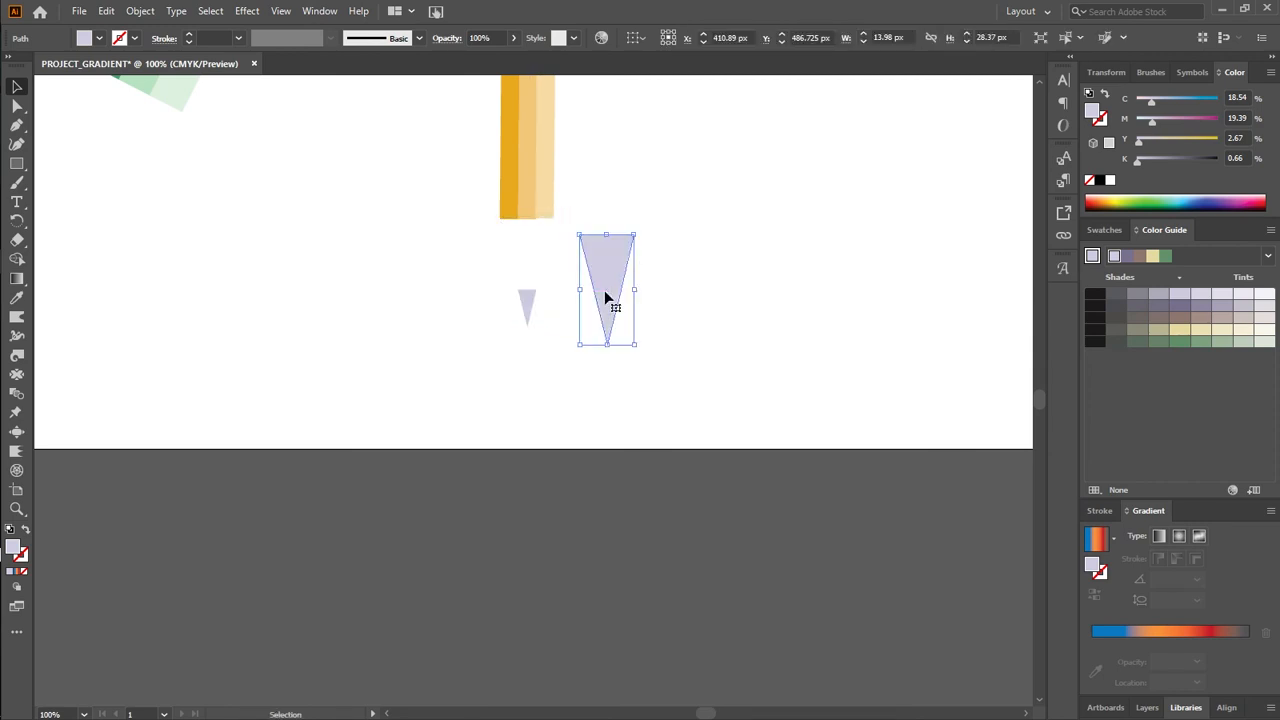
click(538, 399)
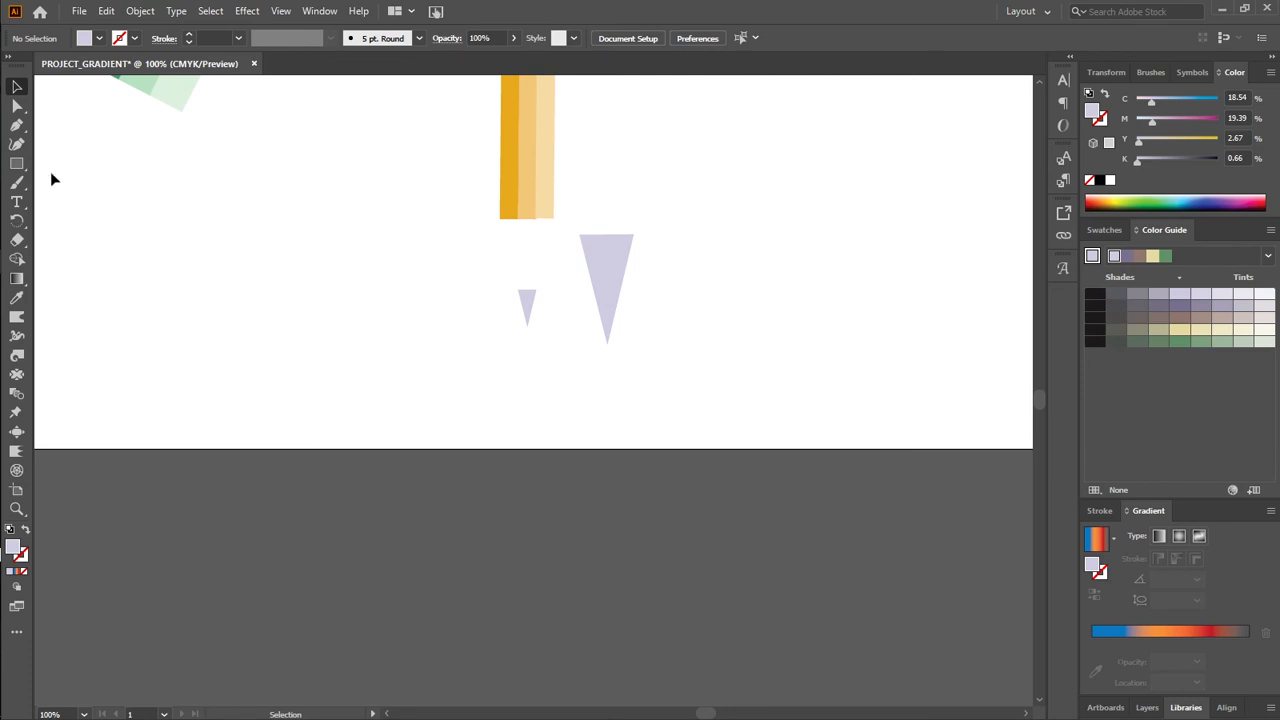
Undo the duplicate triangle's move and the Shape Builder removals on the original triangle and rectangle
key(ctrl+z)
key(ctrl+z)
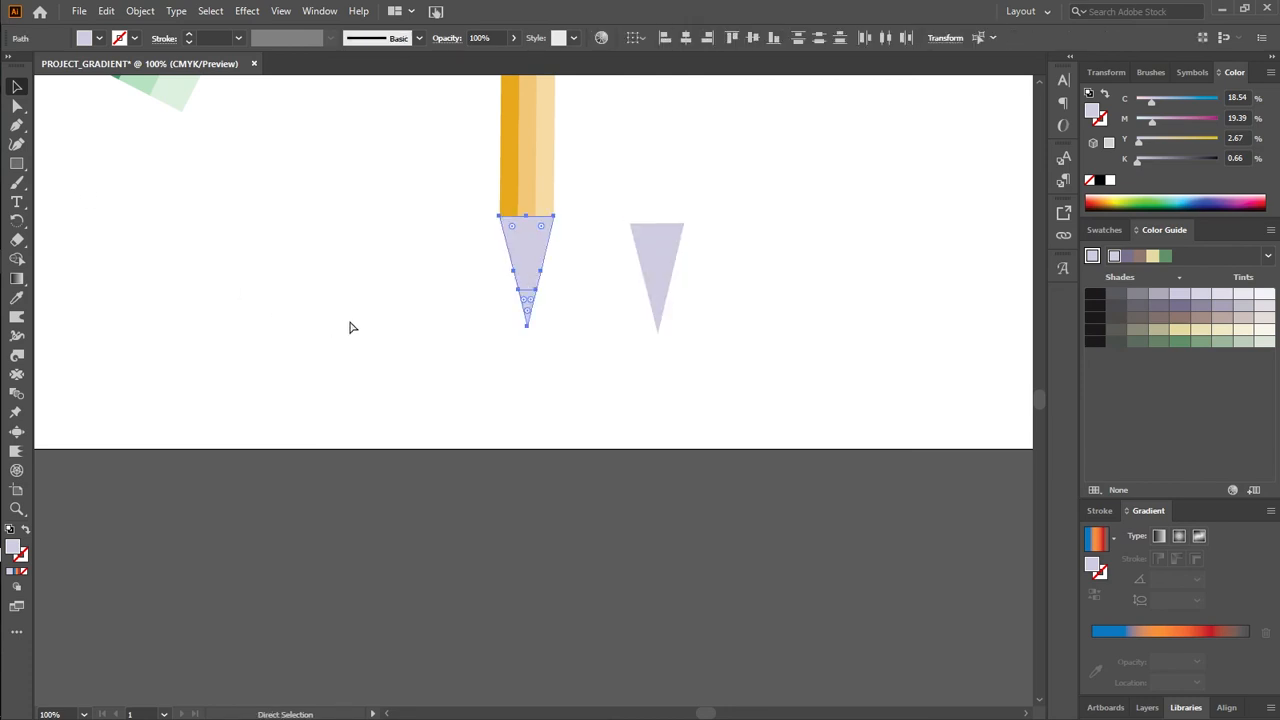
key(ctrl+z)
key(v)
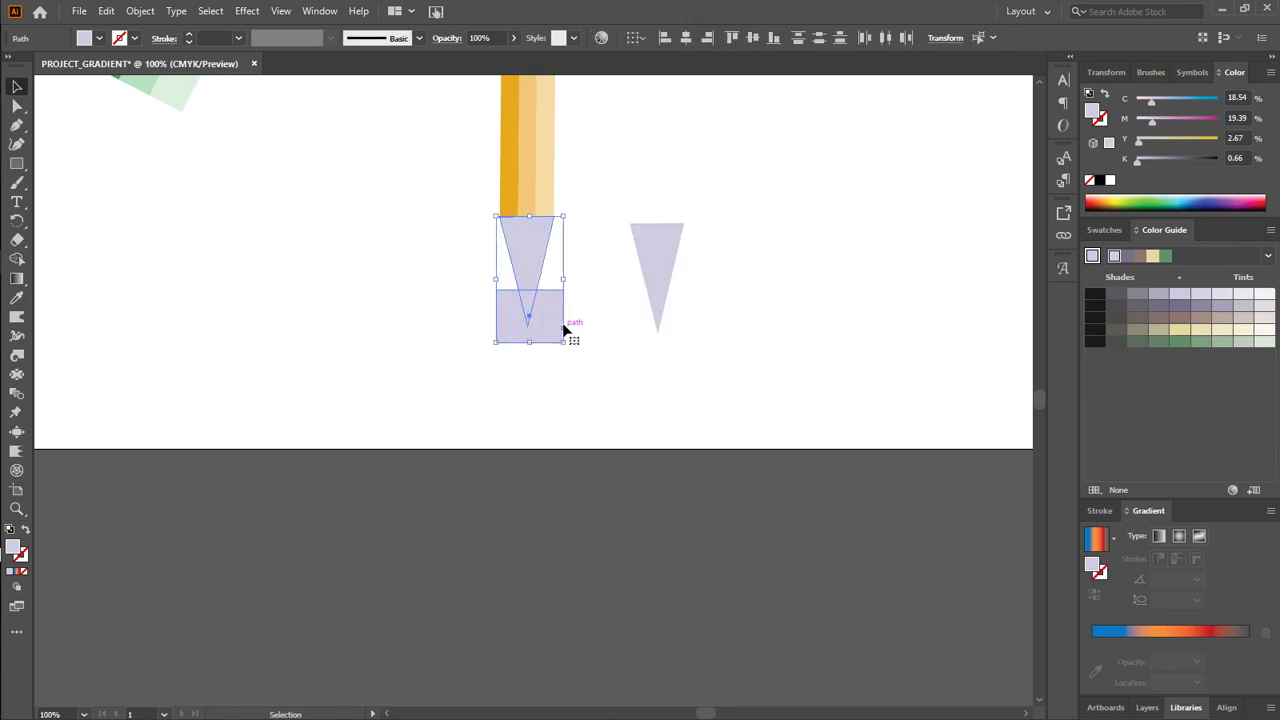
Move the duplicate triangle level with the original, just right of it, and place a copy of the rectangle across its tip
drag(652, 277, 610, 272)
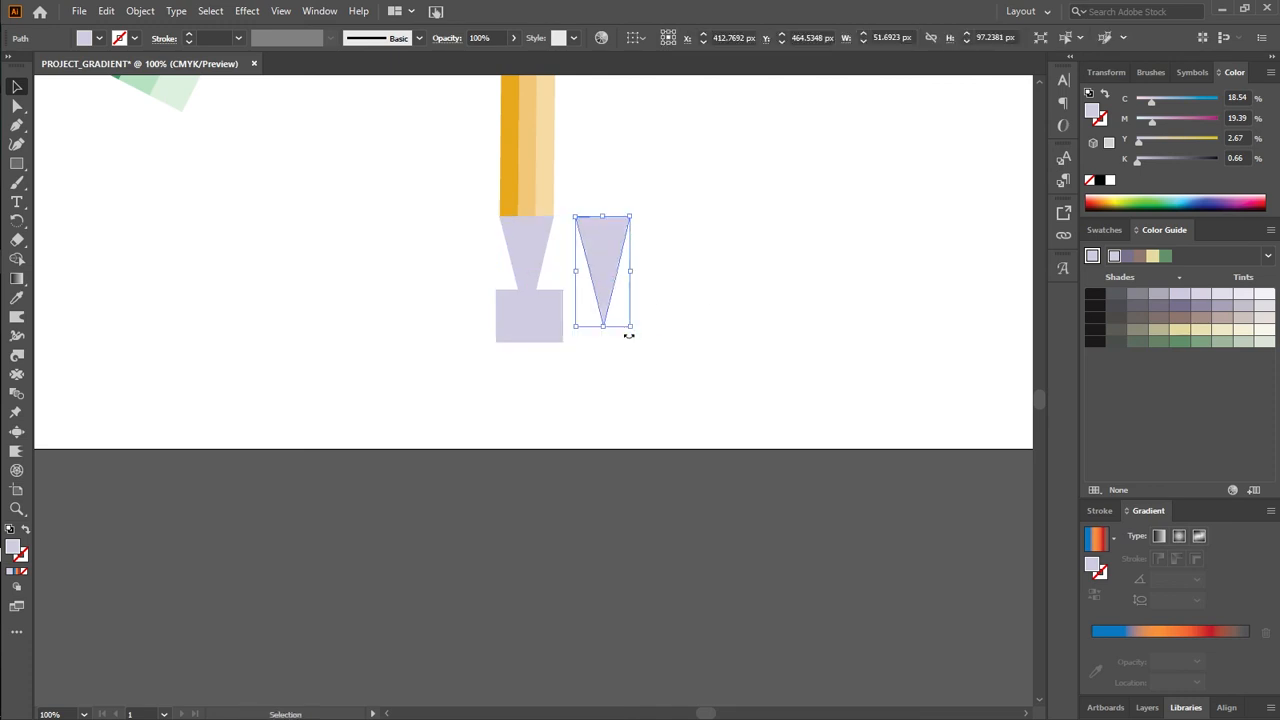
click(520, 320)
drag(522, 320, 595, 322)
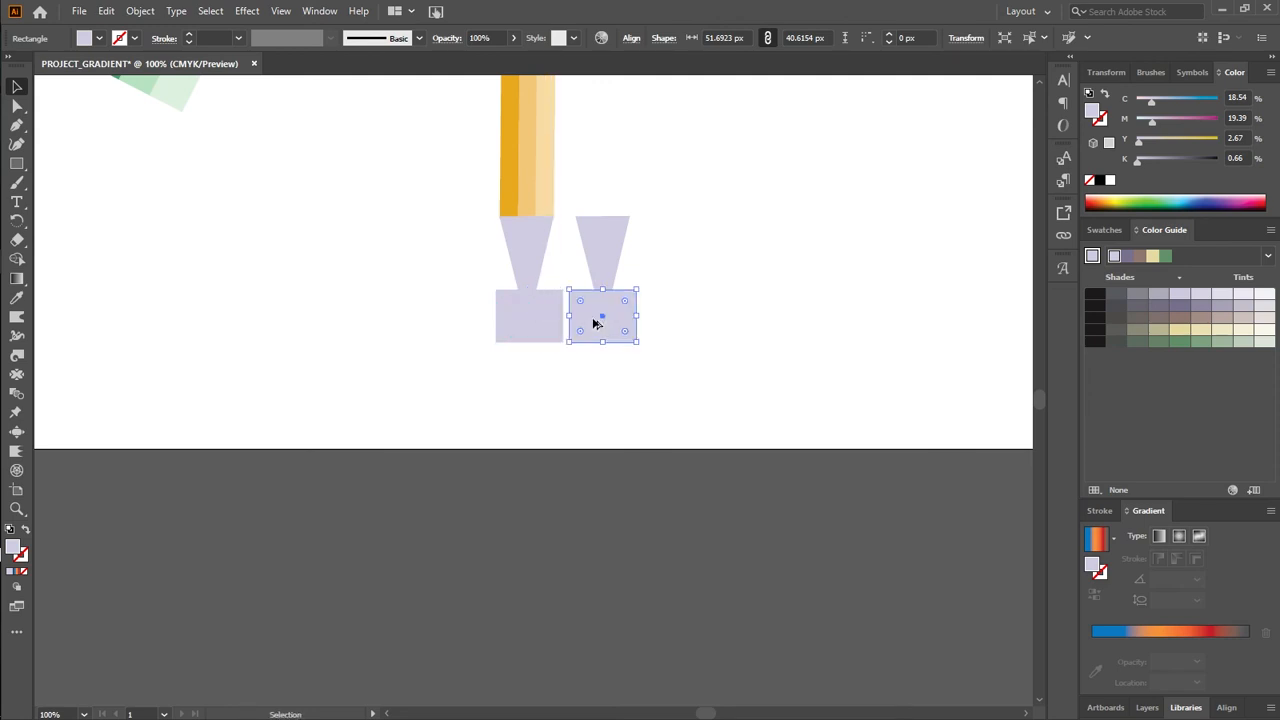
Remove the original triangle's upper part and its surrounding rectangle with Shape Builder, keeping only the small tip
click(294, 269)
drag(427, 245, 524, 336)
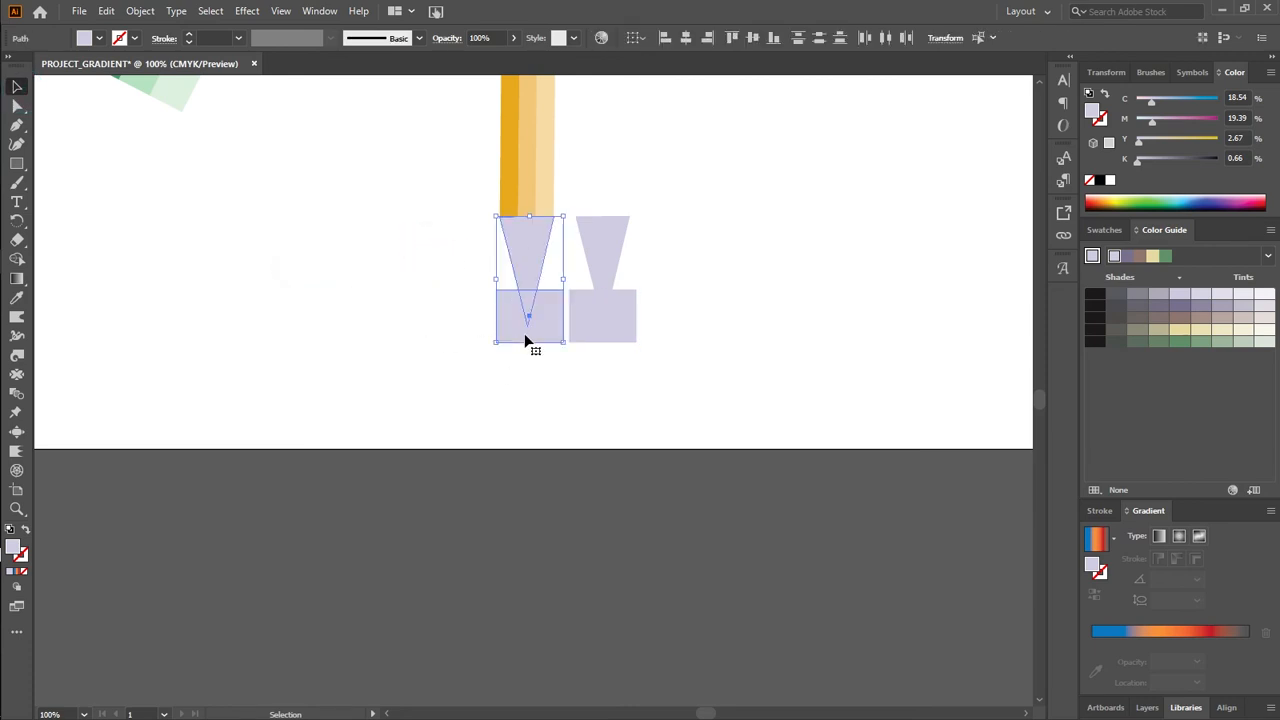
key(shift+m)
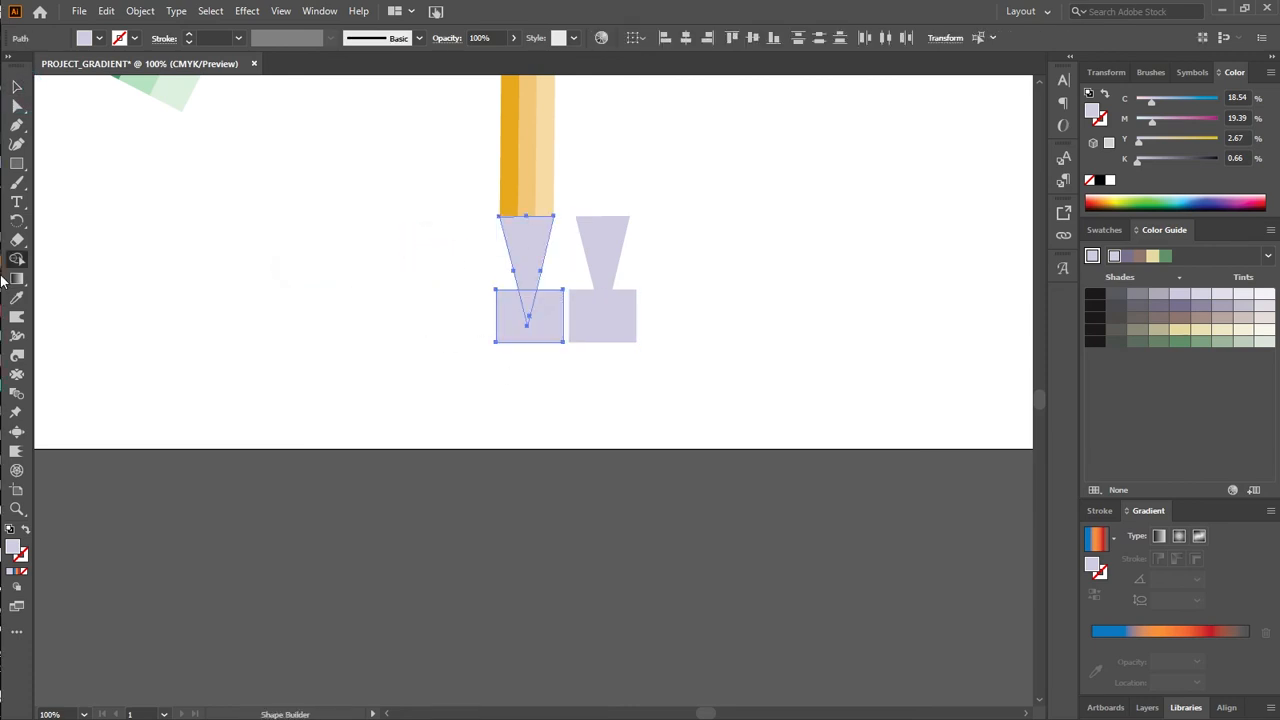
alt+click(526, 278)
alt+click(541, 318)
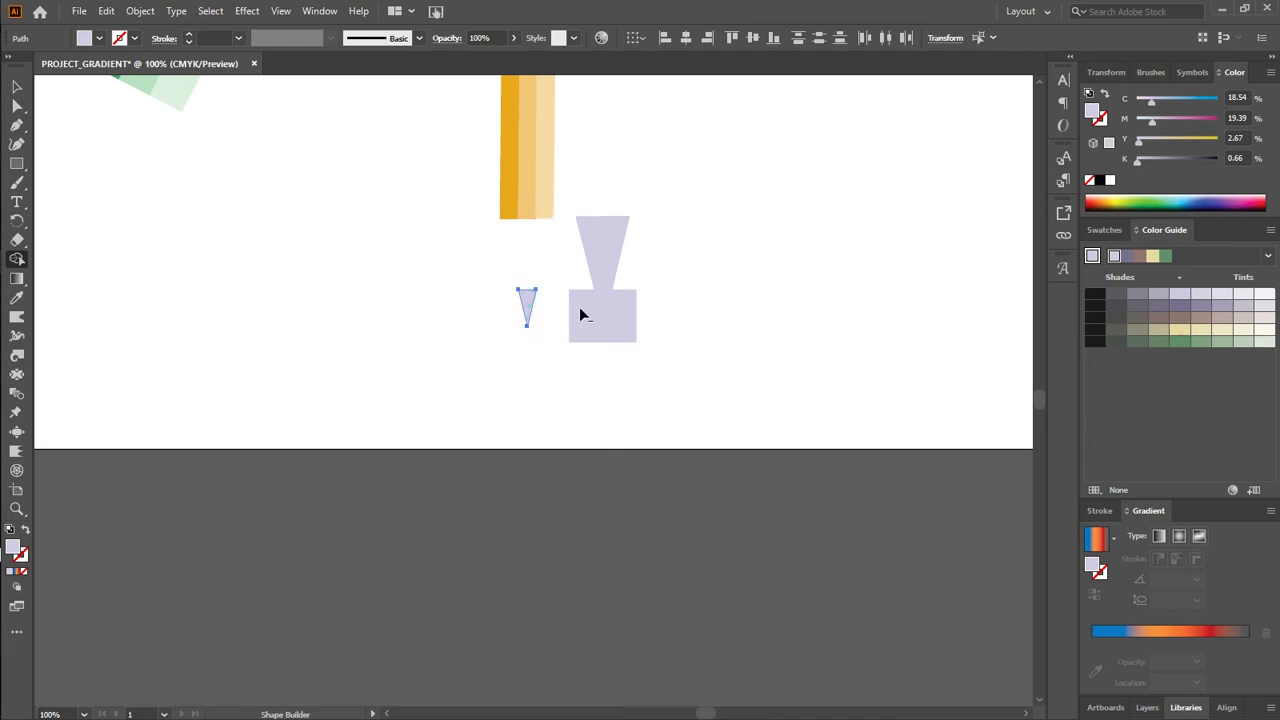
Remove the copied rectangle and the duplicate triangle's tip with Shape Builder, keeping only the truncated upper piece
click(16, 86)
click(648, 266)
drag(677, 258, 575, 340)
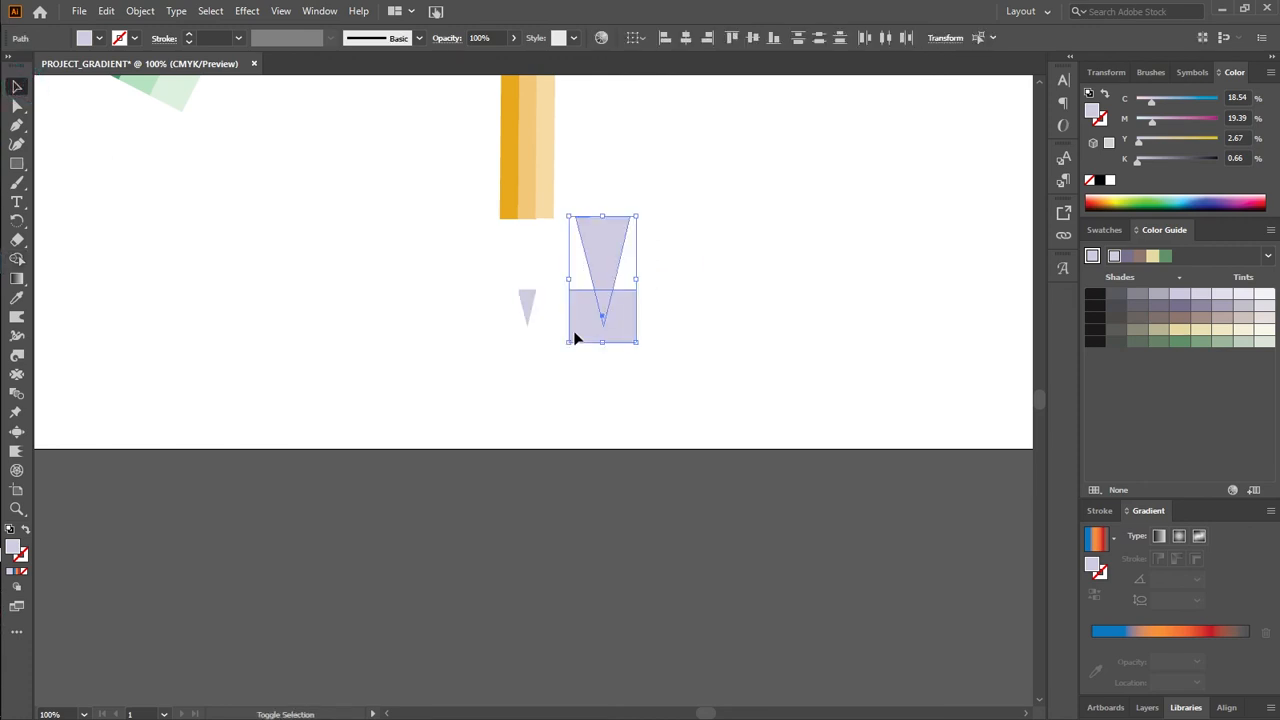
key(shift+m)
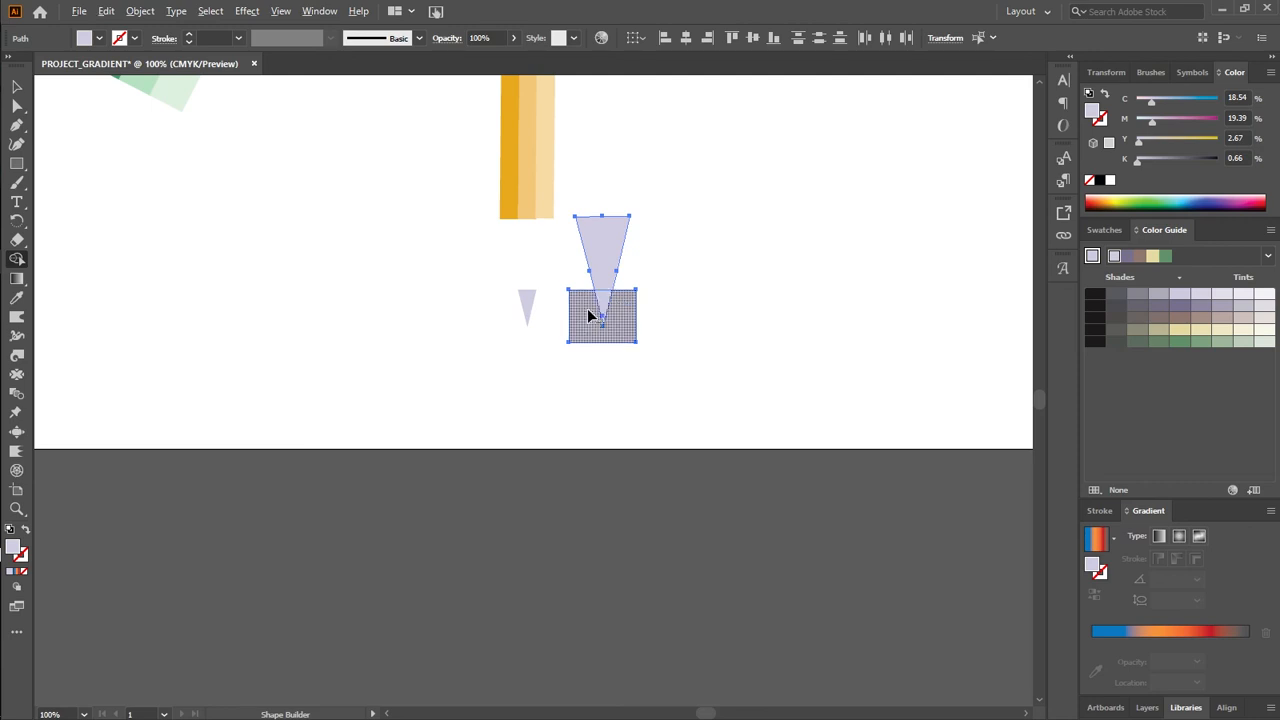
alt+click(589, 315)
alt+click(603, 300)
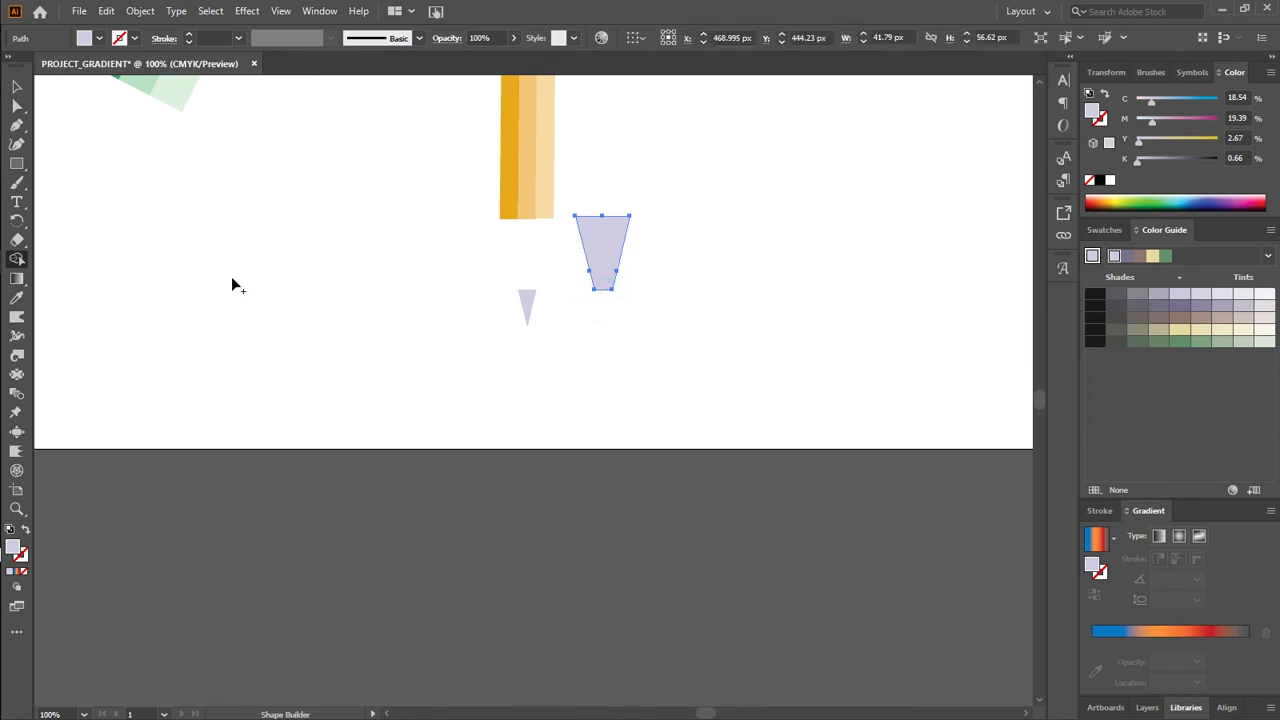
Move the truncated lavender piece between the pencil shaft and the small tip, nudging it left into alignment
click(17, 88)
click(432, 277)
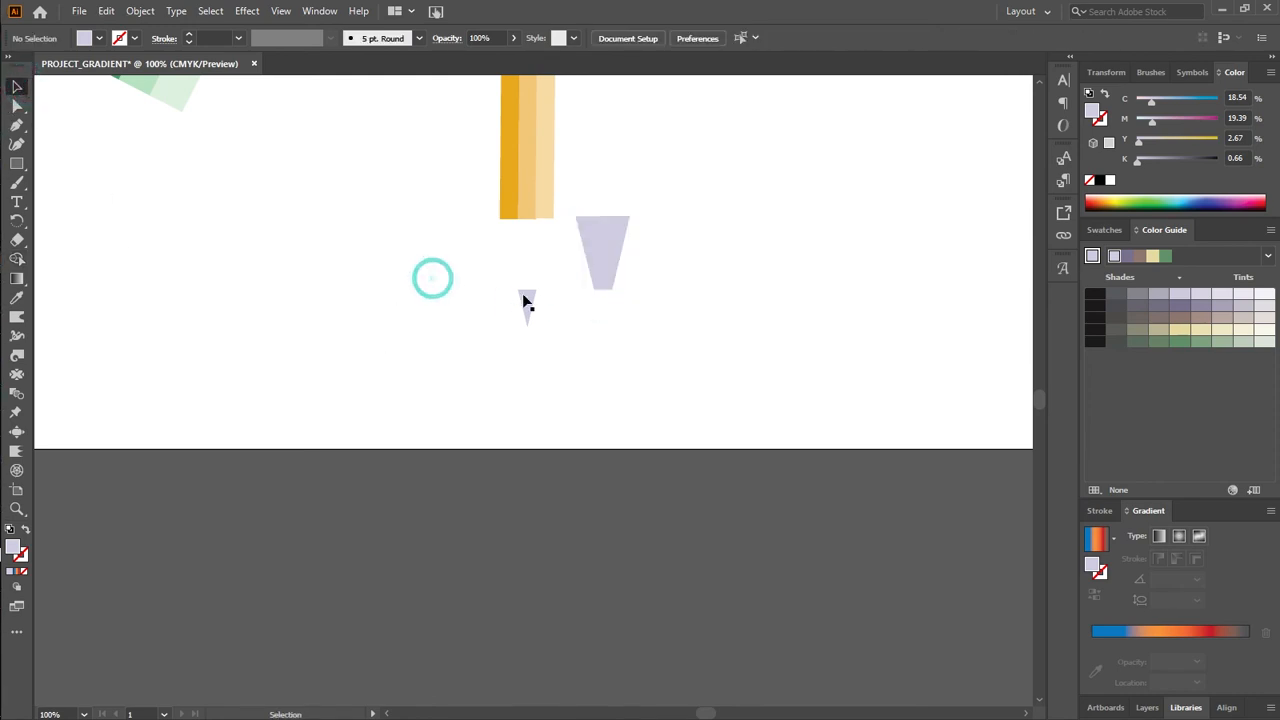
drag(600, 270, 518, 282)
key(Left)
key(Left)
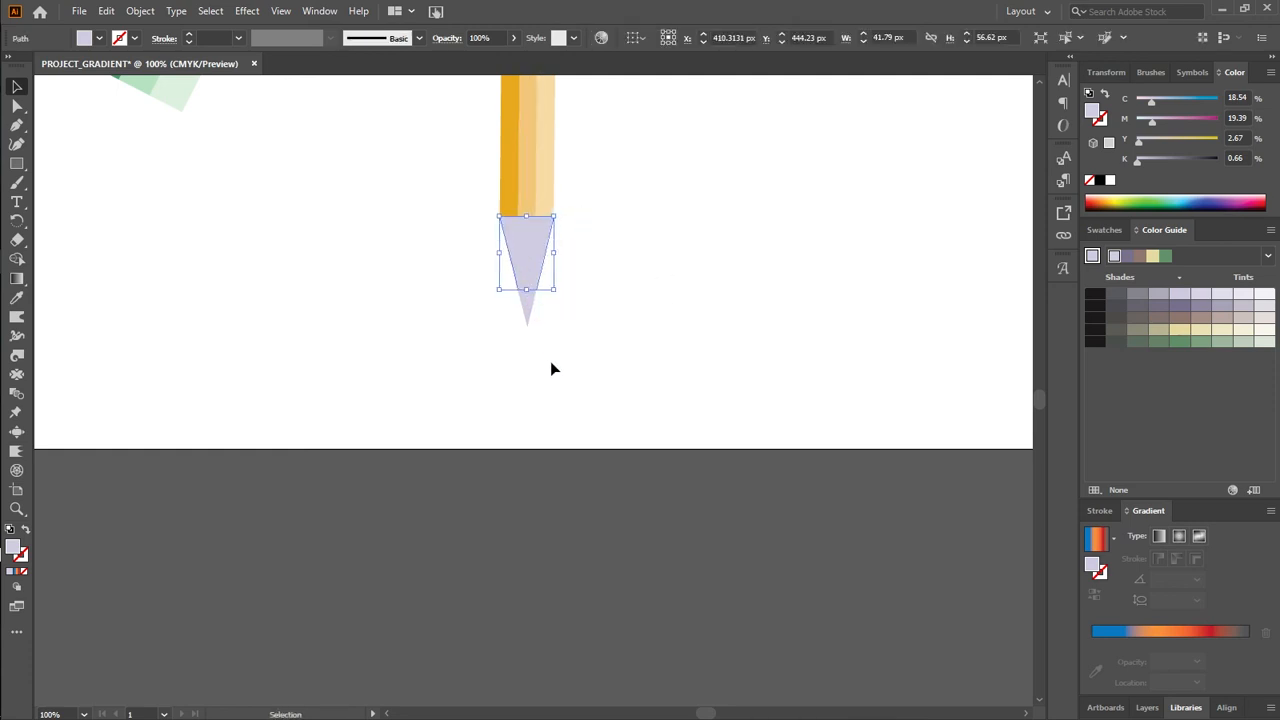
click(709, 208)
Select the truncated lavender piece together with the small tip and nudge both slightly right
click(522, 310)
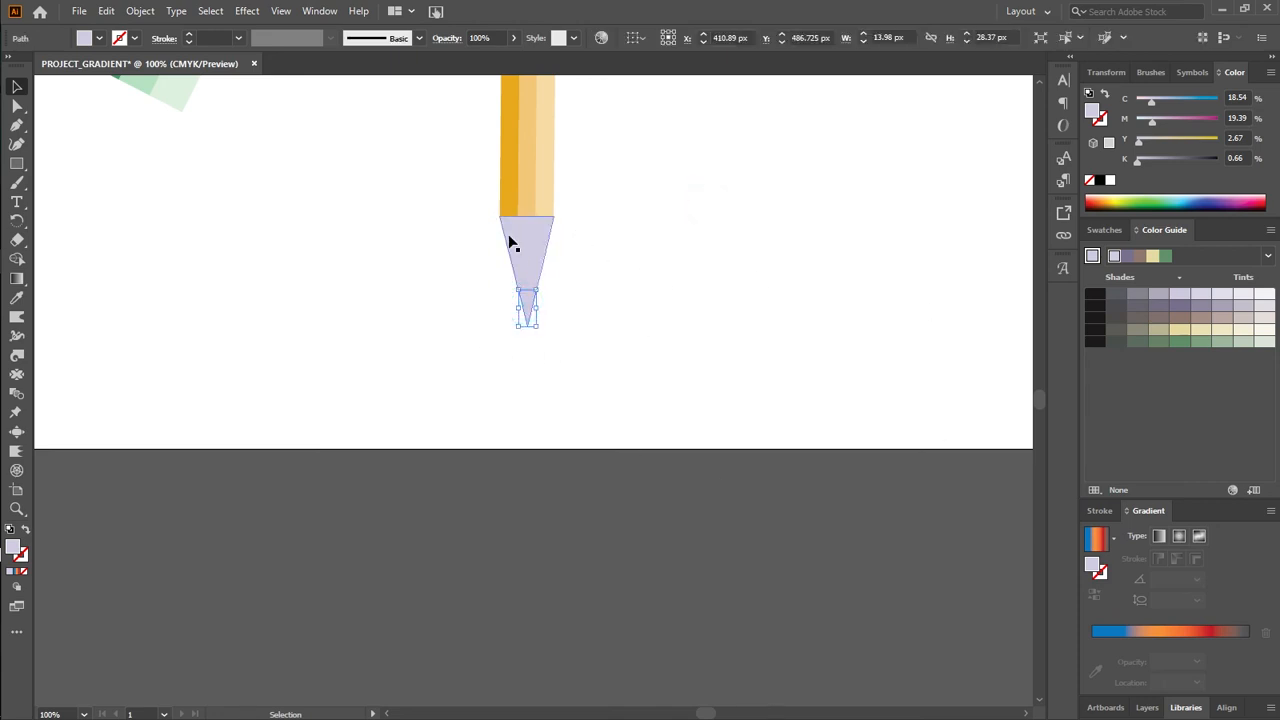
click(596, 231)
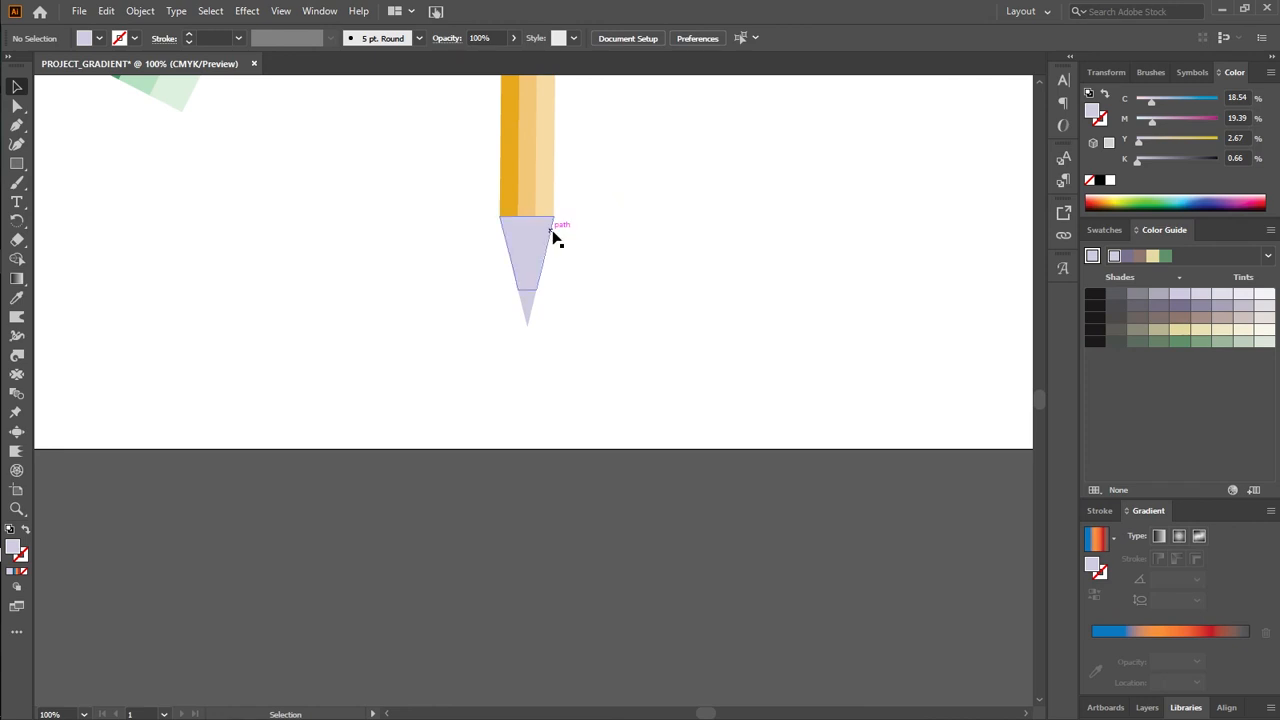
click(594, 277)
drag(480, 251, 583, 347)
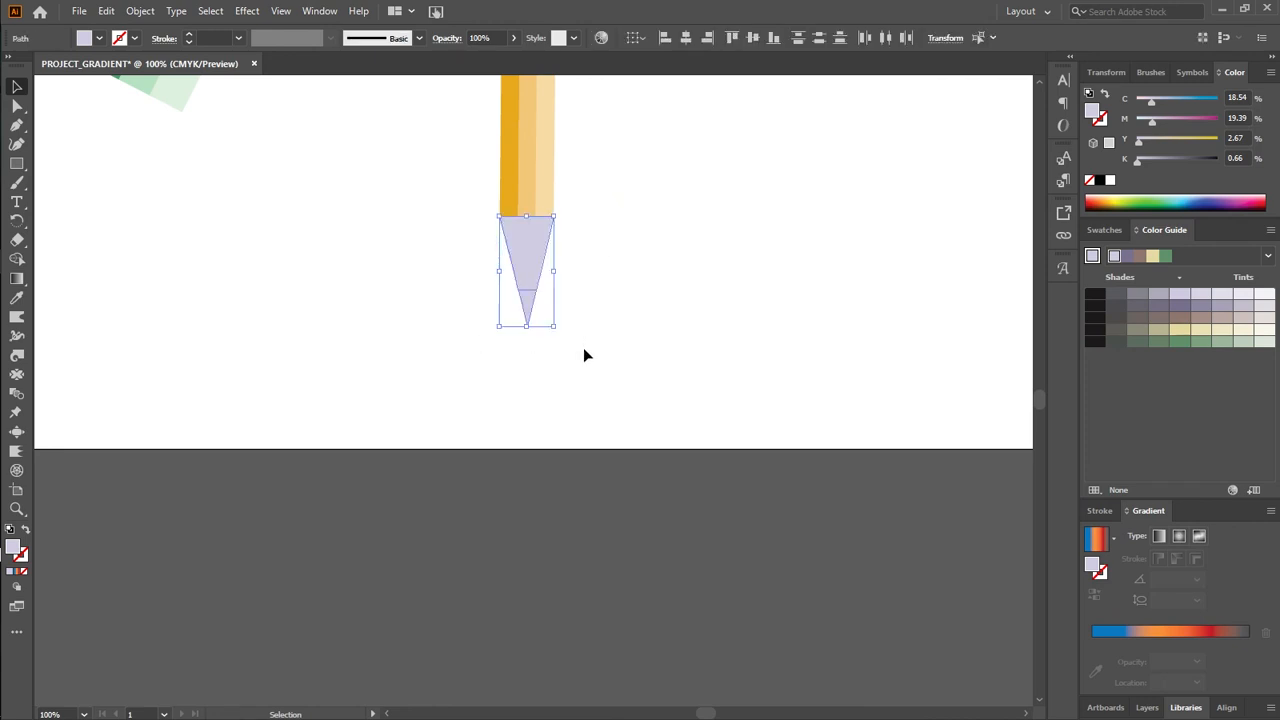
key(Right)
key(Right)
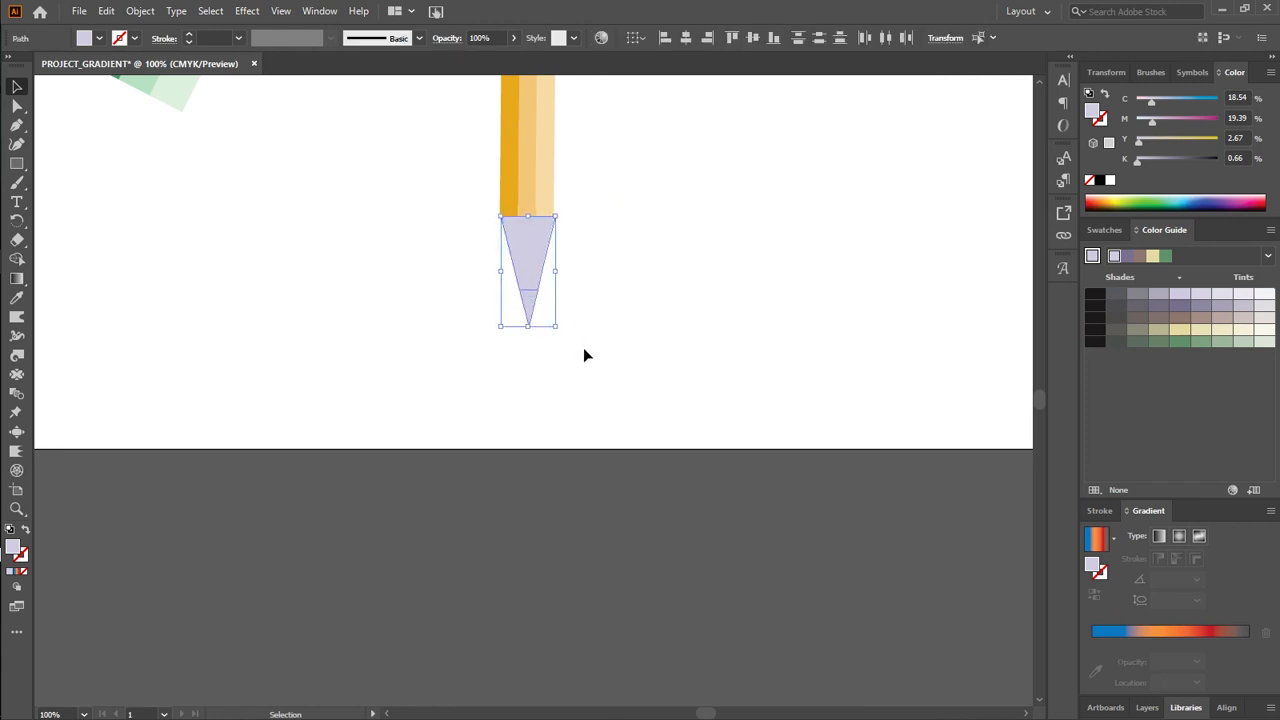
Nudge both pieces of the pencil point back left into line with the shaft
click(739, 363)
click(525, 262)
click(488, 305)
drag(459, 257, 573, 323)
key(Left)
key(Left)
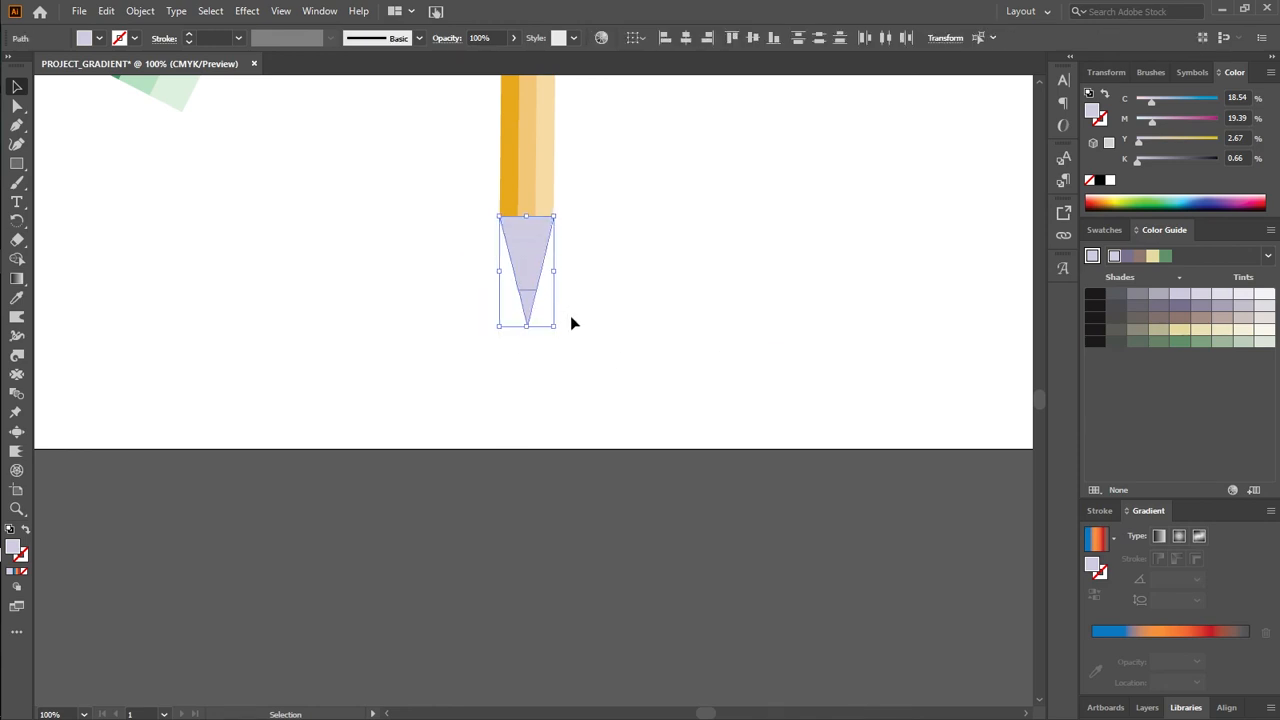
click(572, 322)
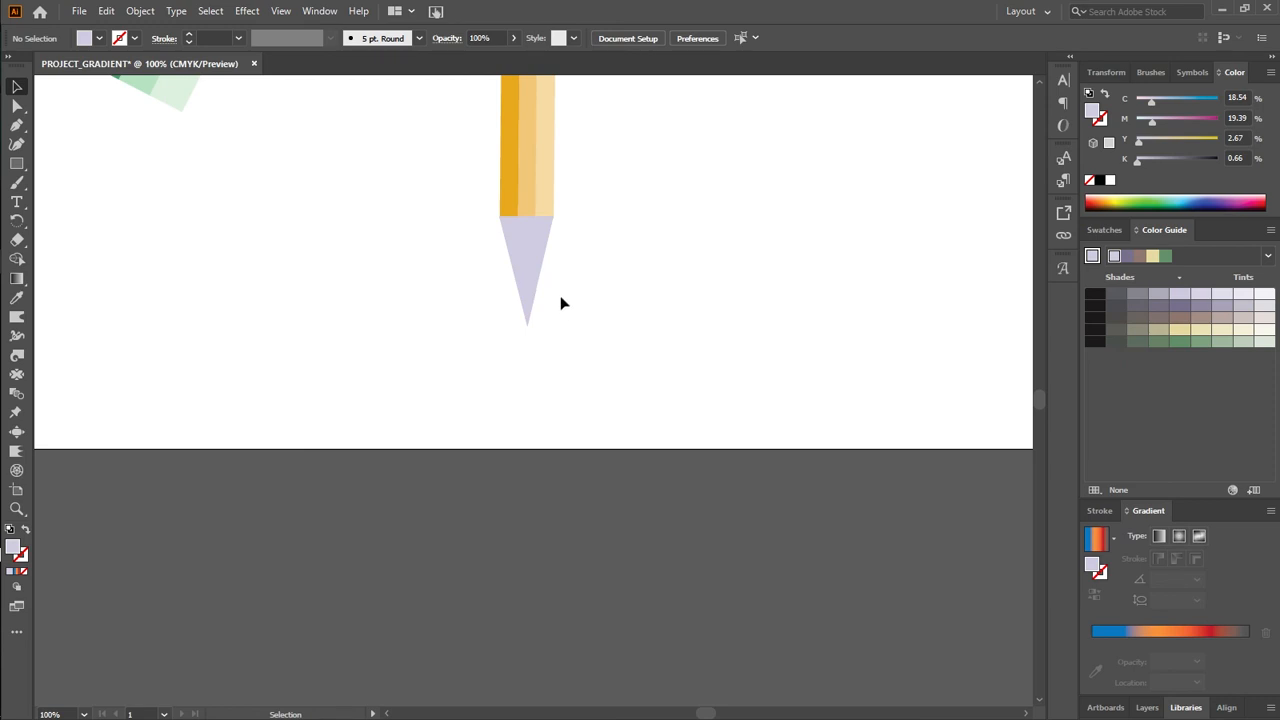
Fill the pencil's small tip with black
click(527, 305)
click(533, 298)
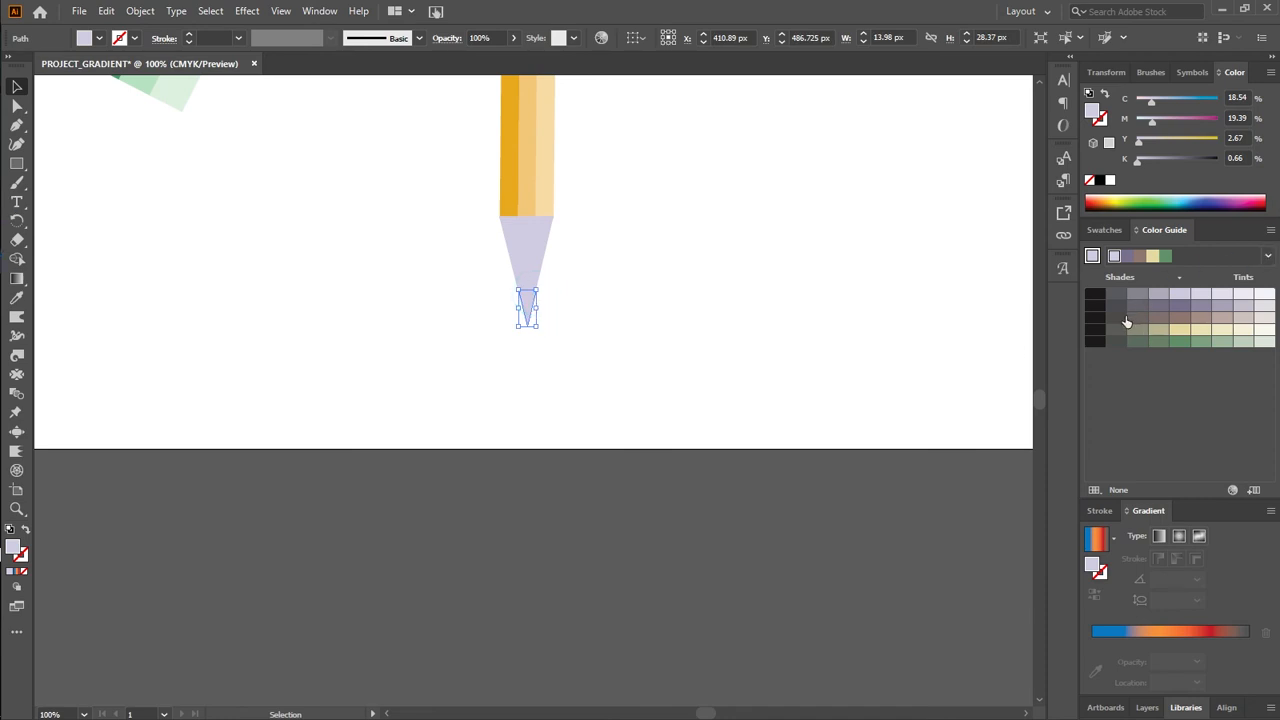
click(1095, 296)
click(642, 241)
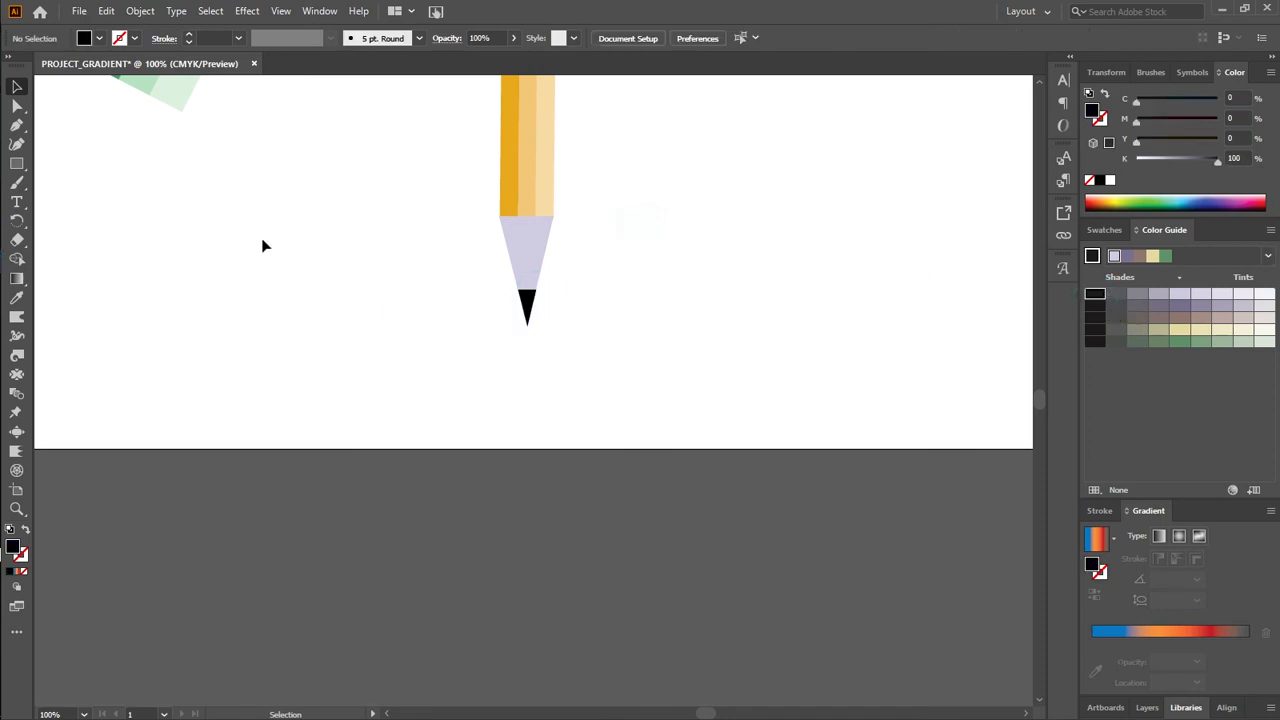
Fill the pencil's small tip with the medium grey shade C 9.27, M 9.7, Y 1.34, K 50.33
click(1114, 295)
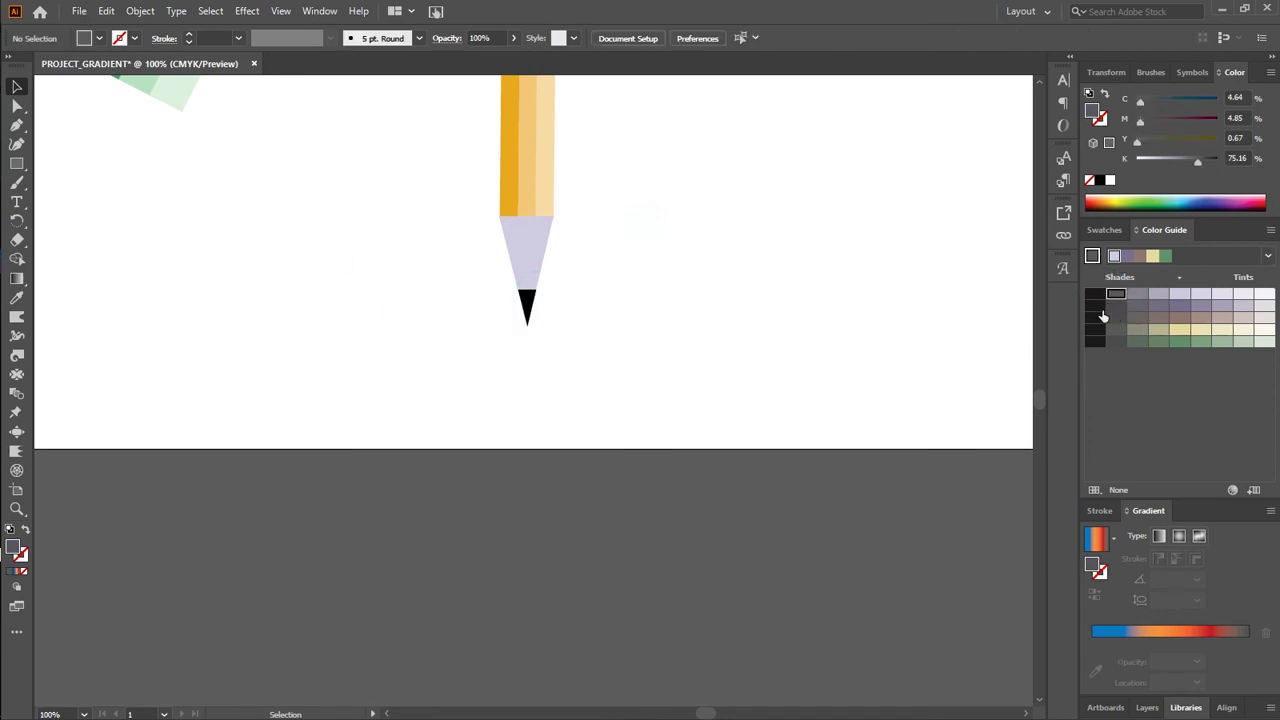
click(524, 312)
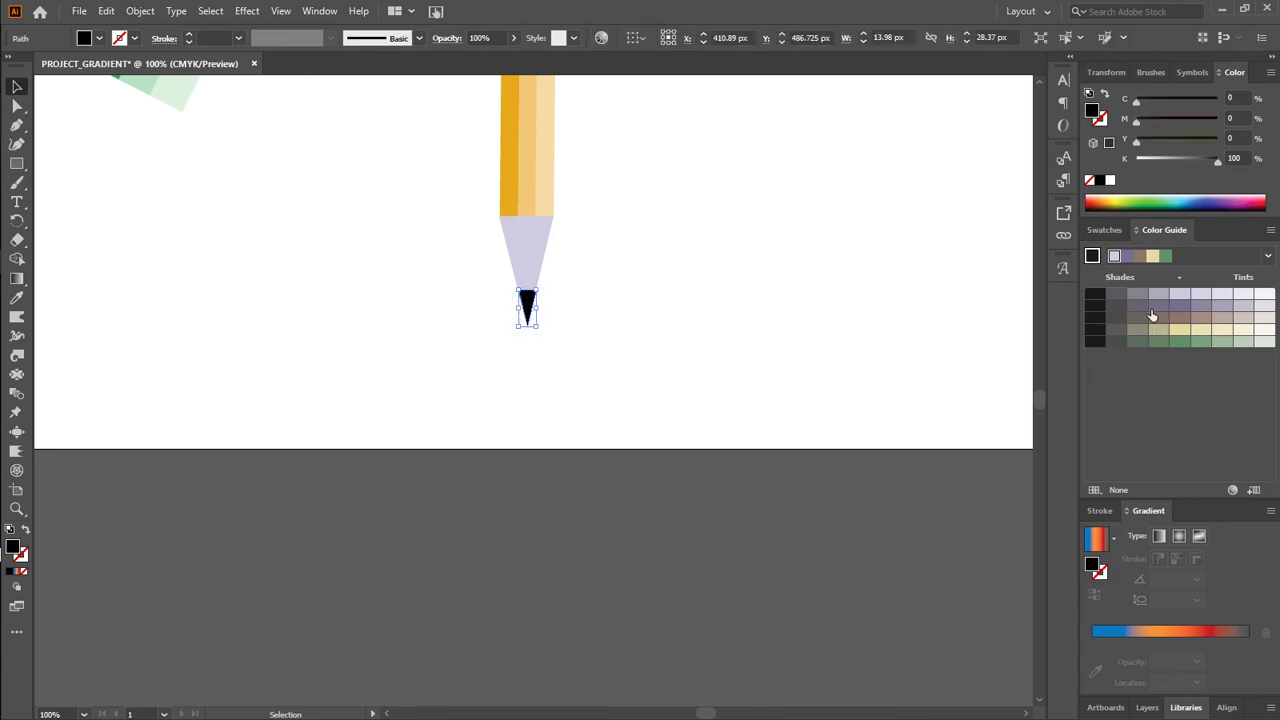
click(1114, 294)
click(1137, 294)
click(668, 306)
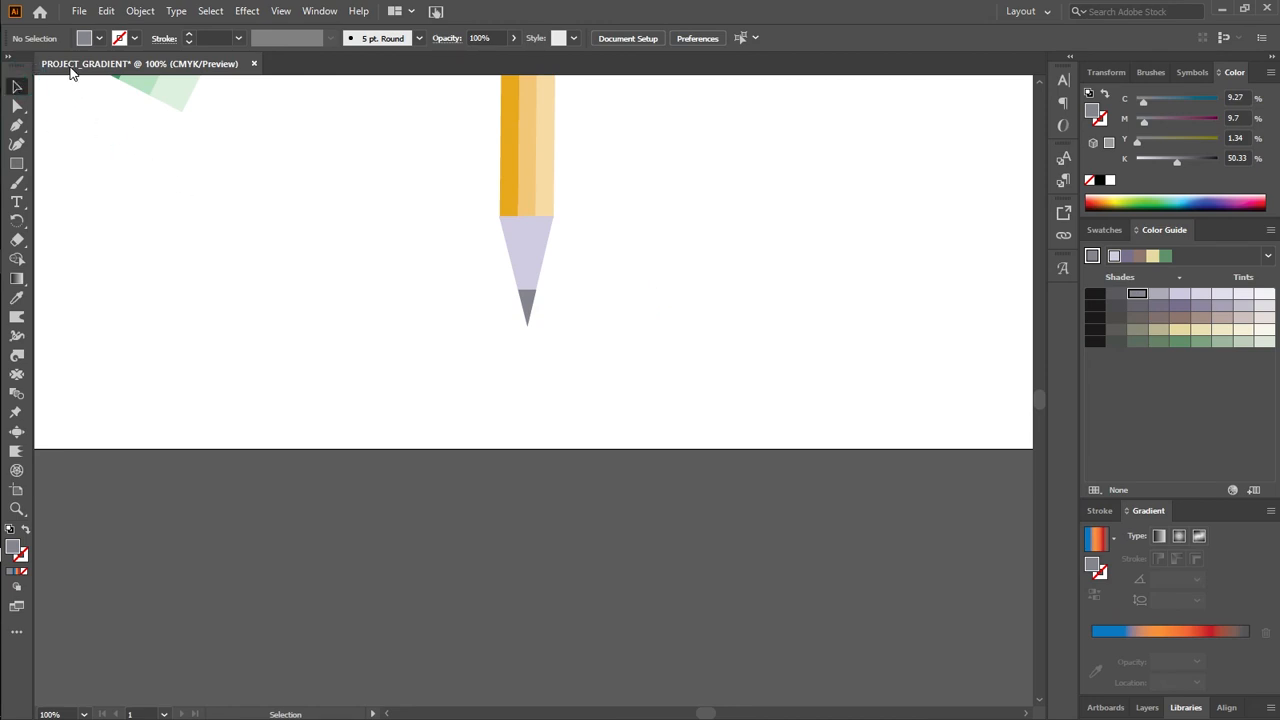
Group the shaft, band, cap, lavender point and grey tip into one pencil object
scroll(275, 193, up, 2)
scroll(275, 193, up, 1)
scroll(343, 314, down, 1)
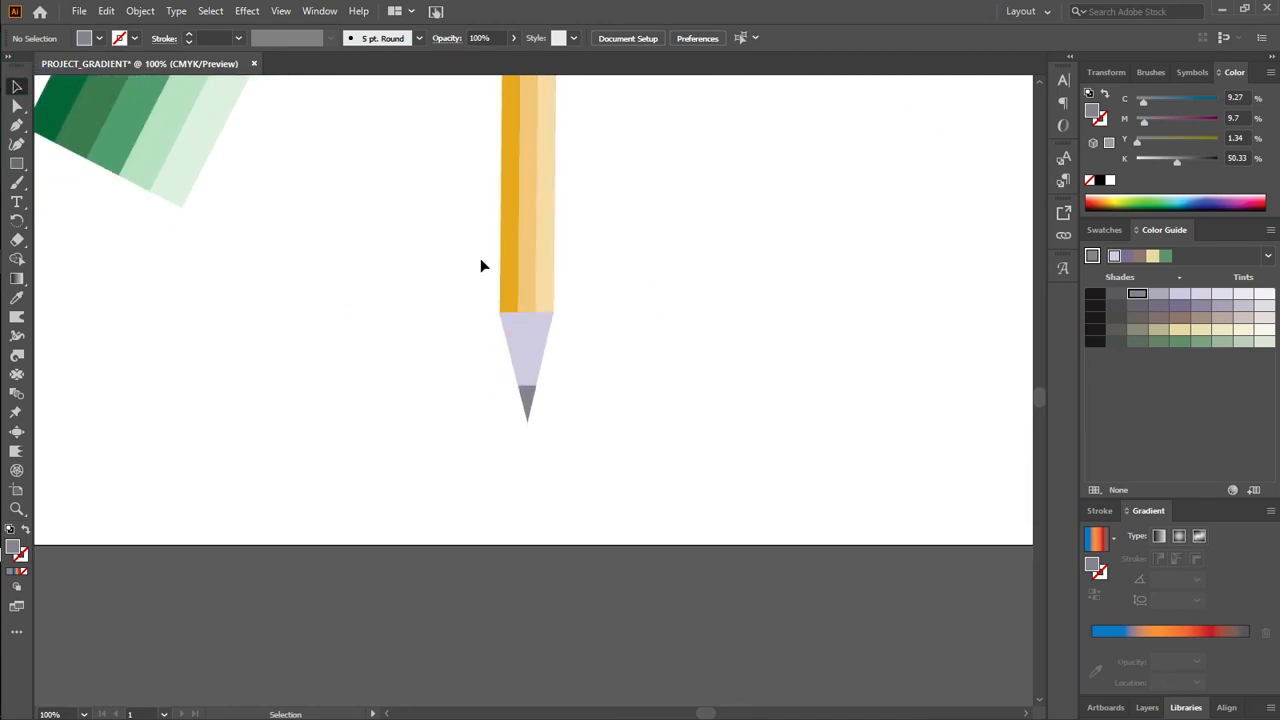
mouse_move(474, 254)
mouse_down()
mouse_move(634, 277)
mouse_move(610, 478)
mouse_up()
click(715, 387)
drag(417, 184, 591, 389)
right_click(537, 337)
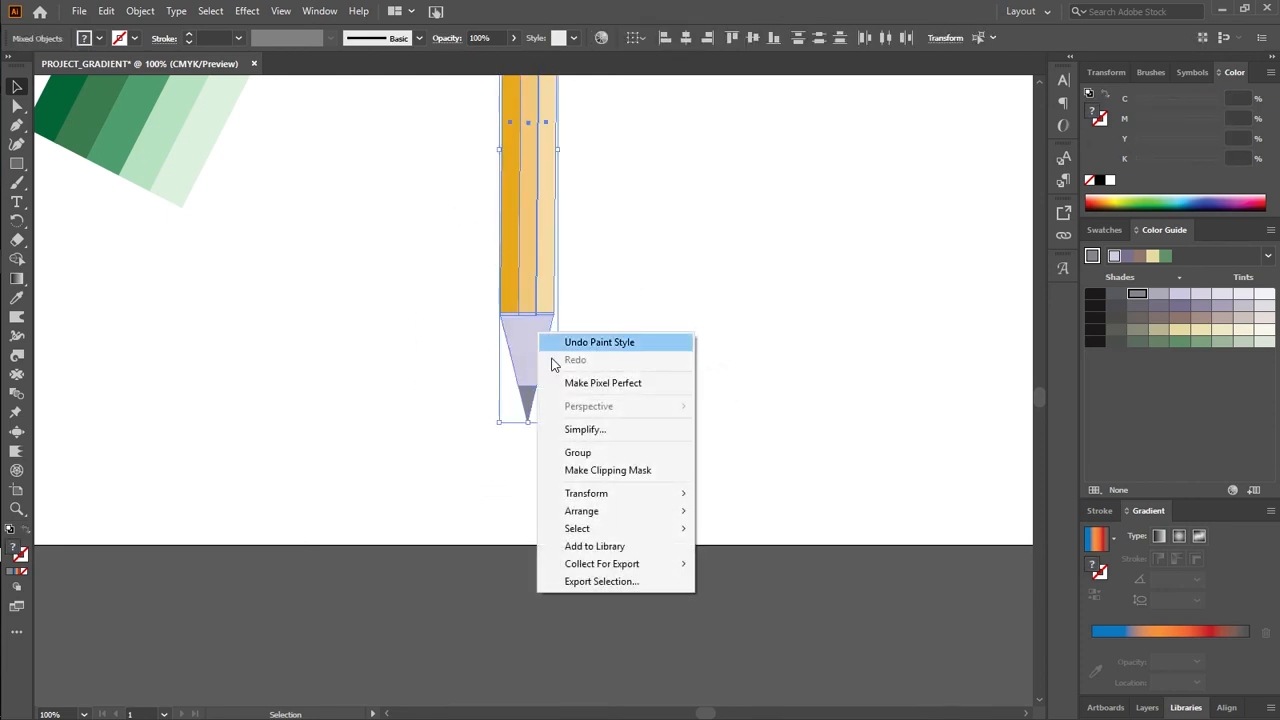
click(580, 452)
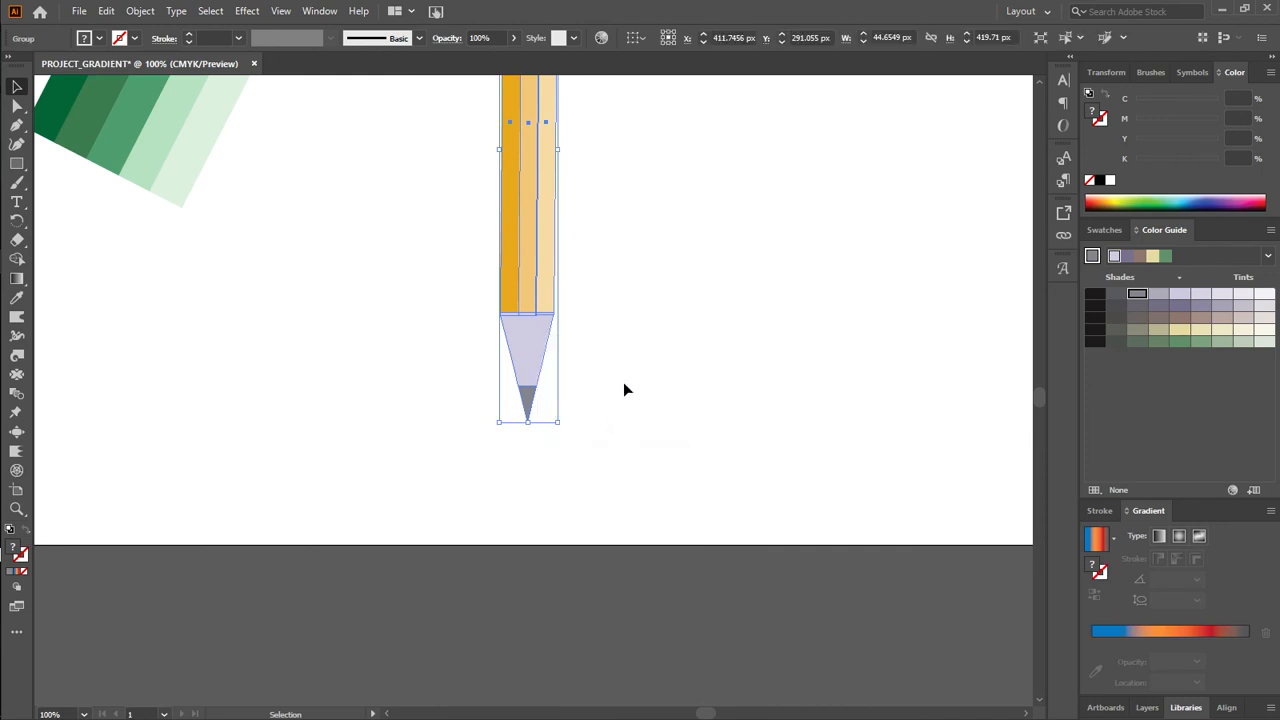
click(620, 290)
Narrow the whole pencil group from its right side to about two thirds of its width, keeping the height
scroll(647, 299, up, 5)
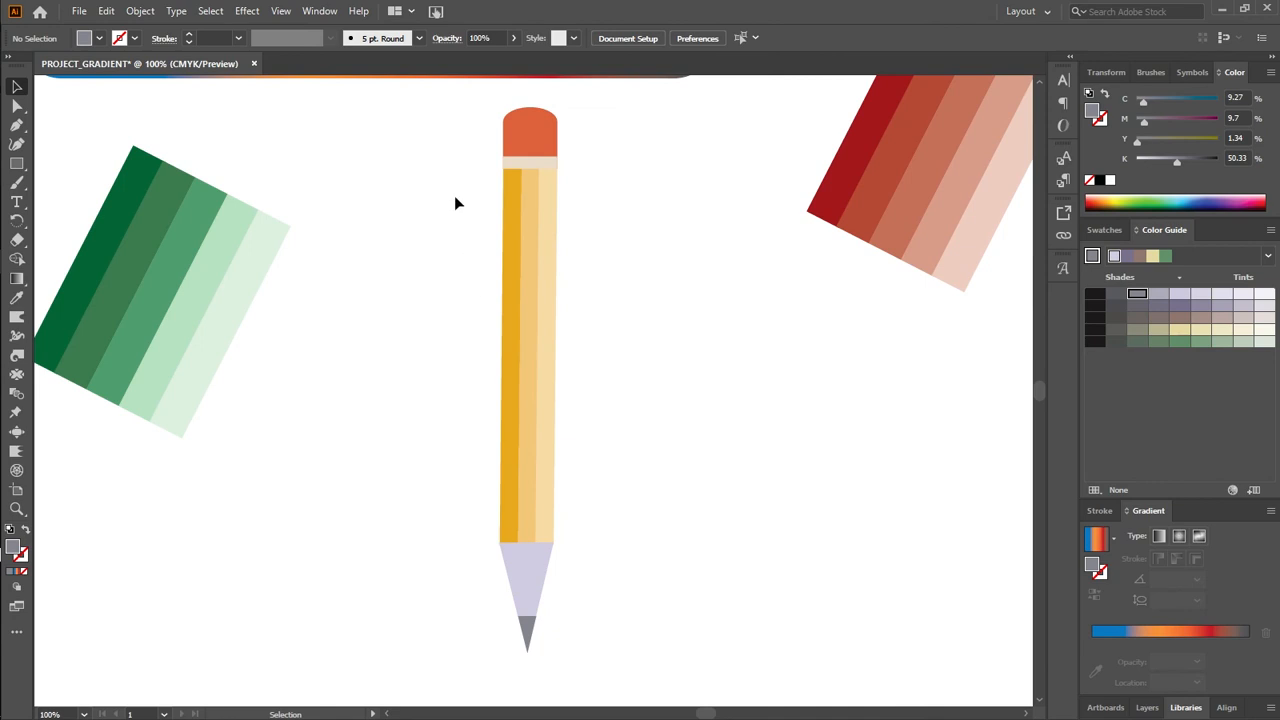
mouse_move(453, 153)
mouse_down()
mouse_move(623, 514)
mouse_move(714, 591)
mouse_move(703, 619)
mouse_up()
click(703, 619)
drag(466, 120, 616, 610)
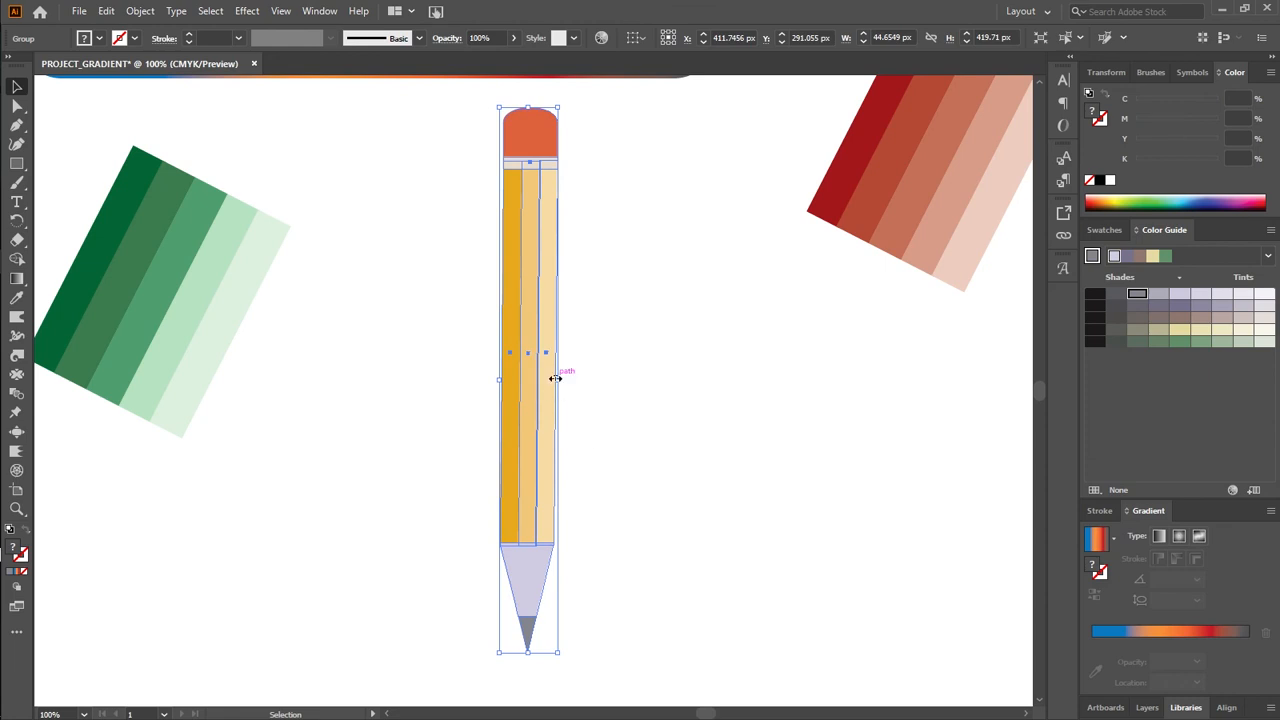
drag(557, 378, 539, 388)
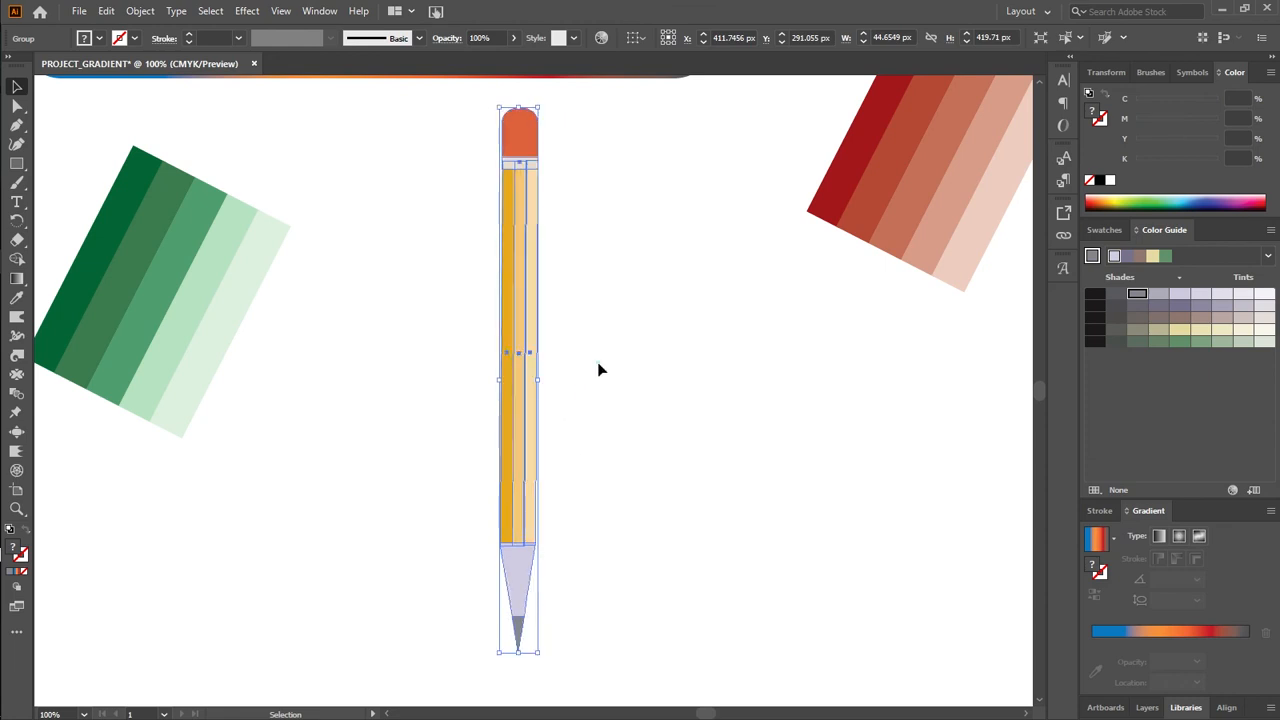
click(482, 467)
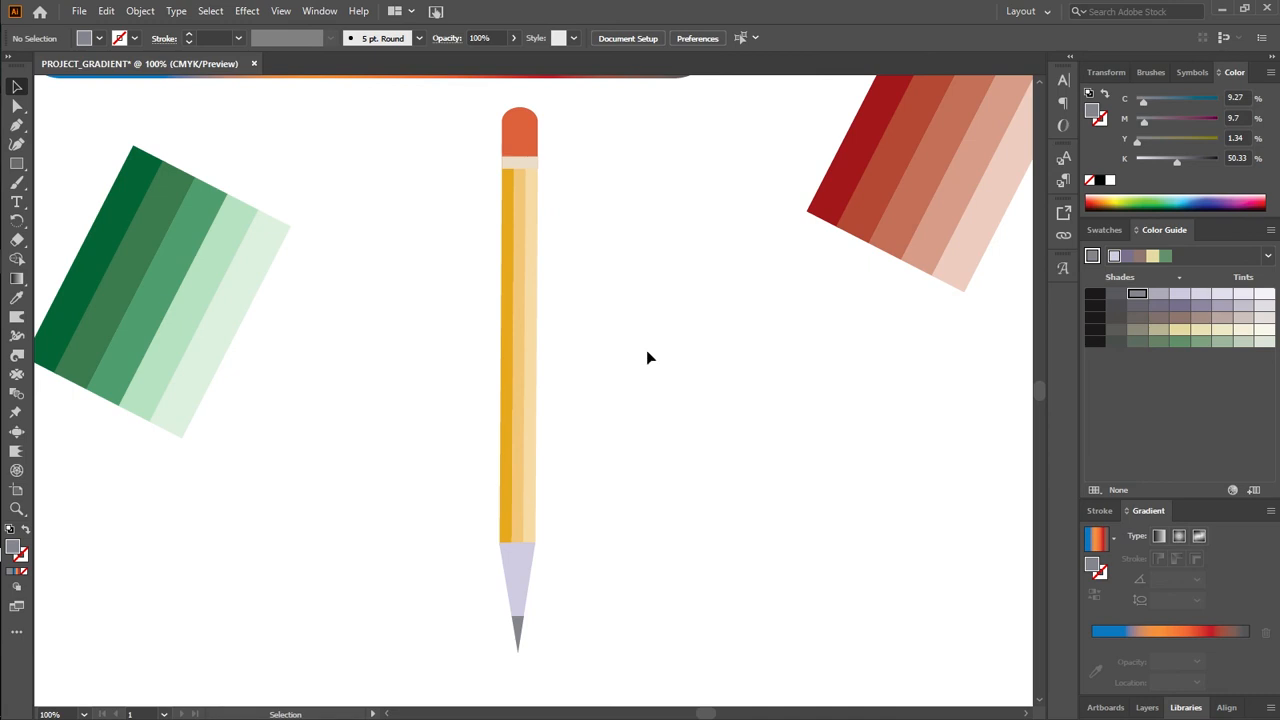
Move the whole pencil group down and slightly right so it sits clear below the multicolour gradient bar
scroll(509, 309, up, 3)
drag(273, 172, 290, 213)
click(531, 548)
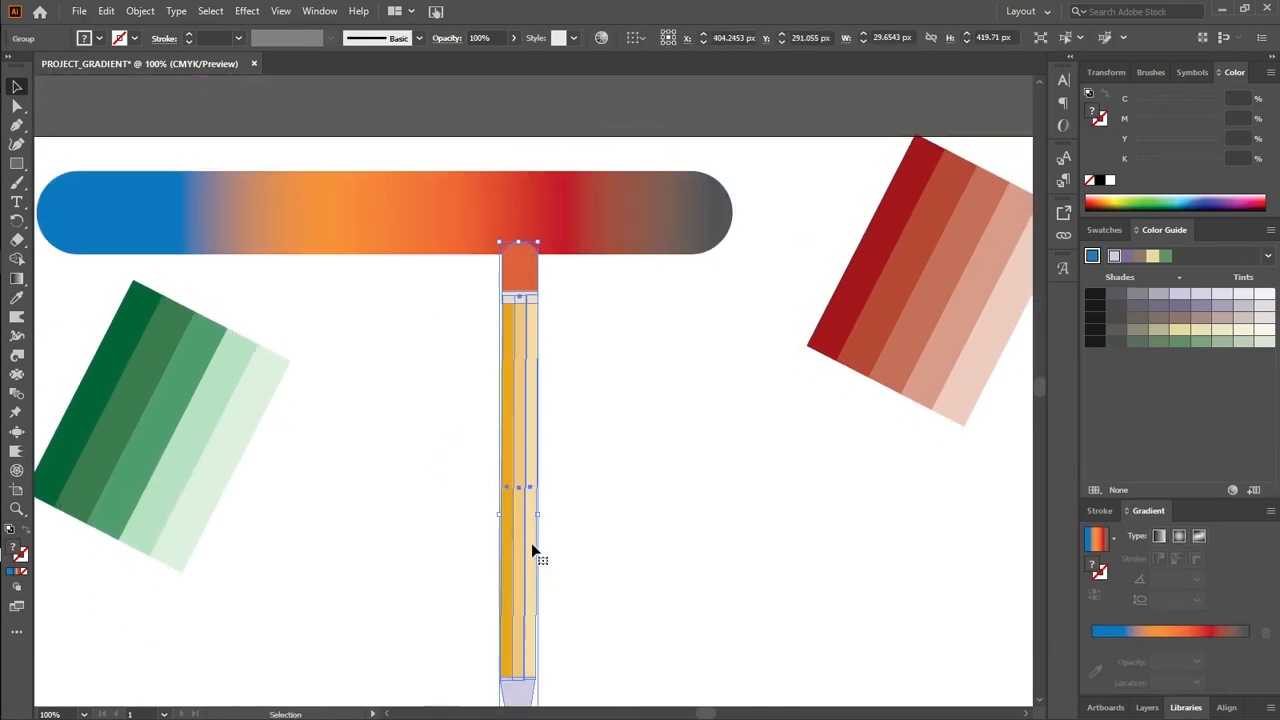
drag(534, 523, 543, 570)
scroll(557, 555, down, 1)
scroll(557, 555, down, 9)
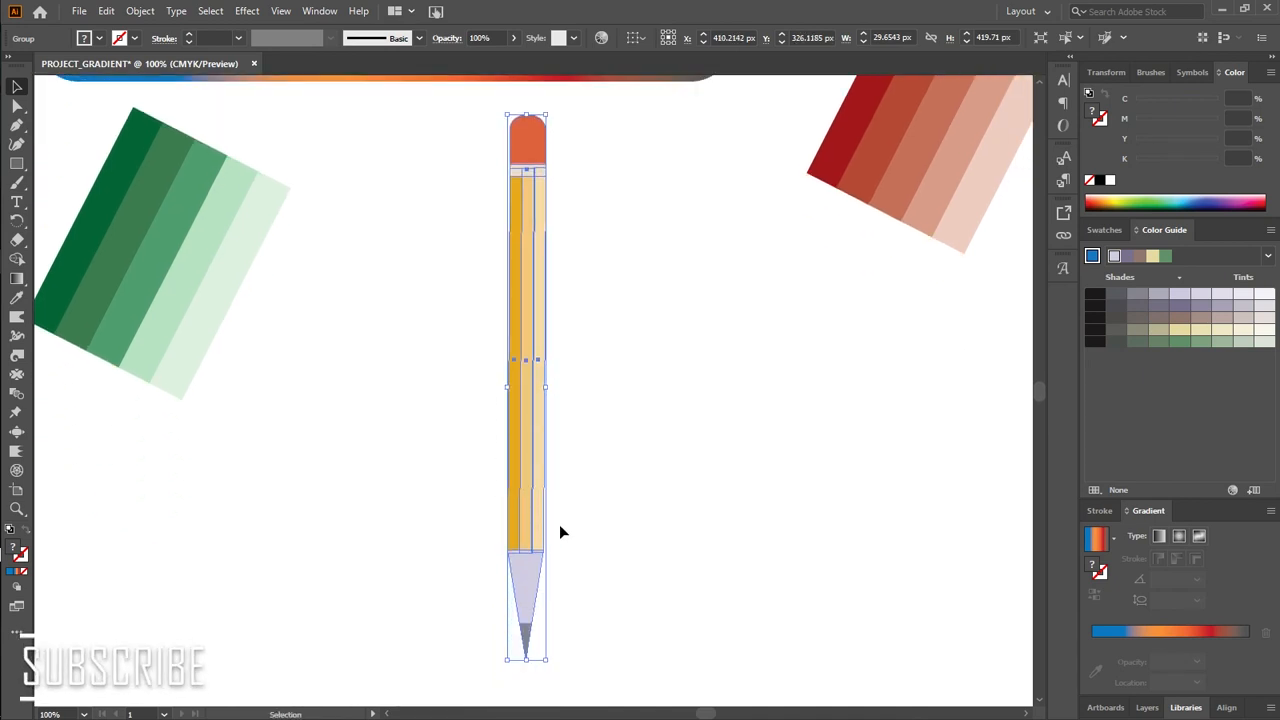
drag(529, 421, 532, 446)
scroll(671, 444, up, 1)
scroll(672, 451, up, 5)
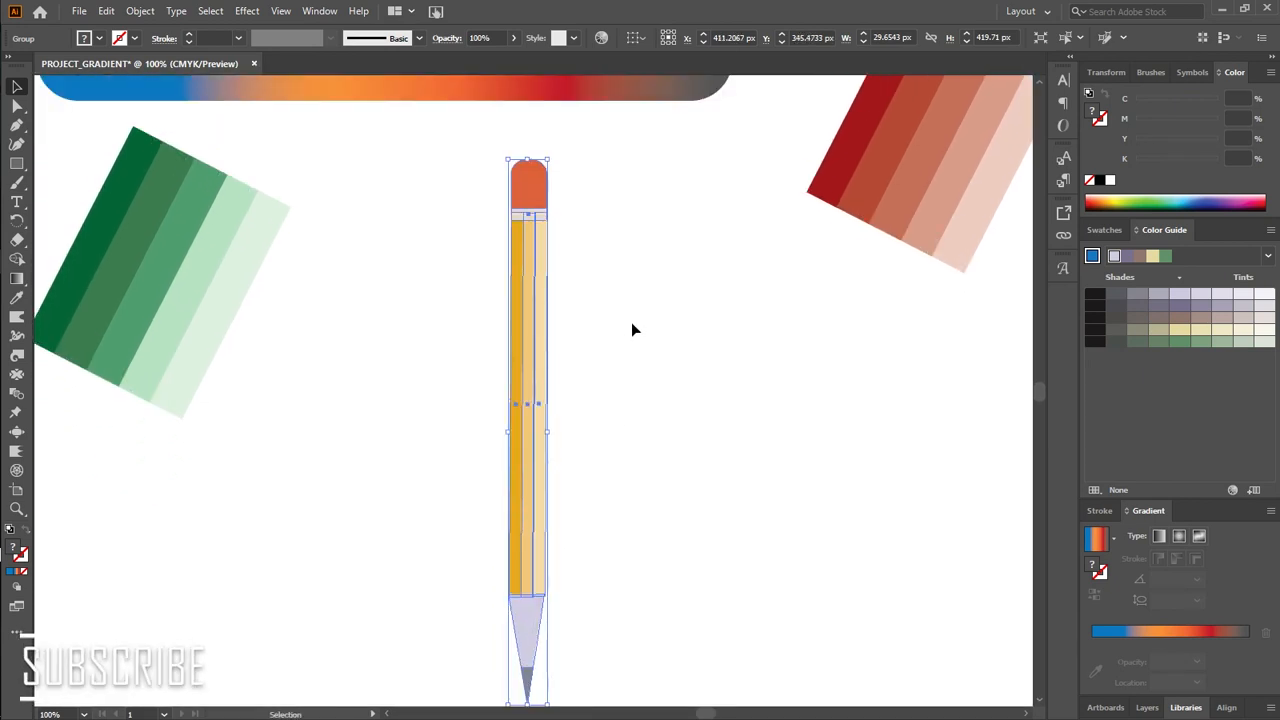
Shift the multicolour gradient bar about 50 px to the right so it is centred better above the pencil
drag(568, 134, 735, 487)
click(735, 487)
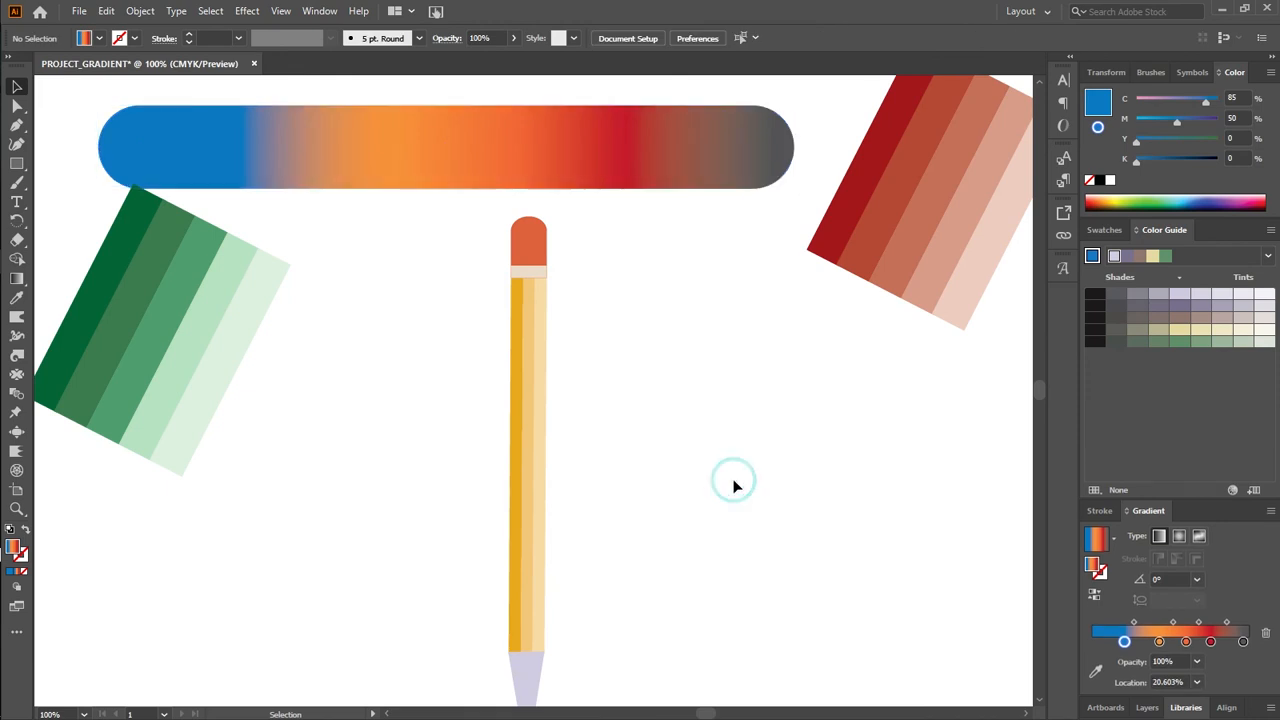
scroll(706, 443, down, 3)
scroll(706, 444, up, 4)
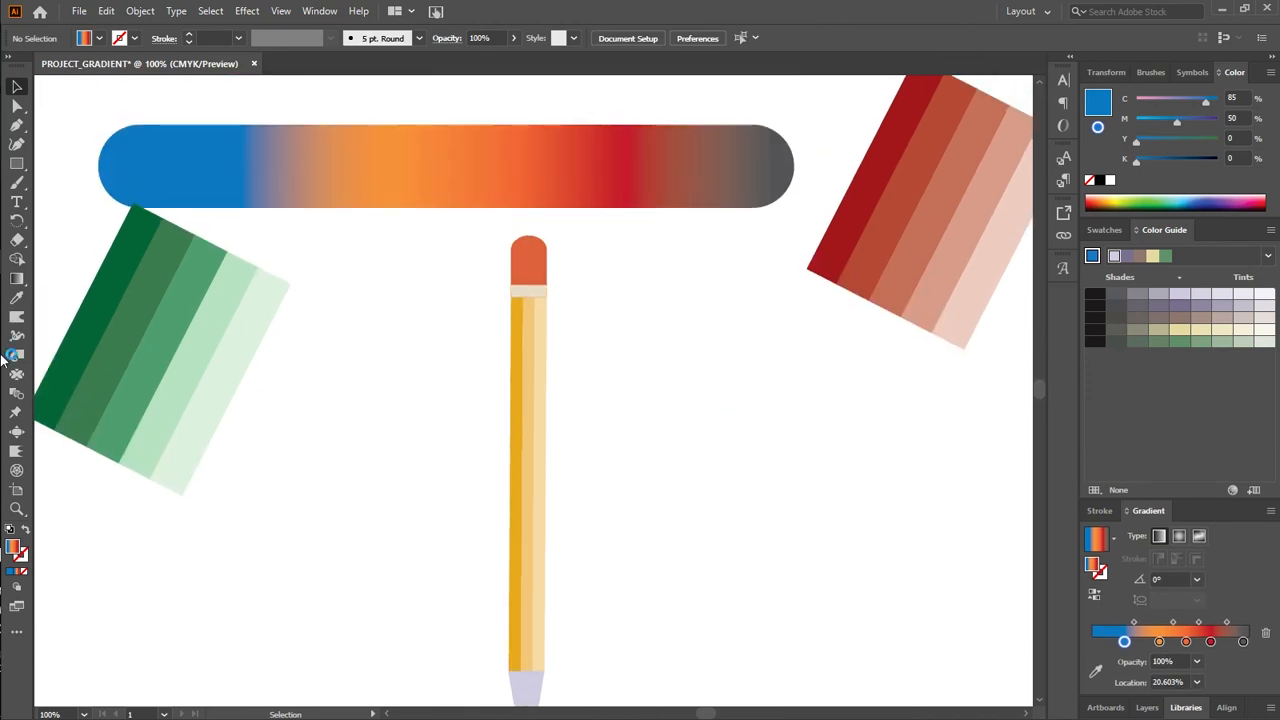
drag(103, 334, 190, 400)
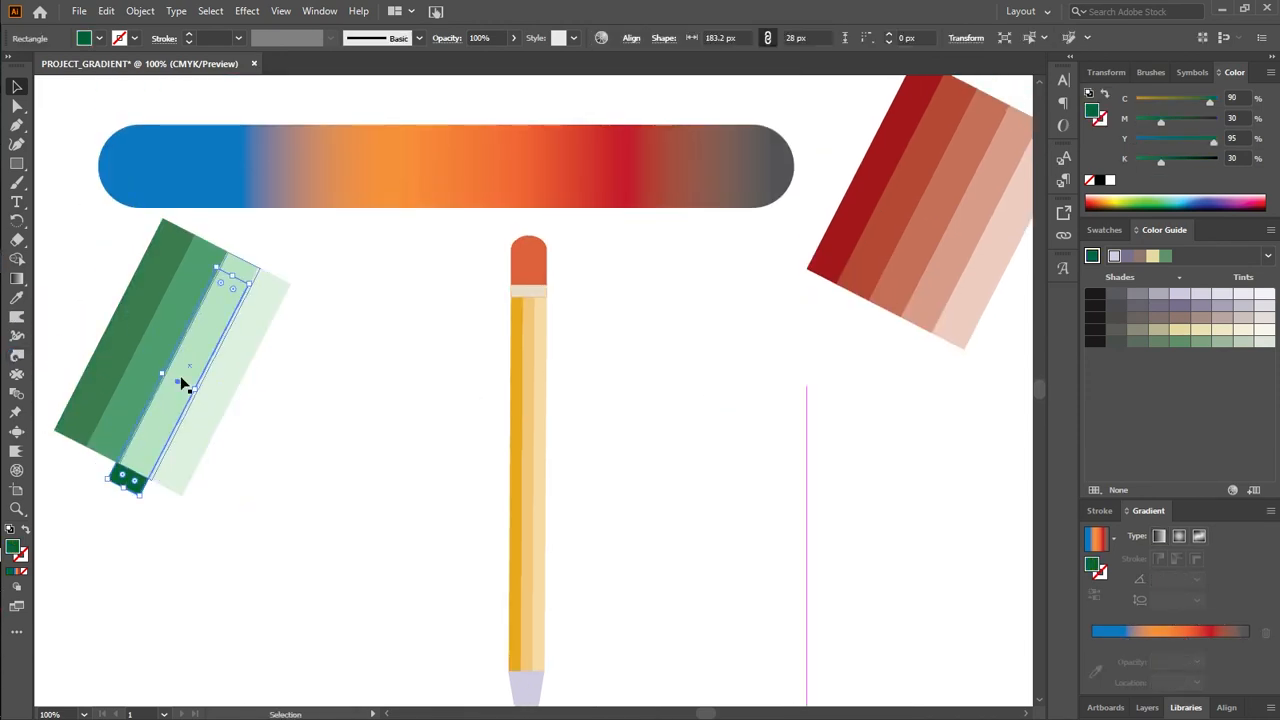
click(323, 563)
key(ctrl+z)
key(ctrl+z)
Move all five green stripes together down and right, closer to the pencil
drag(74, 294, 276, 506)
drag(214, 400, 280, 457)
click(778, 474)
Move all five red stripes together about 82 px left and 134 px down, beside the pencil
drag(785, 250, 987, 366)
drag(968, 318, 861, 495)
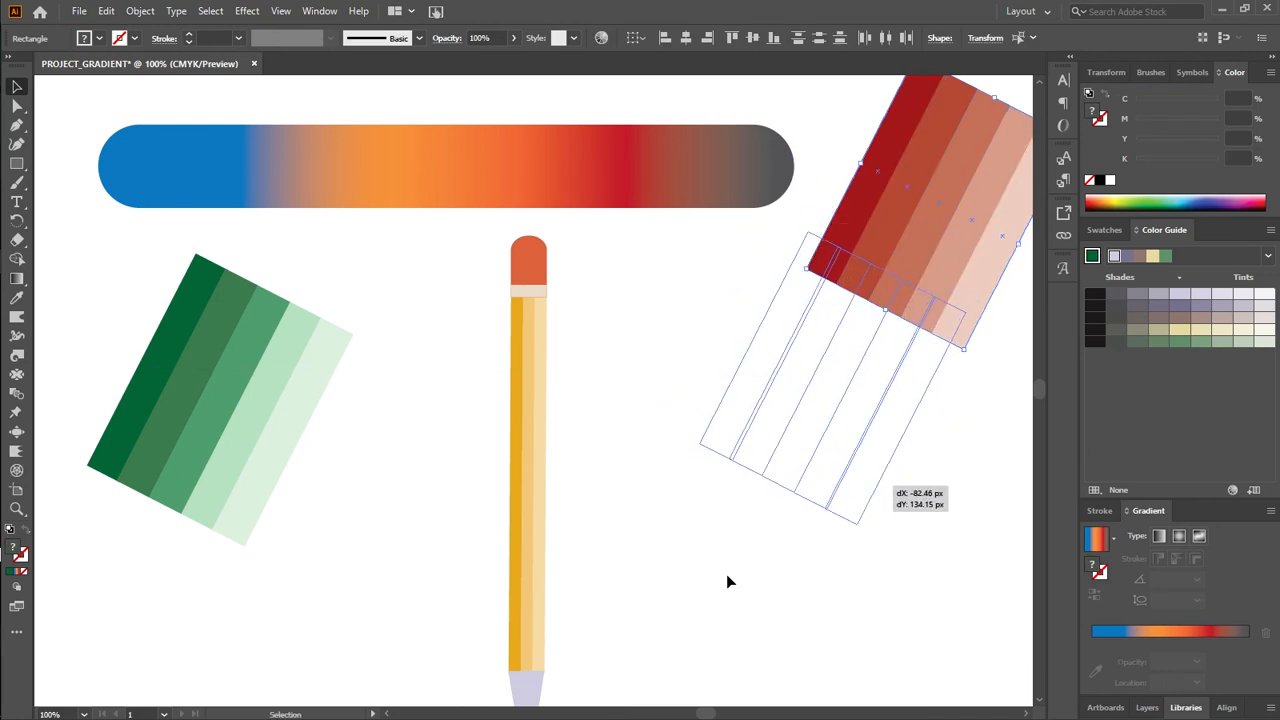
click(700, 574)
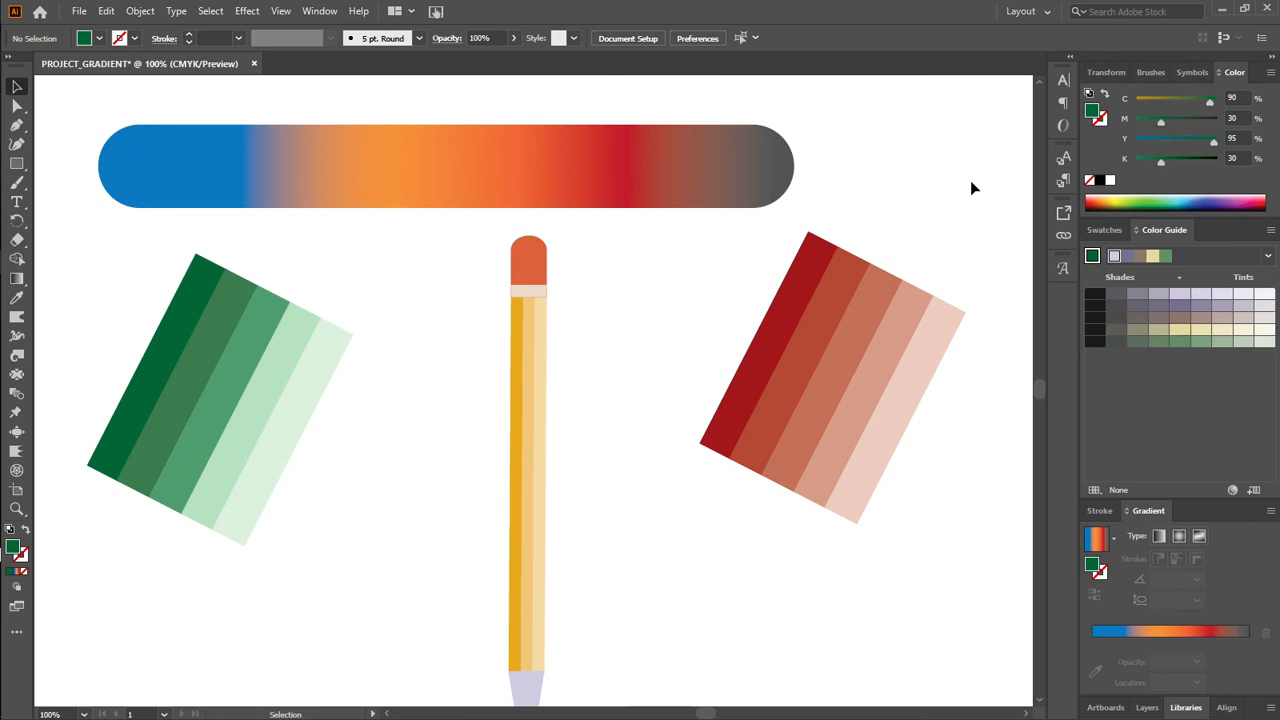
Delete the rounded multicolour gradient bar above the pencil
scroll(970, 188, down, 5)
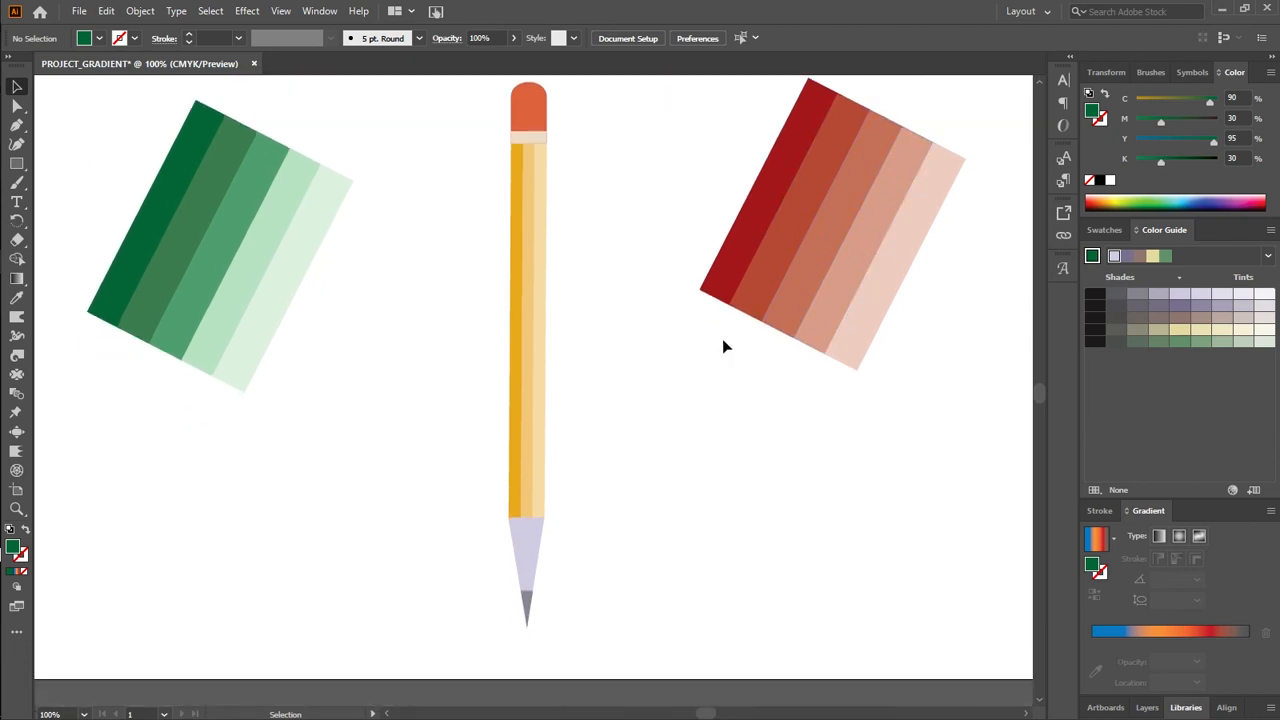
scroll(722, 338, up, 5)
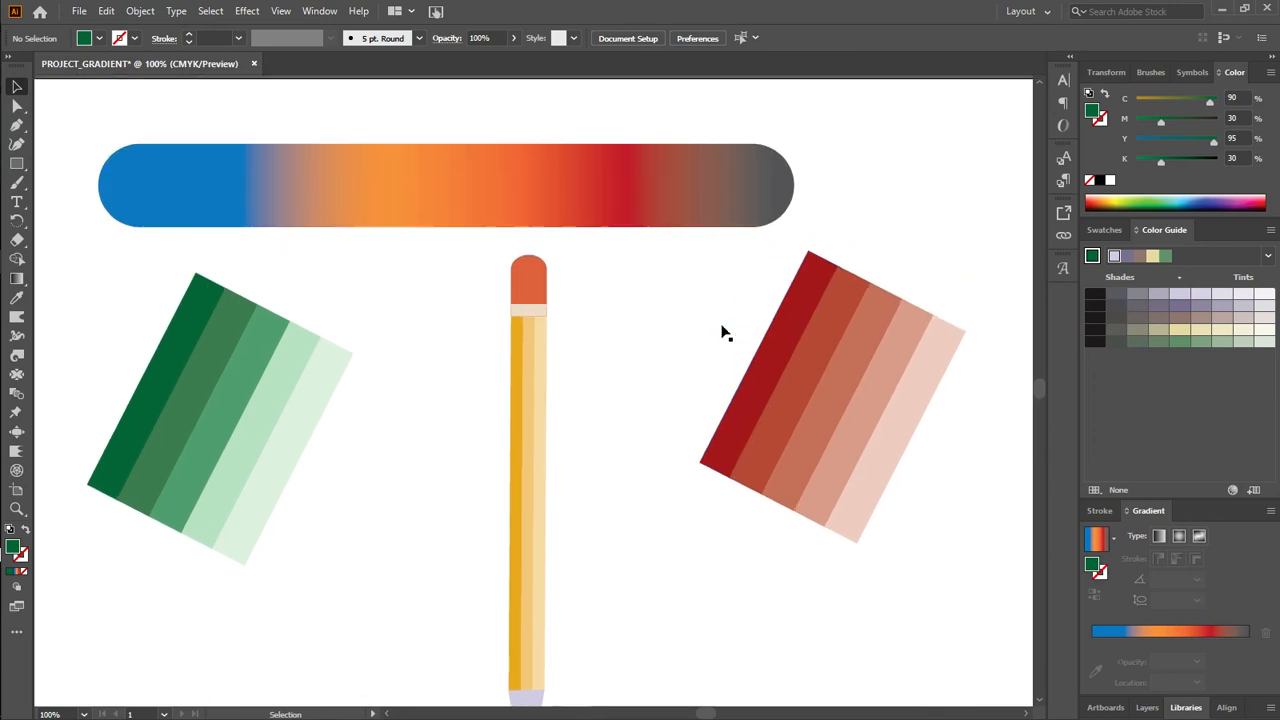
scroll(722, 333, down, 1)
scroll(714, 334, up, 3)
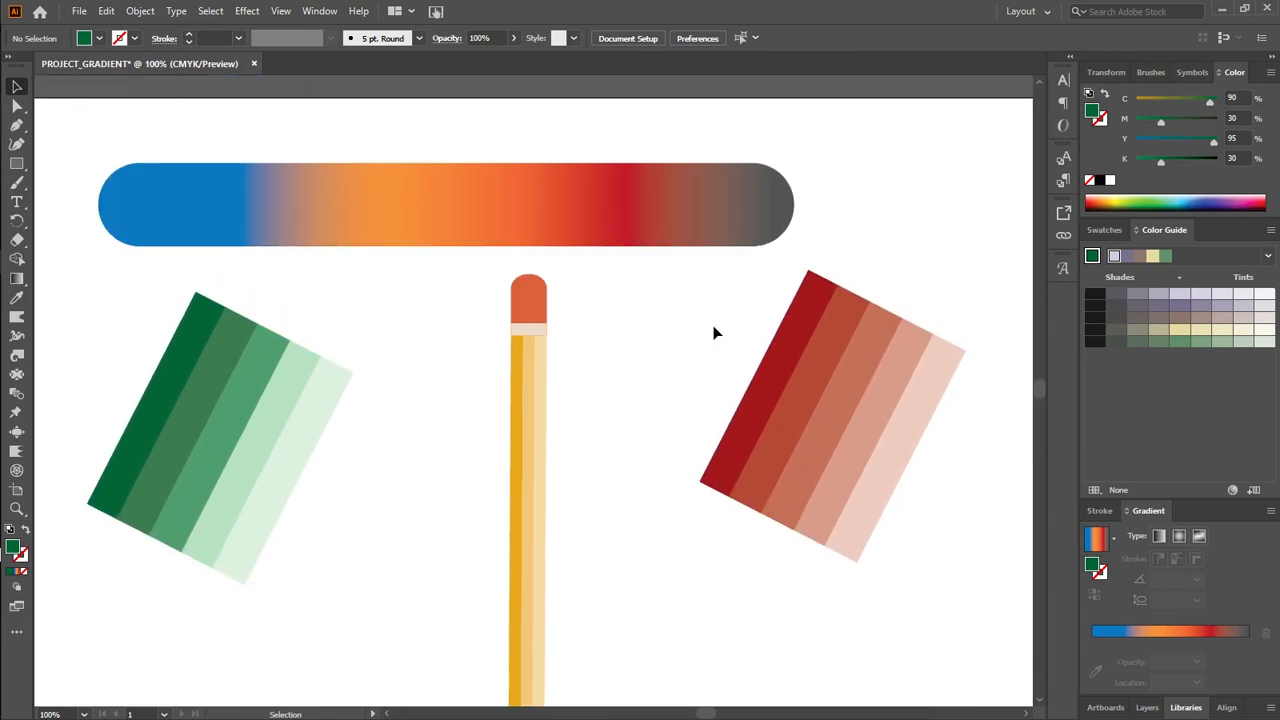
click(659, 228)
key(Delete)
Move the green stripes slightly up and scale the whole set down to about half its size
scroll(680, 310, down, 3)
scroll(680, 310, down, 2)
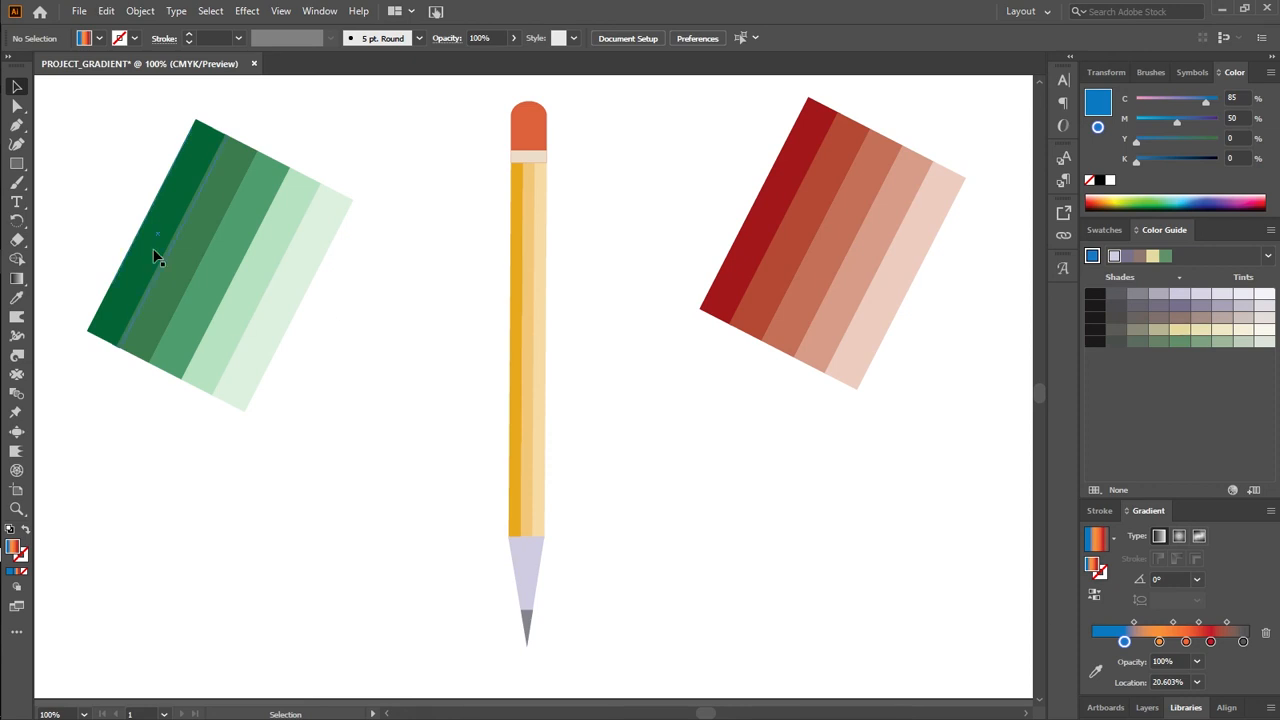
drag(128, 206, 276, 399)
drag(255, 347, 246, 325)
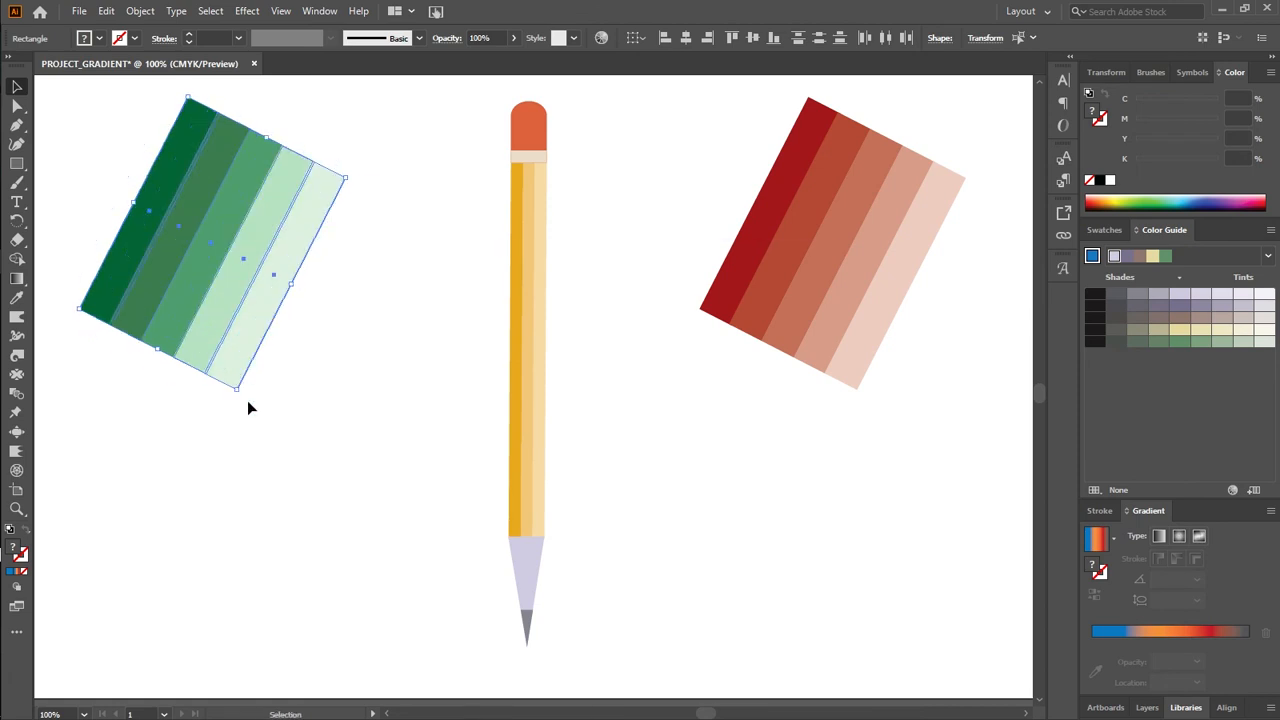
mouse_move(236, 389)
mouse_down()
mouse_move(164, 213)
mouse_move(139, 180)
mouse_move(157, 215)
mouse_move(104, 200)
mouse_up()
Move the pencil next to the small green stripes and scale it down to about 16 by 255 px
mouse_move(386, 298)
mouse_down()
mouse_move(557, 571)
mouse_move(523, 549)
mouse_move(223, 471)
mouse_move(213, 484)
mouse_up()
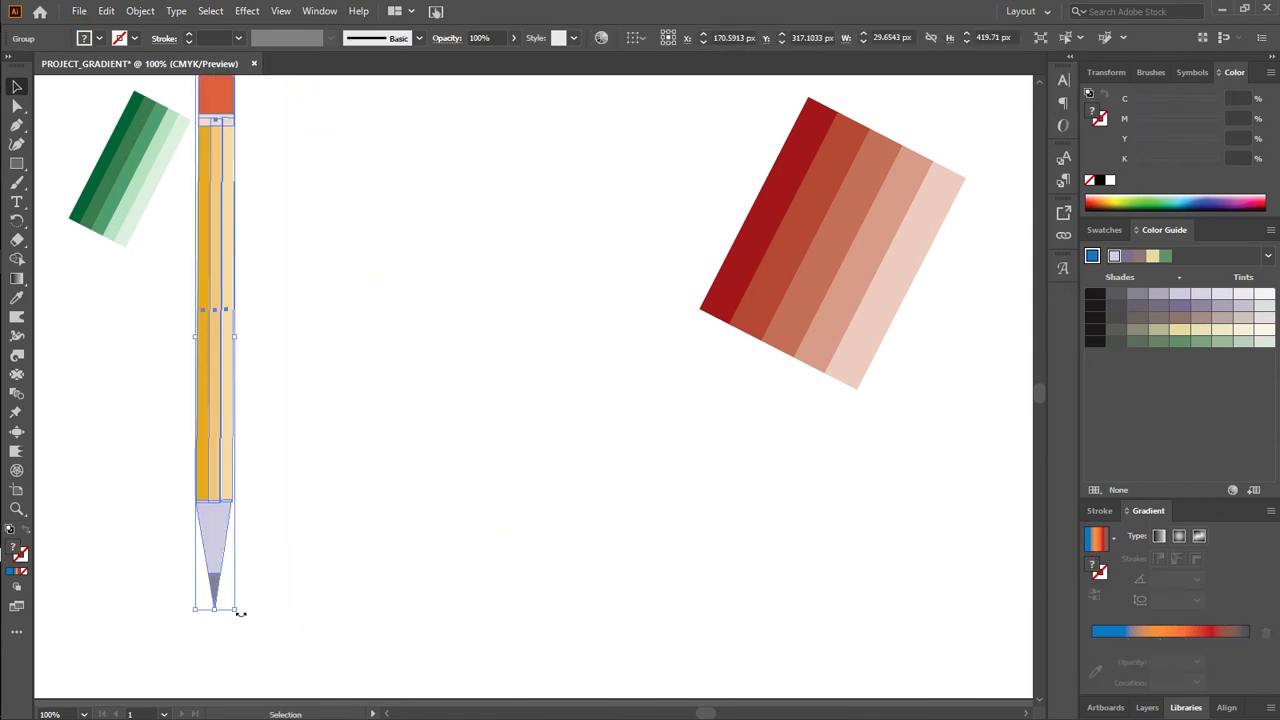
mouse_move(235, 610)
mouse_down()
mouse_move(220, 437)
mouse_move(237, 400)
mouse_move(215, 395)
mouse_up()
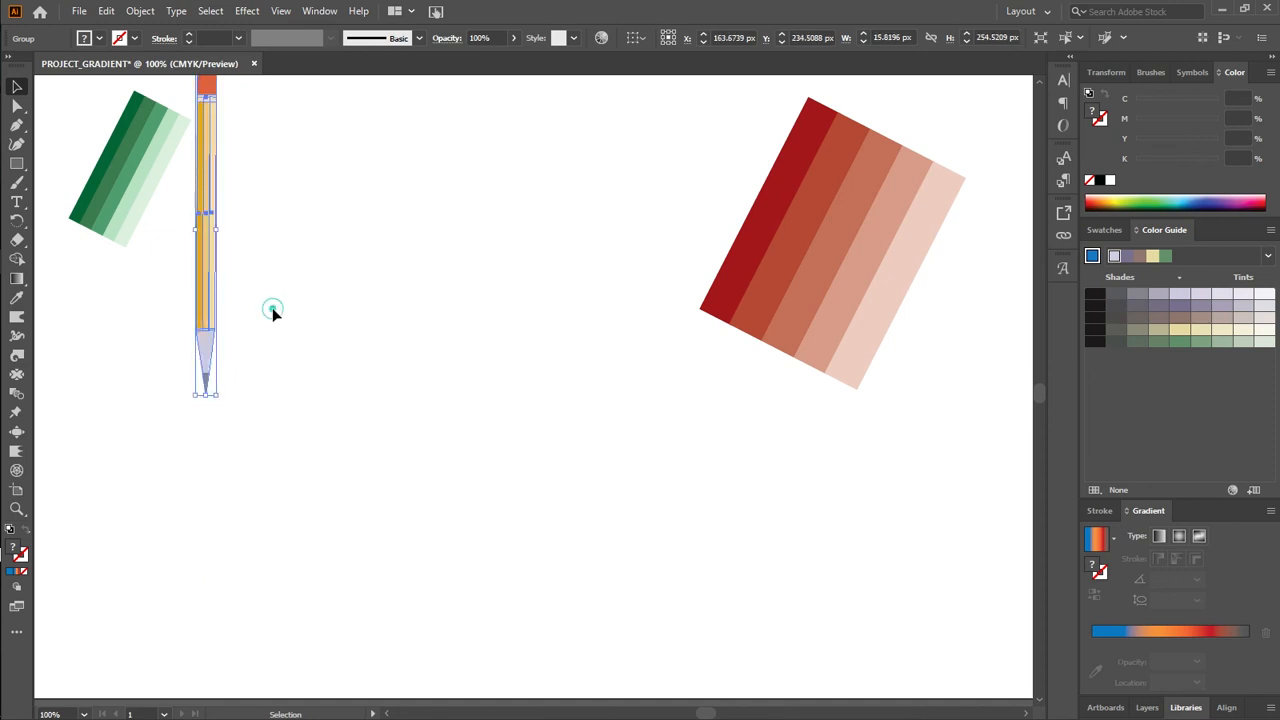
click(272, 307)
Shrink the set of red stripes and move it beside the upper part of the pencil, opposite the green stripes
scroll(640, 350, up, 3)
drag(648, 277, 858, 568)
drag(856, 511, 781, 431)
mouse_move(706, 405)
mouse_down()
mouse_move(237, 306)
mouse_move(286, 274)
mouse_move(294, 323)
mouse_up()
click(330, 346)
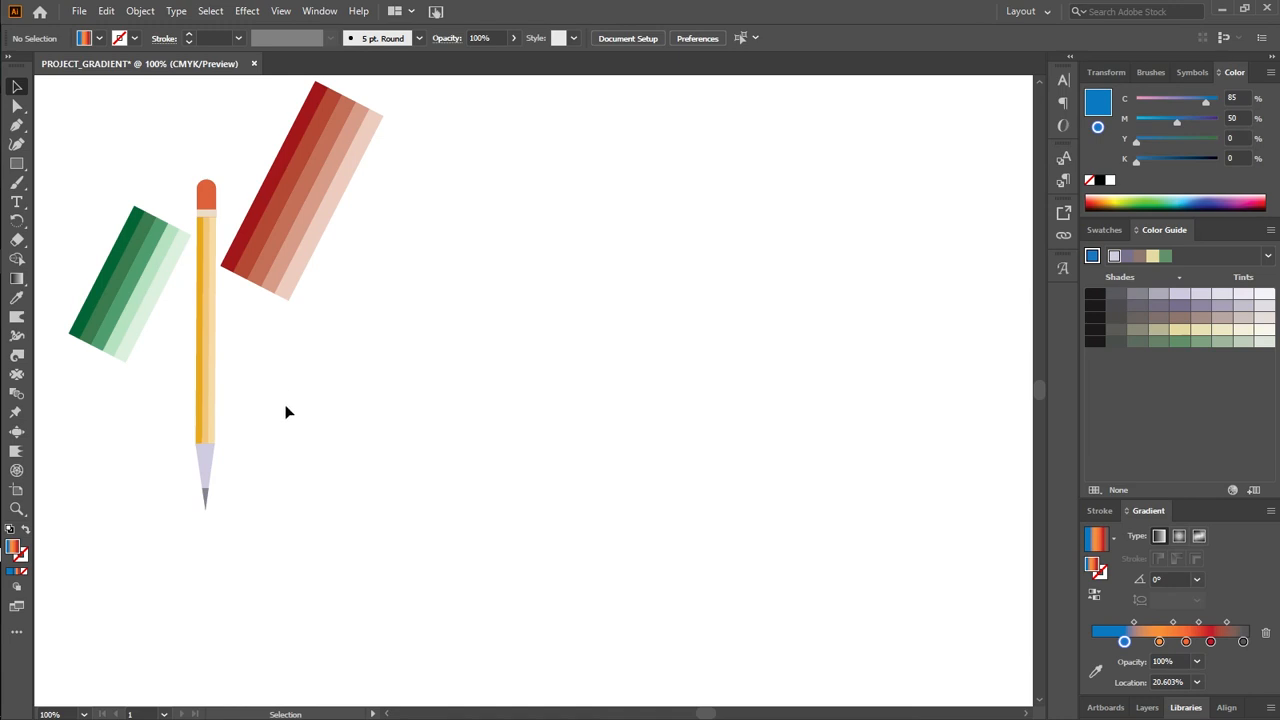
Draw a circle about 157 px across in the empty area and recolour its gradient's blue stop to C 85.88, M 76.08, Y 0, K 0
drag(16, 164, 87, 184)
mouse_move(507, 285)
mouse_down()
mouse_move(794, 500)
mouse_move(719, 375)
mouse_move(767, 462)
mouse_move(650, 175)
mouse_move(714, 458)
mouse_move(703, 400)
mouse_move(722, 432)
mouse_move(710, 409)
mouse_up()
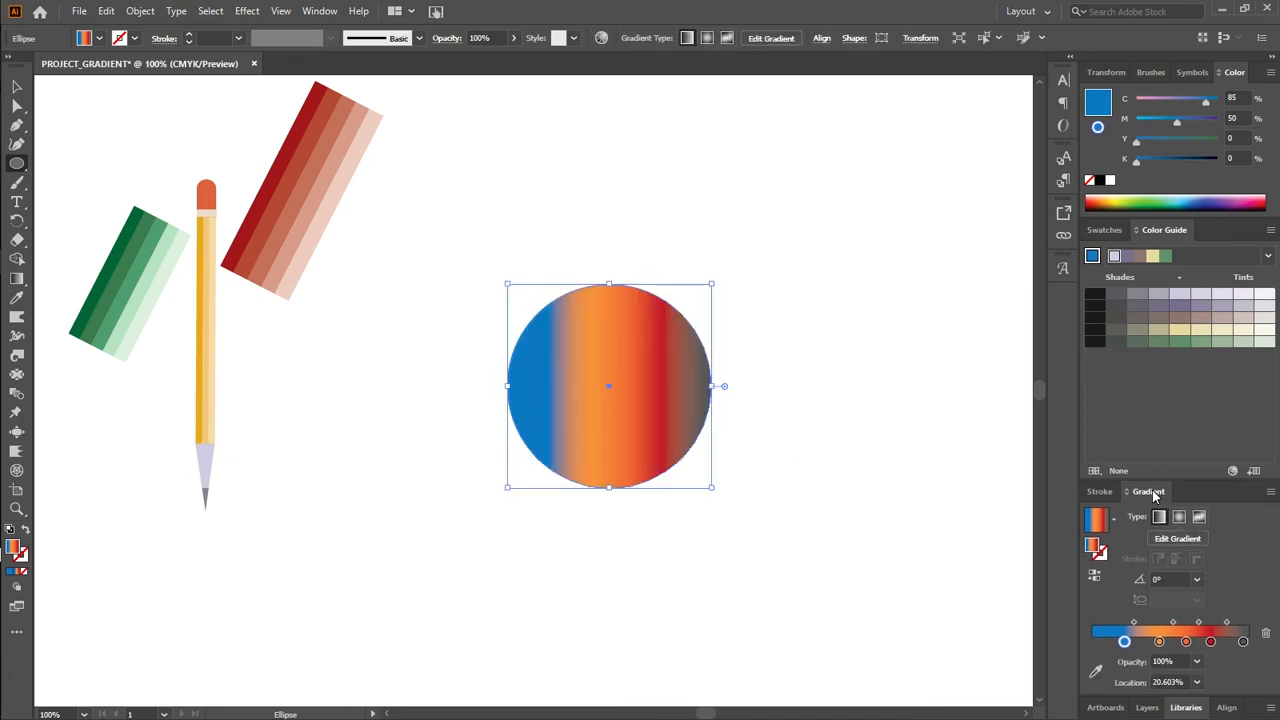
click(1197, 205)
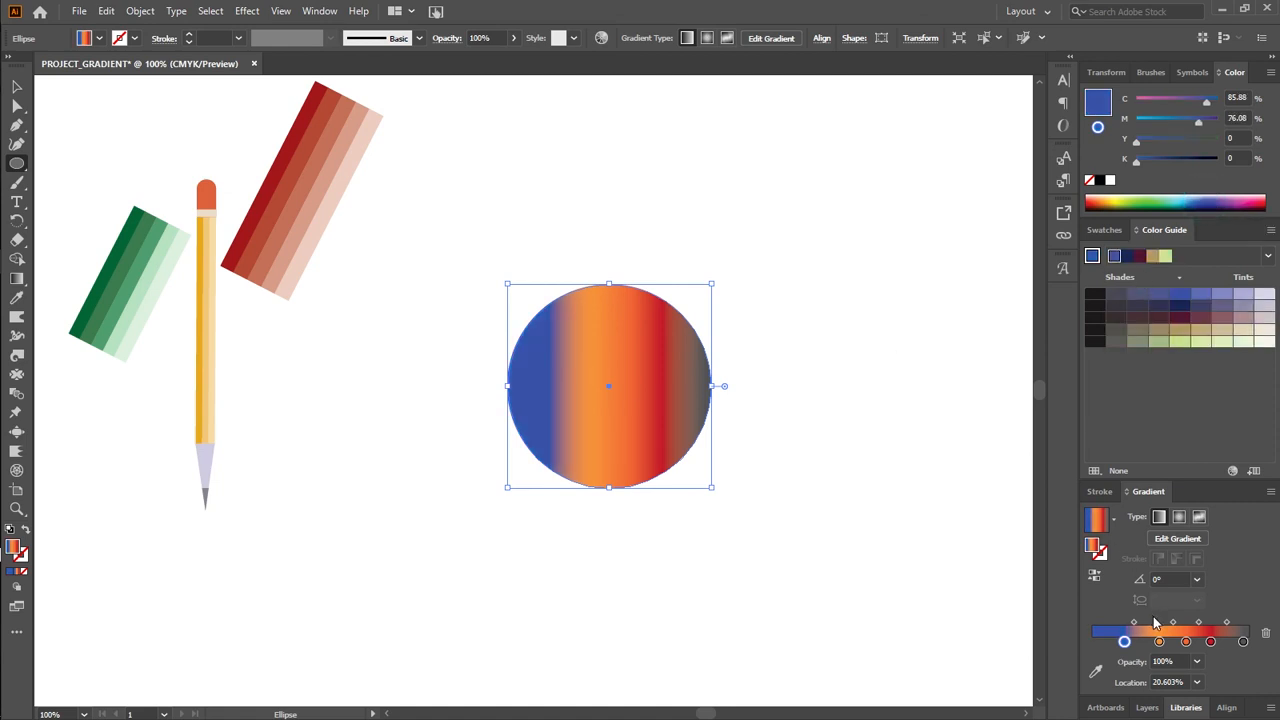
Apply the white-to-black linear gradient to the circle and replace its black stop with blue C 85.88, M 76.08, Y 0, K 0
click(1113, 519)
click(1017, 557)
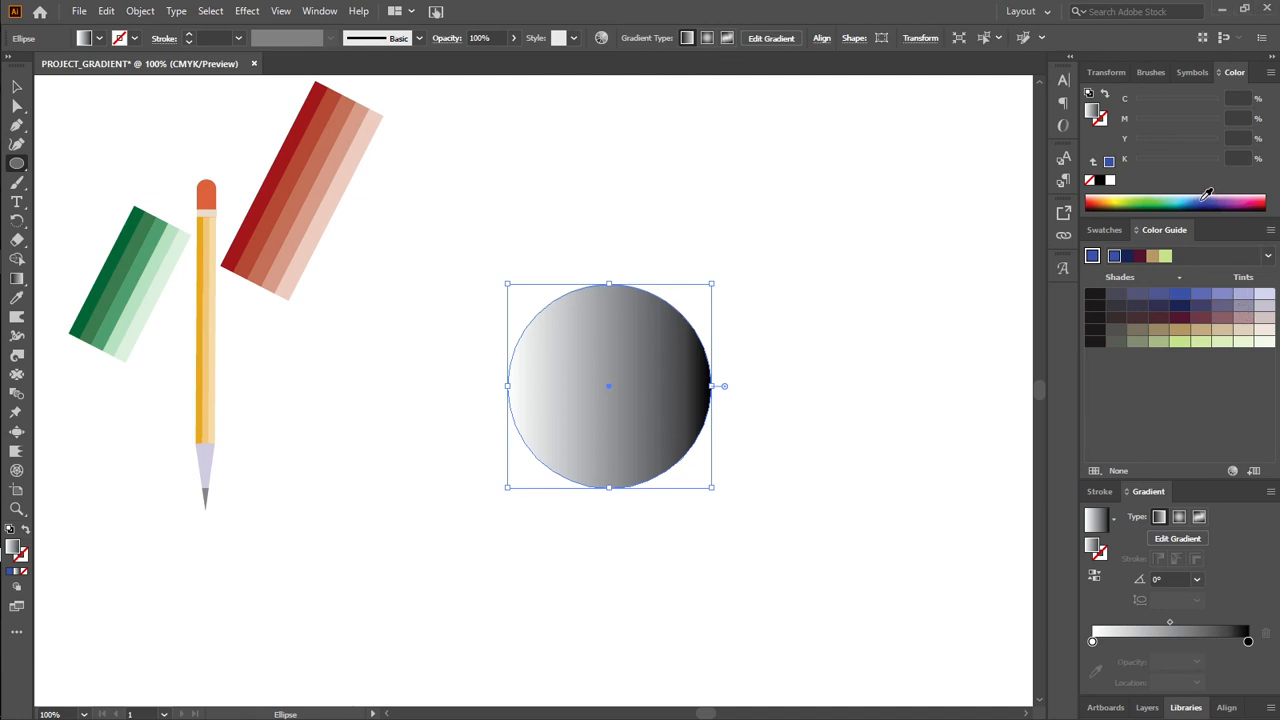
click(1181, 297)
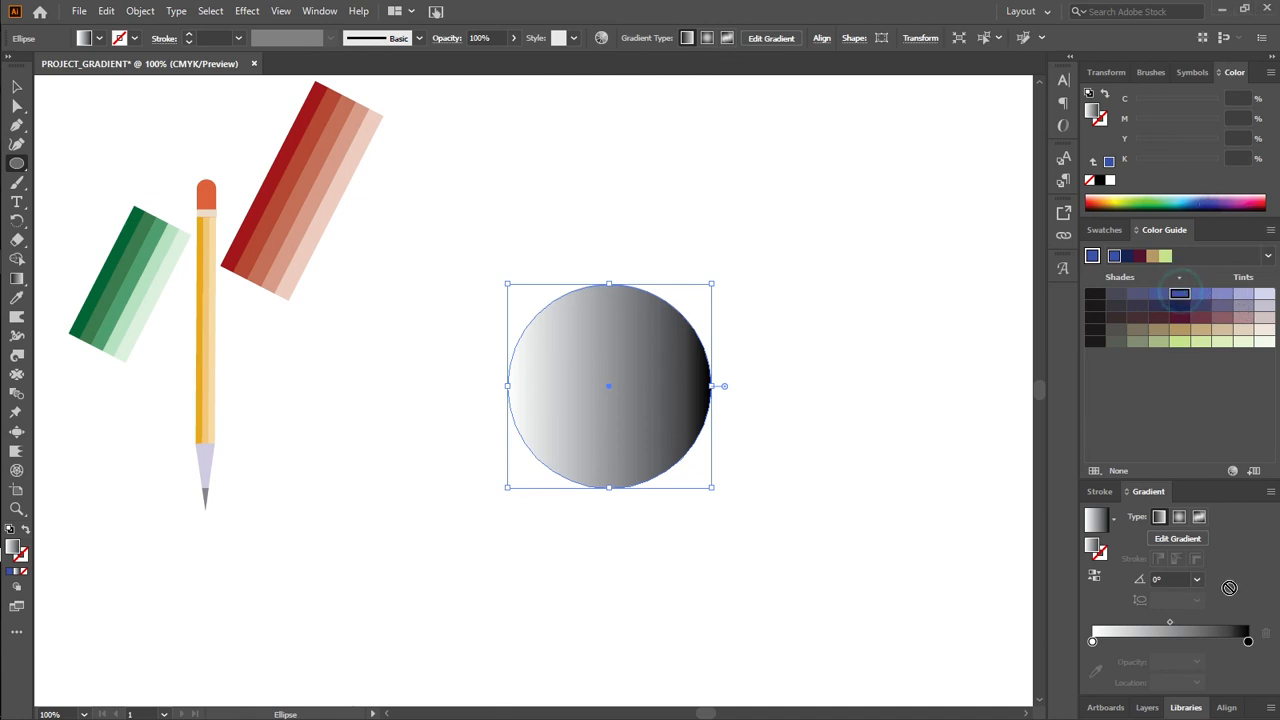
click(1249, 643)
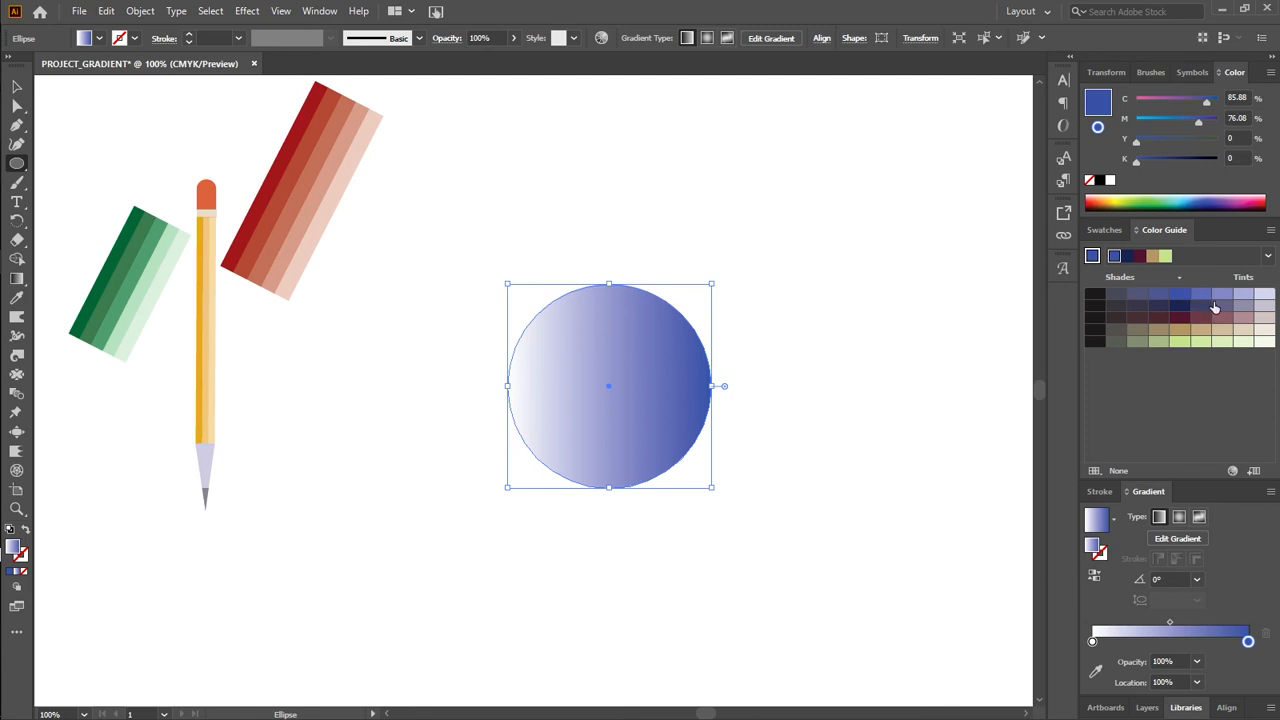
Try darker blue and violet shades on the circle's starting gradient stop, including C 100, M 95.69, Y 33.33, K 50.2
drag(1168, 301, 1093, 643)
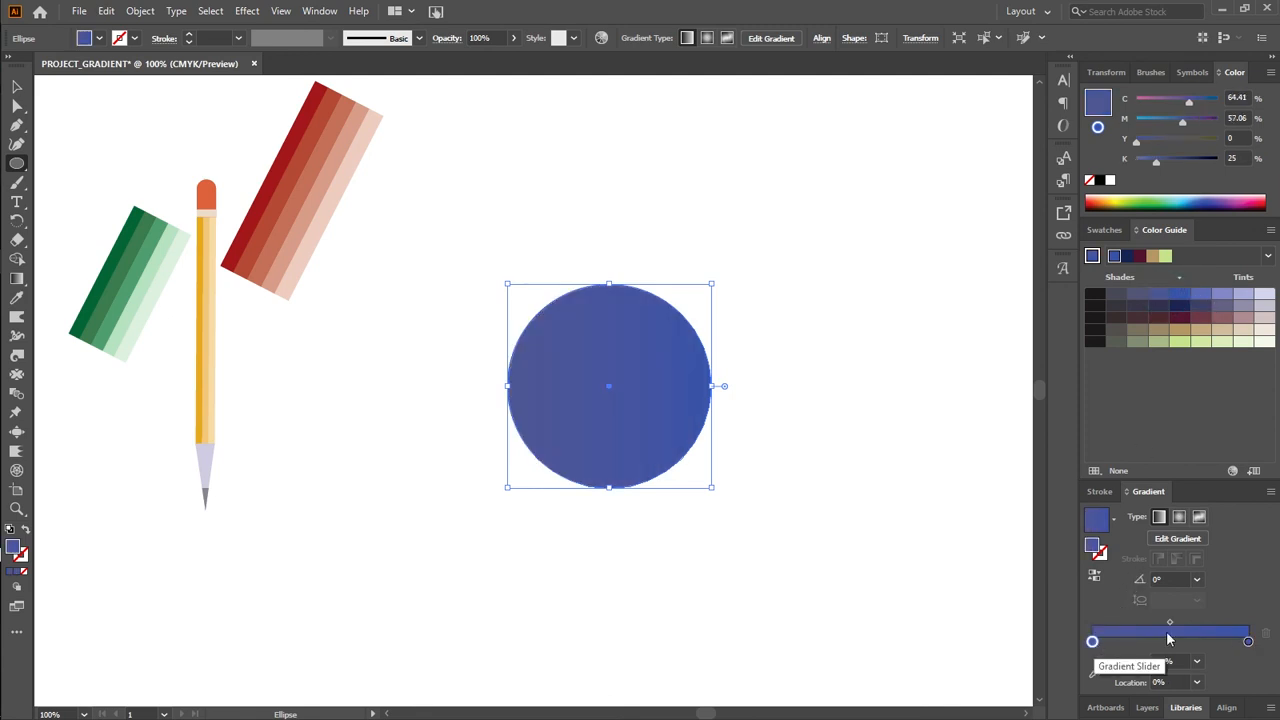
click(1205, 203)
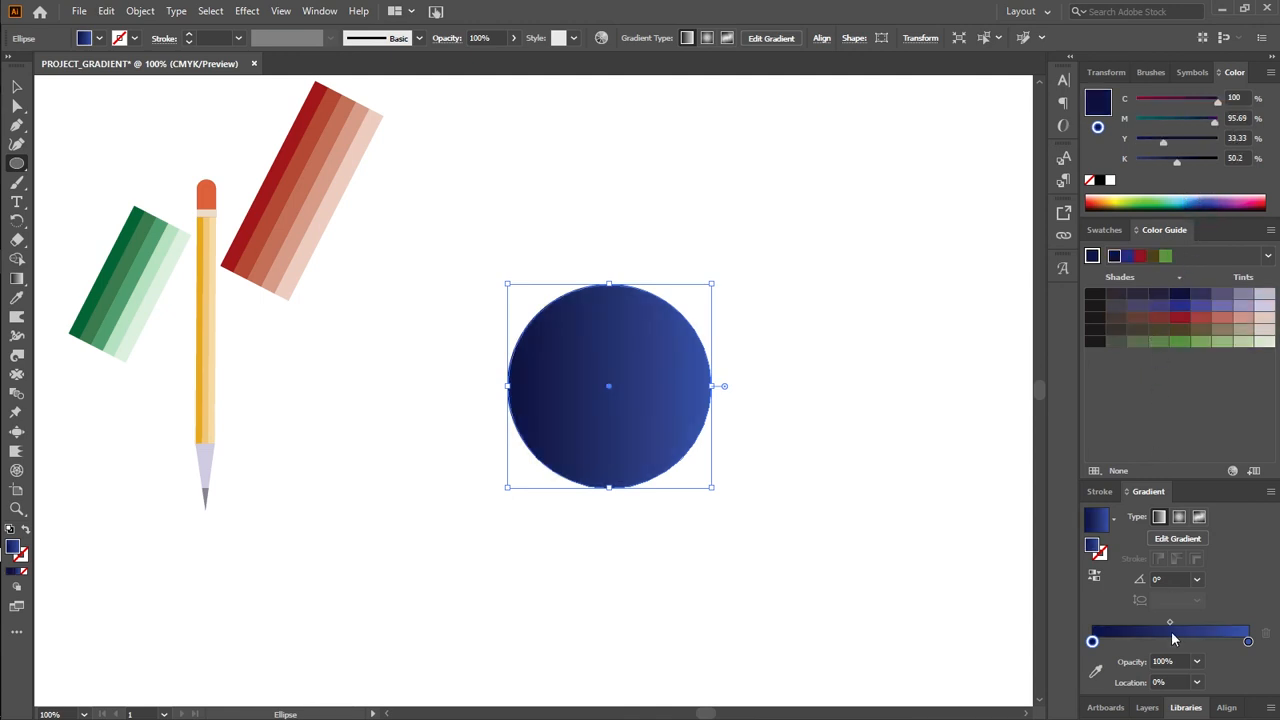
click(1161, 308)
drag(1092, 646, 1092, 643)
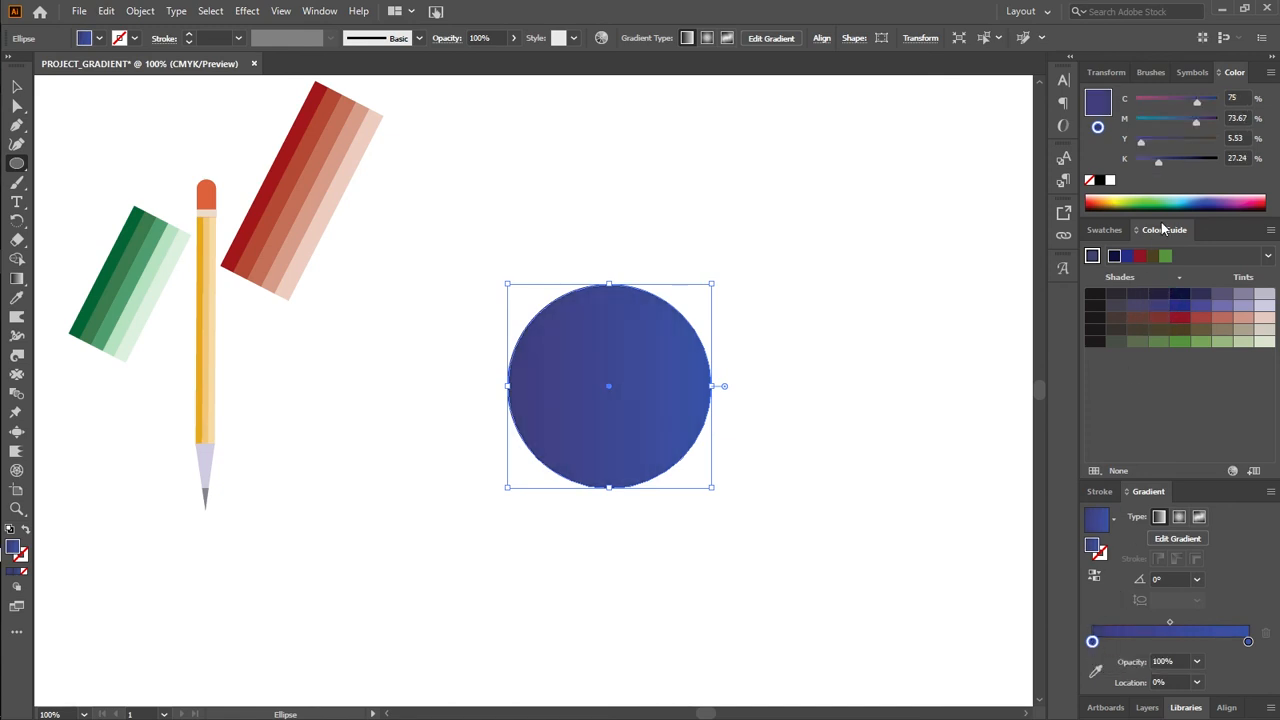
Set the circle's starting gradient stop to light blue with C 60, M 8, Y 4.42, K 1.79
drag(1222, 311, 1092, 643)
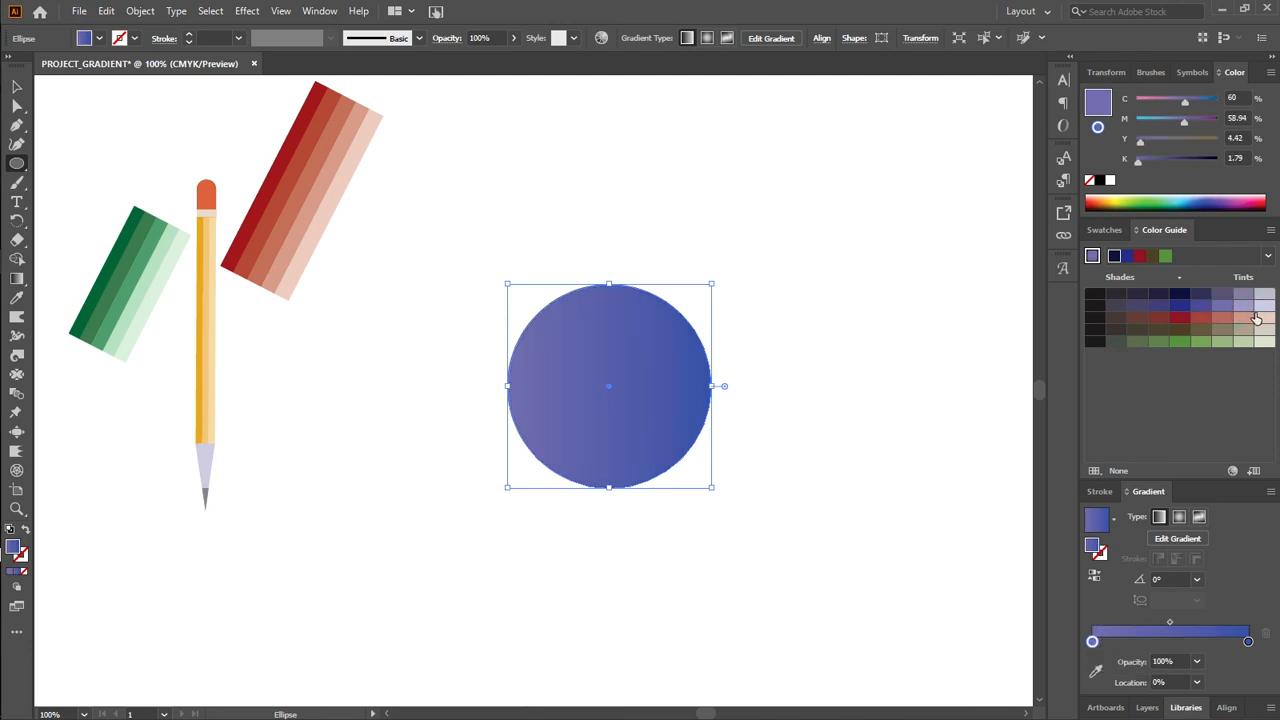
click(1172, 119)
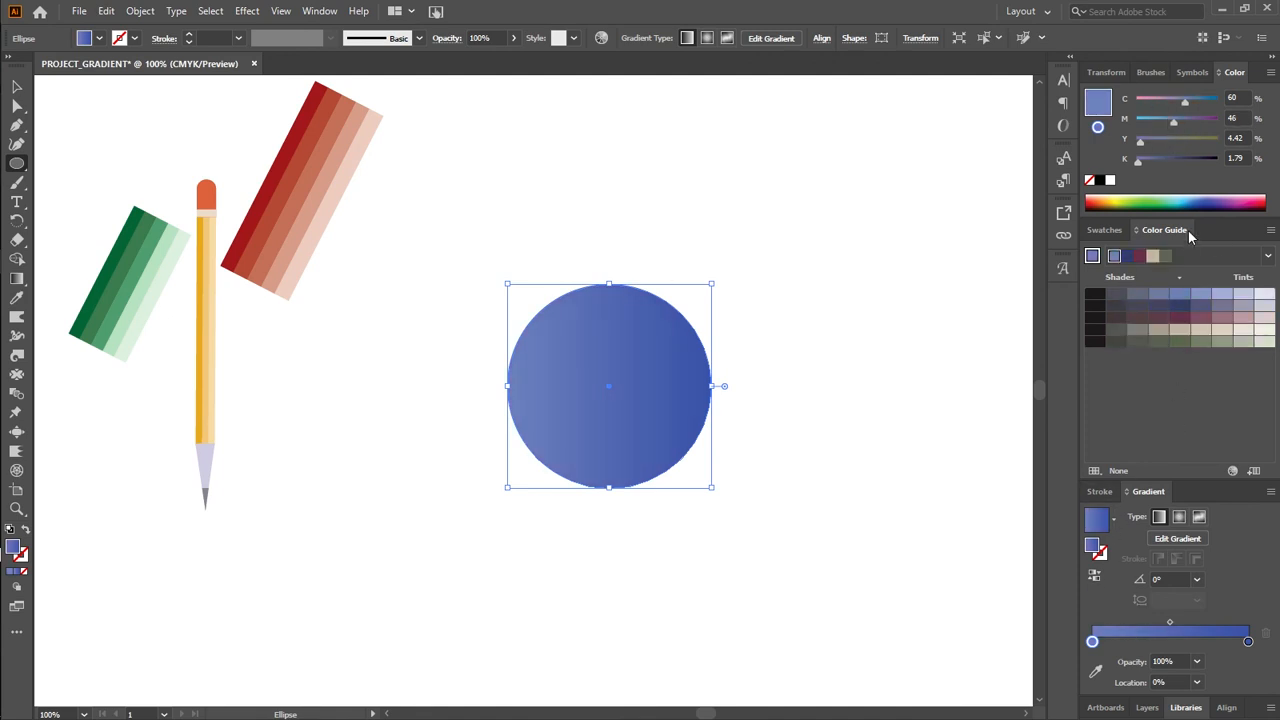
drag(1157, 122, 1145, 131)
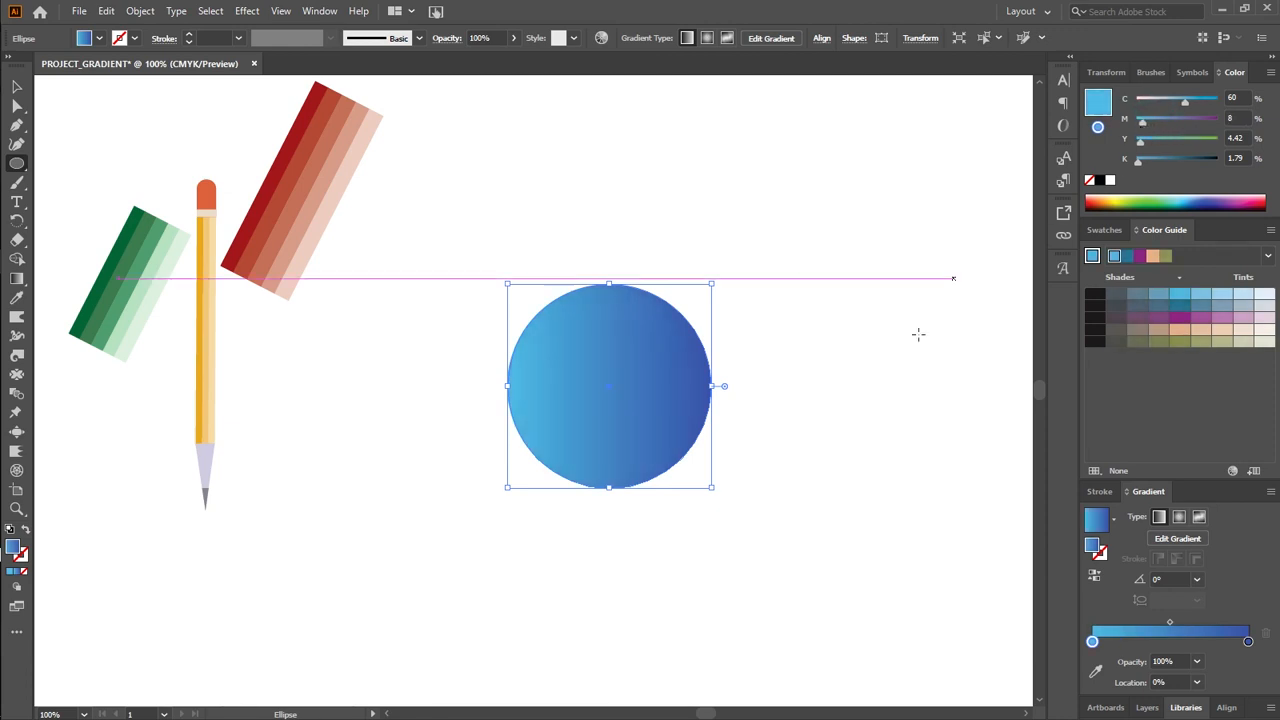
Move the blue gradient circle slightly up and left, and leave it deselected
click(17, 87)
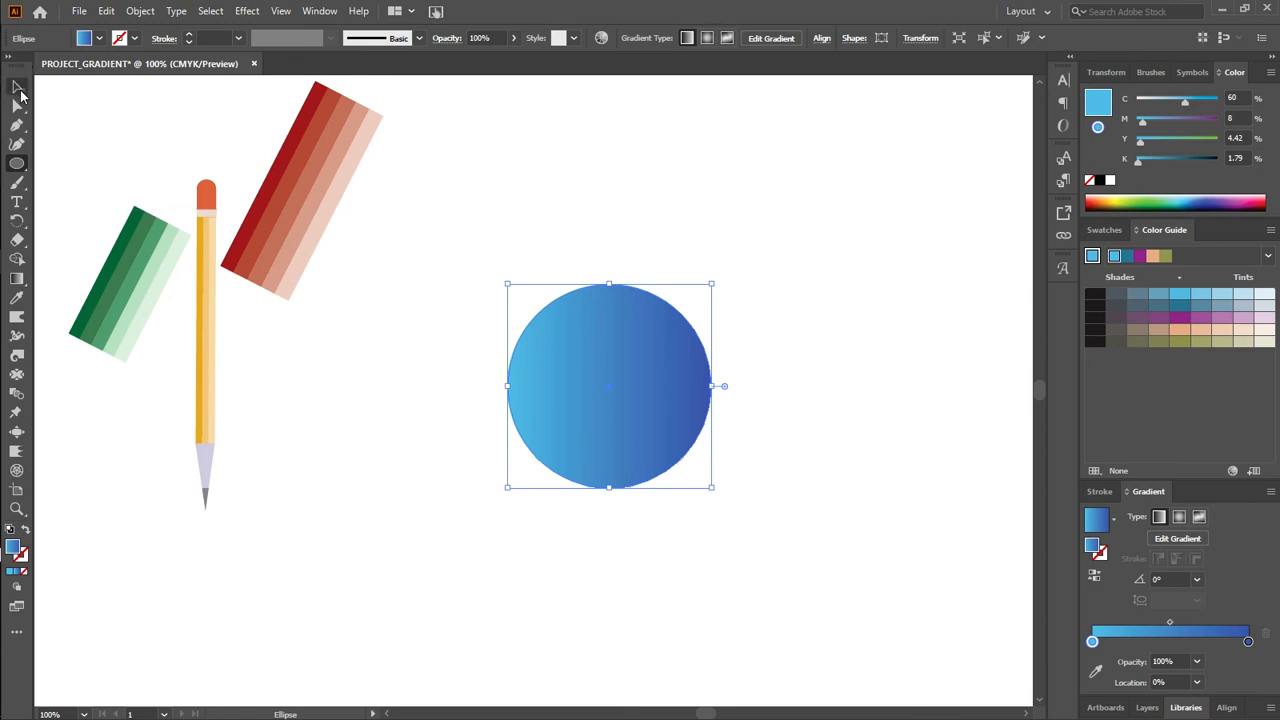
click(380, 447)
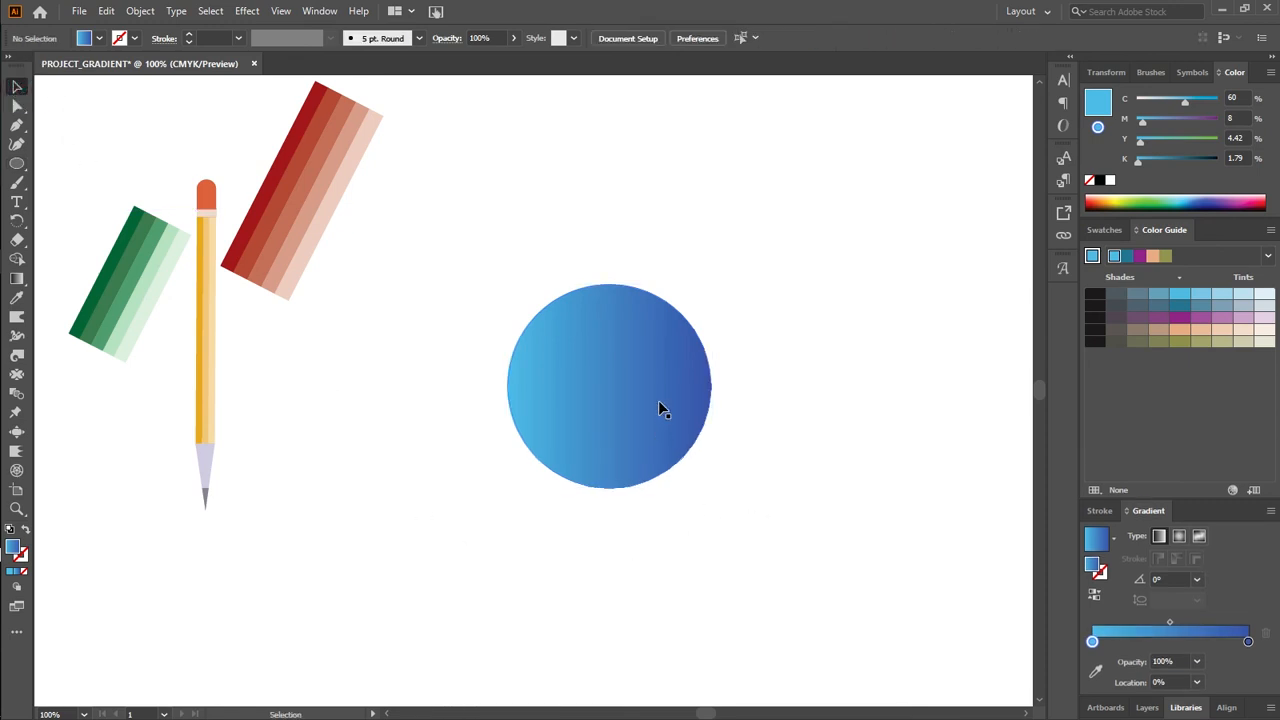
drag(658, 408, 615, 362)
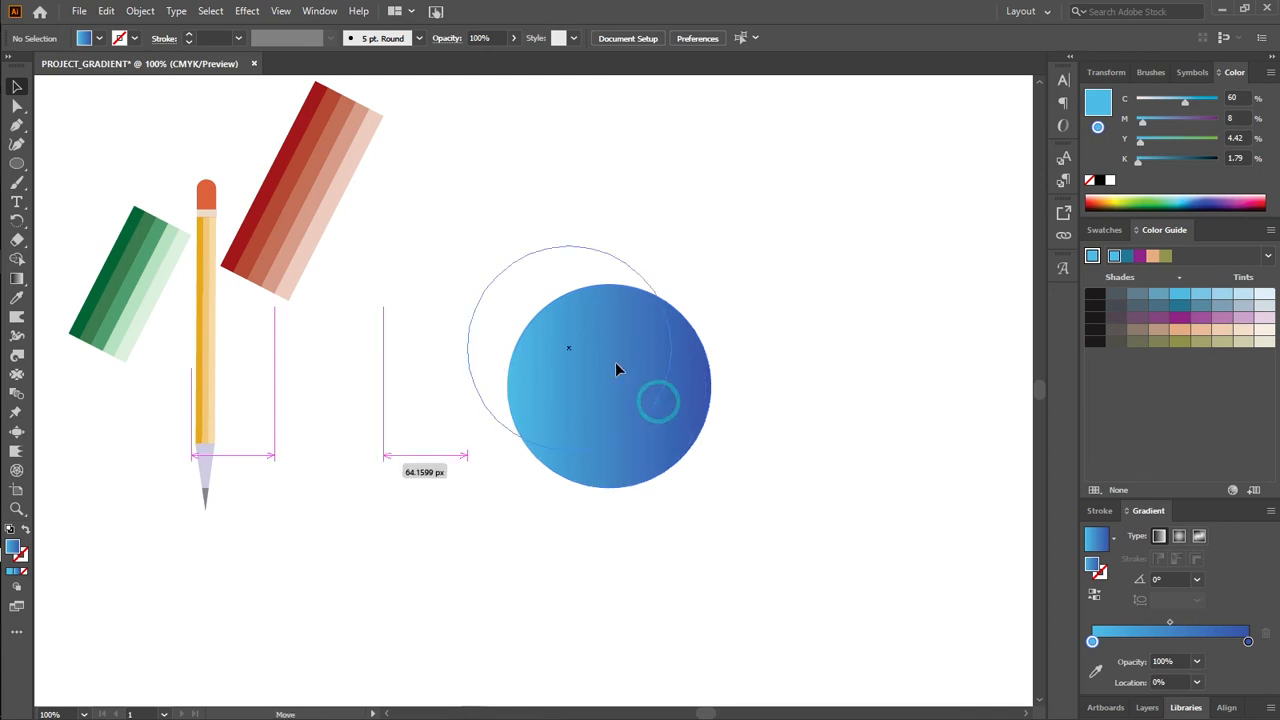
click(791, 422)
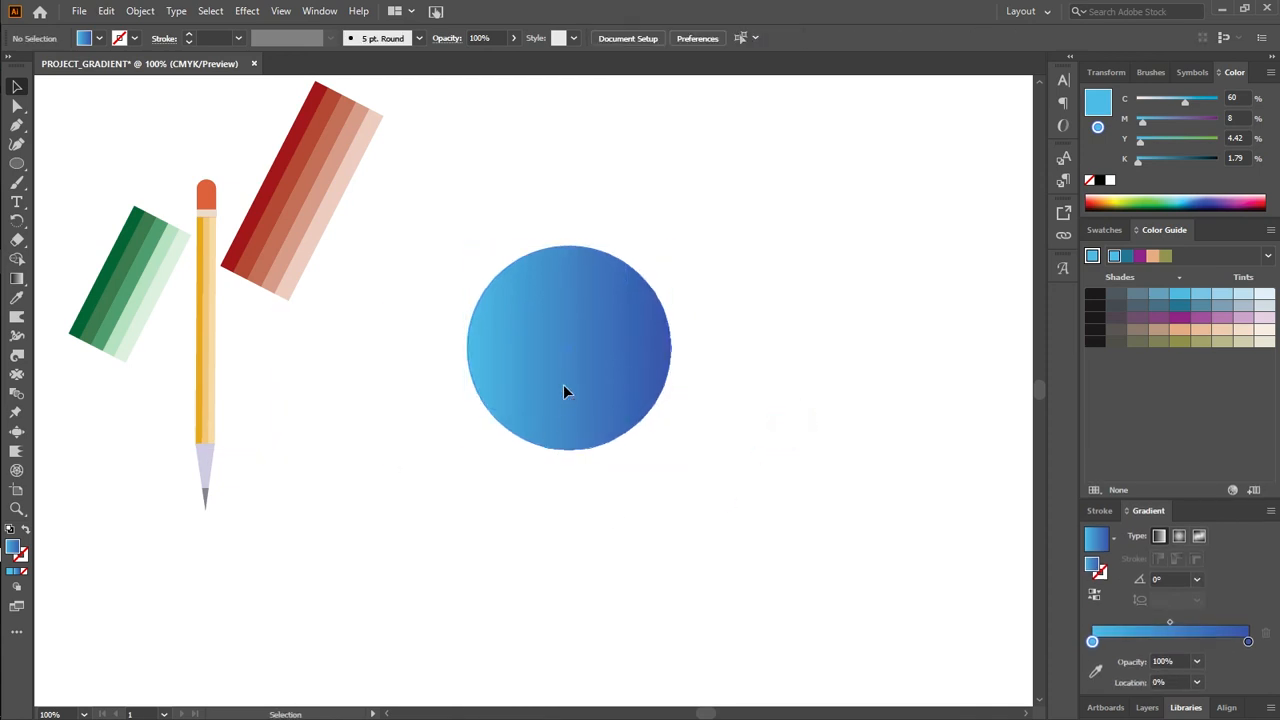
Try the solid light blue fill C 36, M 4.8, Y 2.65, K 1.07 on the circle and restore its gradient fill
click(566, 391)
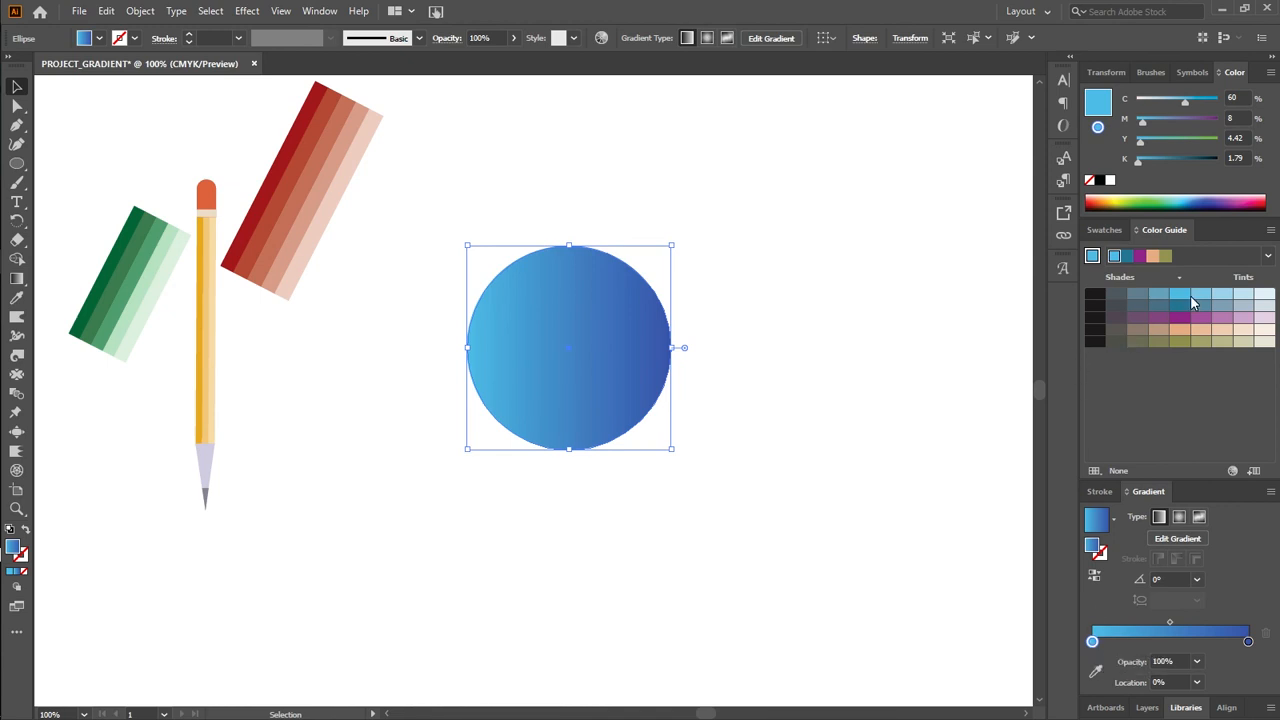
click(1221, 295)
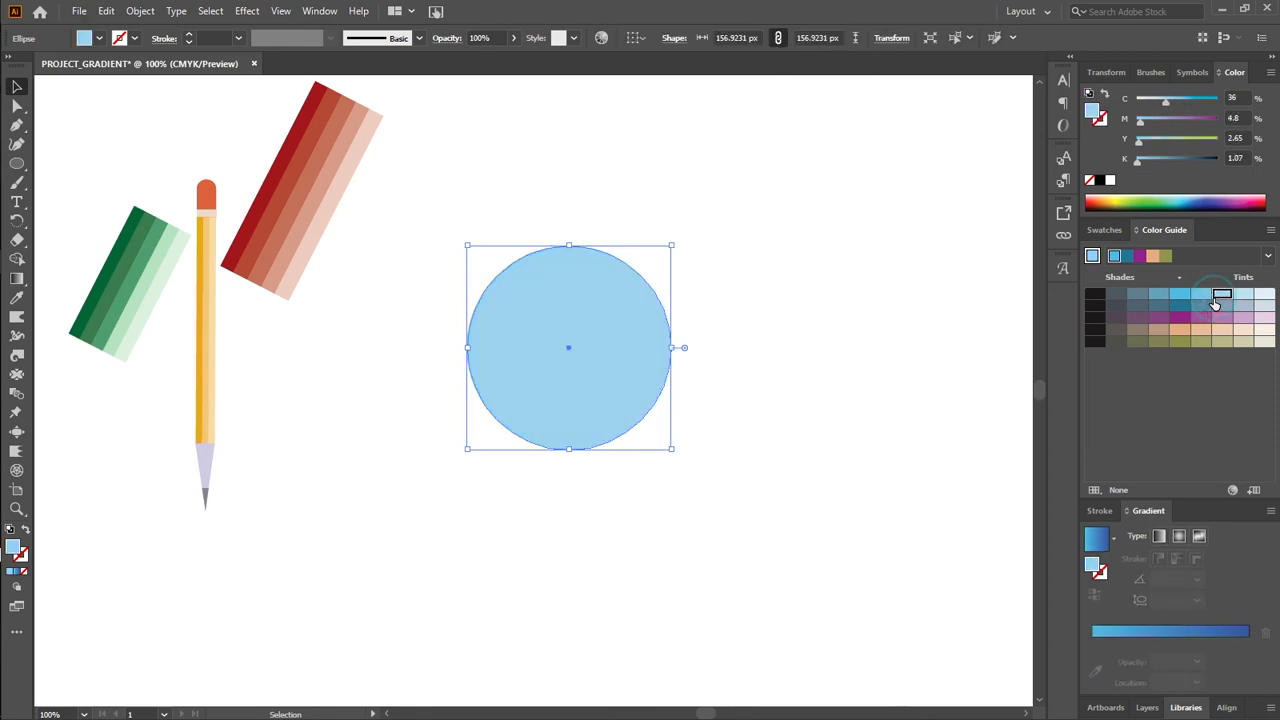
key(a)
key(period)
key(v)
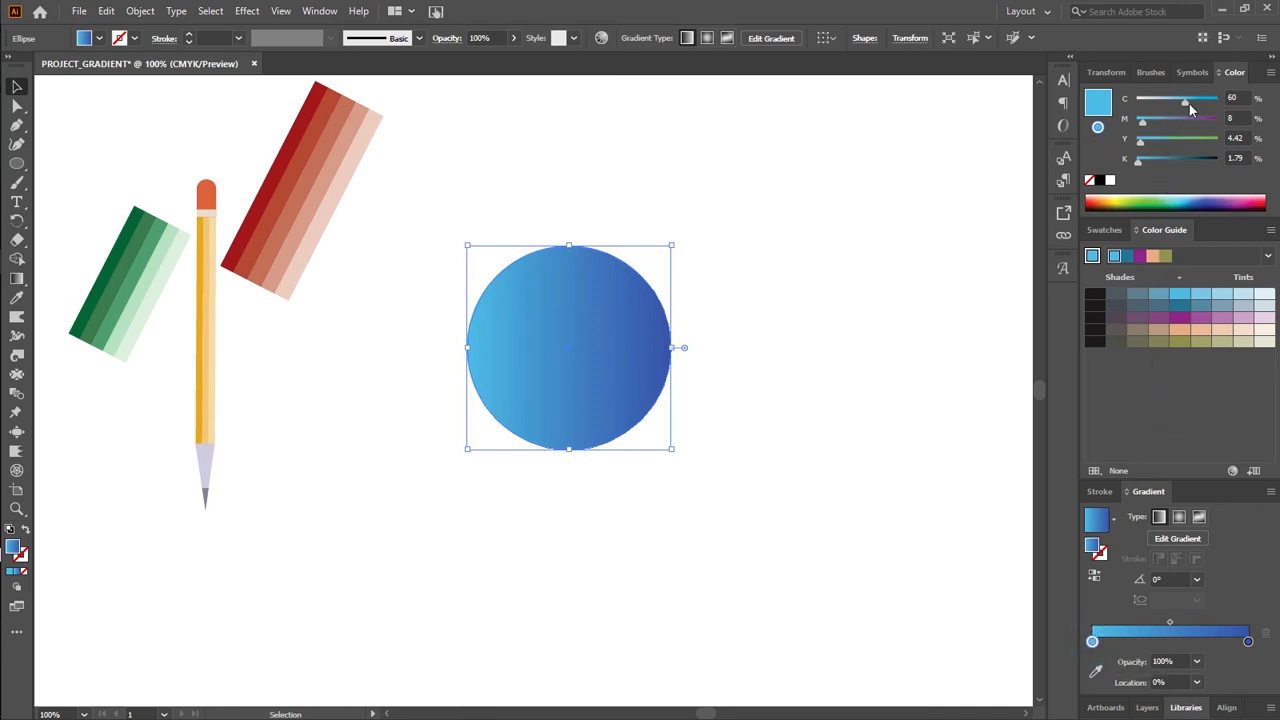
Set the cyan value of the circle's starting gradient stop to 82%, keeping only the two end stops
mouse_move(1191, 101)
mouse_down()
mouse_move(1180, 105)
mouse_move(1207, 105)
mouse_up()
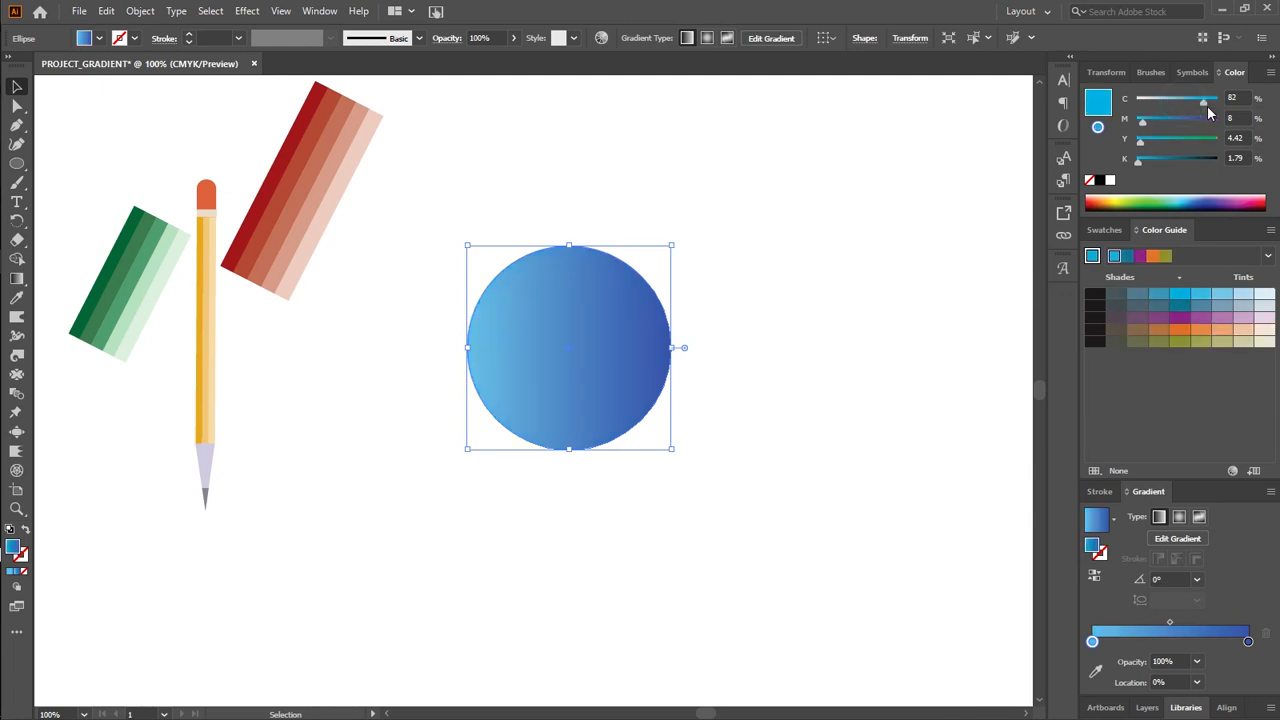
drag(1097, 641, 1123, 641)
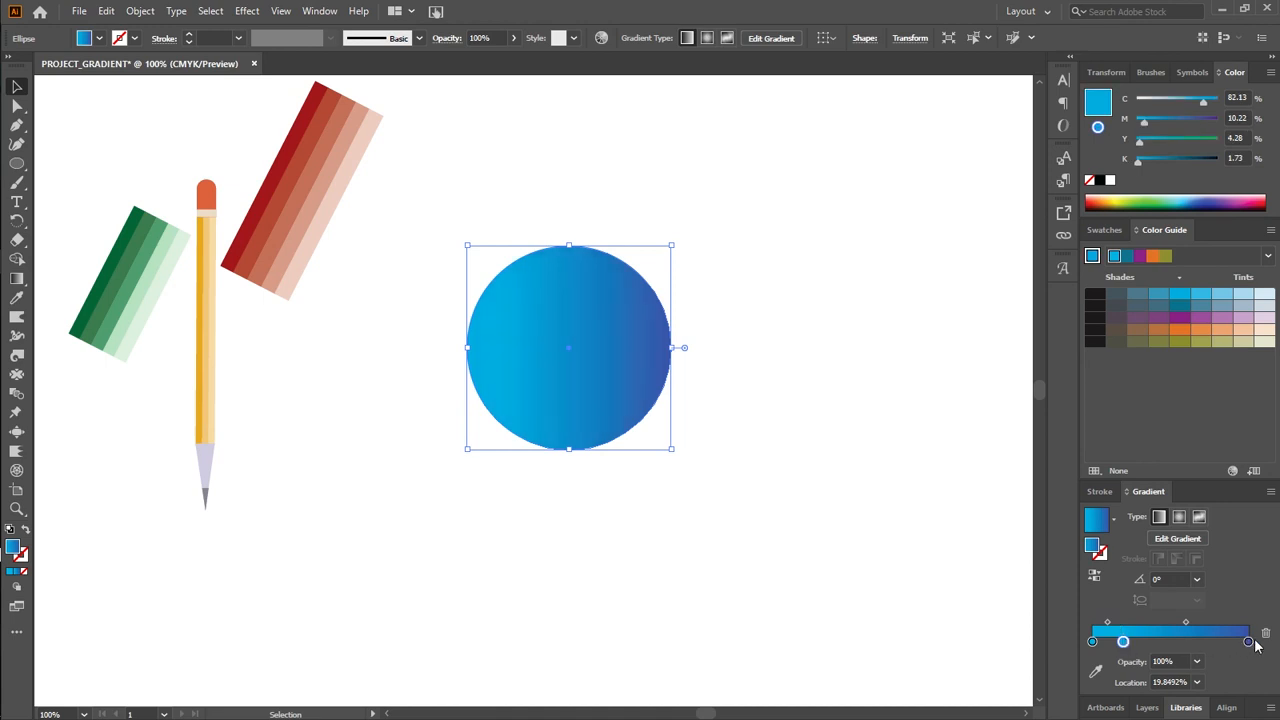
click(1263, 638)
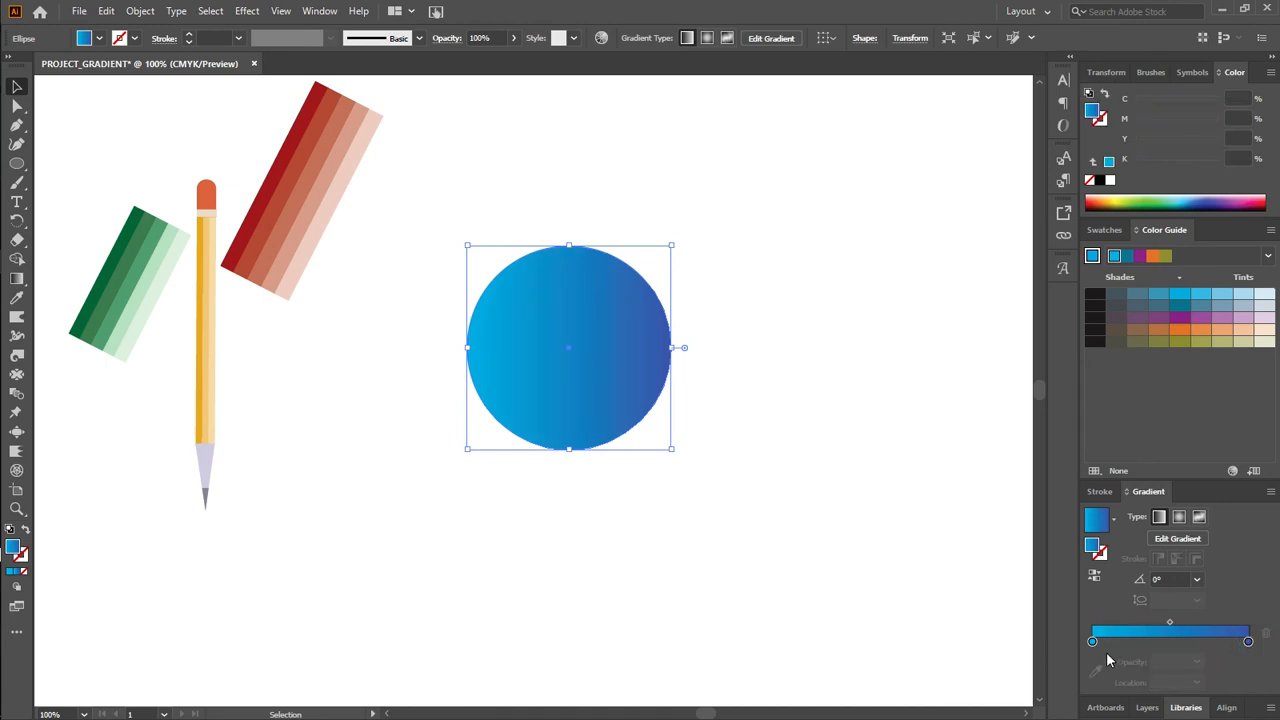
Move the circle's light blue gradient stop to about 28% along the gradient and deselect the circle
drag(1095, 643, 1140, 648)
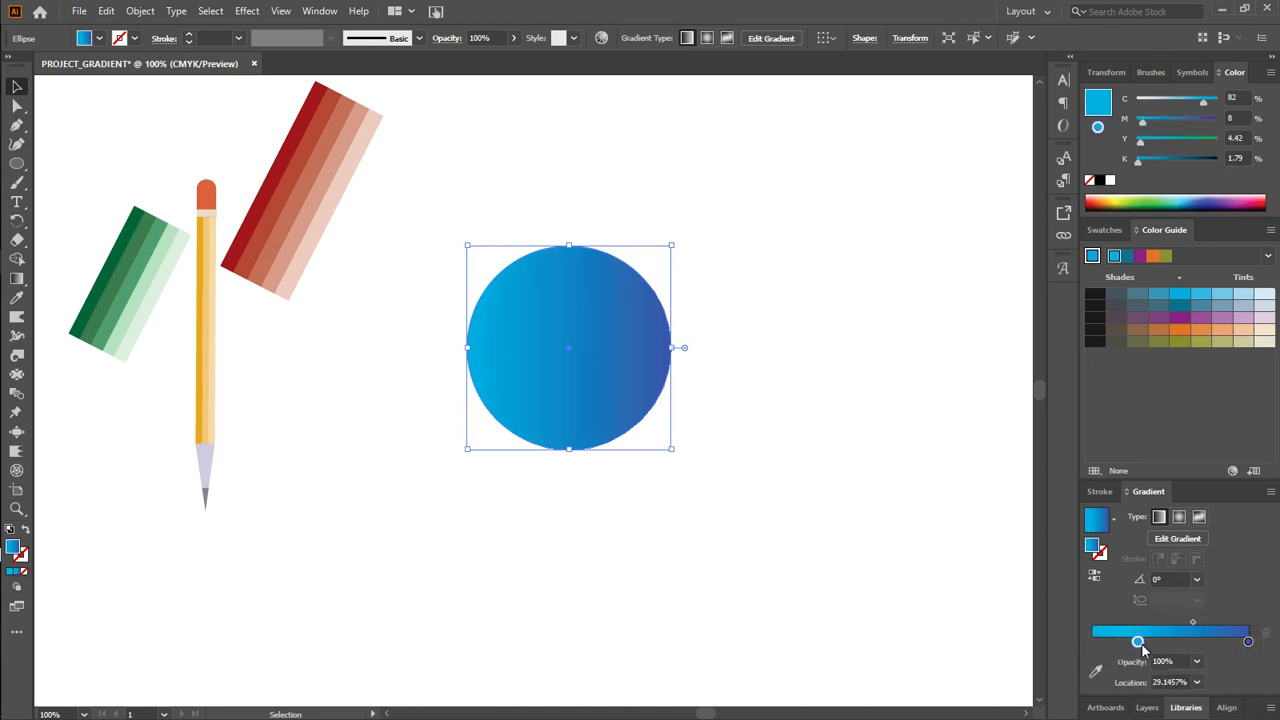
click(1192, 623)
drag(1197, 630, 1177, 621)
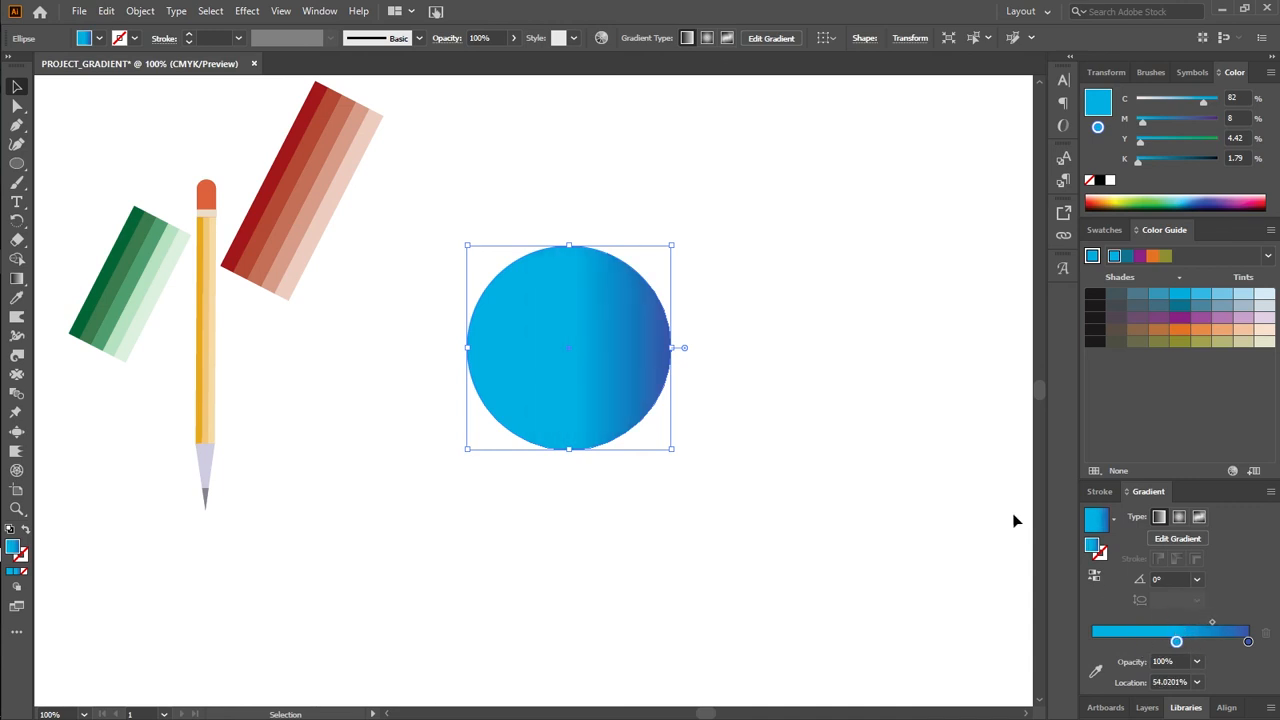
drag(1176, 641, 1150, 641)
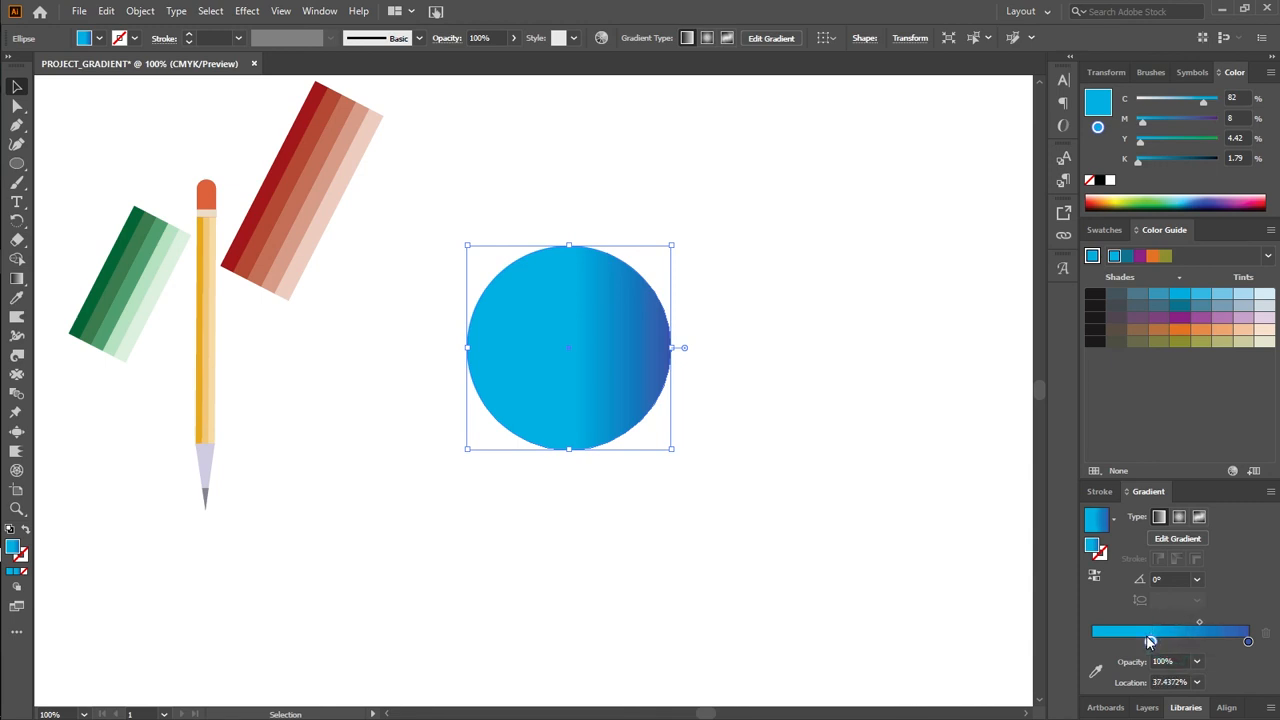
click(1200, 624)
drag(1200, 624, 1189, 624)
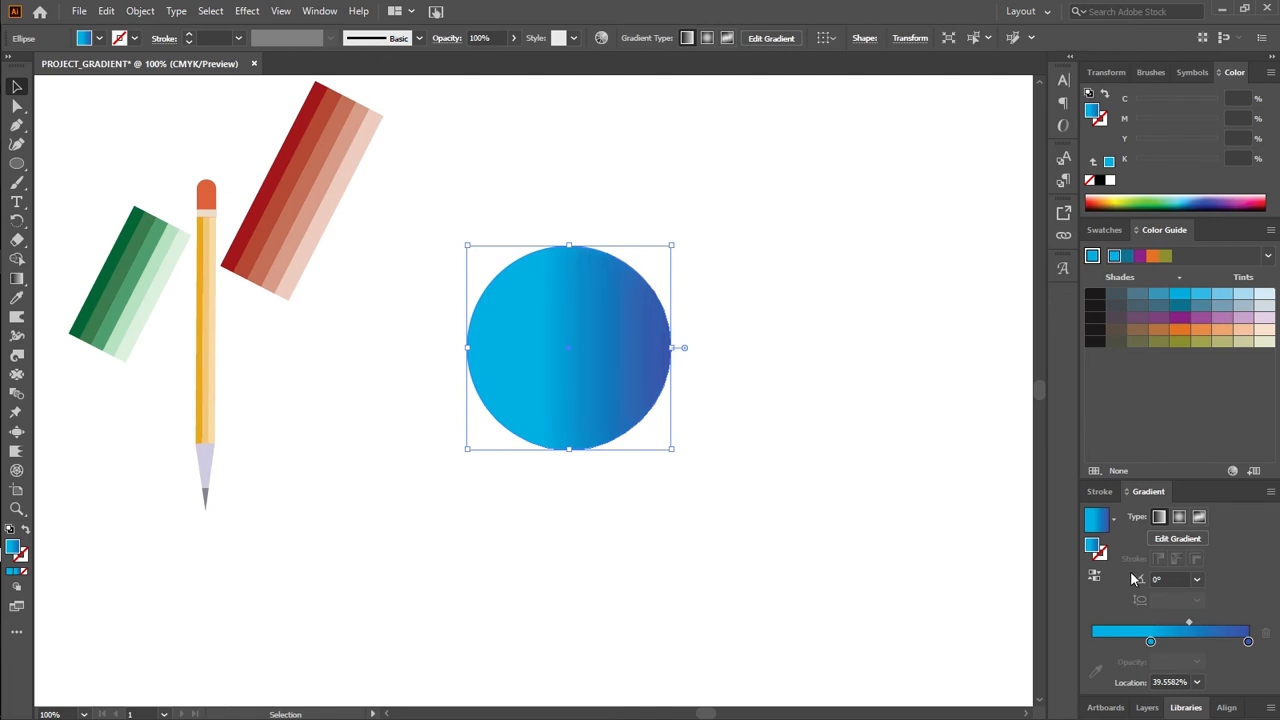
drag(1189, 624, 1200, 625)
click(1152, 643)
drag(1153, 643, 1141, 645)
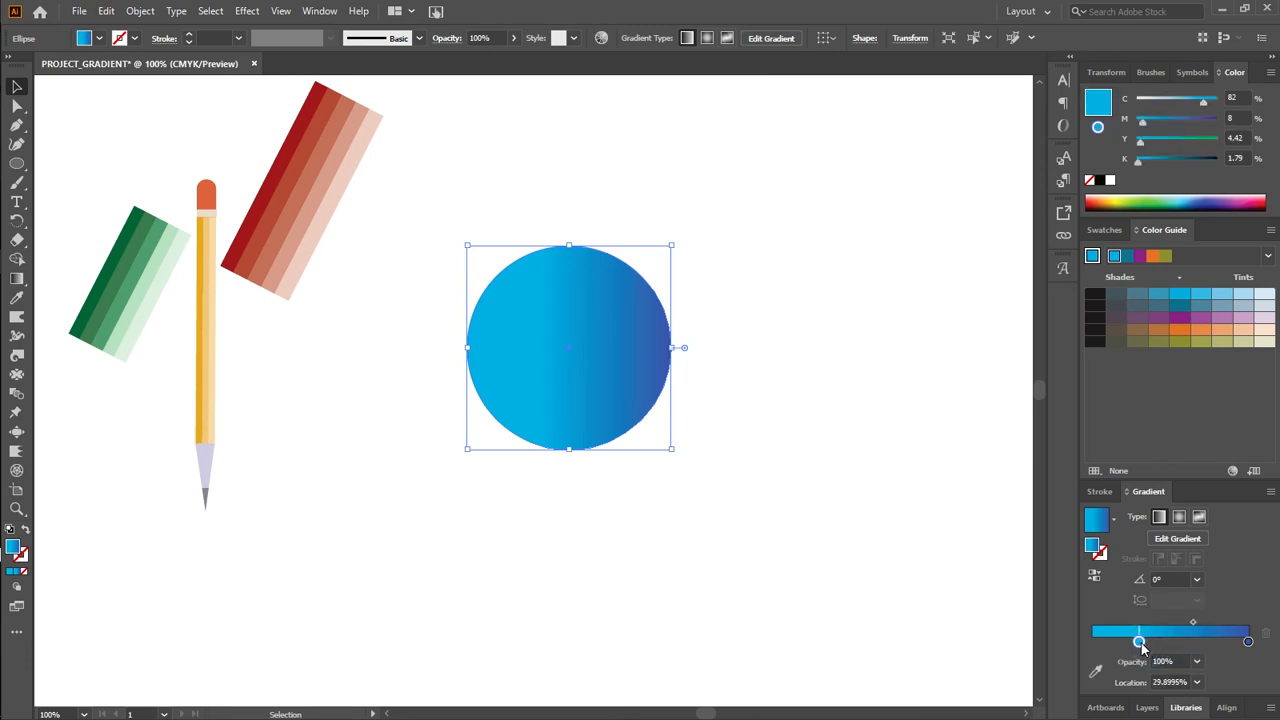
drag(1138, 643, 1146, 643)
drag(1144, 642, 1137, 642)
click(790, 391)
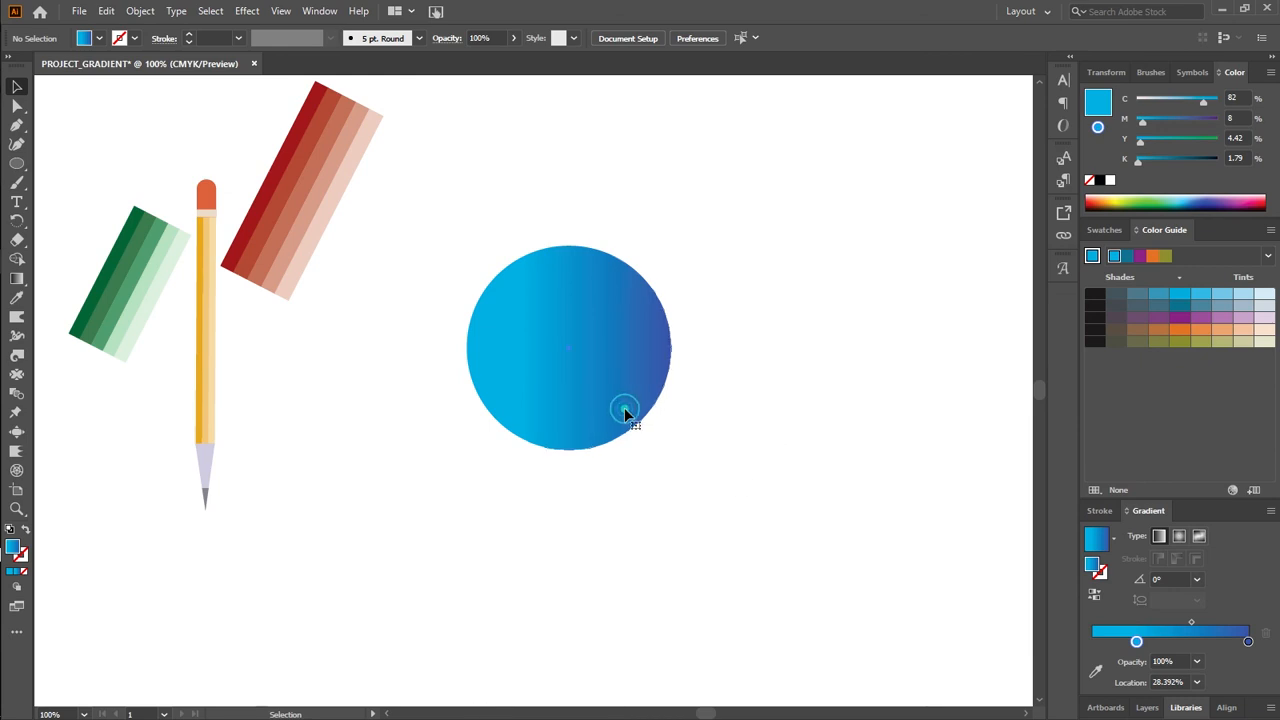
Duplicate the blue gradient circle, shrink the copy slightly in proportion, and centre it on the original so a thin rim remains
click(624, 407)
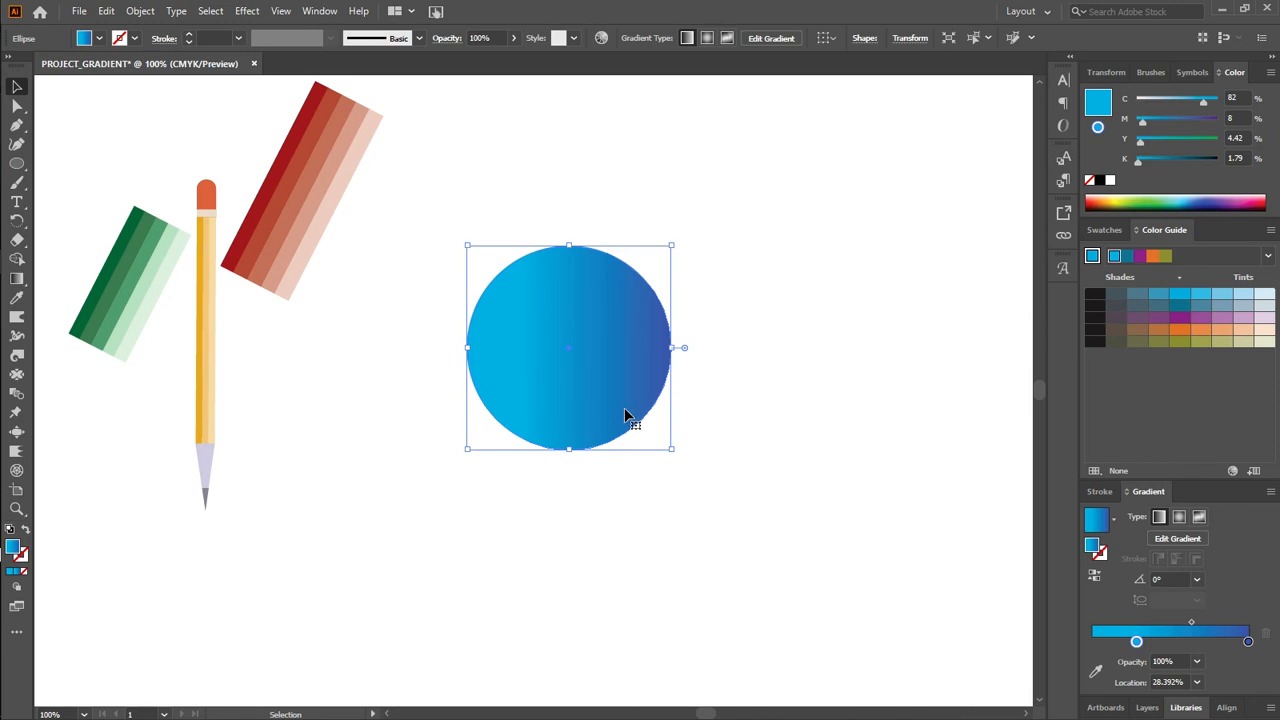
drag(624, 407, 654, 413)
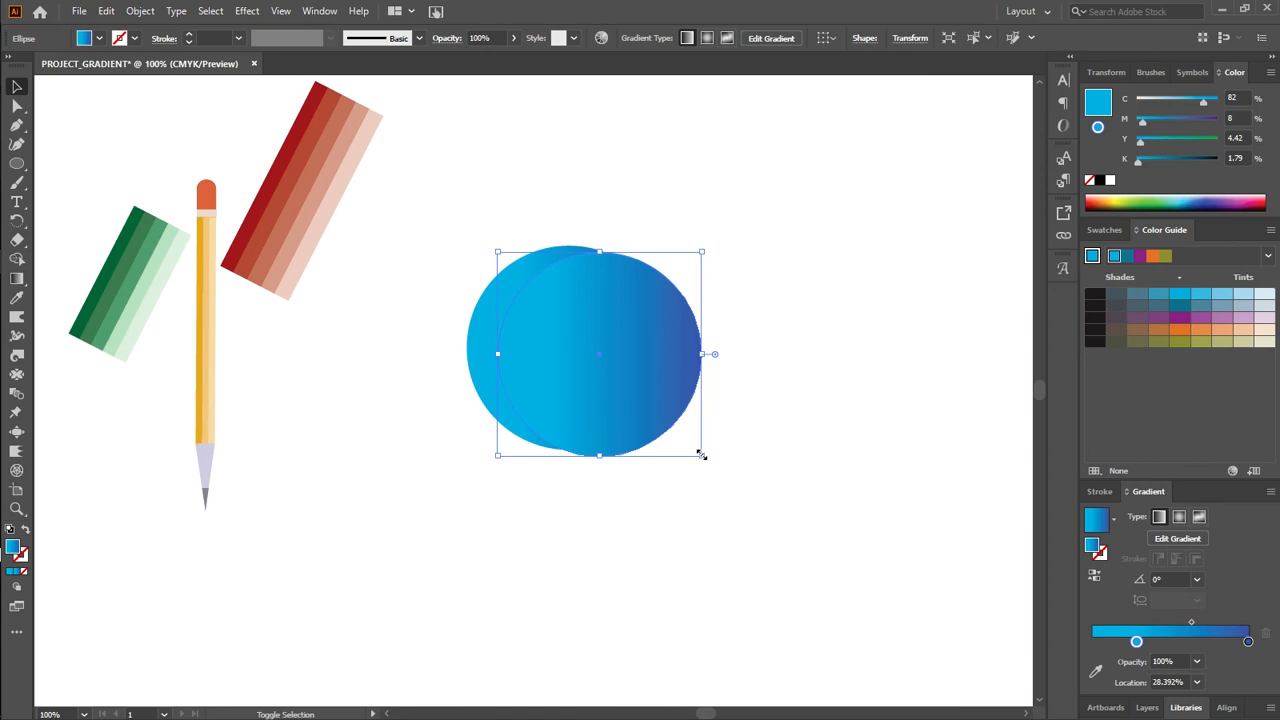
drag(701, 455, 676, 430)
drag(624, 385, 594, 378)
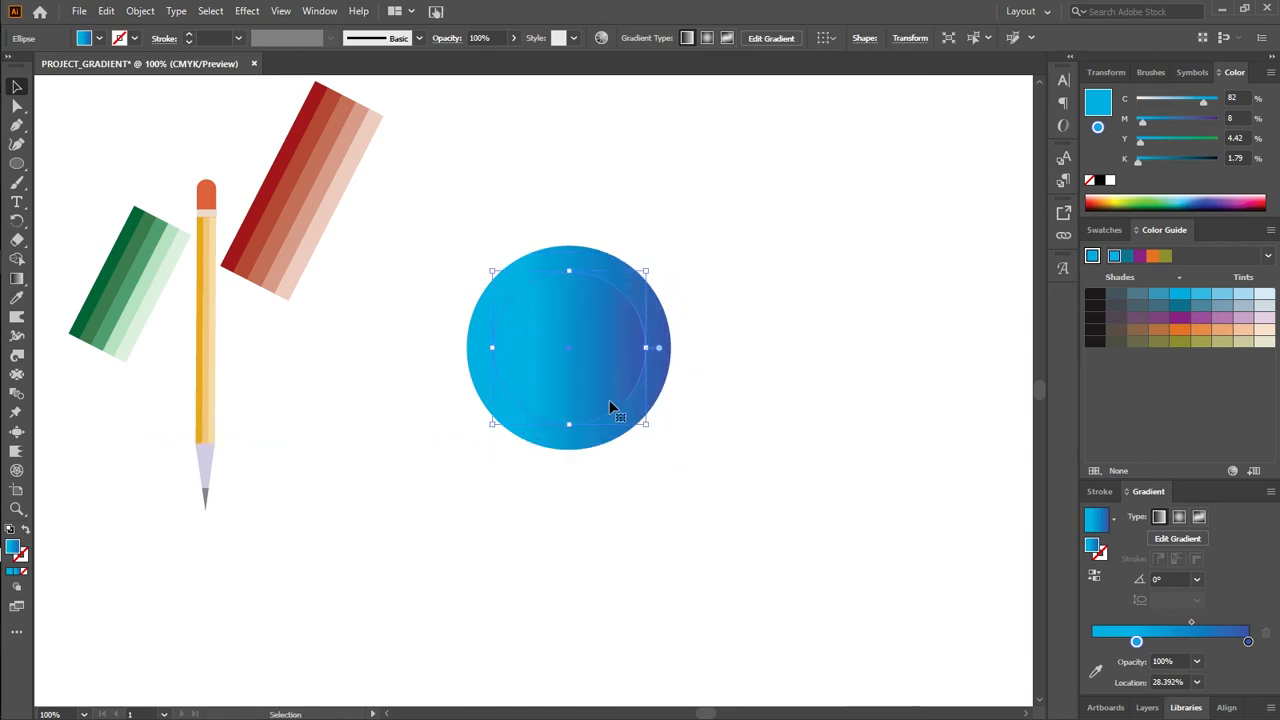
drag(650, 427, 664, 447)
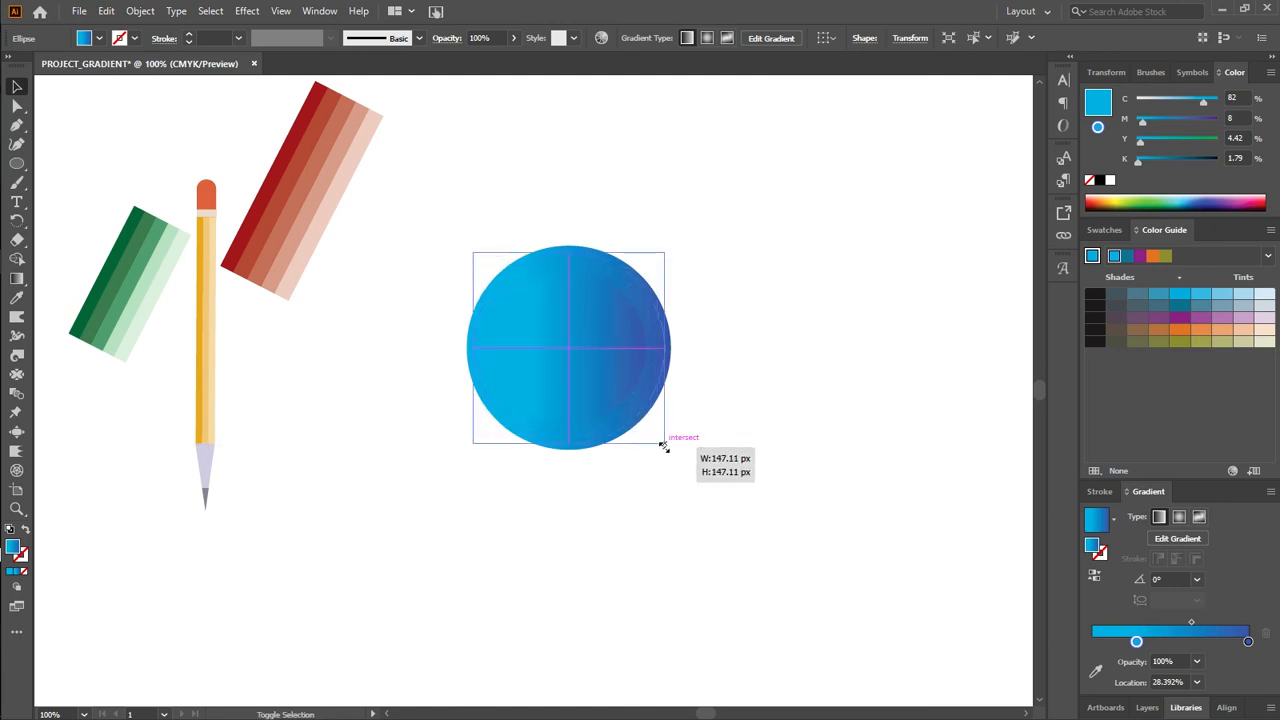
drag(664, 447, 662, 444)
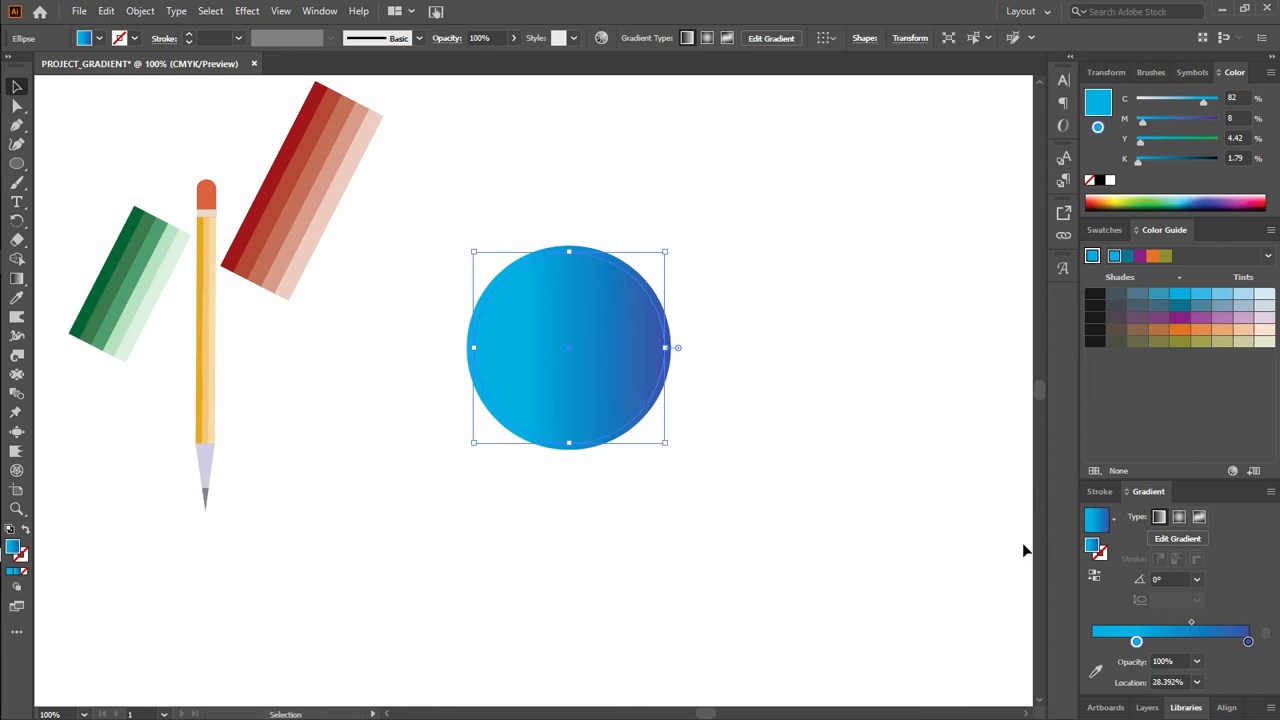
Try reversing the gradient on the inner circle and undo the reversal
click(1094, 576)
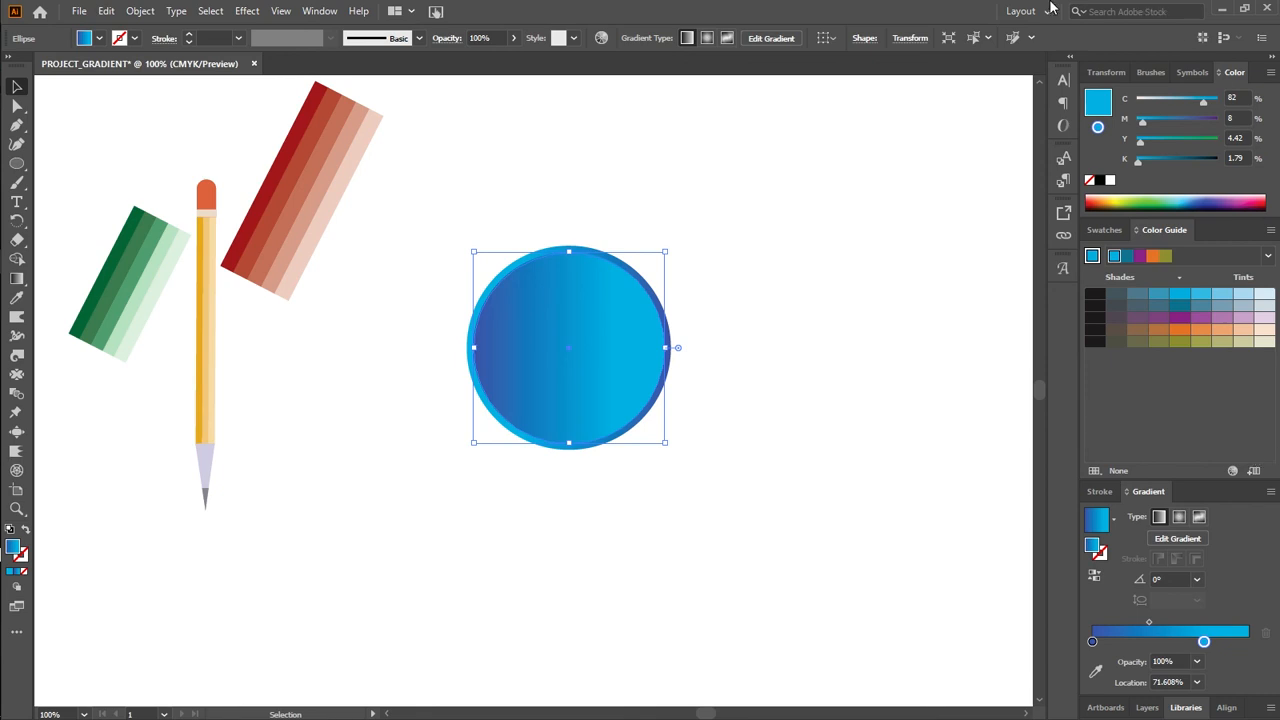
click(108, 114)
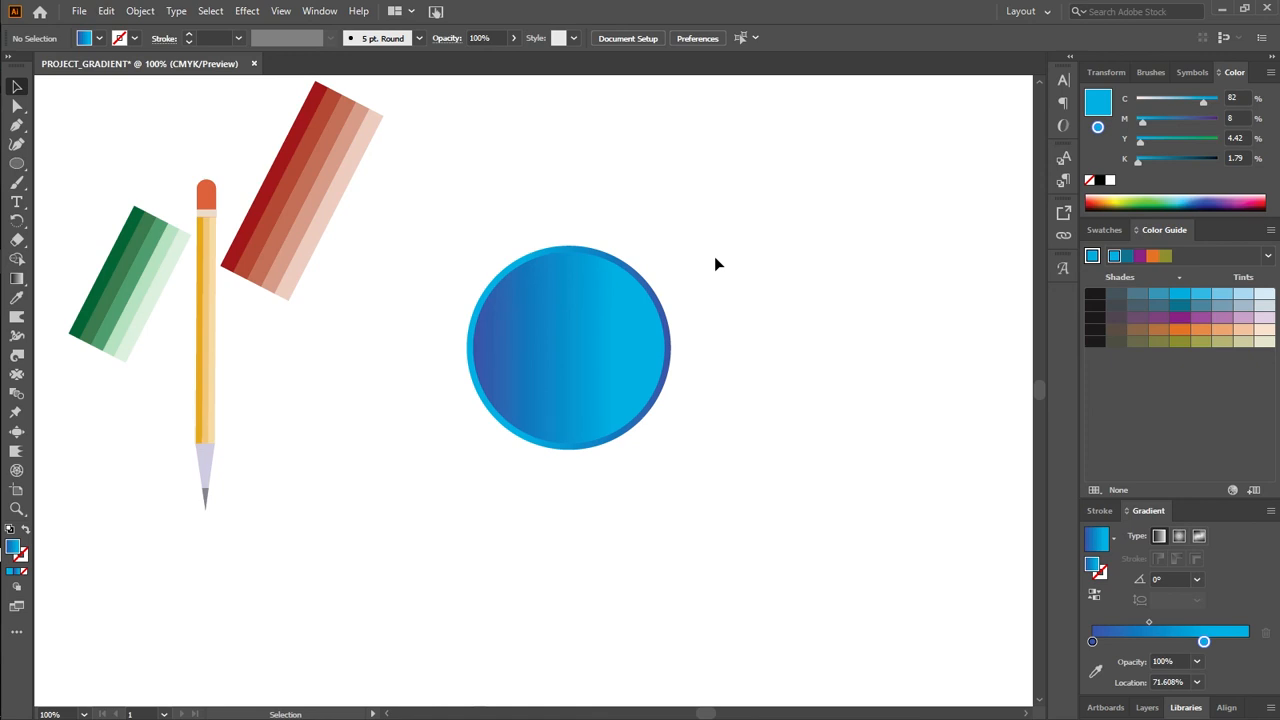
key(a)
key(ctrl+z)
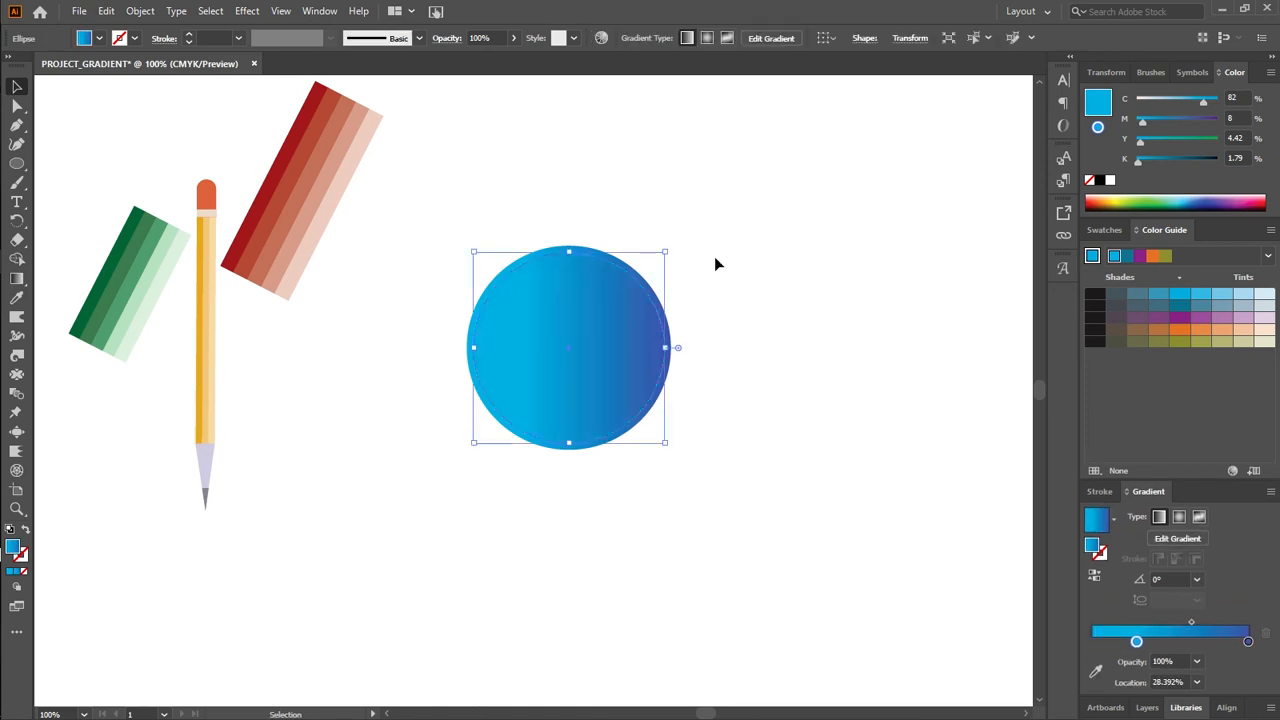
Undo the inner circle's resizing, centring and duplication step by step
key(v)
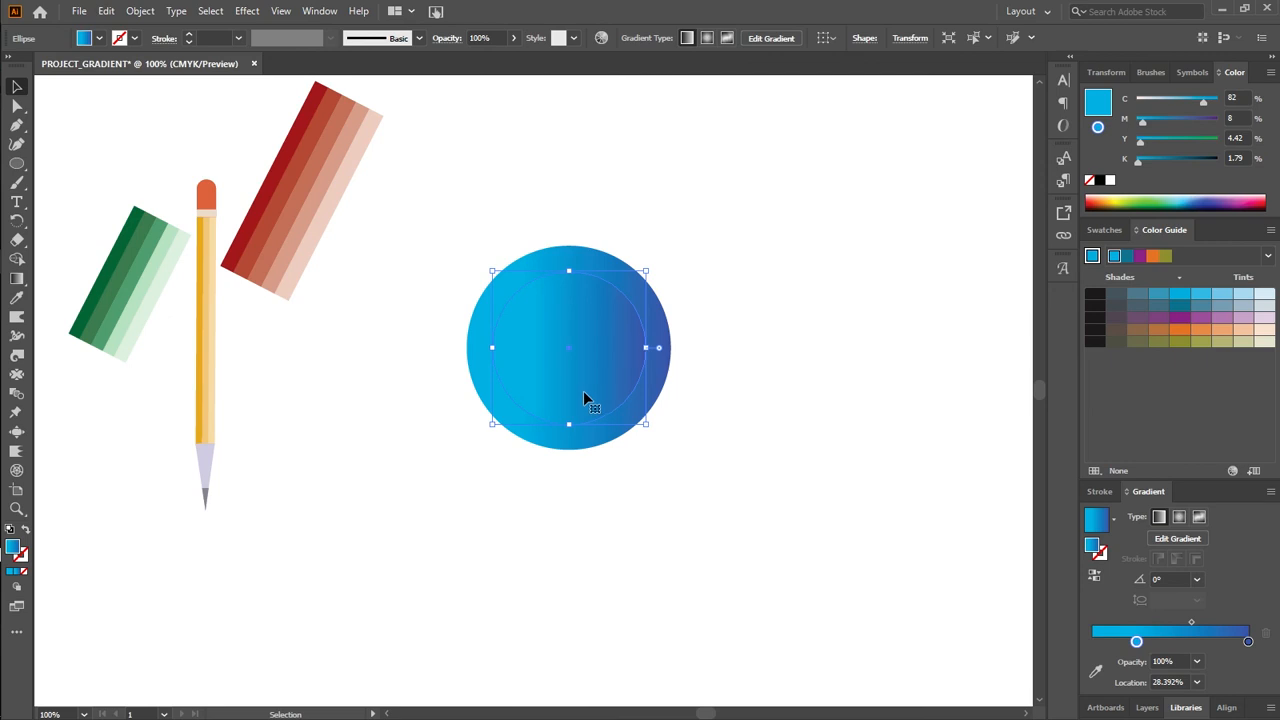
key(ctrl+z)
key(ctrl+z)
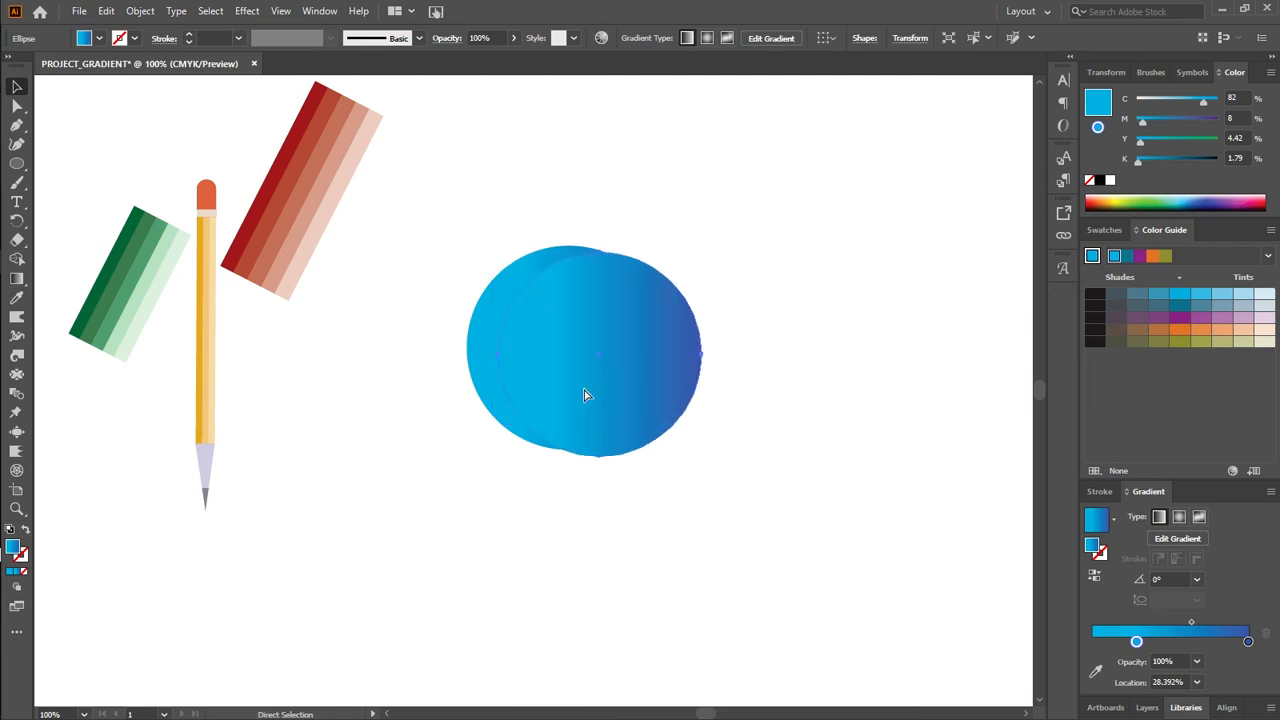
key(v)
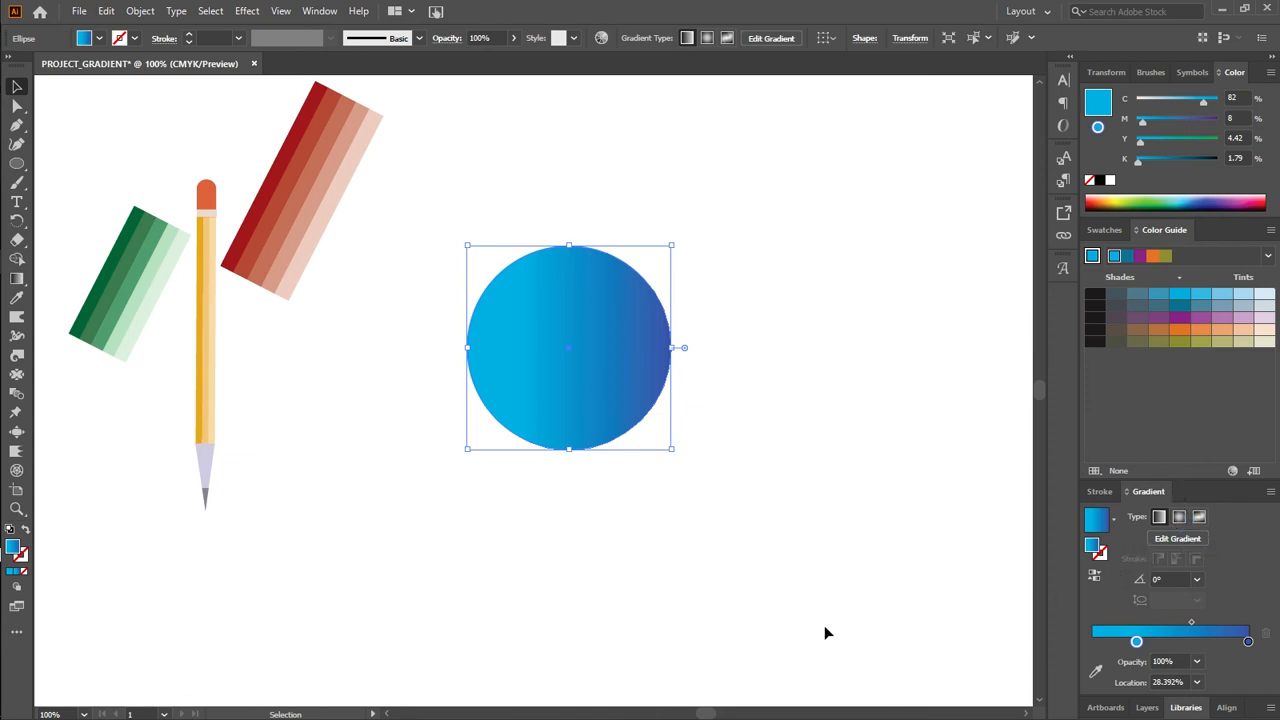
Restore the centred inner circle with its gradient running in the original direction
key(a)
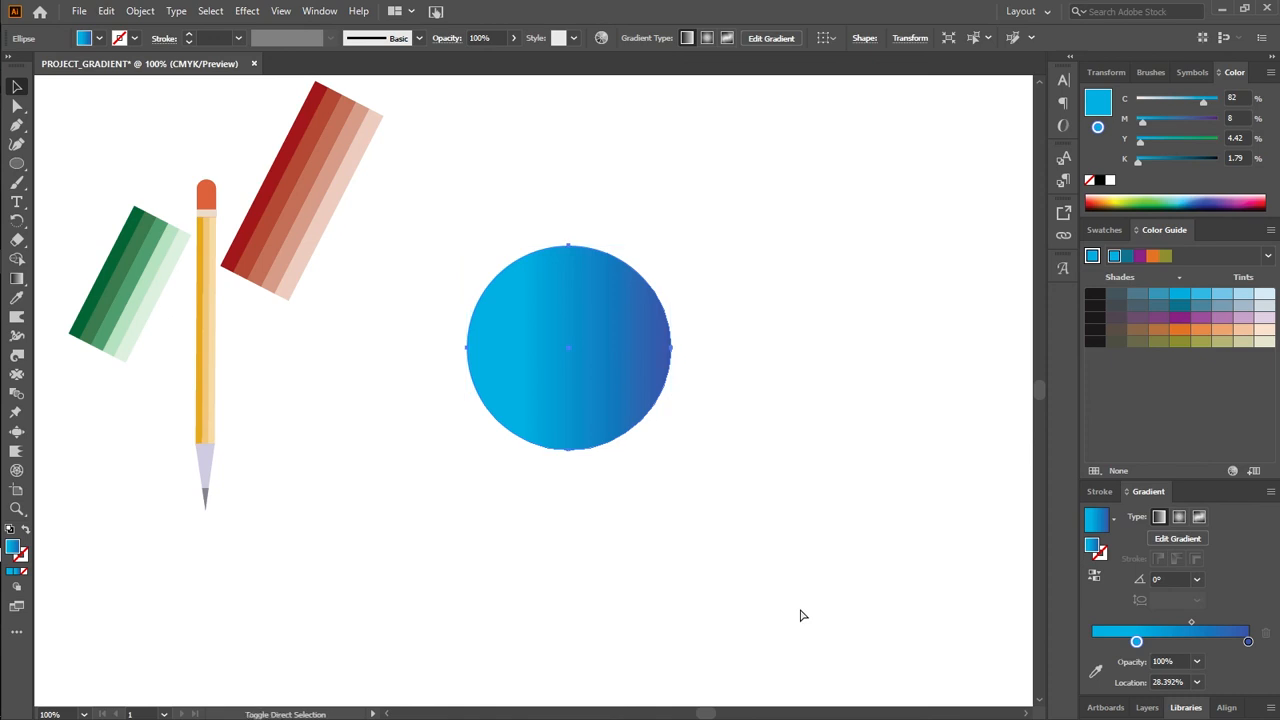
key(ctrl+v)
key(ctrl+z)
key(ctrl+z)
key(ctrl+shift+z)
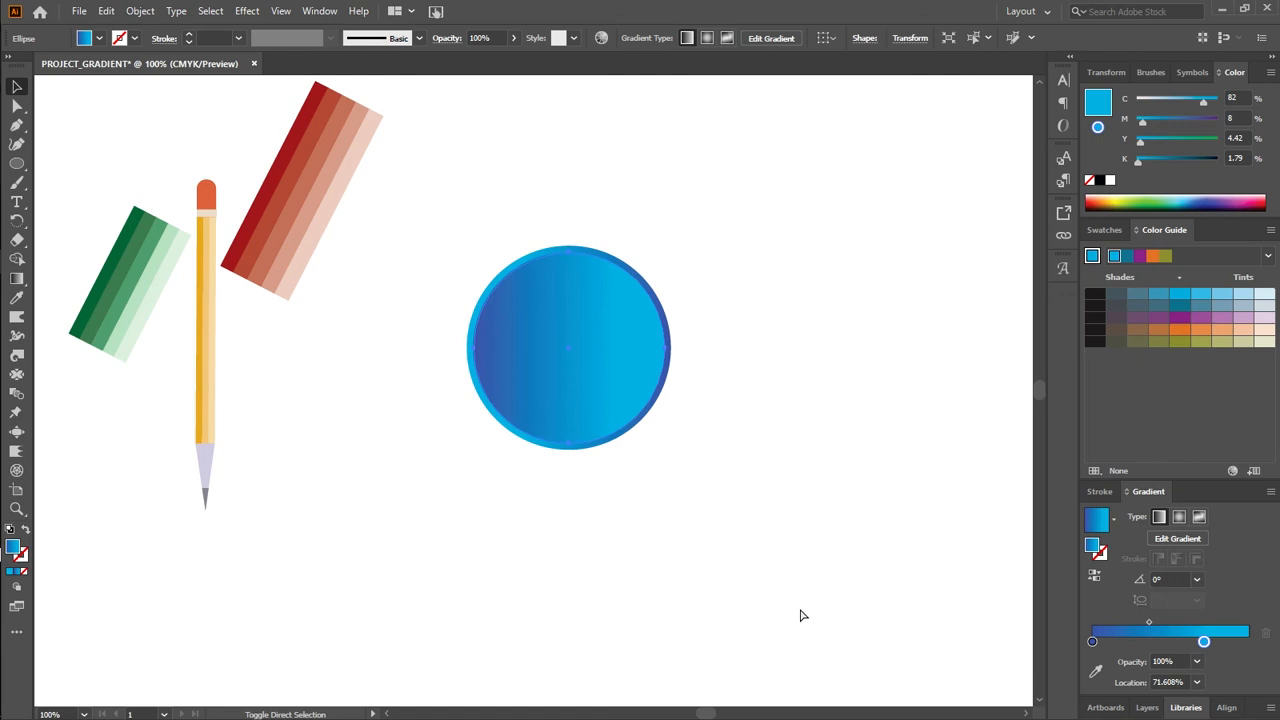
key(ctrl+z)
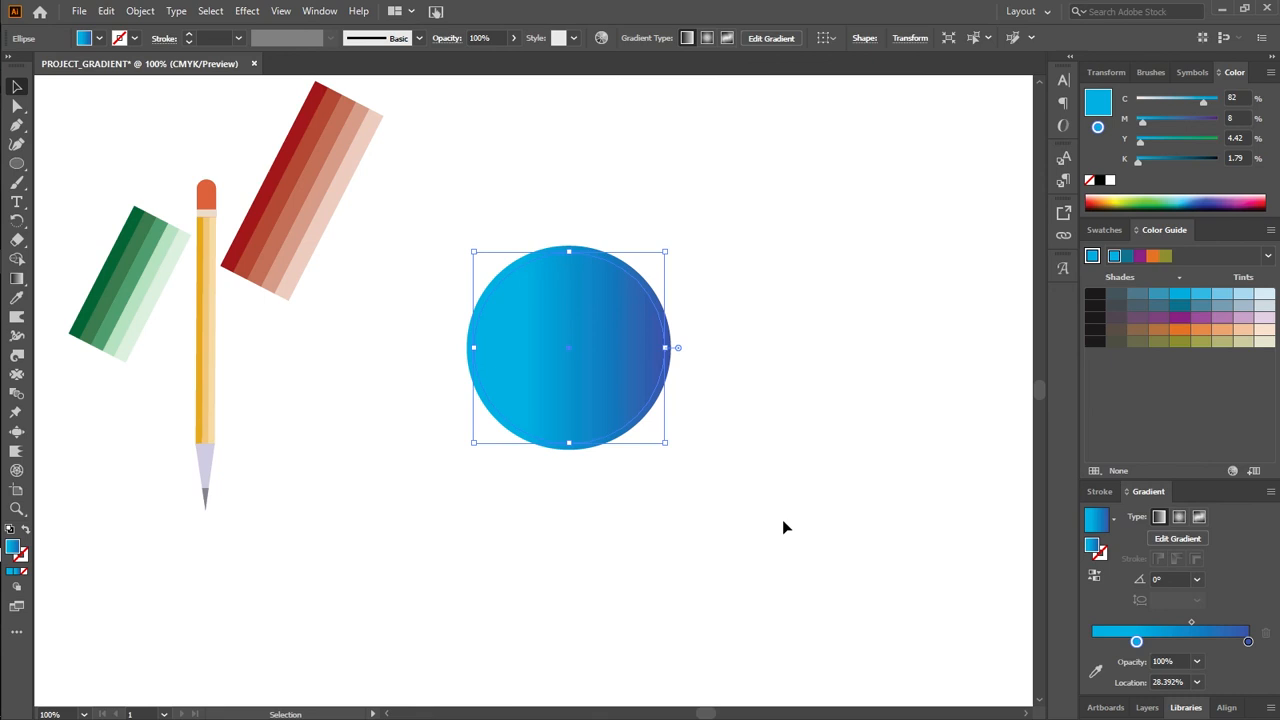
Reverse the inner circle's gradient and move both circles together slightly up and right, leaving them deselected
click(1095, 577)
click(809, 351)
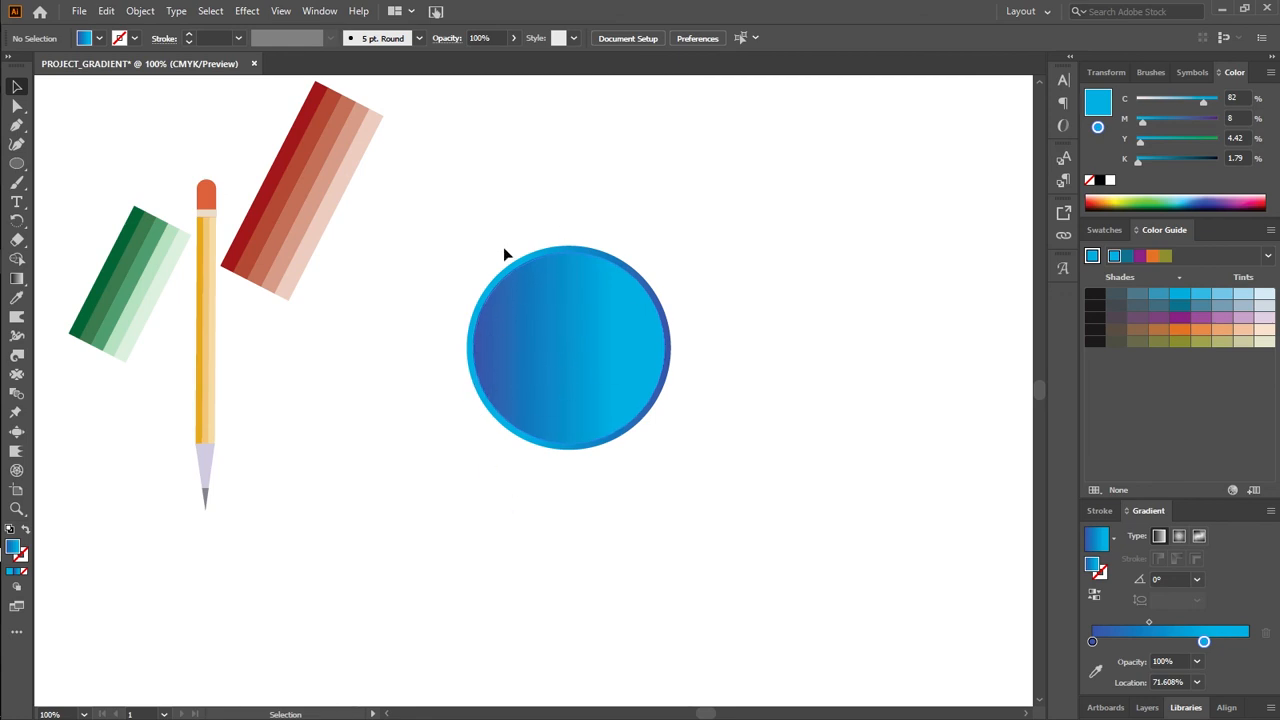
drag(471, 257, 653, 468)
drag(622, 416, 633, 378)
click(645, 524)
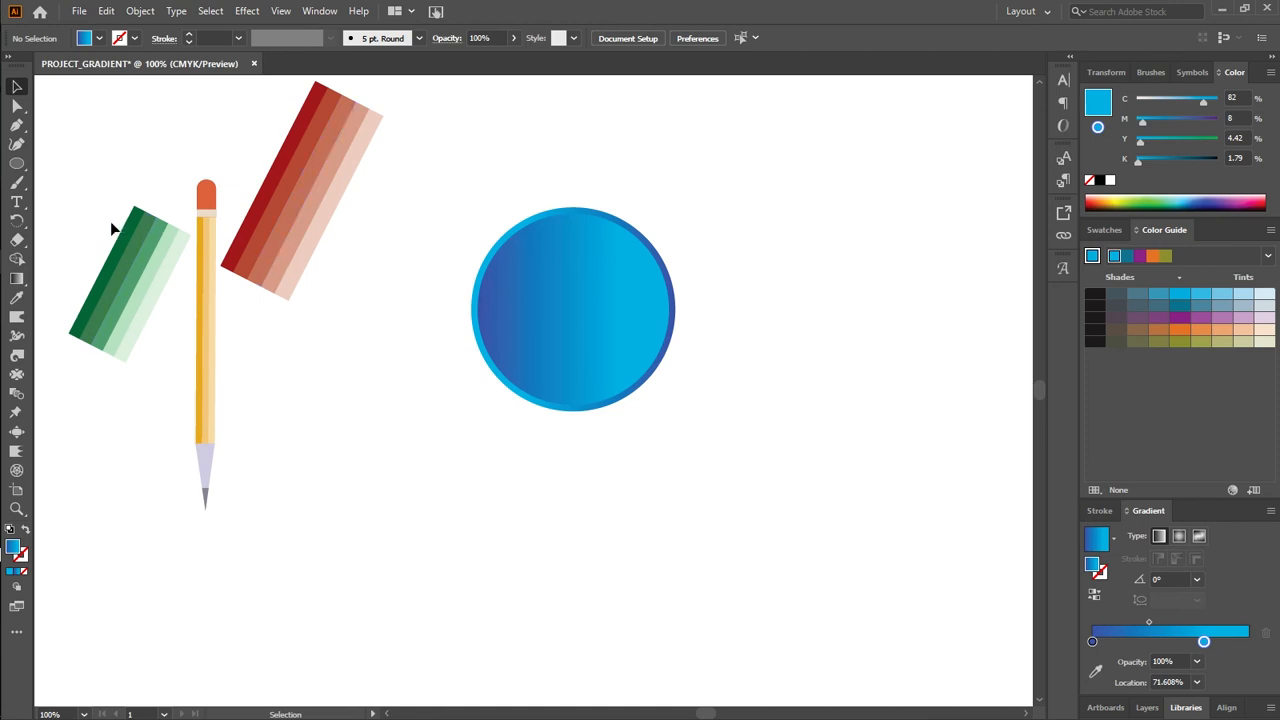
Draw a small circle about 45 px wide with the Ellipse tool just below the large blue circle
click(20, 166)
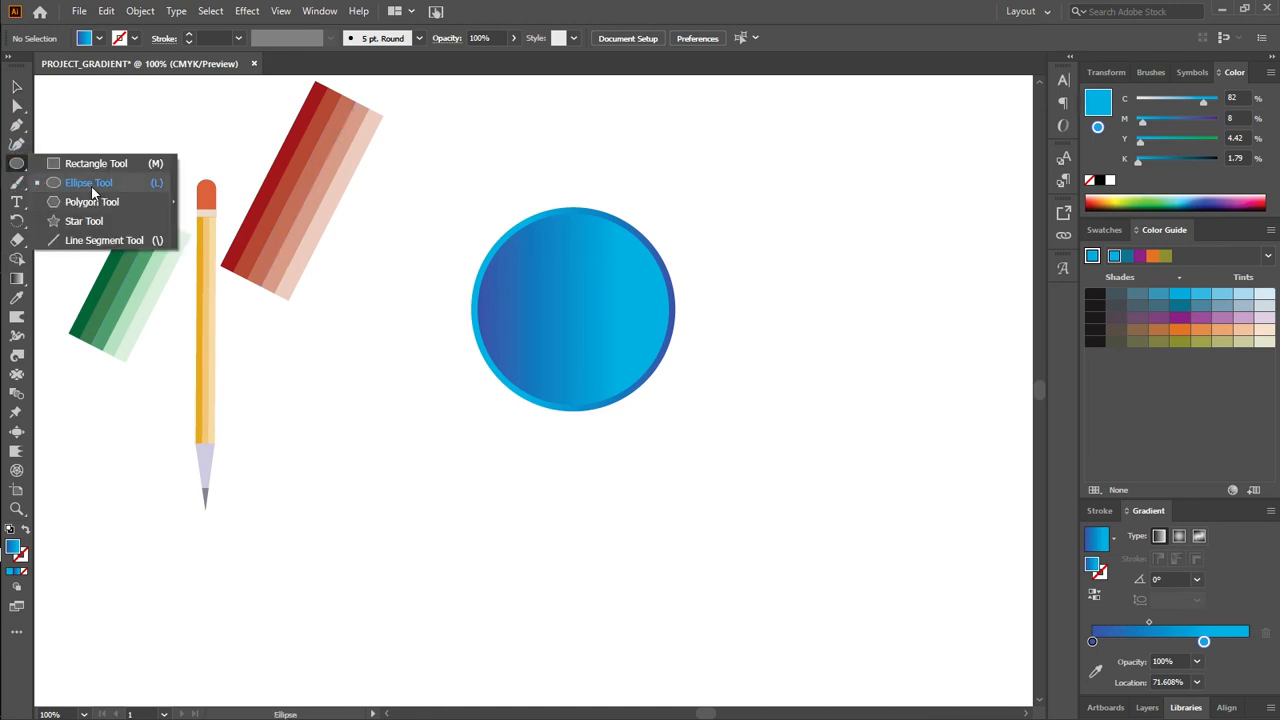
click(89, 183)
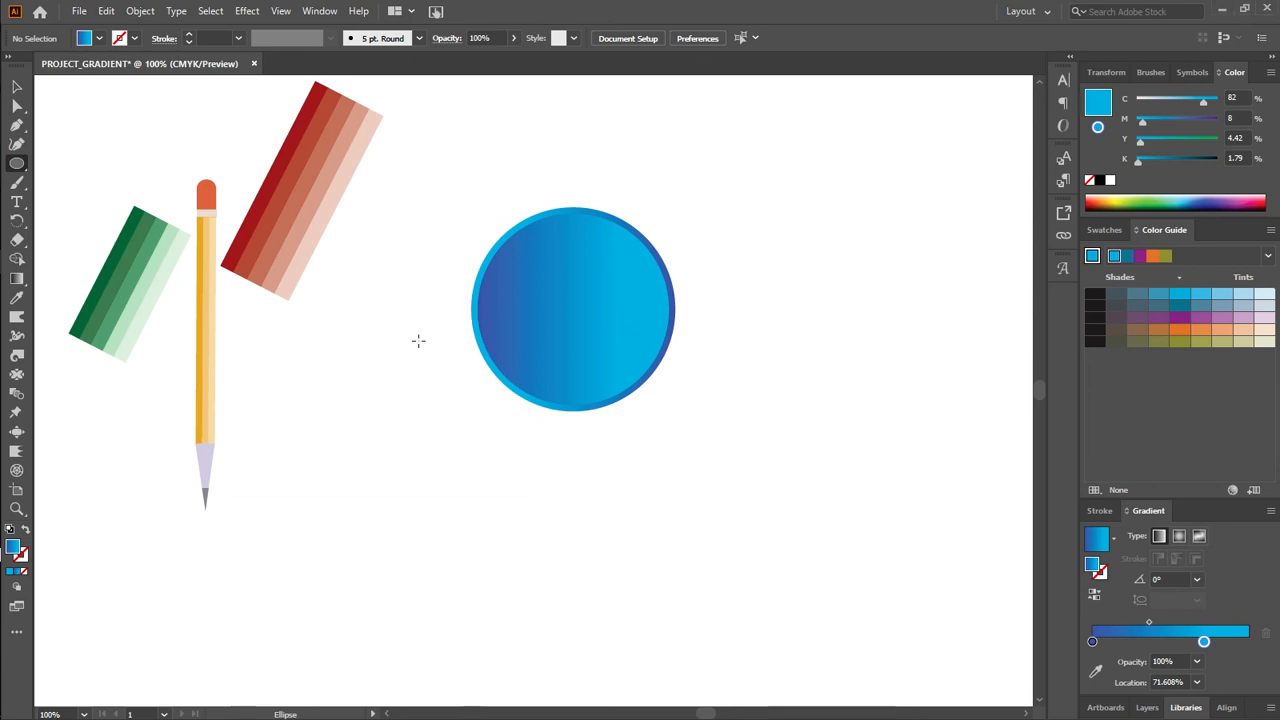
drag(602, 465, 653, 523)
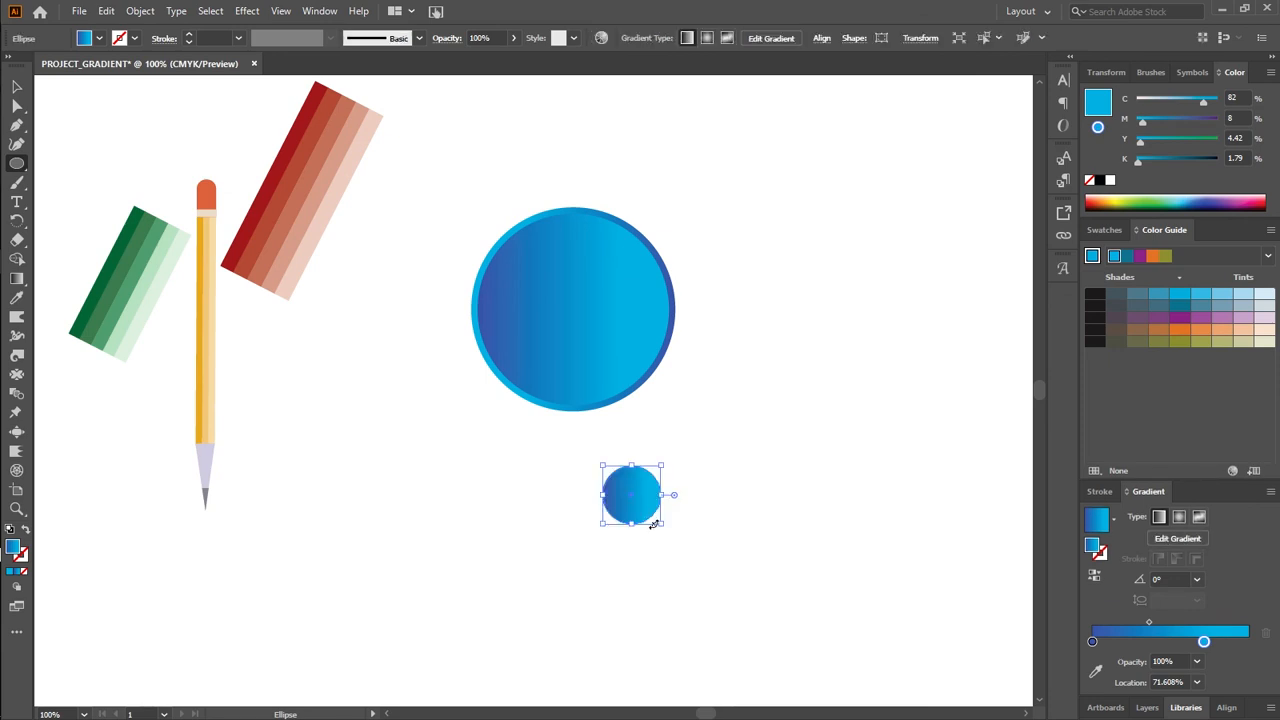
Remove the small circle's fill and give it a white stroke
click(93, 40)
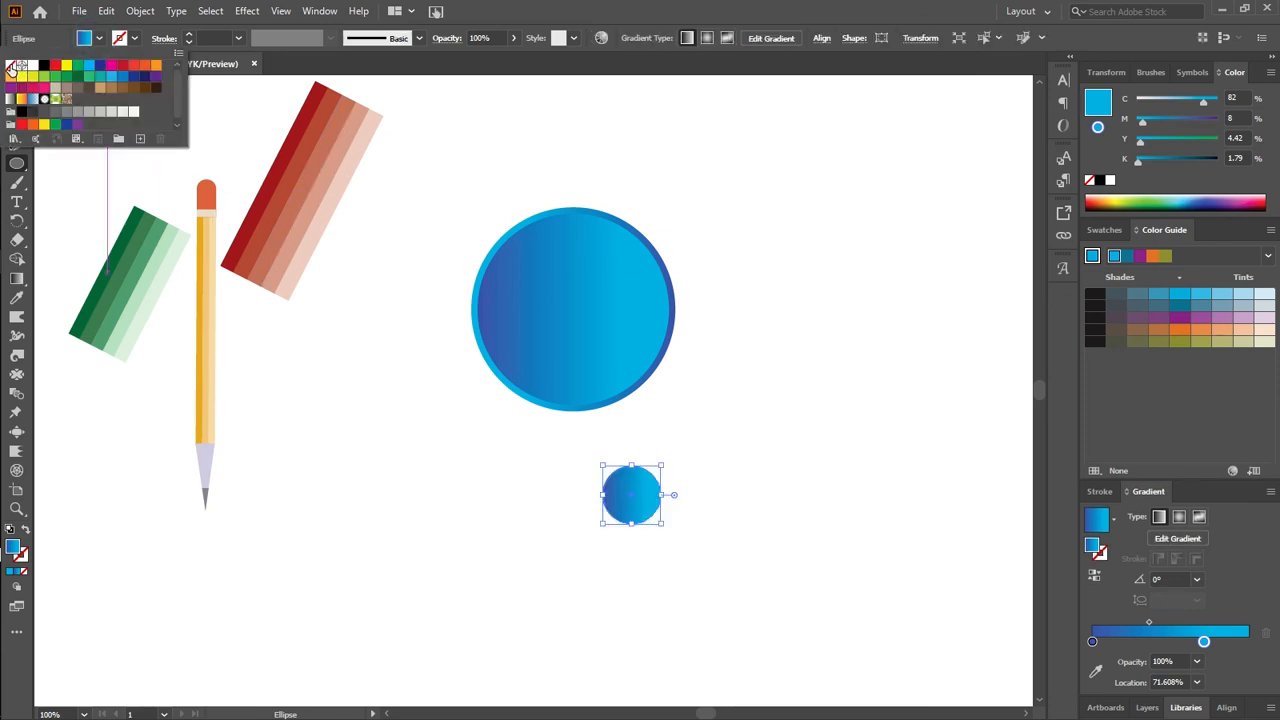
click(10, 66)
click(133, 40)
click(133, 40)
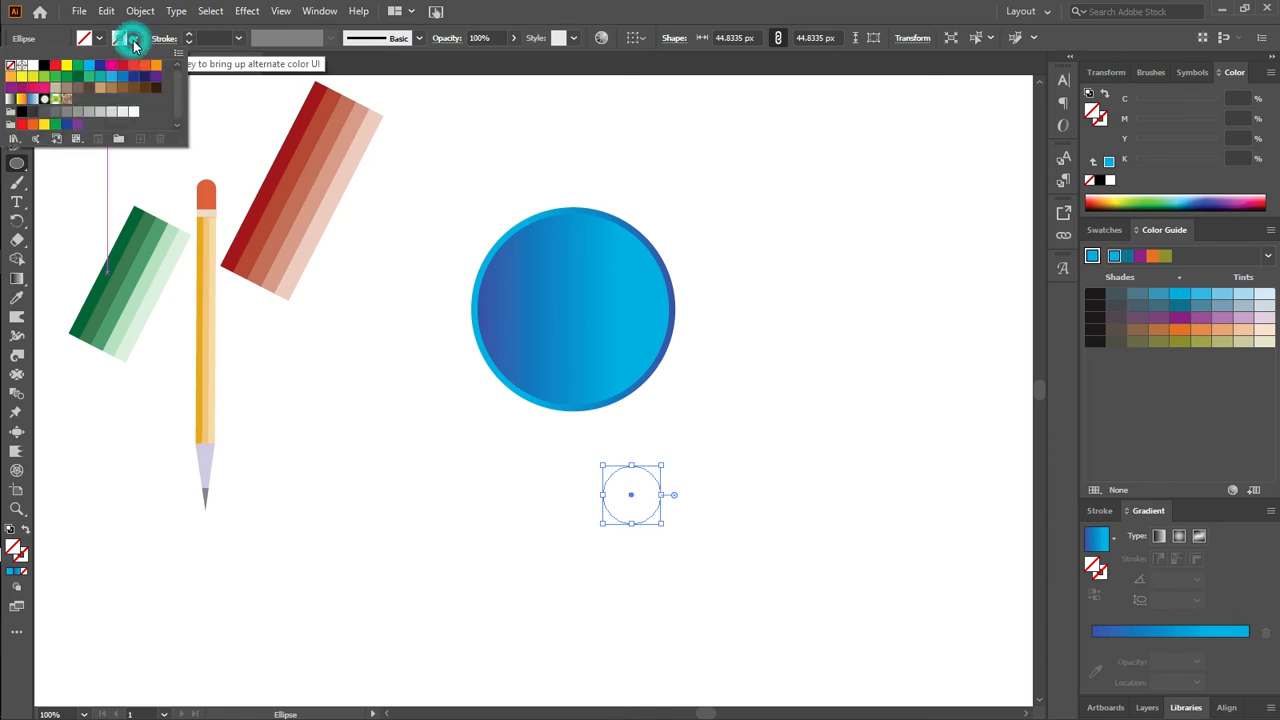
click(33, 66)
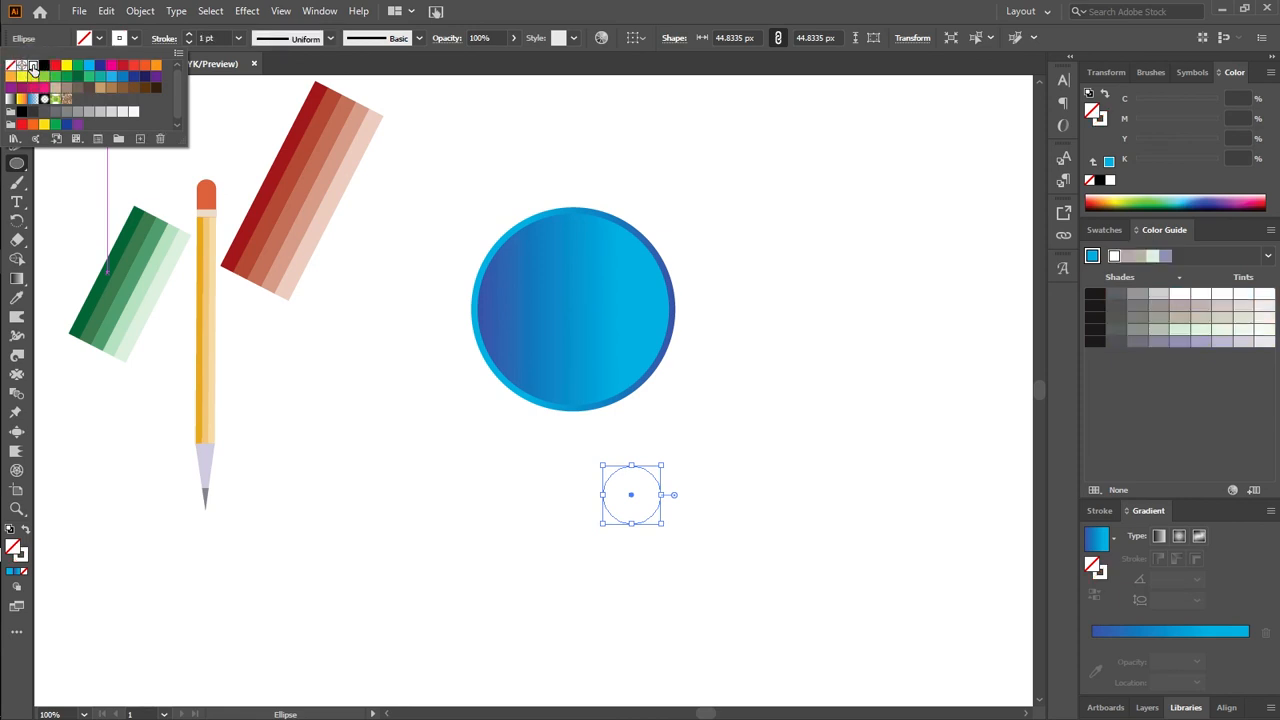
click(131, 39)
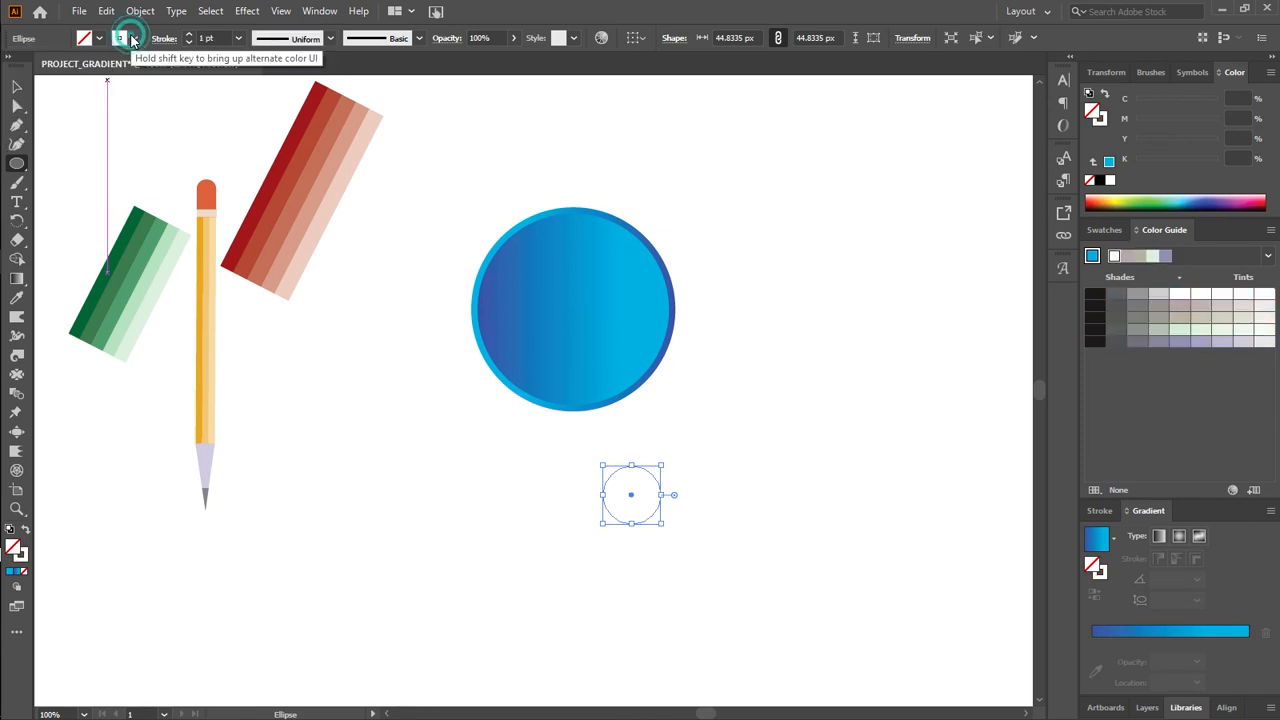
Set the small circle's stroke weight to 4 pt and select it with the Selection tool
click(216, 34)
text(3)
key(Return)
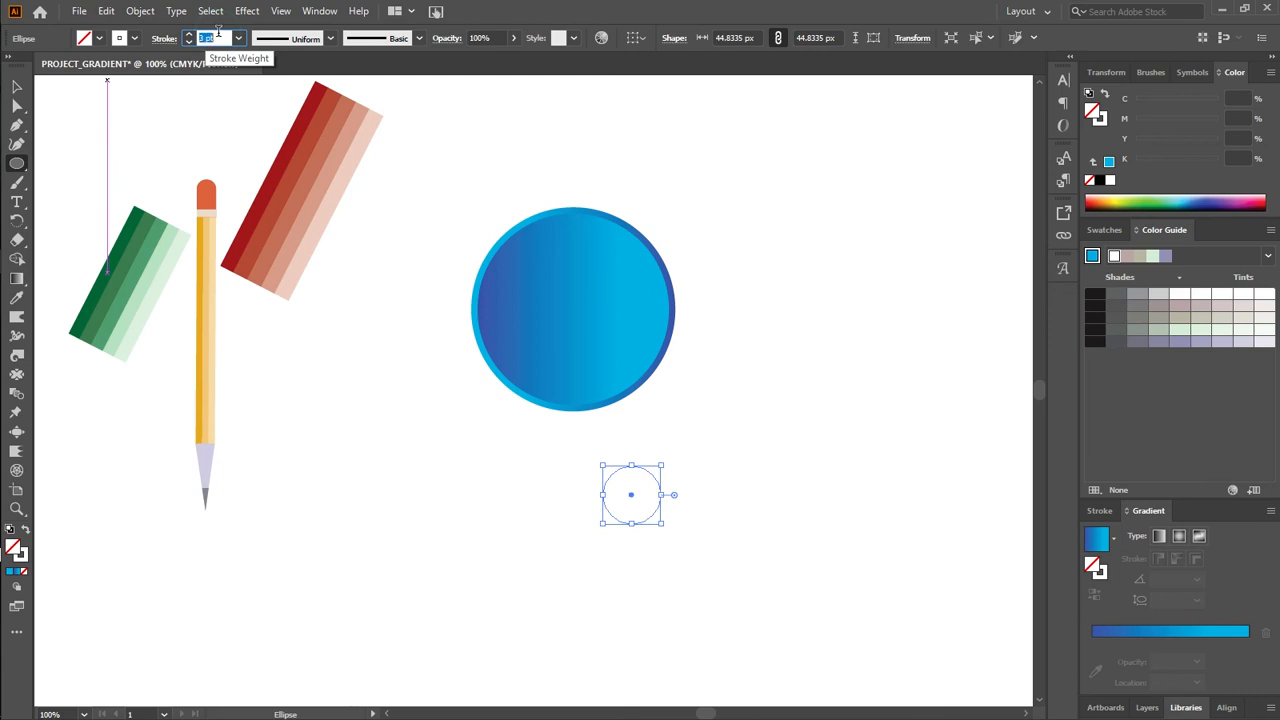
key(Up)
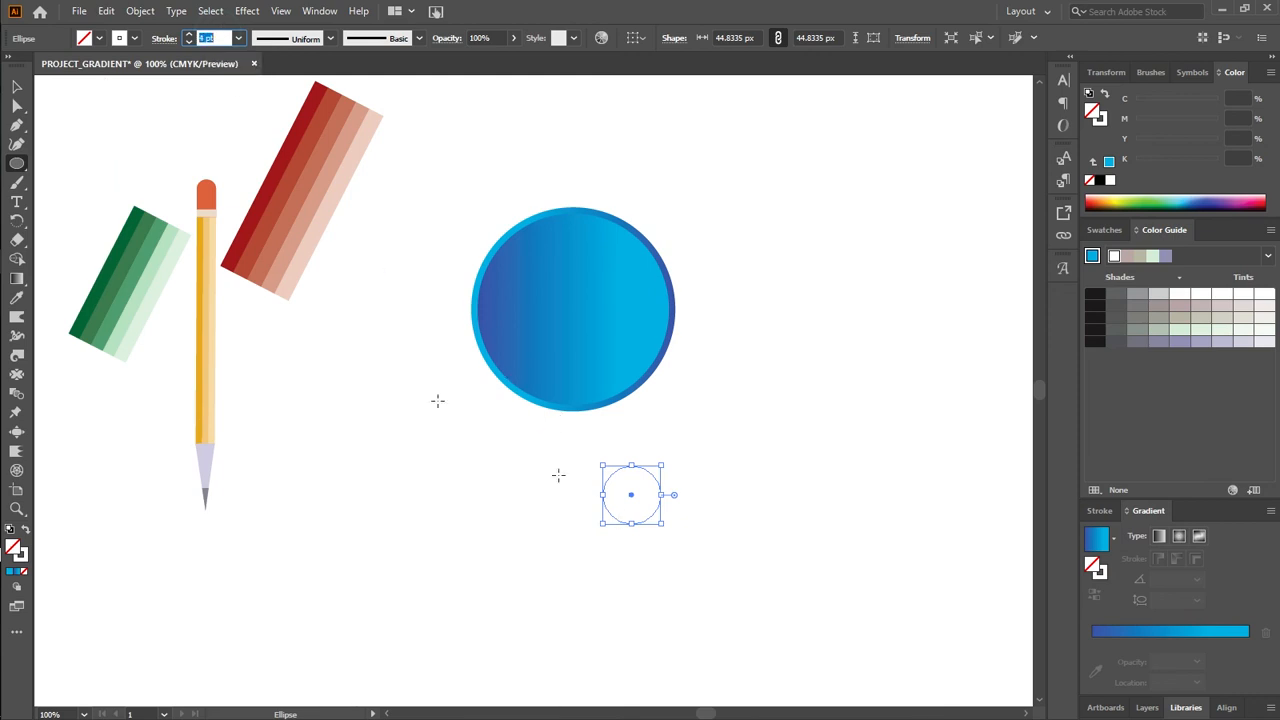
click(16, 87)
click(640, 492)
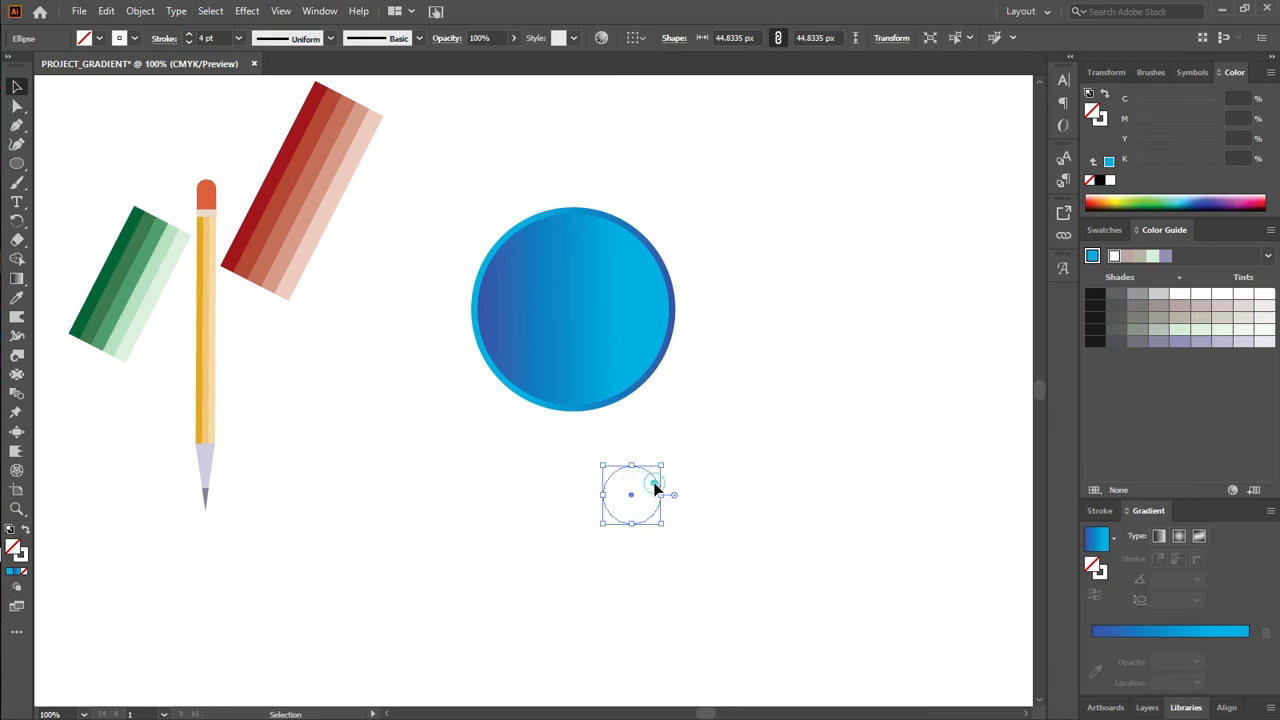
Move the small white-outlined circle inside the large blue circle and set its stroke weight to 2 pt
drag(628, 472, 570, 288)
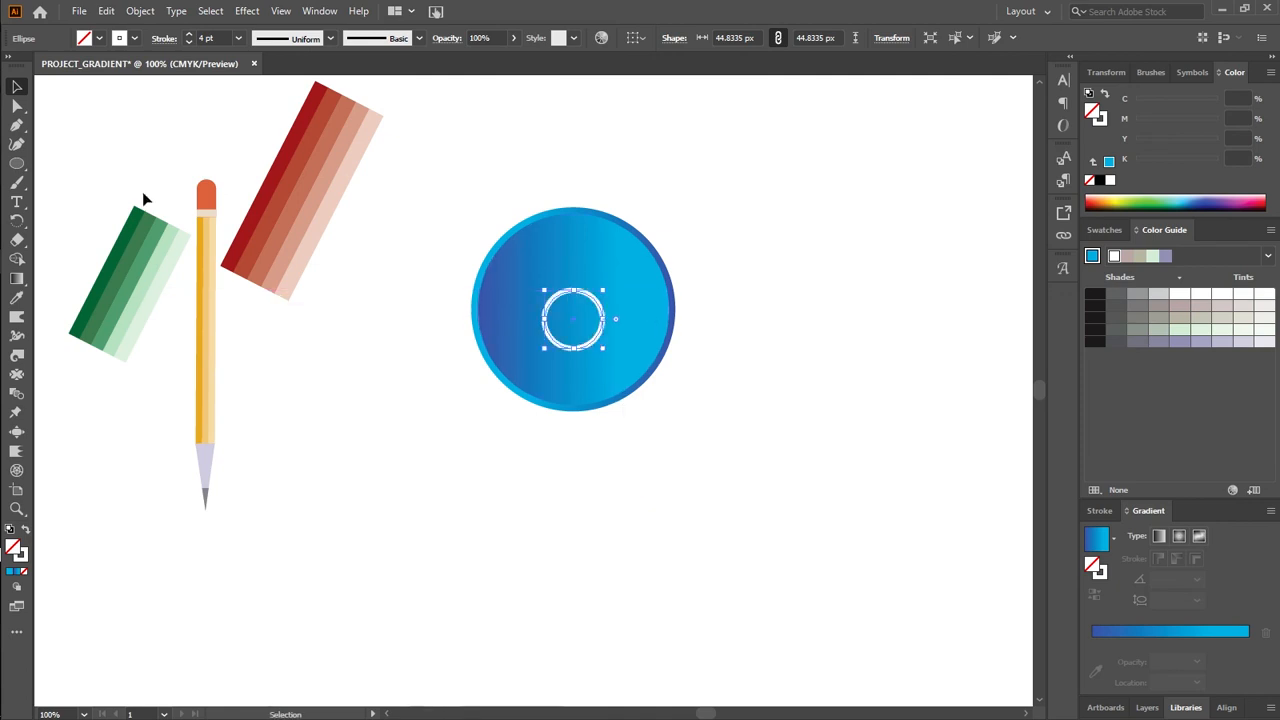
click(215, 39)
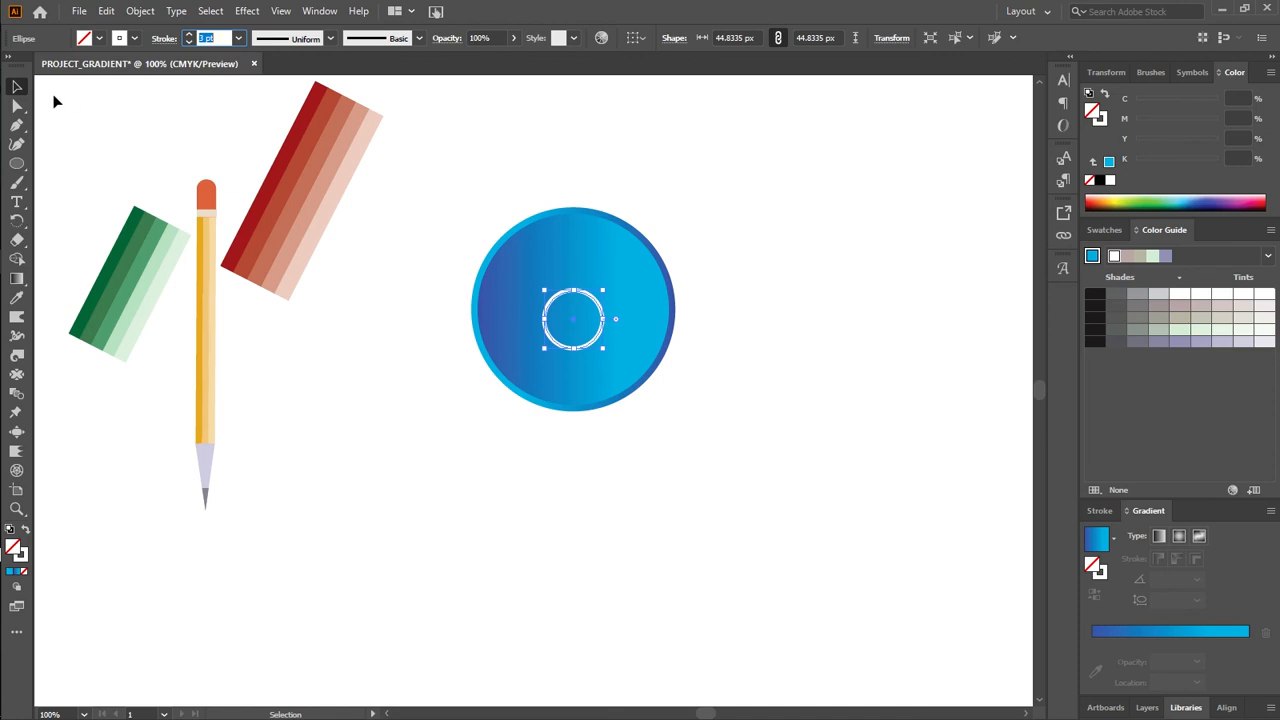
click(217, 36)
key(Down)
click(135, 137)
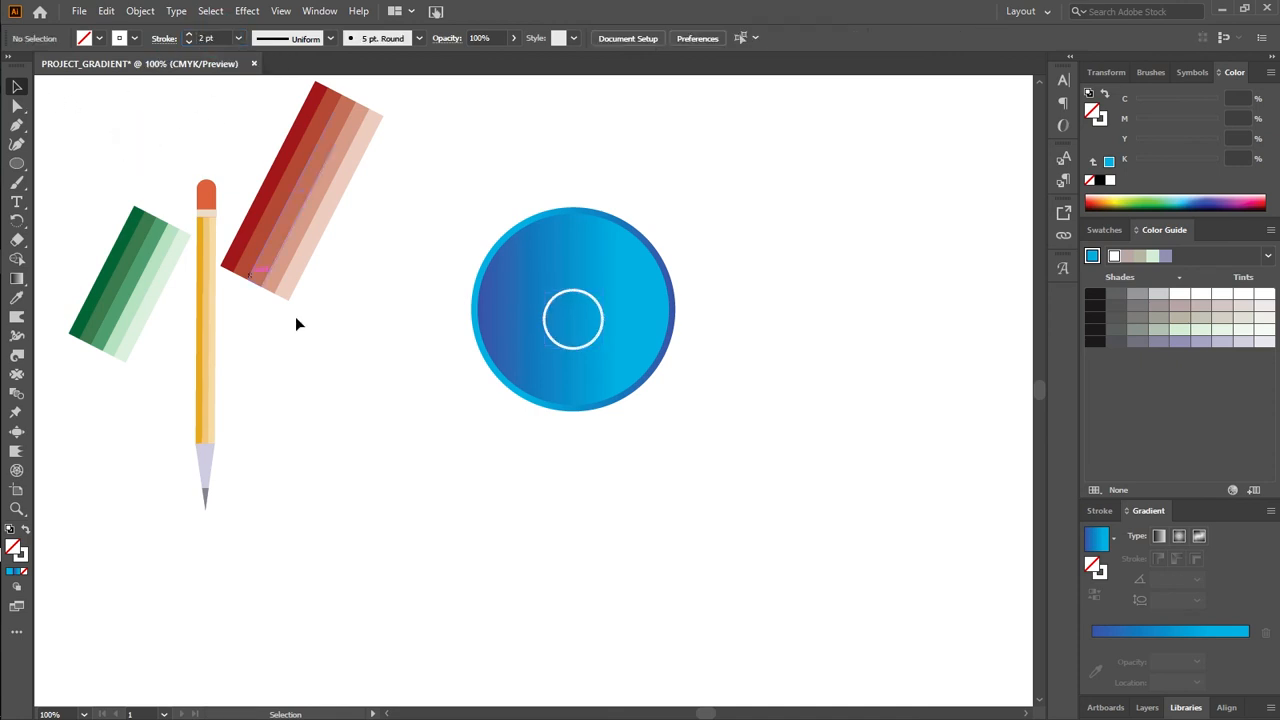
Nudge the small white circle up to the centre of the large blue circle, leaving it deselected
click(550, 333)
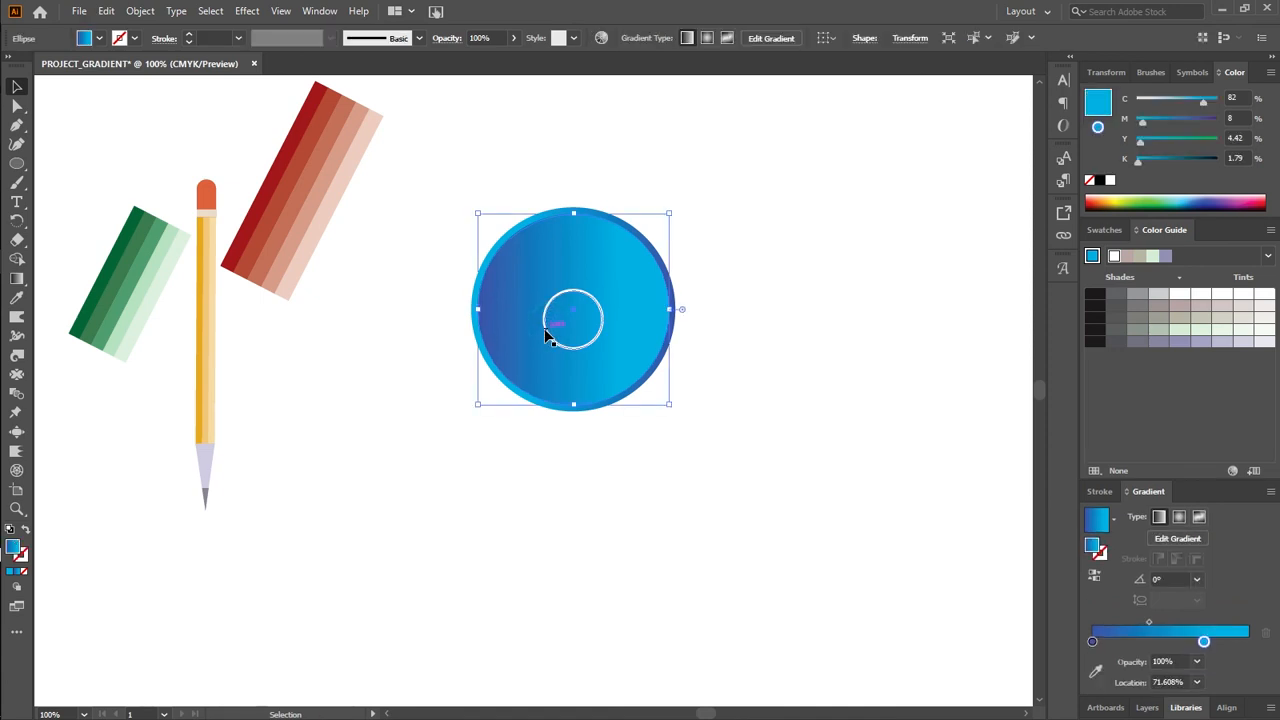
drag(548, 338, 600, 460)
key(ctrl+z)
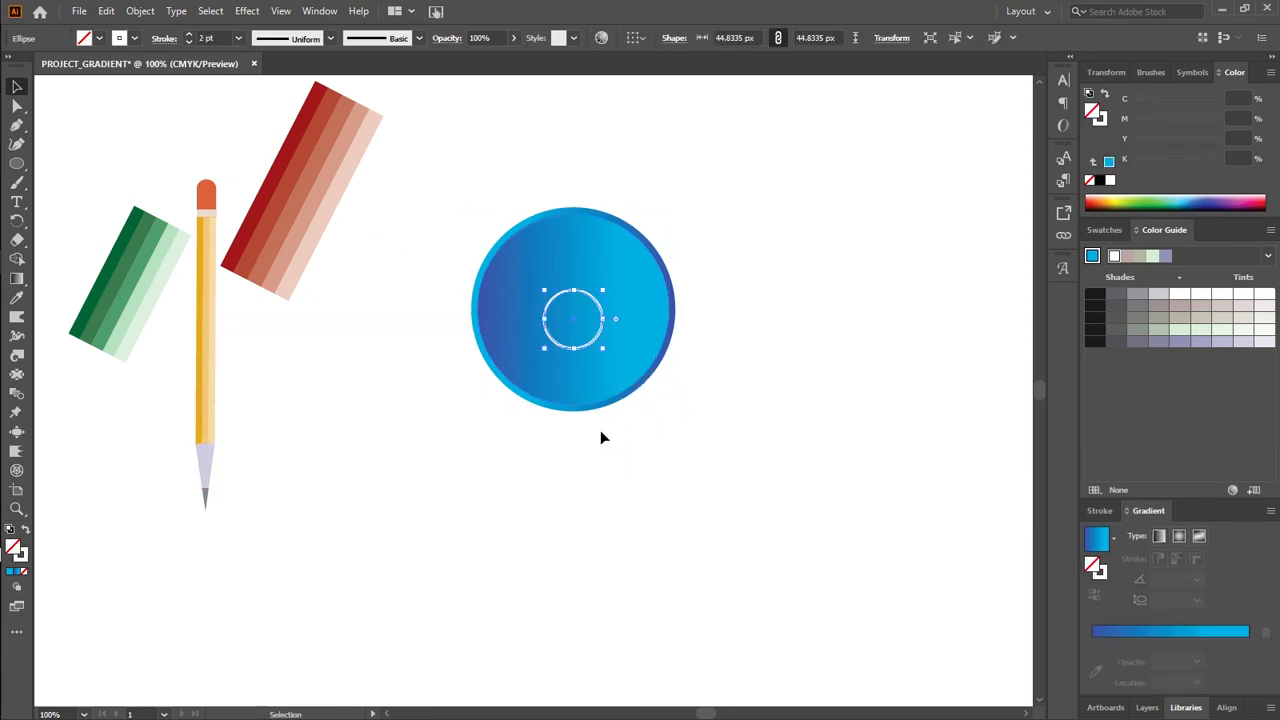
key(Up)
key(Up)
key(Up)
key(Up)
key(Up)
key(Up)
key(Up)
key(Up)
key(Up)
key(Up)
key(Up)
key(Up)
key(Up)
key(Up)
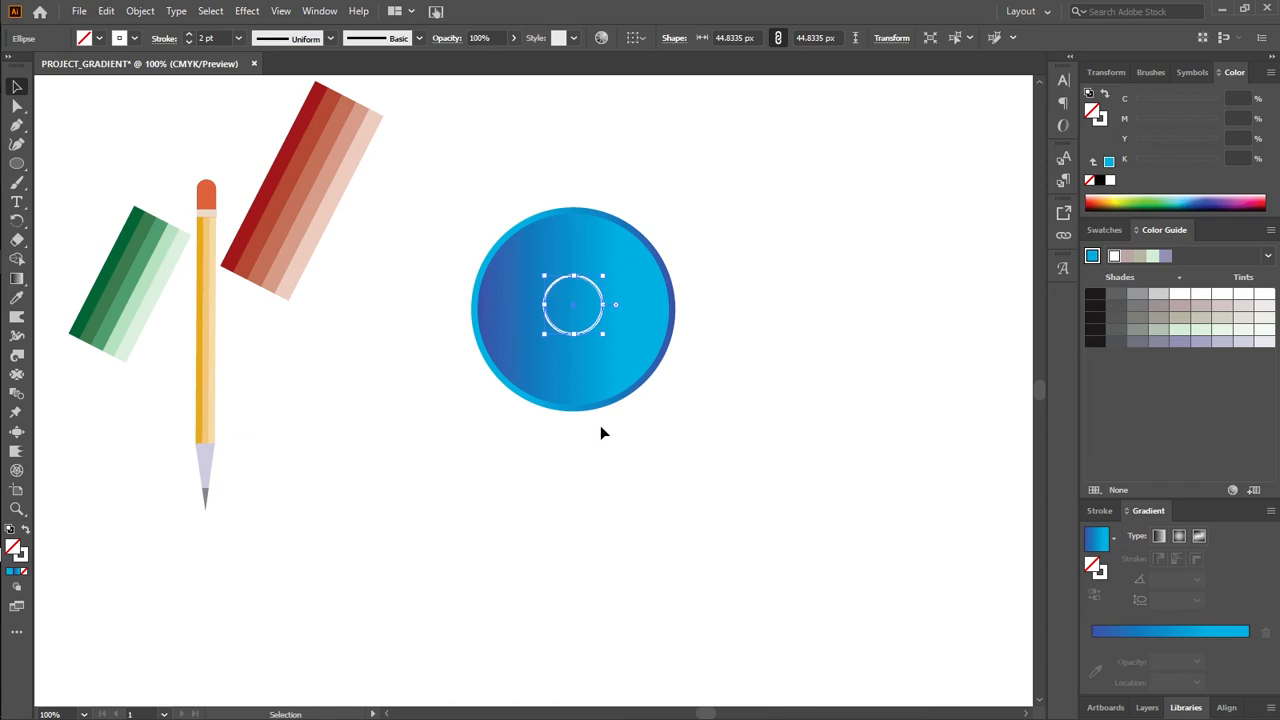
key(Down)
key(Down)
key(Down)
key(Down)
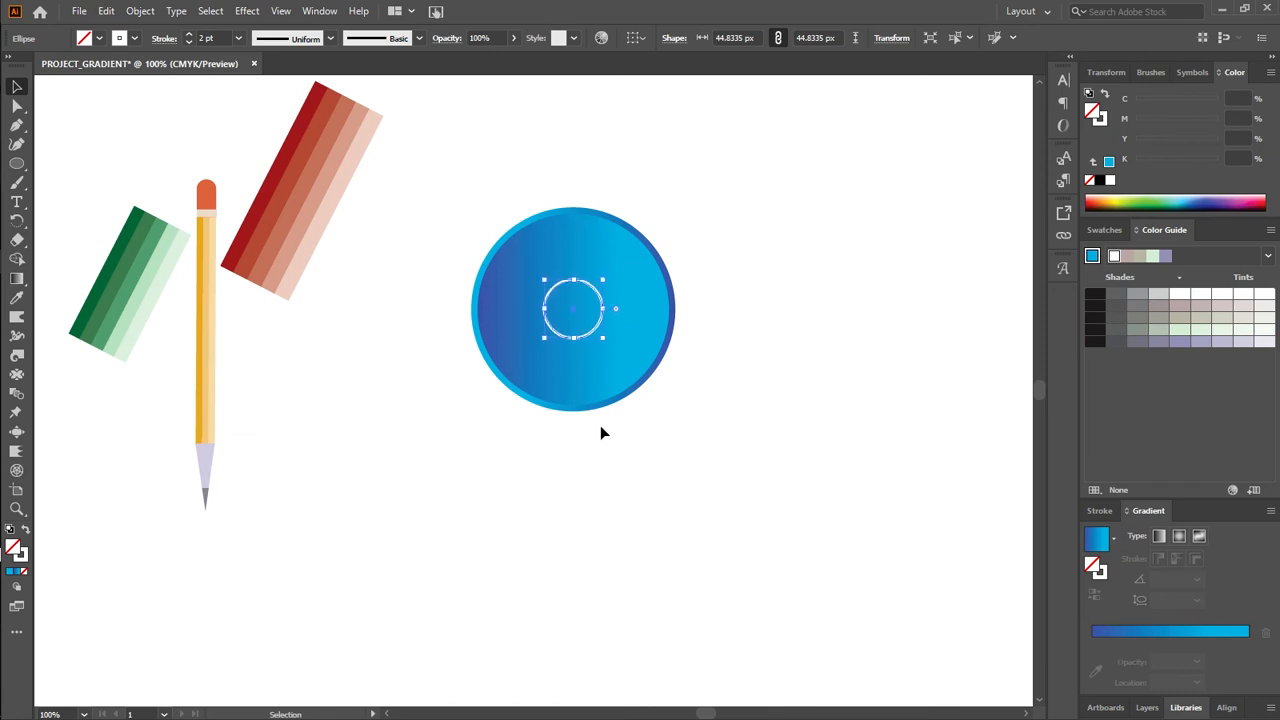
key(Down)
key(Down)
key(Down)
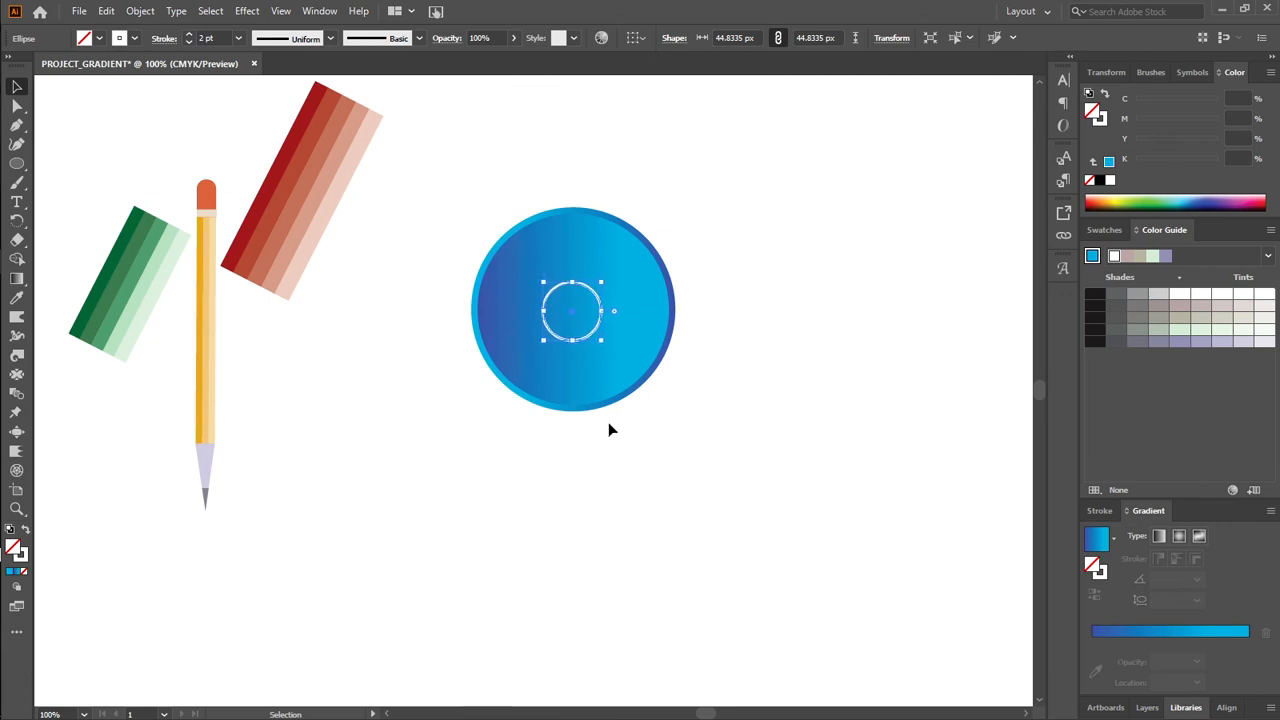
click(607, 424)
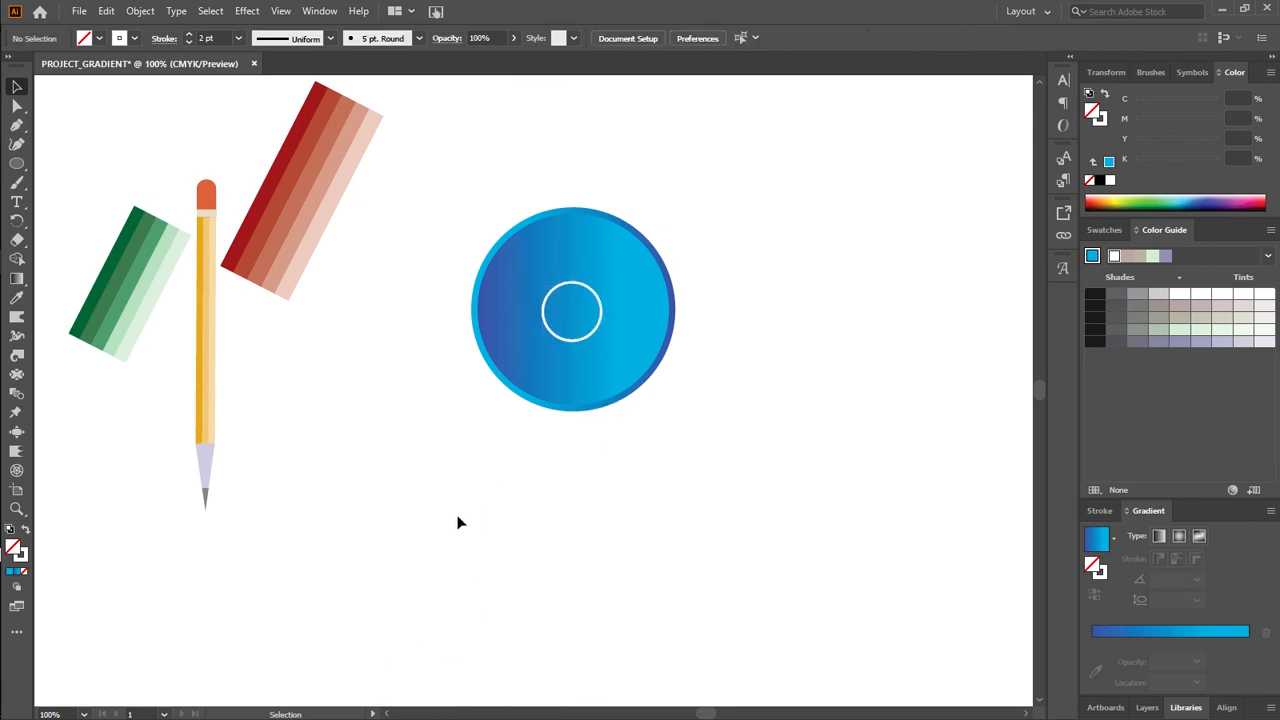
Set the small white circle's stroke weight to 3 pt and deselect it
click(571, 338)
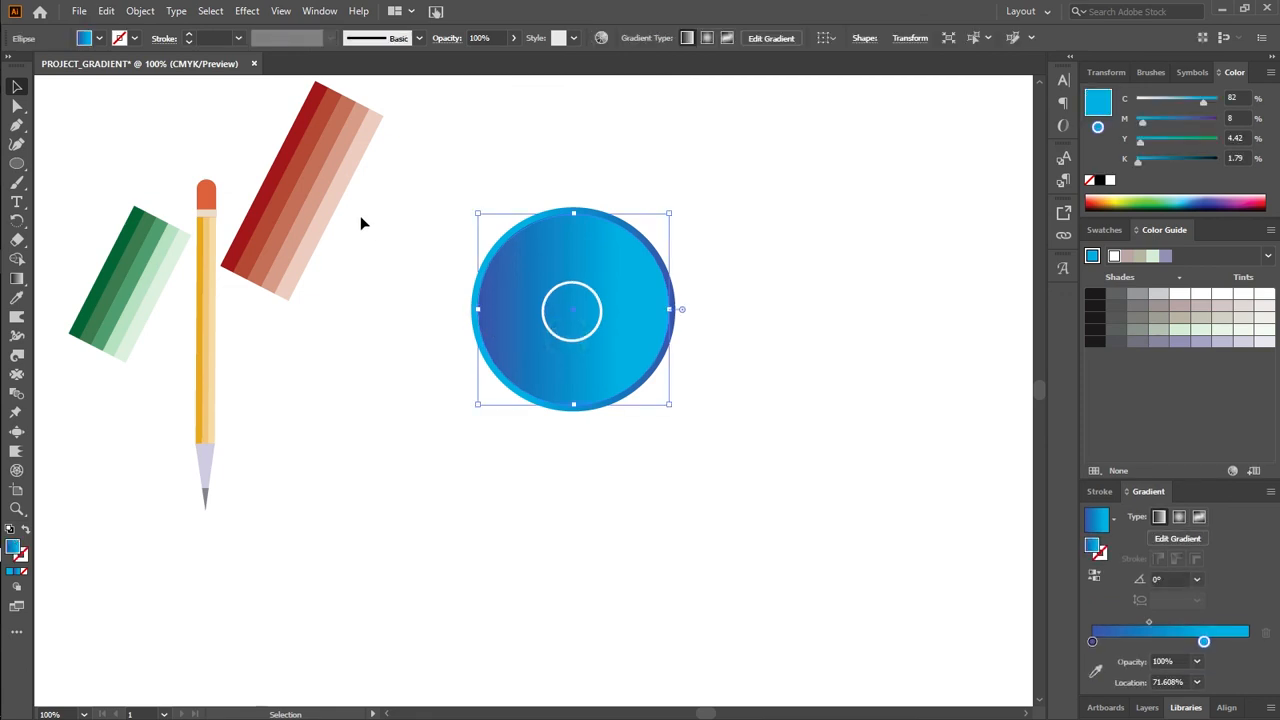
click(575, 342)
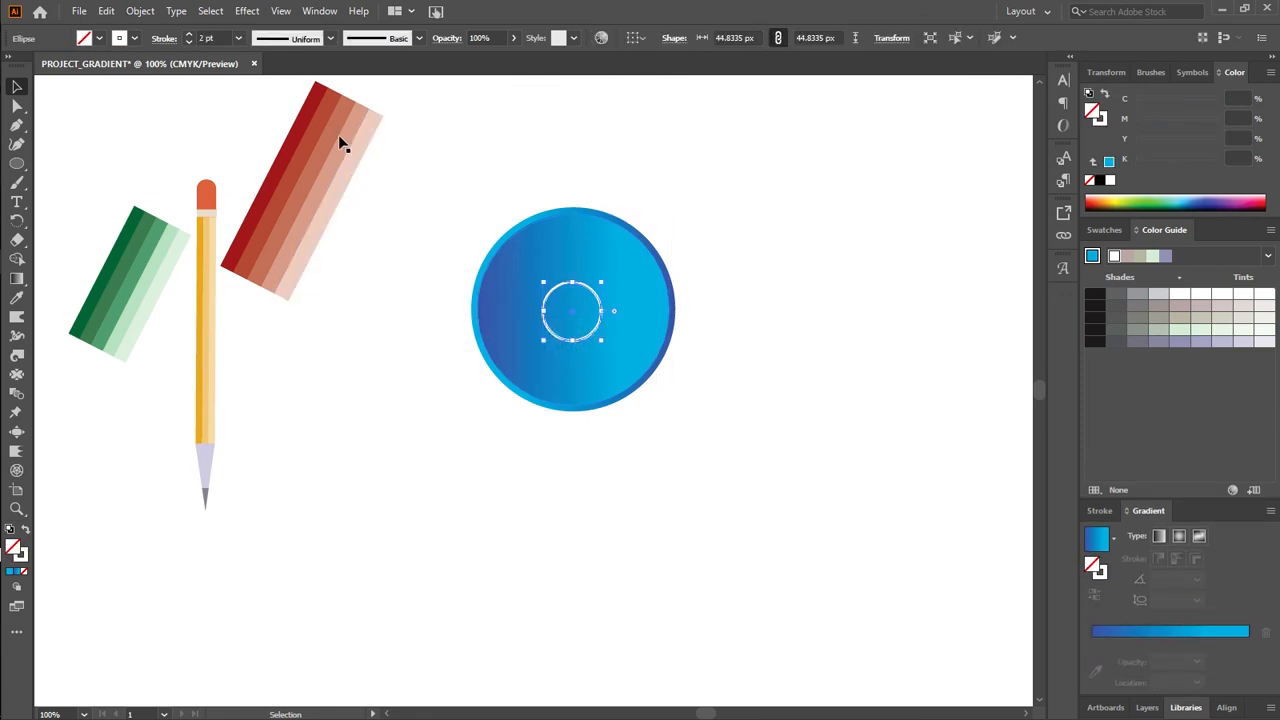
click(225, 38)
key(Up)
click(303, 398)
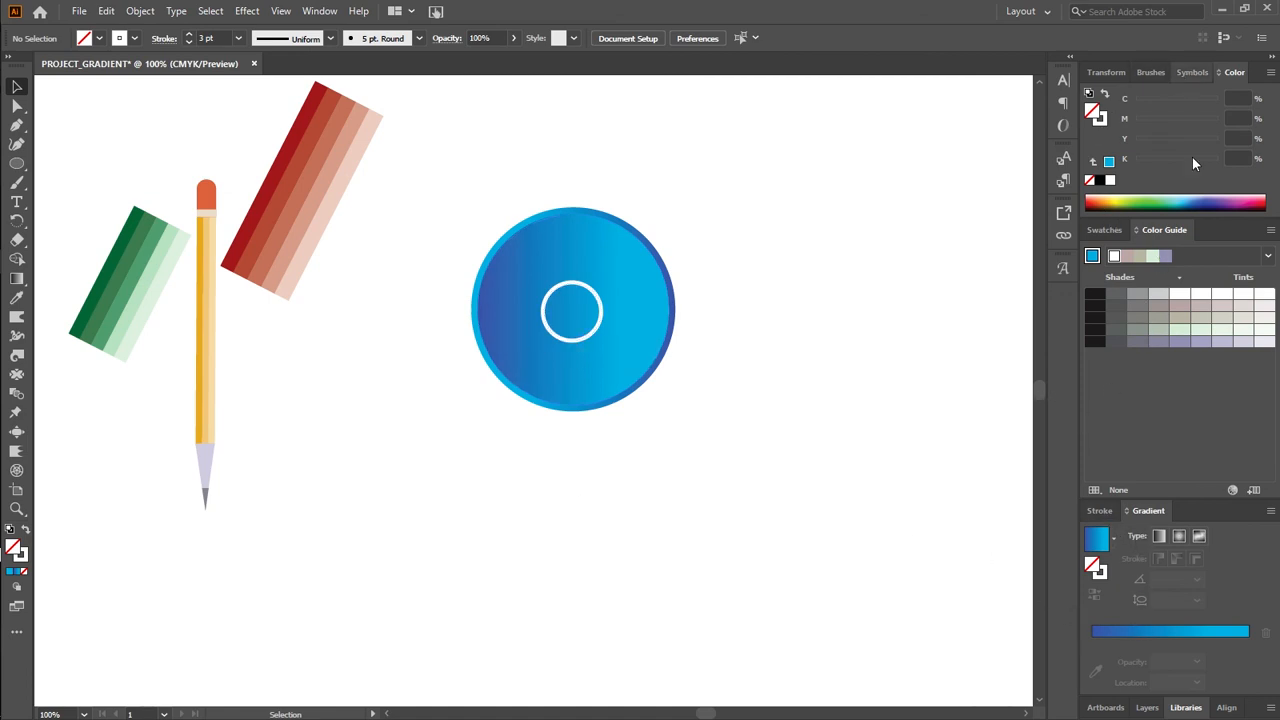
Expand Layer 1's contents, lock the two blue gradient ellipses and check that only the small white circle can be selected
click(1147, 707)
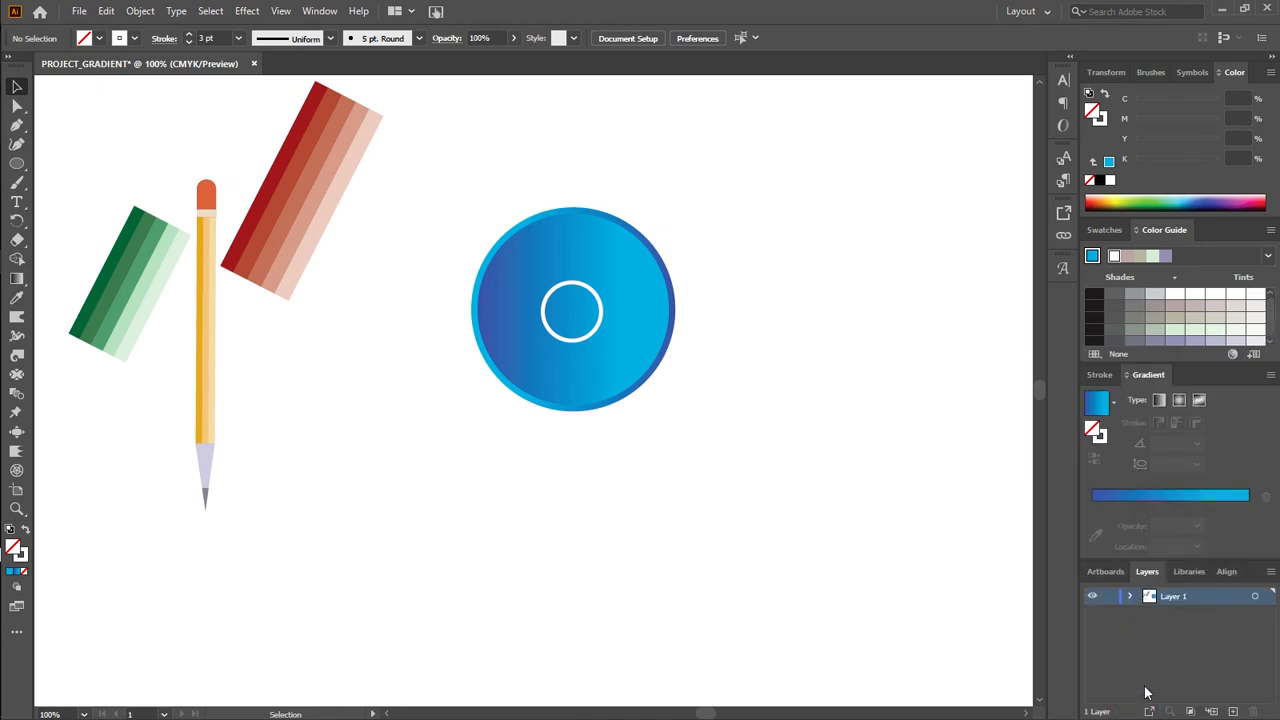
click(1130, 597)
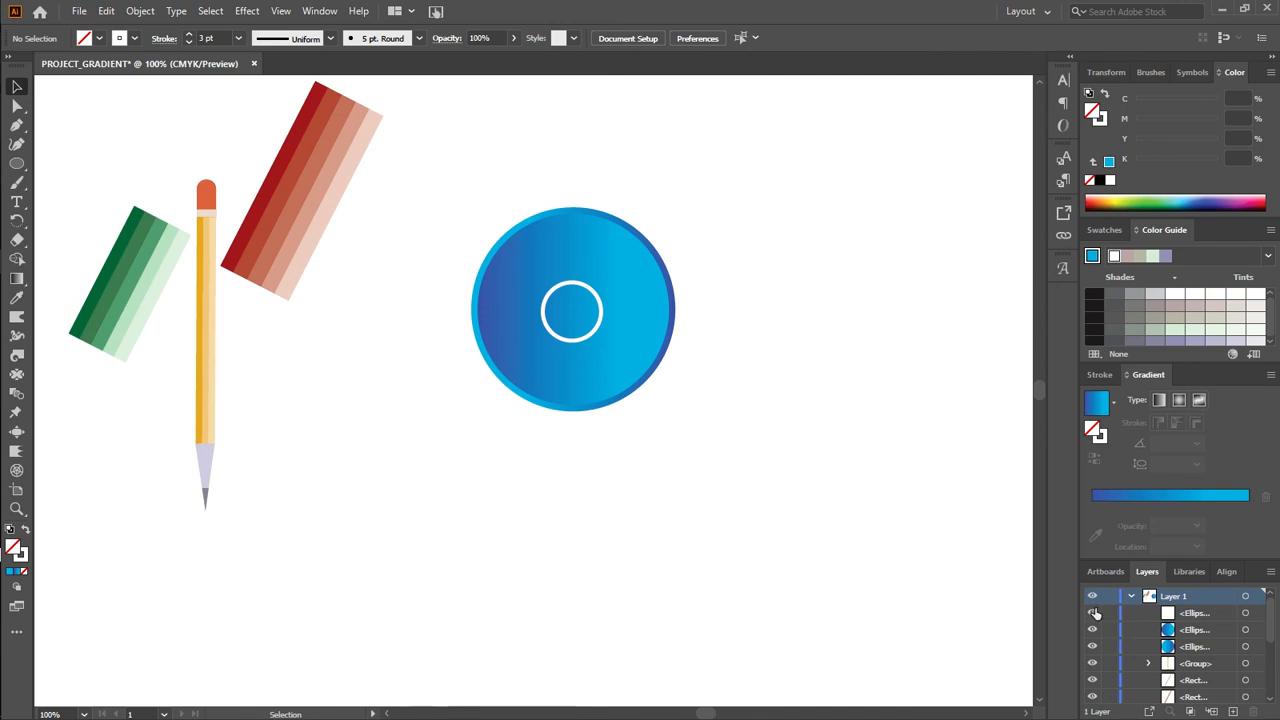
click(1093, 613)
click(1093, 613)
click(1109, 645)
click(1109, 630)
click(577, 341)
click(615, 452)
click(575, 343)
click(613, 565)
Draw a triangle with the Star tool between the pencil and the blue circle and scale it down to about 28 by 31 px
click(18, 165)
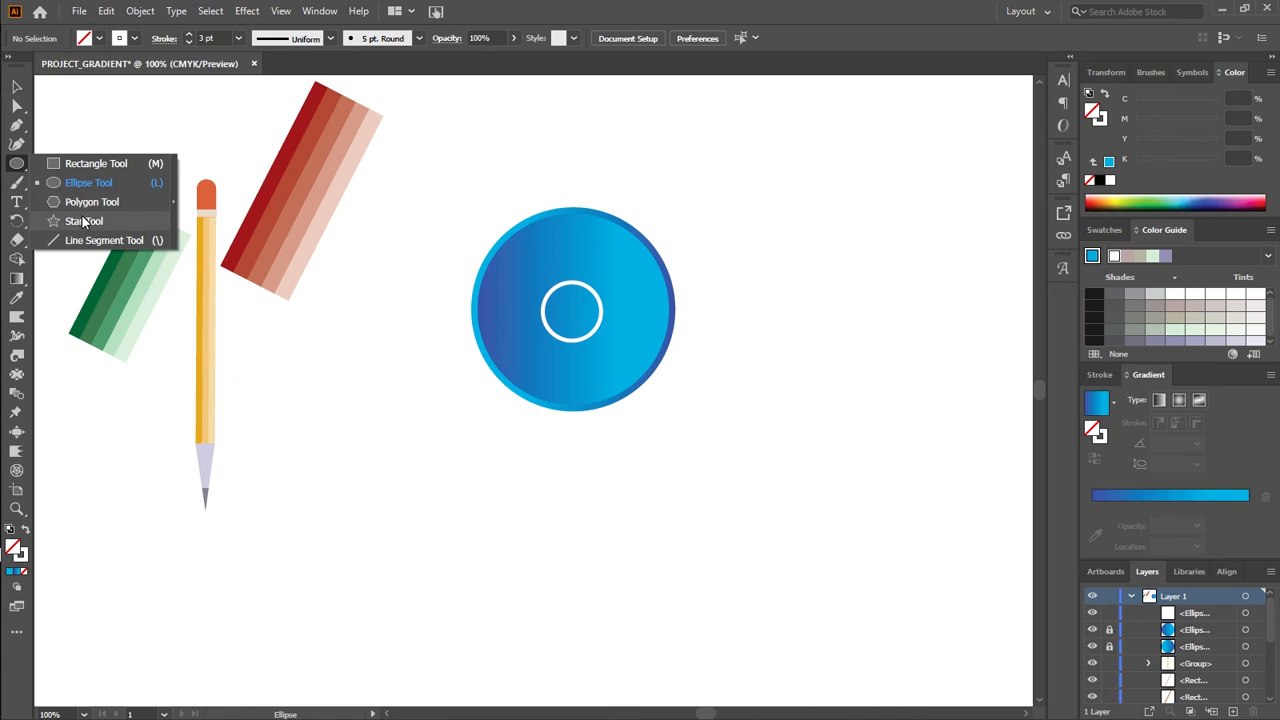
click(80, 220)
drag(360, 320, 418, 427)
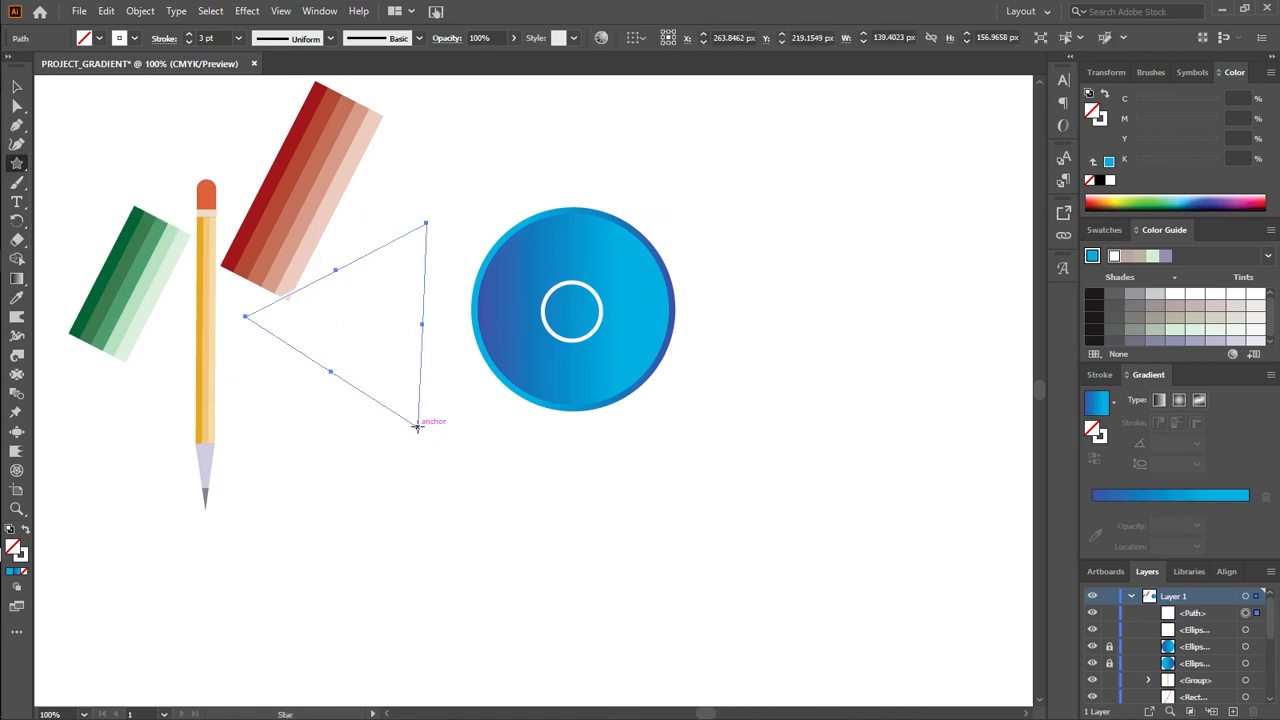
click(16, 88)
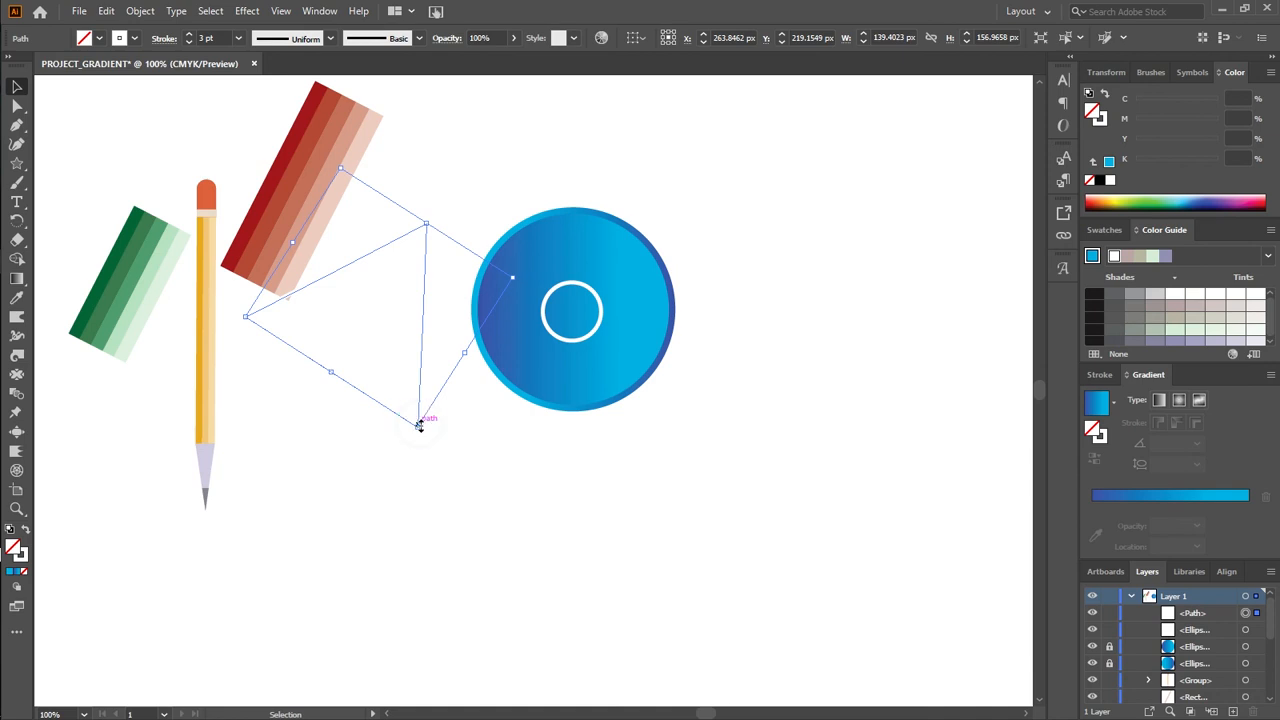
drag(419, 425, 392, 331)
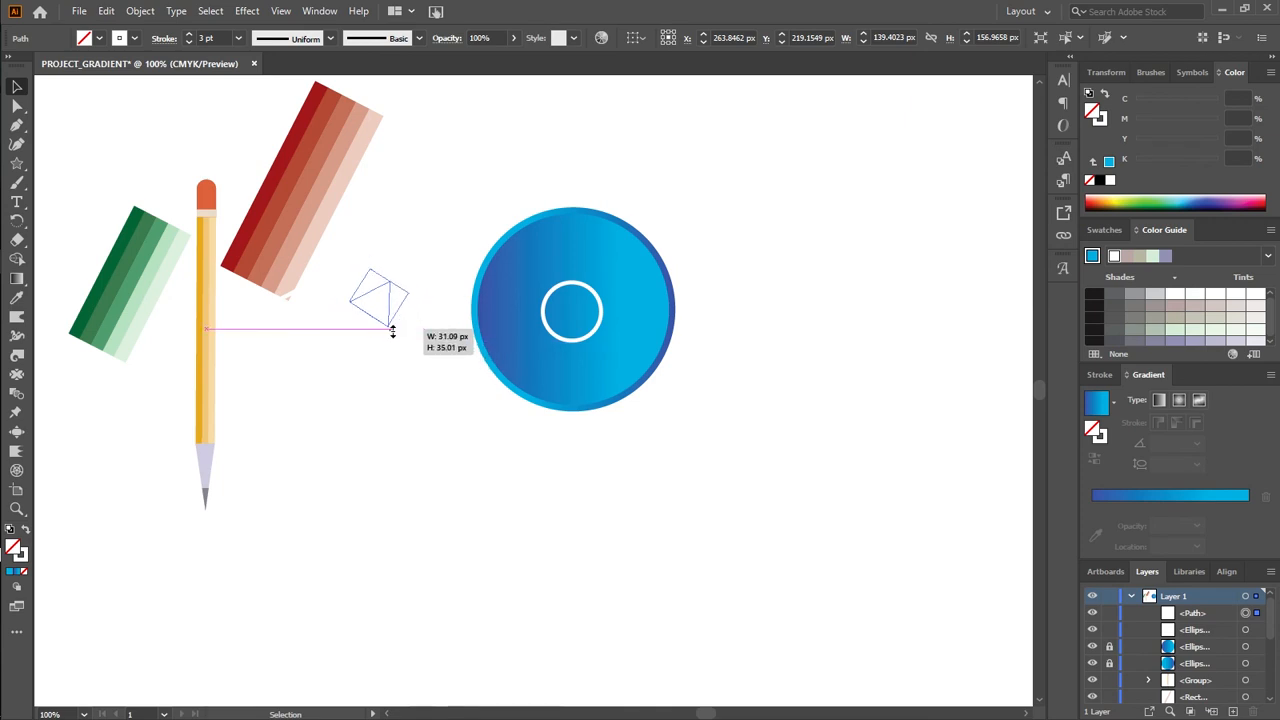
drag(392, 331, 387, 323)
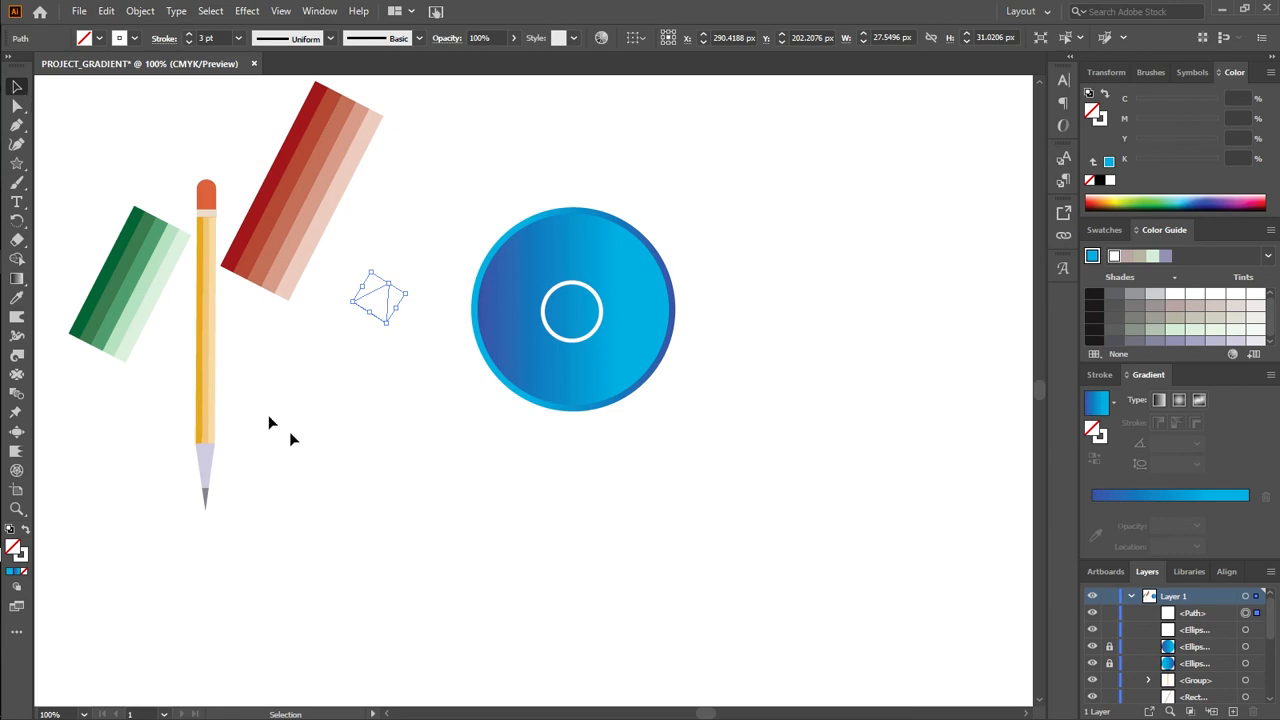
Rotate the triangle to point downward and place it over the upper edge of the small white circle, with its tip near the centre
drag(391, 326, 582, 293)
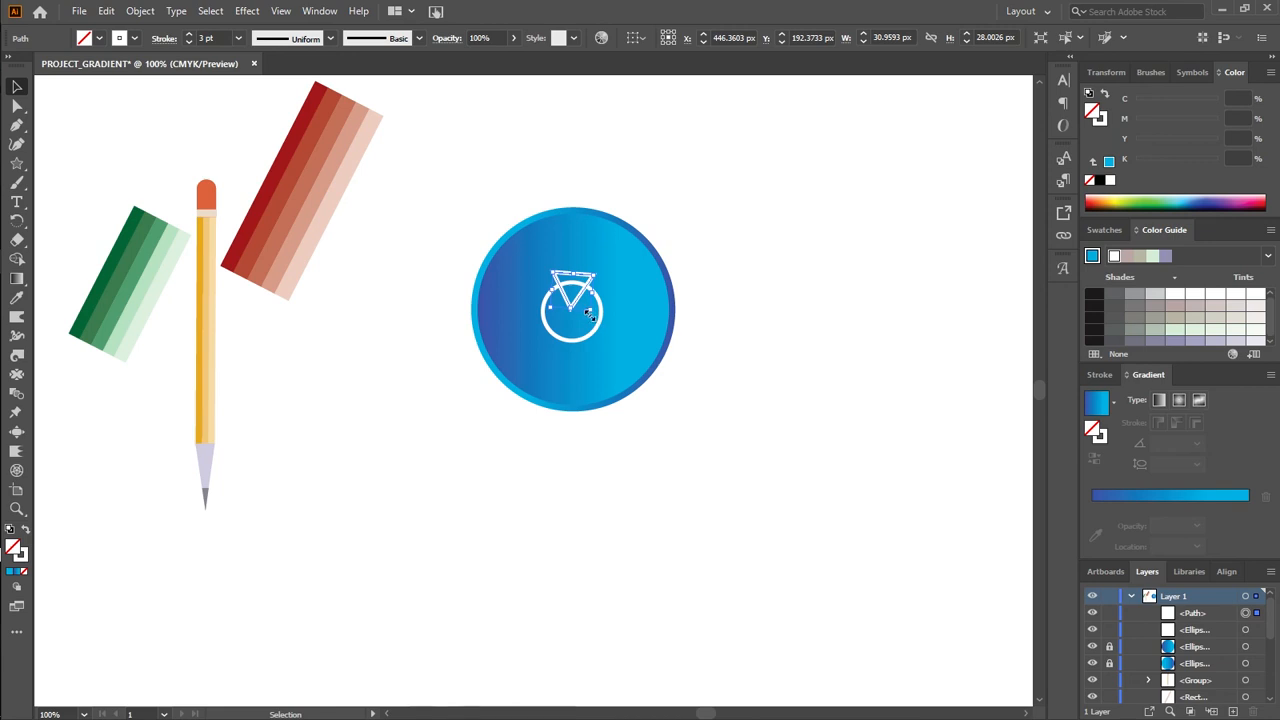
click(578, 313)
drag(578, 313, 581, 312)
click(563, 470)
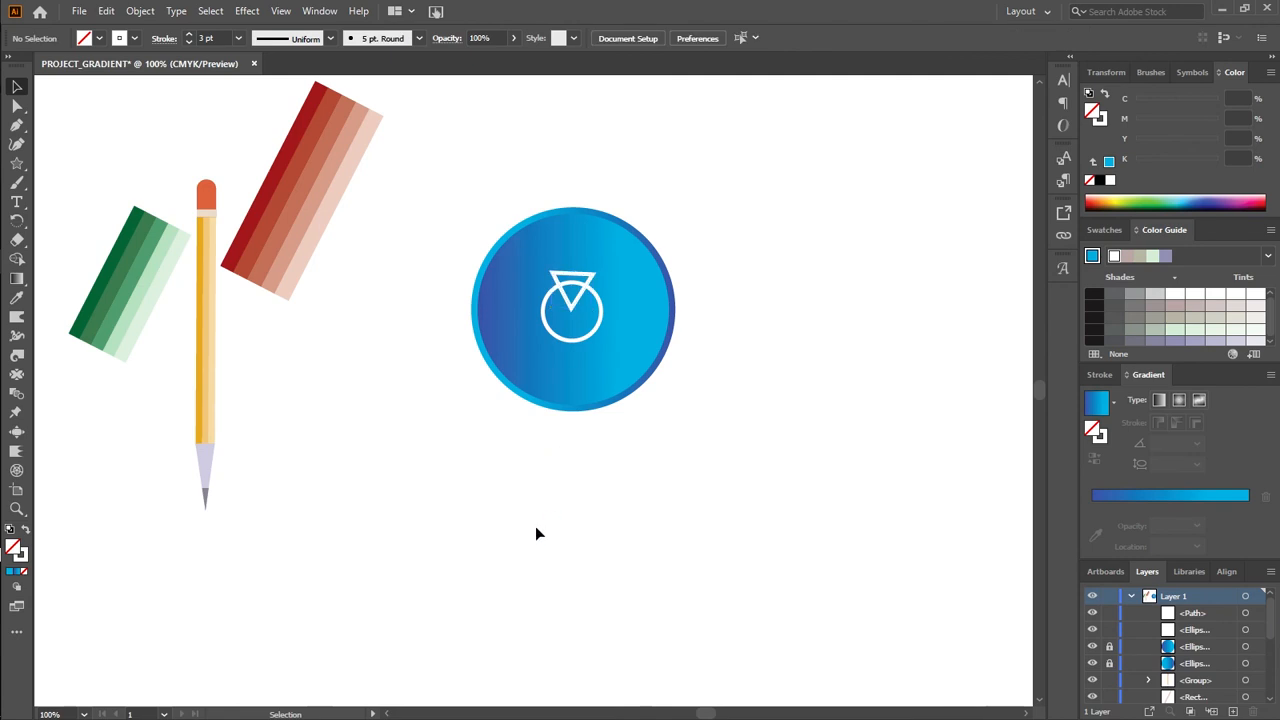
Fill the triangle over the small circle with white
drag(521, 289, 633, 353)
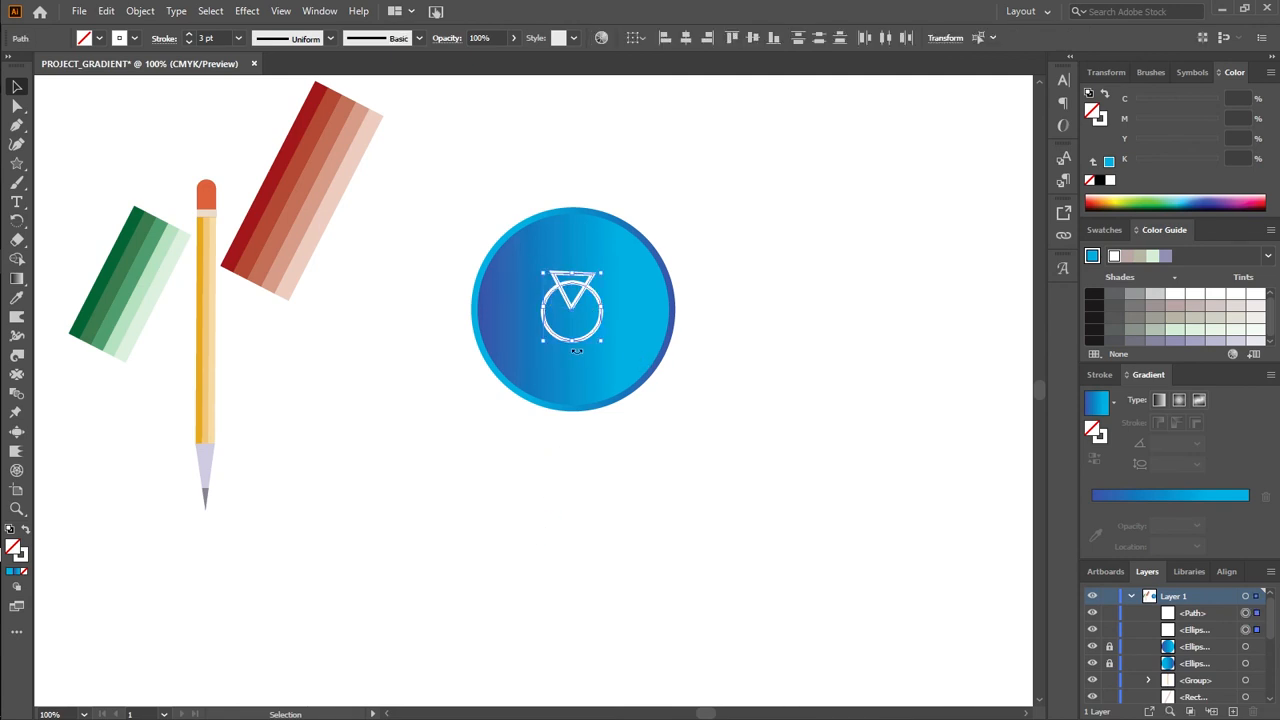
click(334, 398)
click(591, 270)
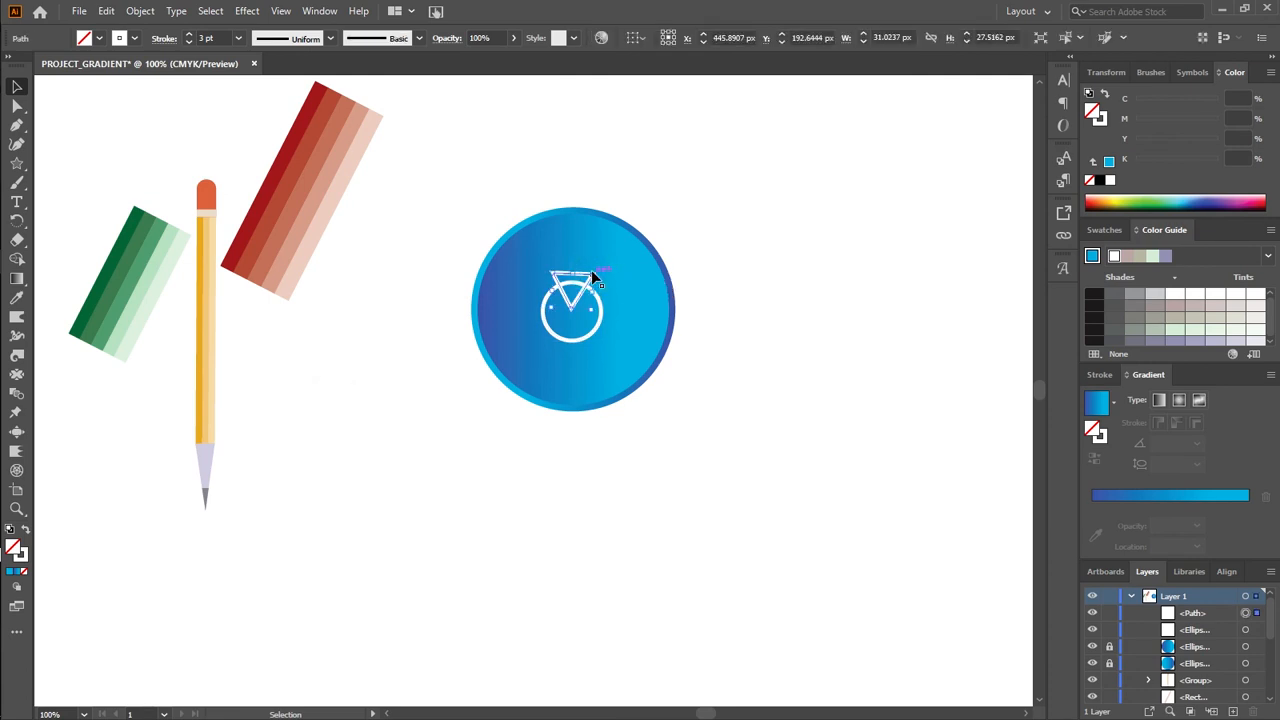
click(101, 38)
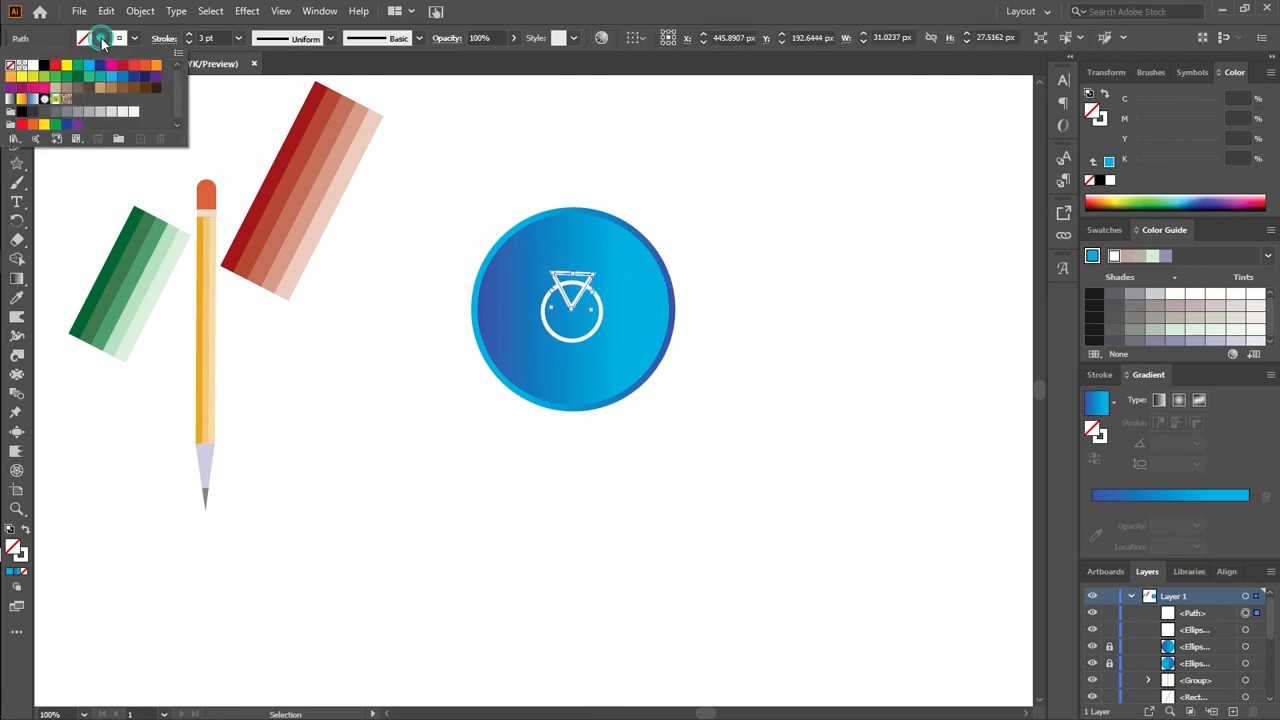
click(30, 68)
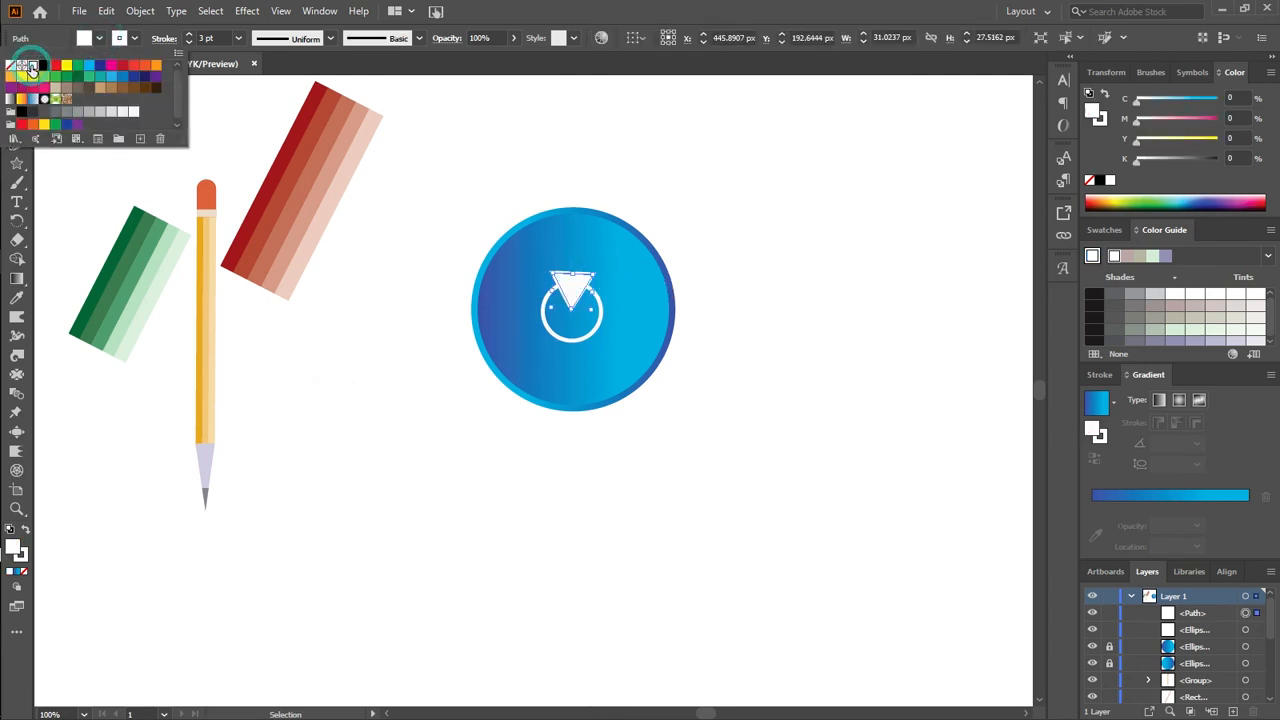
click(255, 314)
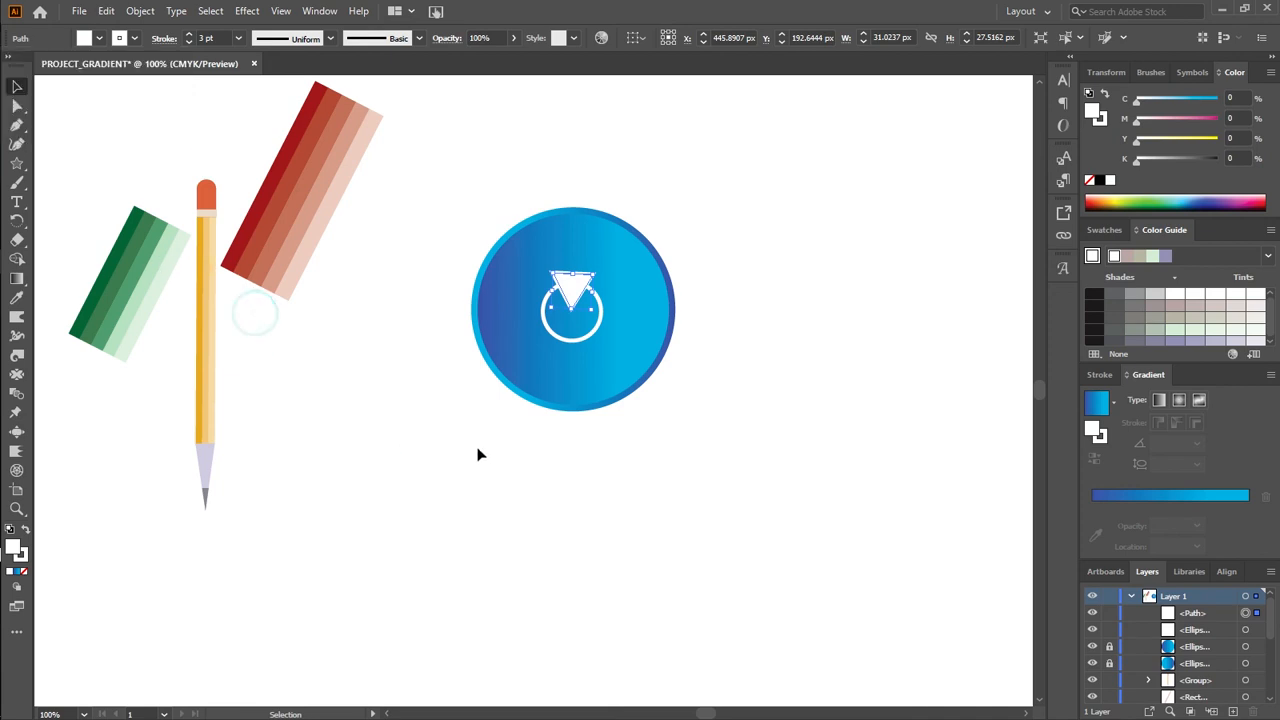
Select the triangle and small circle together and try to cut the triangle's regions out of the circle with the Shape Builder tool
click(521, 343)
drag(520, 264, 621, 349)
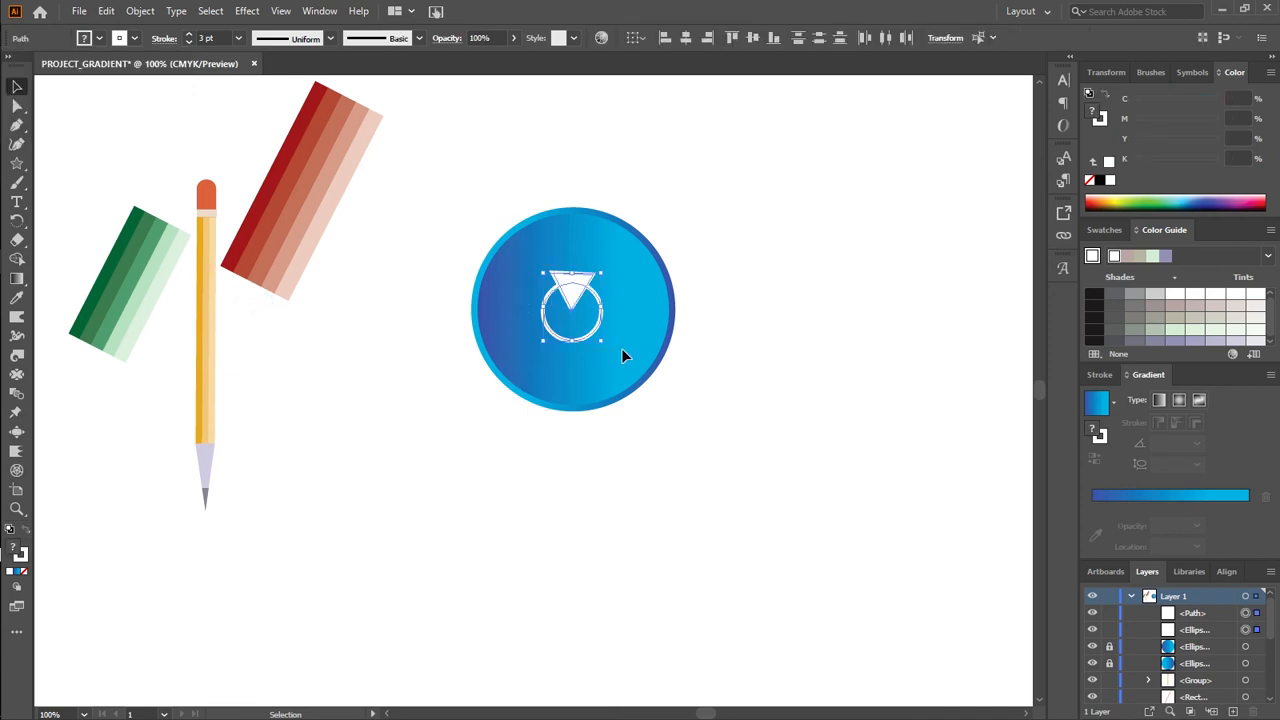
key(shift+m)
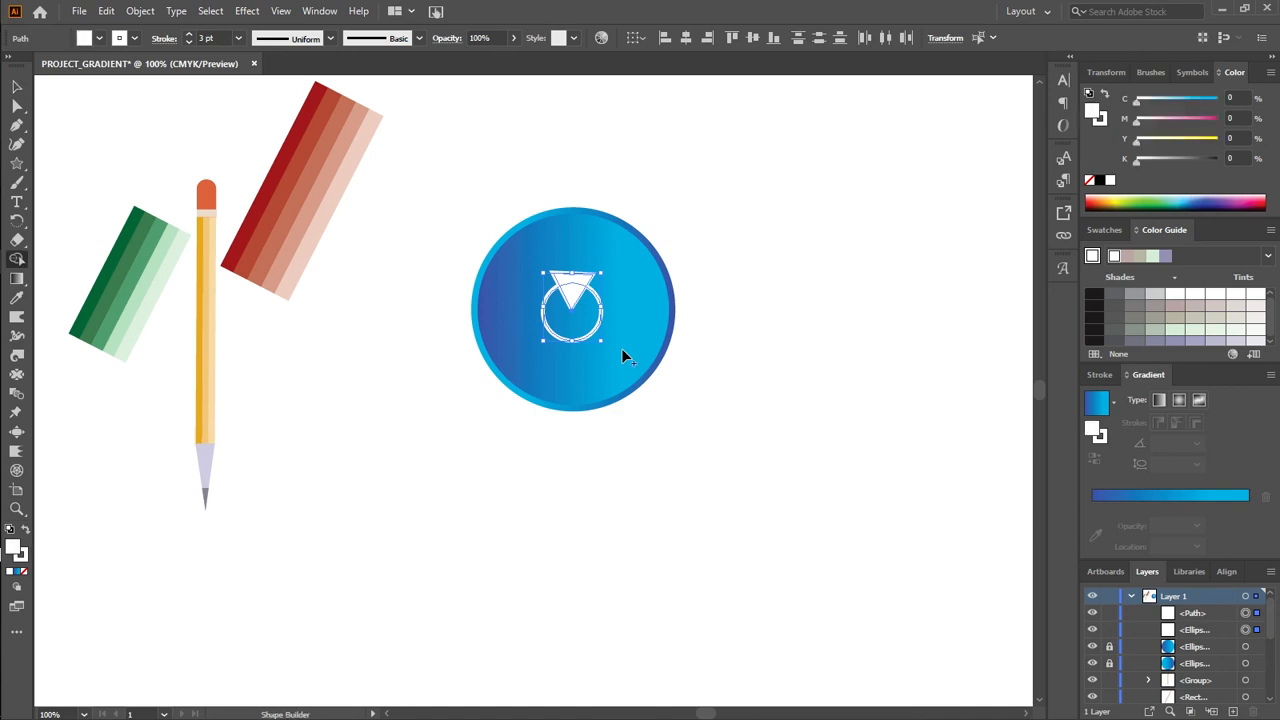
alt+click(582, 280)
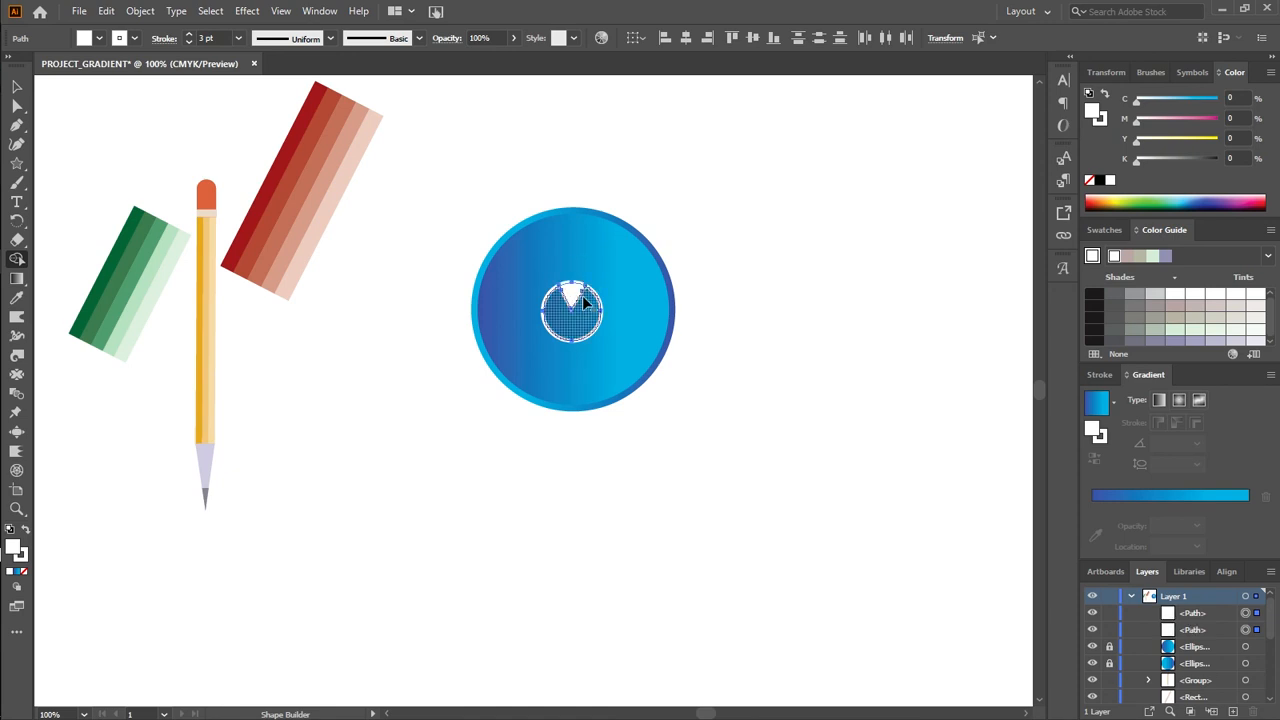
alt+click(576, 290)
alt+click(576, 291)
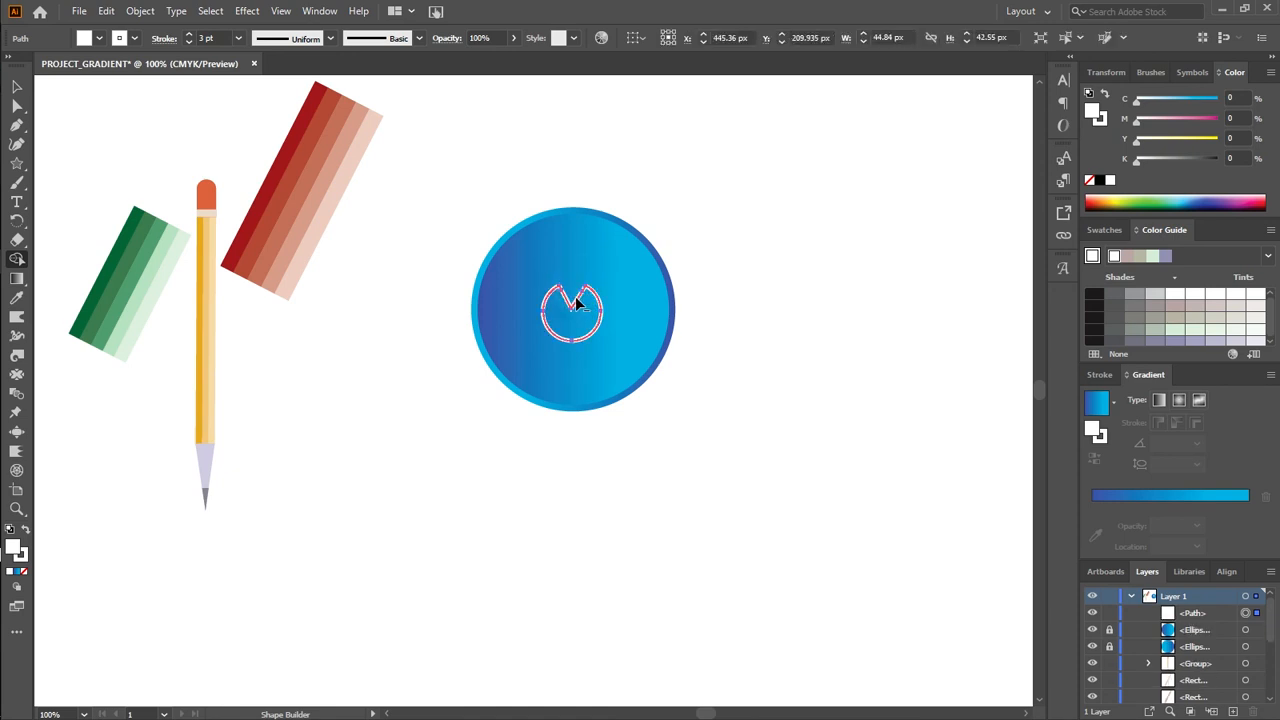
alt+click(576, 304)
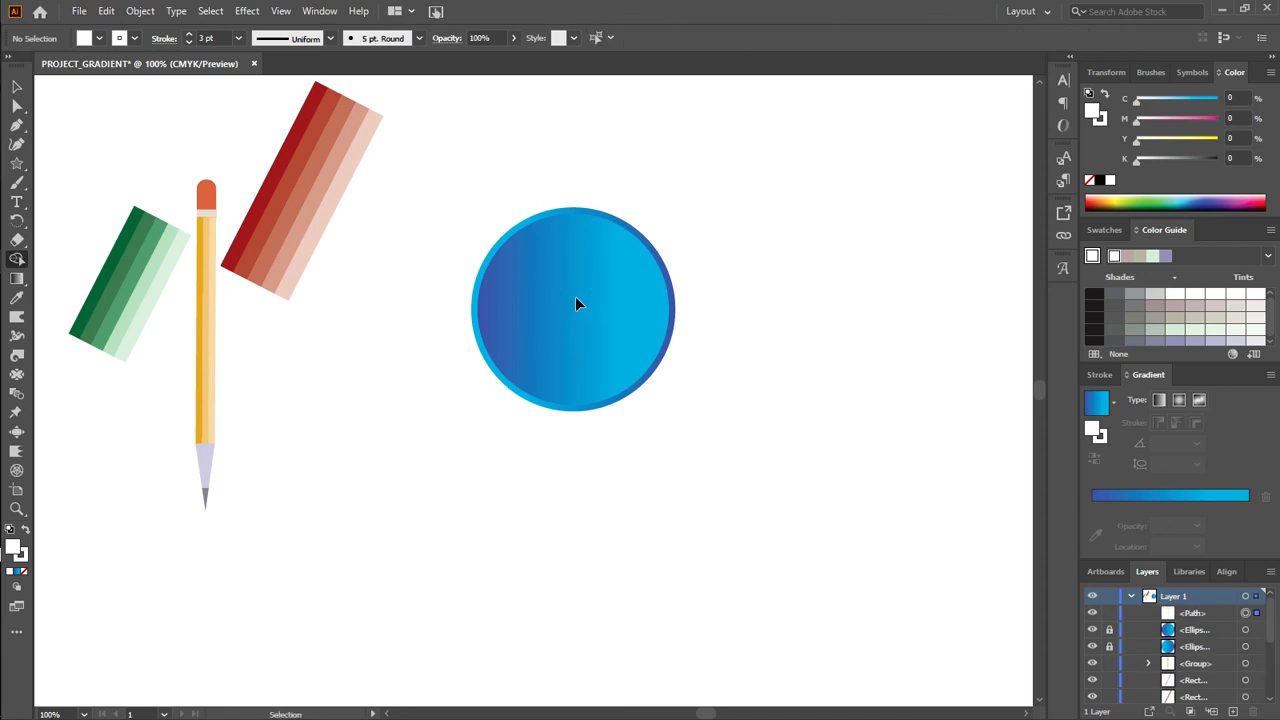
Undo the Shape Builder cuts and the triangle's white fill, and return to the Selection tool
key(ctrl+z)
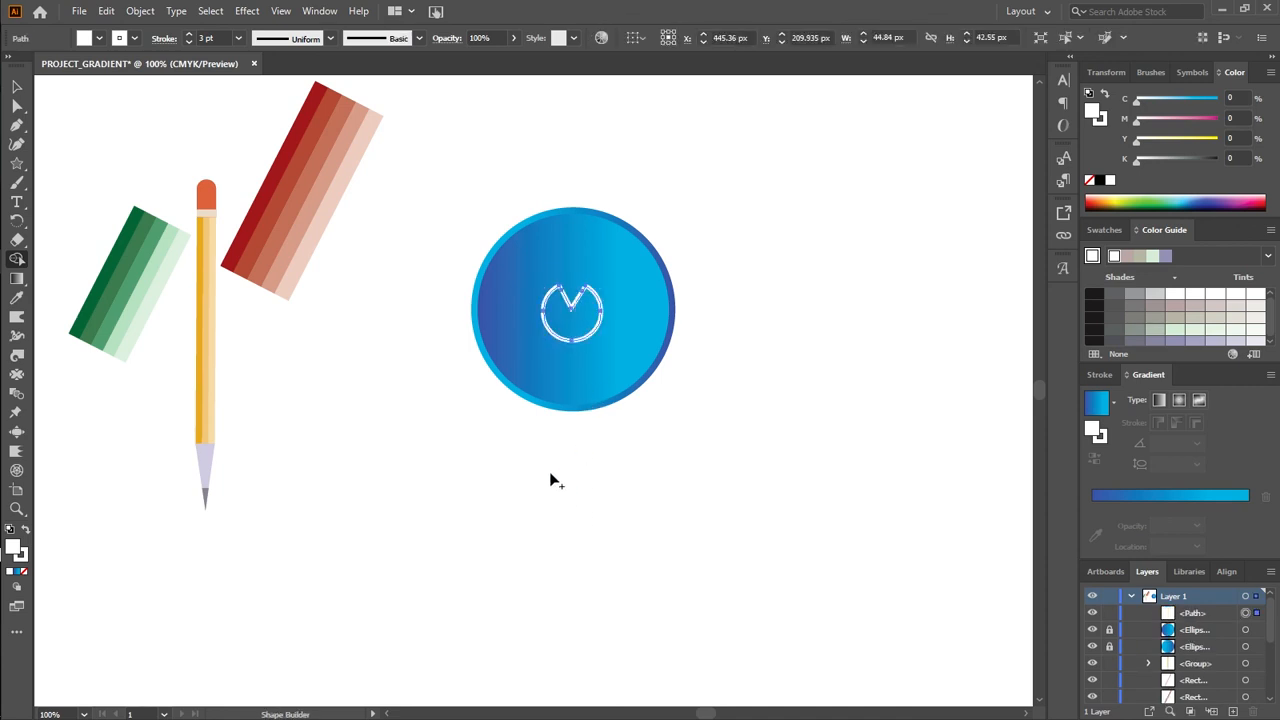
key(ctrl+z)
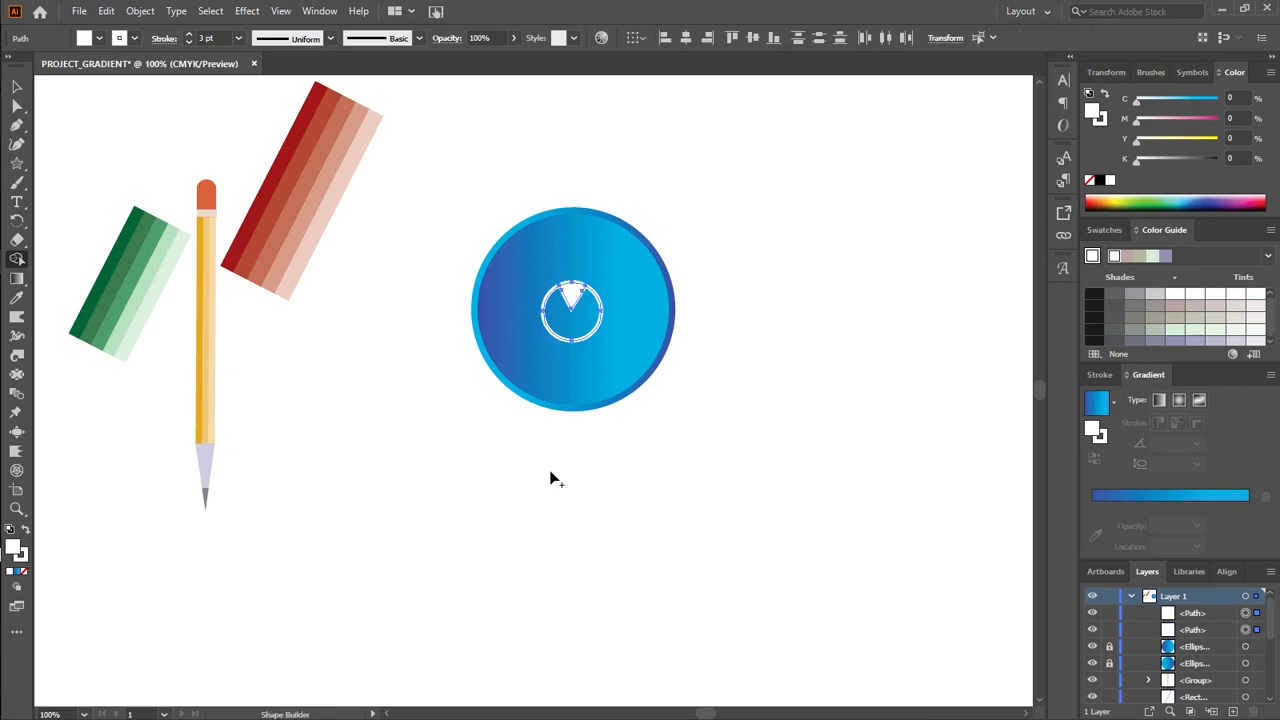
key(ctrl+z)
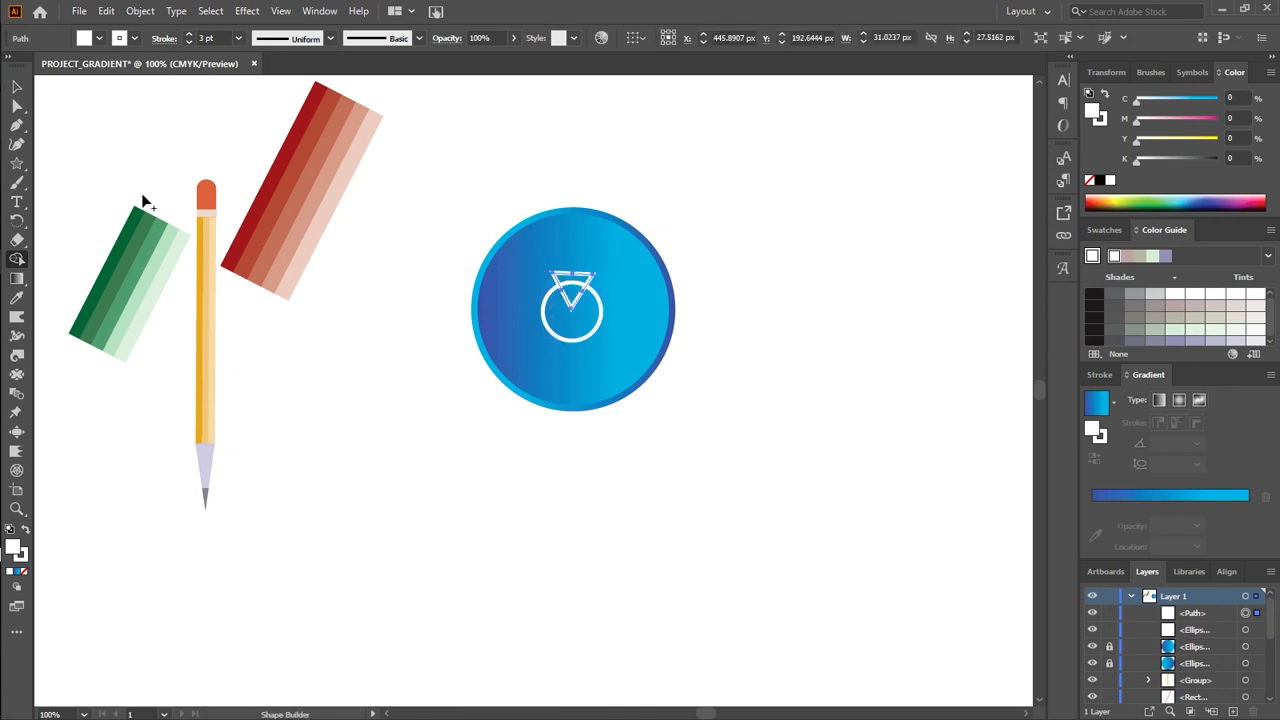
click(16, 86)
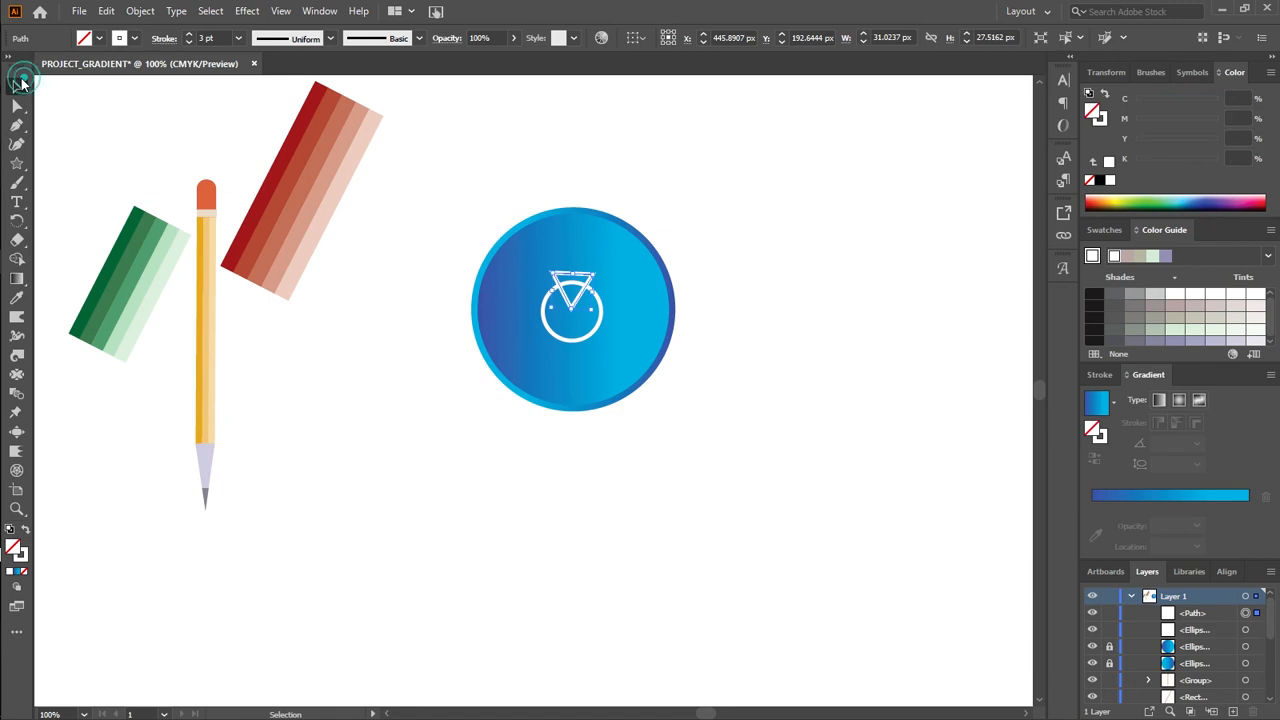
Convert the strokes of the triangle and of the small circle into outlined shapes
click(368, 313)
click(574, 295)
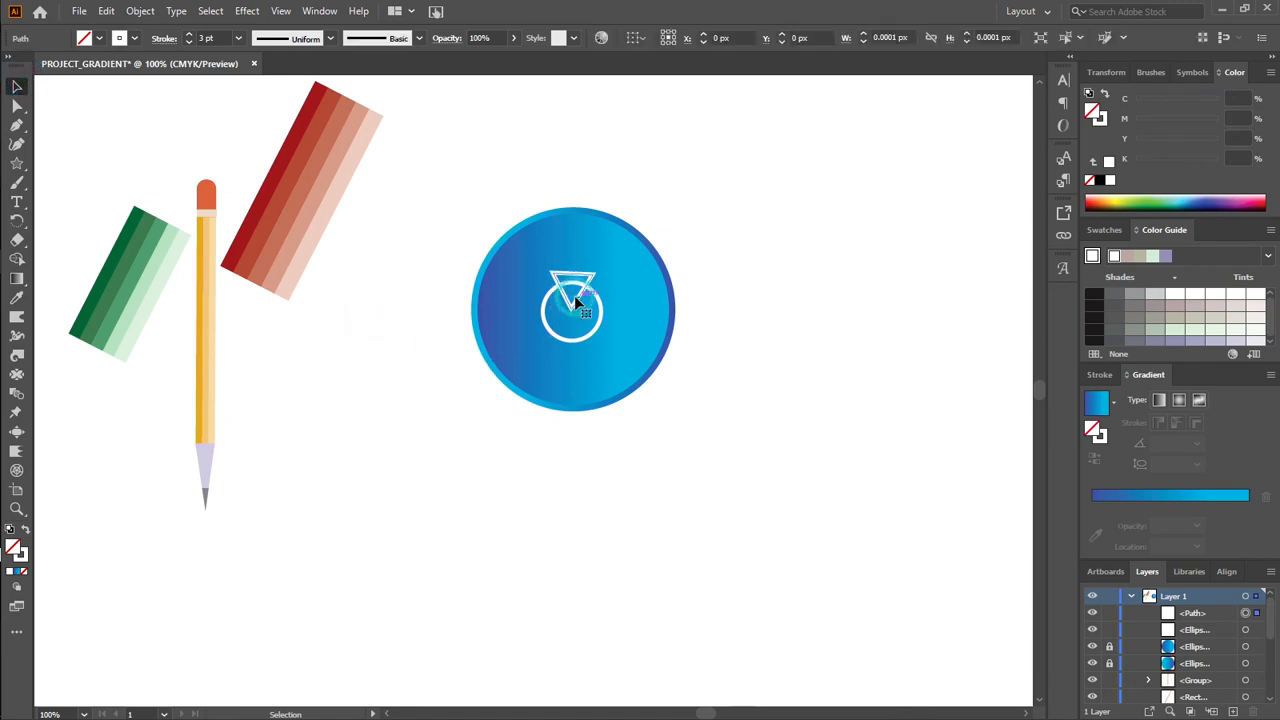
click(138, 11)
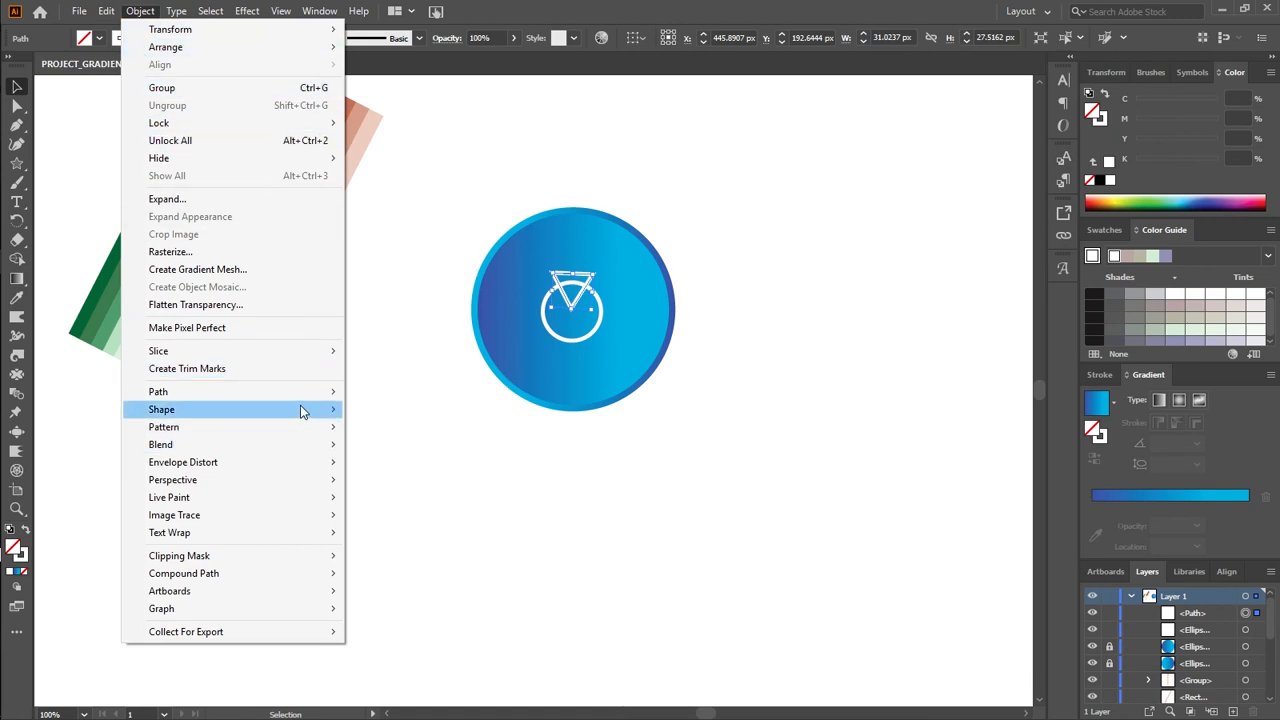
mouse_move(303, 400)
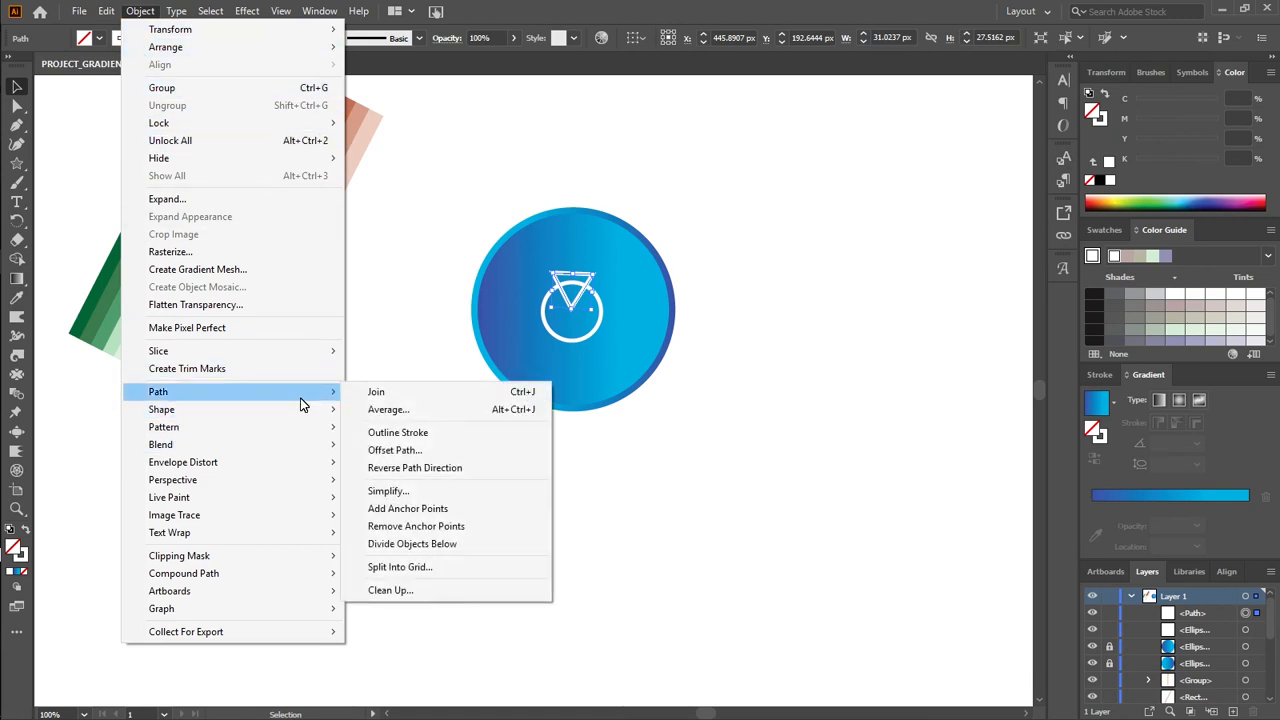
click(380, 433)
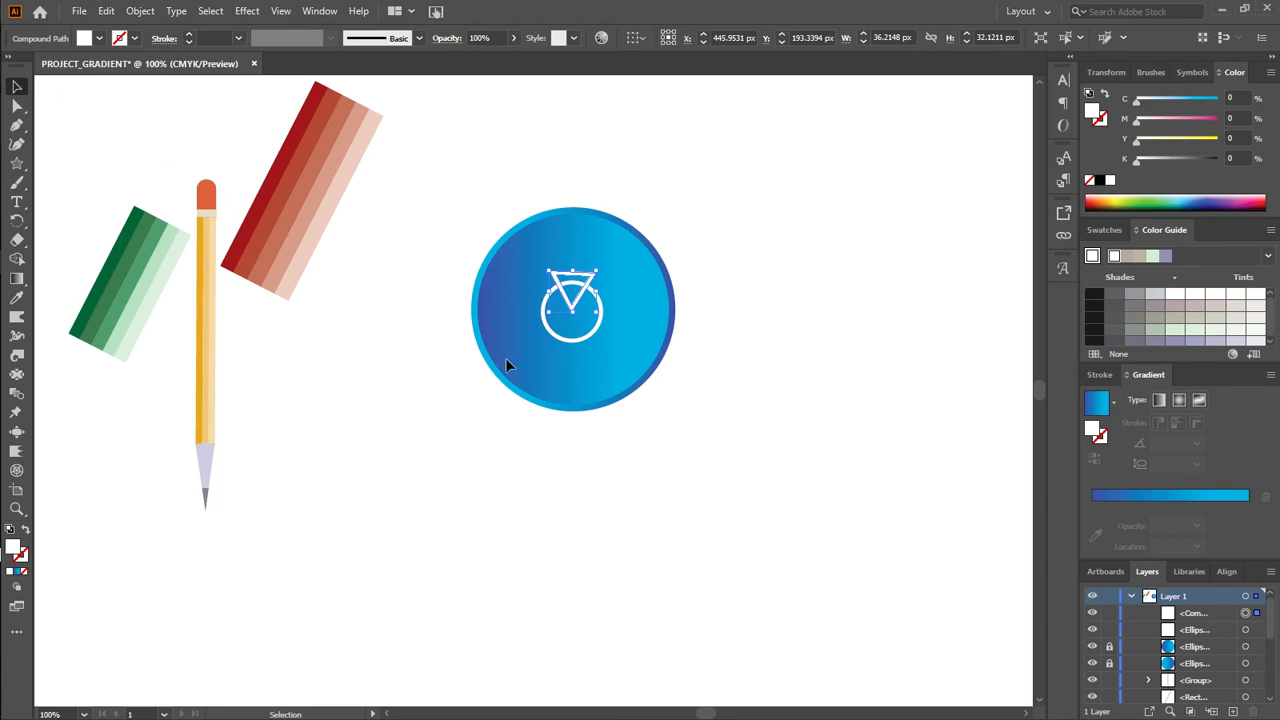
click(556, 340)
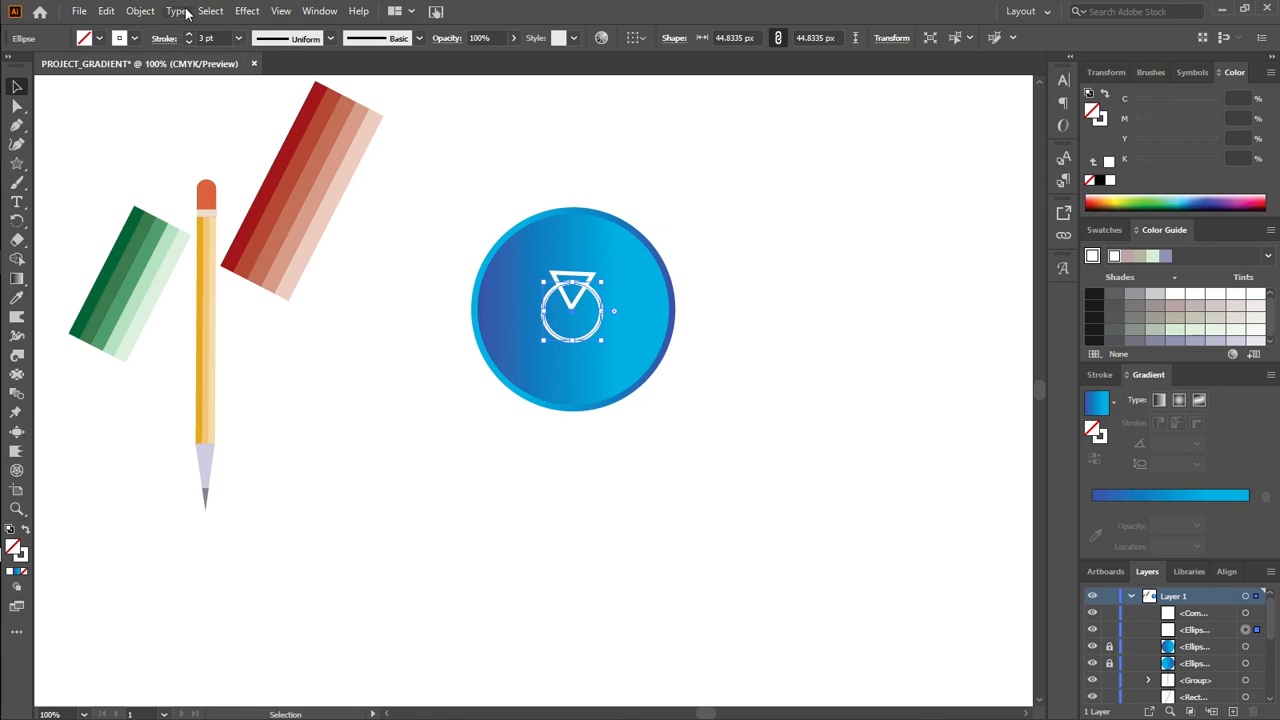
click(140, 11)
mouse_move(234, 395)
click(386, 432)
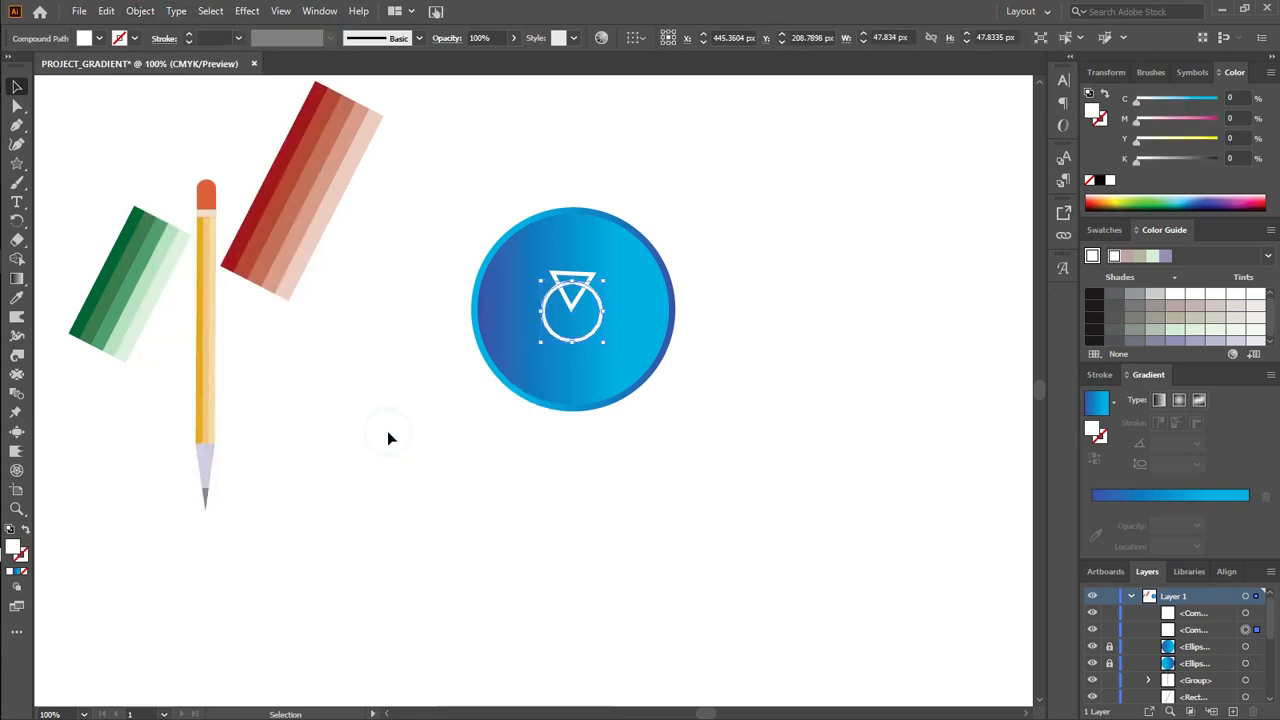
Select the outlined triangle and circle together and cut the triangle's regions out of the ring's upper edge with the Shape Builder tool
drag(524, 280, 644, 323)
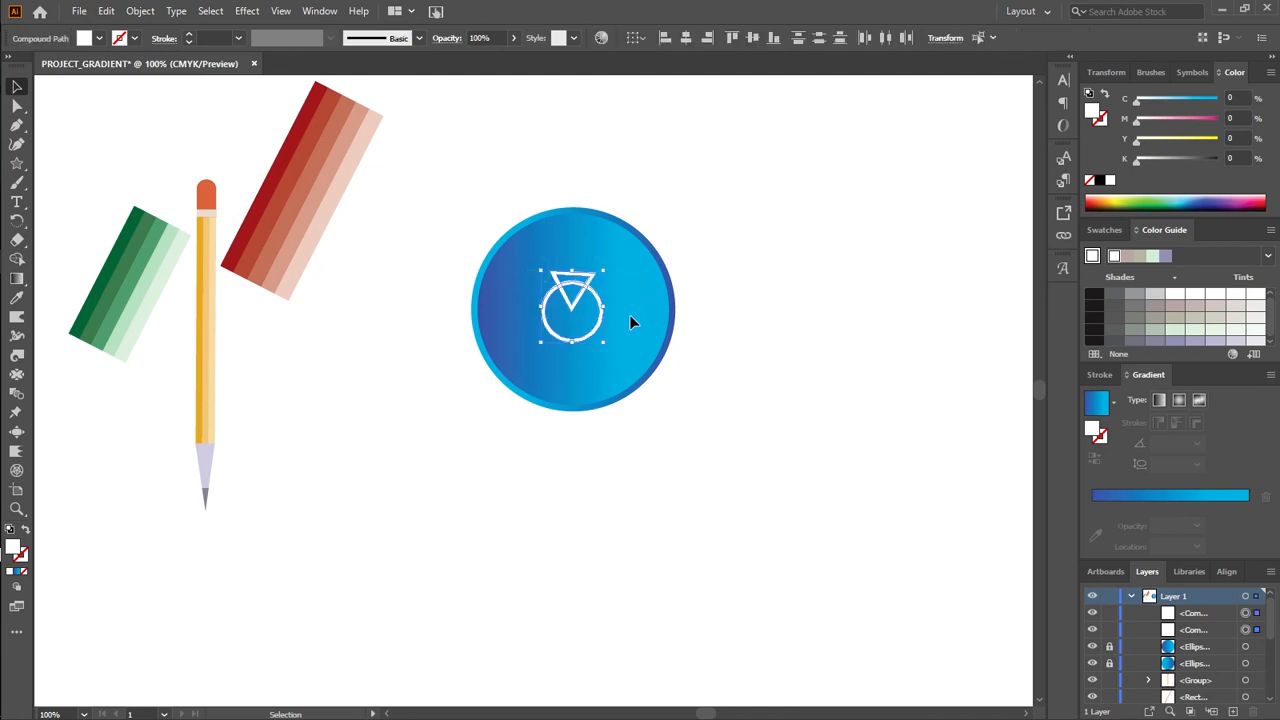
key(shift+m)
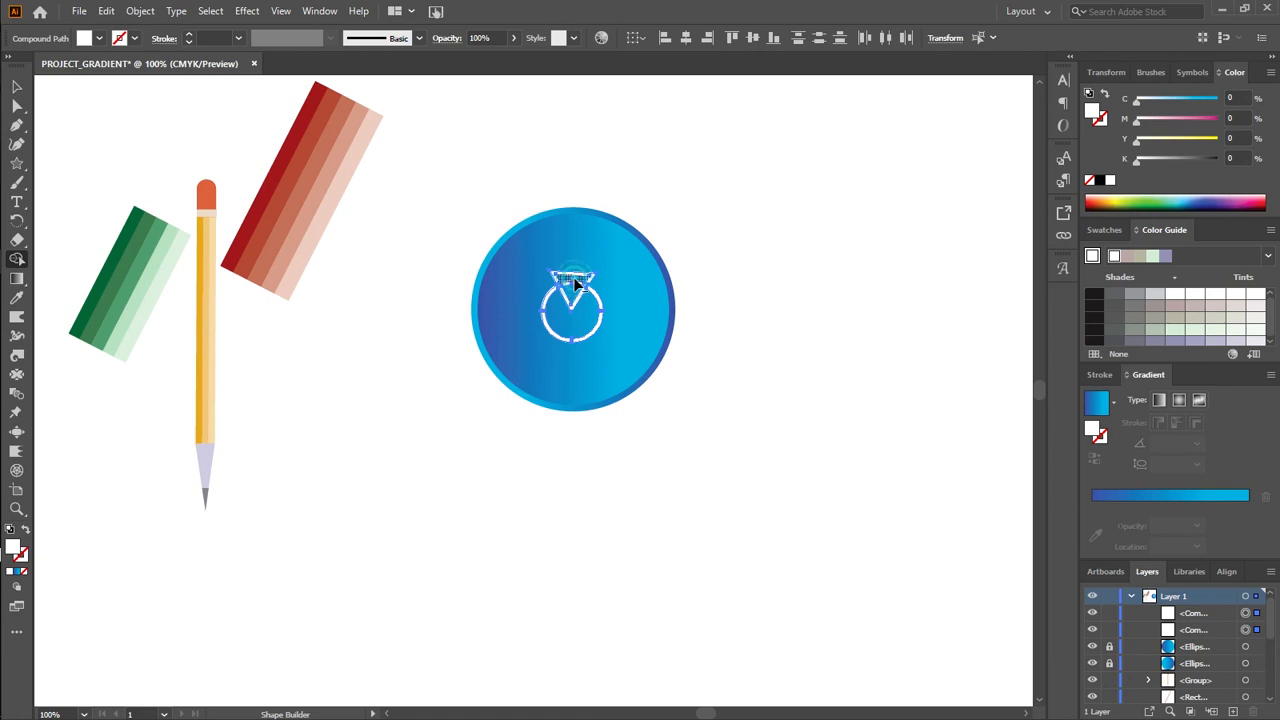
click(573, 292)
drag(578, 278, 558, 275)
alt+click(568, 288)
alt+click(569, 280)
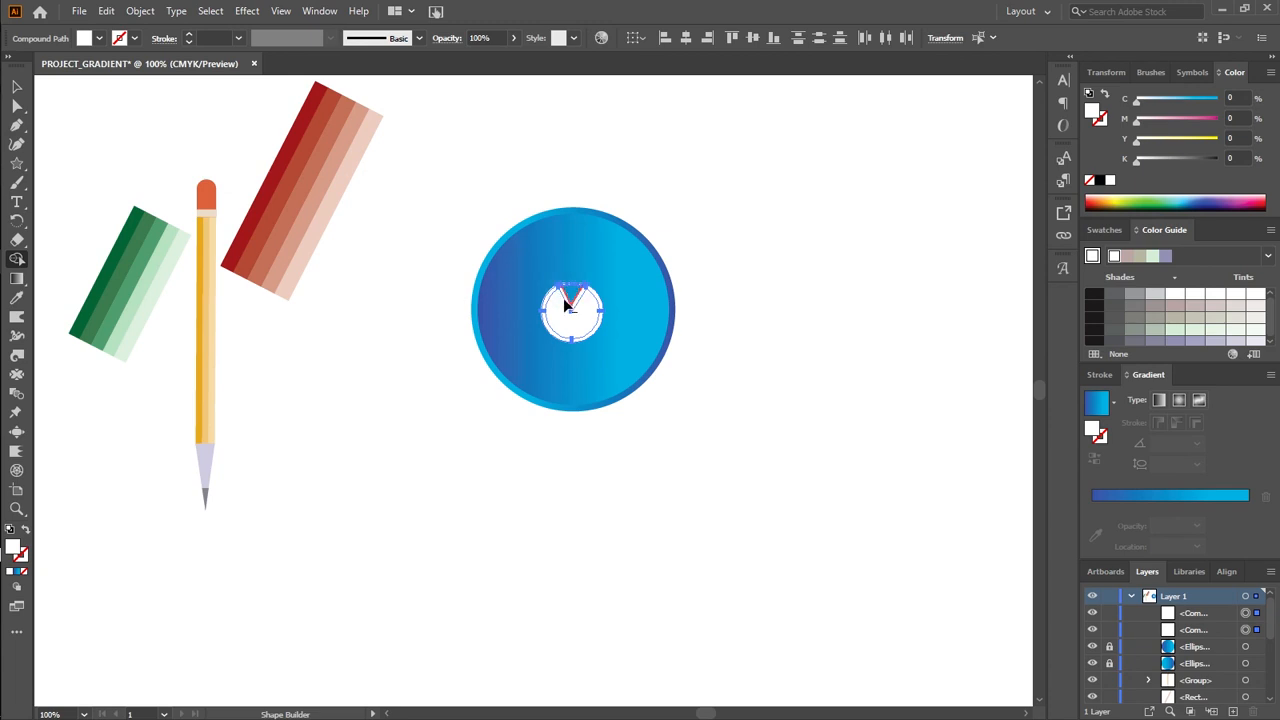
alt+click(568, 298)
click(16, 86)
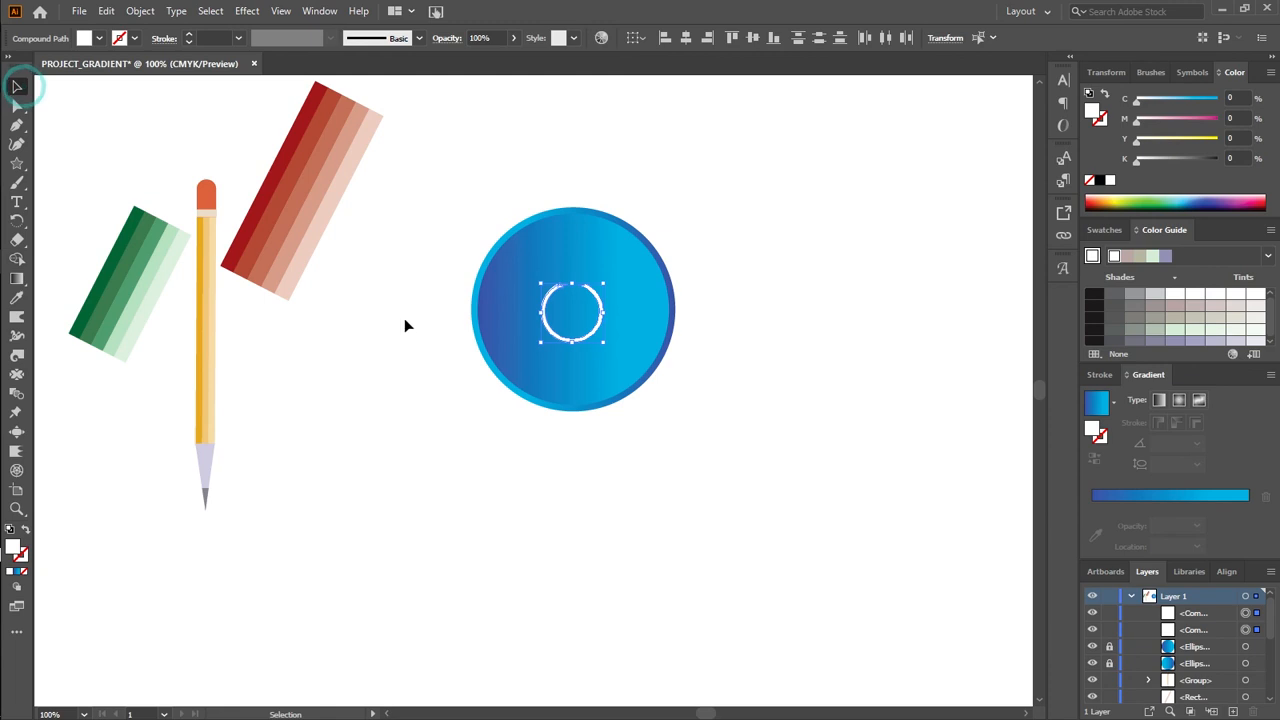
click(700, 318)
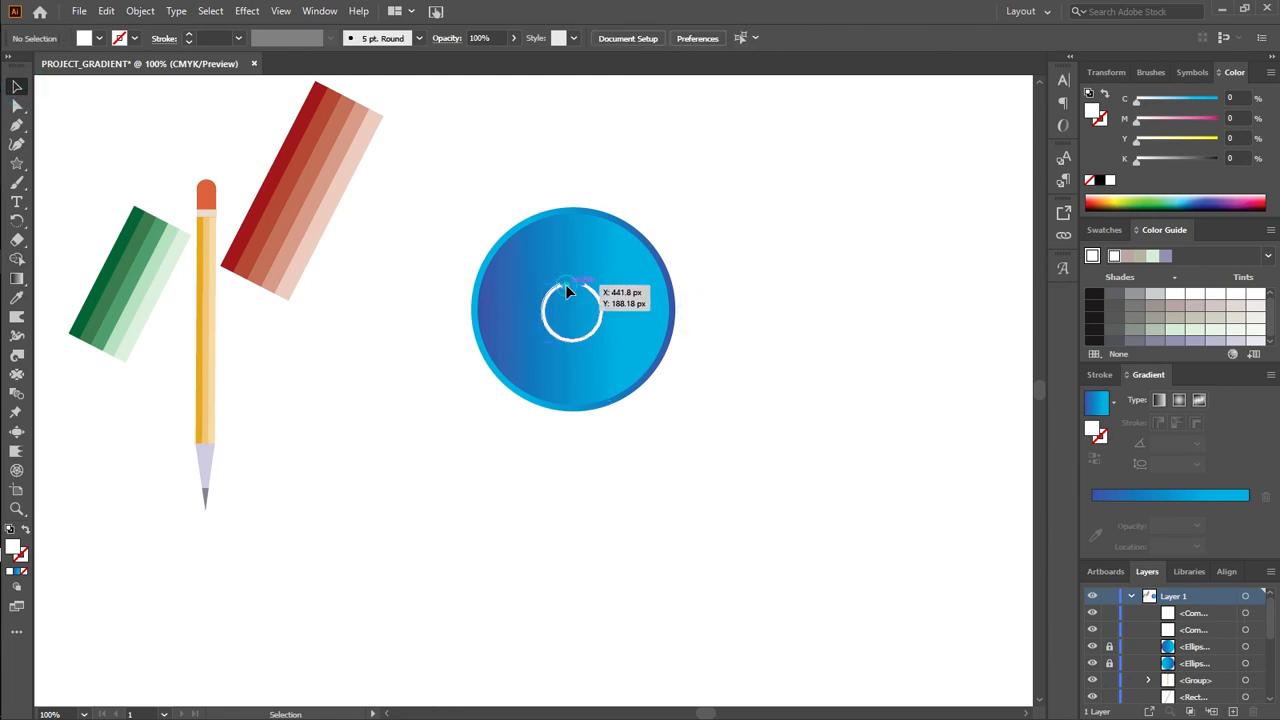
click(566, 290)
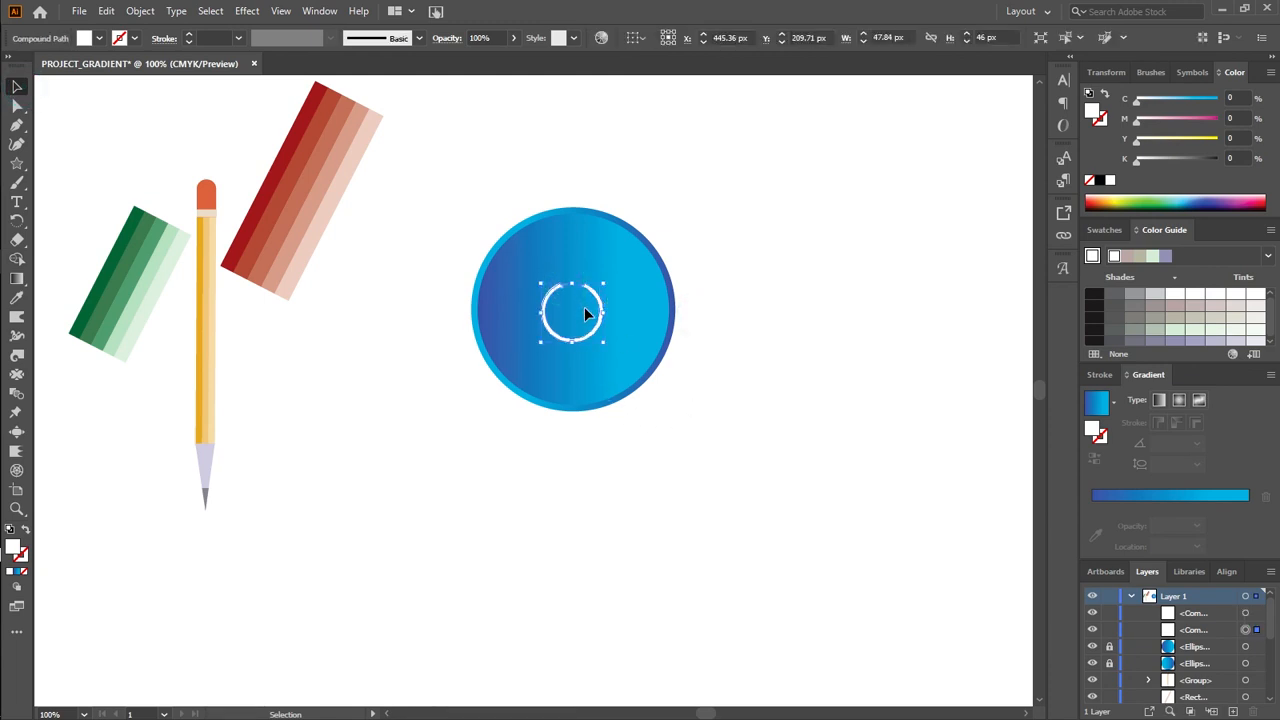
click(410, 288)
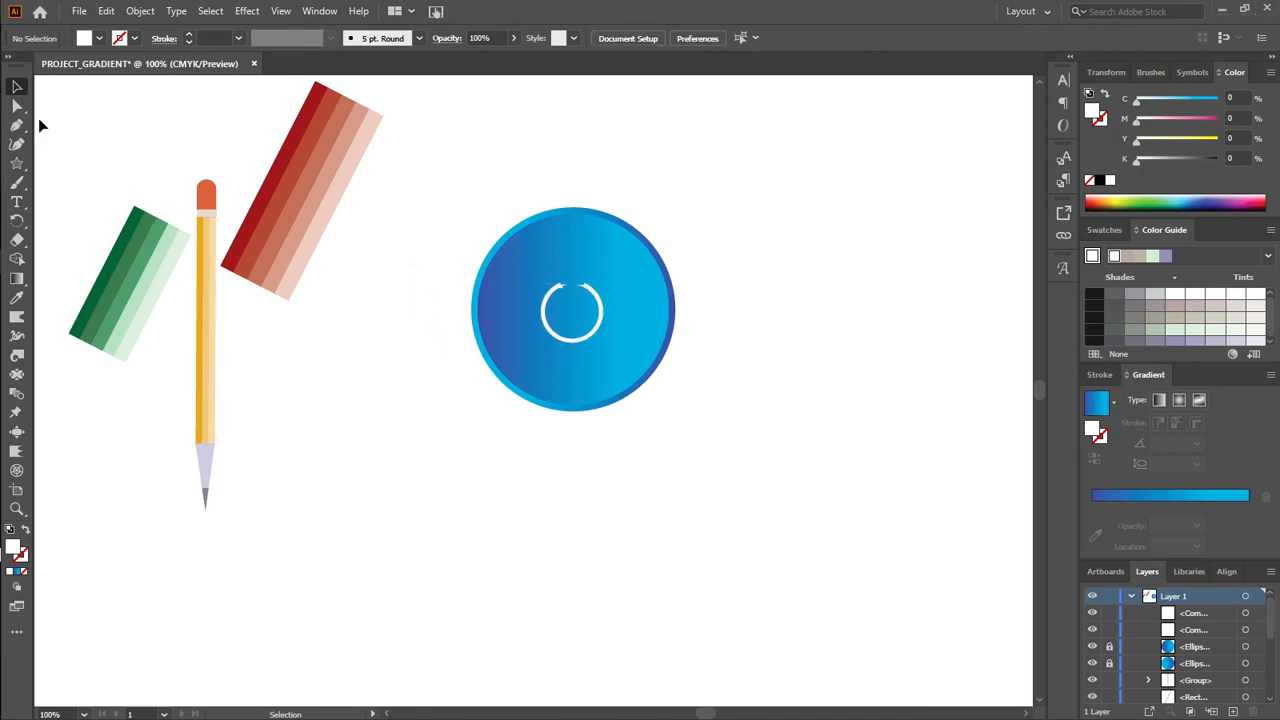
Undo the last cuts at the ring's upper edge and show the artwork in outline view, enlarged on the ring
key(ctrl+z)
key(ctrl+z)
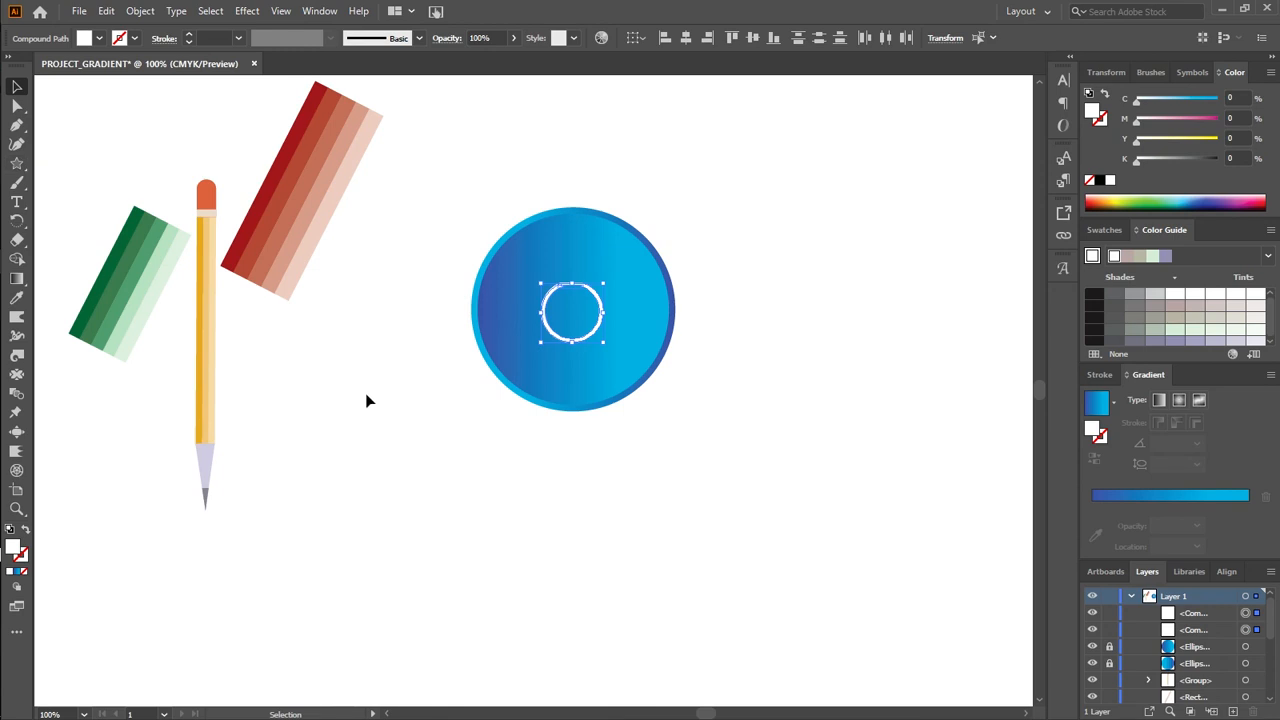
key(z)
click(449, 463)
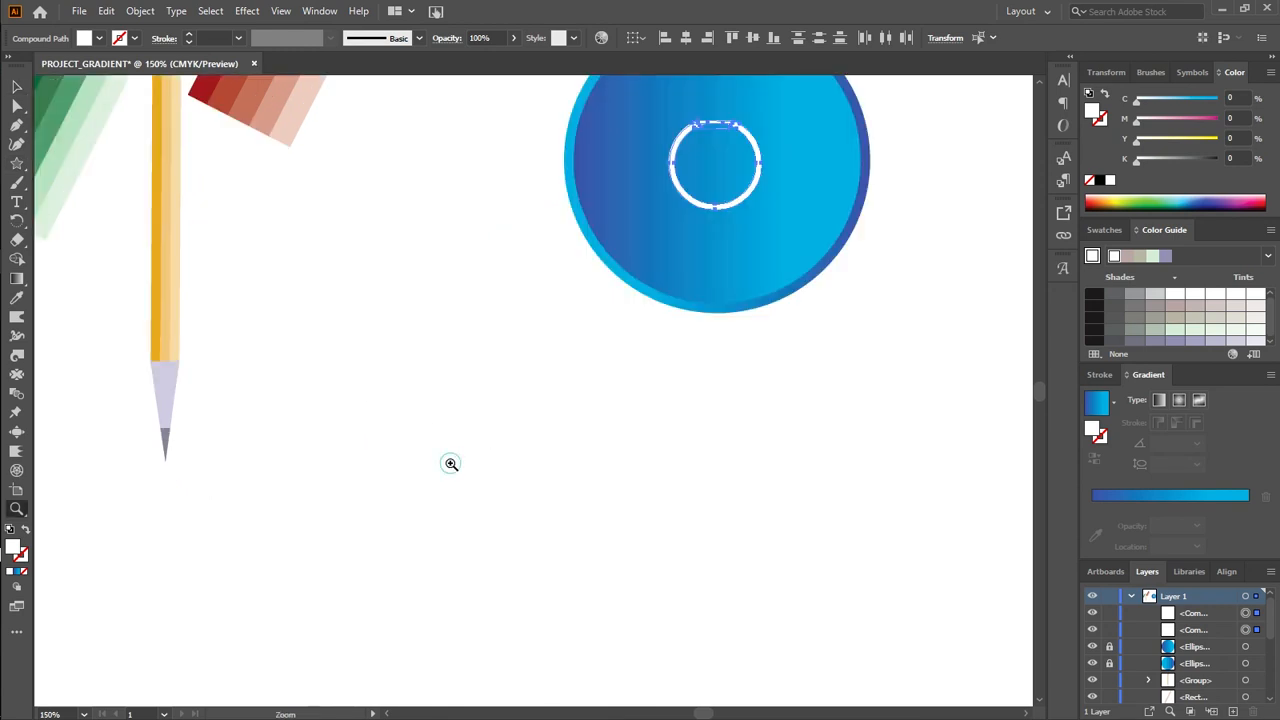
click(449, 463)
drag(749, 268, 489, 577)
click(489, 553)
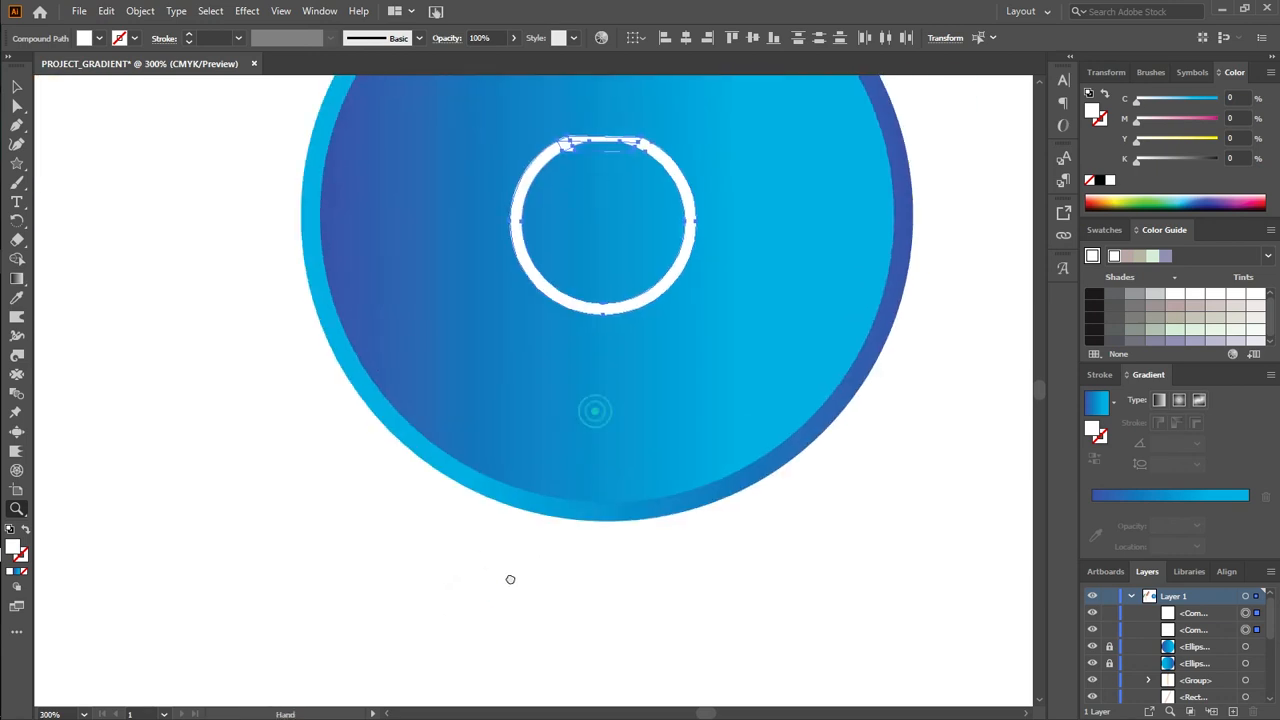
key(ctrl)
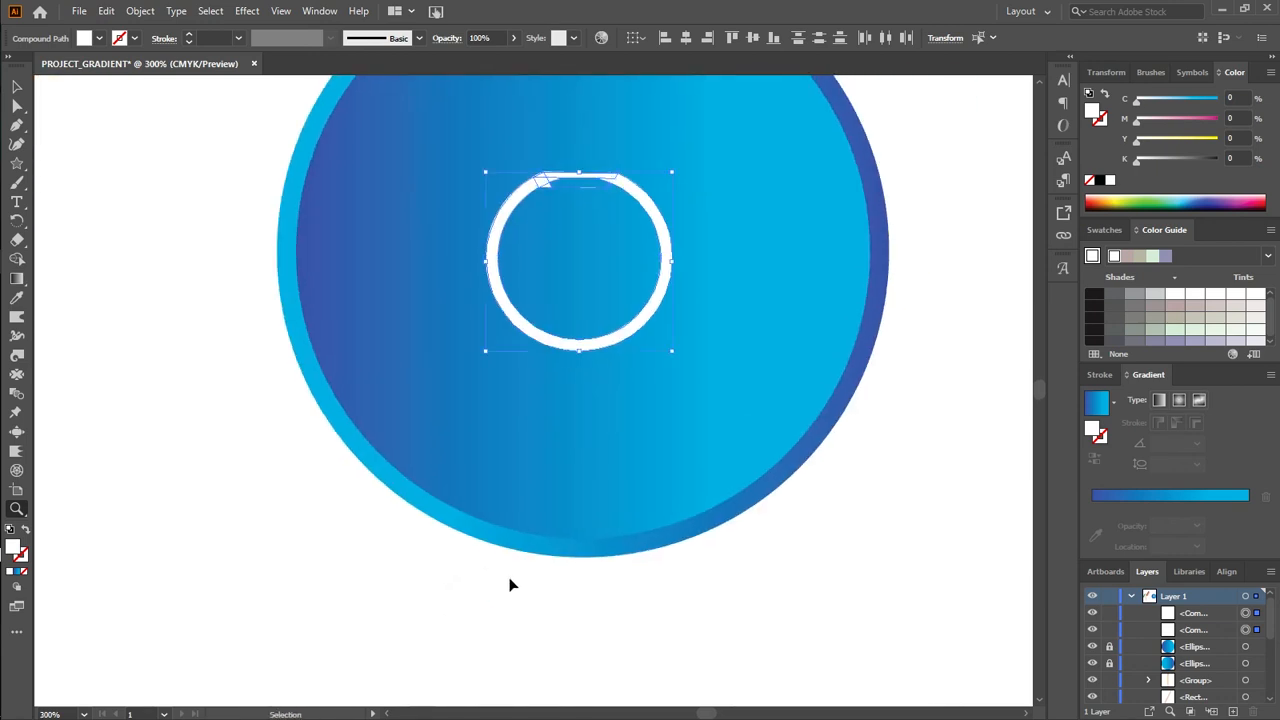
key(ctrl+y)
scroll(471, 403, up, 3)
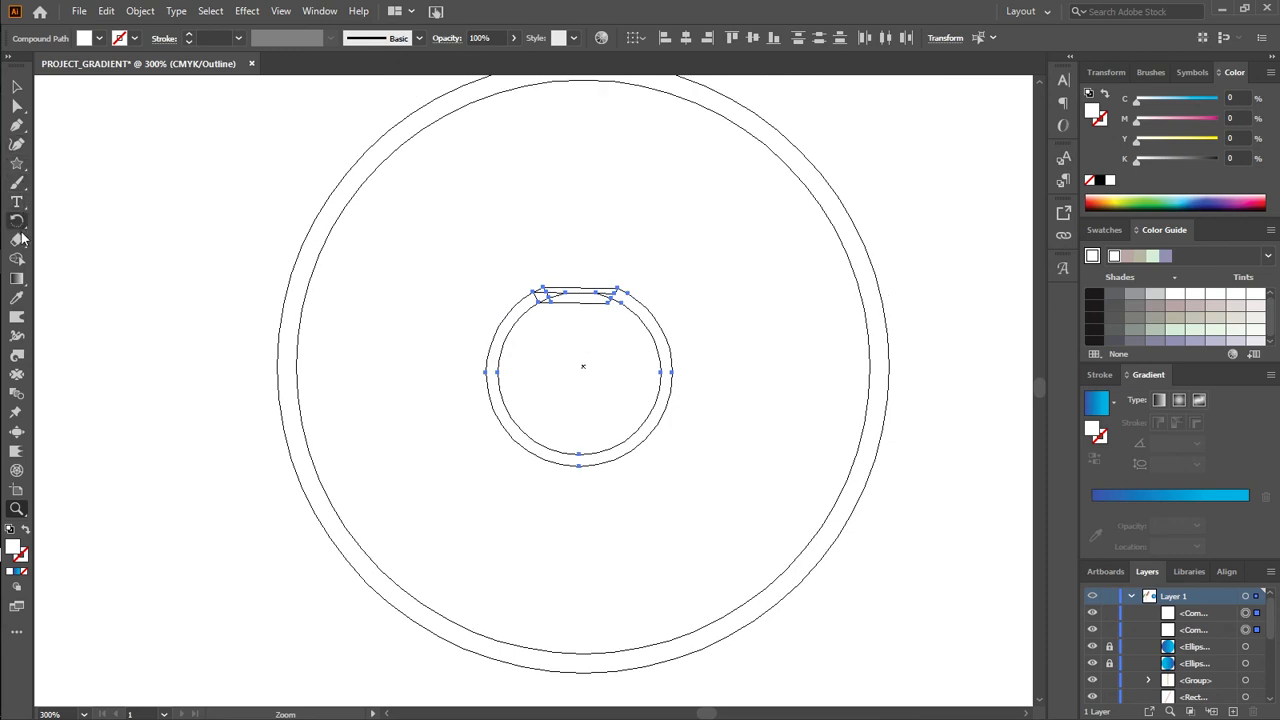
Remove the leftover thin pieces bridging the ring's upper gap with the Shape Builder tool, keeping the ring itself, and deselect everything
click(17, 258)
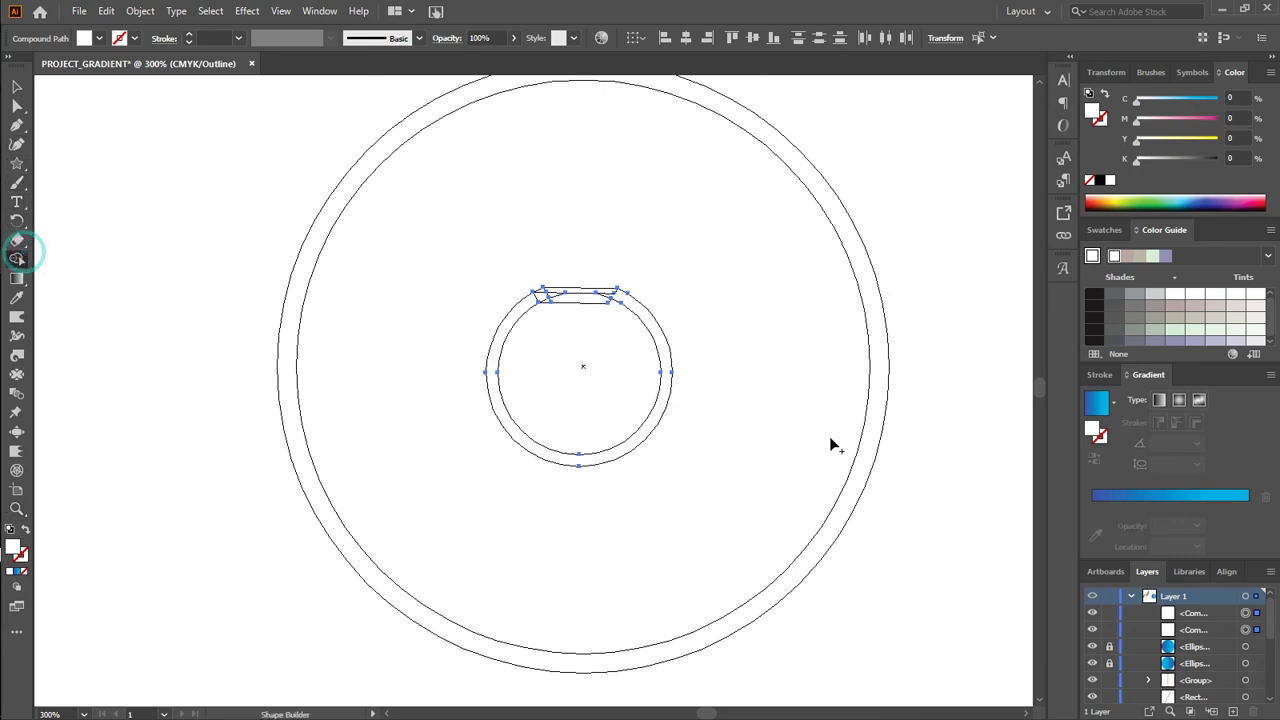
click(566, 302)
click(563, 291)
click(558, 294)
alt+click(554, 294)
alt+click(554, 293)
drag(547, 282, 548, 302)
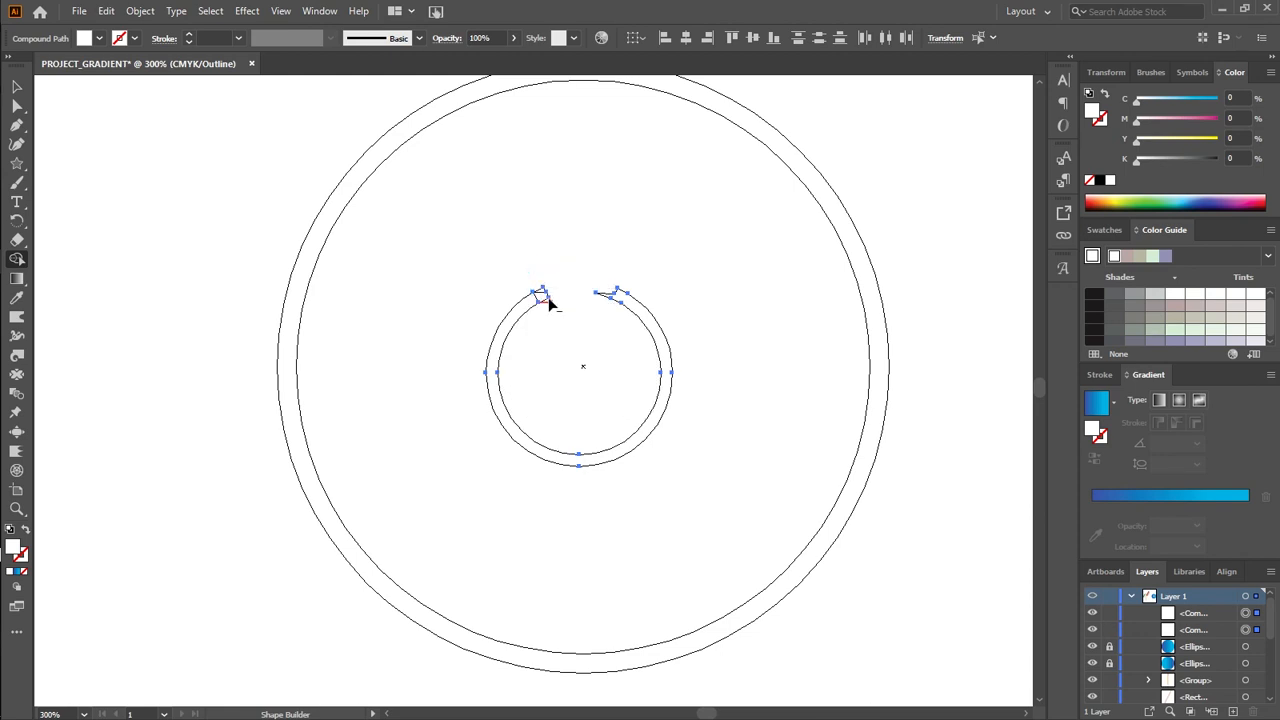
alt+click(600, 288)
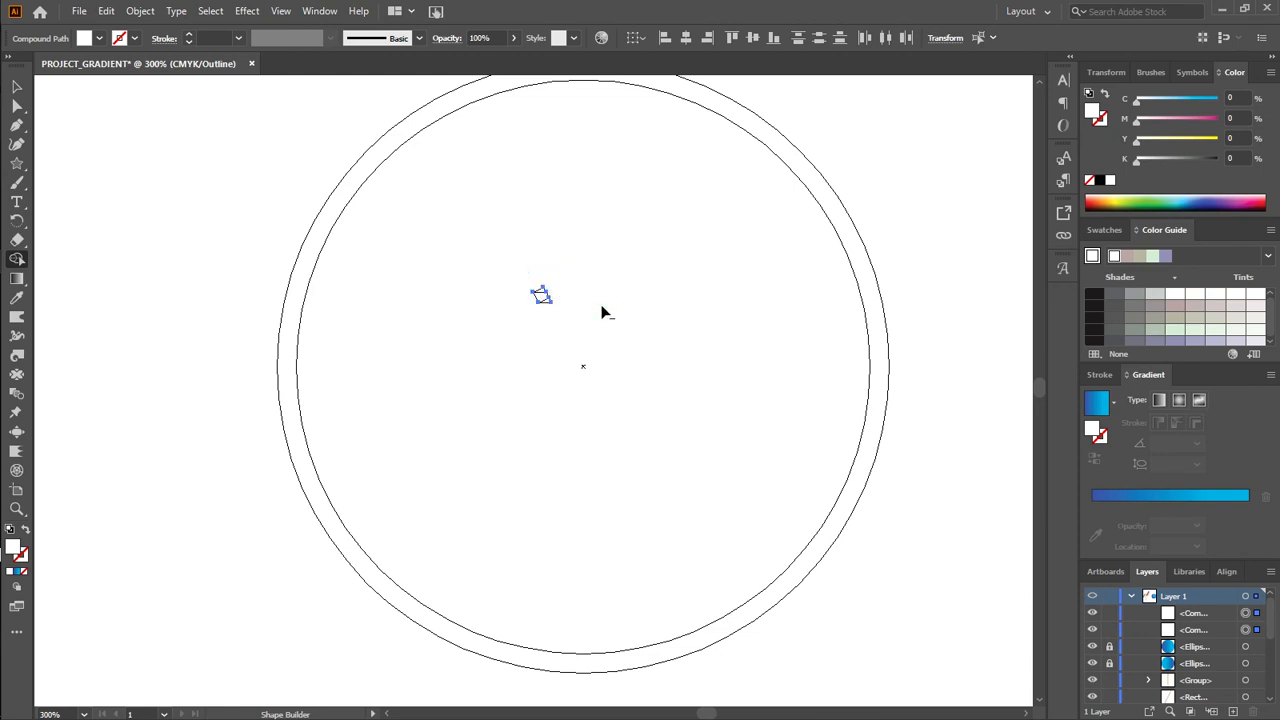
key(ctrl+z)
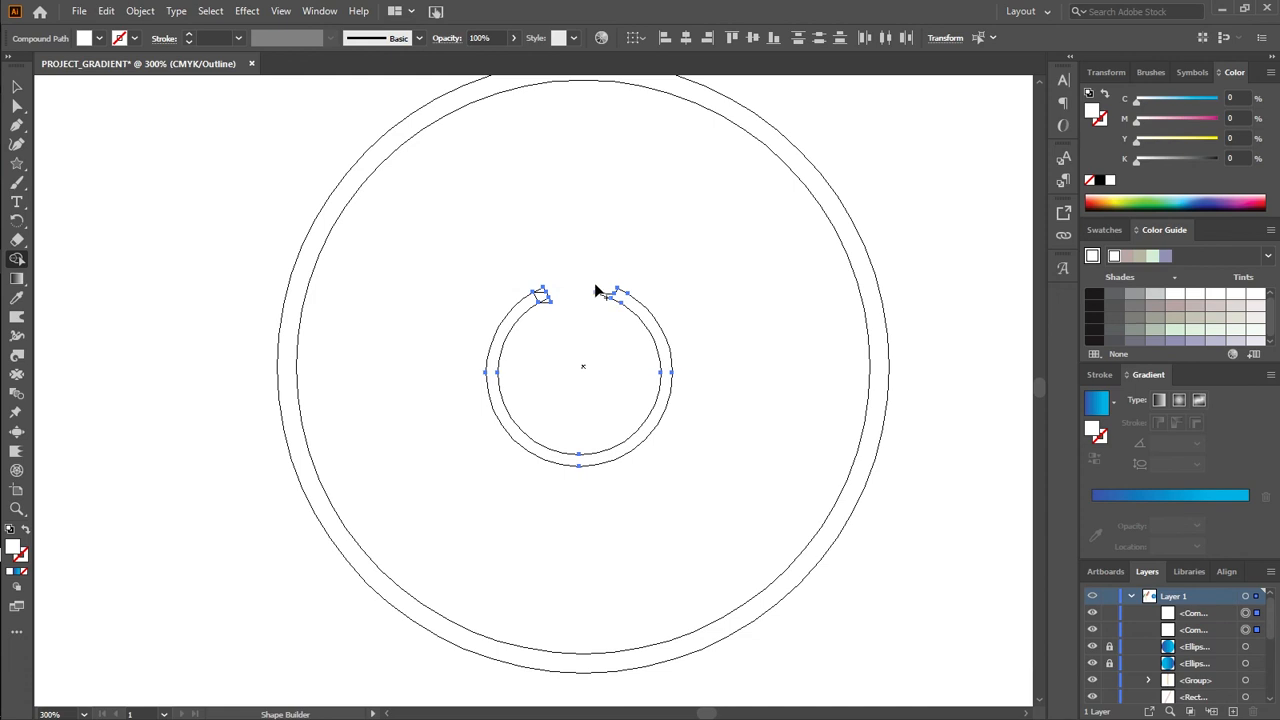
click(17, 87)
click(186, 266)
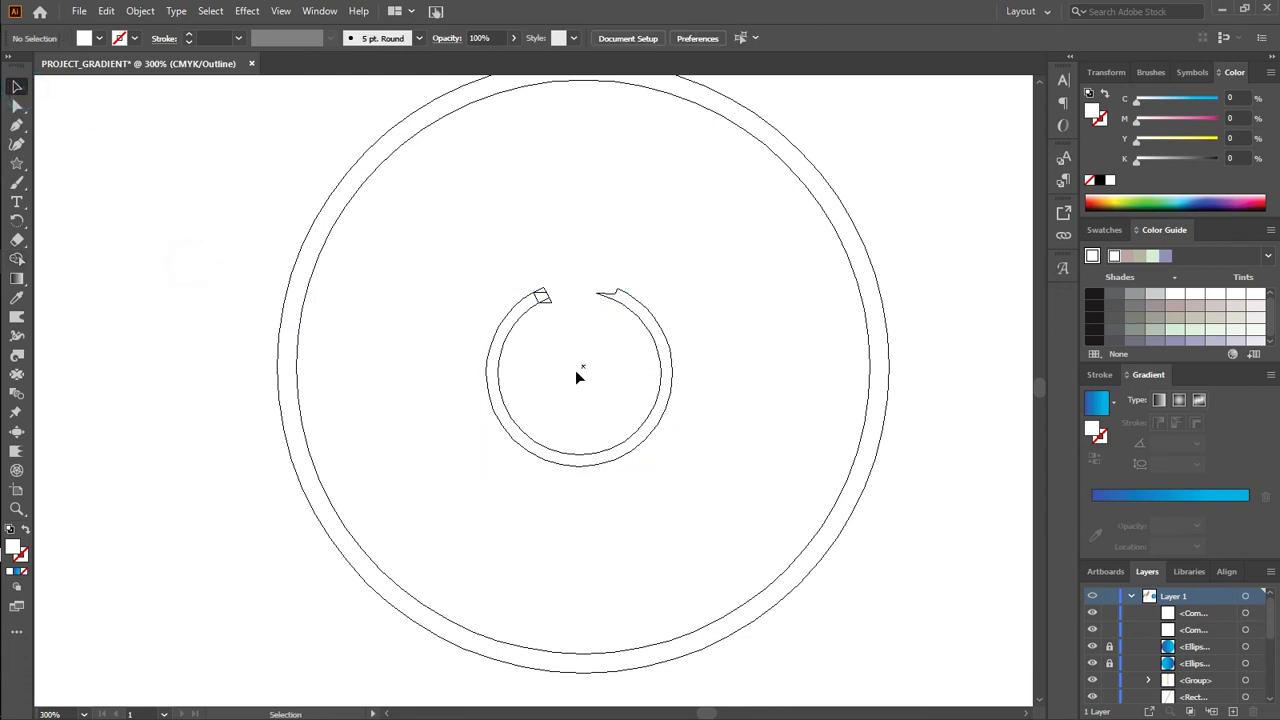
Draw a closed five-corner shape with the Pen tool around the rough left end of the ring's gap
click(17, 125)
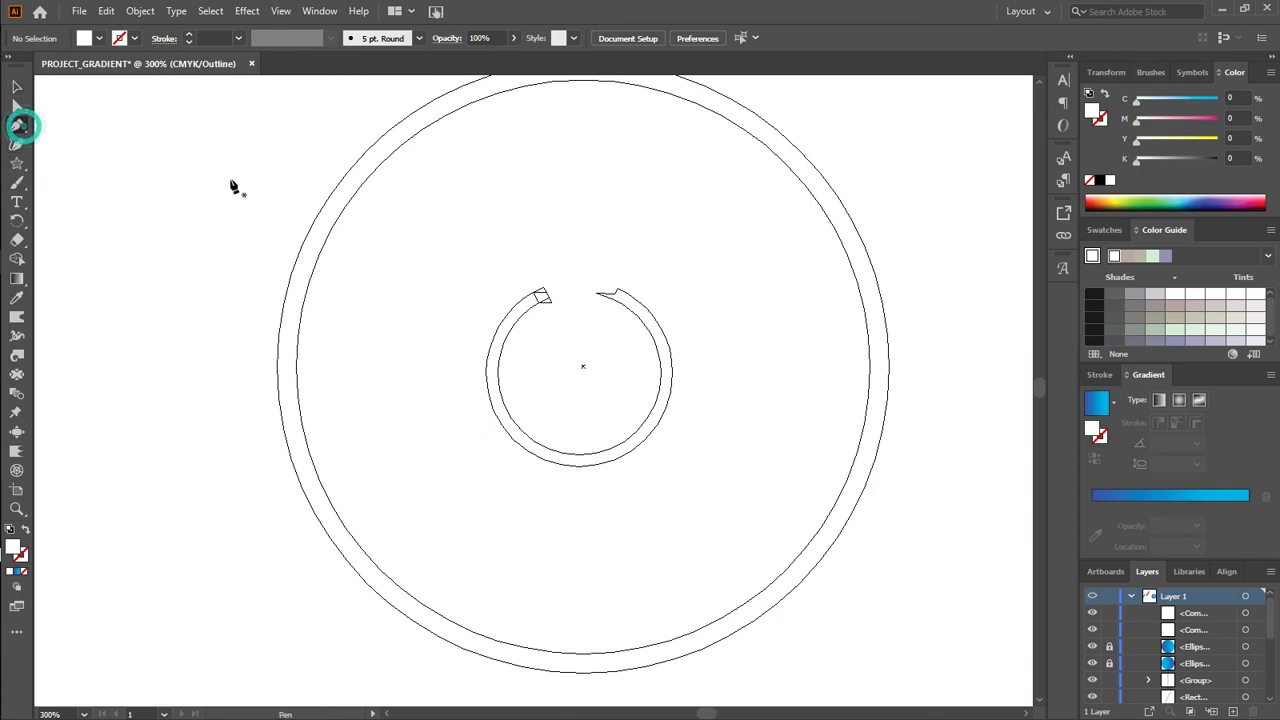
click(516, 293)
click(531, 317)
click(574, 298)
click(546, 268)
click(519, 275)
click(516, 293)
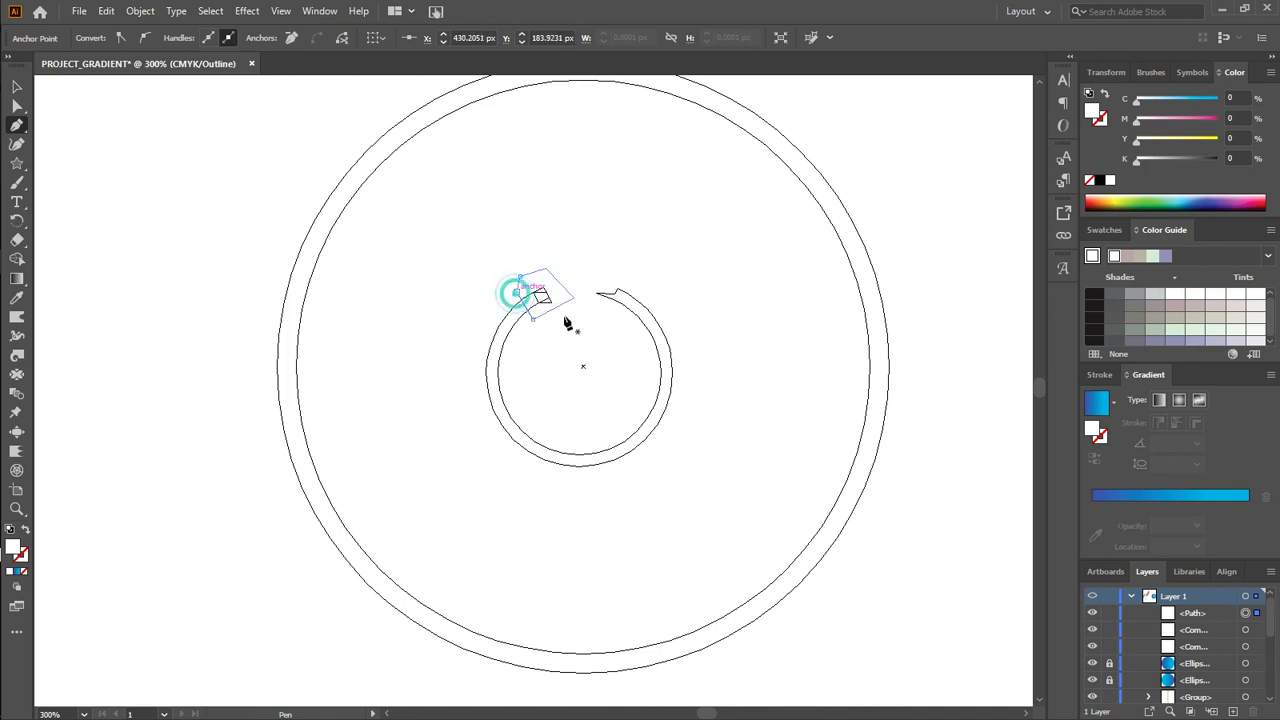
click(17, 87)
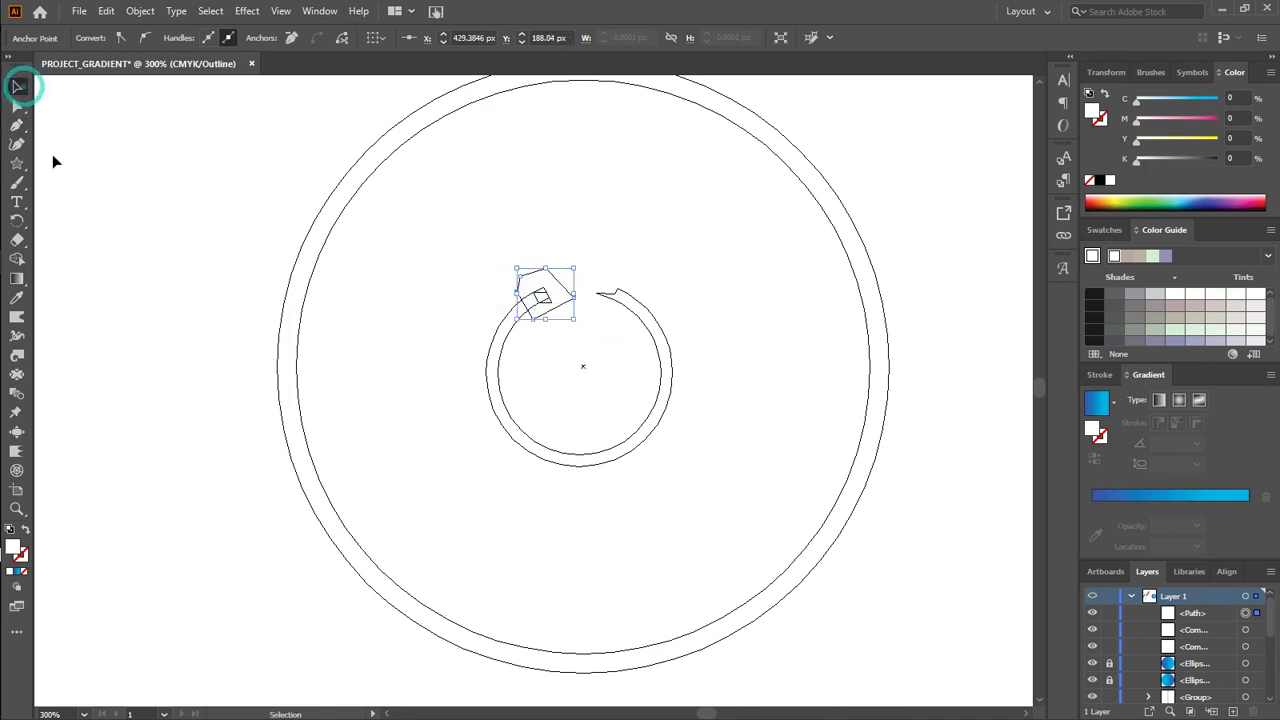
Select the five-corner shape with the ring, merge it with the rough end pieces and delete them with the Shape Builder tool
click(398, 279)
drag(482, 289, 553, 335)
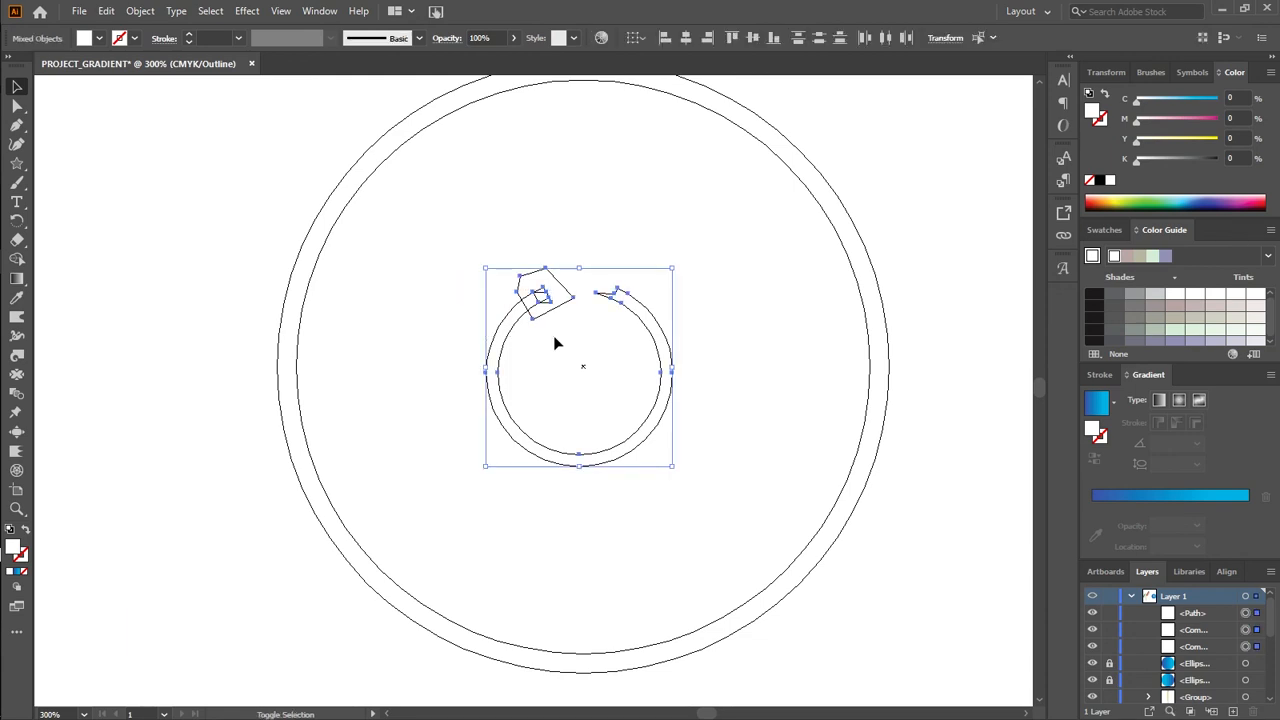
key(shift+m)
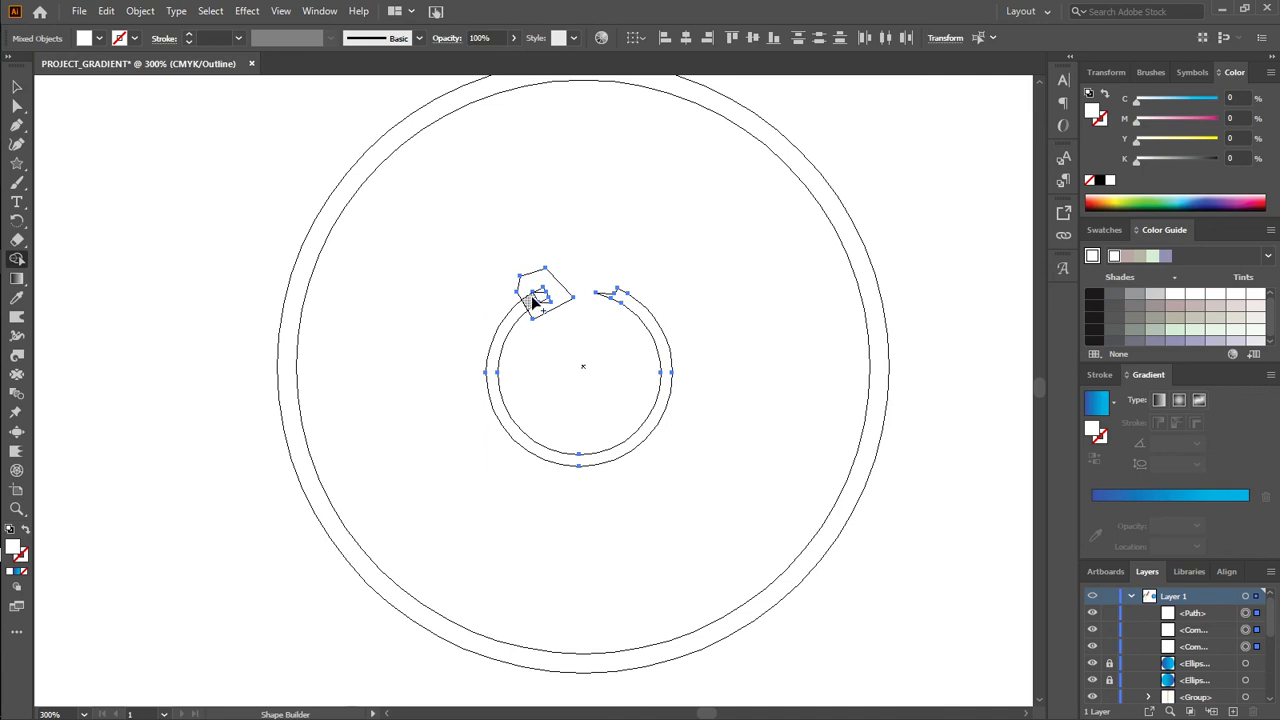
mouse_move(521, 291)
mouse_down()
mouse_move(548, 307)
mouse_move(537, 297)
mouse_up()
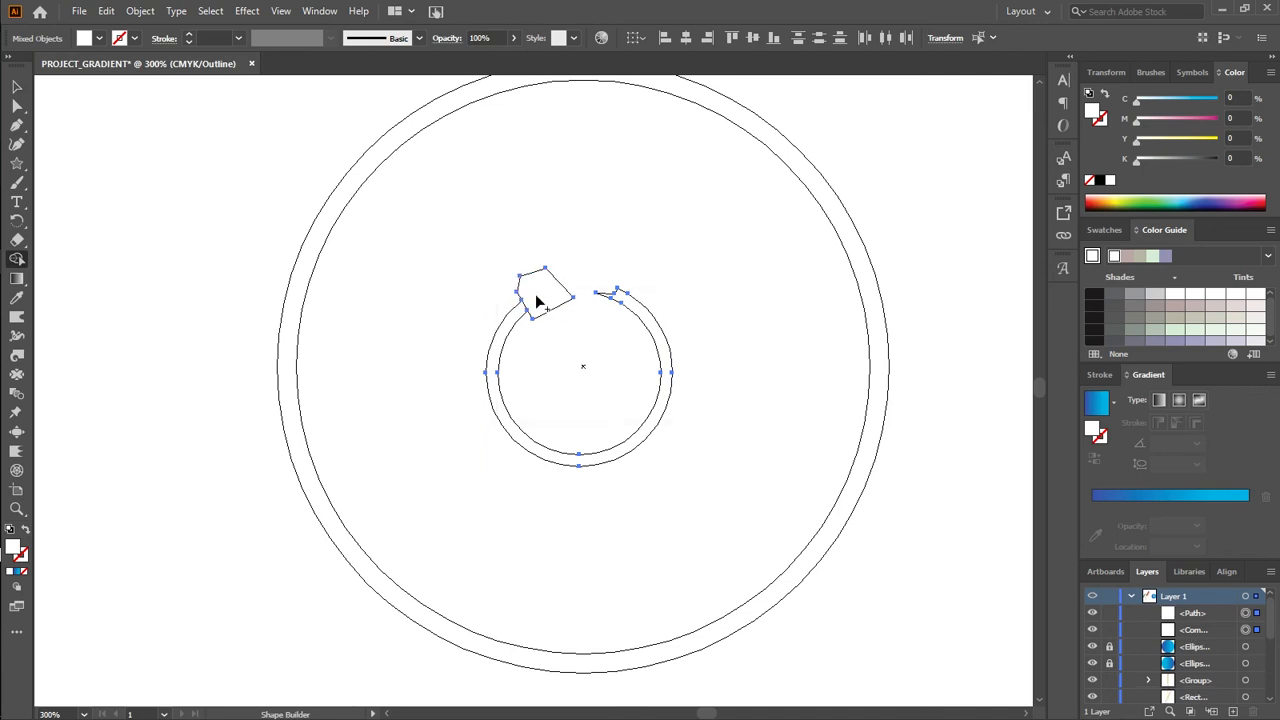
alt+click(537, 300)
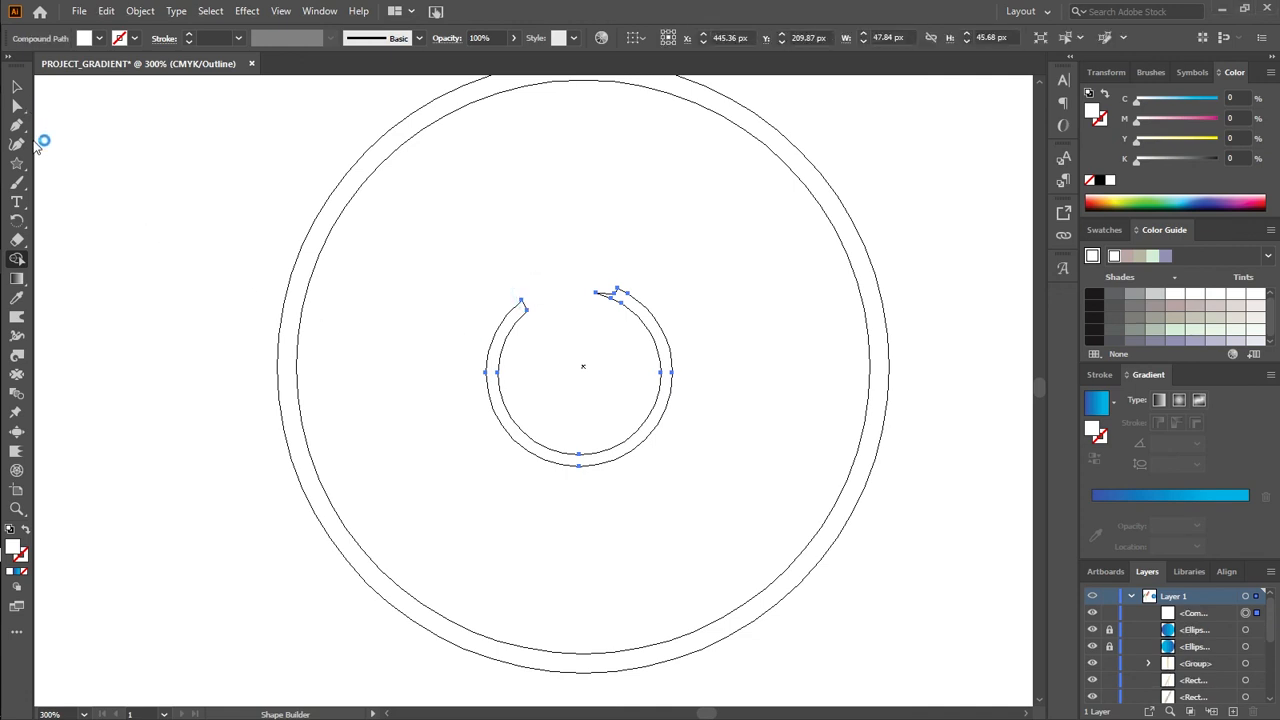
Draw a closed four-corner shape with the Pen tool over the rough right end of the ring's gap and select it with the ring
click(16, 125)
click(574, 272)
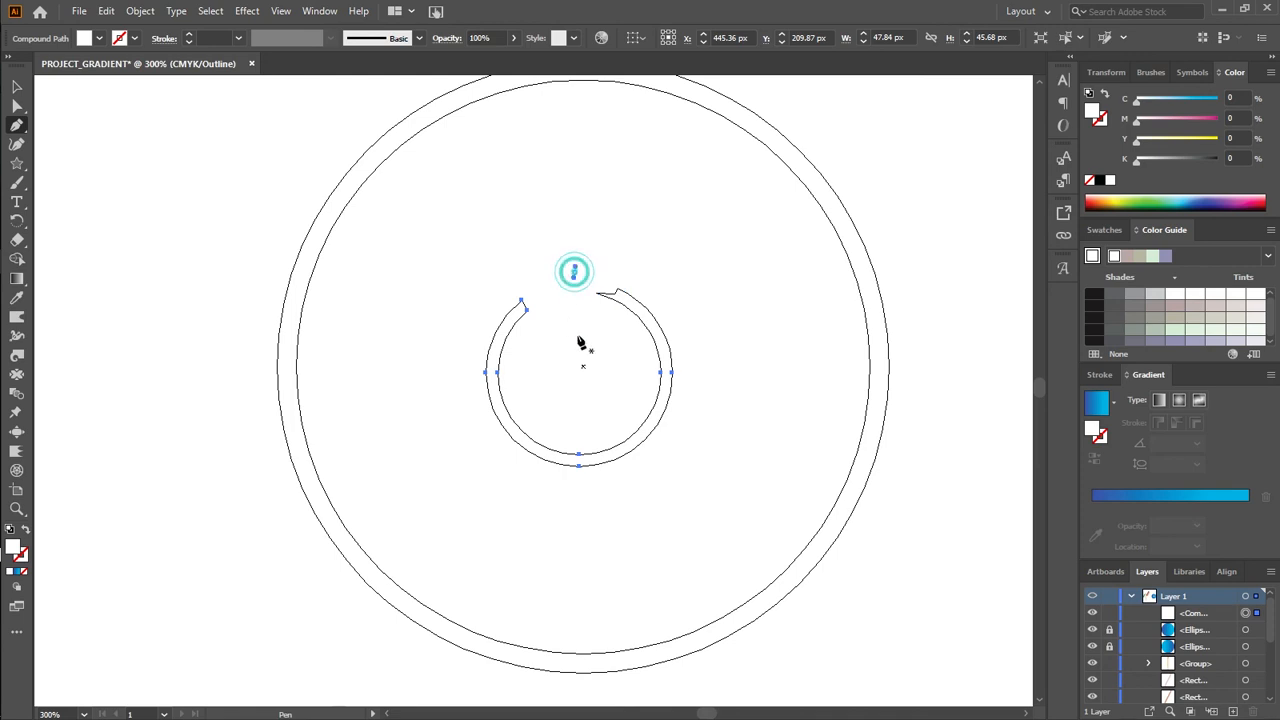
click(590, 325)
drag(641, 322, 614, 398)
key(ctrl+z)
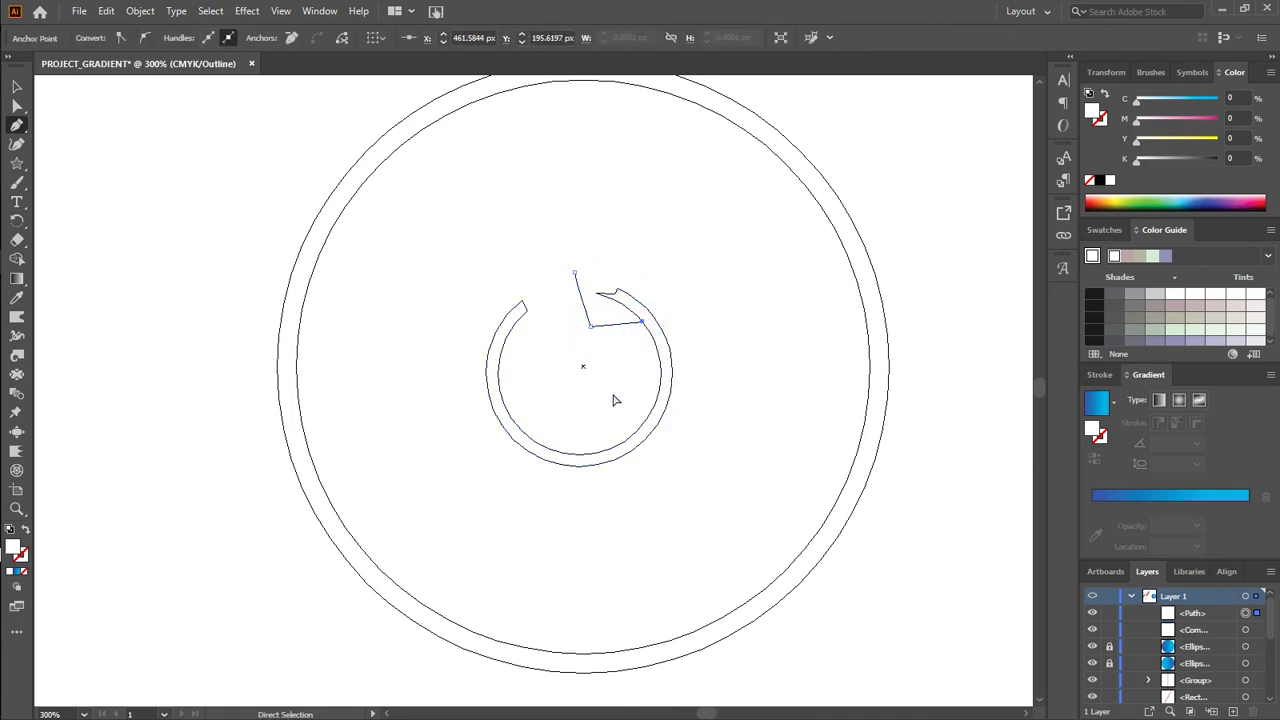
click(668, 288)
click(634, 265)
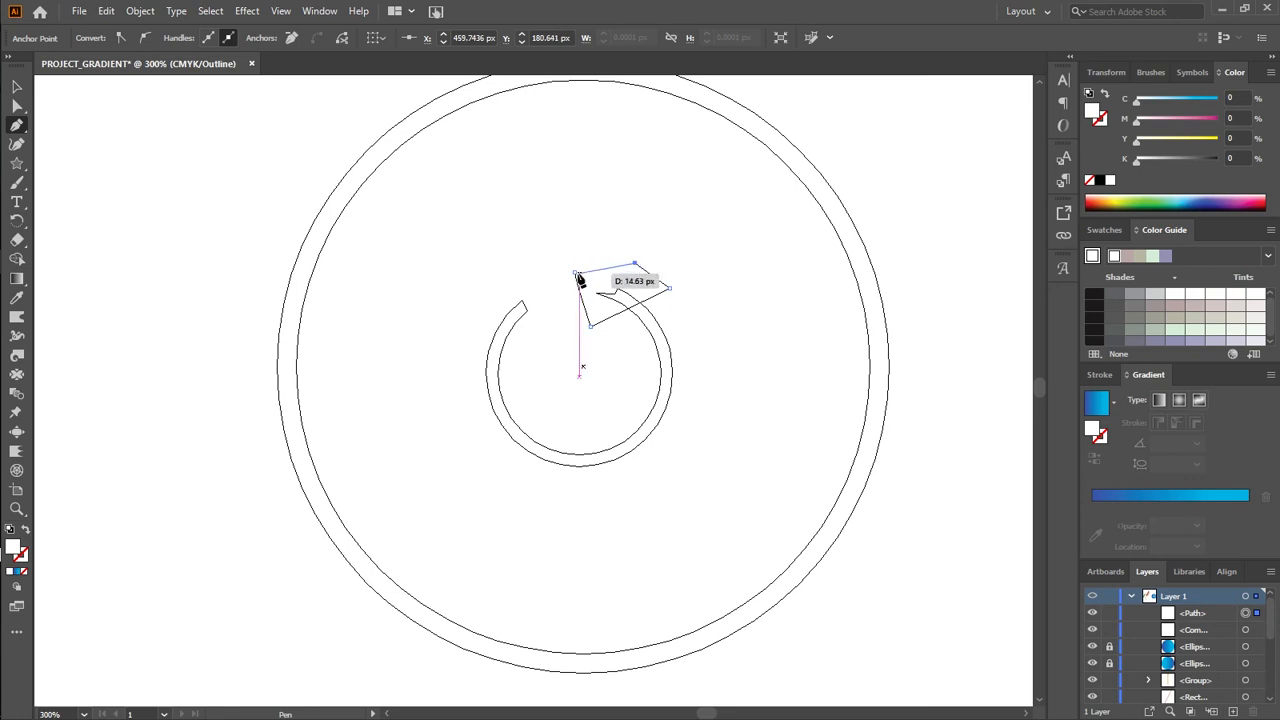
click(574, 272)
click(16, 87)
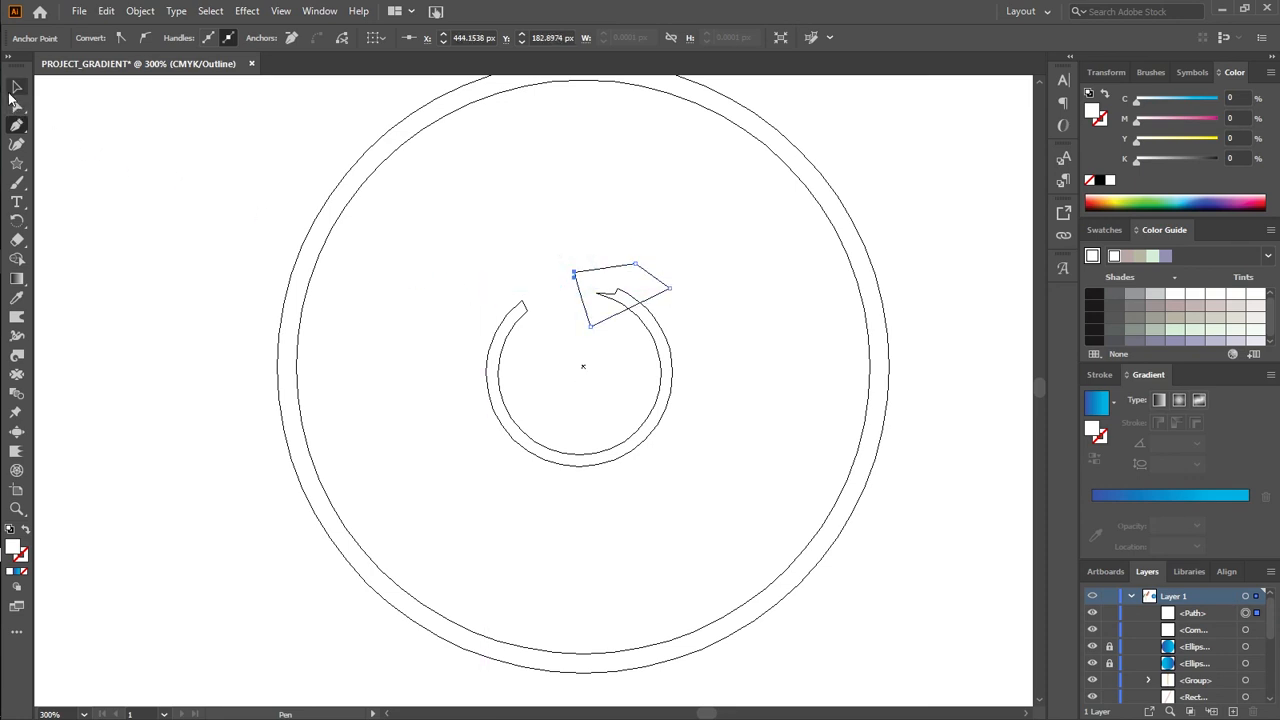
drag(545, 295, 705, 457)
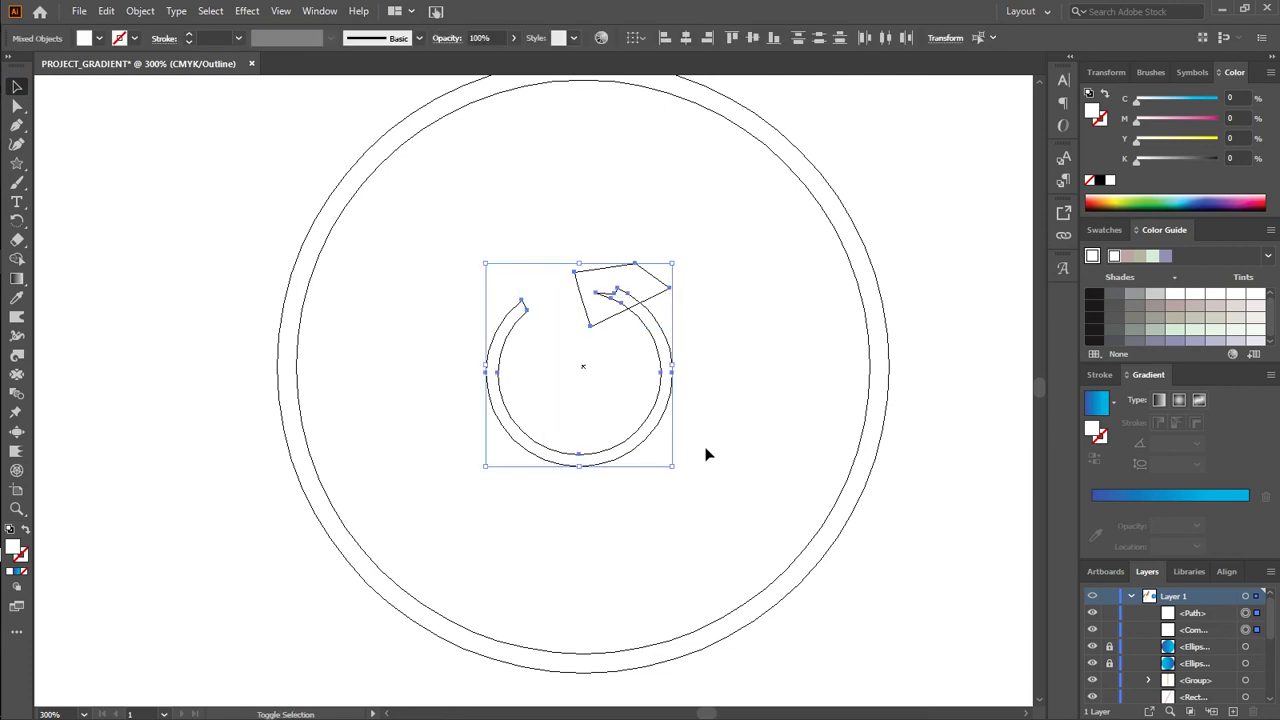
Merge and delete the rough pieces at the right end of the ring's gap with the Shape Builder tool, and return to preview mode
key(shift+m)
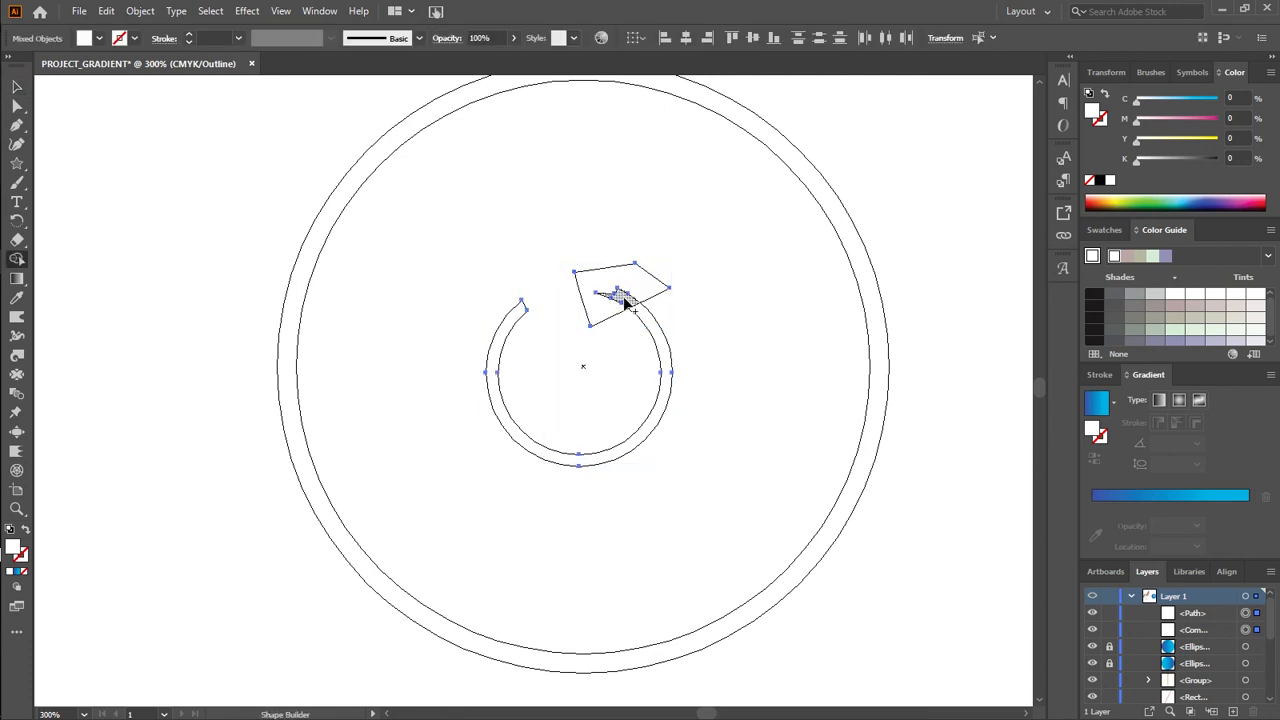
click(607, 309)
alt+click(611, 309)
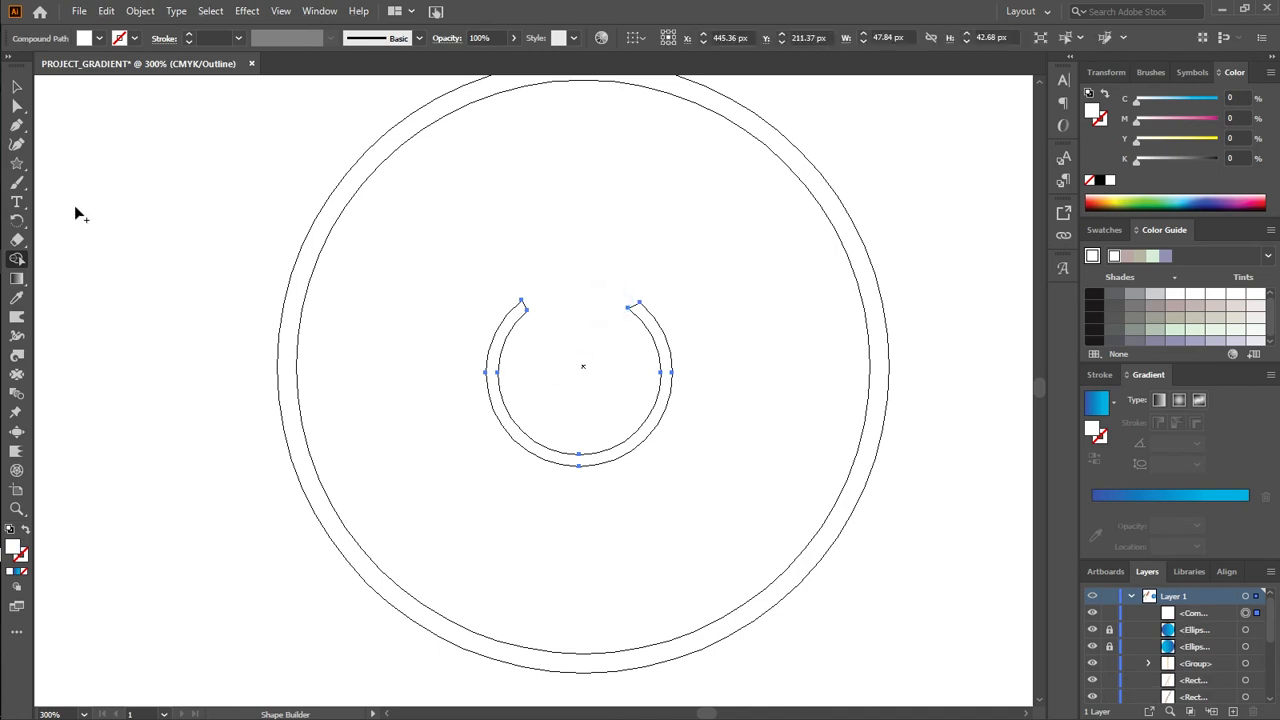
click(16, 87)
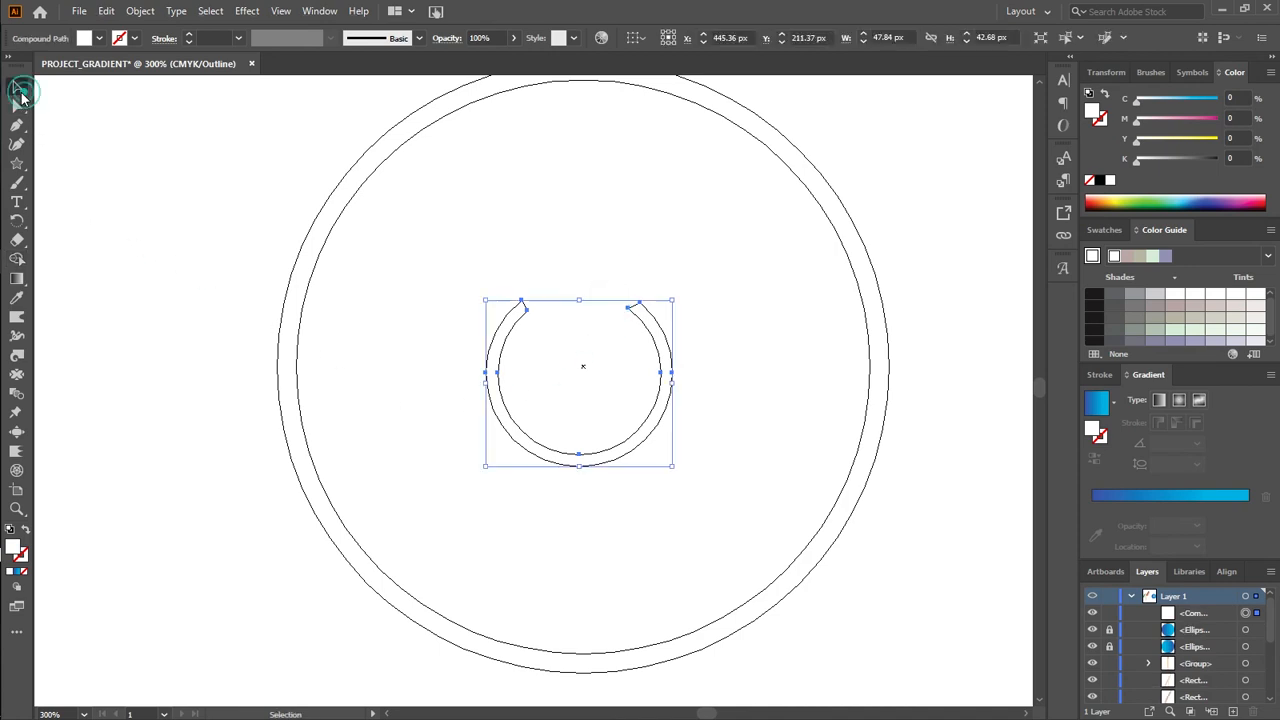
click(460, 455)
key(a)
key(ctrl+y)
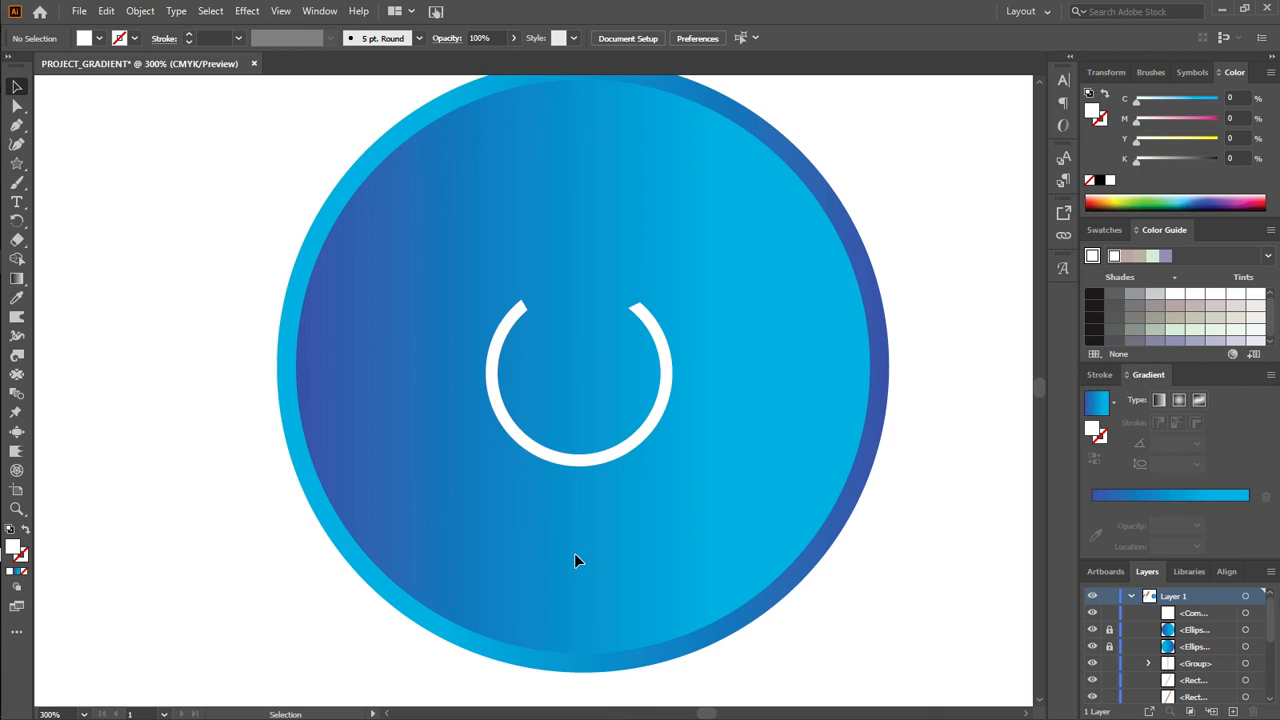
Draw a vertical line about 30 px long through the ring's upper gap and give it a white 3 pt stroke
click(18, 168)
drag(18, 168, 97, 165)
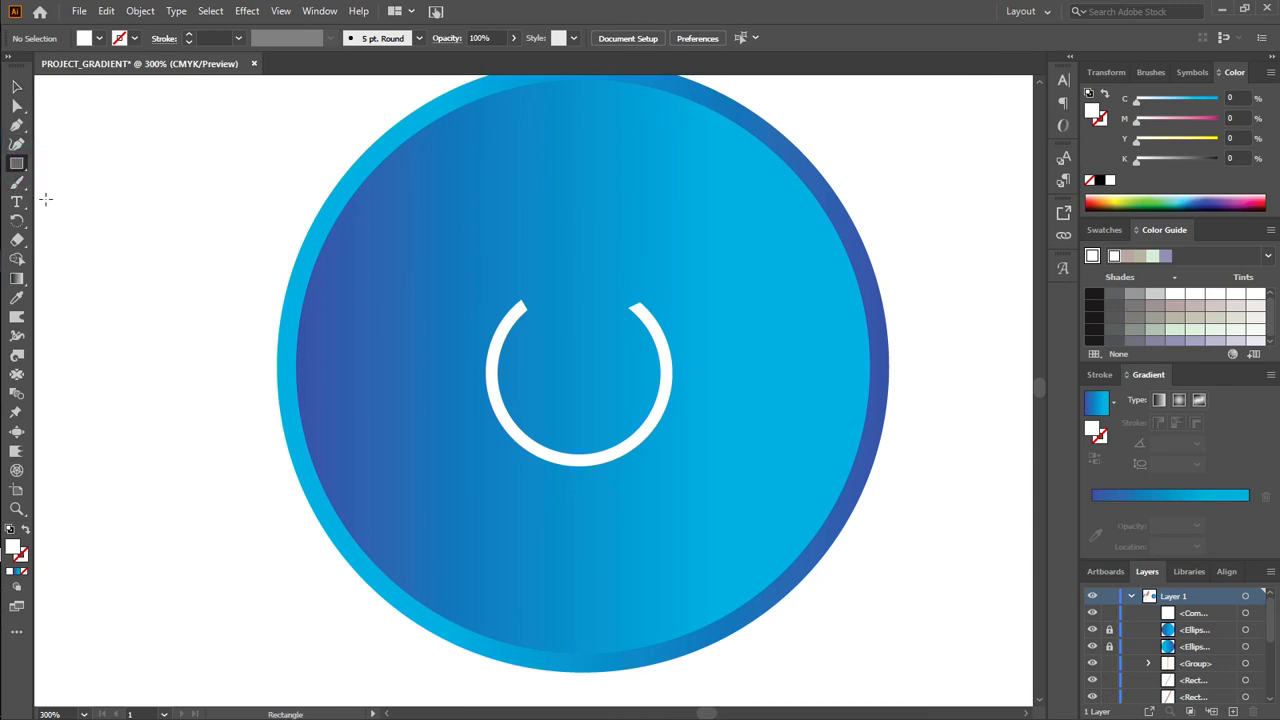
drag(16, 170, 100, 240)
drag(583, 303, 583, 363)
click(134, 38)
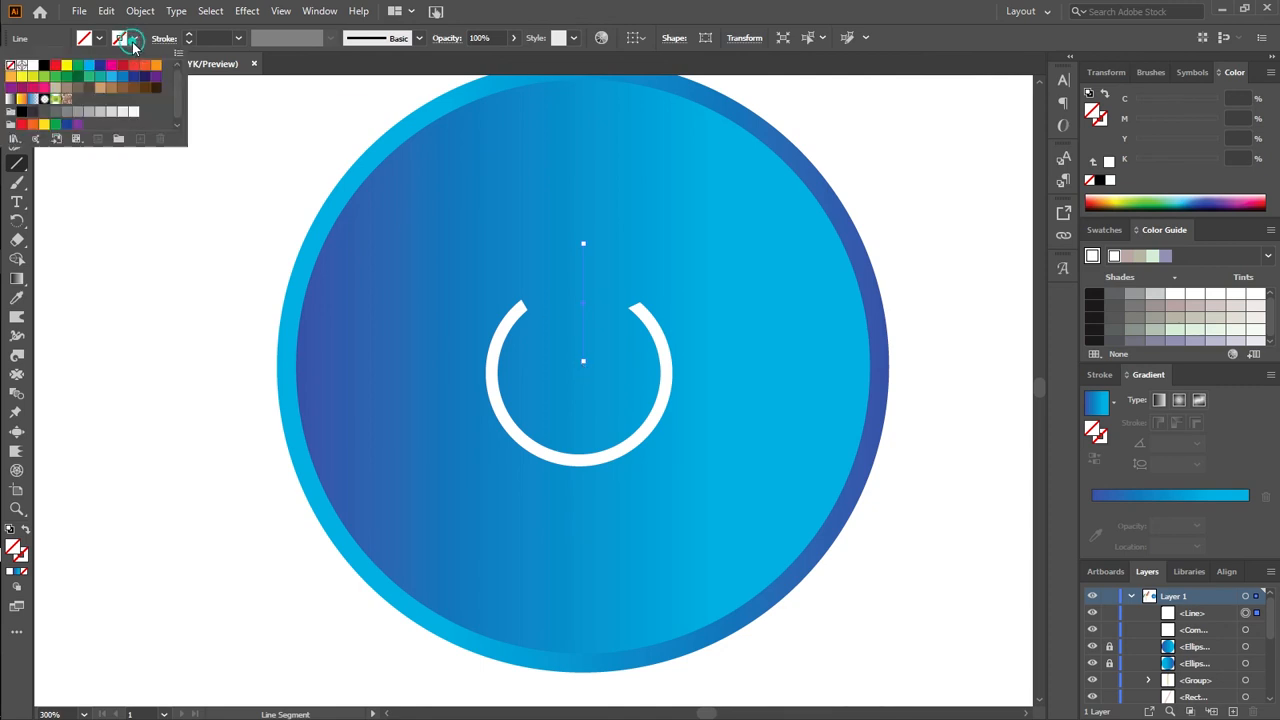
click(33, 65)
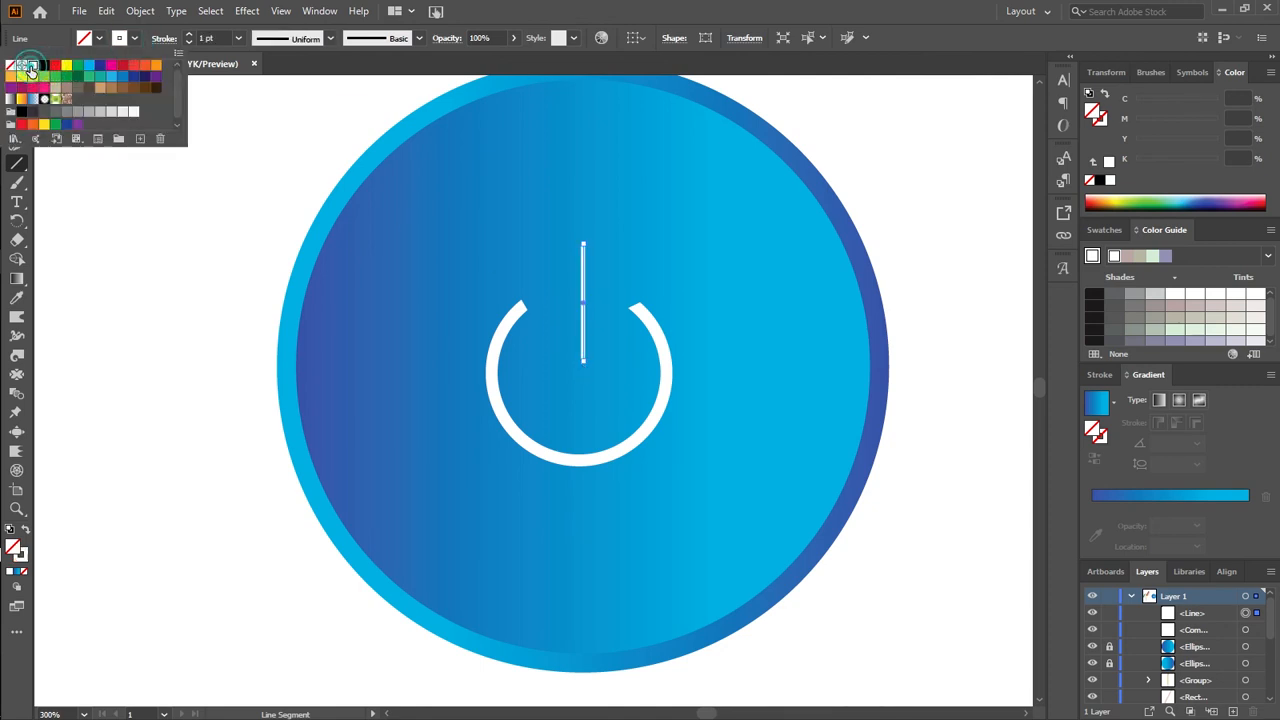
click(225, 39)
scroll(225, 39, up, 2)
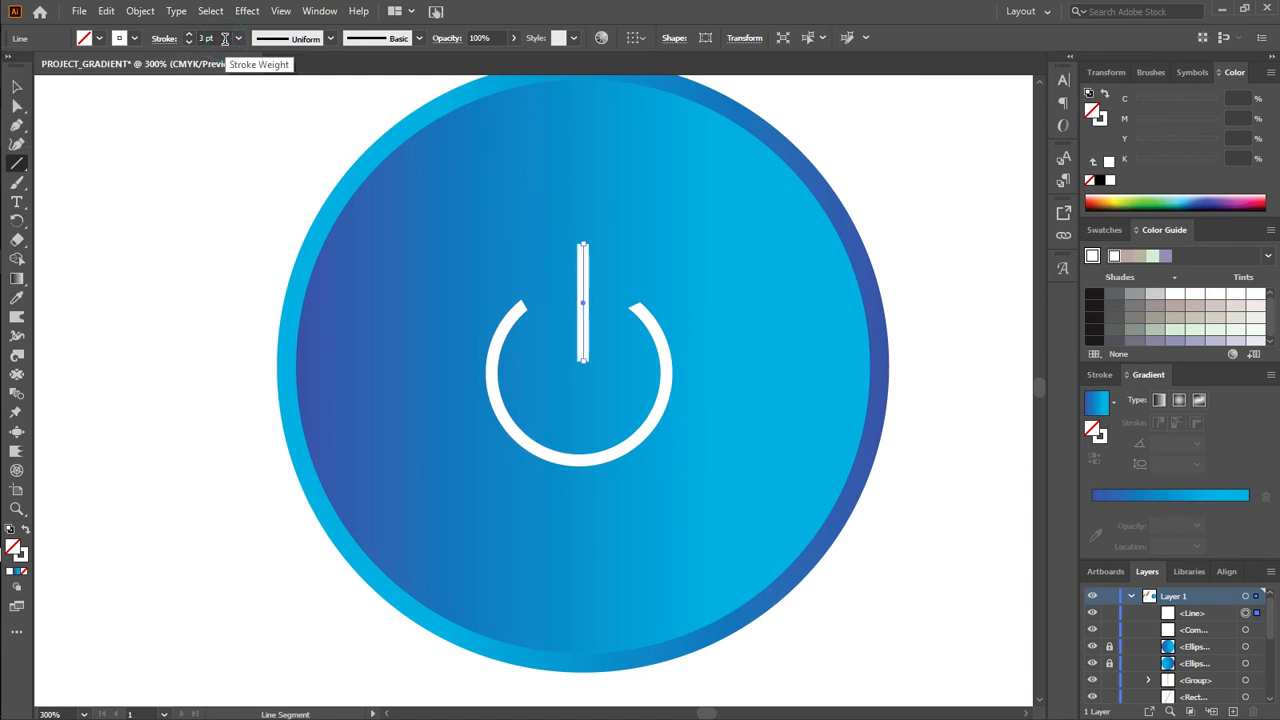
Shorten the vertical white line from both ends, nudge it up slightly within the ring's gap, and deselect it
click(17, 87)
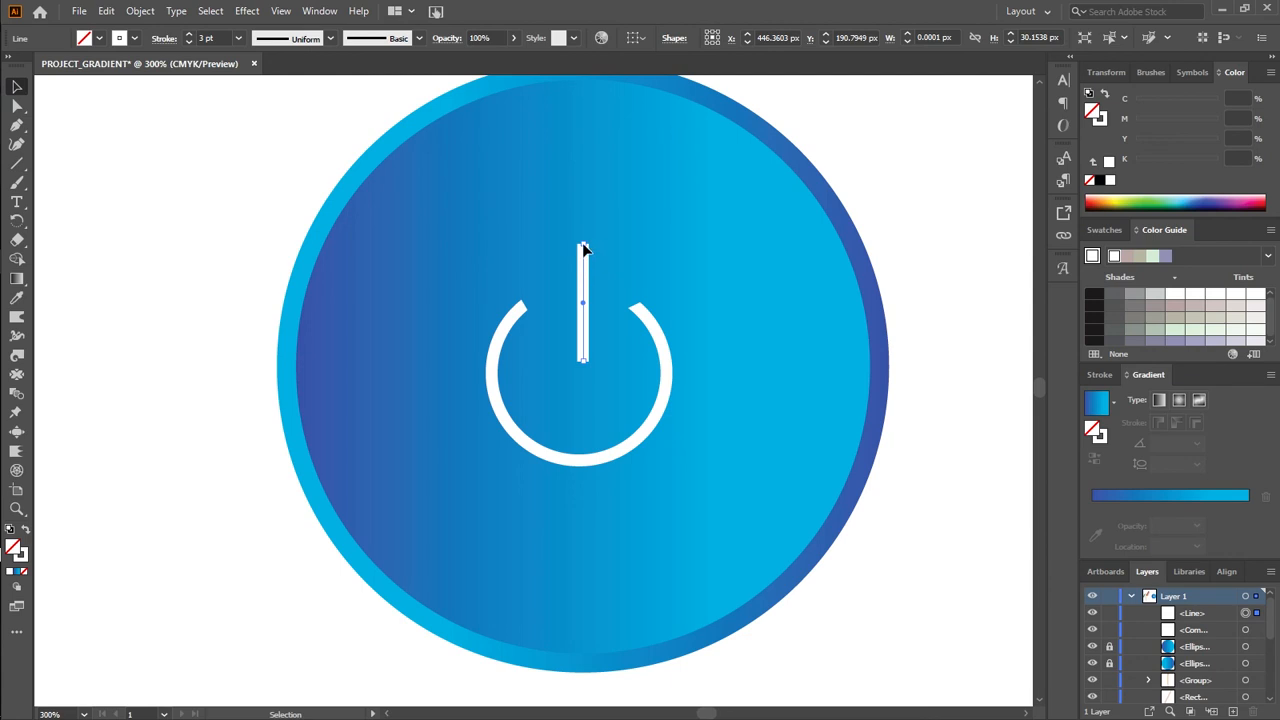
drag(584, 240, 584, 268)
key(Up)
key(Up)
key(Up)
click(268, 275)
Scale the ring and vertical line down together about their center, deselect them, and fit the artboard in view
drag(457, 253, 698, 450)
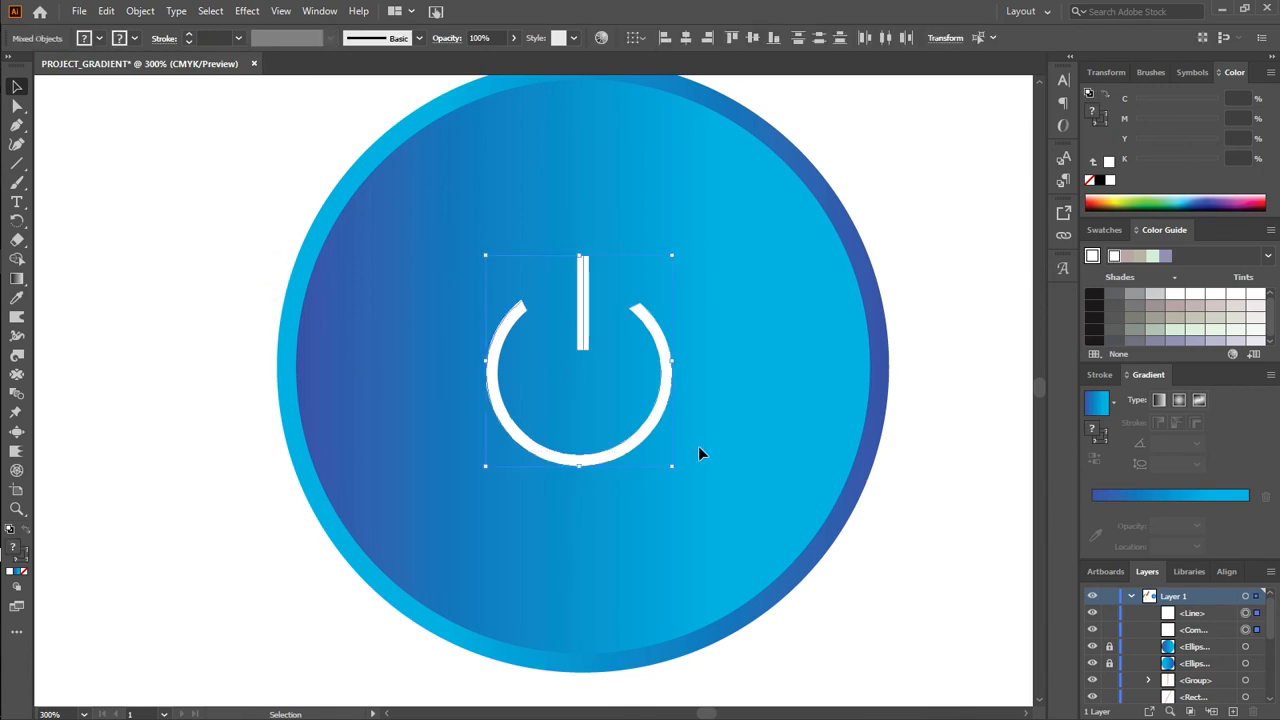
drag(671, 466, 661, 448)
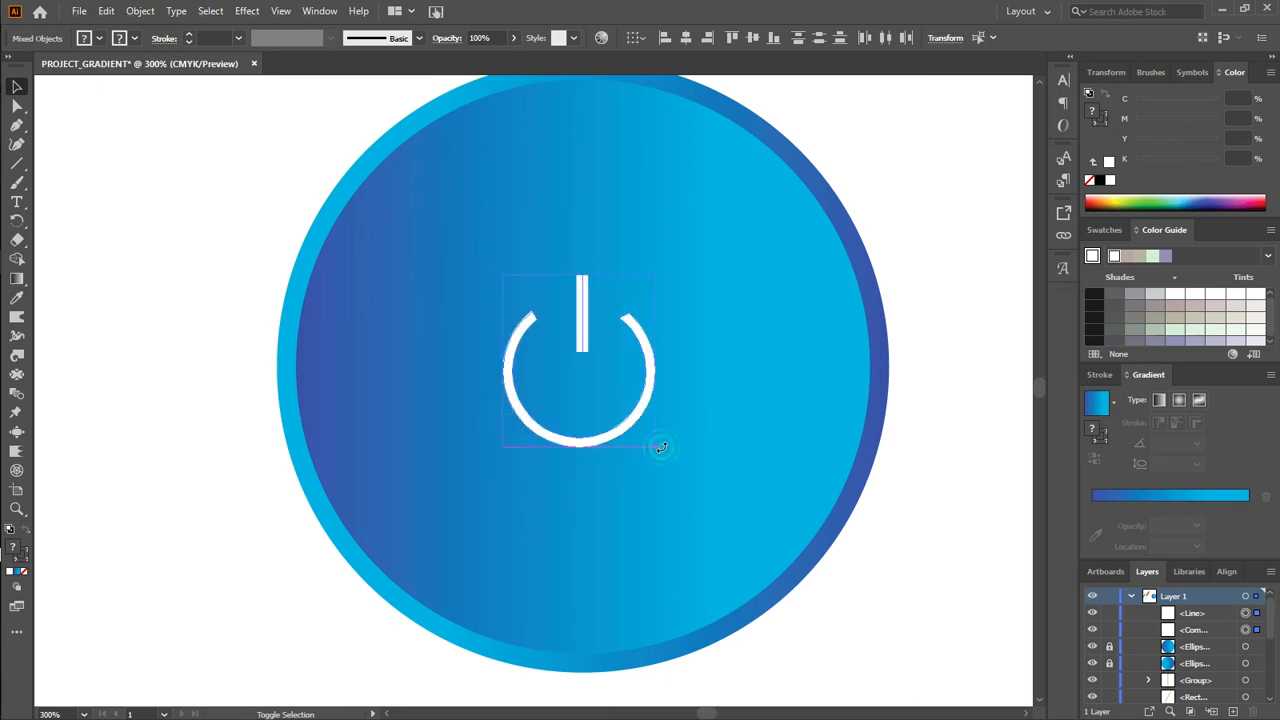
drag(660, 445, 641, 428)
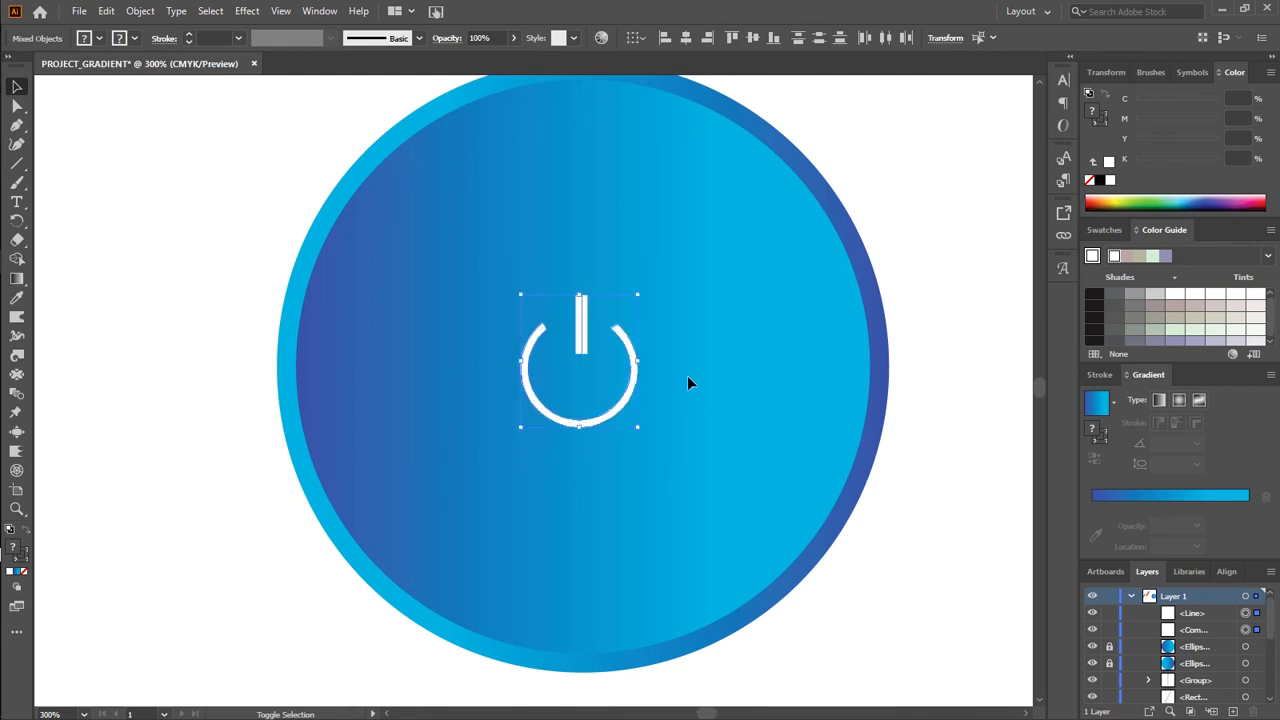
click(437, 480)
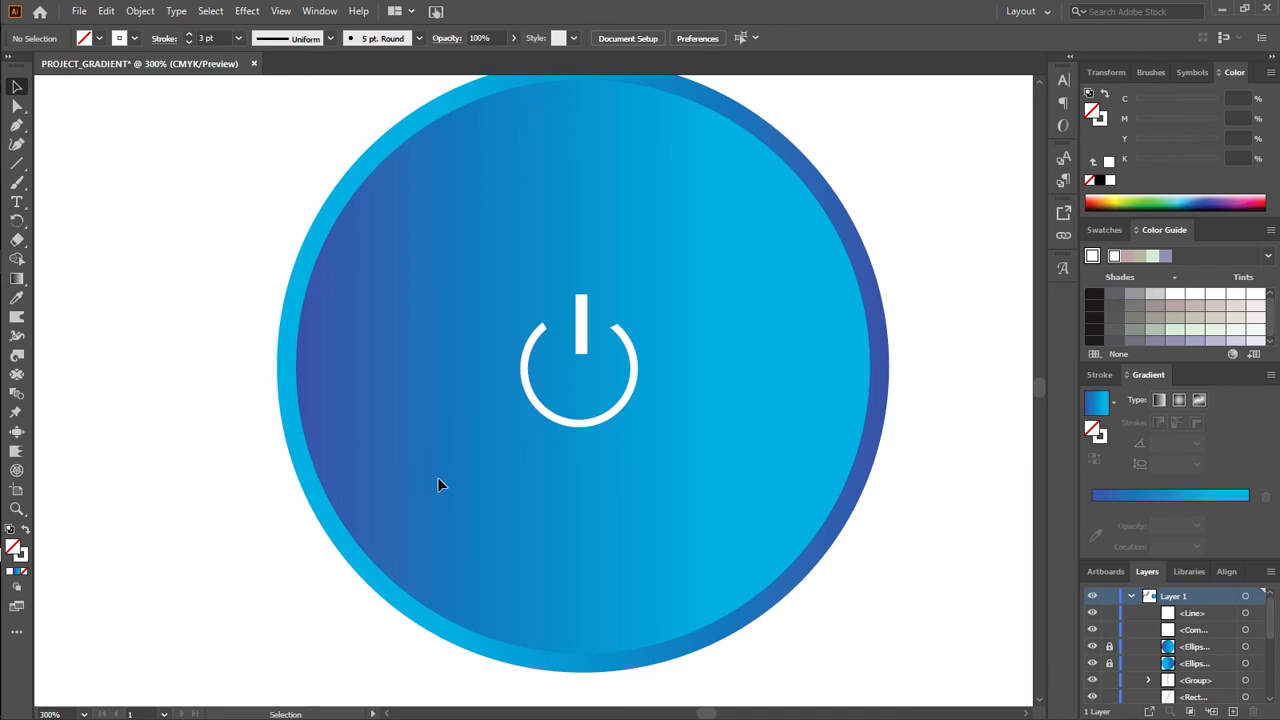
key(ctrl+0)
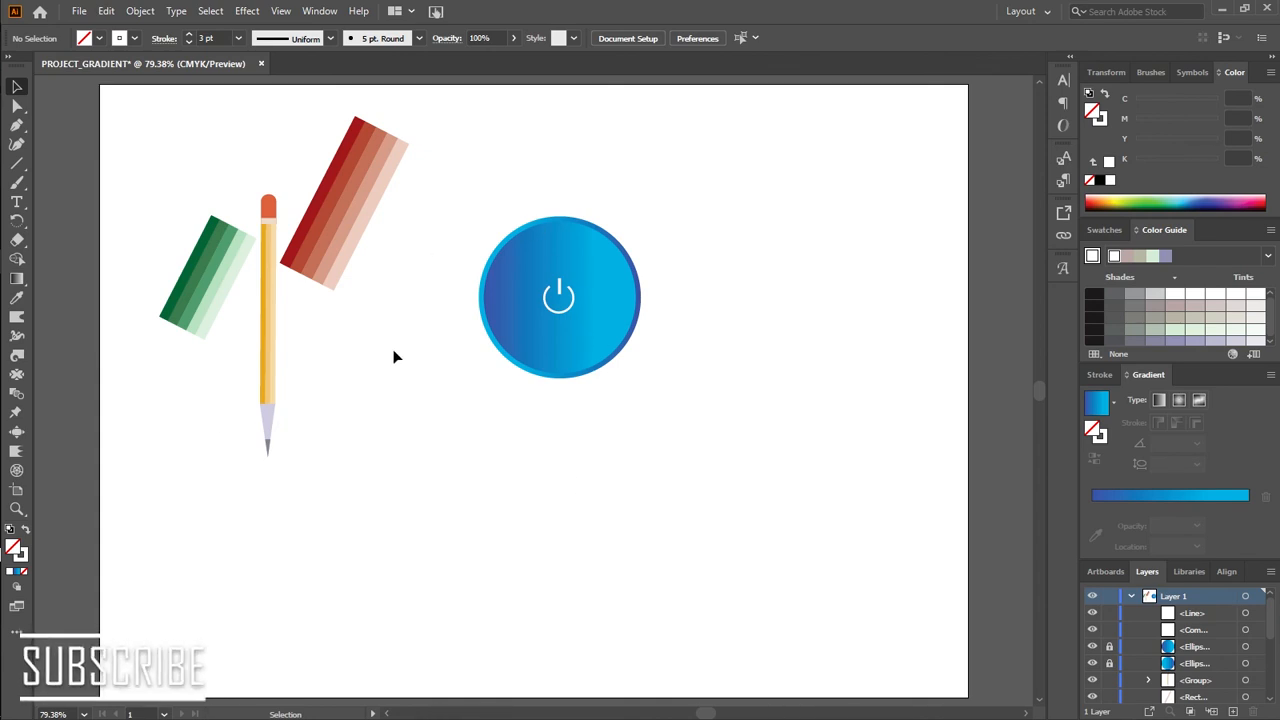
Unlock the inner gradient circle and group it with the white power symbol
drag(430, 242, 610, 355)
click(729, 370)
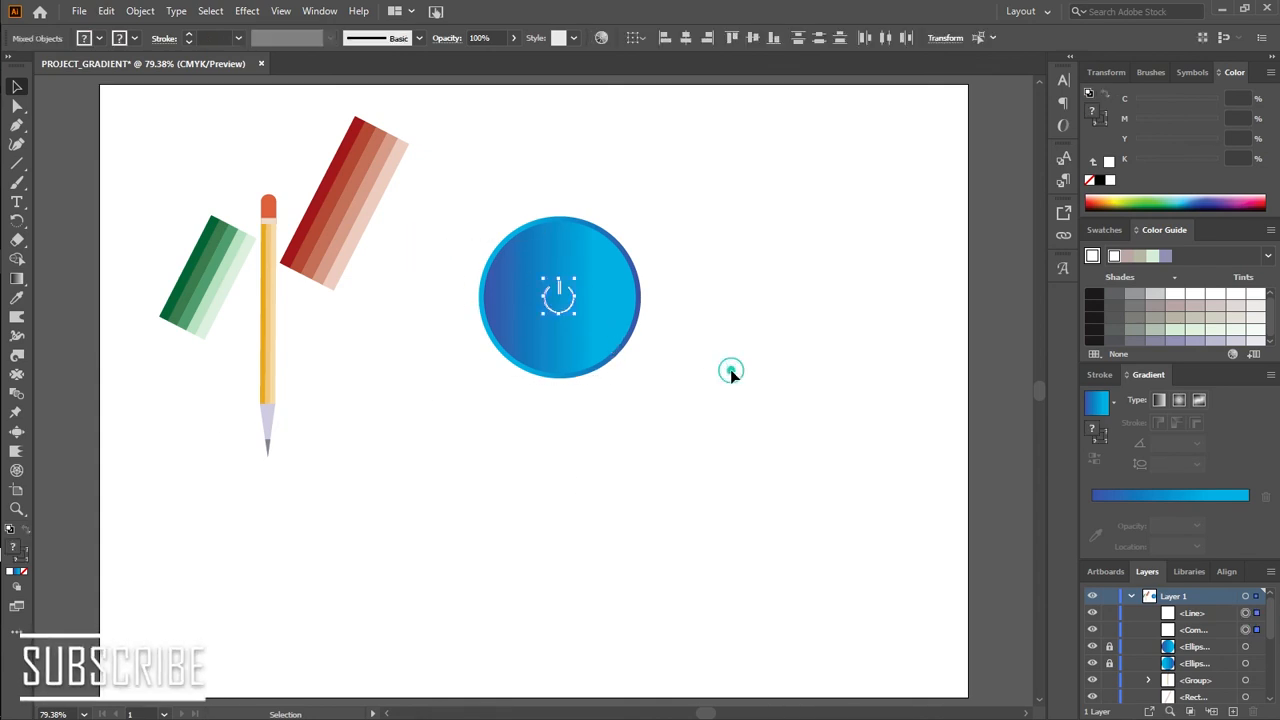
click(1109, 646)
click(1109, 663)
drag(452, 266, 678, 401)
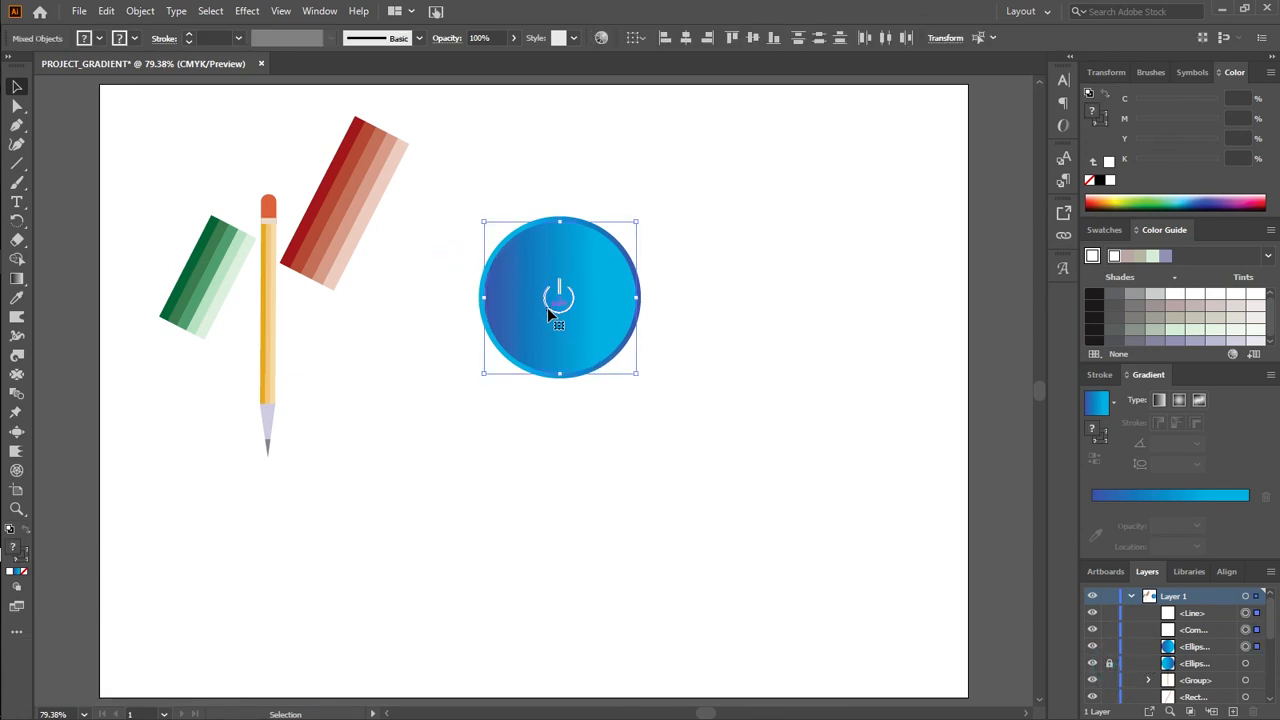
click(642, 422)
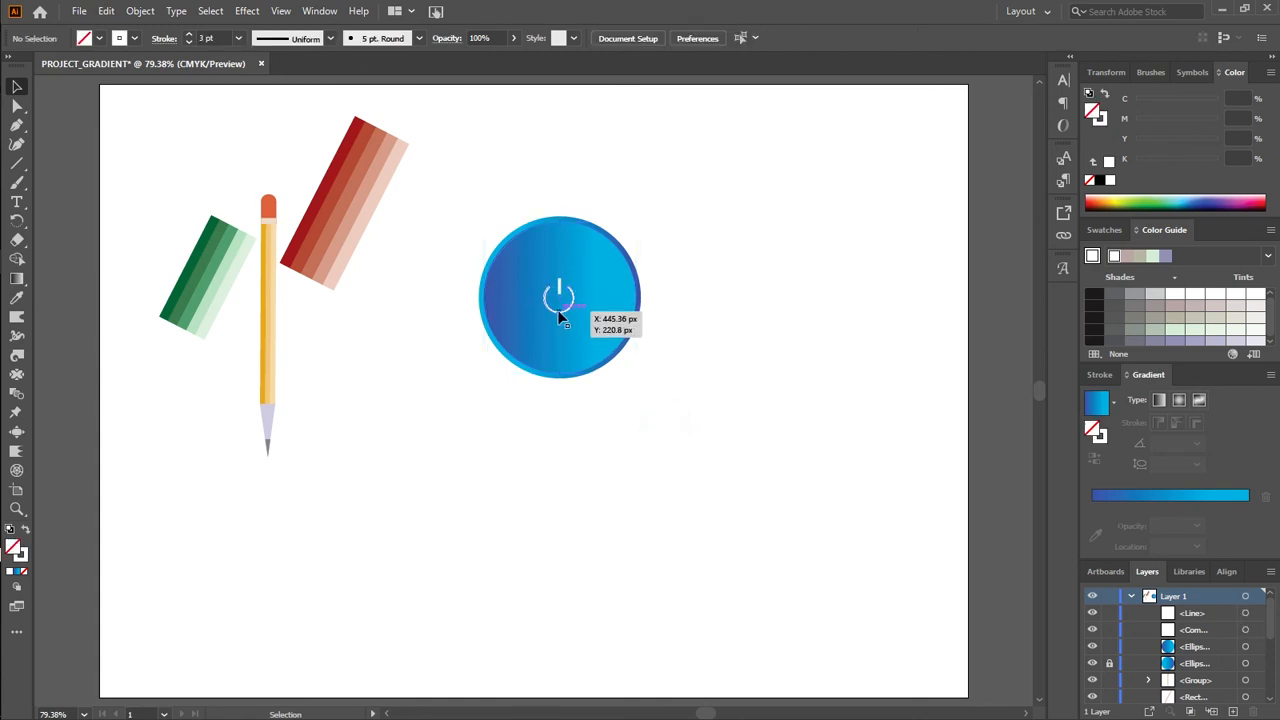
drag(484, 215, 649, 449)
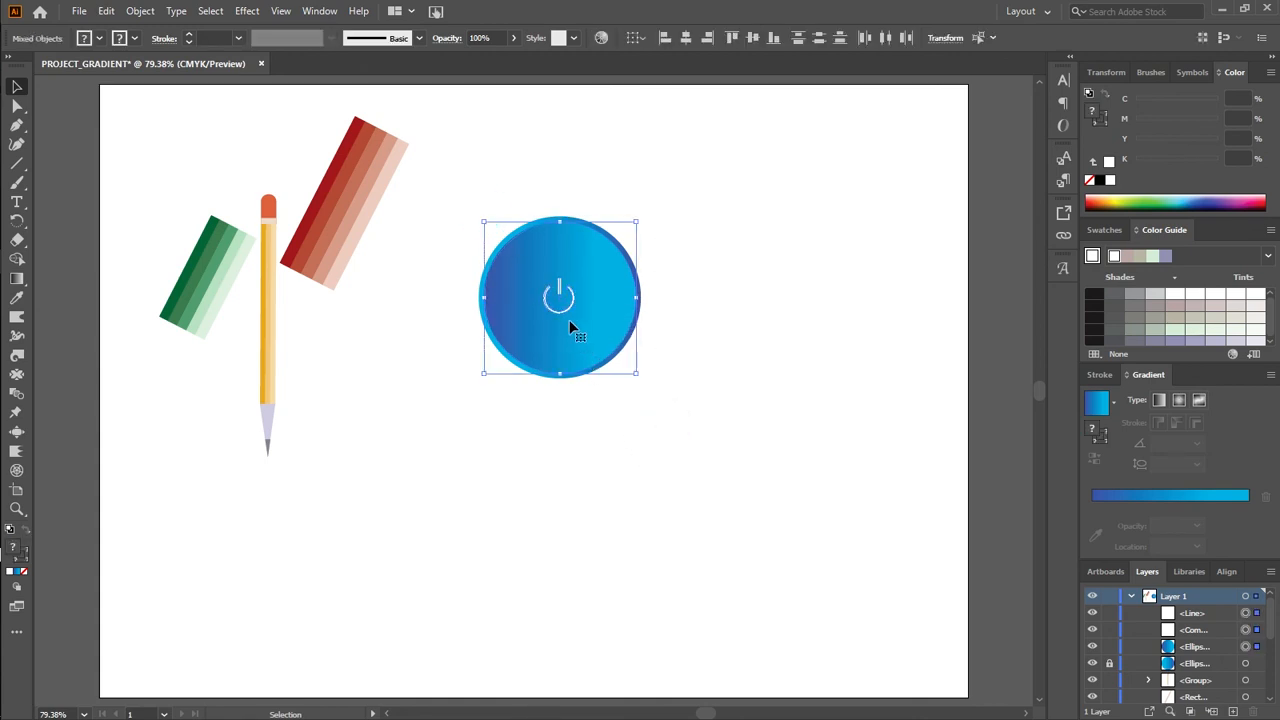
right_click(570, 326)
click(648, 443)
click(635, 345)
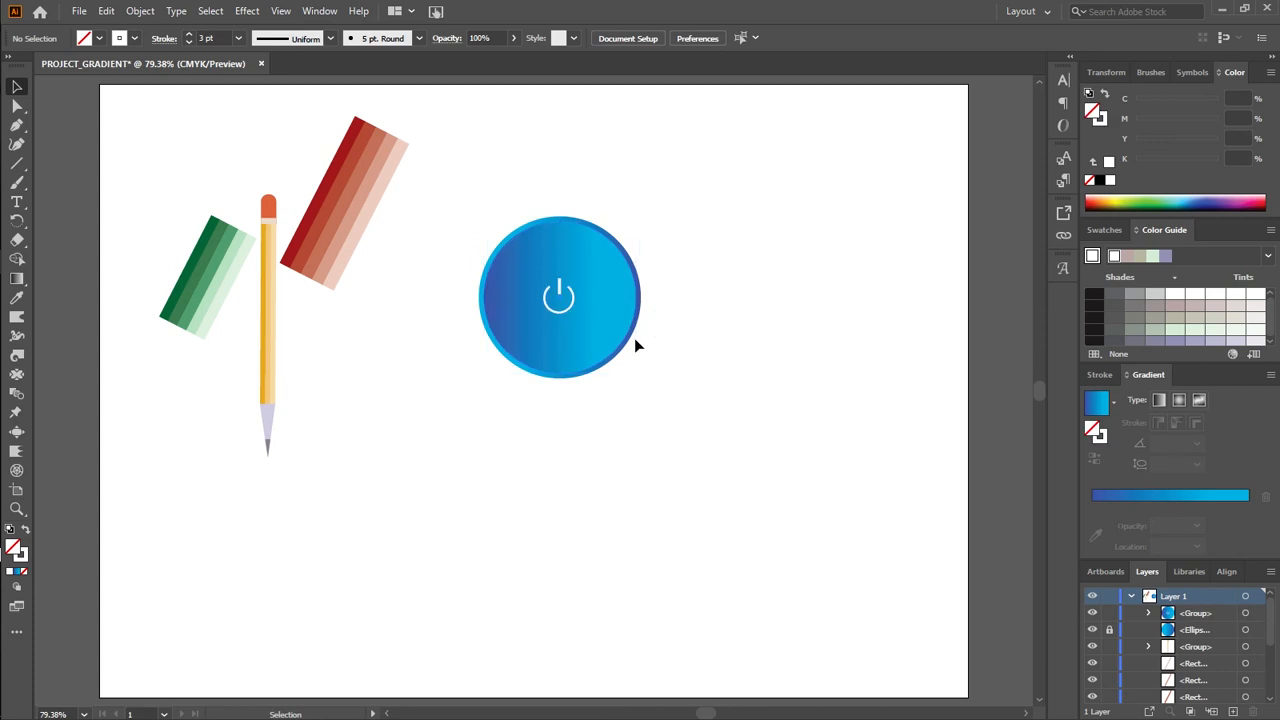
Try moving the grouped inner circle and power symbol toward the artboard's upper right, and undo the move
drag(638, 335, 852, 292)
drag(638, 342, 773, 227)
click(679, 424)
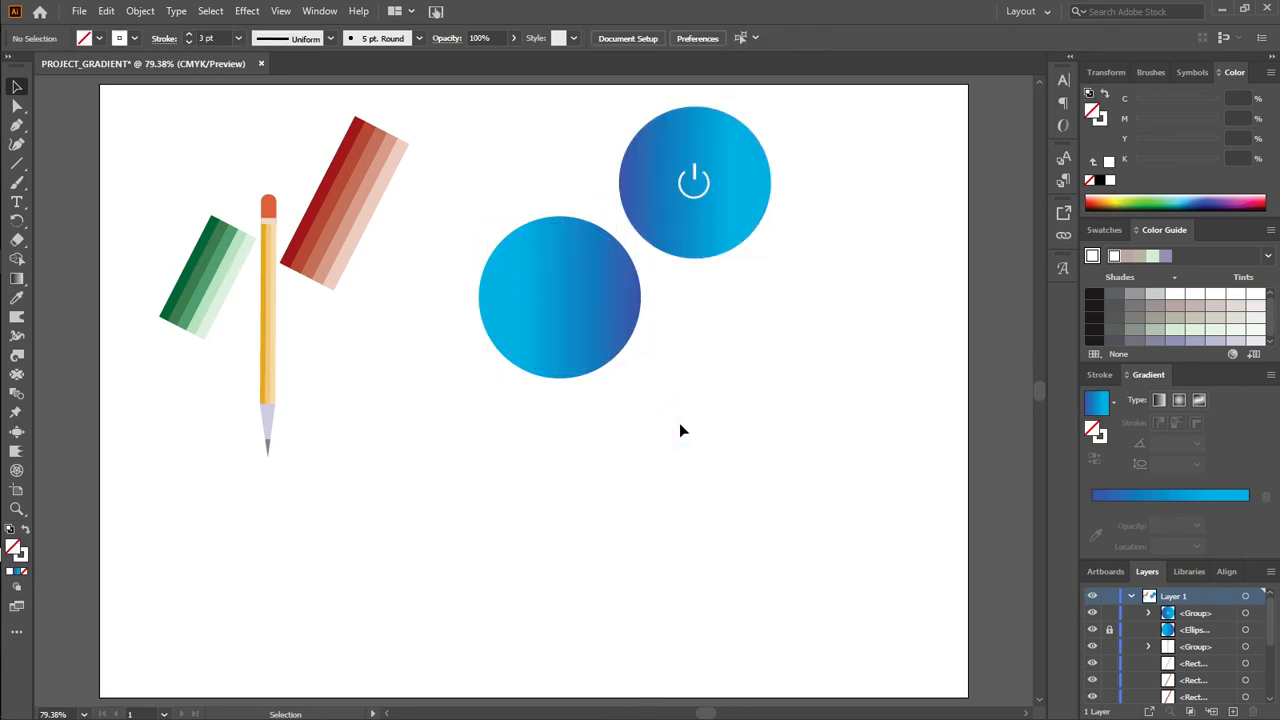
key(ctrl+z)
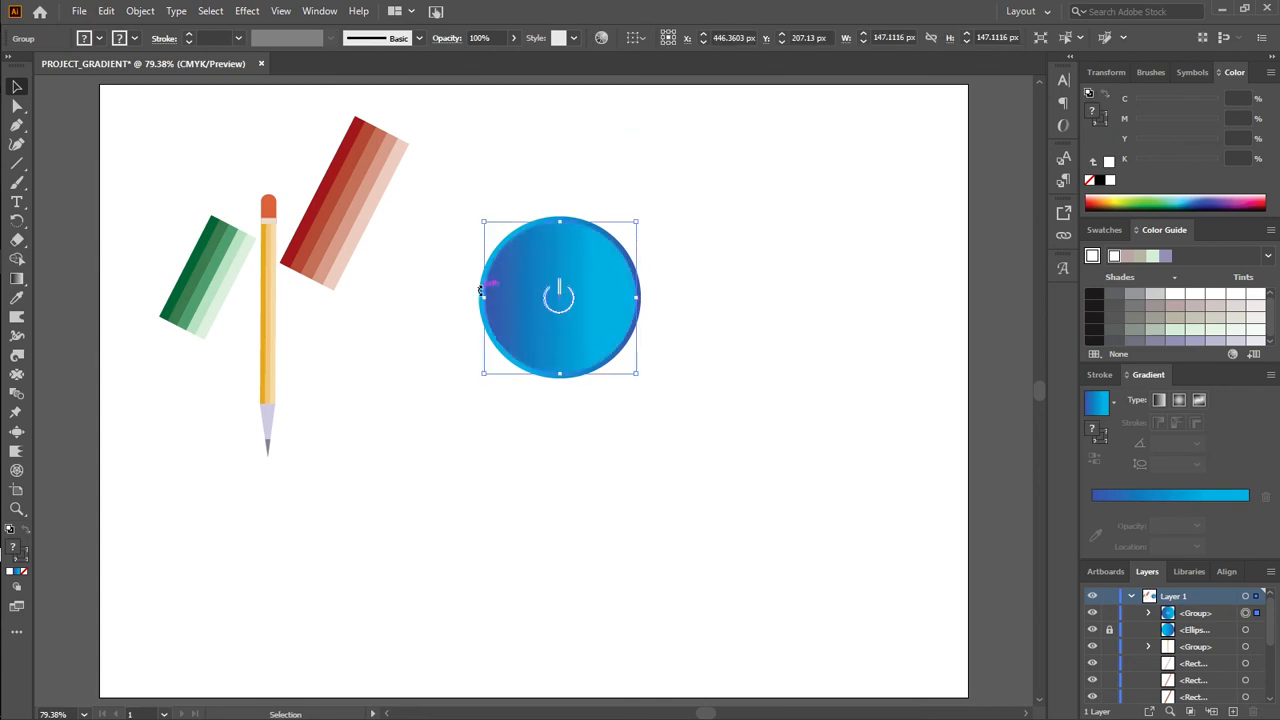
Unlock the outer gradient circle and check that the other objects in Layer 1 are unlocked
click(1108, 629)
click(1109, 613)
click(1109, 645)
click(1110, 614)
click(1109, 630)
click(1106, 648)
click(1149, 647)
click(1148, 646)
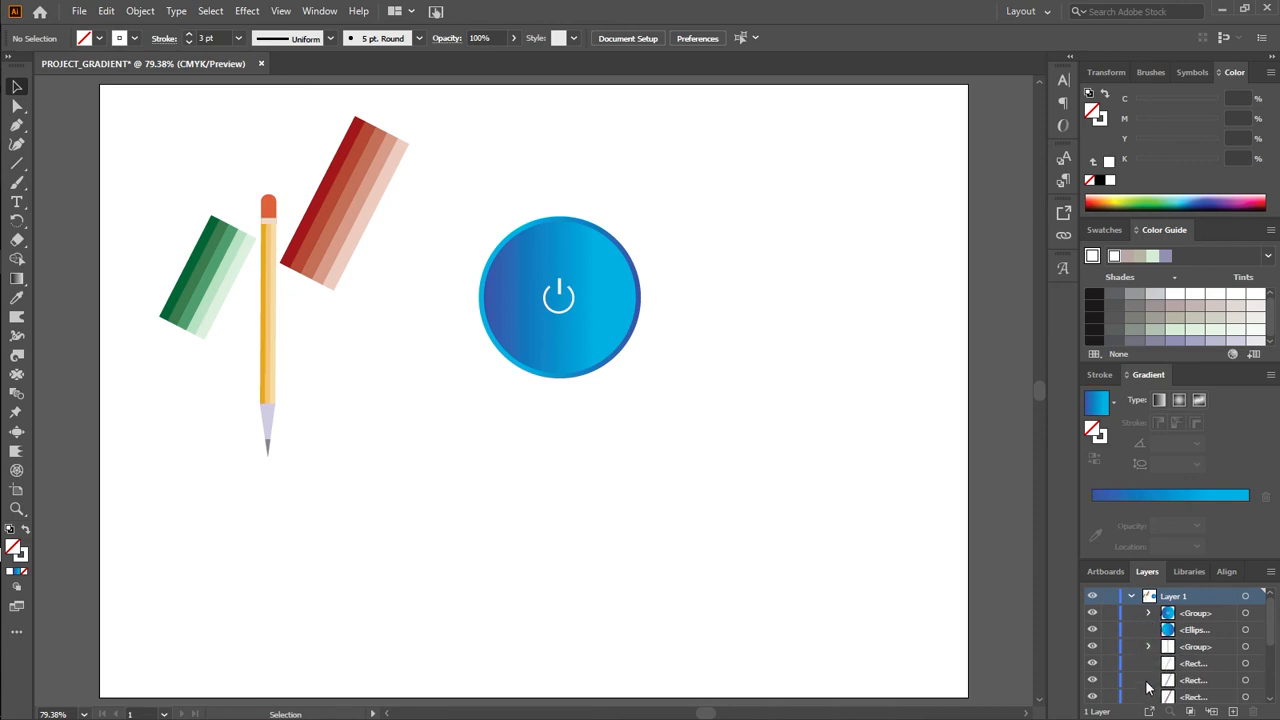
scroll(1148, 668, down, 3)
scroll(1149, 668, up, 3)
Select the outer gradient circle together with the power symbol group and group them into one button
click(482, 291)
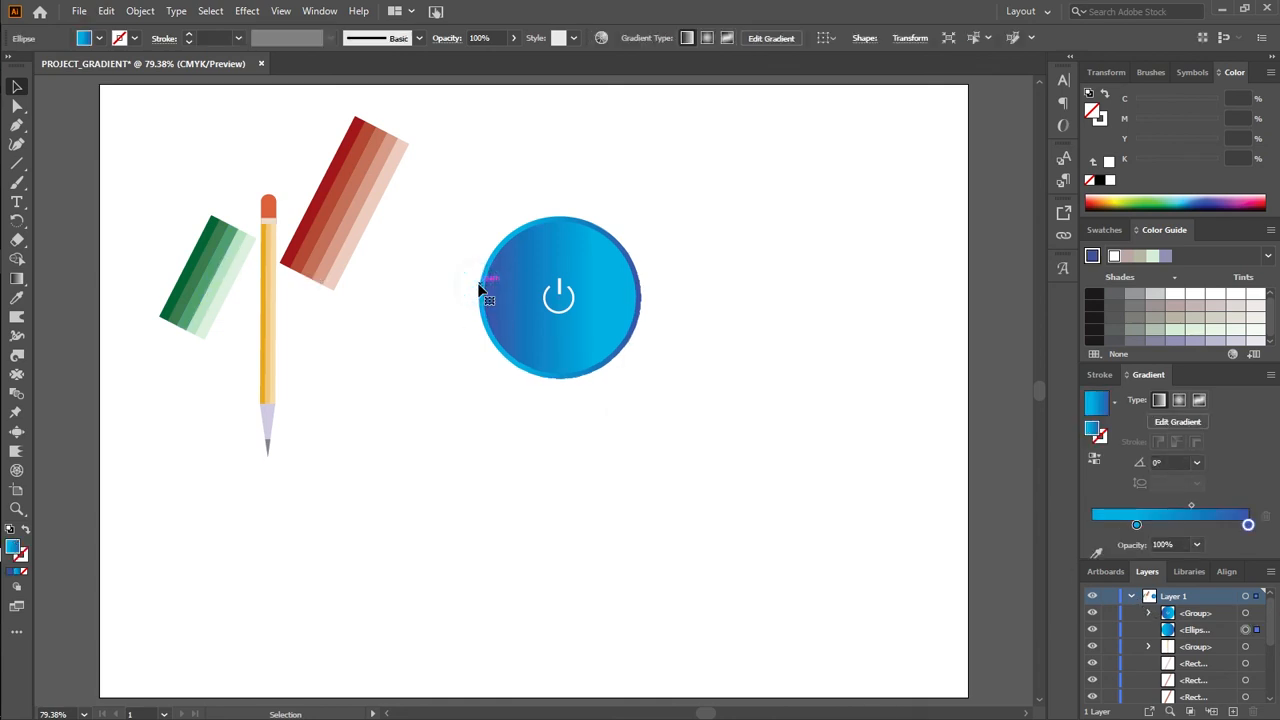
shift+click(505, 295)
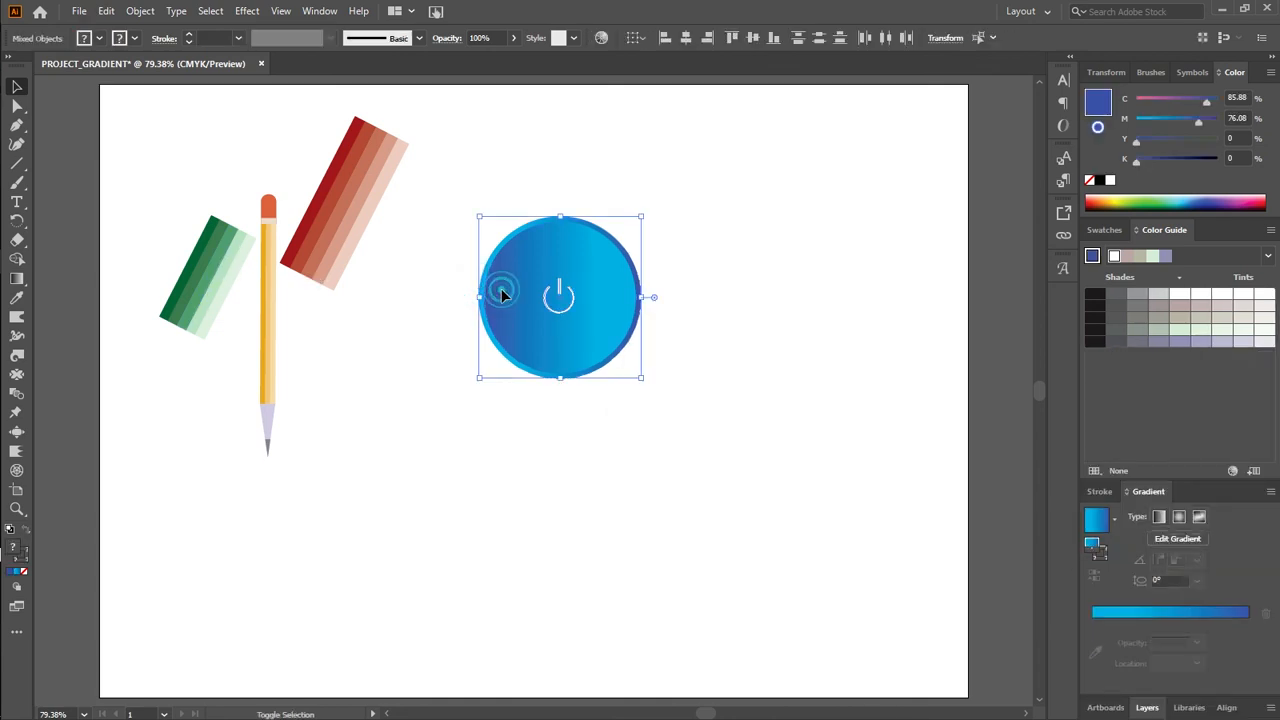
right_click(544, 300)
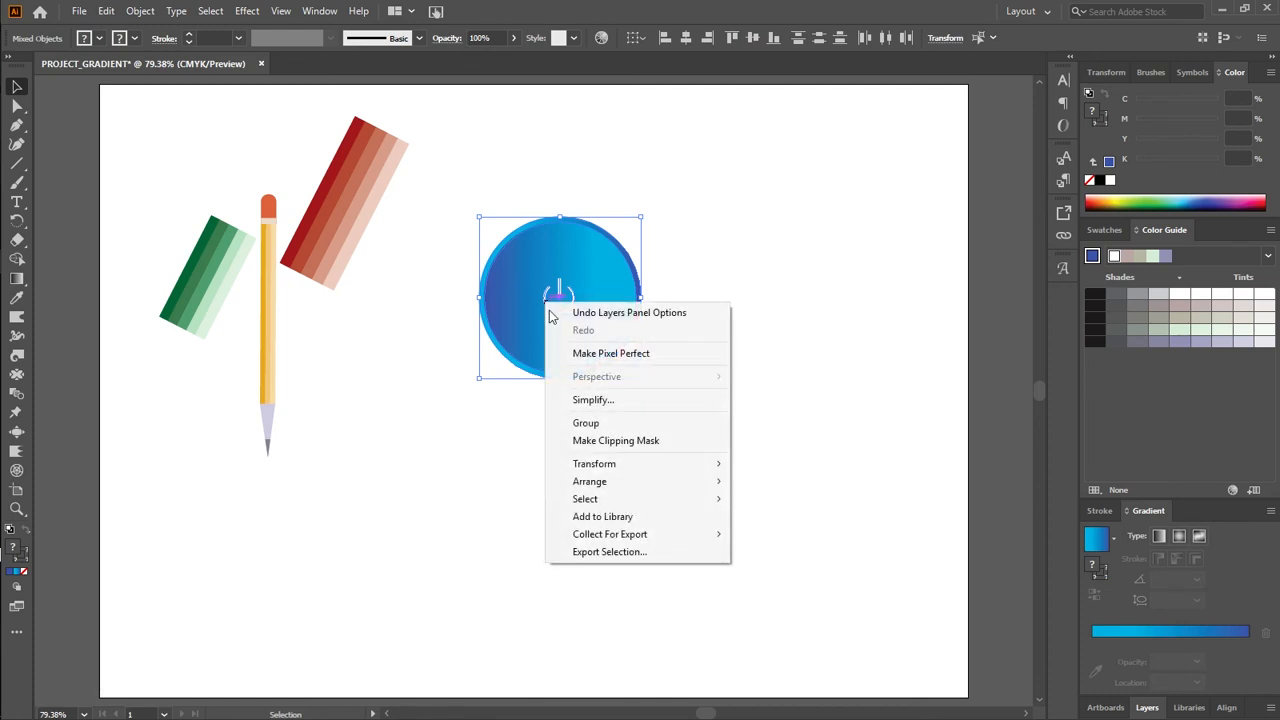
click(607, 421)
Try moving and resizing the complete button group near the artboard's upper right corner, undo the change, and deselect
drag(615, 357, 897, 283)
click(850, 391)
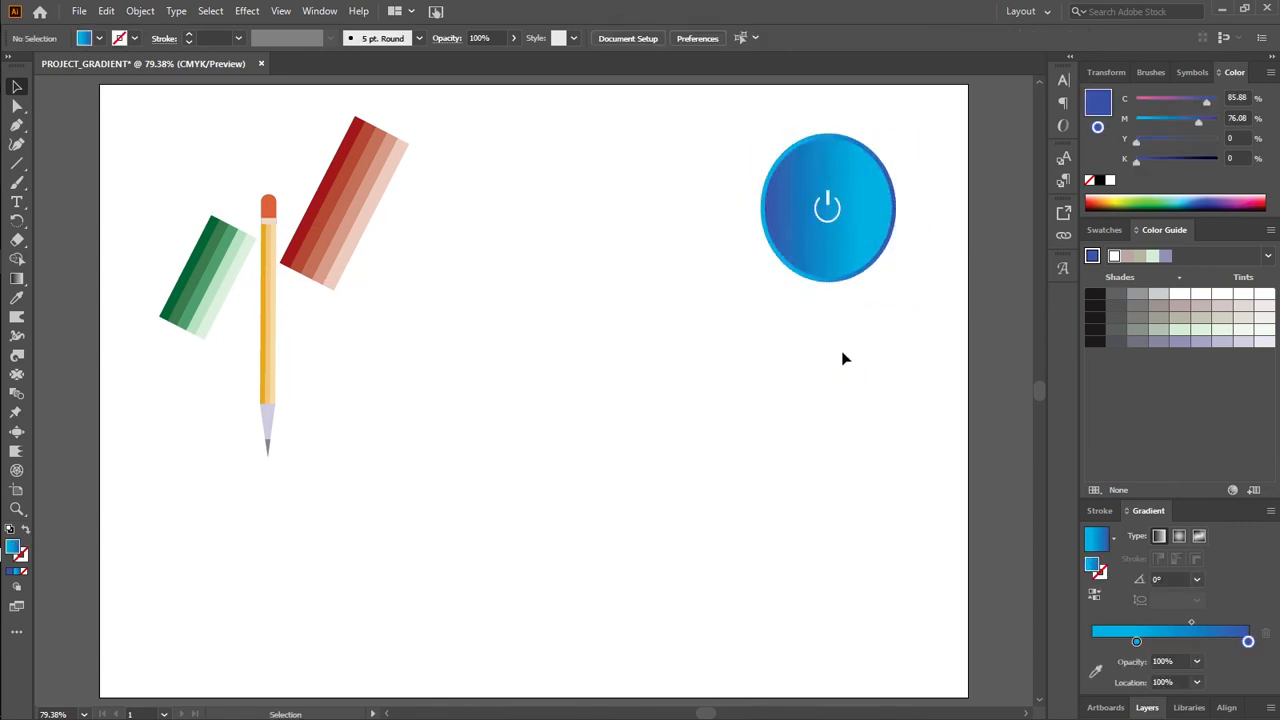
key(ctrl+z)
click(704, 325)
click(709, 322)
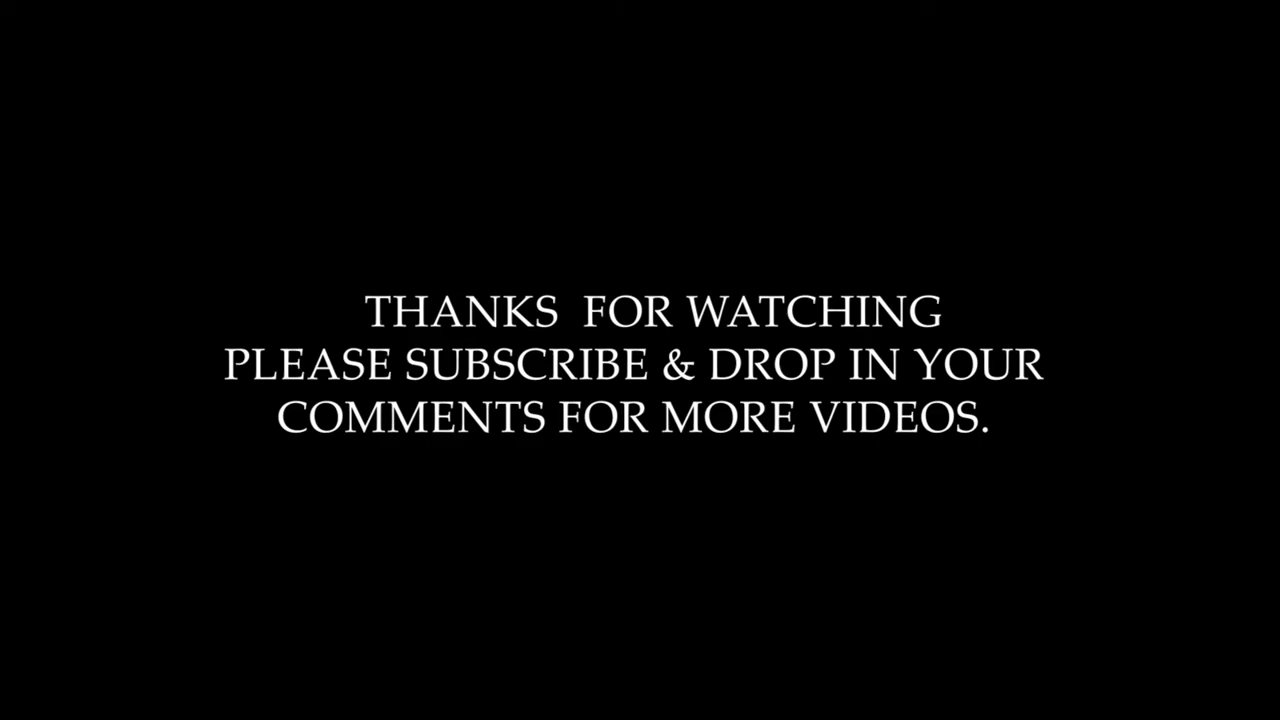